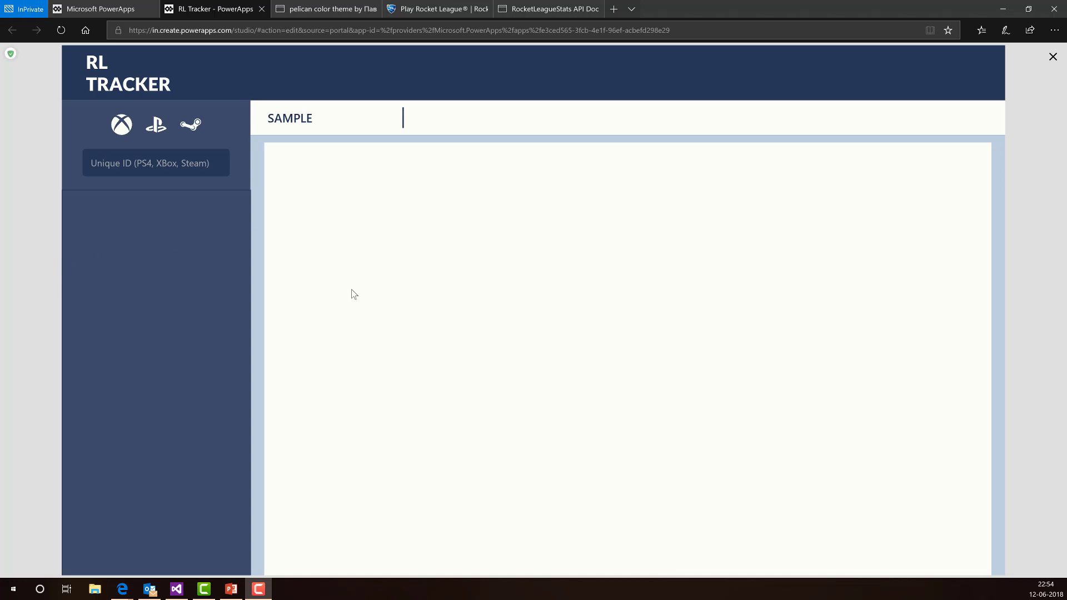
- Switch to the browser tab showing the Rocket League homepage, rocketleague.com
click(414, 10)
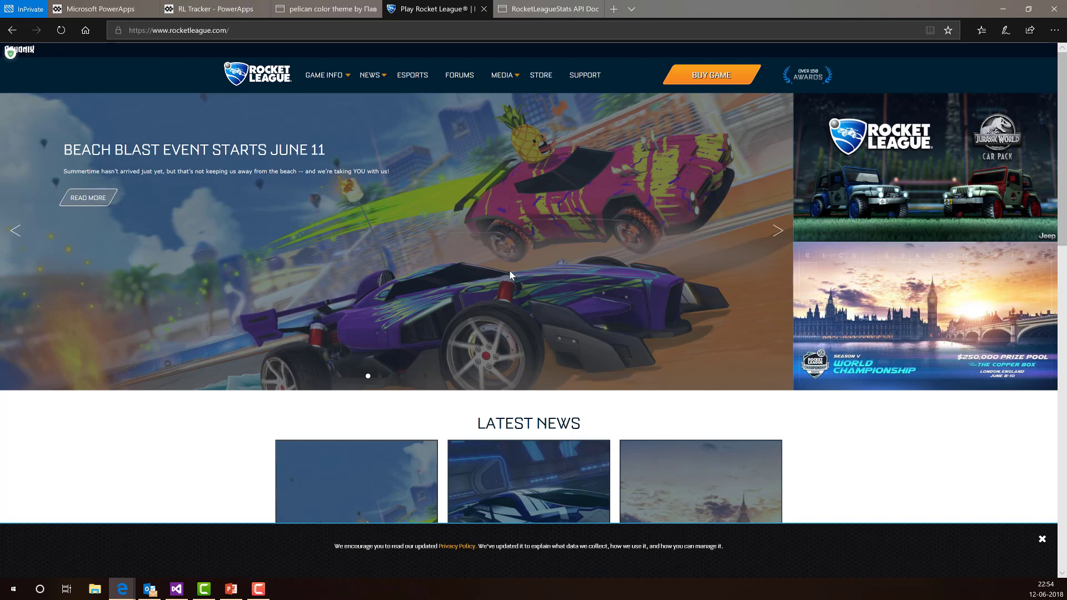
- Check the RocketLeagueStats API documentation tab, then go back to the RL Tracker preview
key(ctrl+Tab)
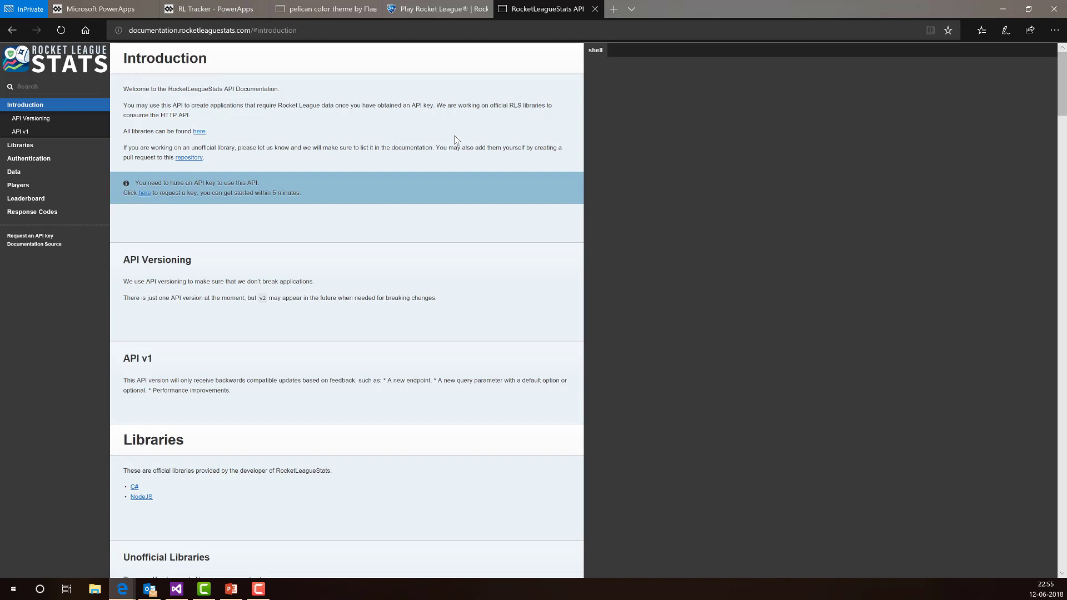
click(227, 8)
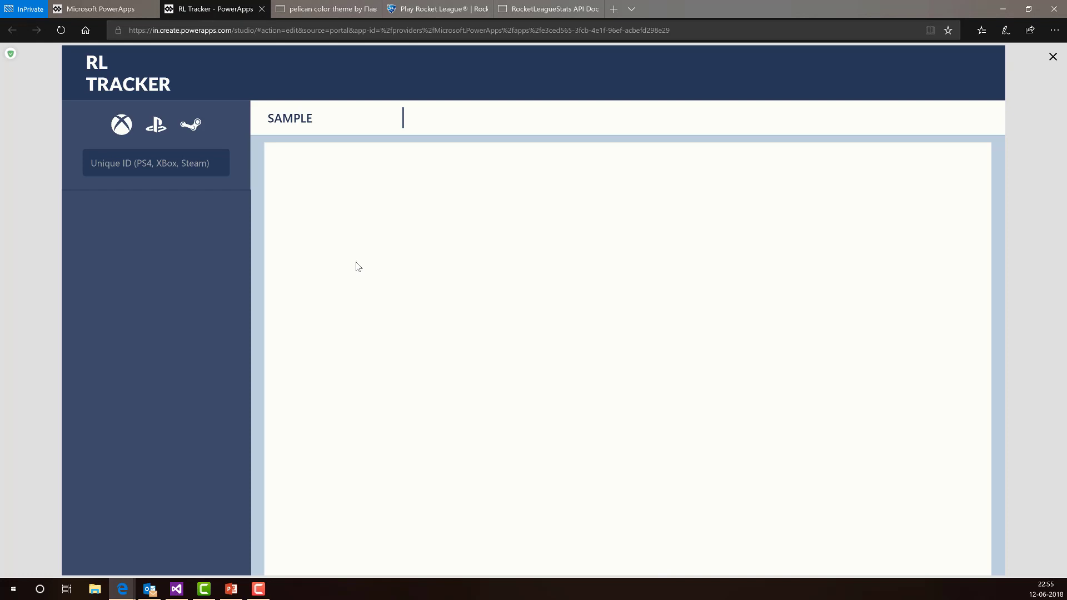
- Search one gamertag in the Unique ID box, then replace it to load the 56.8%-accuracy player's card
click(98, 165)
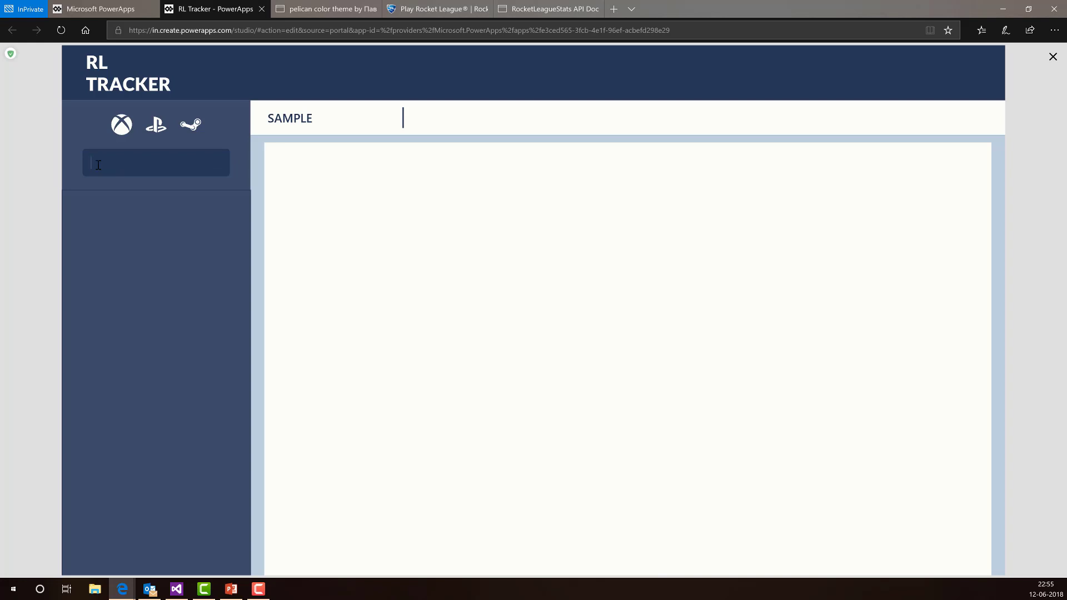
text(itscandy)
key(BackSpace)
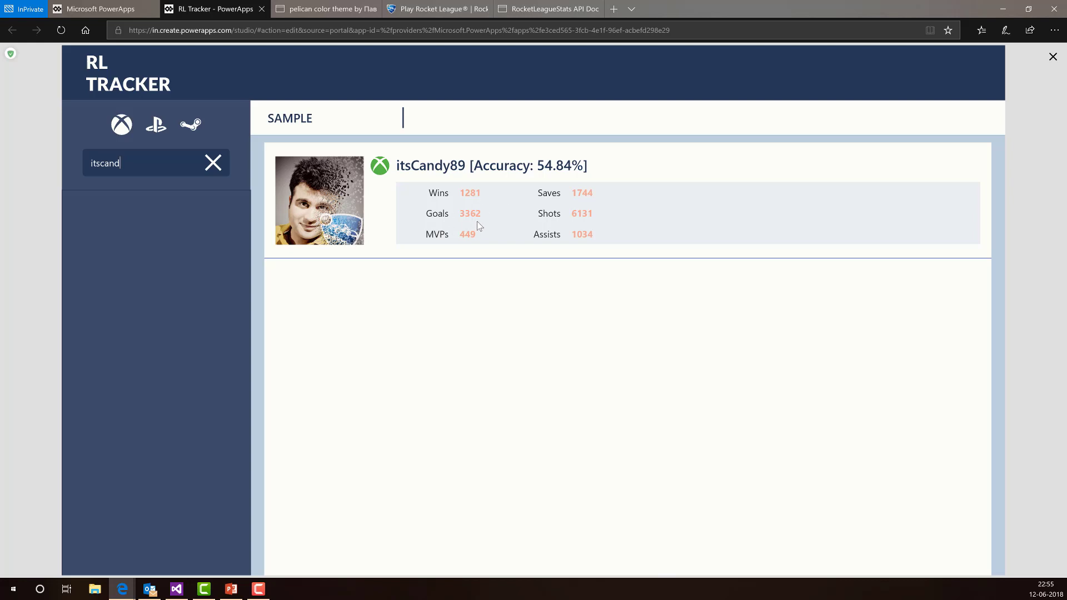
double_click(91, 162)
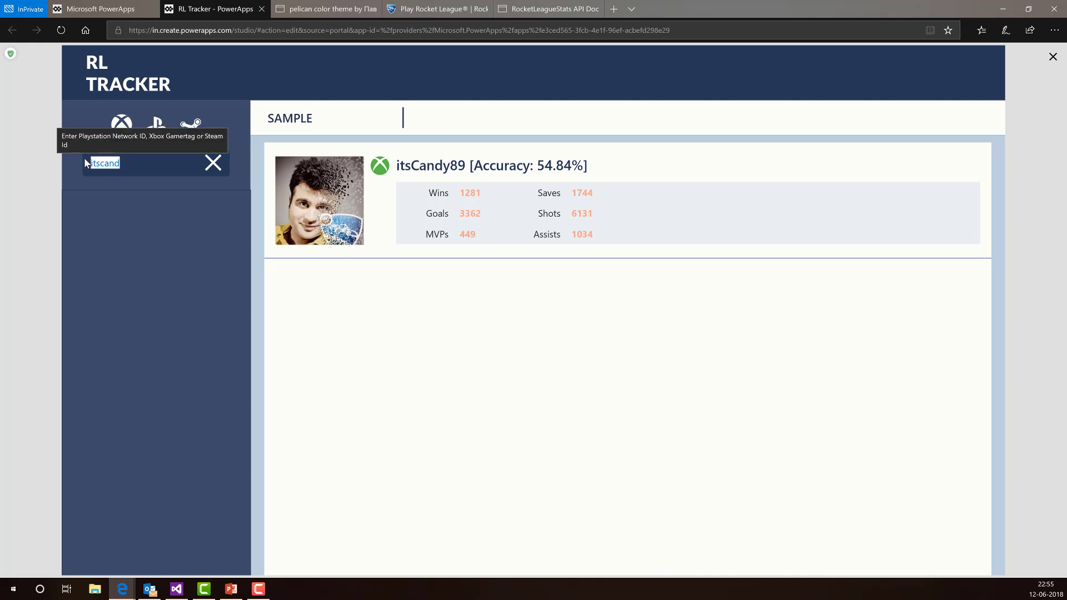
text(maahir)
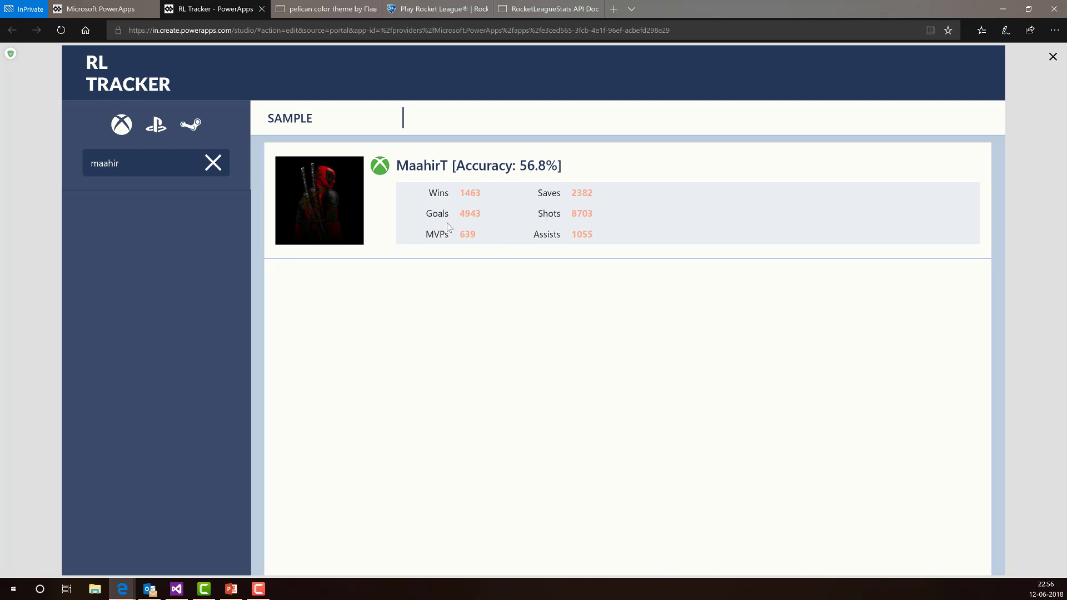
- Add the displayed player to the tracked players and open them from the list
click(505, 221)
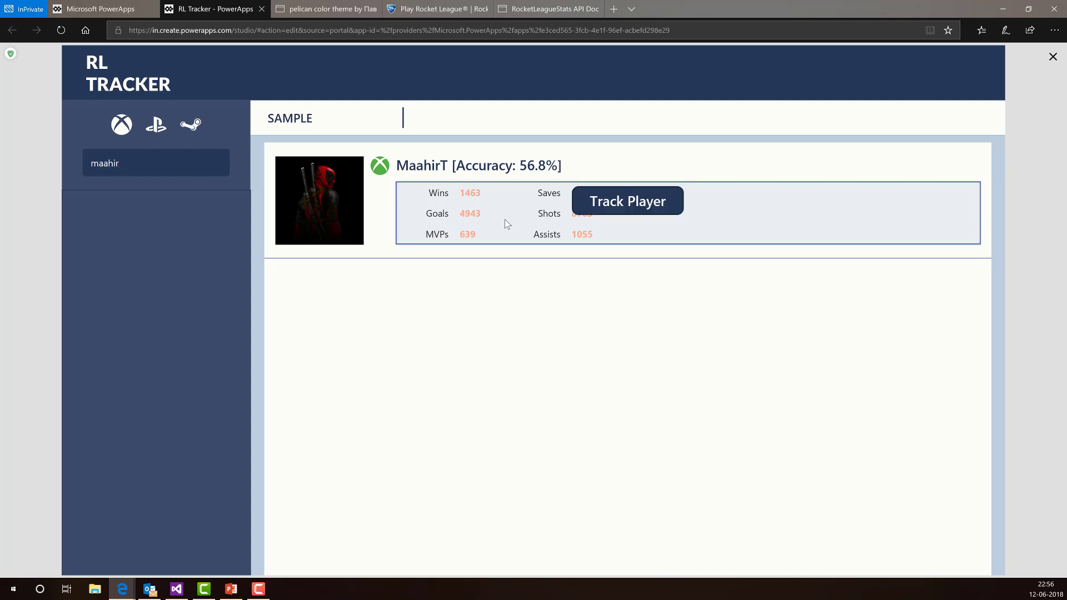
click(622, 205)
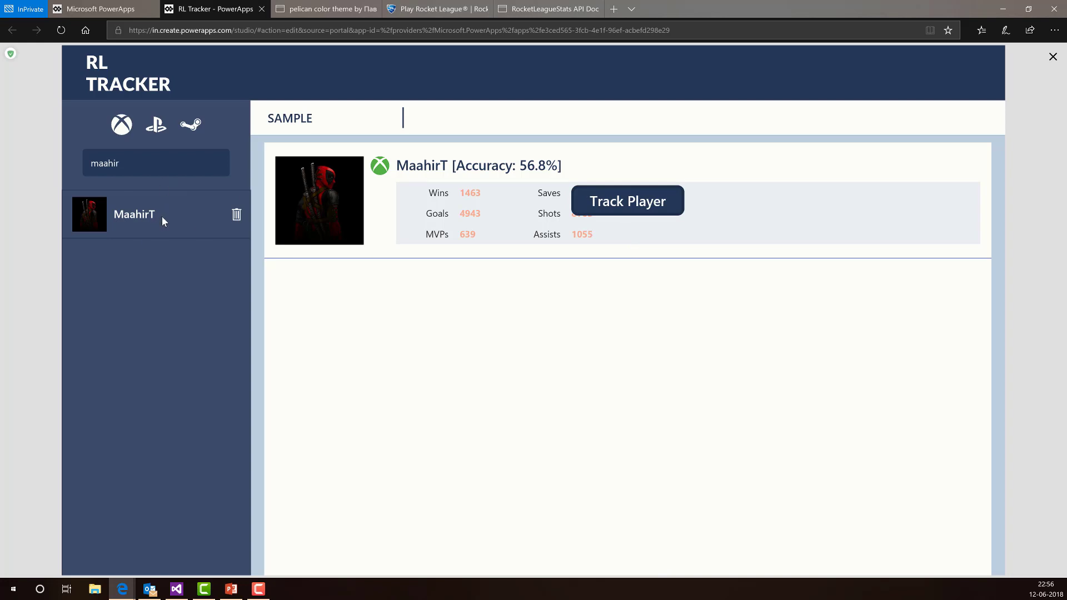
click(181, 213)
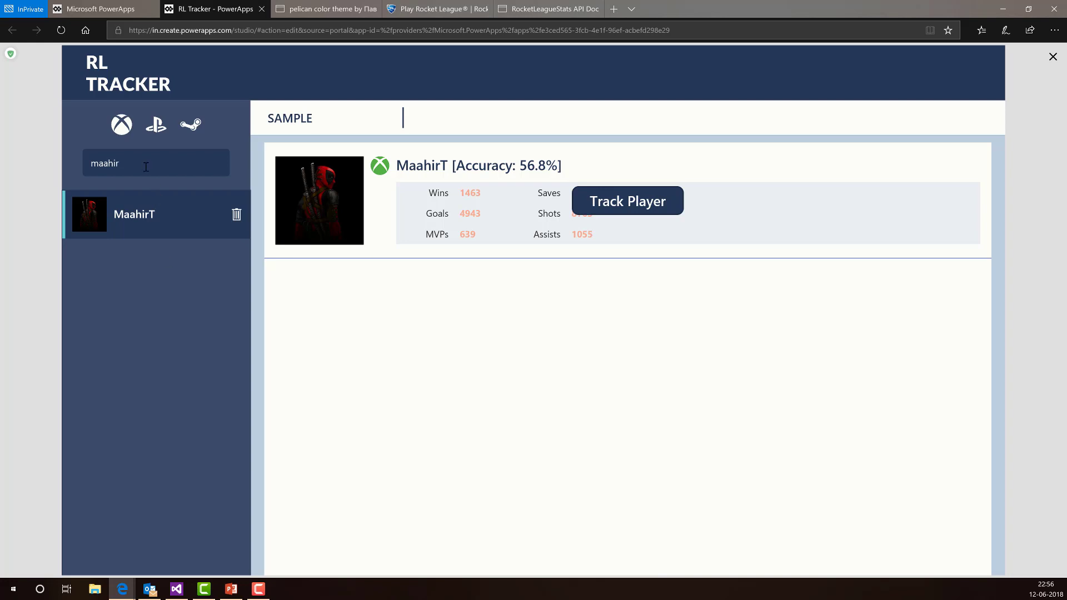
- Search the second player's gamertag, track them, and select them in the tracked list
drag(146, 167, 90, 165)
text(itc)
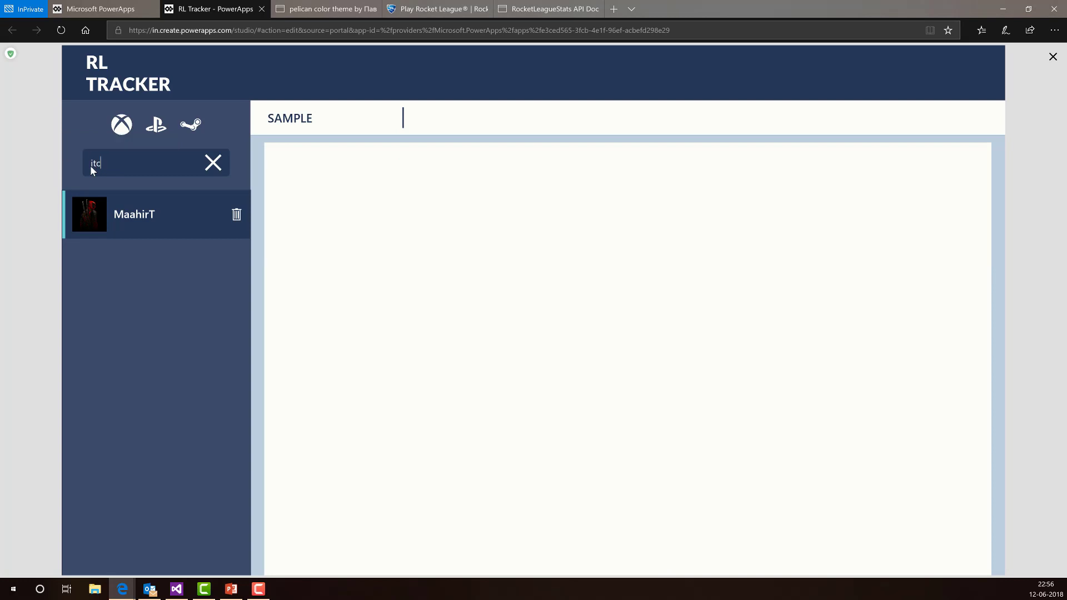
text(an)
key(BackSpace)
key(BackSpace)
key(BackSpace)
text(scand)
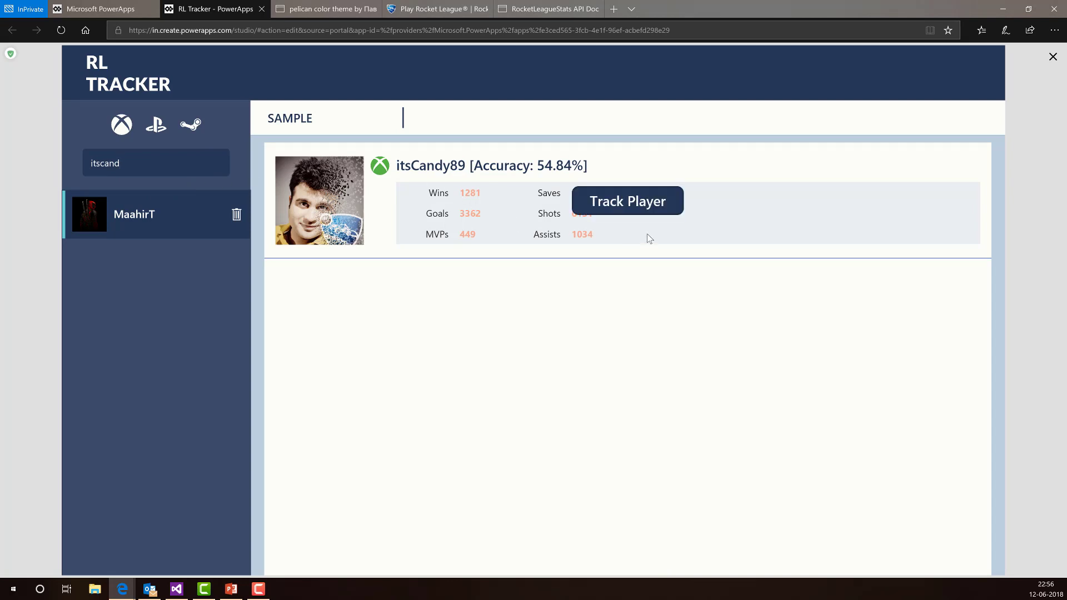
click(627, 201)
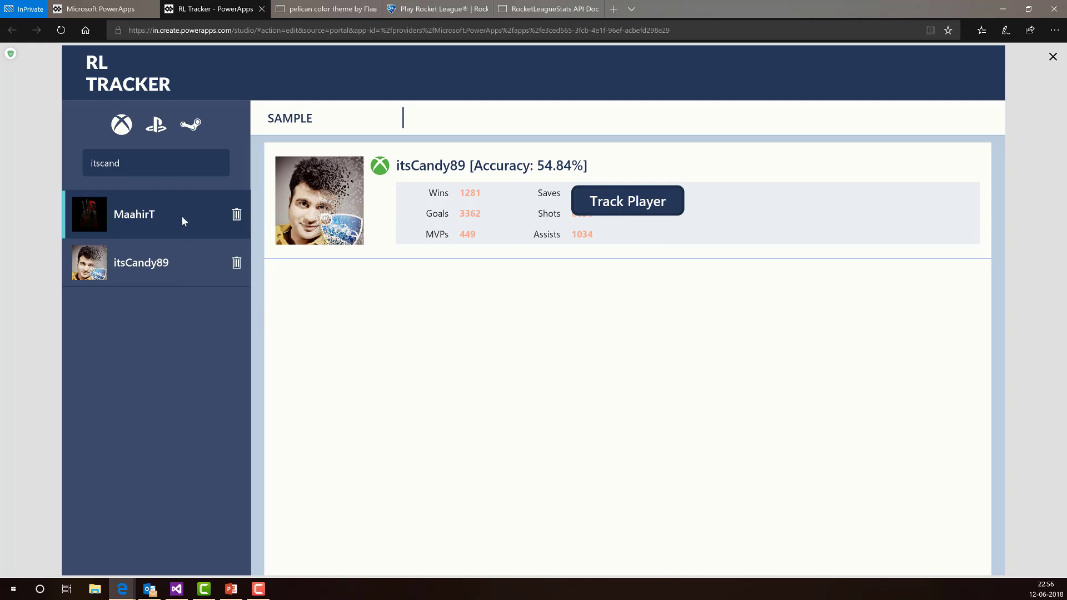
click(192, 260)
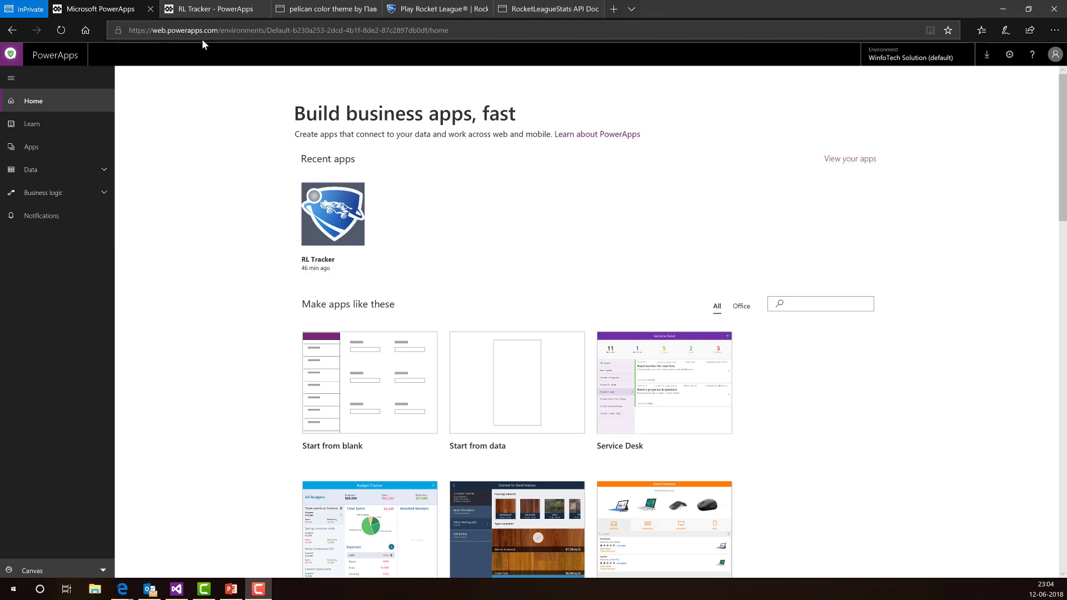
- From Apps, create a new blank canvas app in Tablet layout
drag(219, 30, 139, 30)
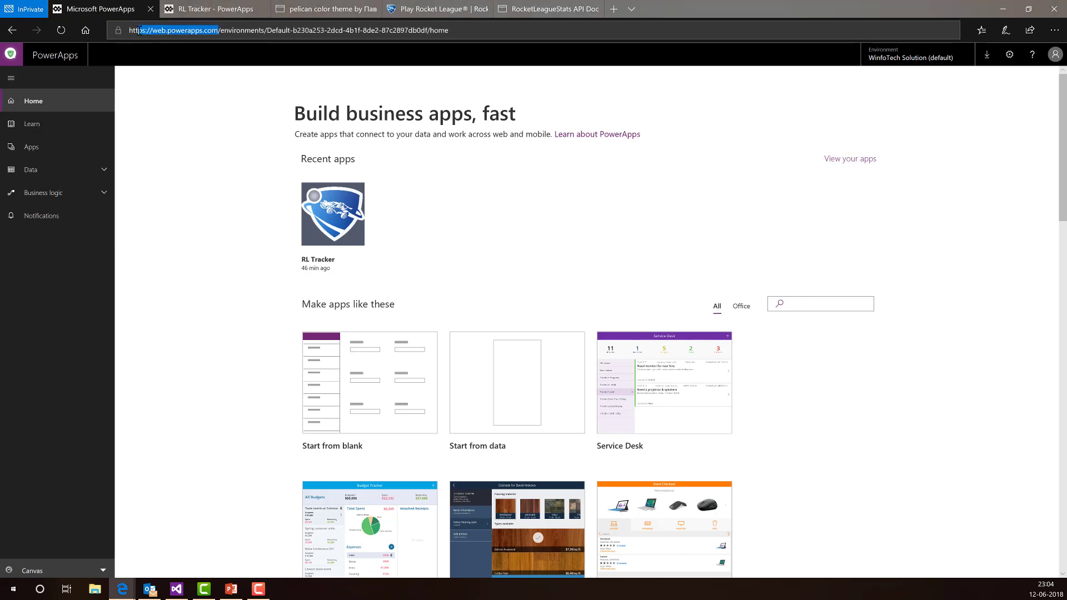
click(147, 121)
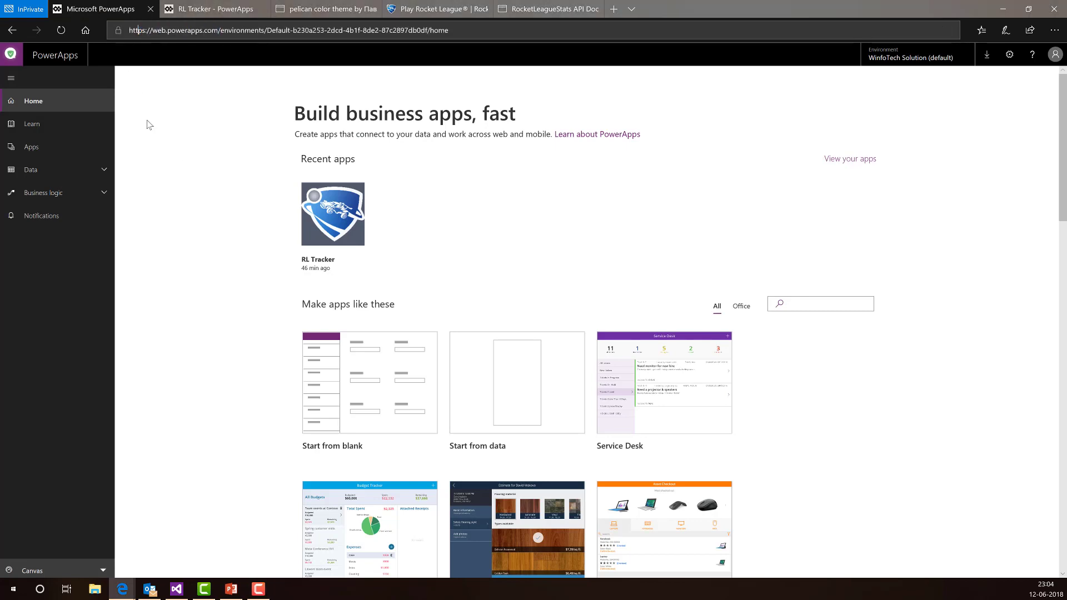
click(57, 151)
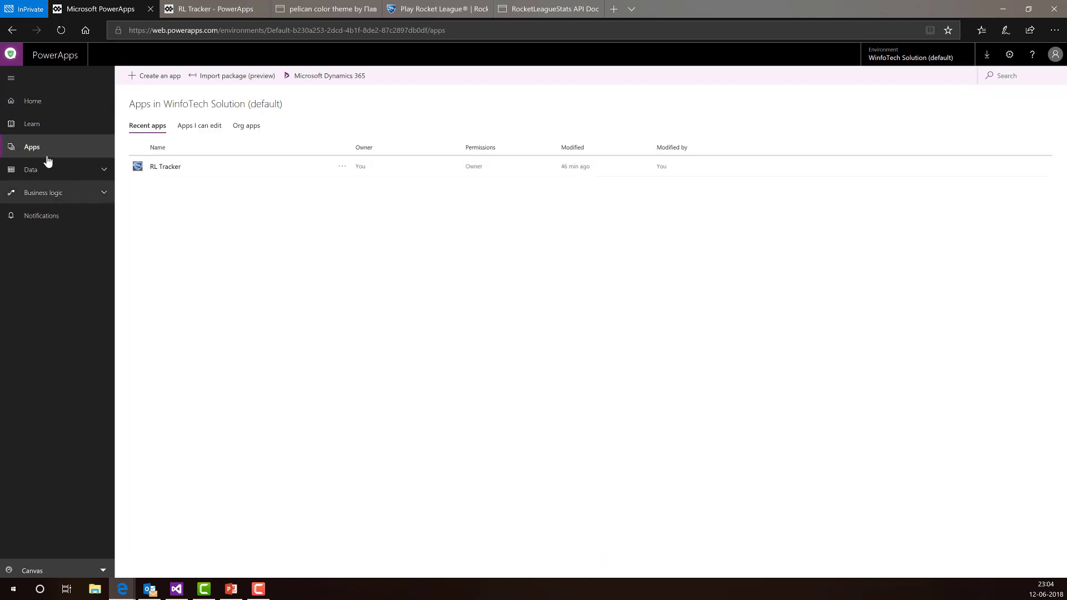
click(160, 75)
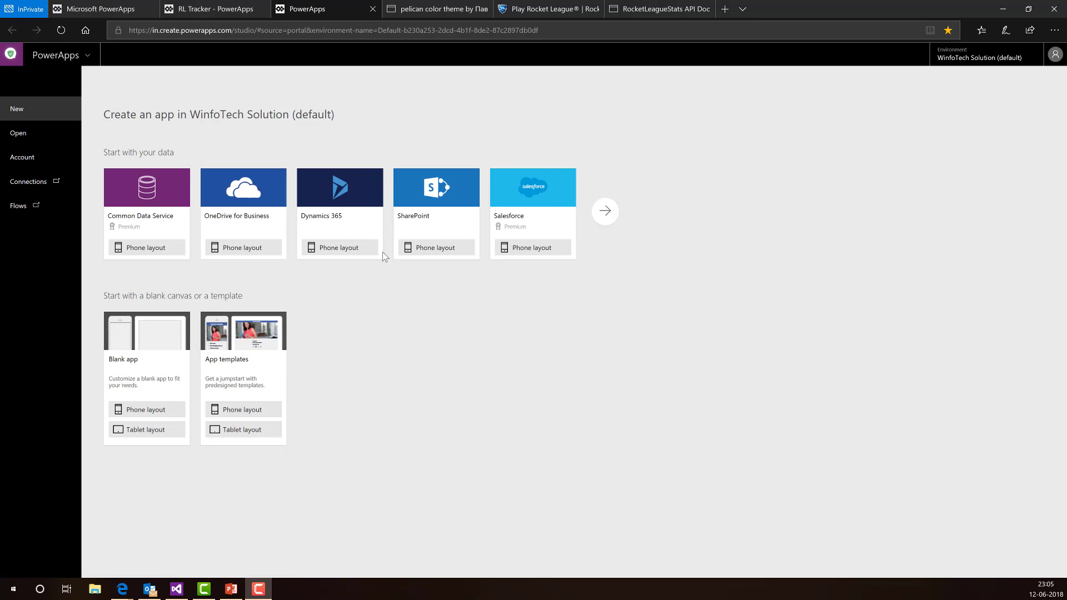
click(136, 379)
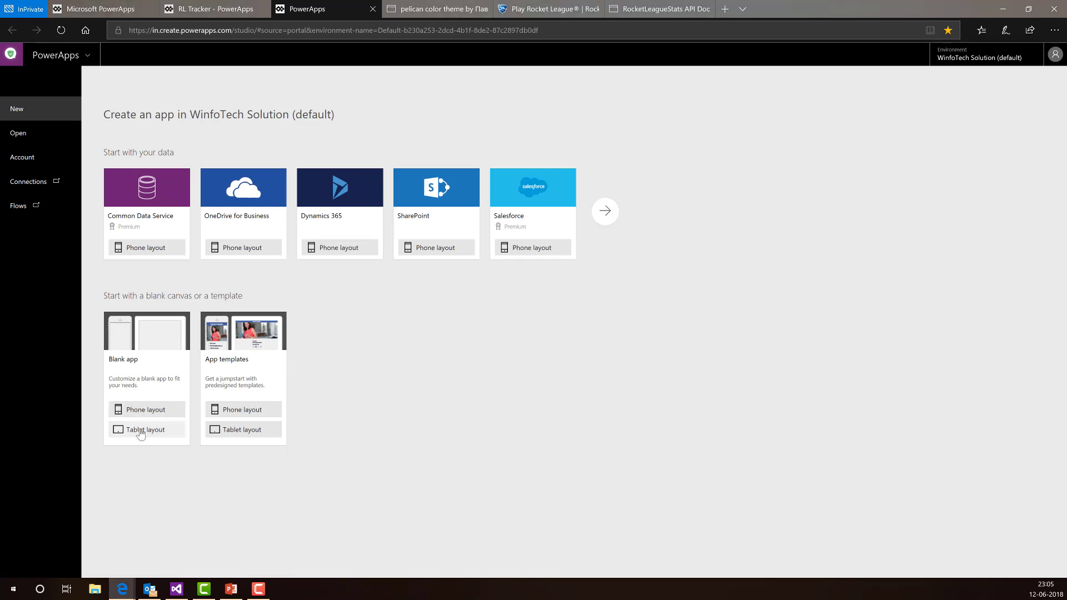
click(141, 431)
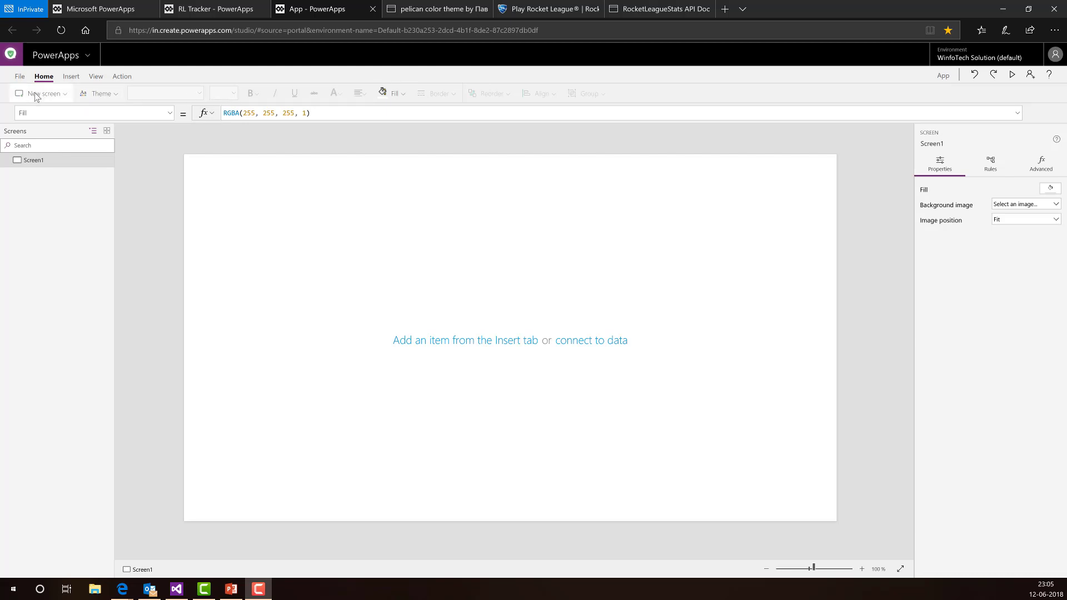
click(103, 94)
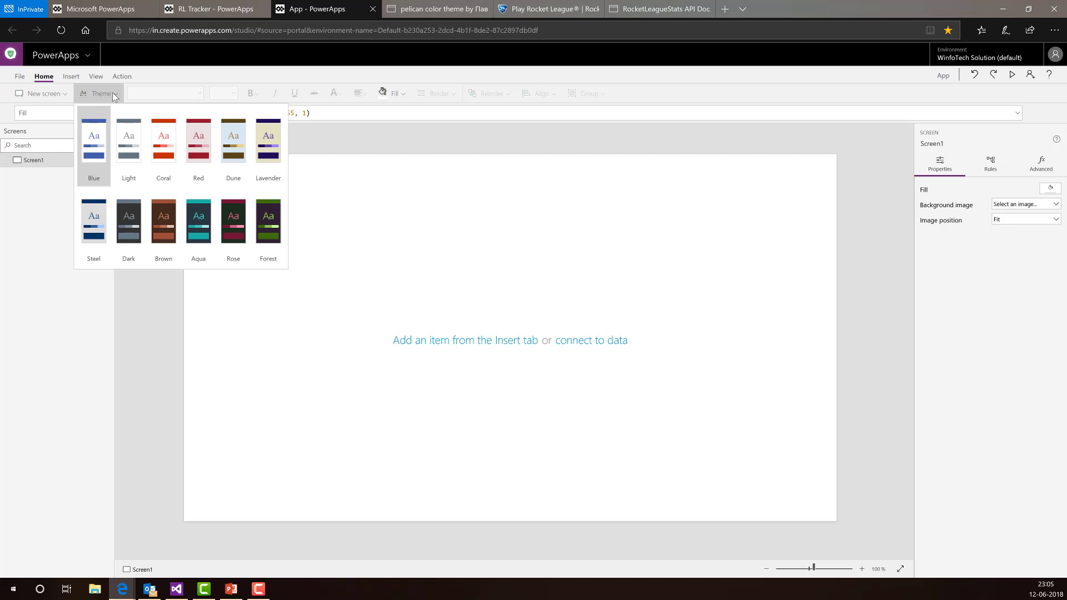
click(264, 103)
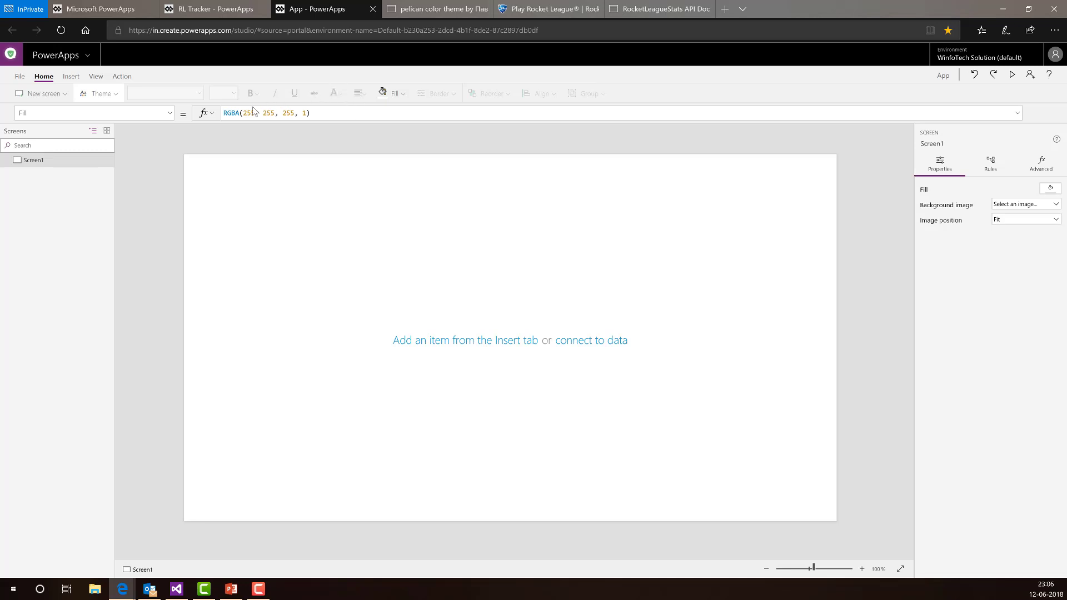
- In App settings, name the app Traker with a red background and star icon
click(20, 77)
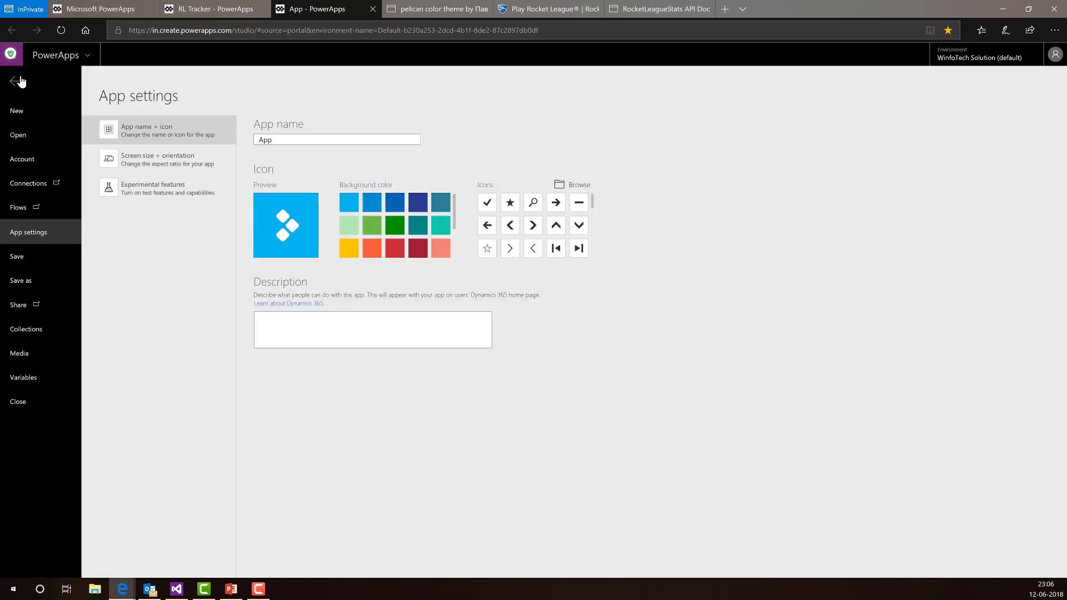
click(289, 139)
key(ctrl+a)
text(Traker)
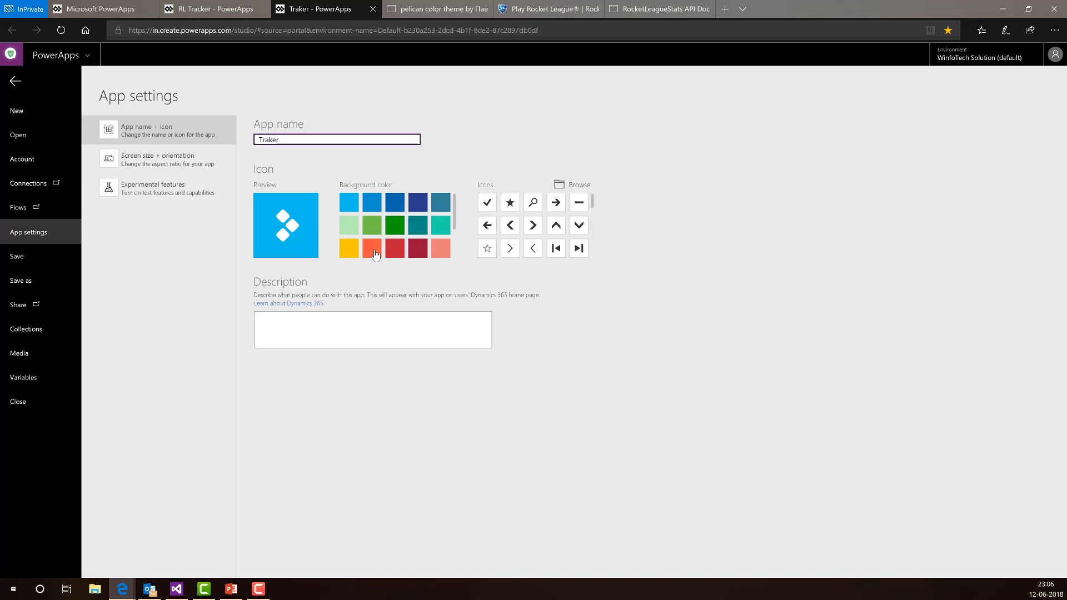
click(395, 248)
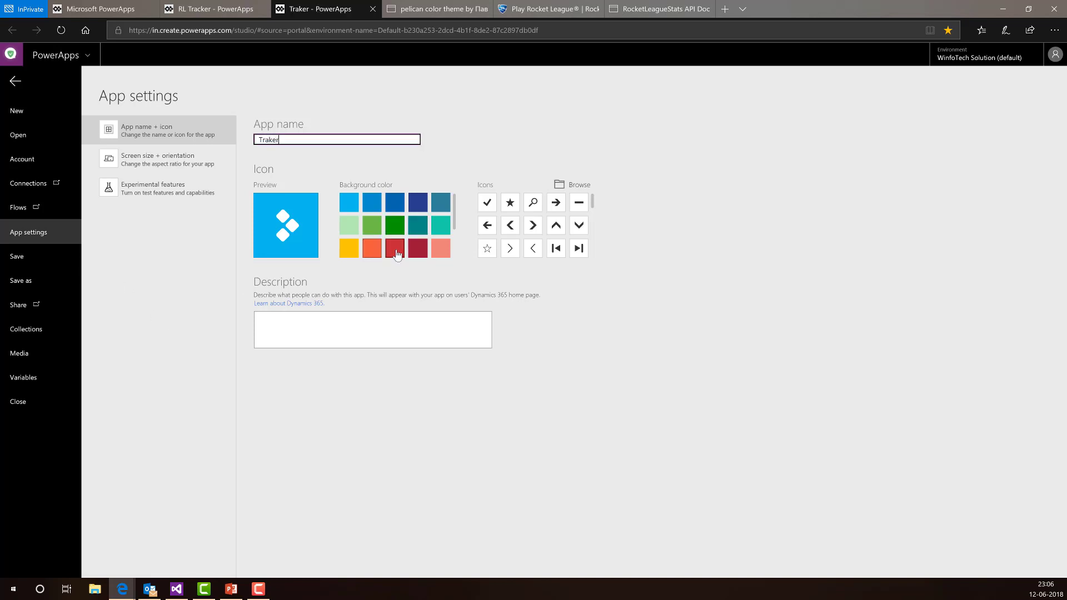
click(510, 202)
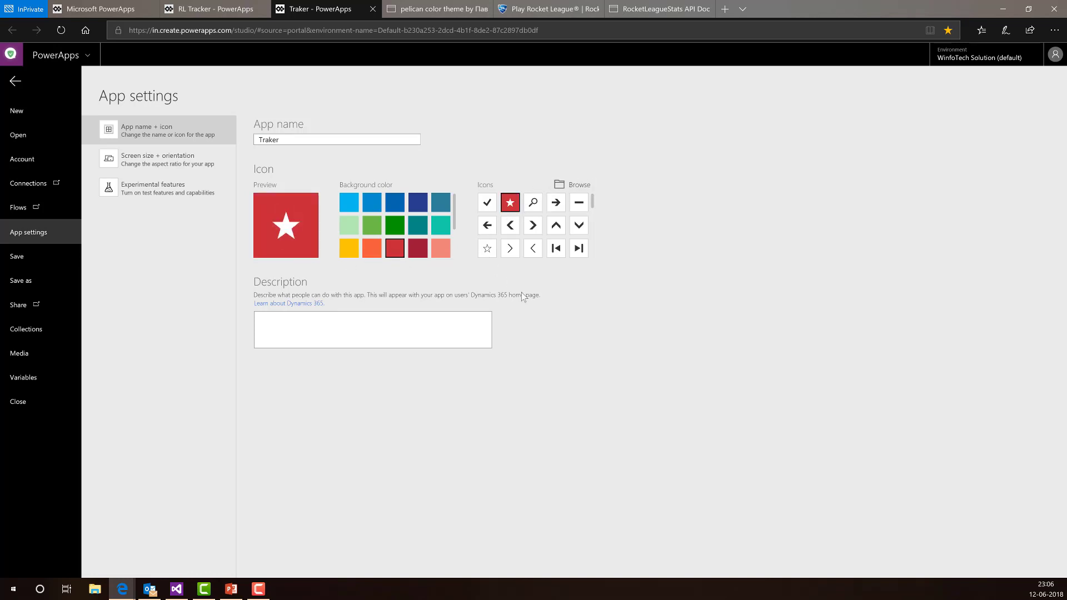
click(395, 331)
- Review the screen size, orientation and experimental feature settings, then go to Save as
click(113, 194)
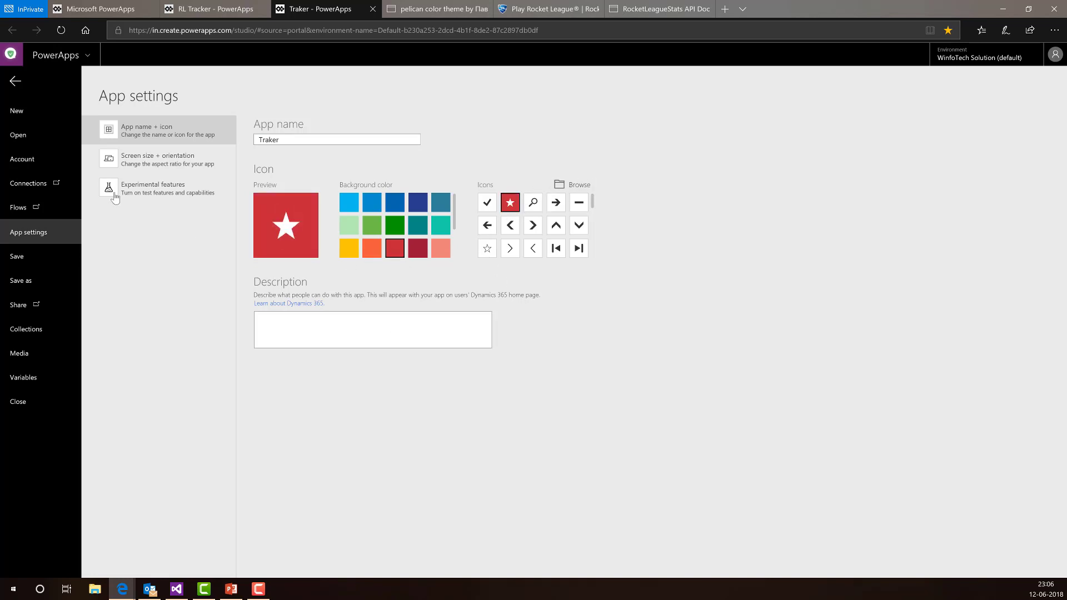
click(169, 172)
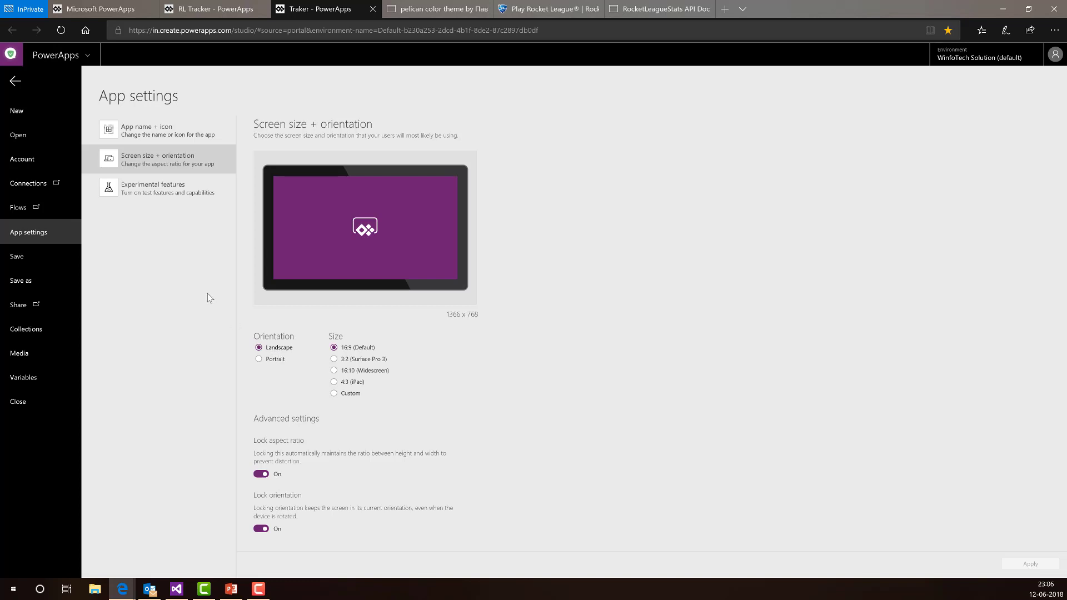
click(148, 188)
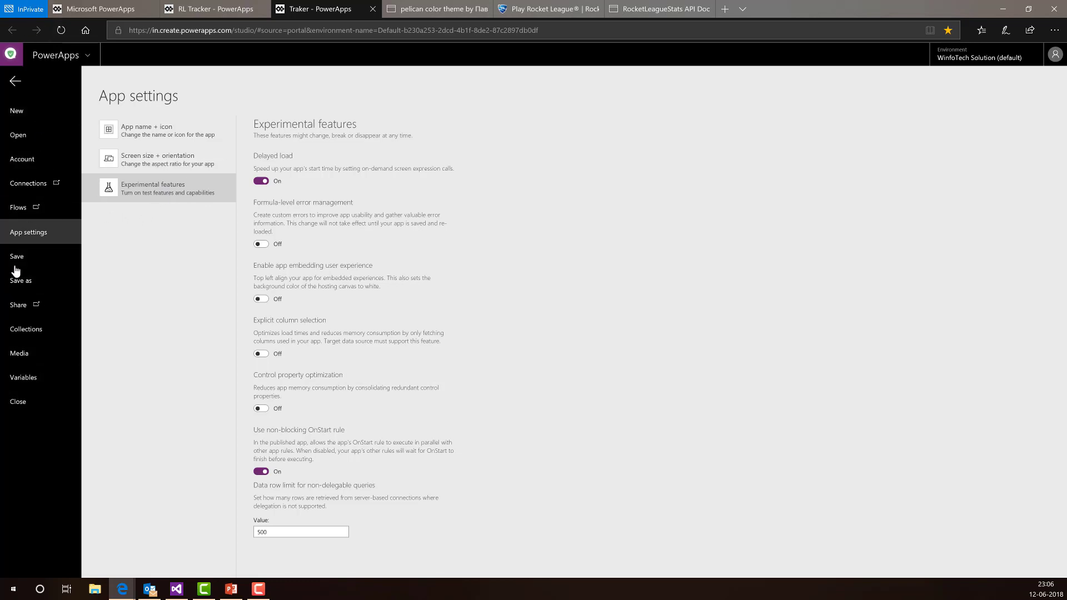
click(38, 257)
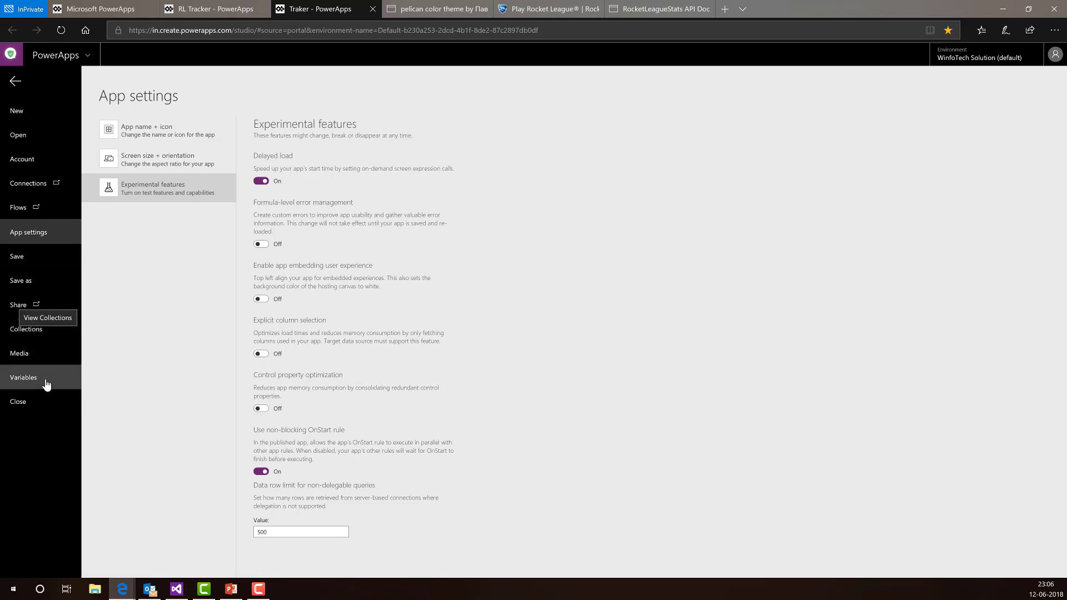
click(48, 258)
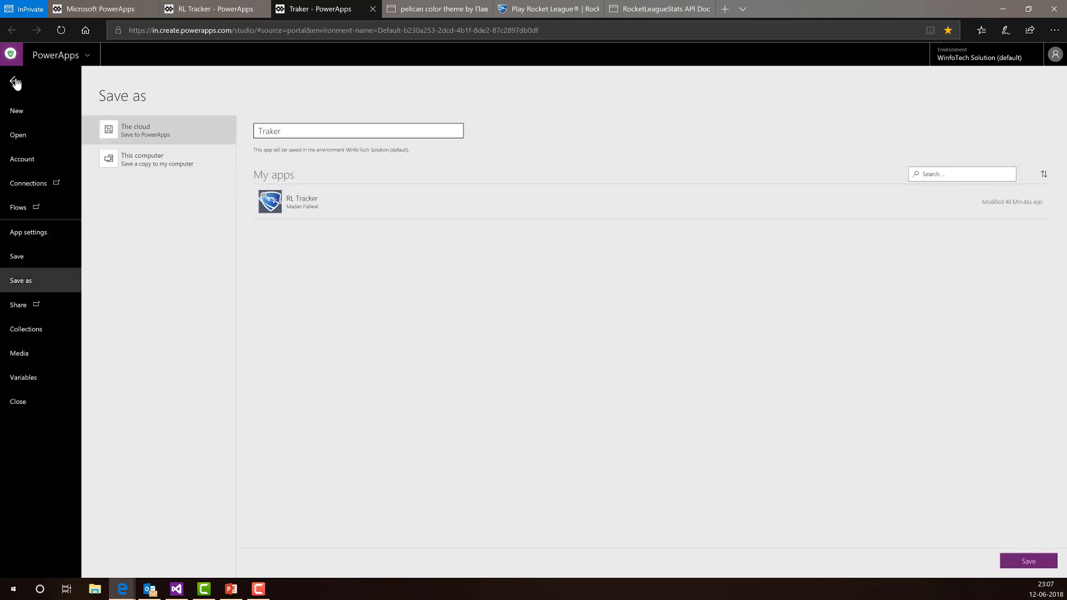
- Leave the Save as page and return to the app editor
click(14, 82)
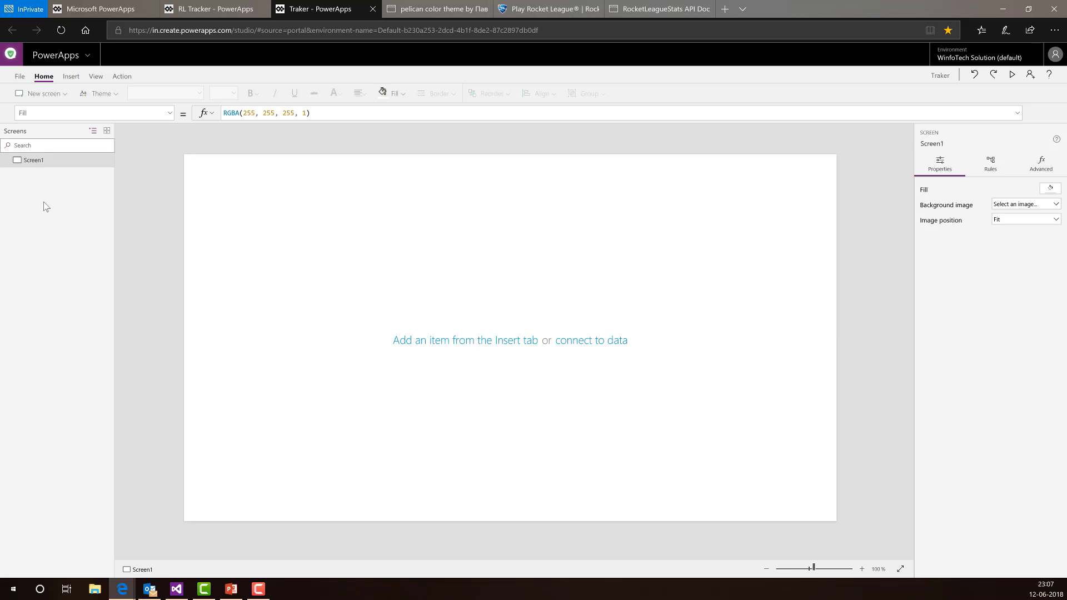
- Add a blank Screen2, then delete it again
click(44, 94)
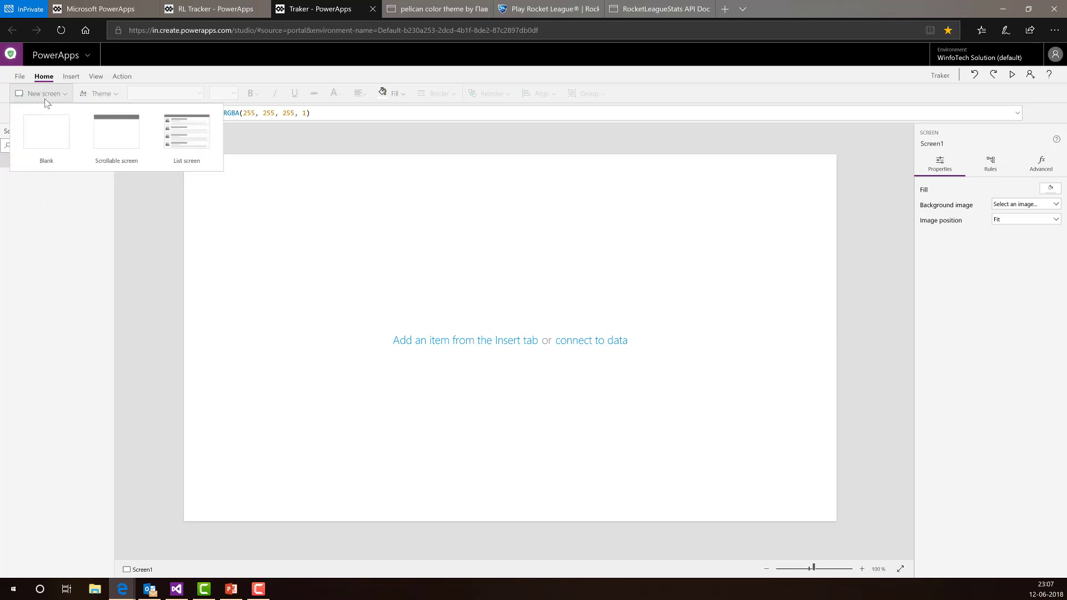
click(39, 143)
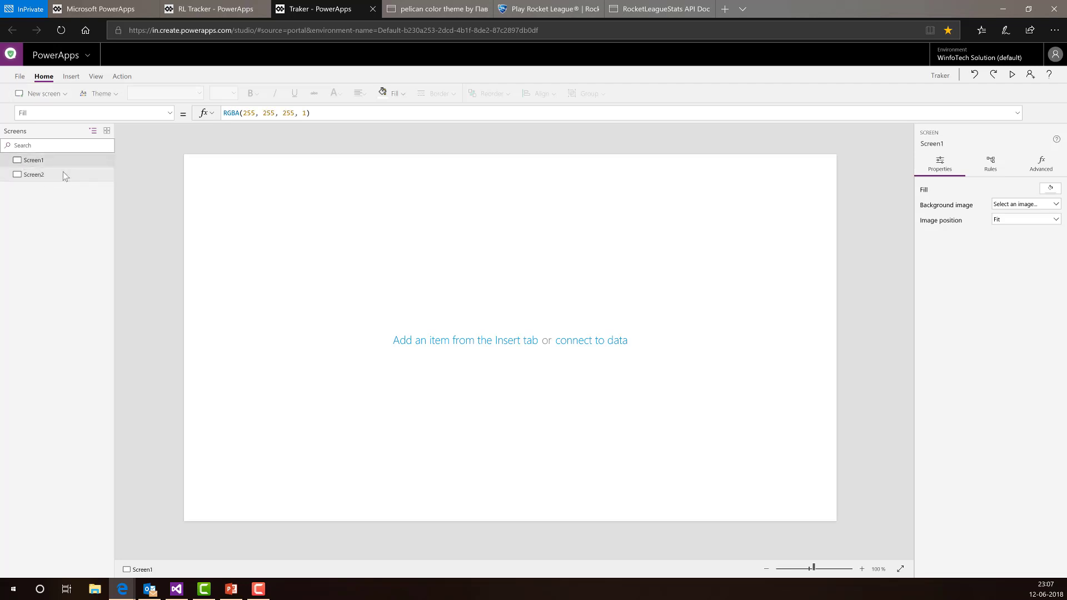
key(Delete)
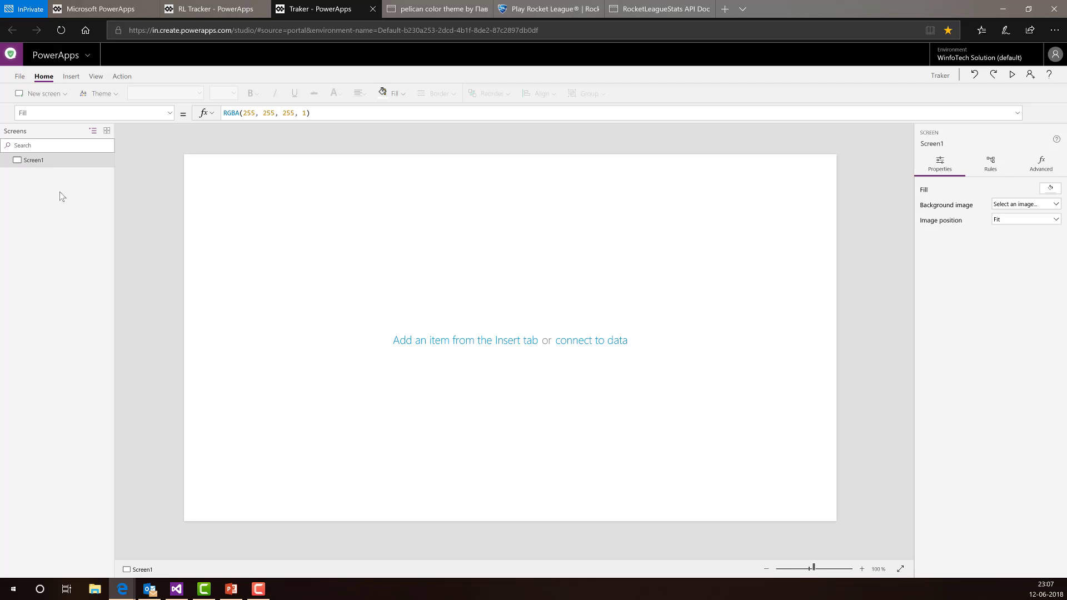
- On the Insert tab, browse the Text, Controls, Gallery and Forms options
click(71, 77)
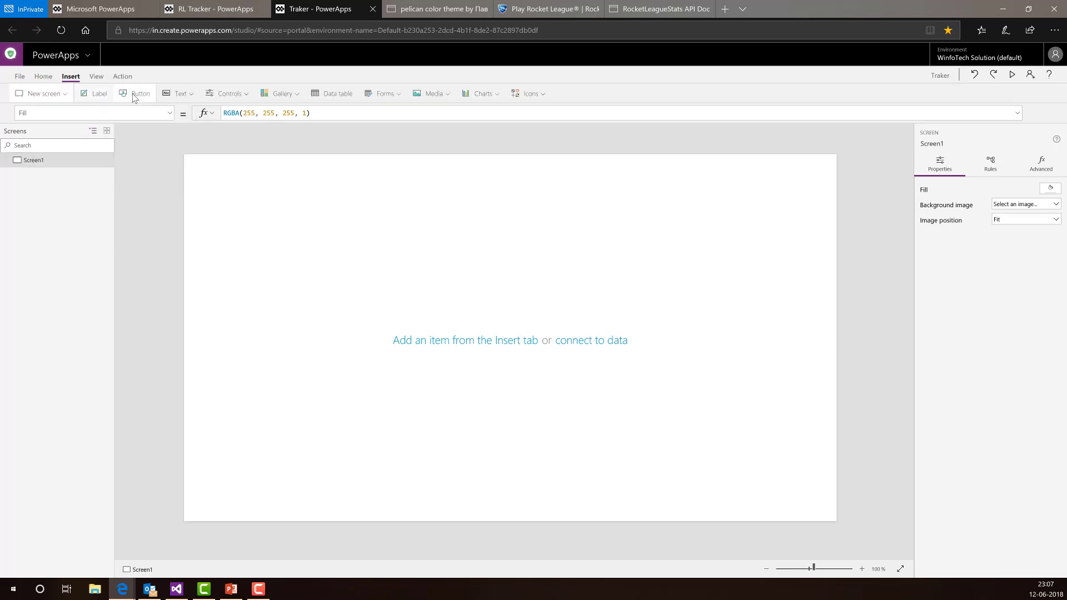
click(180, 96)
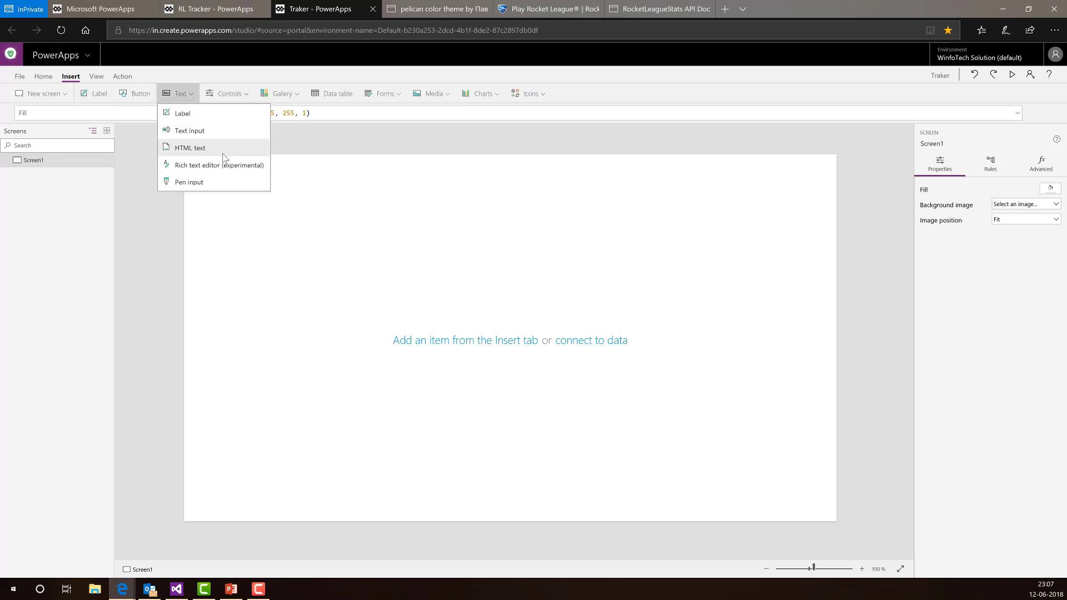
click(217, 99)
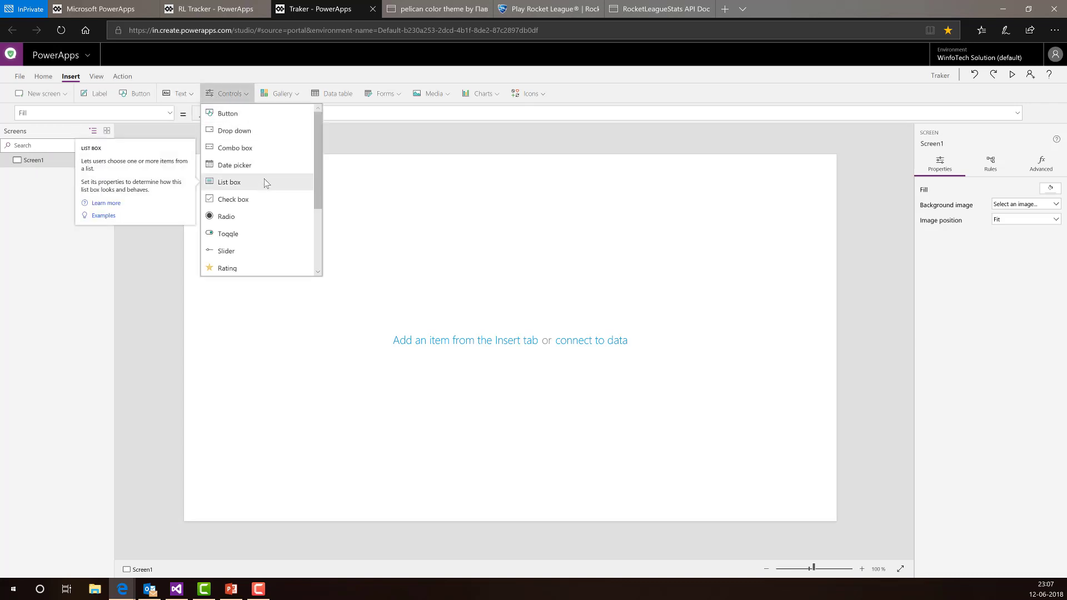
scroll(269, 184, down, 3)
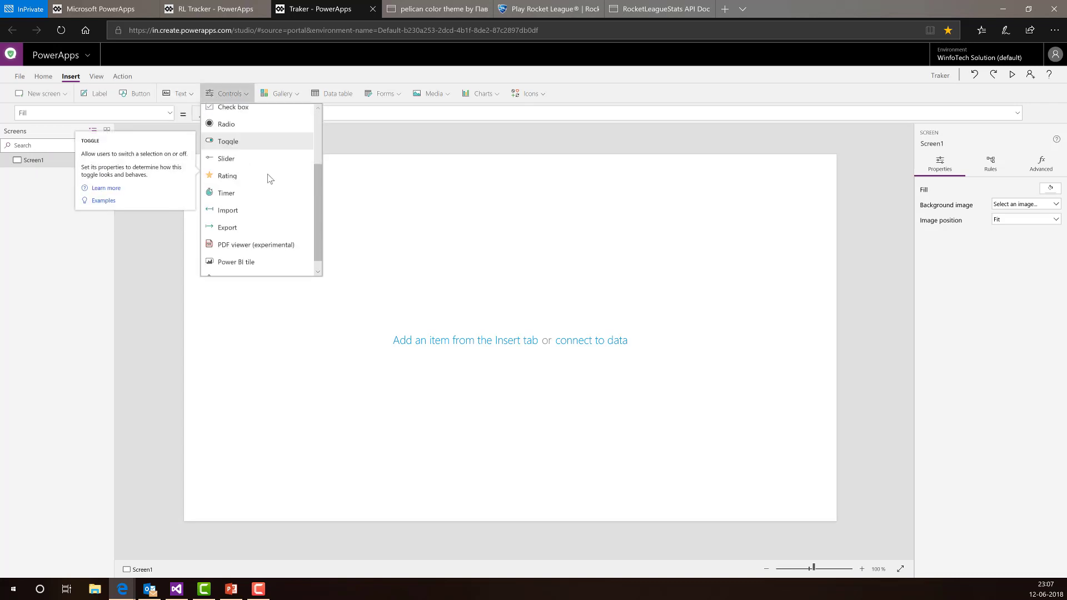
click(238, 95)
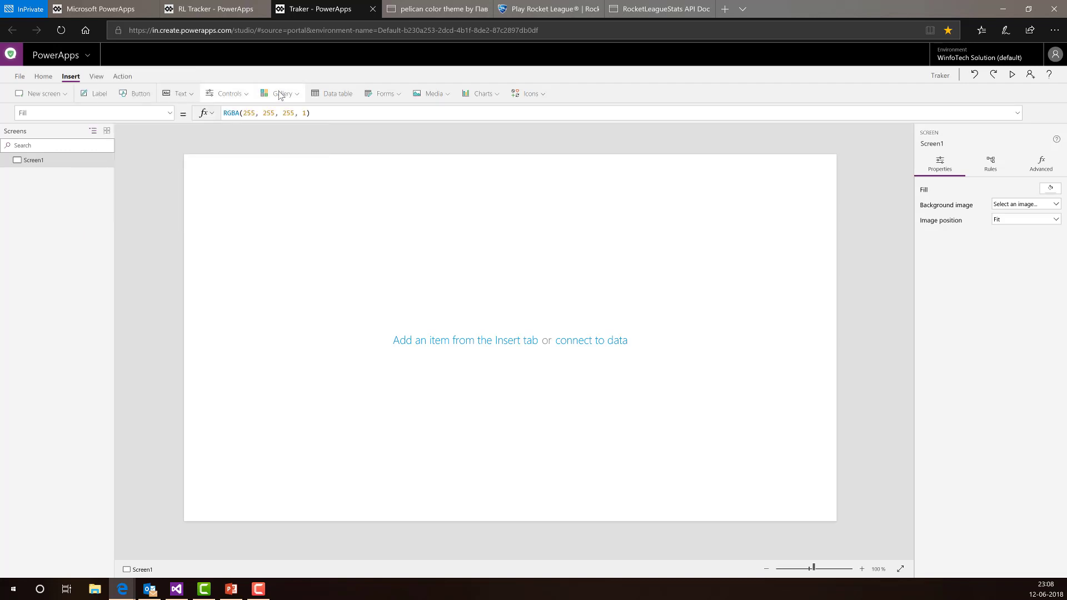
click(280, 95)
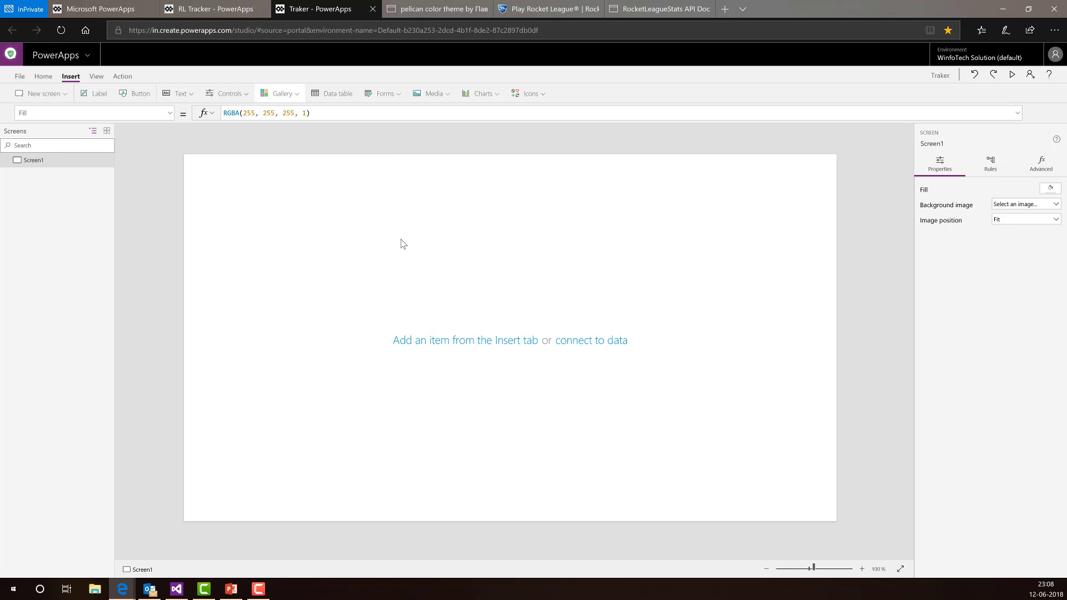
click(384, 96)
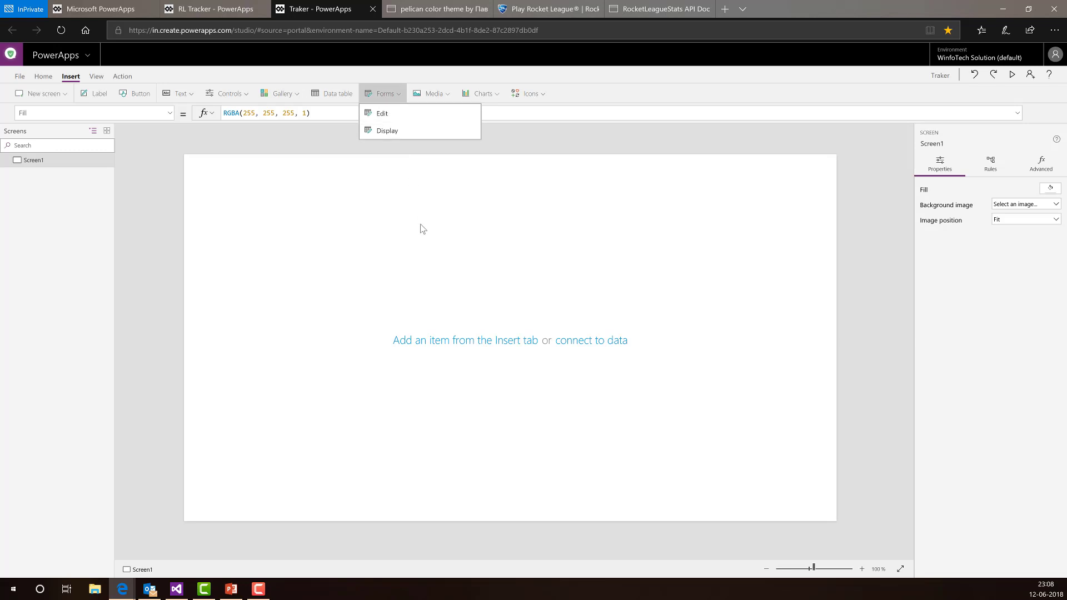
click(395, 228)
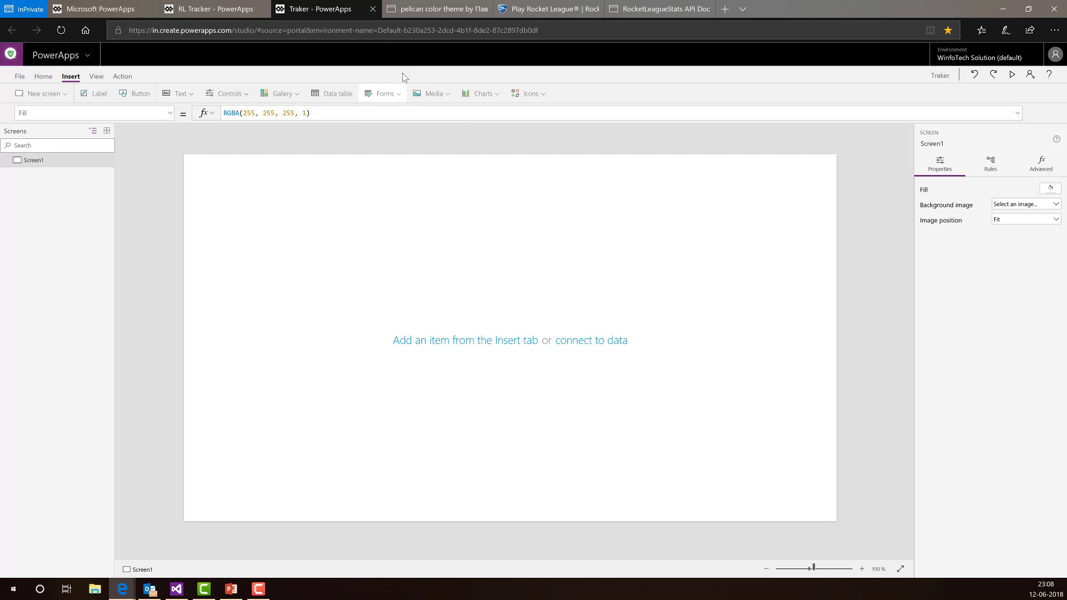
- Browse the Media, Charts and Icons options available to insert
click(423, 97)
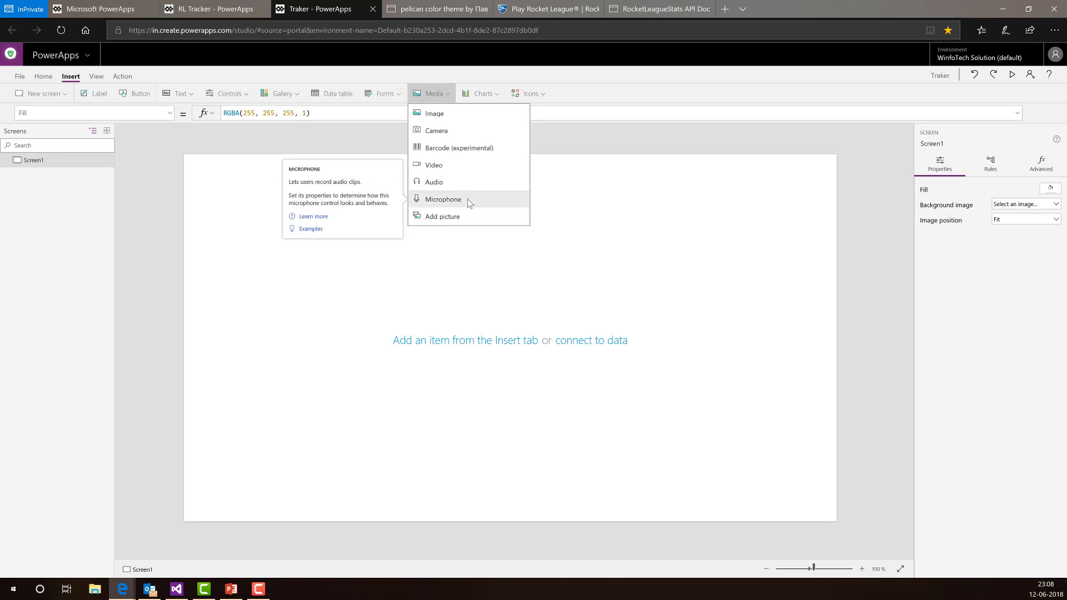
click(448, 93)
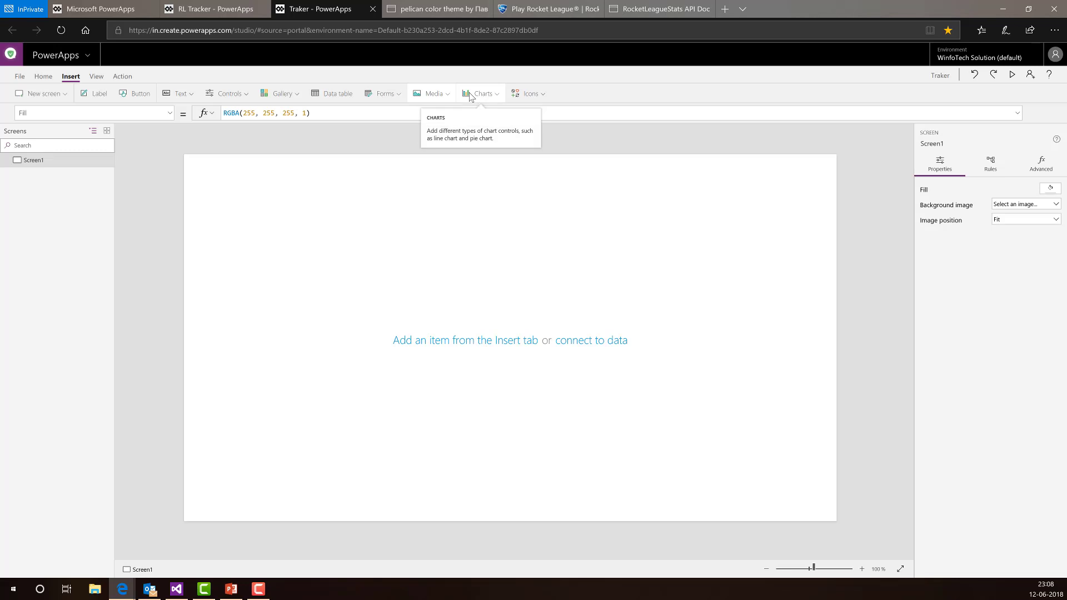
click(470, 94)
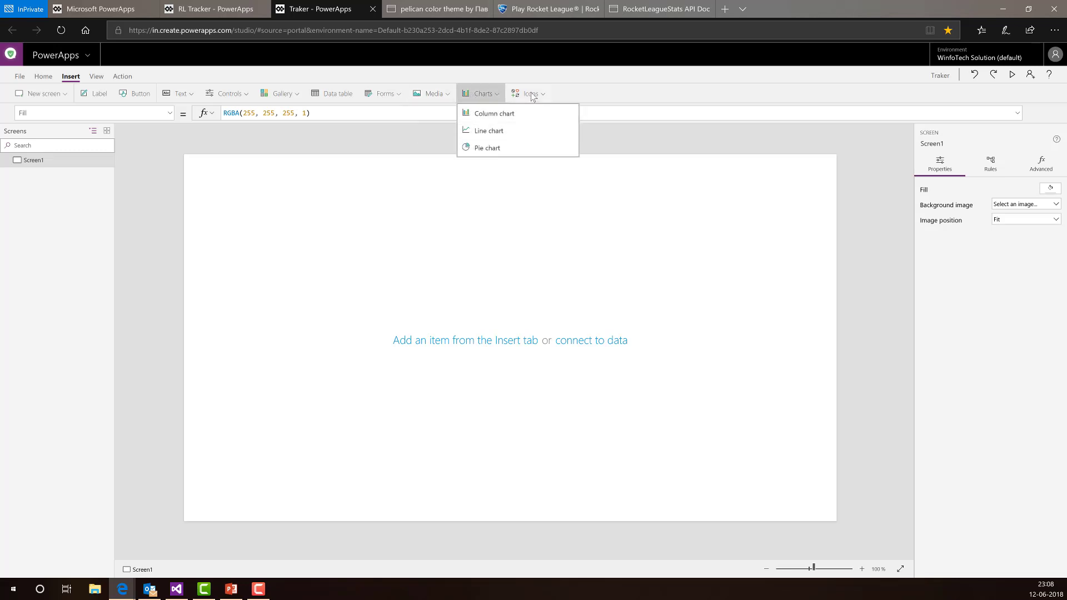
click(569, 96)
click(528, 94)
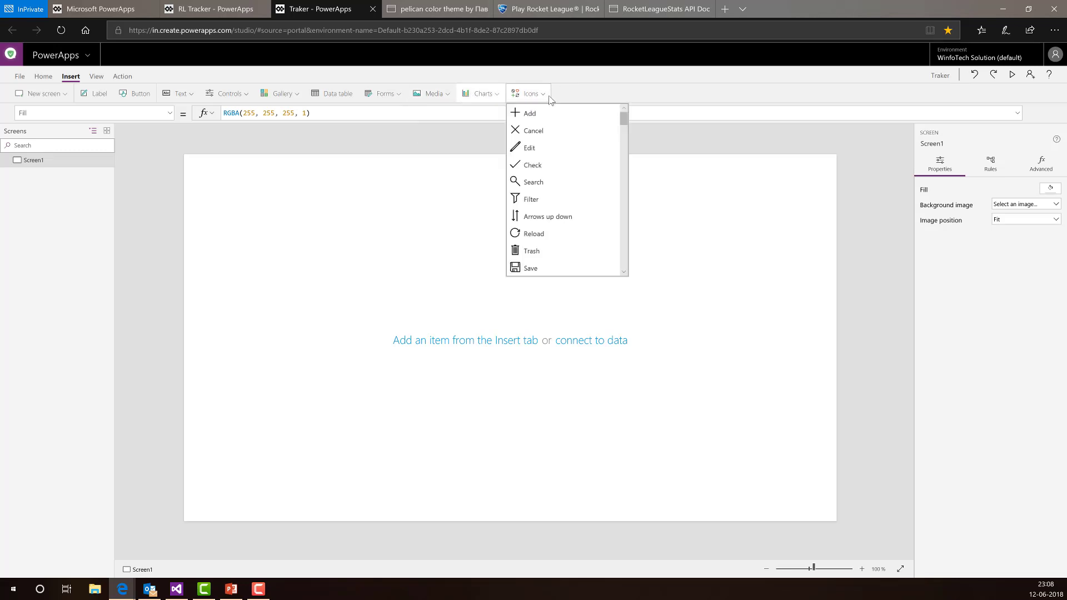
scroll(595, 170, down, 2)
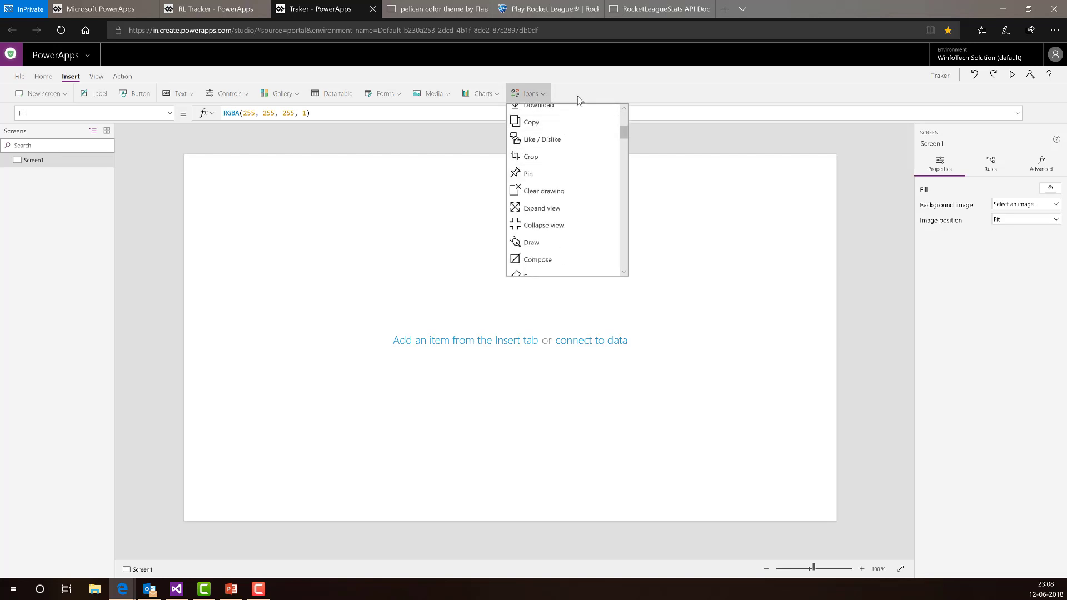
click(450, 230)
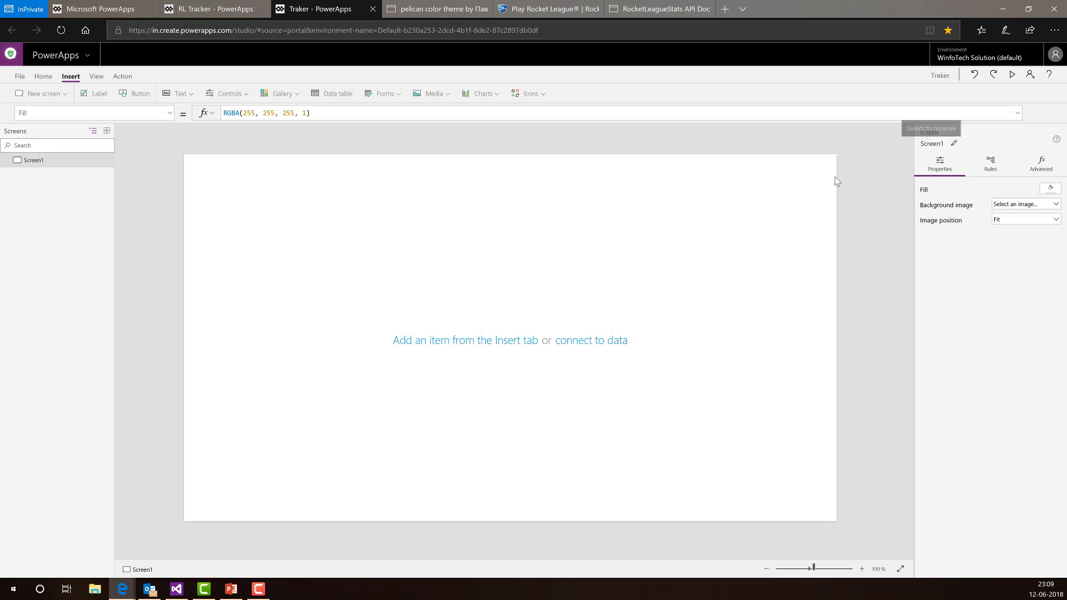
click(428, 98)
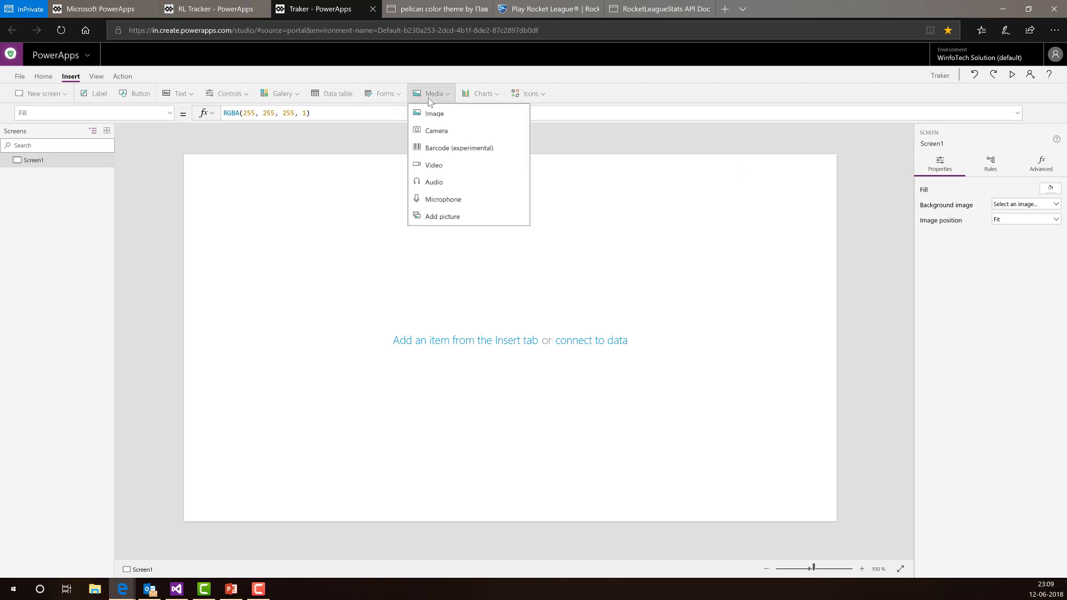
click(454, 113)
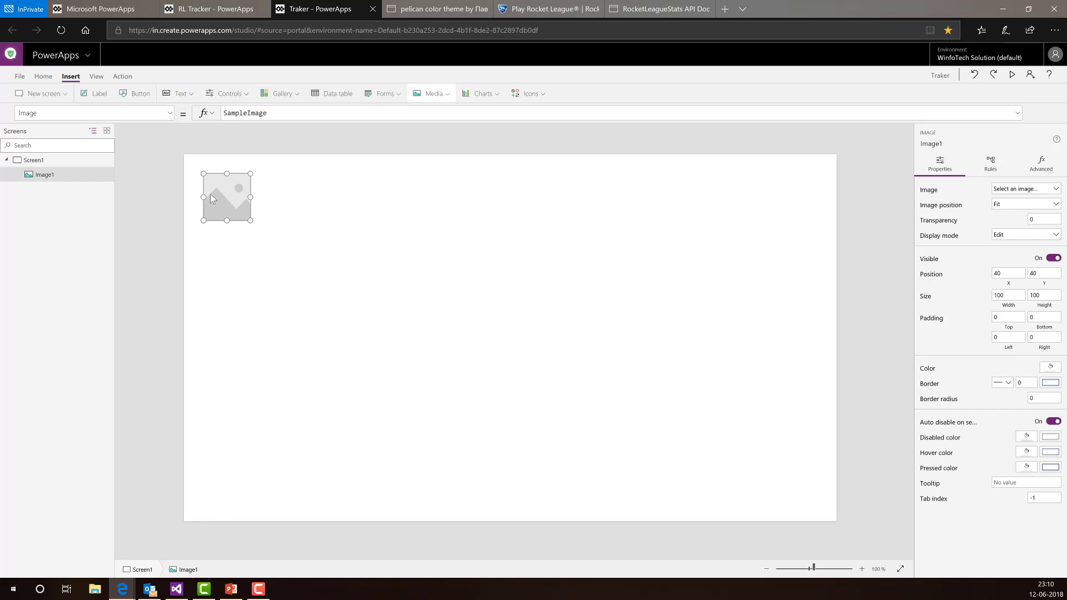
click(1006, 274)
text(100)
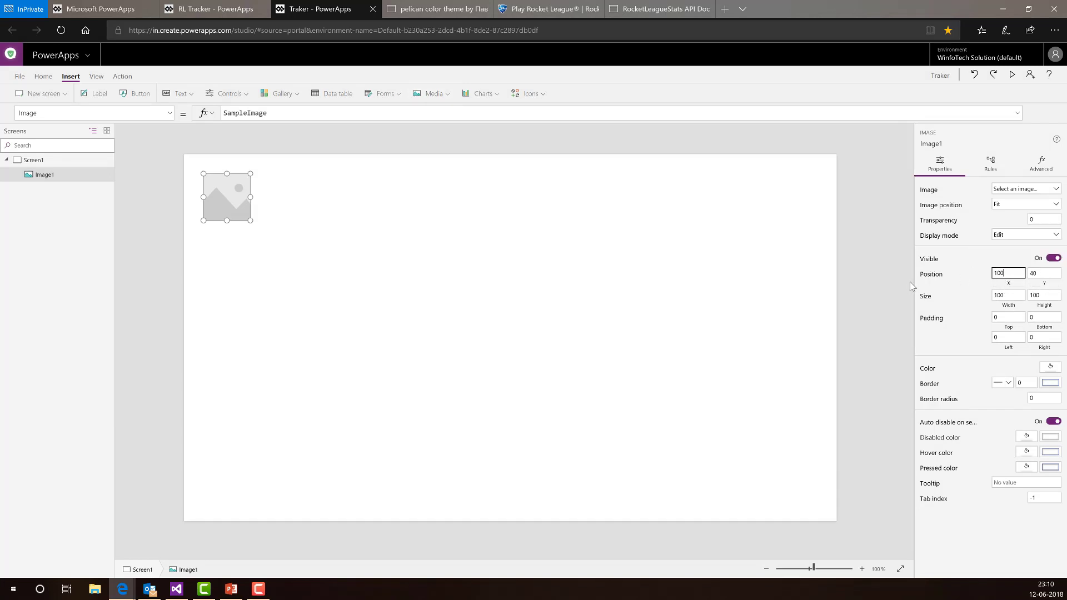
key(Tab)
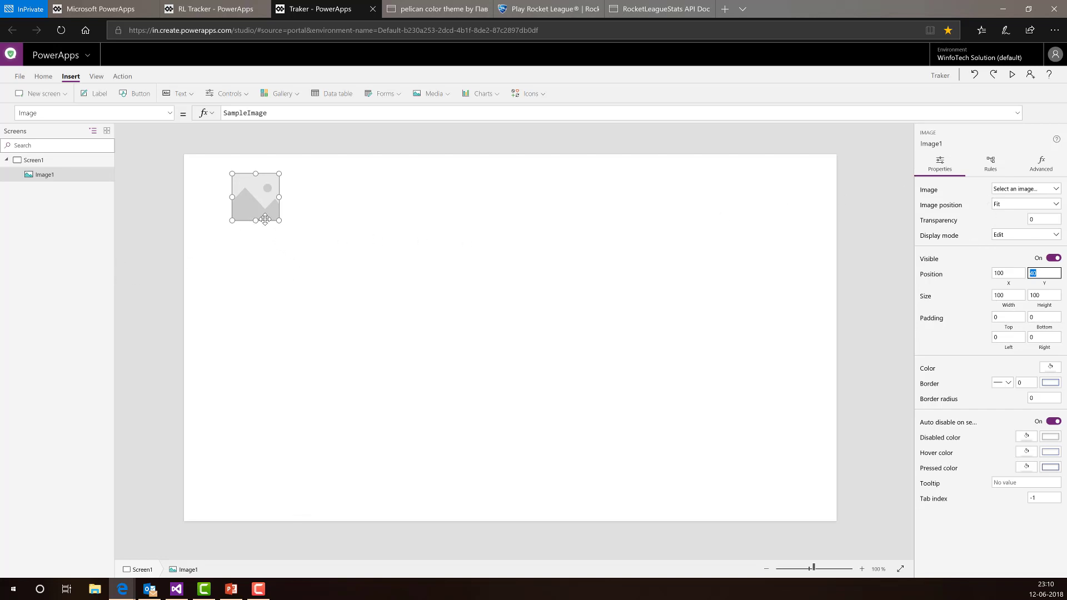
click(64, 176)
key(Delete)
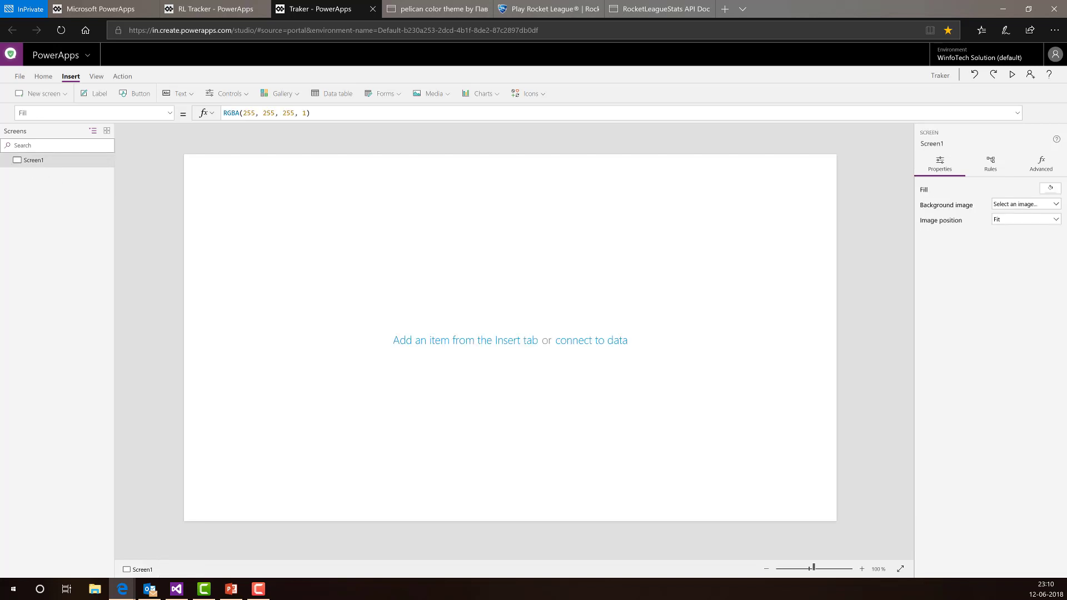
key(F10)
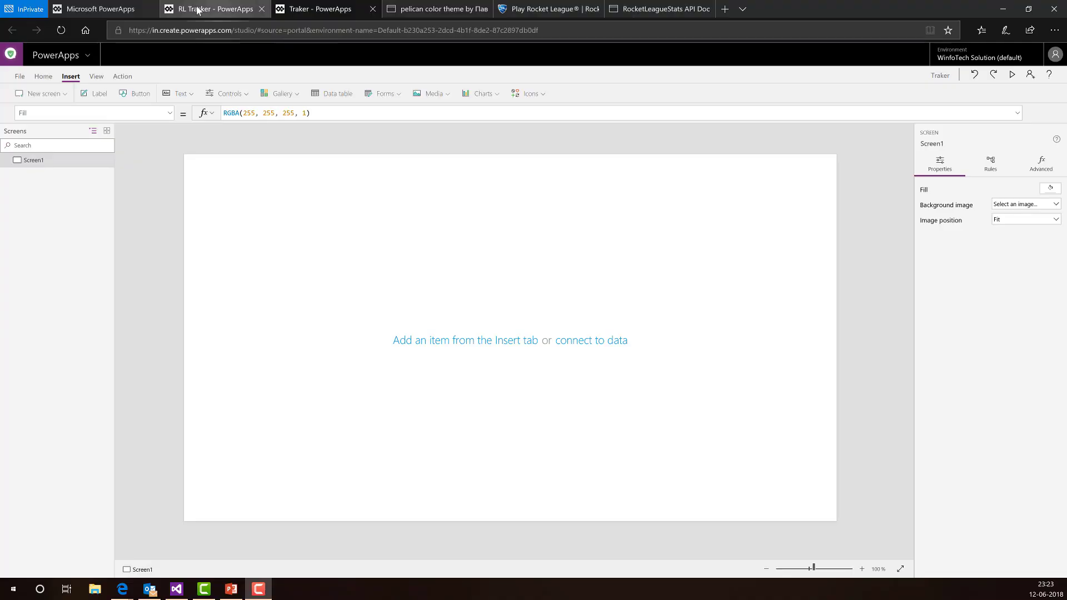
click(210, 8)
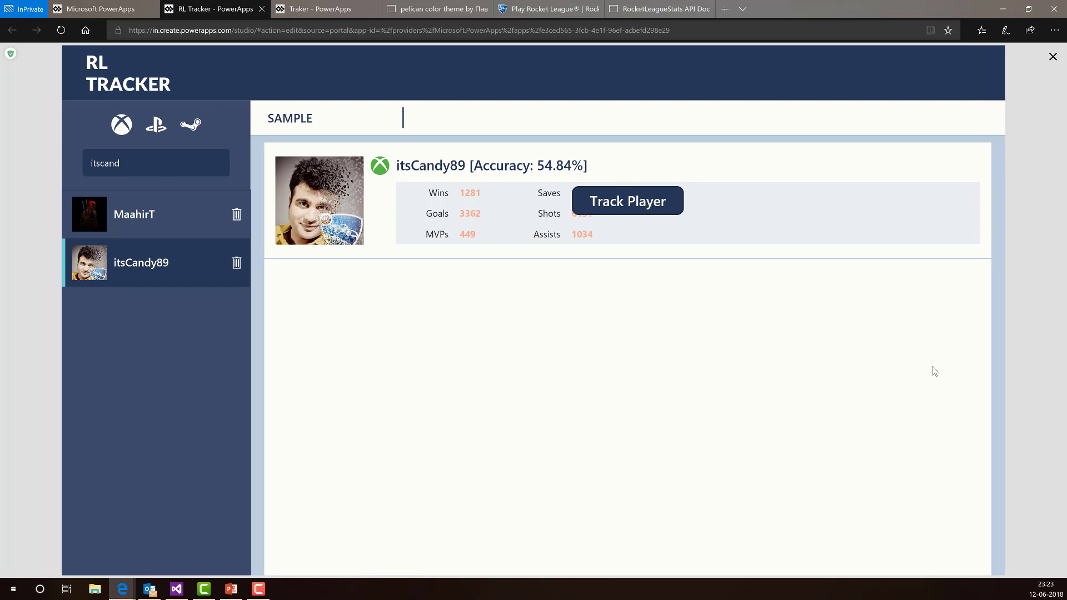
click(282, 6)
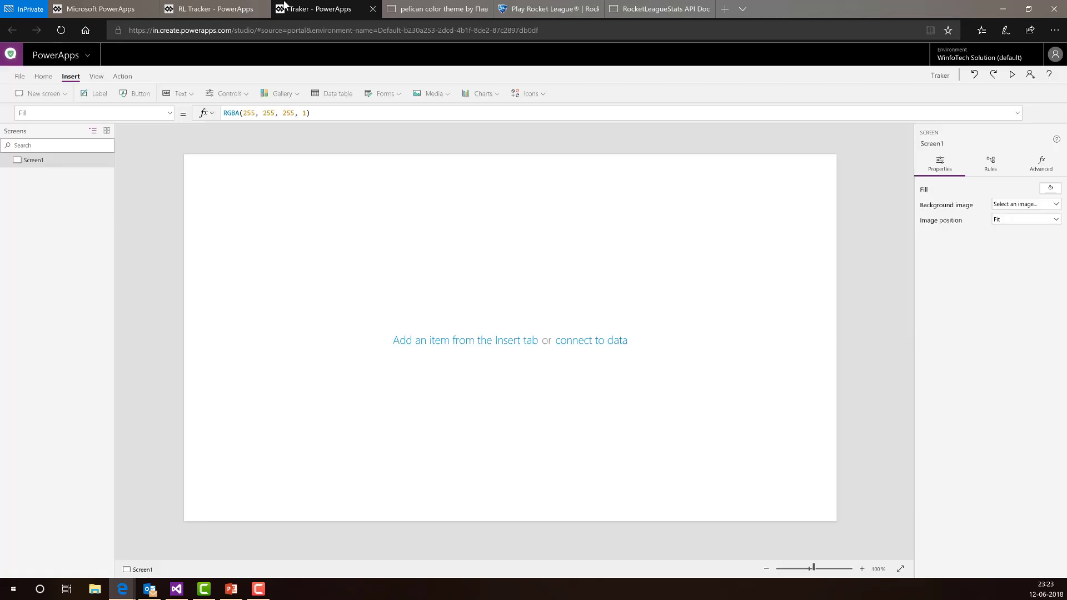
- Insert a Rectangle shape from the Icons list and drag it toward Screen1's top-left corner
click(542, 95)
scroll(577, 170, down, 10)
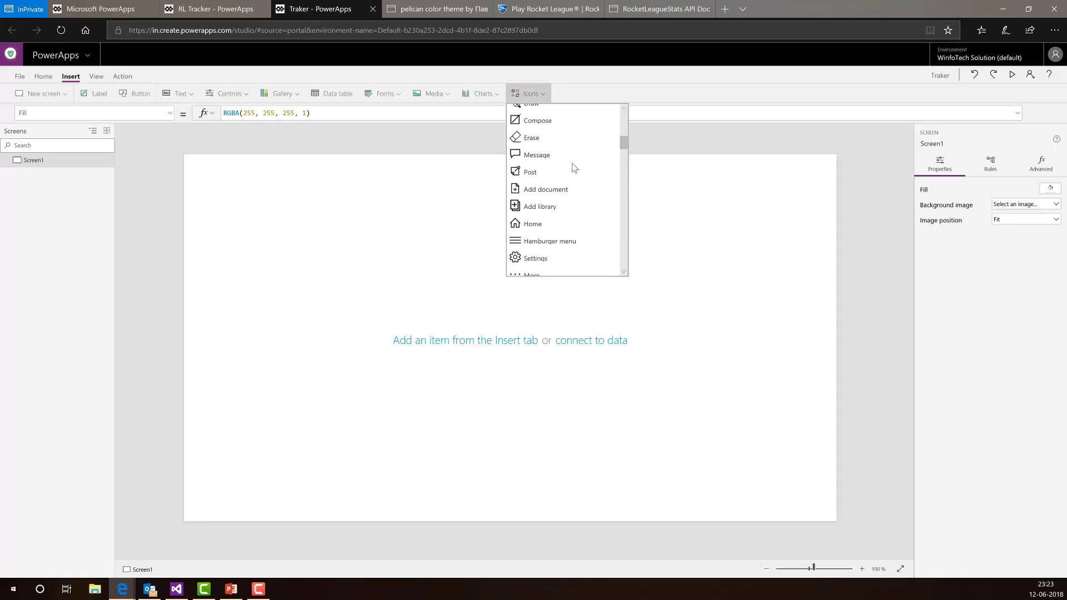
scroll(575, 172, down, 8)
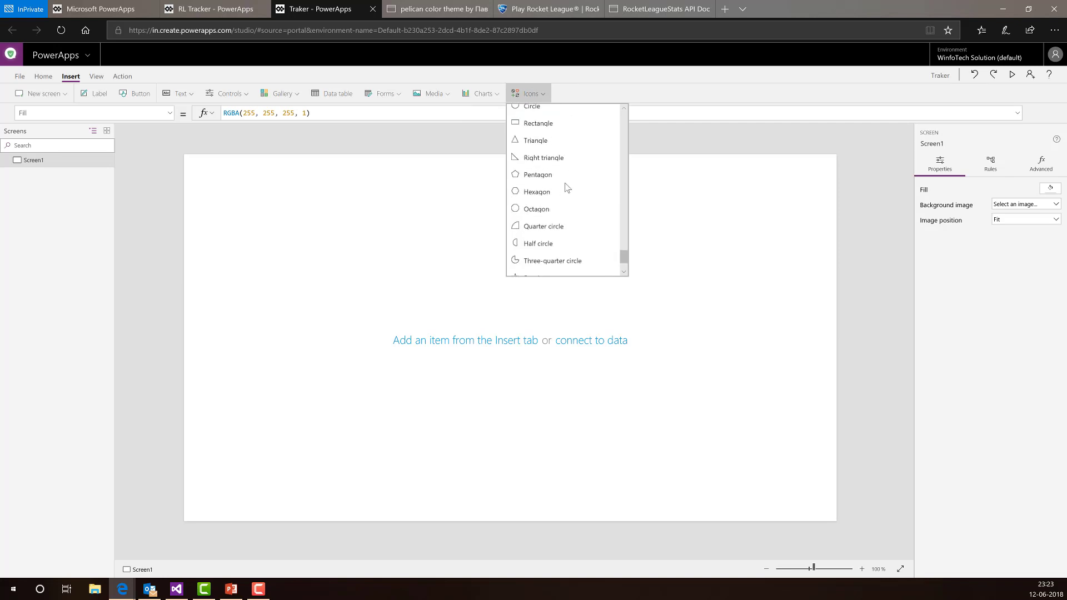
click(541, 123)
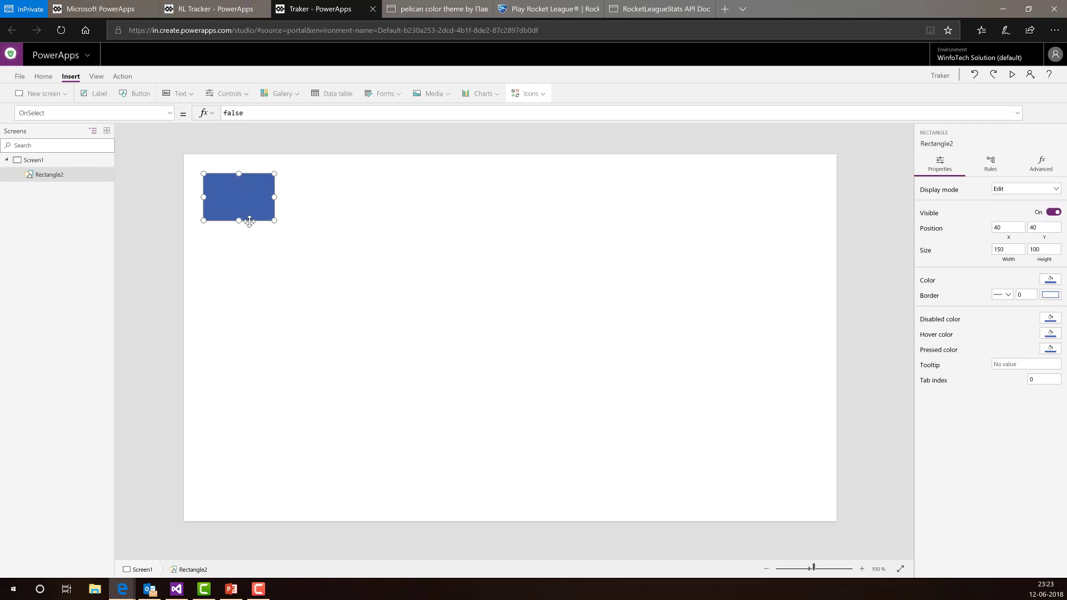
drag(245, 217, 226, 195)
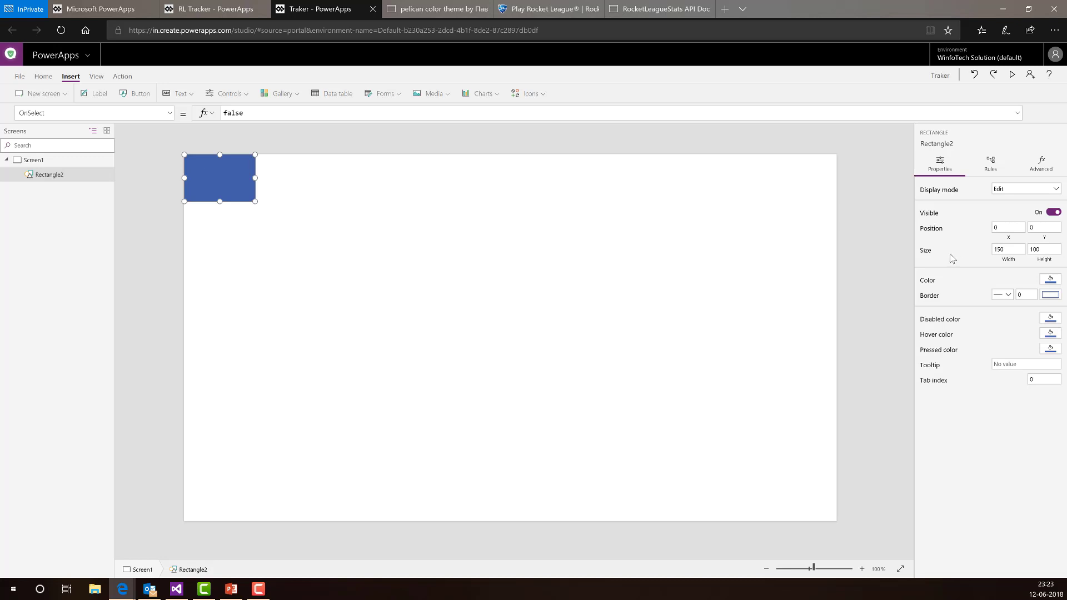
- Rename Screen1 to MainScreen and Rectangle2 to HeaderBackground in the tree view
double_click(48, 161)
text(M)
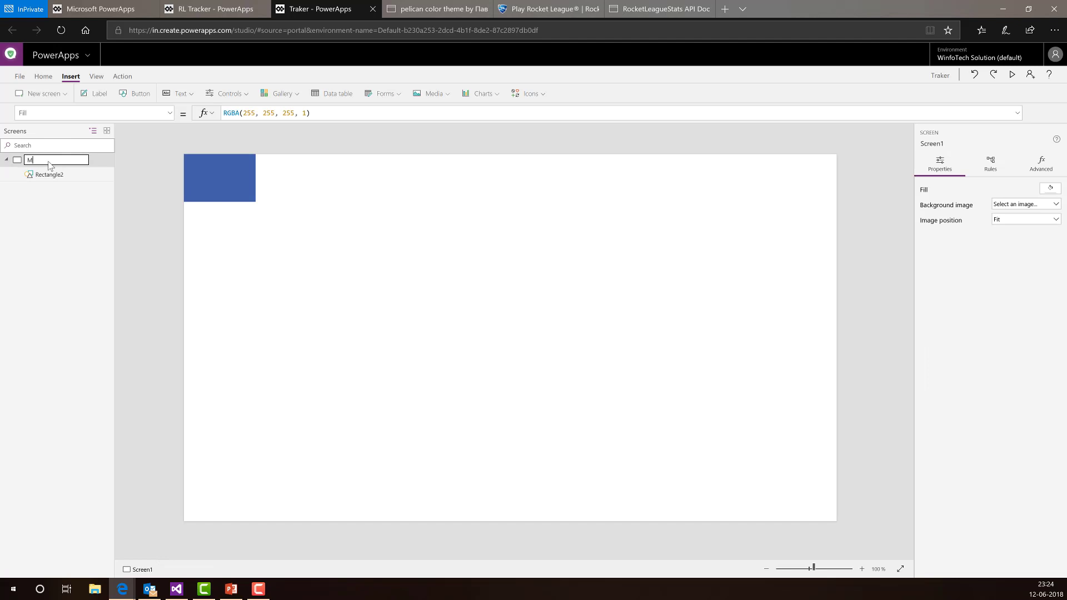
text(ainScreen)
key(Return)
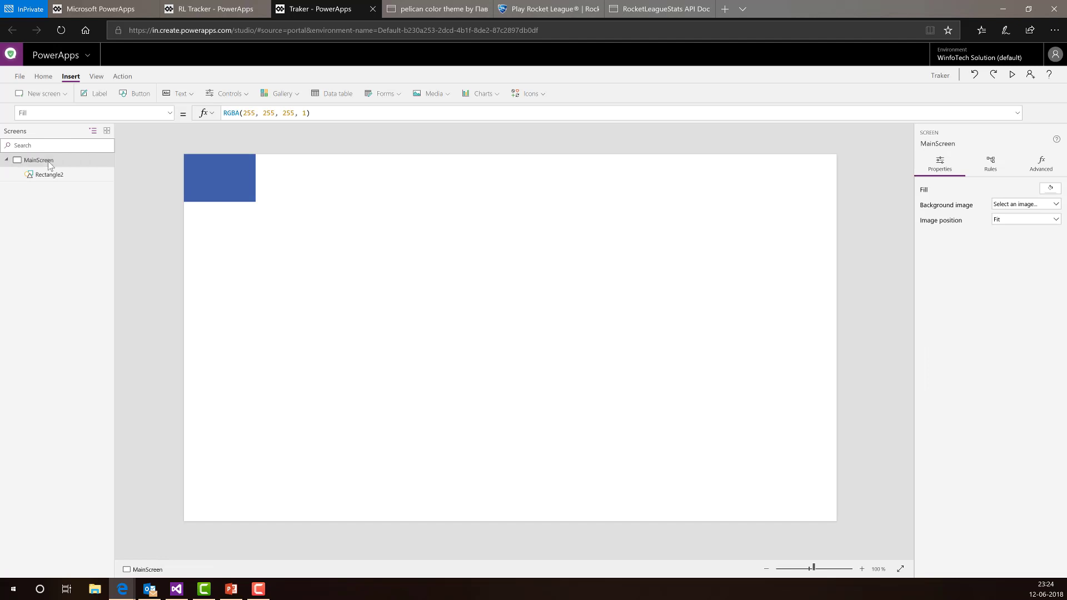
double_click(68, 173)
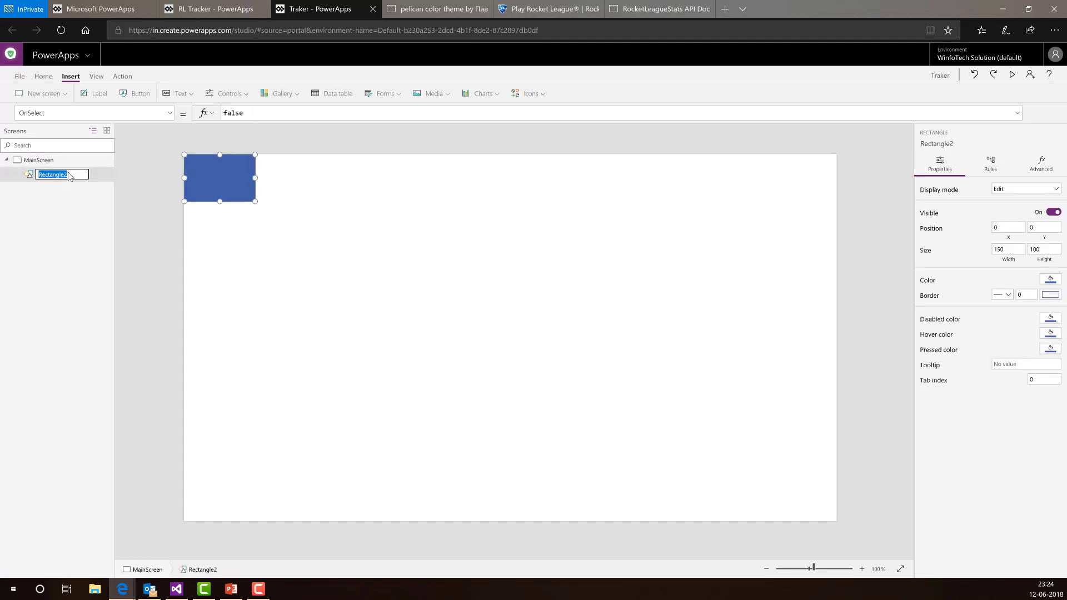
text(HeaderBackground)
key(Return)
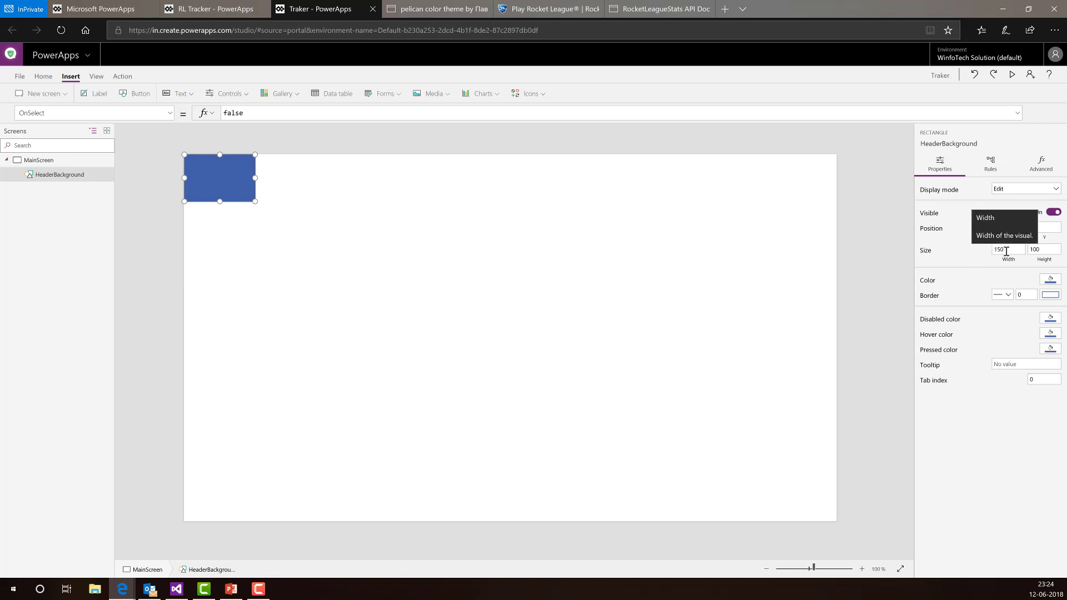
drag(1006, 251, 970, 254)
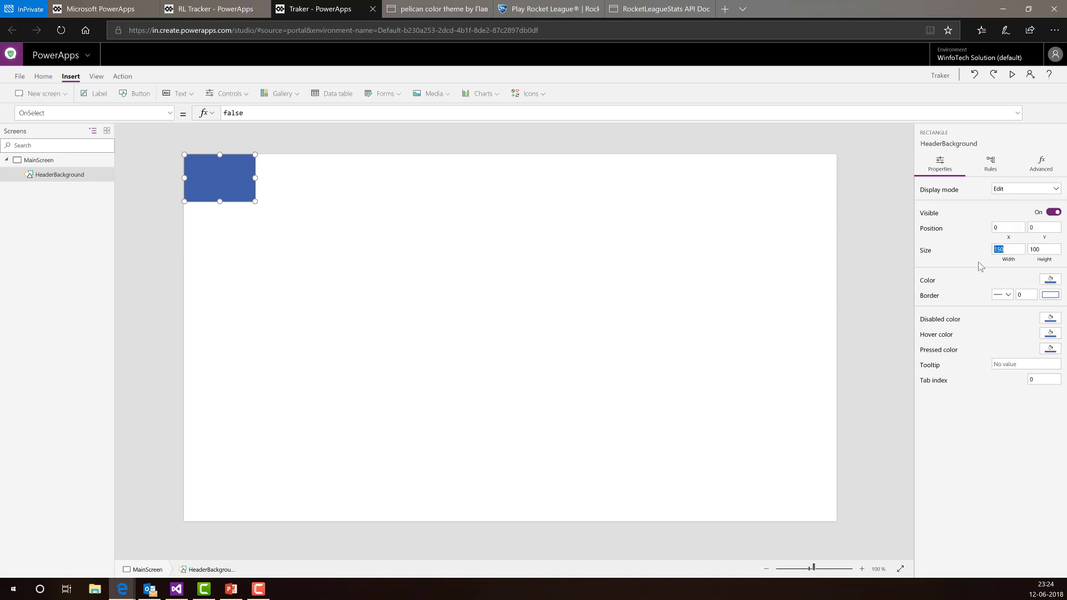
- Replace HeaderBackground's Width value 150 with the formula MainScreen.Width
click(1009, 260)
click(170, 114)
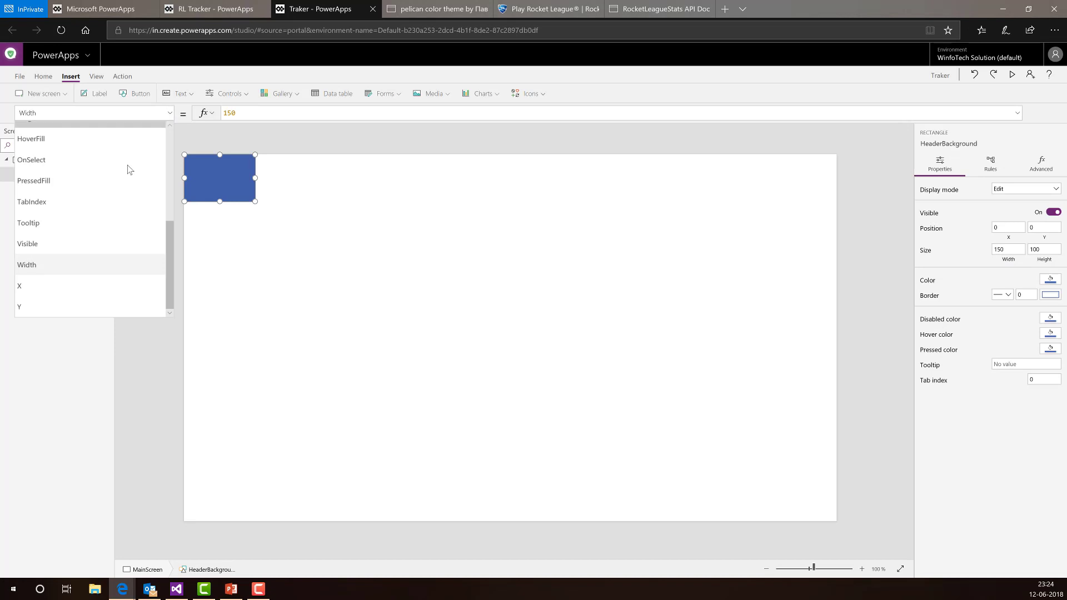
click(88, 264)
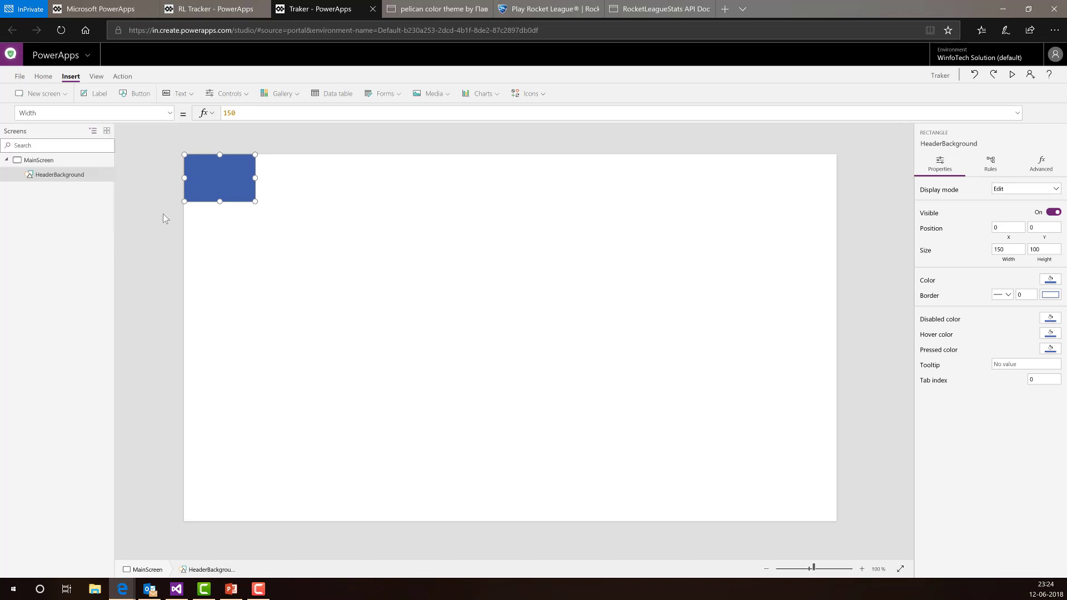
double_click(228, 114)
text(Main)
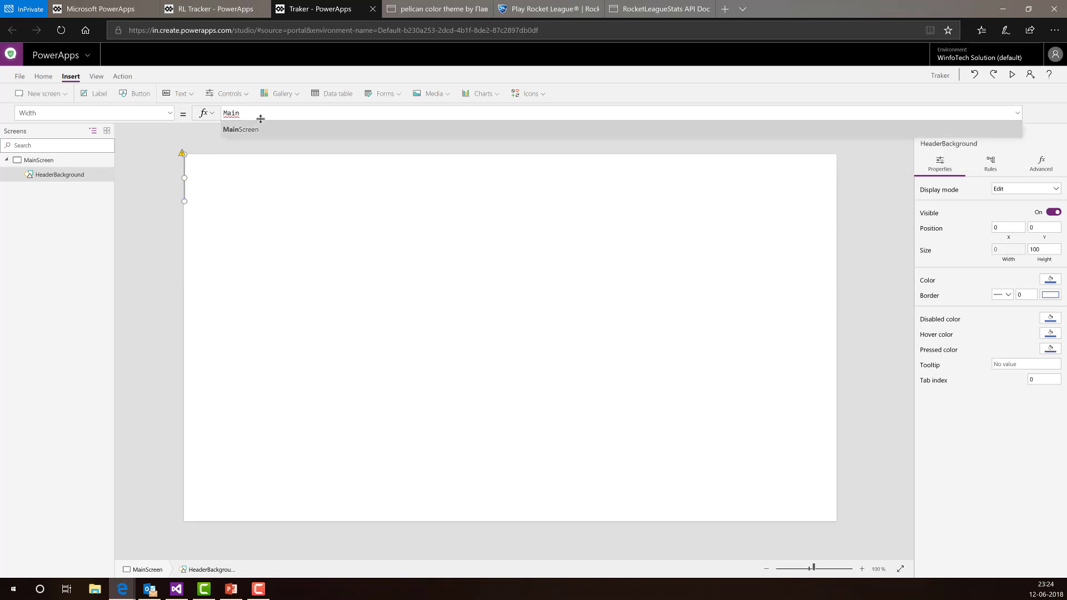
key(Tab)
text(.wi)
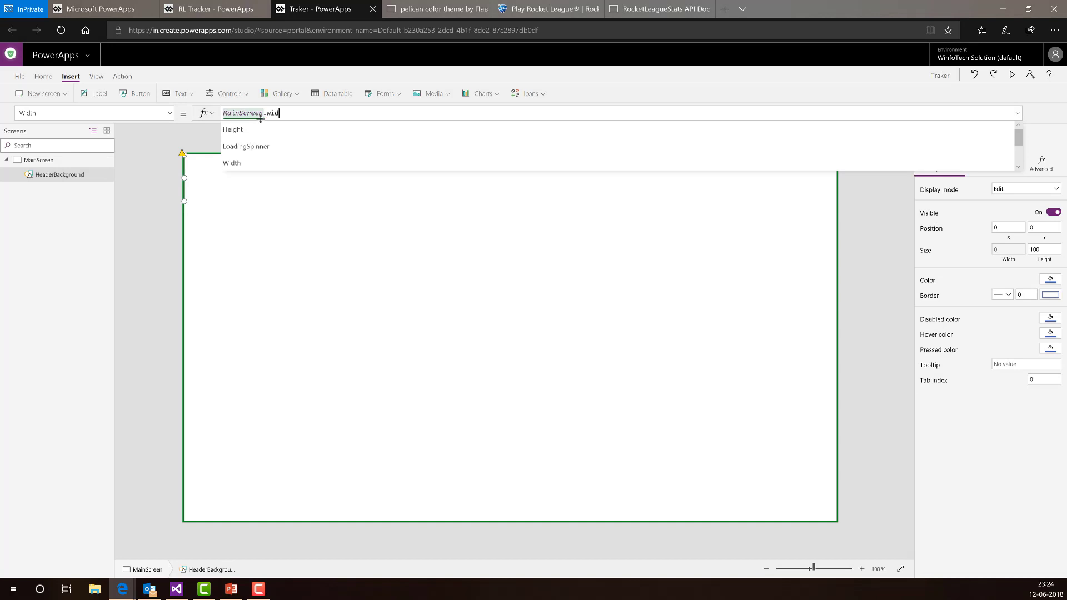
key(Tab)
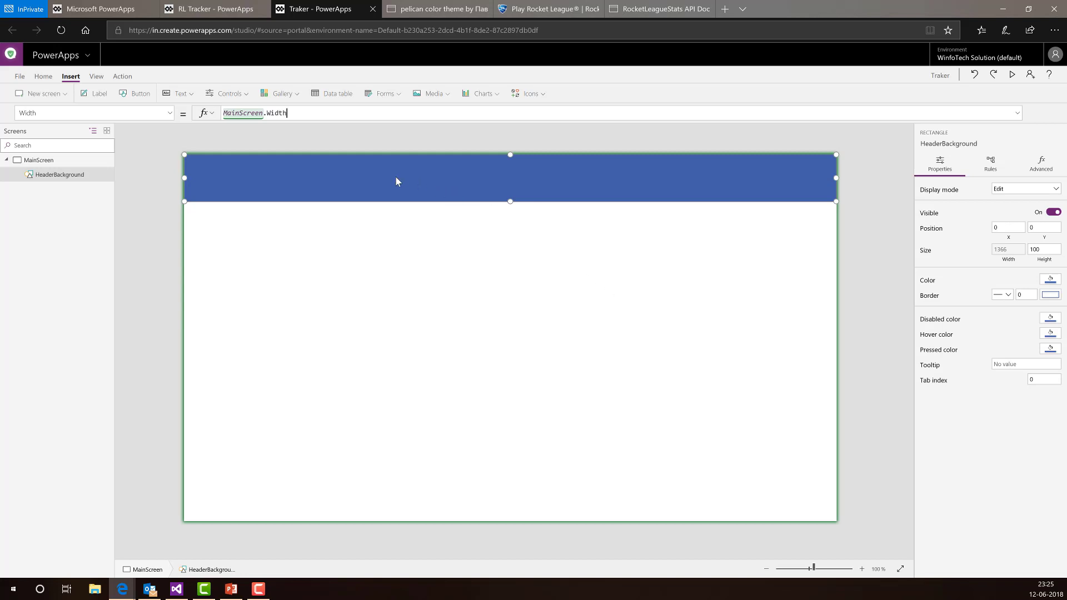
- Check the header's Height value, leave it unchanged and reselect the header rectangle
click(1028, 250)
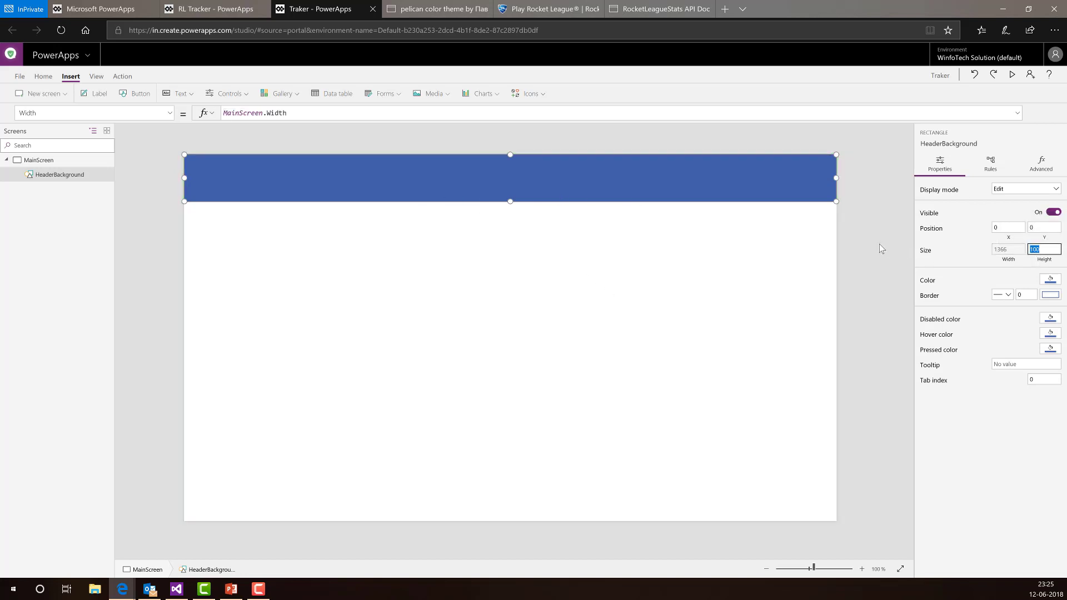
click(551, 173)
click(541, 172)
- Replace HeaderBackground's Height value 100 with the formula 15 * MainScreen.Height / 100
click(1044, 250)
click(281, 115)
drag(280, 115, 171, 114)
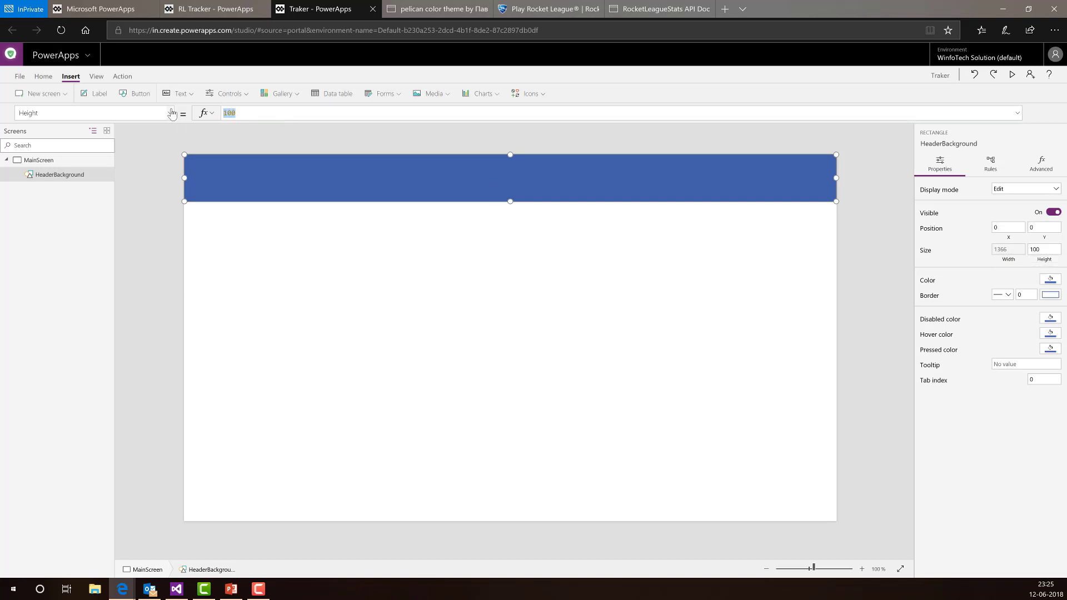
text(20)
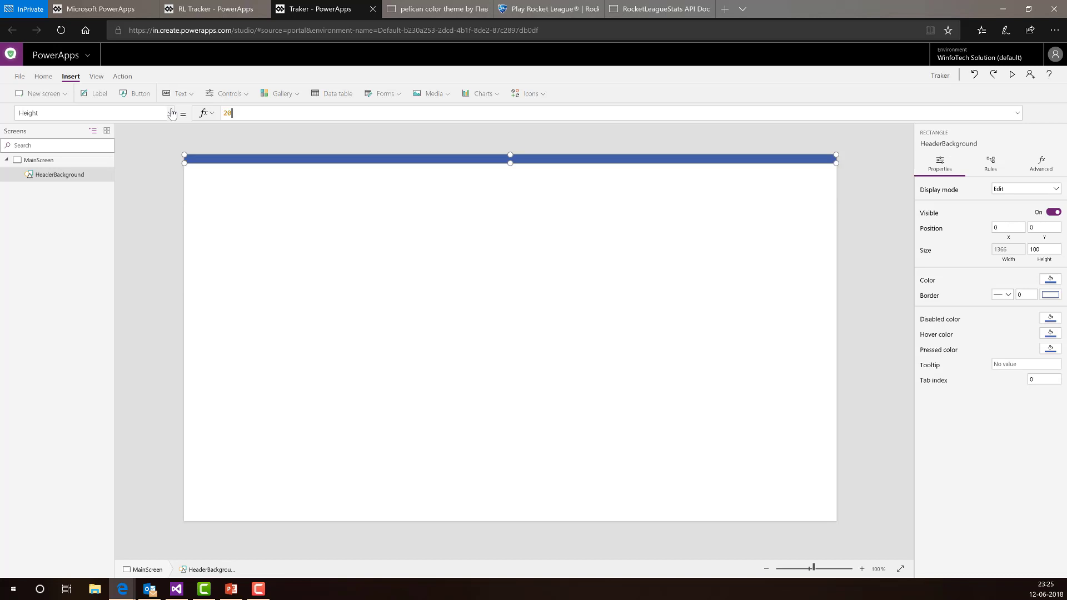
text( * M)
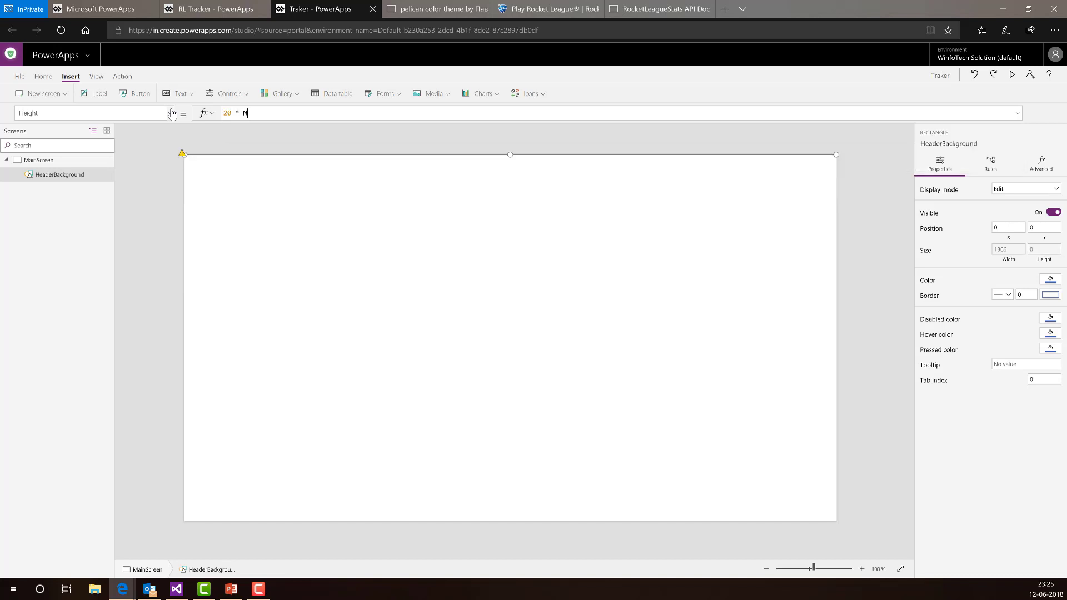
text(ainScreen.Height)
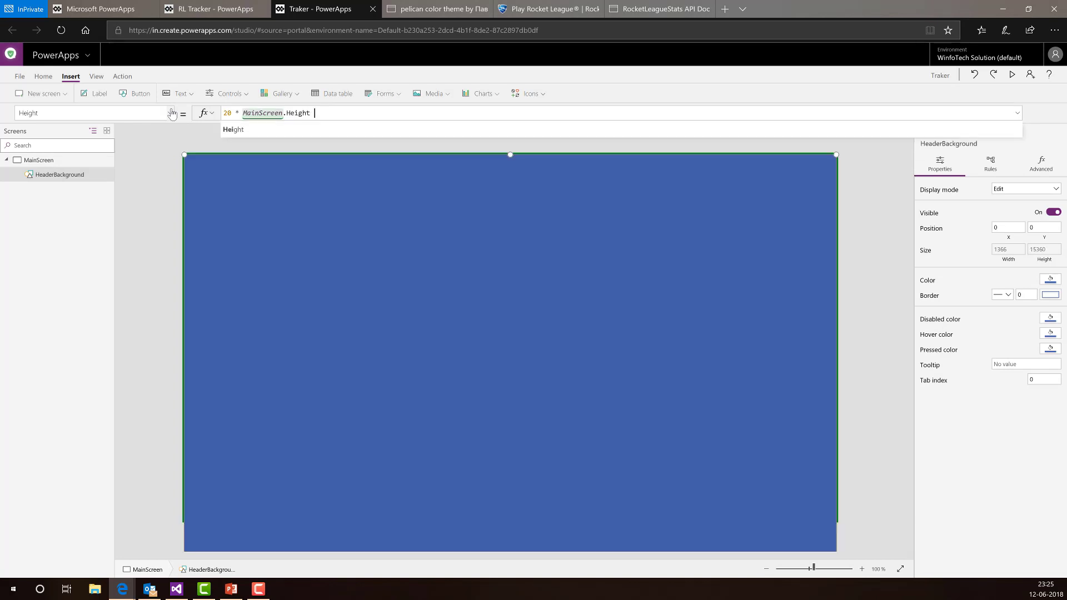
text( / 100)
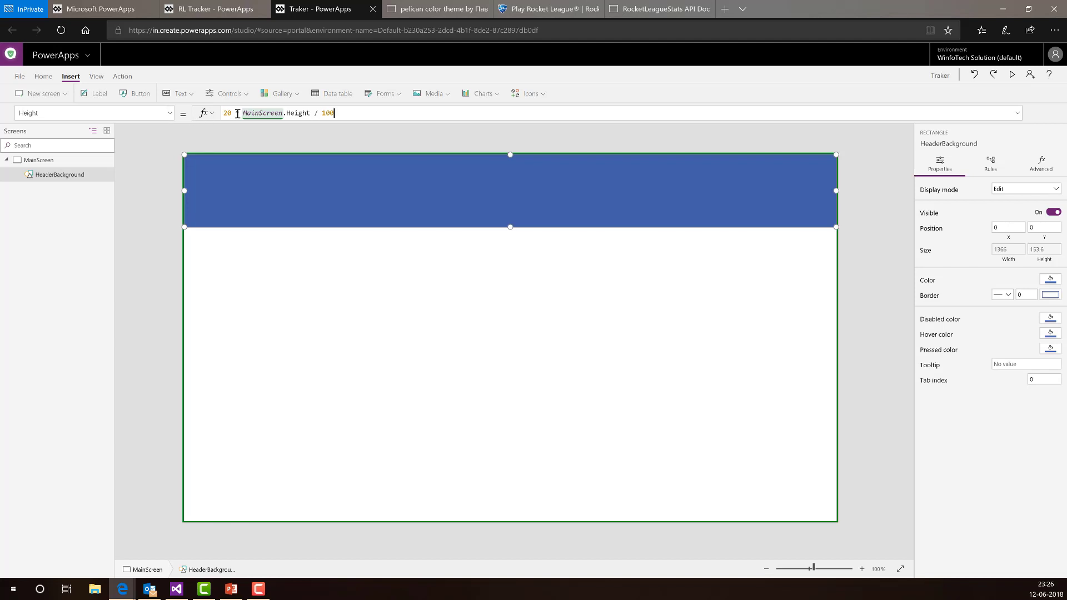
key(BackSpace)
key(BackSpace)
text(15)
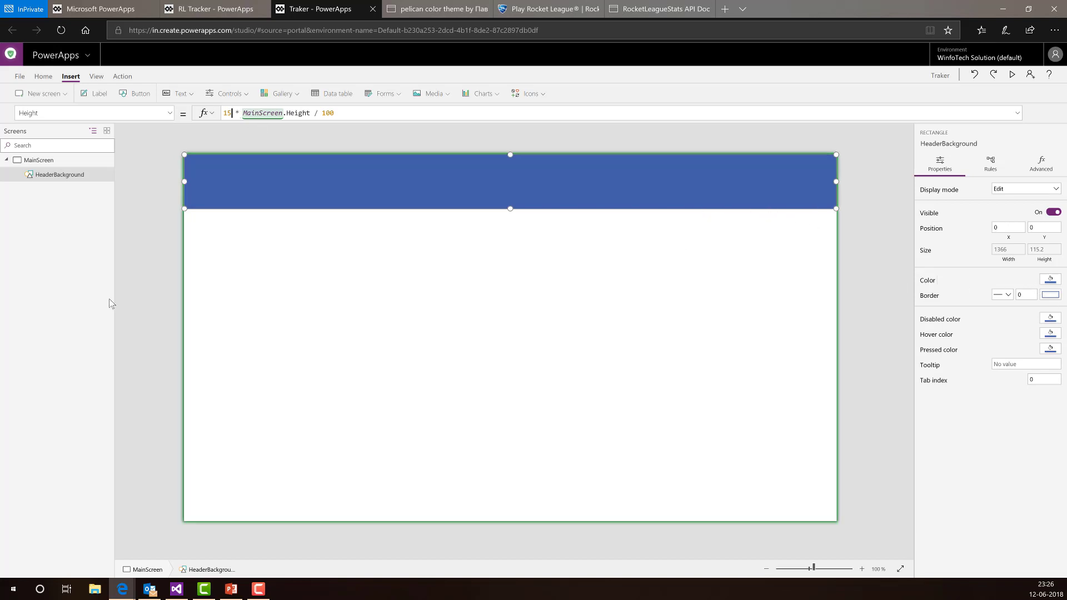
click(142, 115)
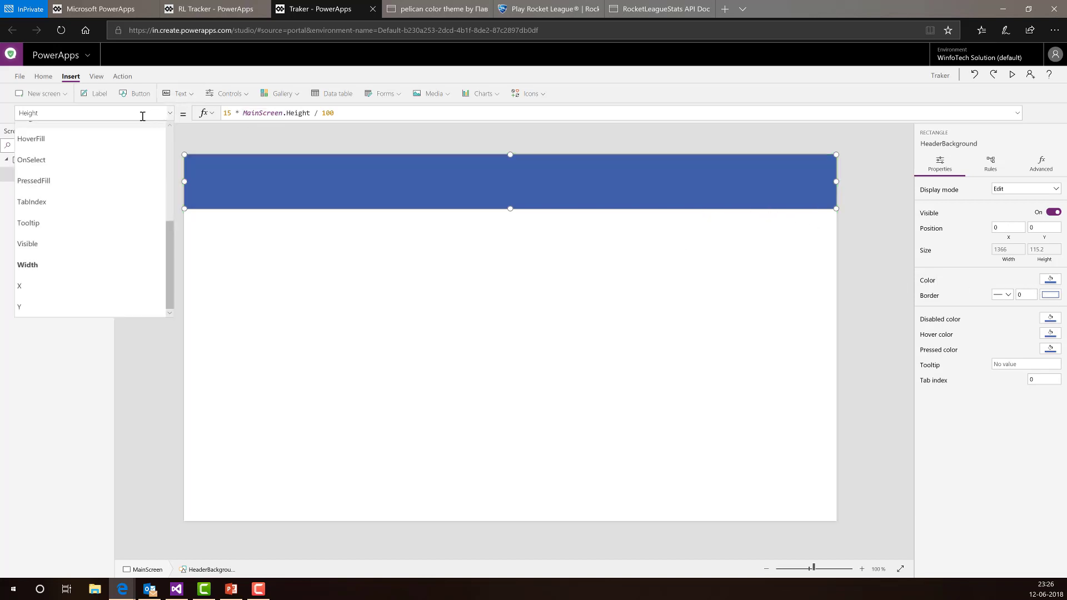
- Clear the header's RGBA Fill formula and look up ColorValue among the Color functions
scroll(67, 218, up, 3)
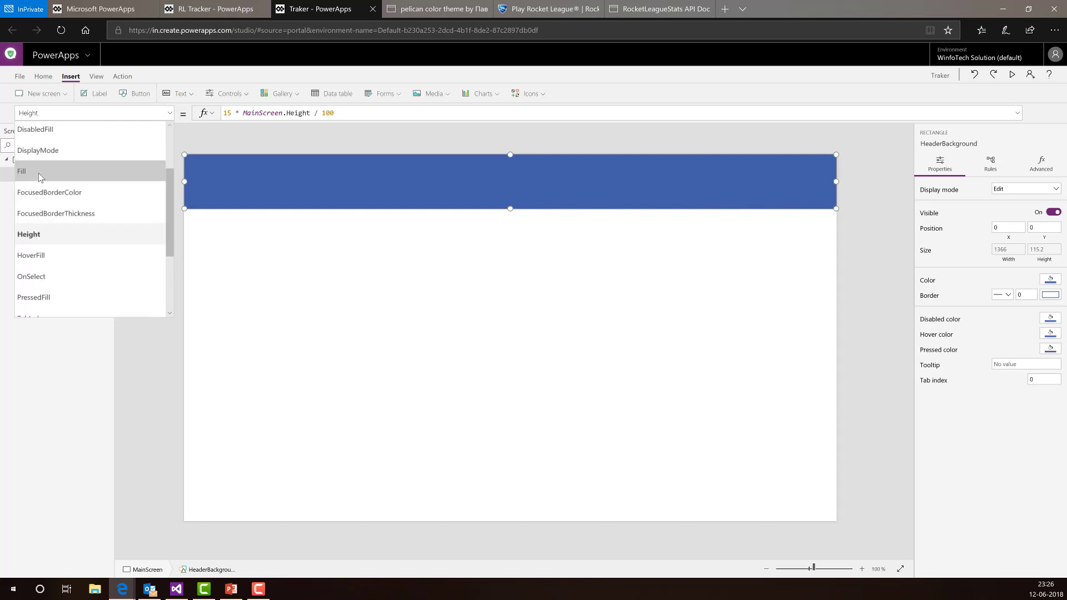
click(39, 176)
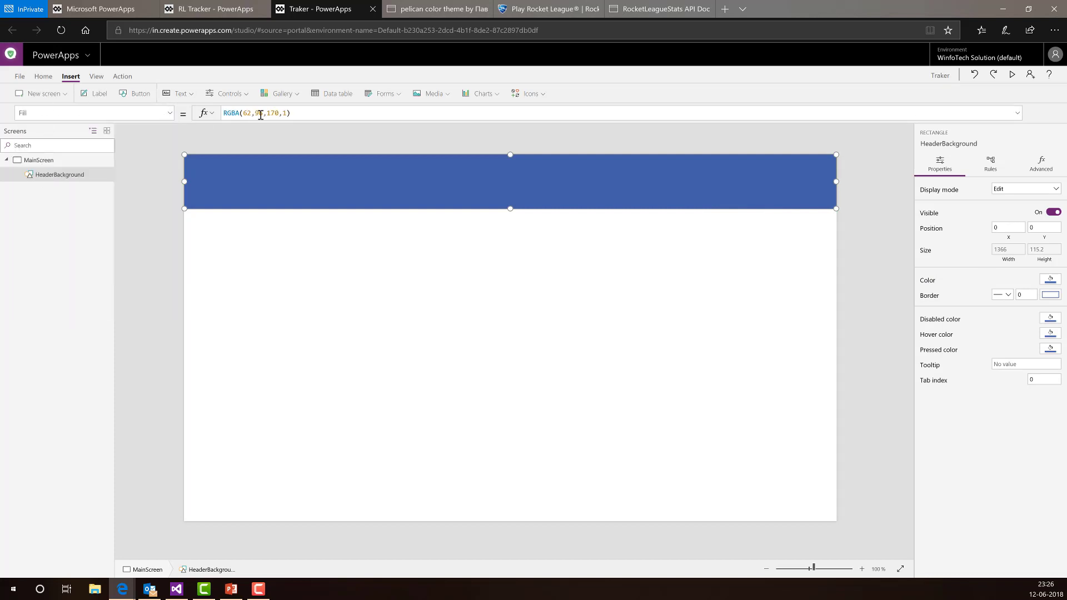
drag(299, 113, 199, 117)
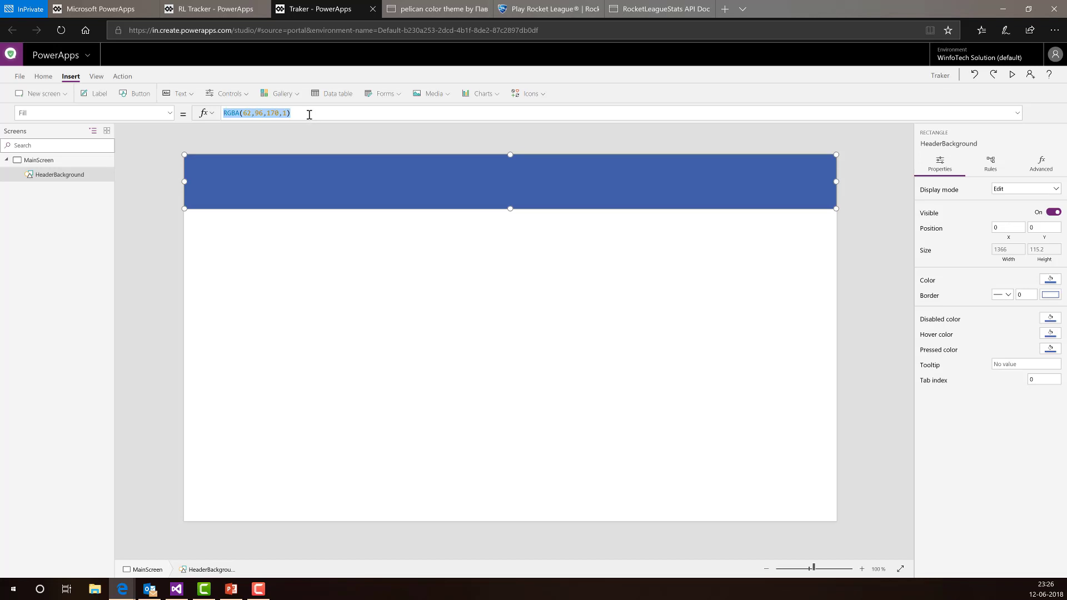
key(BackSpace)
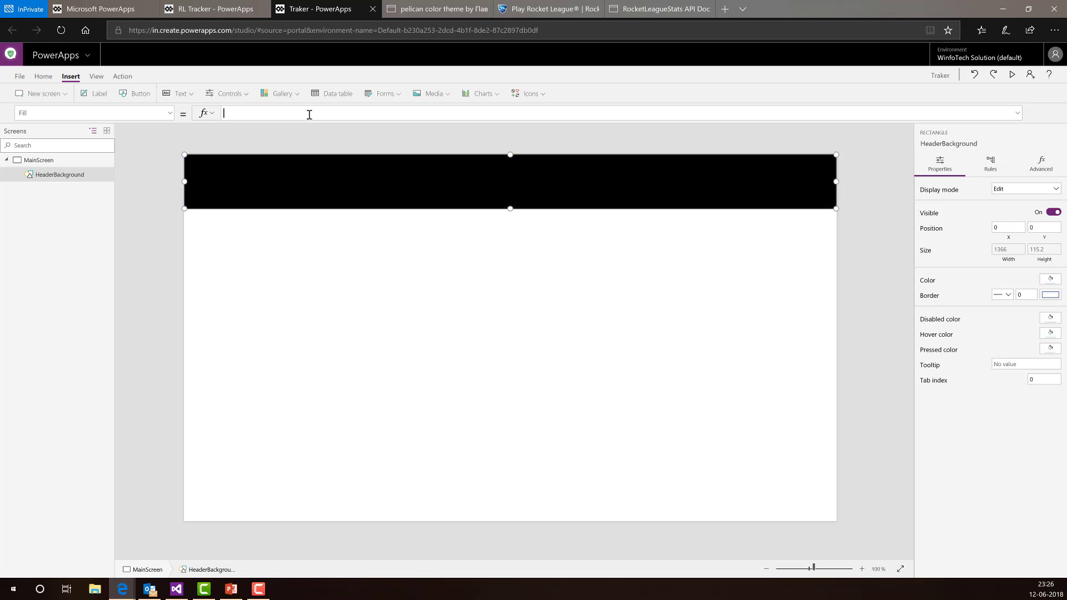
click(209, 114)
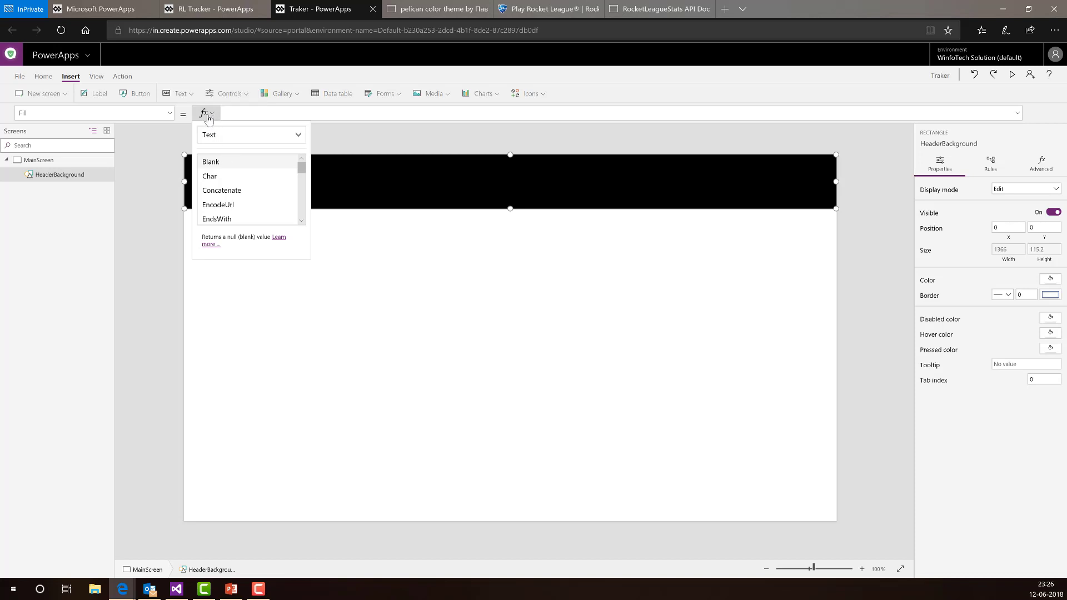
click(236, 143)
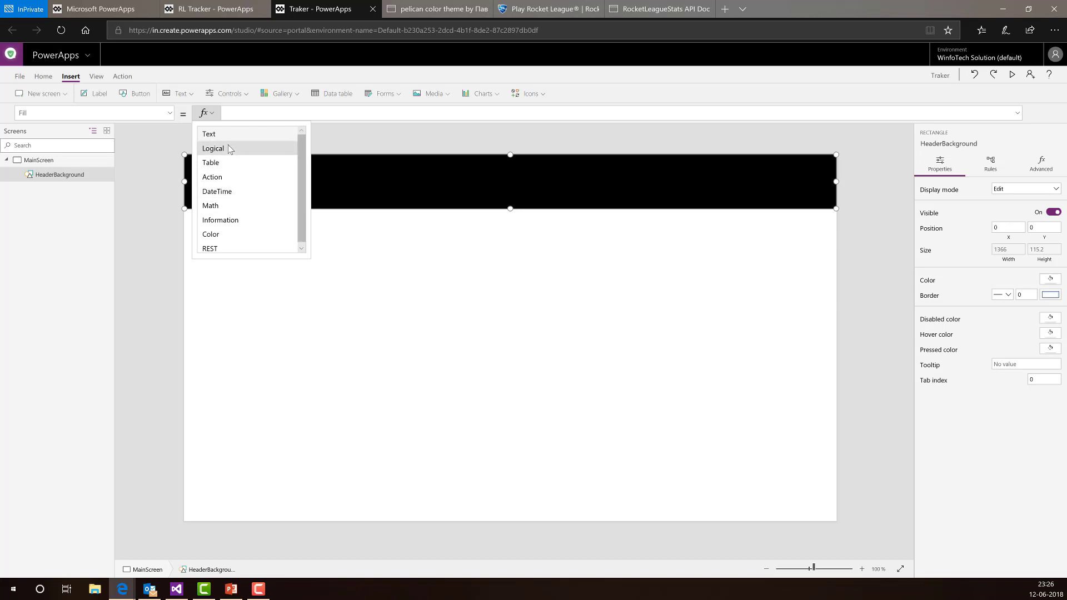
click(225, 232)
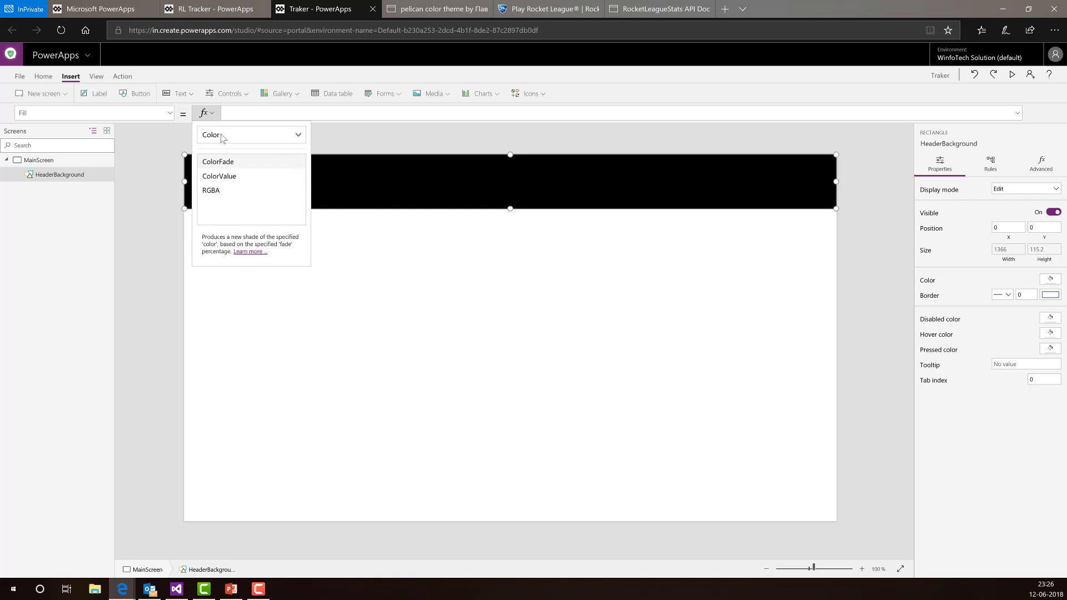
click(233, 177)
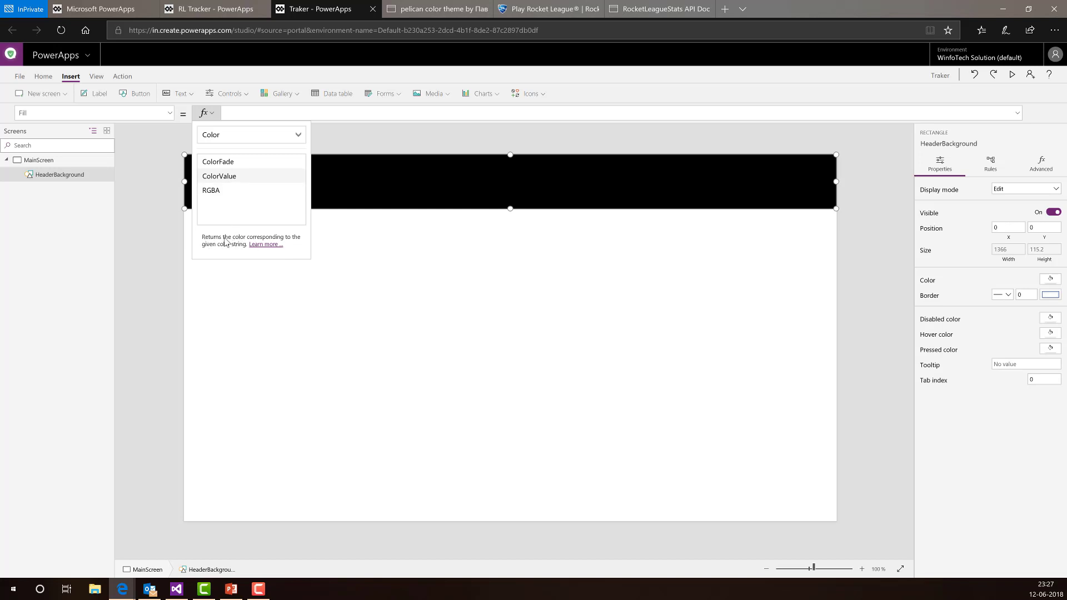
- Write the header Fill as ColorValue("#384059") using the copied hex code
click(270, 110)
text(Colo)
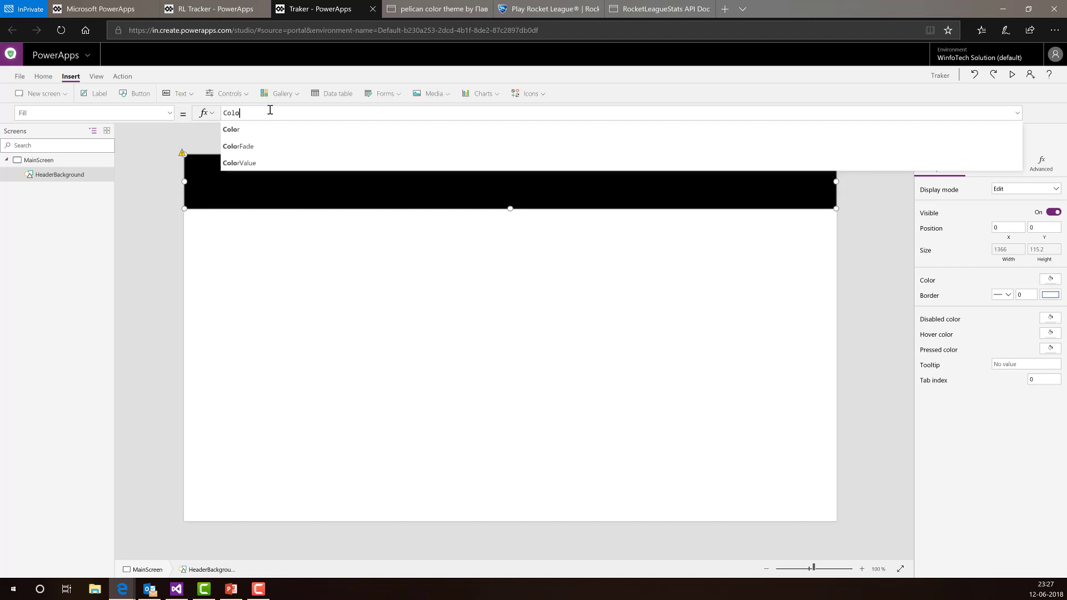
key(Tab)
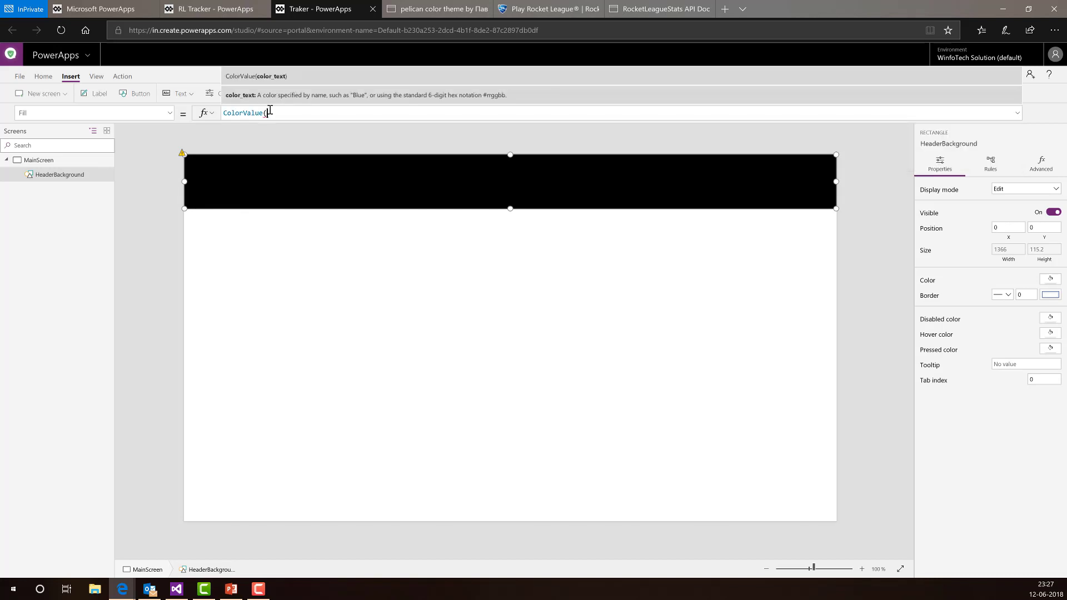
text("#)
key(ctrl+grave)
scroll(304, 222, down, 1)
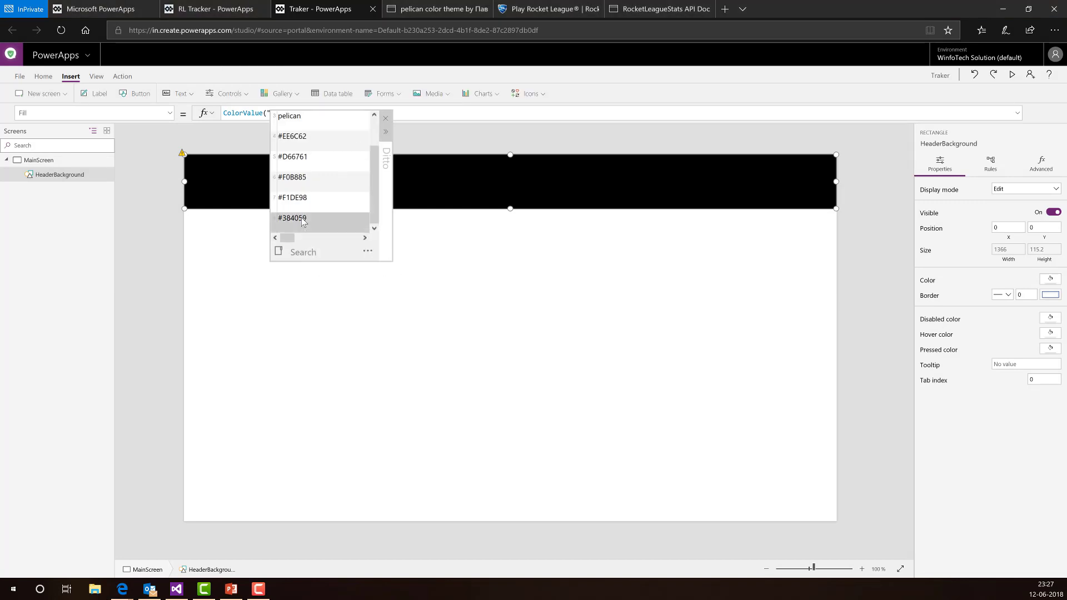
double_click(303, 222)
click(293, 111)
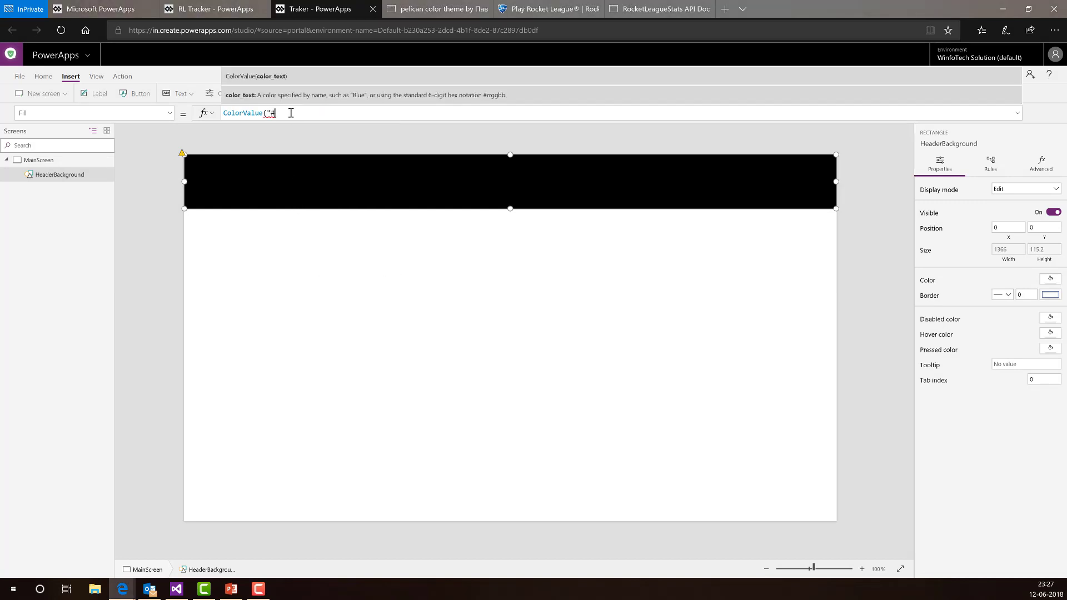
text(#384059)
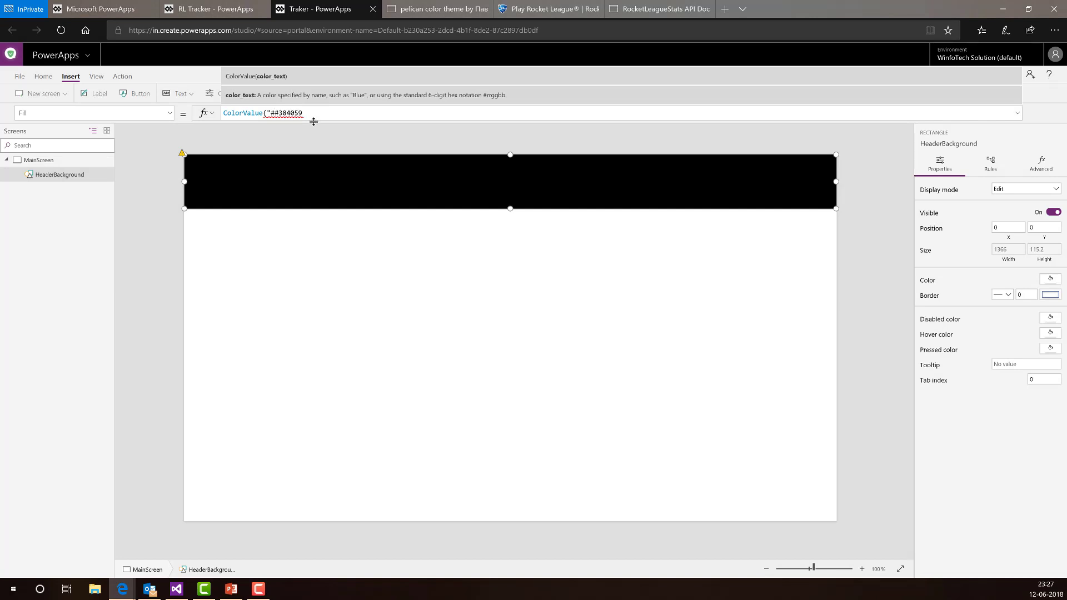
key(BackSpace)
text("))
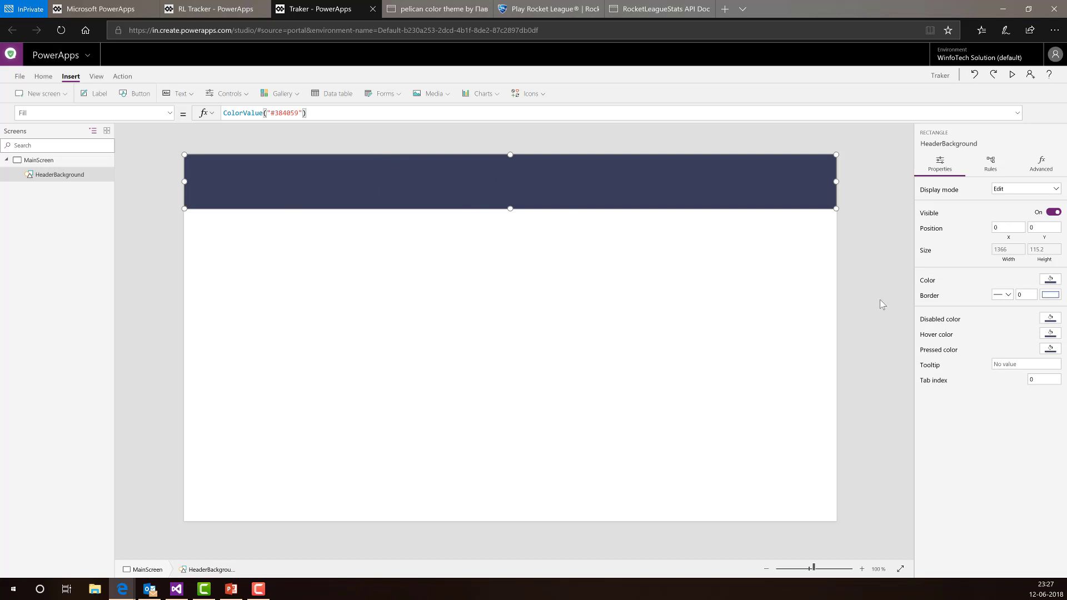
- Change HeaderBackground's Display mode from Edit to View
click(854, 290)
click(645, 200)
click(1040, 189)
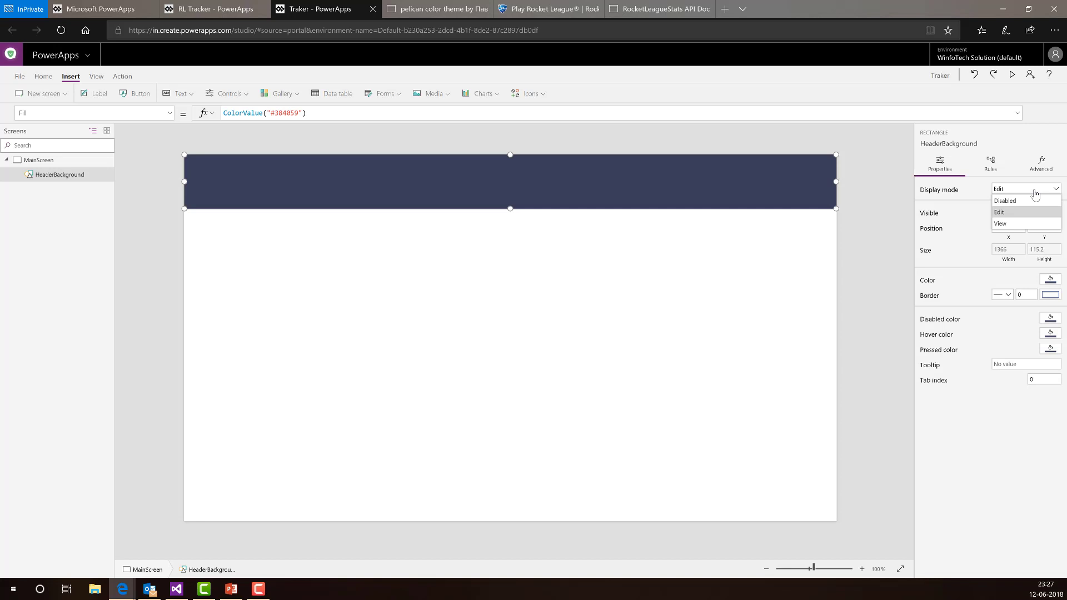
click(1008, 223)
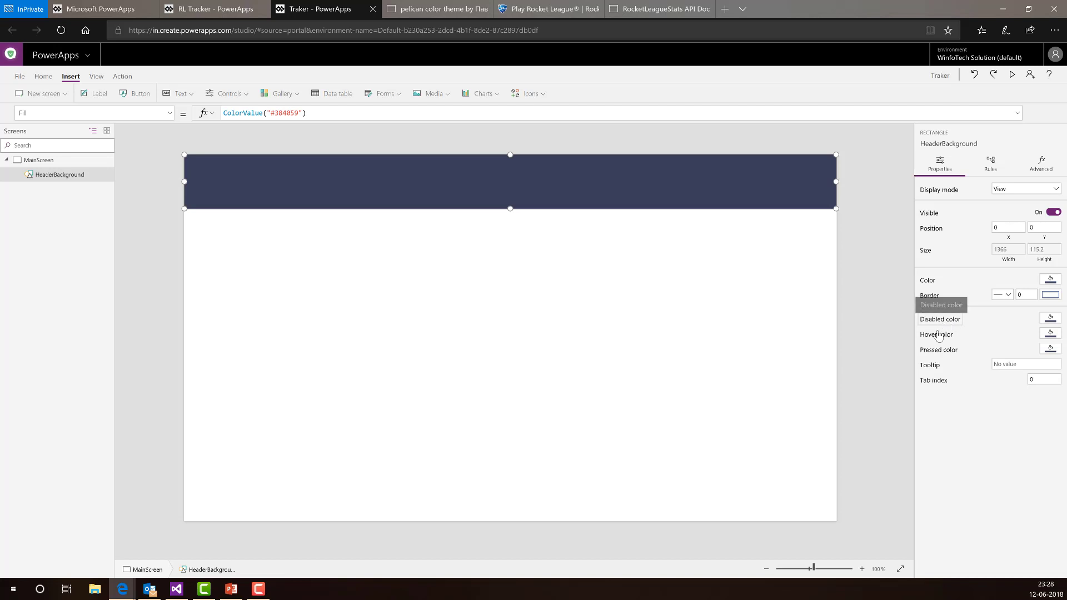
- Review the header's HoverFill formula, HeaderBackground.Fill, then deselect the header
click(1050, 334)
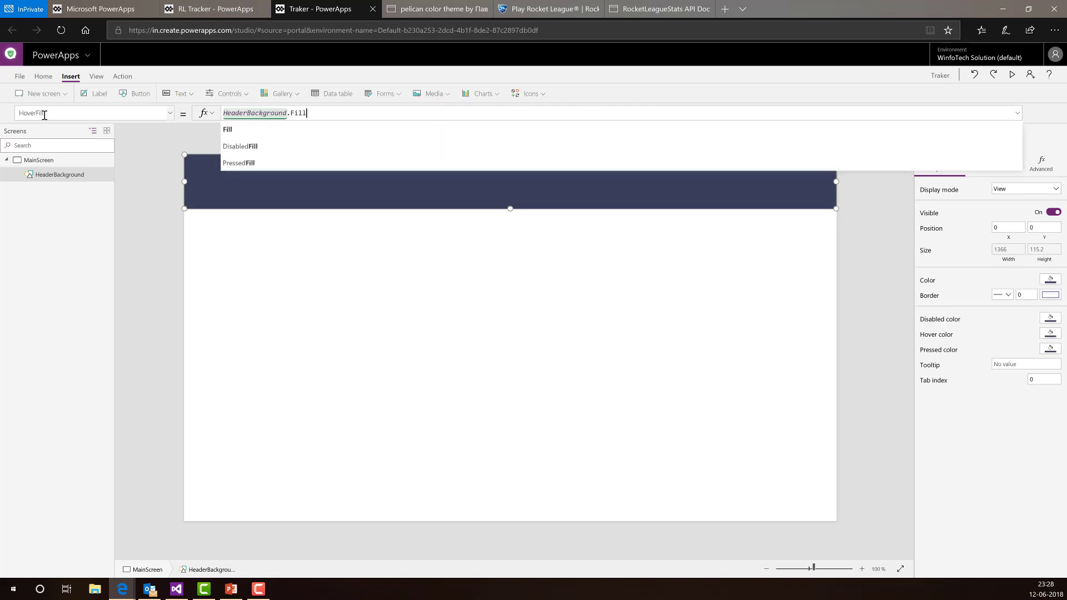
drag(319, 113, 222, 114)
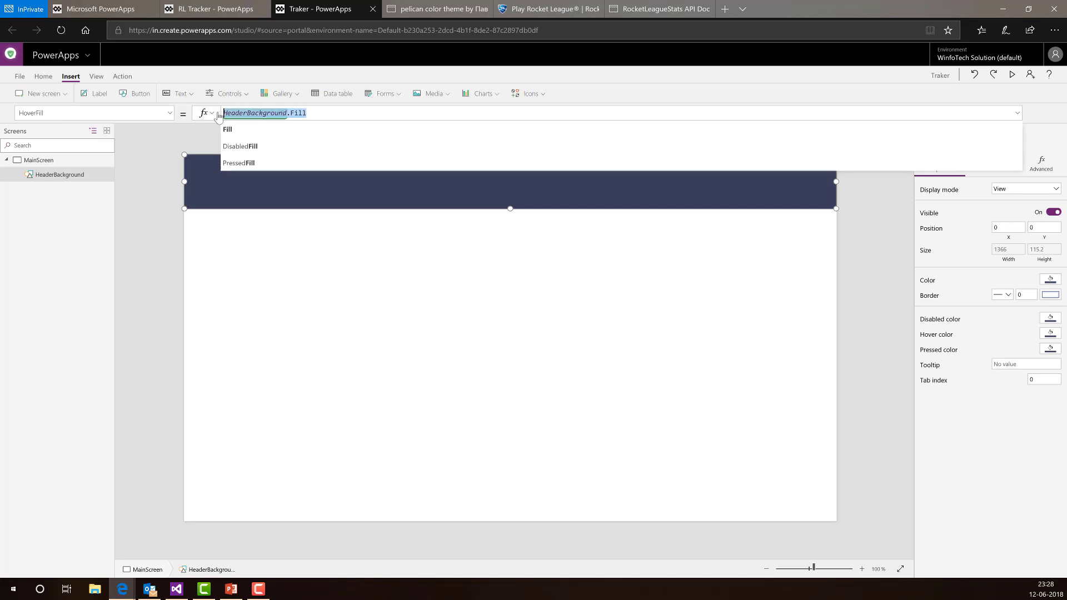
click(246, 111)
drag(345, 114, 232, 114)
click(748, 255)
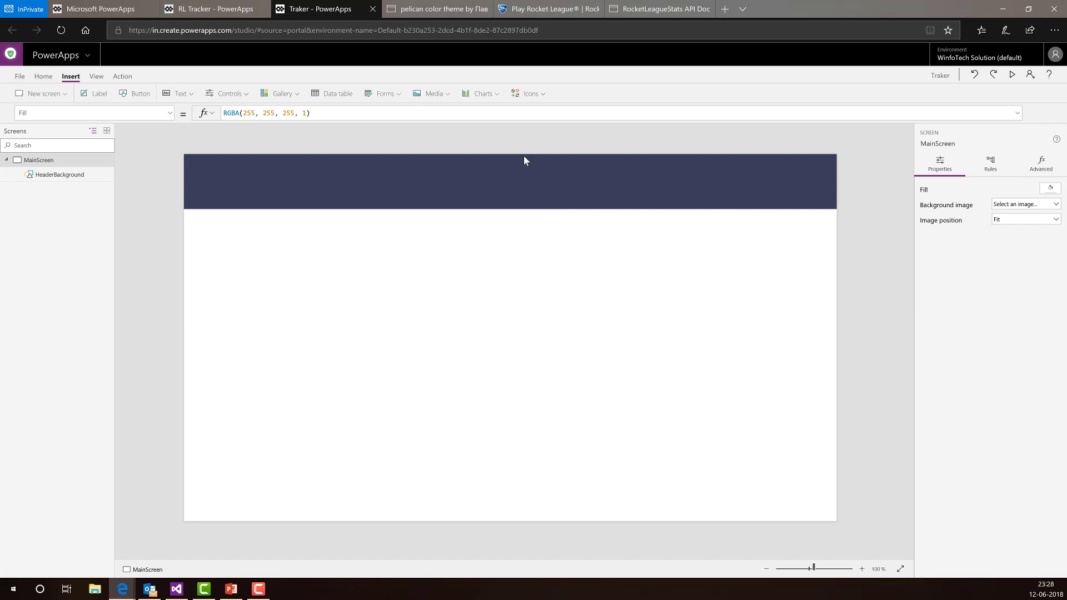
click(548, 184)
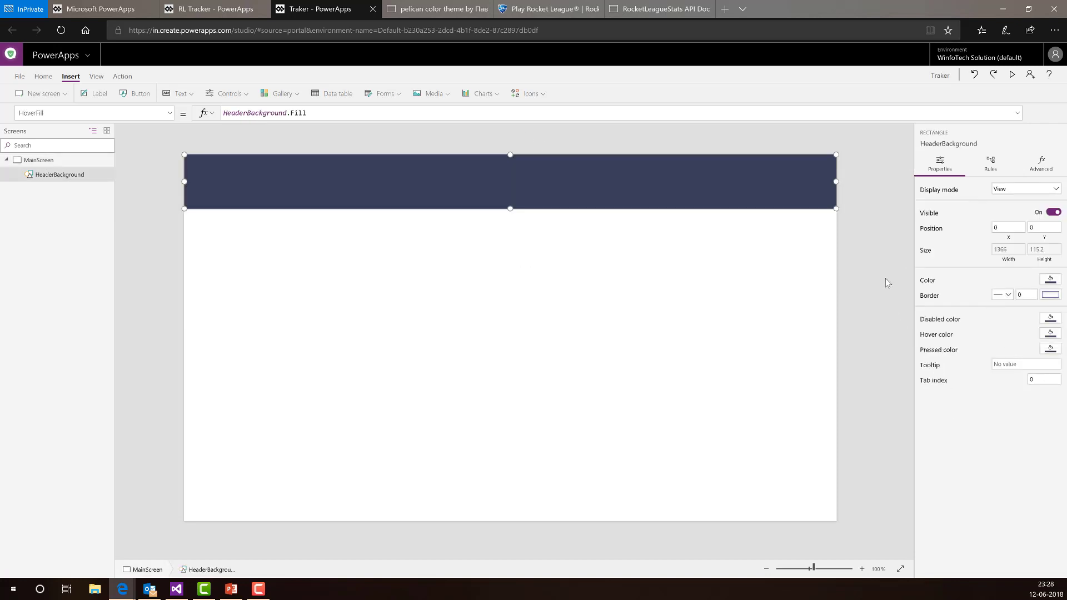
click(881, 227)
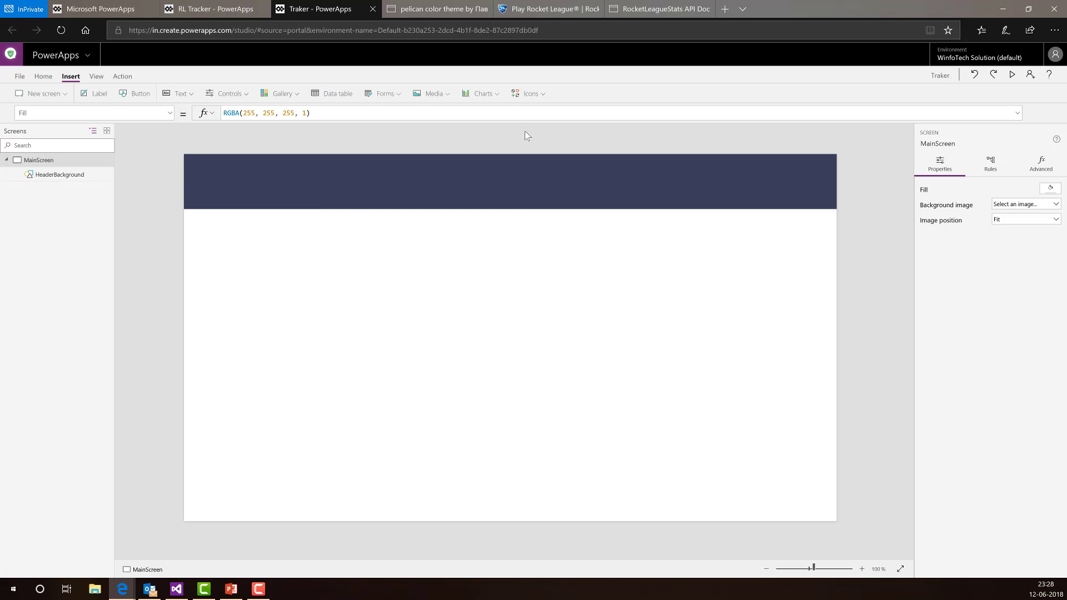
- Insert a new rectangle from the shapes and icons list
click(529, 93)
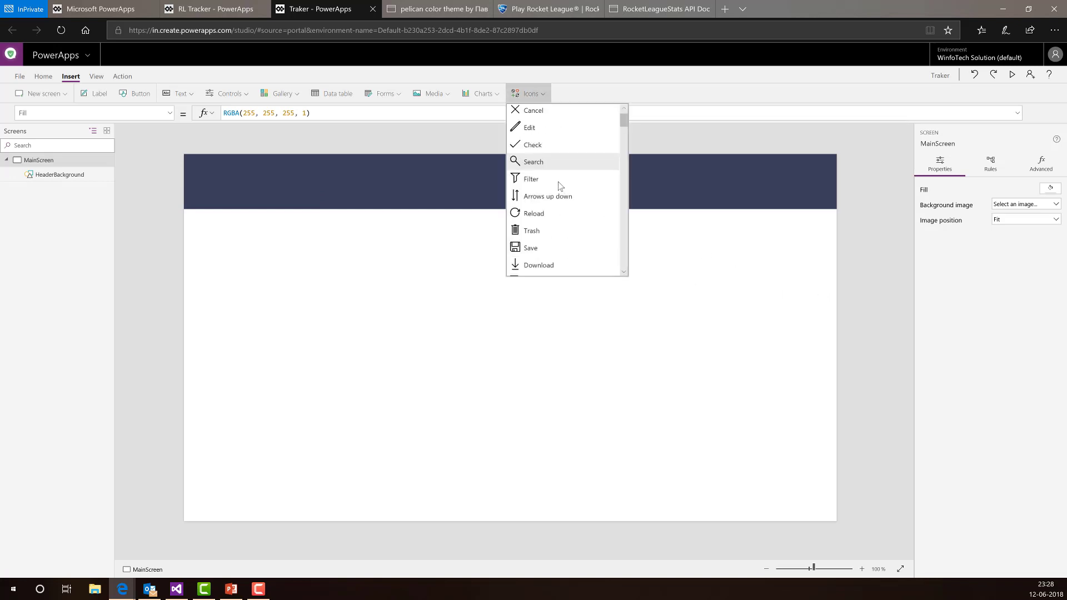
scroll(560, 186, down, 12)
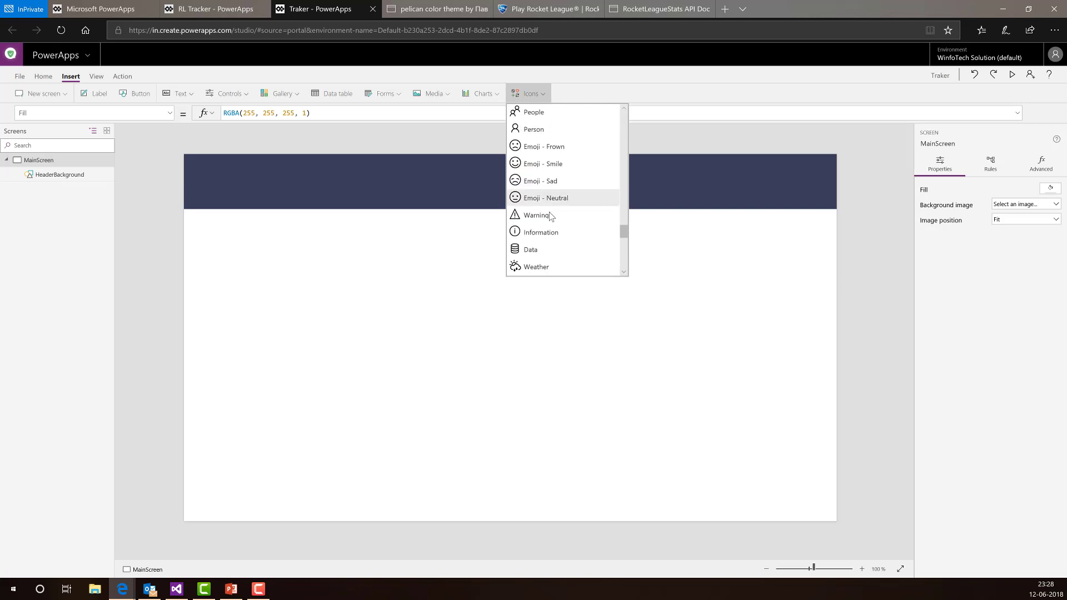
scroll(551, 216, down, 10)
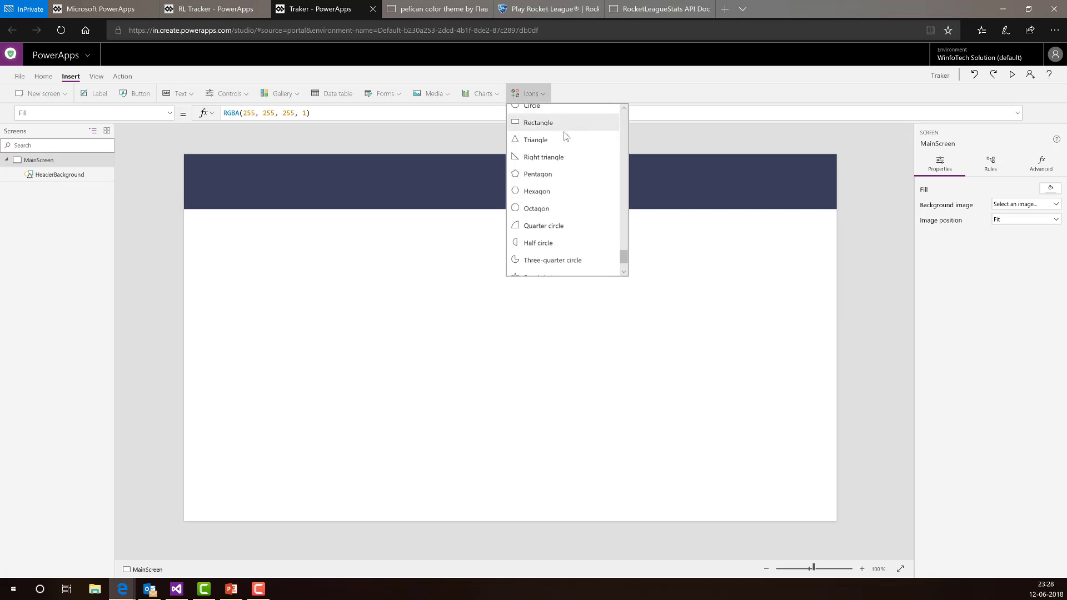
click(538, 122)
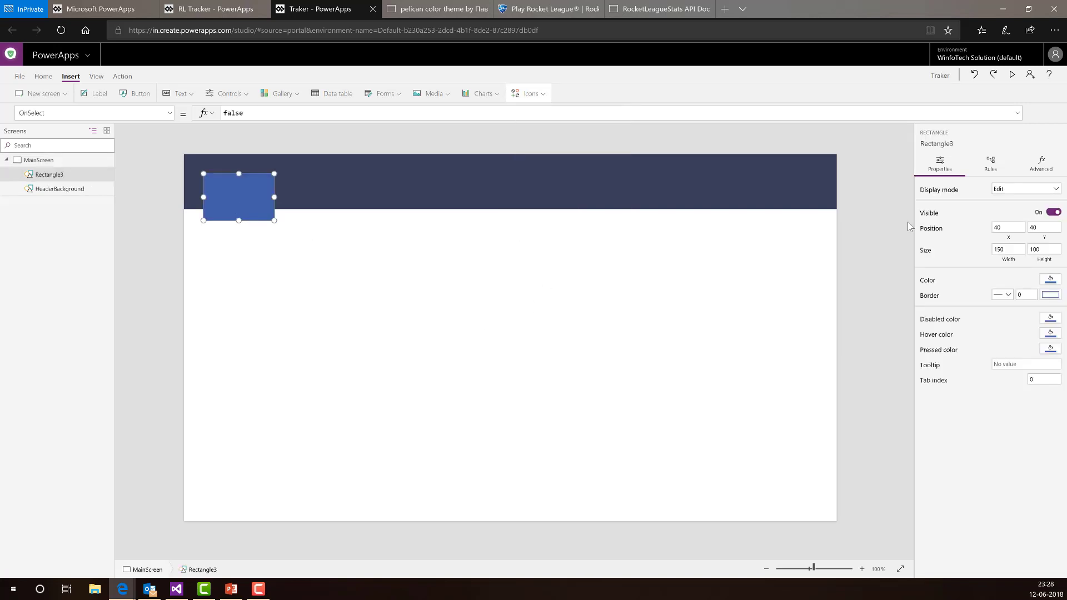
- Set the new rectangle's X to HeaderBackground.X and Y to HeaderBackground.Height
click(1007, 228)
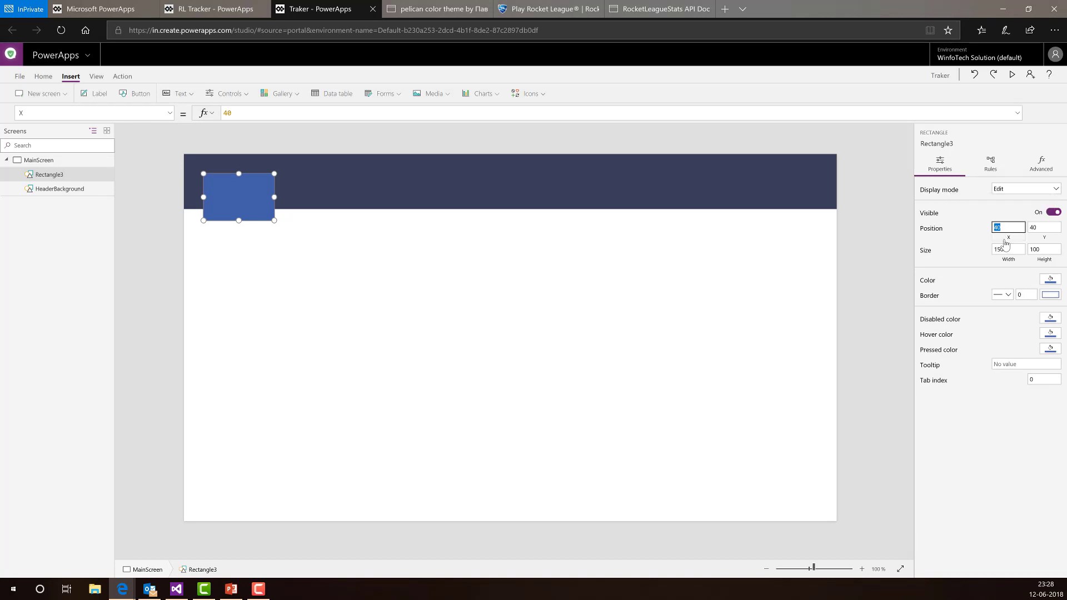
click(283, 114)
drag(259, 115, 172, 120)
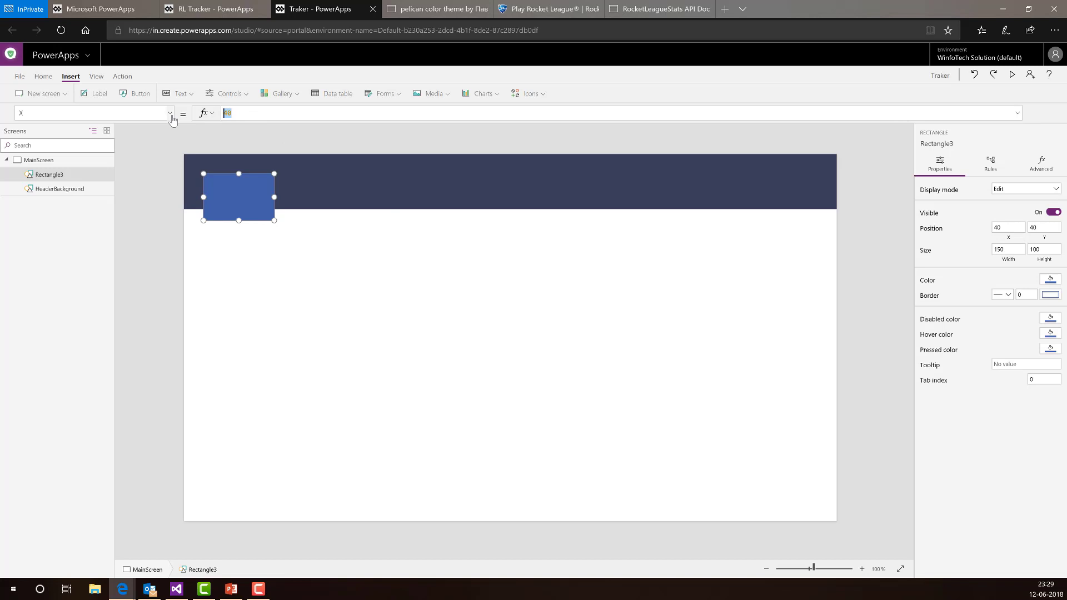
key(BackSpace)
text(Header)
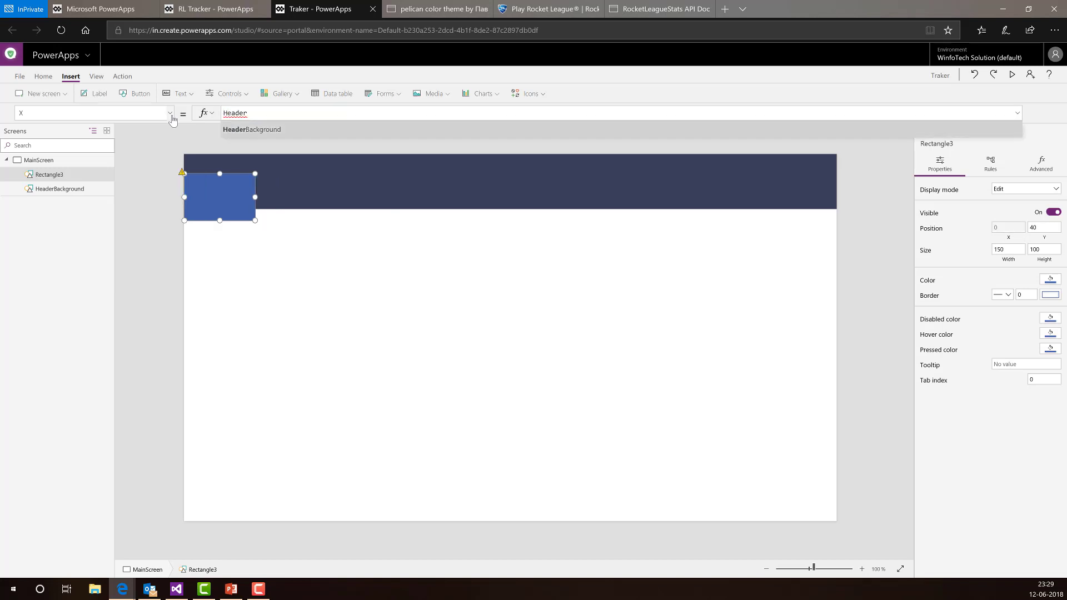
key(Tab)
text(.X)
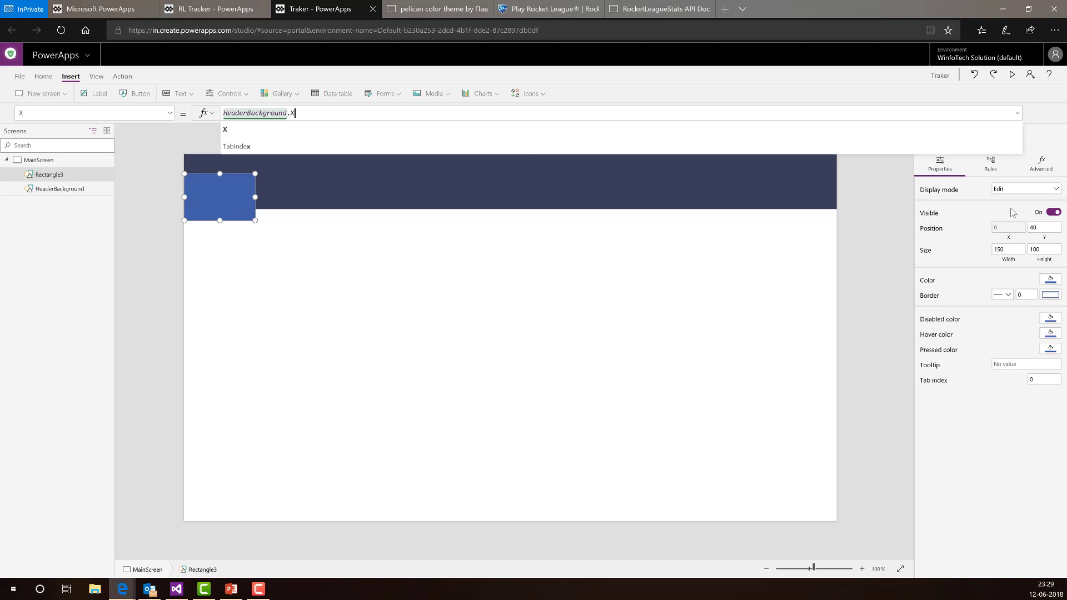
click(1044, 239)
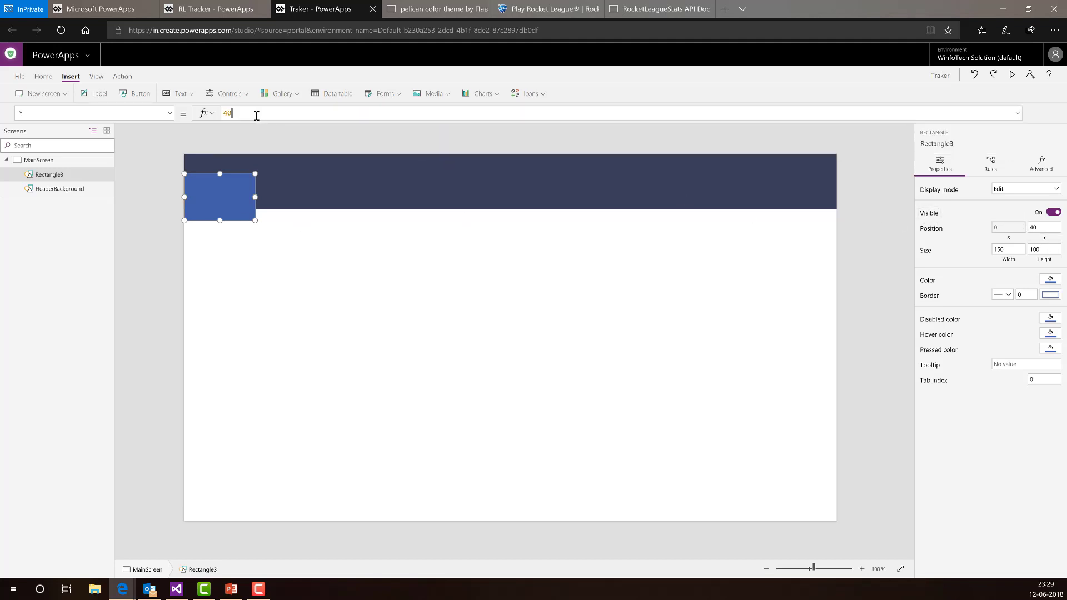
drag(256, 116, 207, 116)
text(hea)
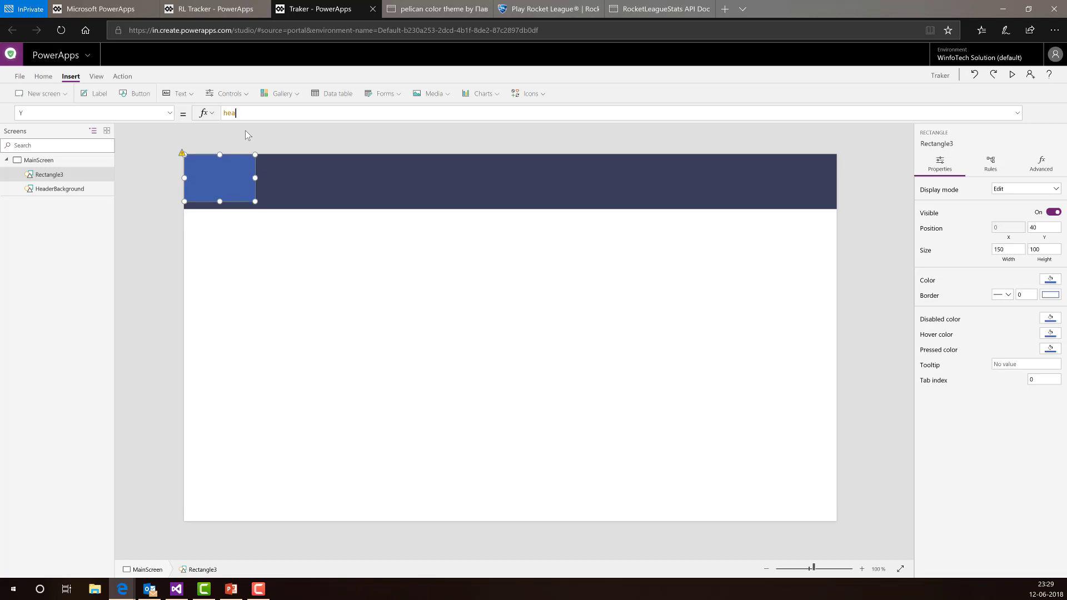
text(derBackground.hei)
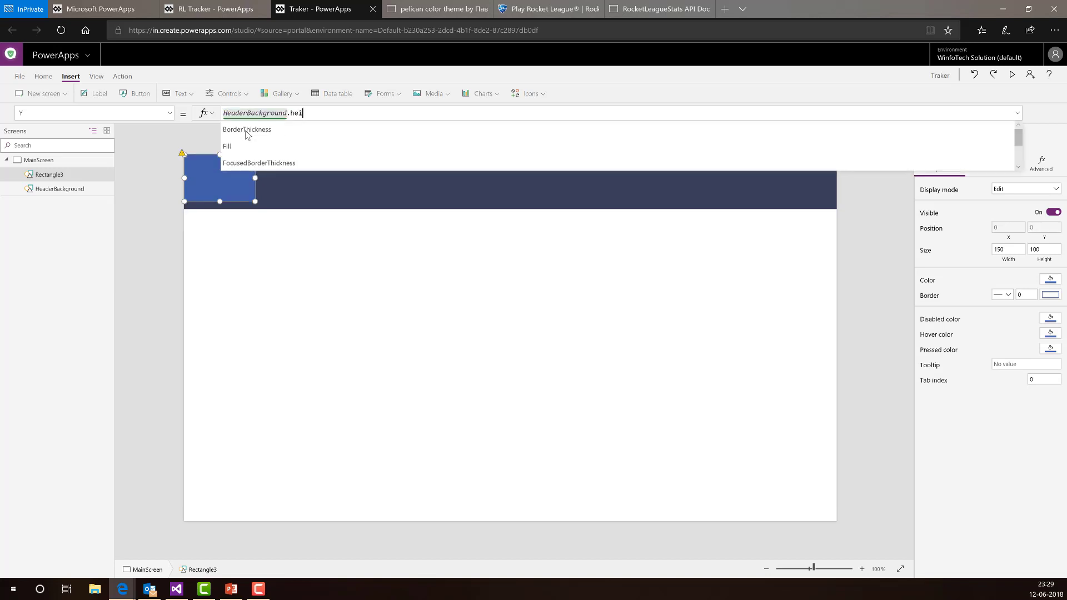
click(246, 131)
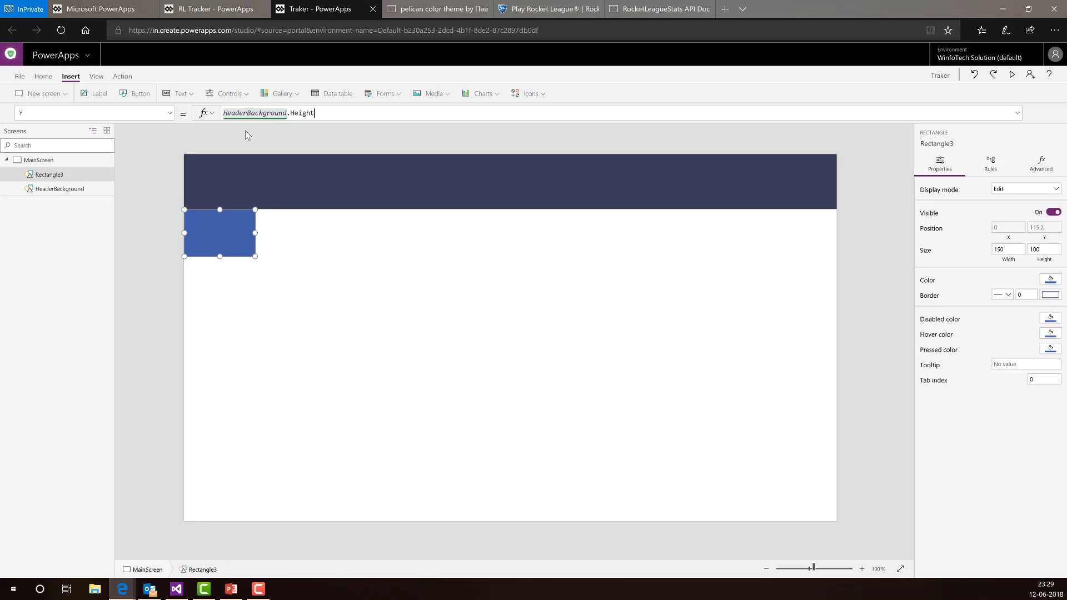
- Rename the new rectangle to Sidebar
double_click(55, 176)
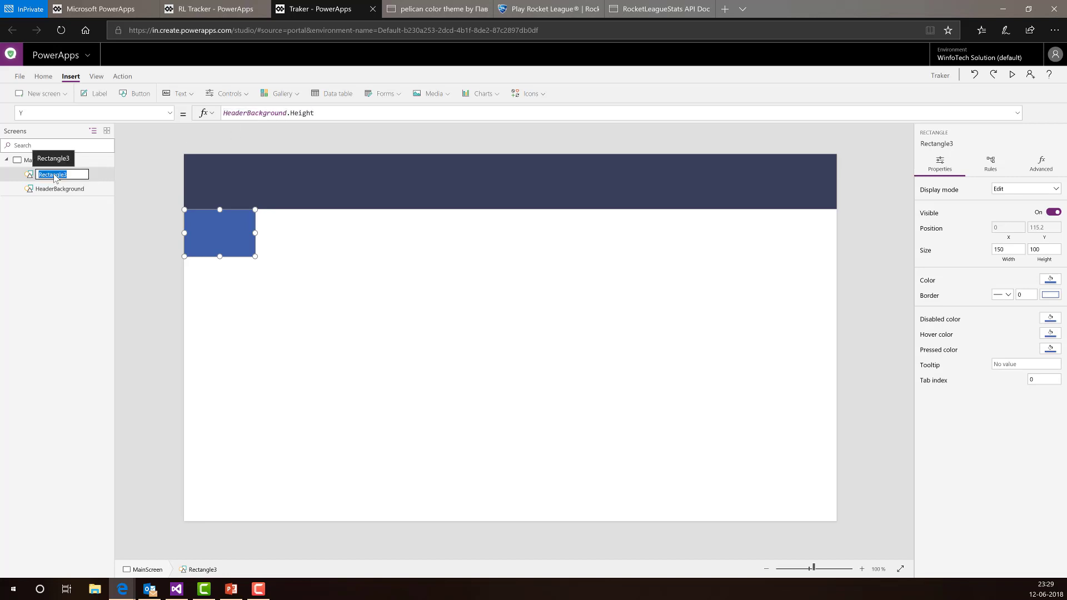
text(Sl)
text(deba)
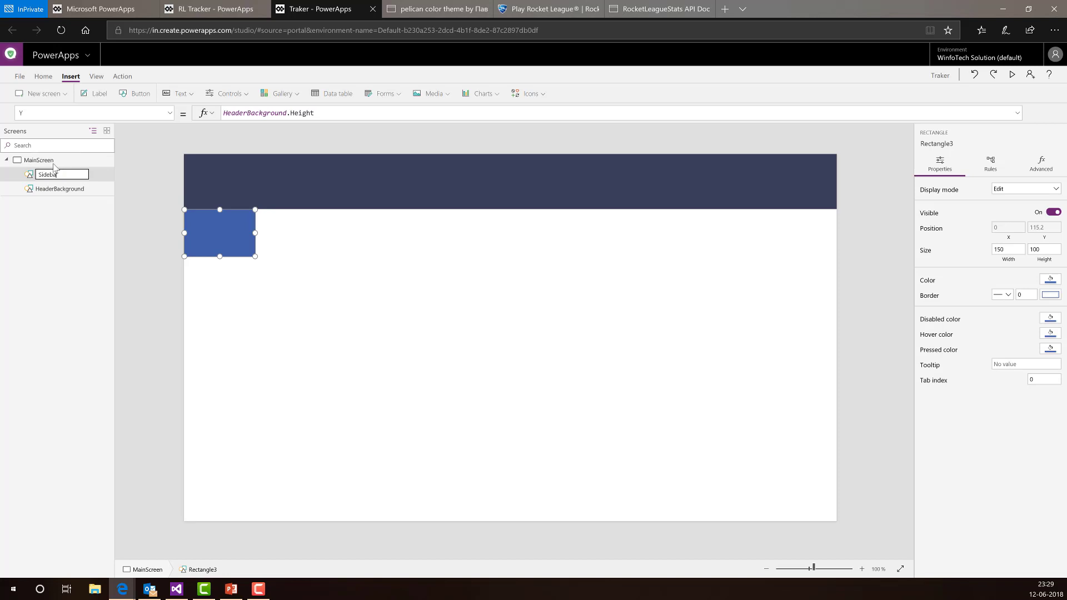
key(Return)
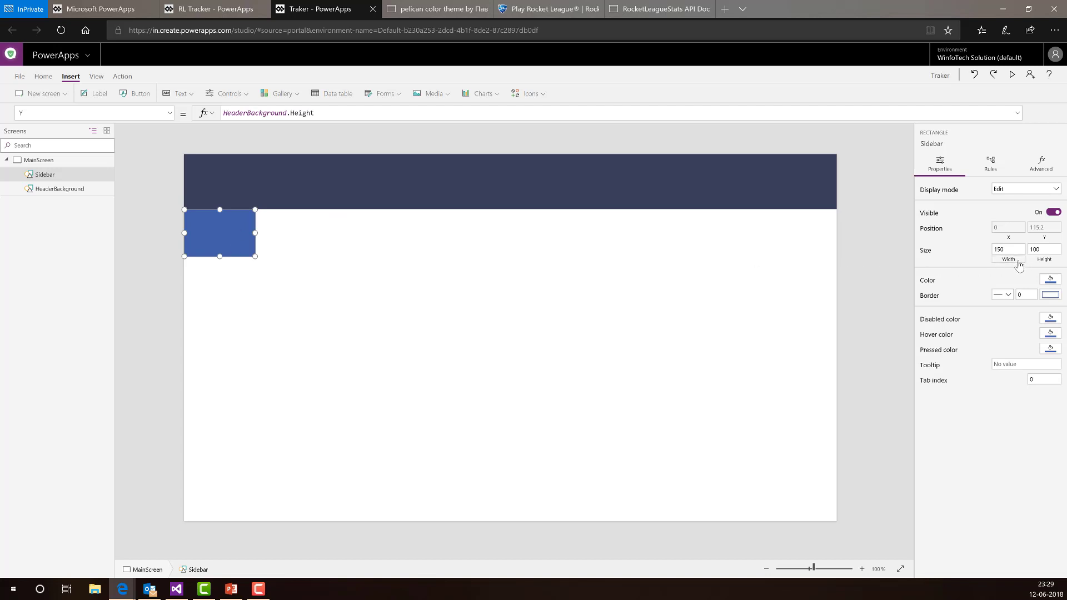
- Replace the Sidebar's width 150 with 25 * MainScreen.Width / 100
click(1018, 262)
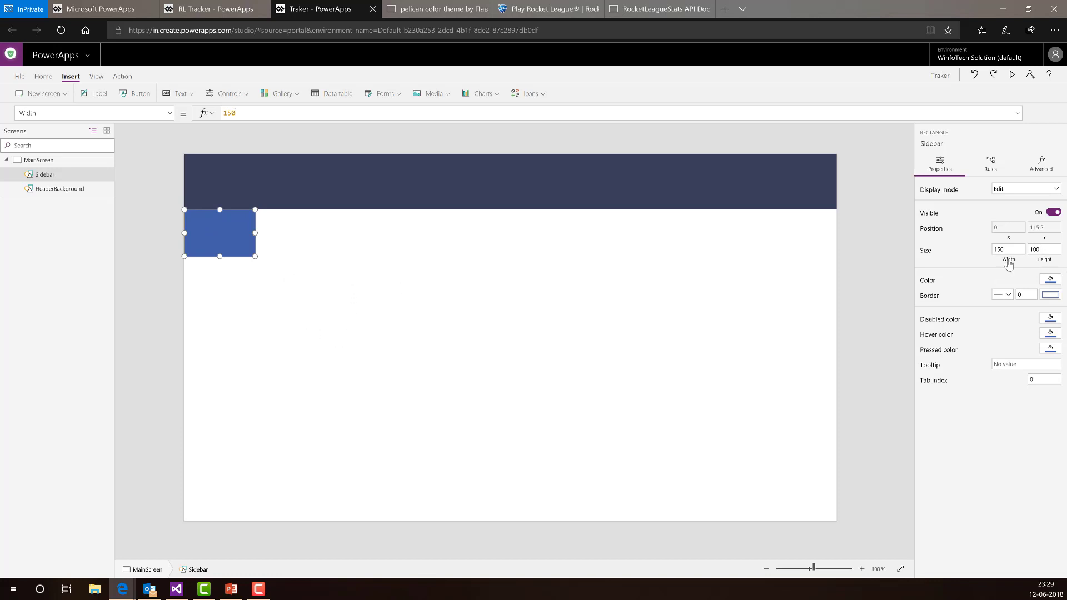
click(272, 110)
drag(248, 113, 95, 112)
text(30 * )
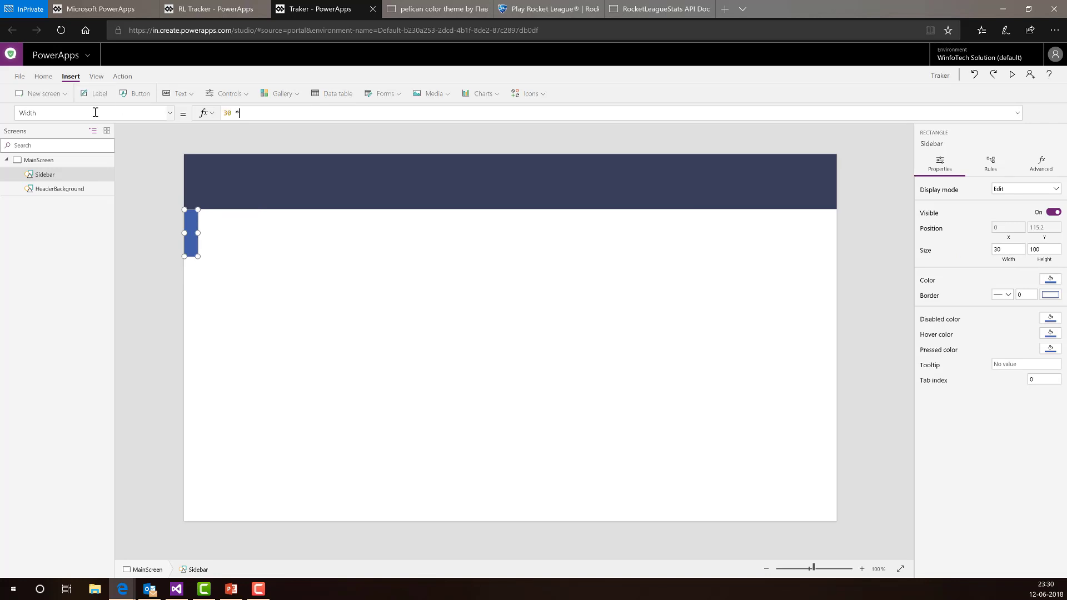
text(Main)
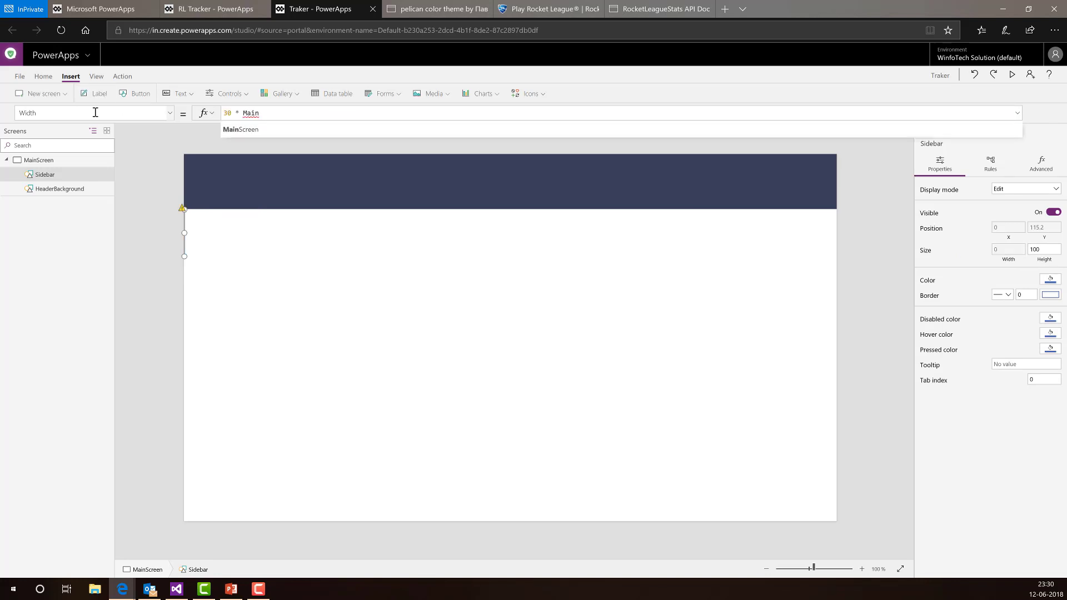
text(Screen.Width)
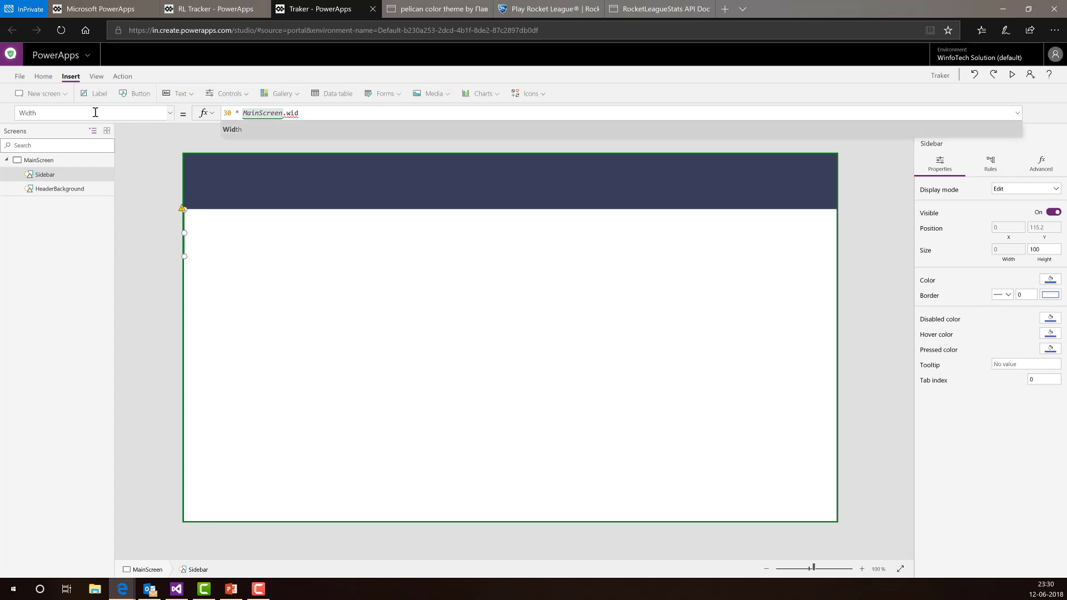
text( / 100)
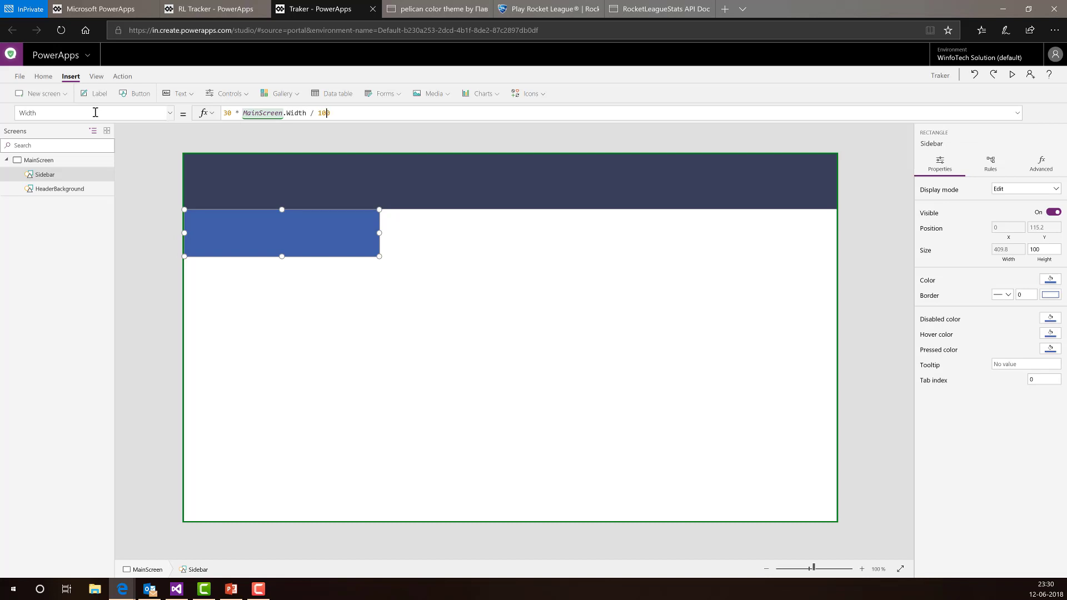
key(ctrl+Left)
key(ctrl+Left)
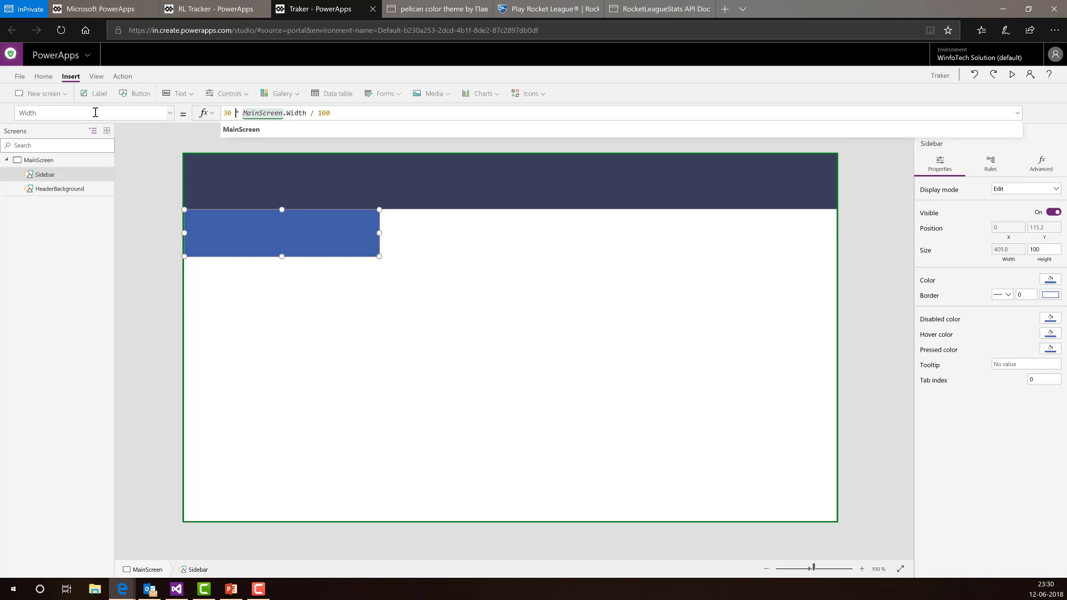
key(Left)
key(Left)
key(BackSpace)
text(2)
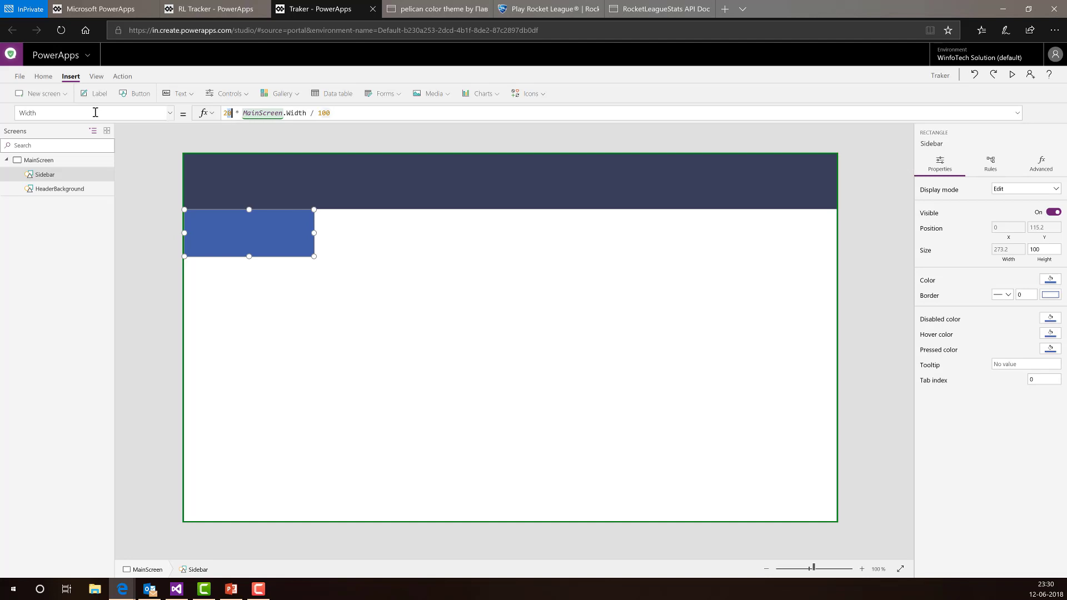
text(5)
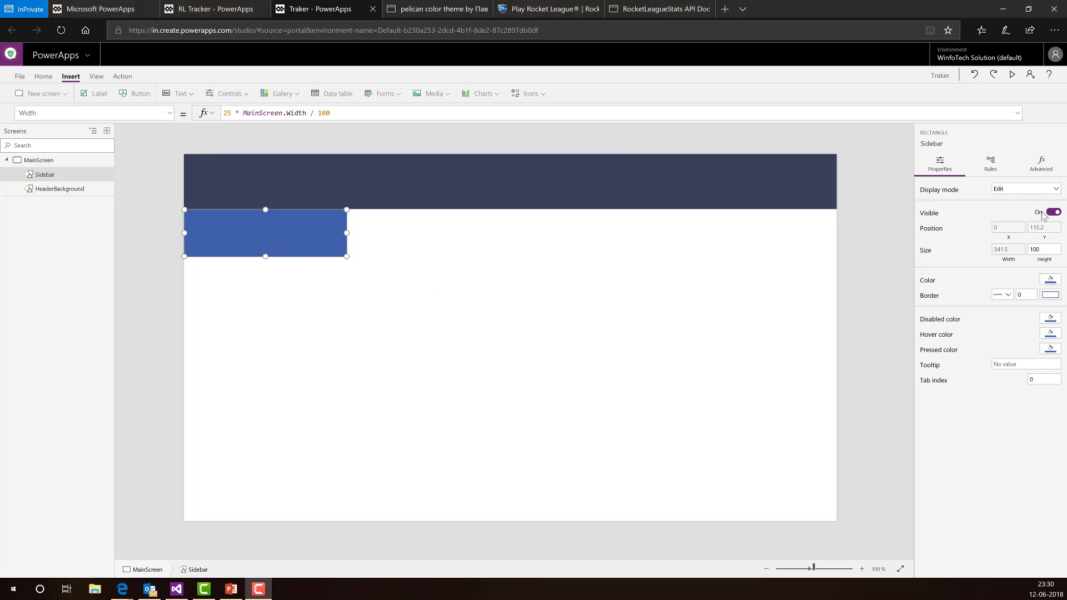
- Set the Sidebar's Height formula to MainScreen.Height - HeaderBackground.Height
click(1053, 263)
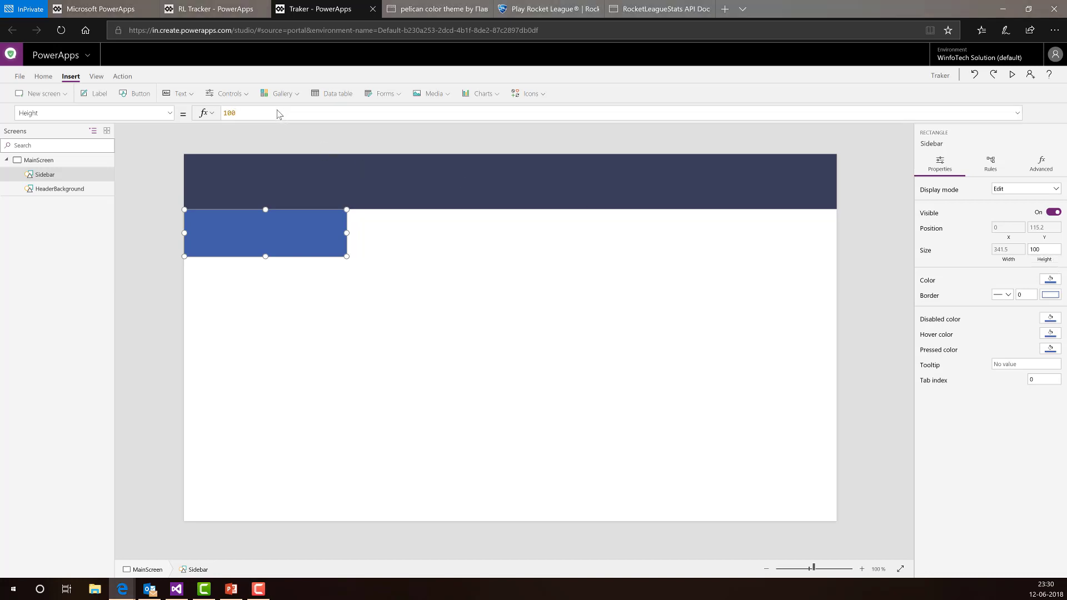
drag(253, 115, 220, 113)
text(Ma)
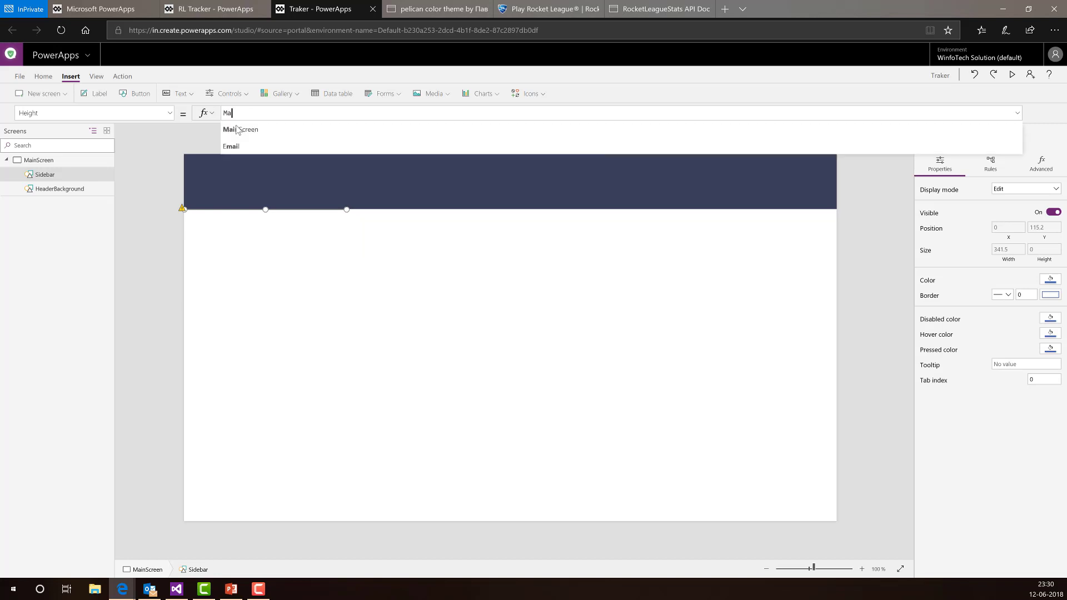
text(in)
key(Tab)
text(.hei)
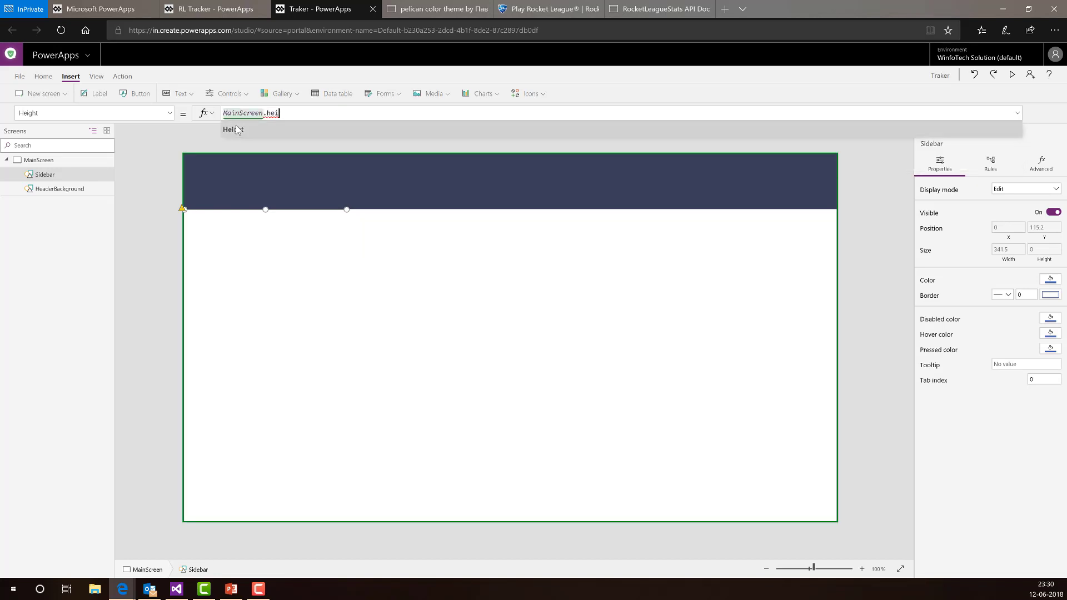
click(238, 130)
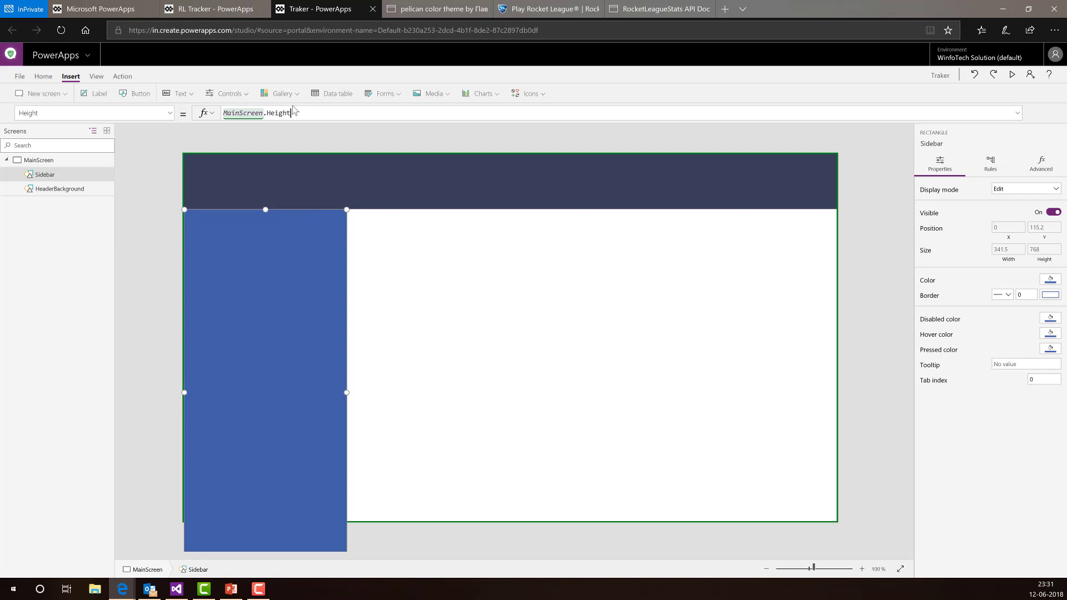
text(- )
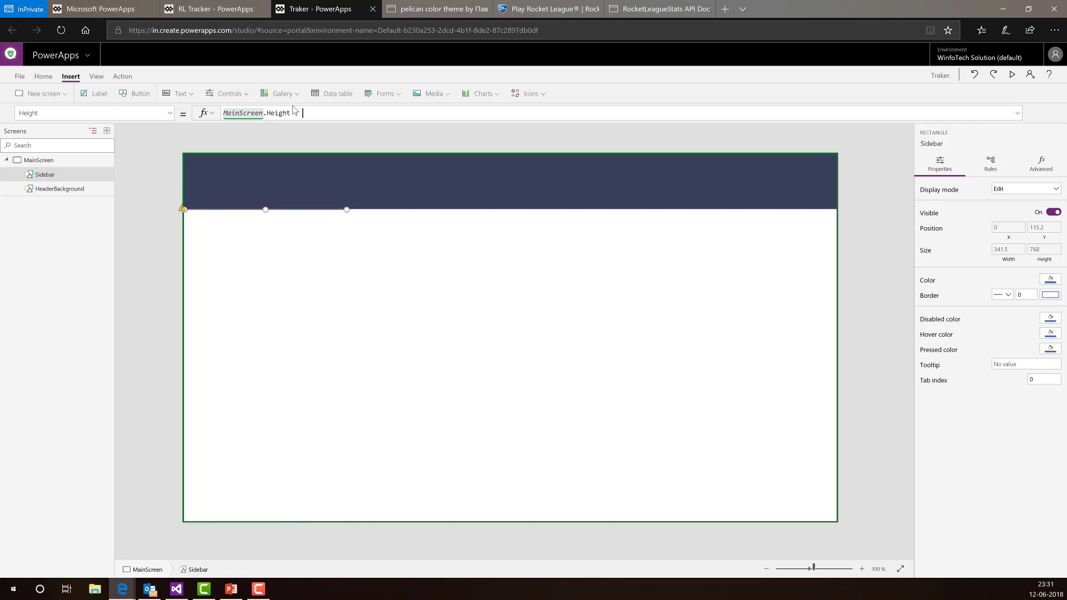
text(HeaderBackground)
text(.hei)
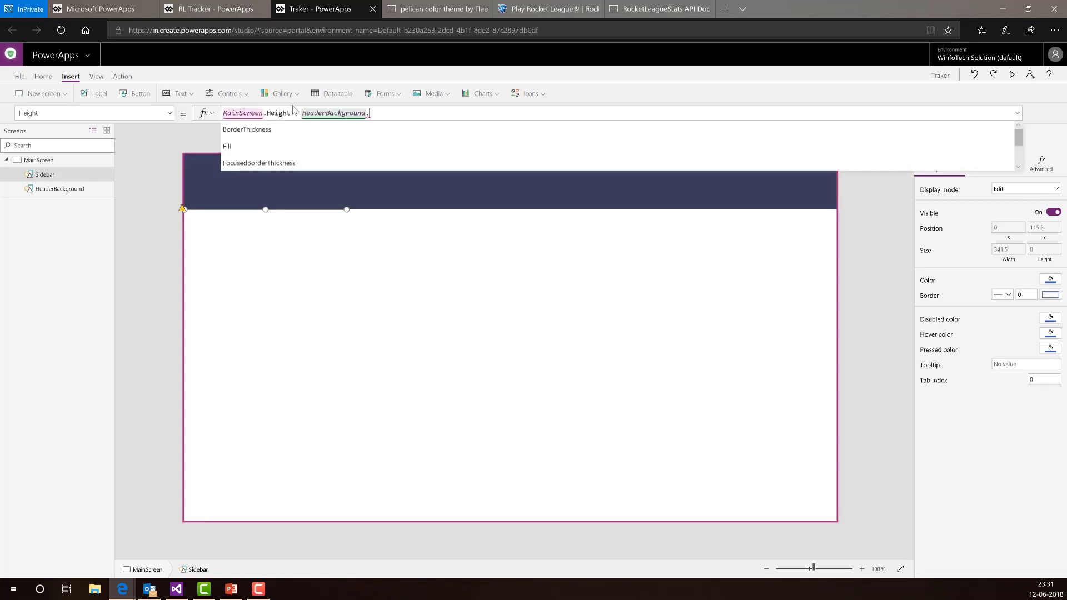
key(Tab)
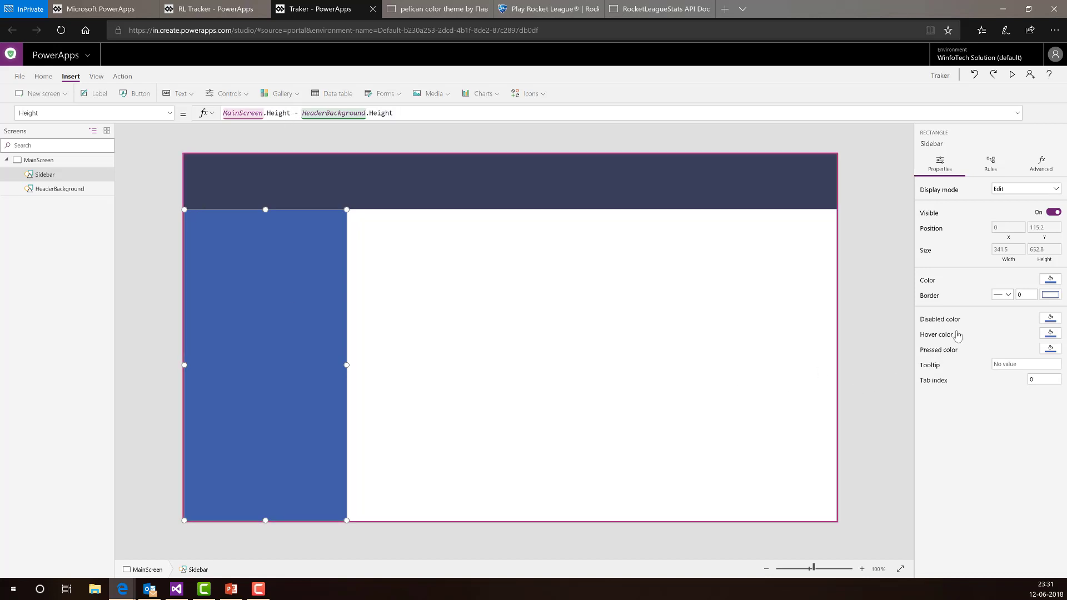
- Replace the Sidebar's RGBA Fill with HeaderBackground.Fill and check the matching navy colour
click(928, 281)
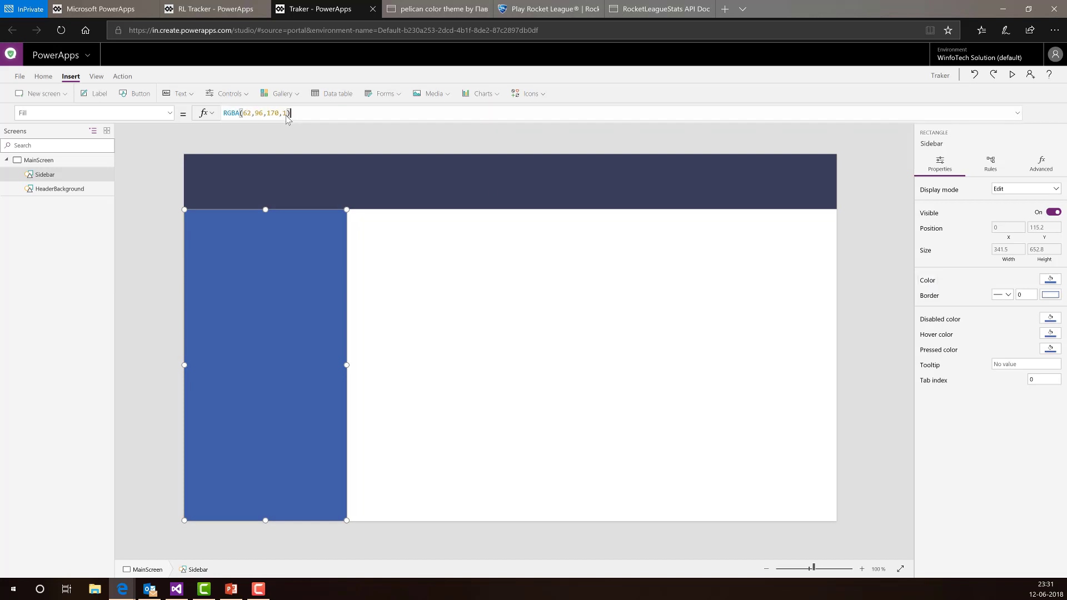
click(299, 115)
key(ctrl+a)
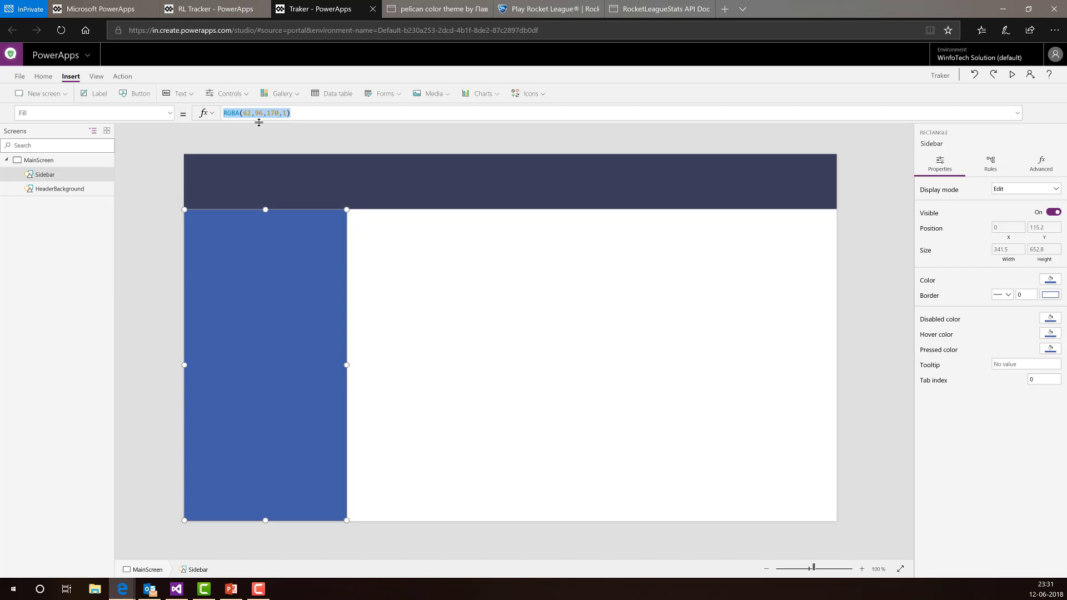
text(Hae)
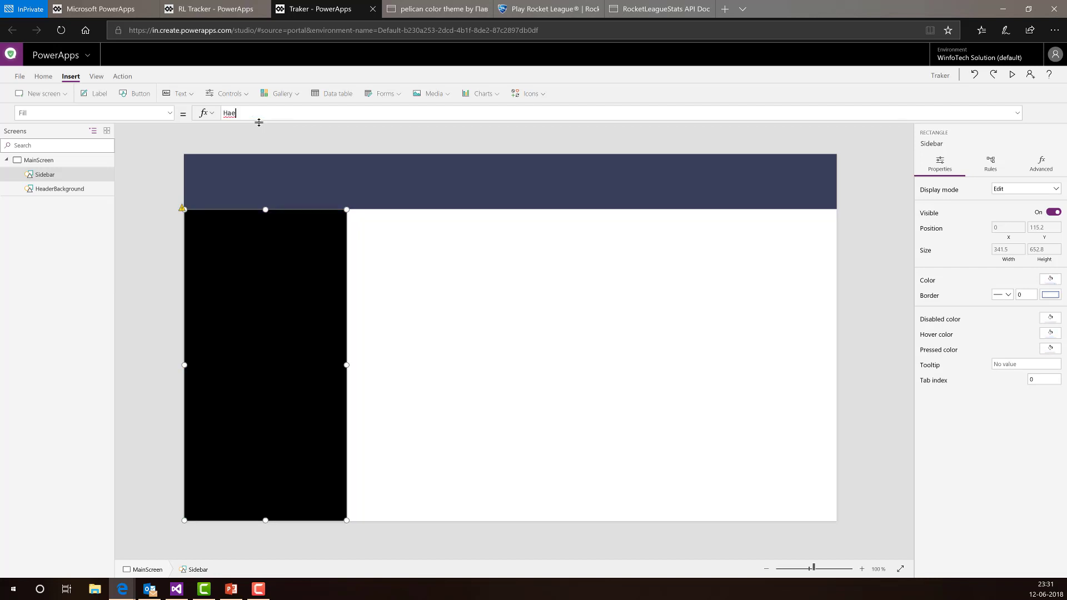
key(Tab)
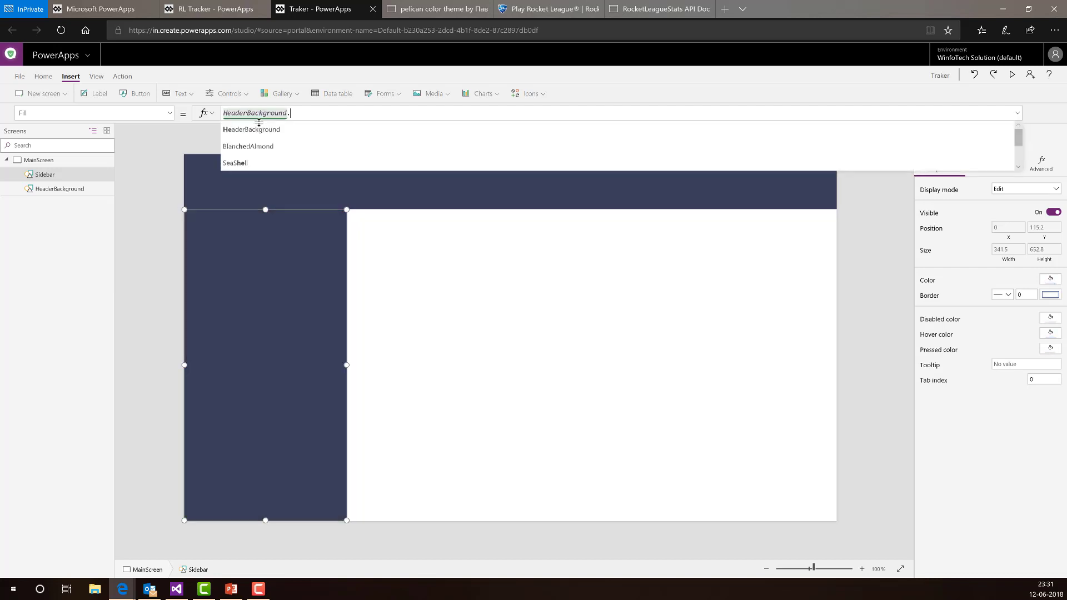
text(.Fill)
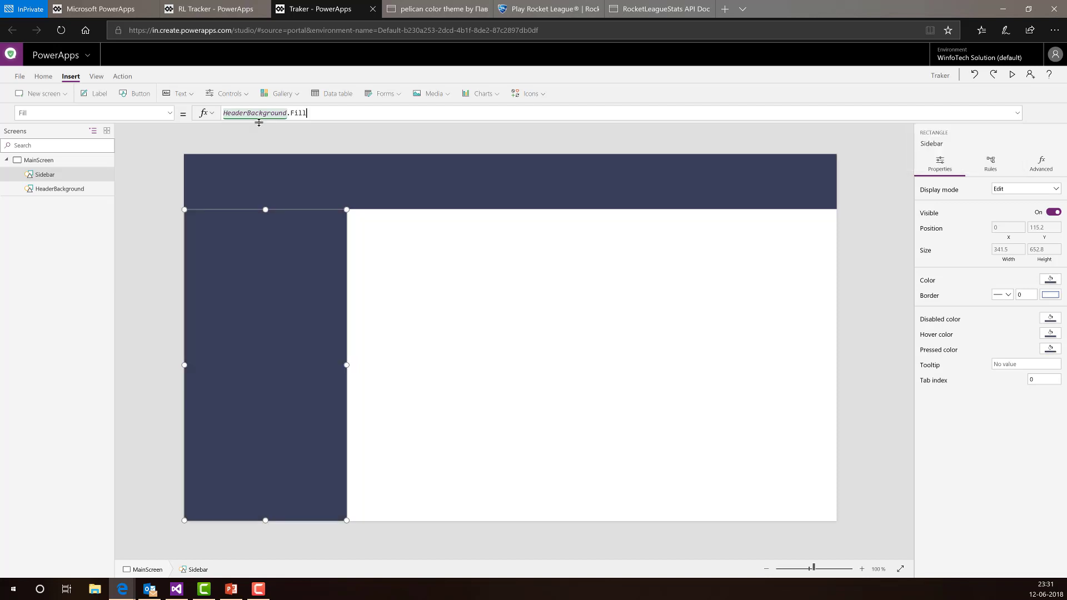
click(164, 233)
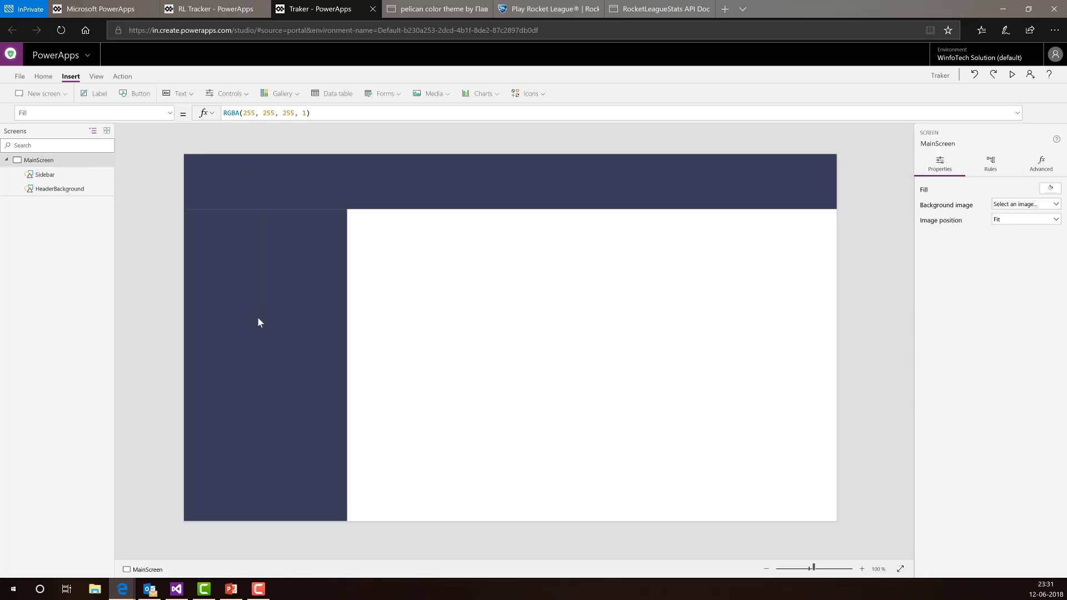
click(285, 309)
click(500, 335)
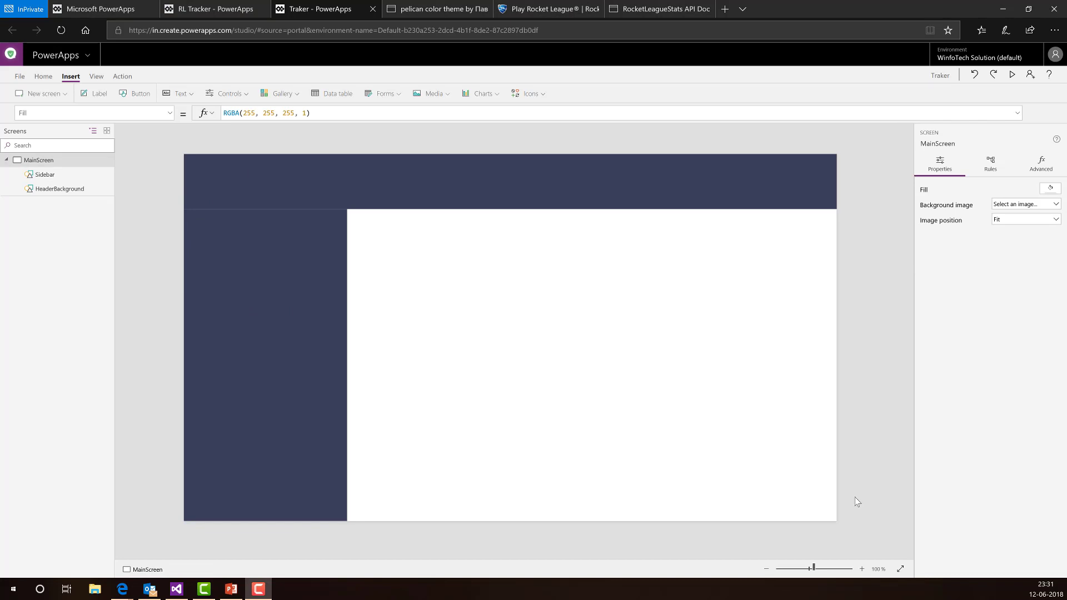
click(1012, 77)
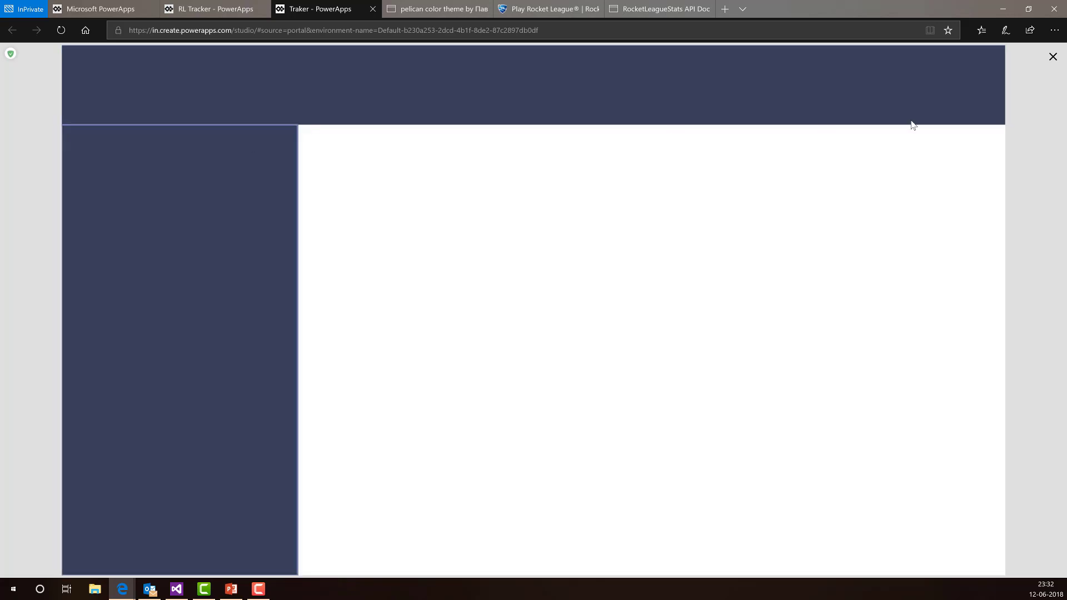
click(1051, 60)
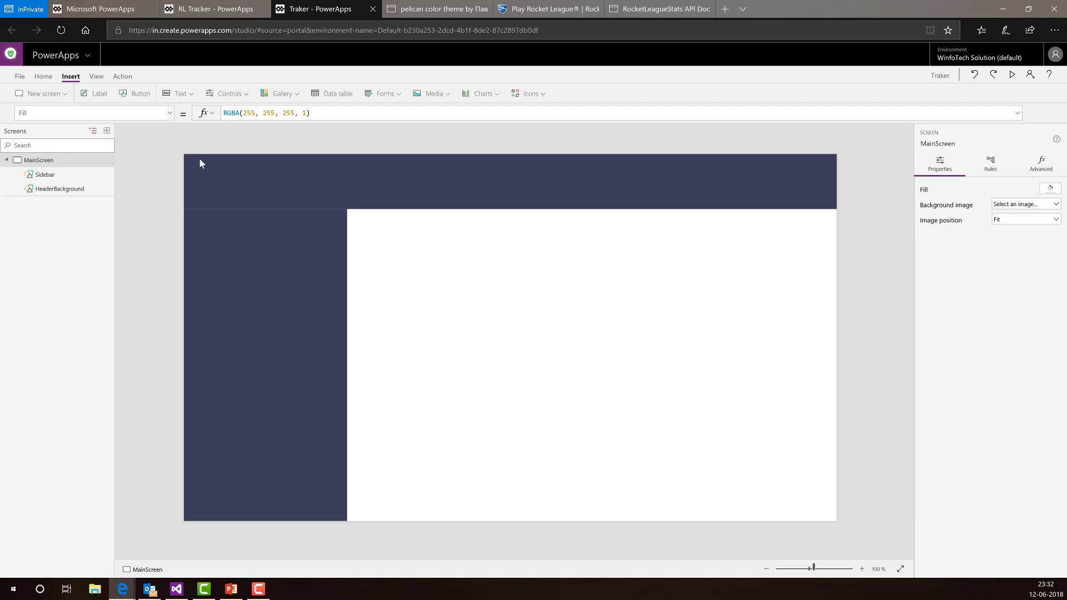
- Check HeaderBackground's FocusedBorderThickness value of 2
click(239, 186)
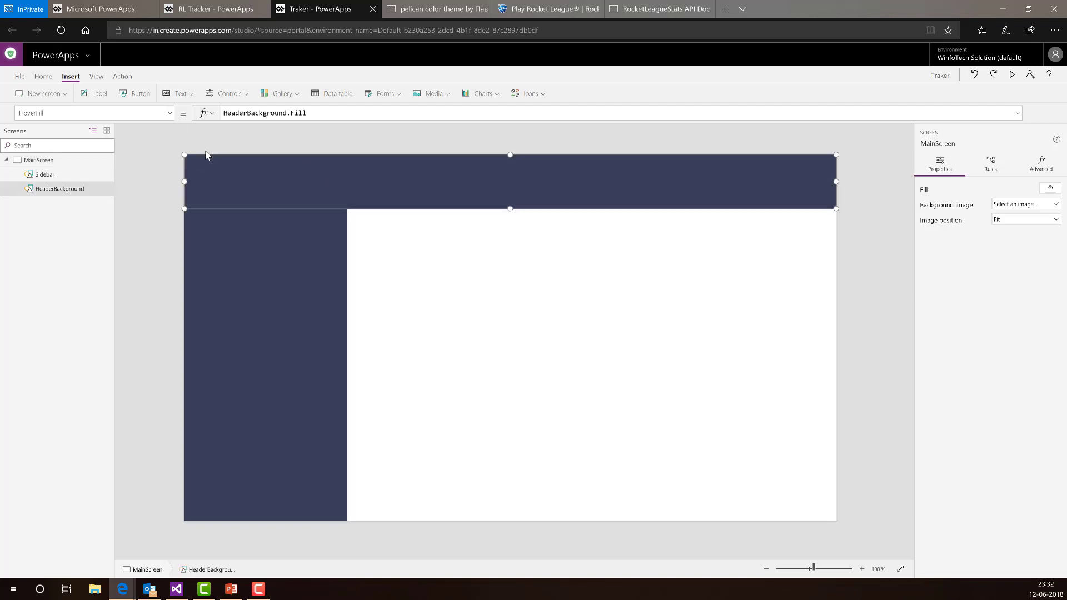
click(170, 115)
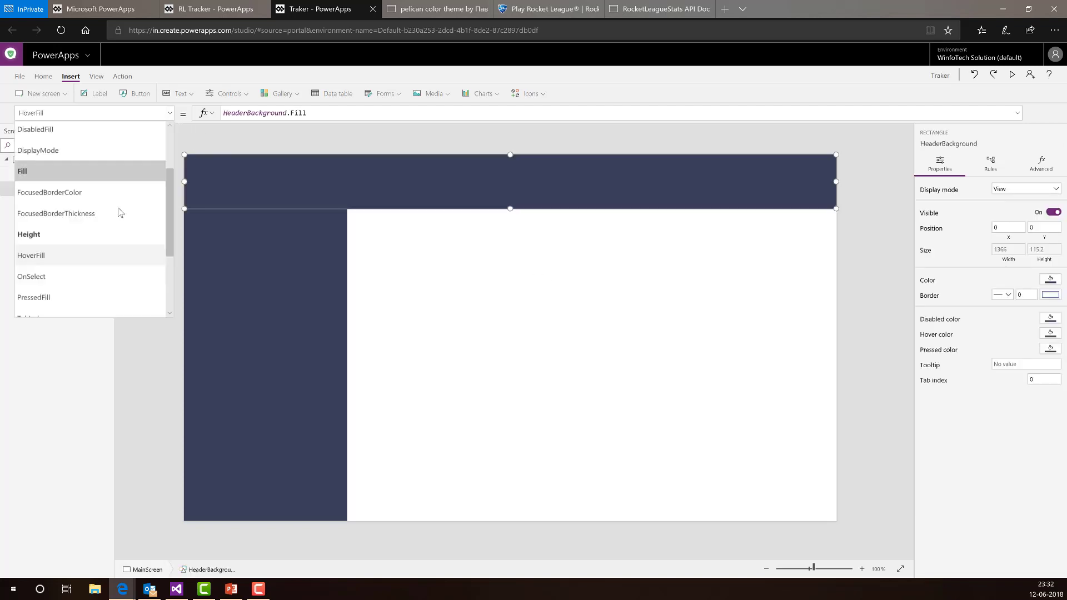
click(65, 215)
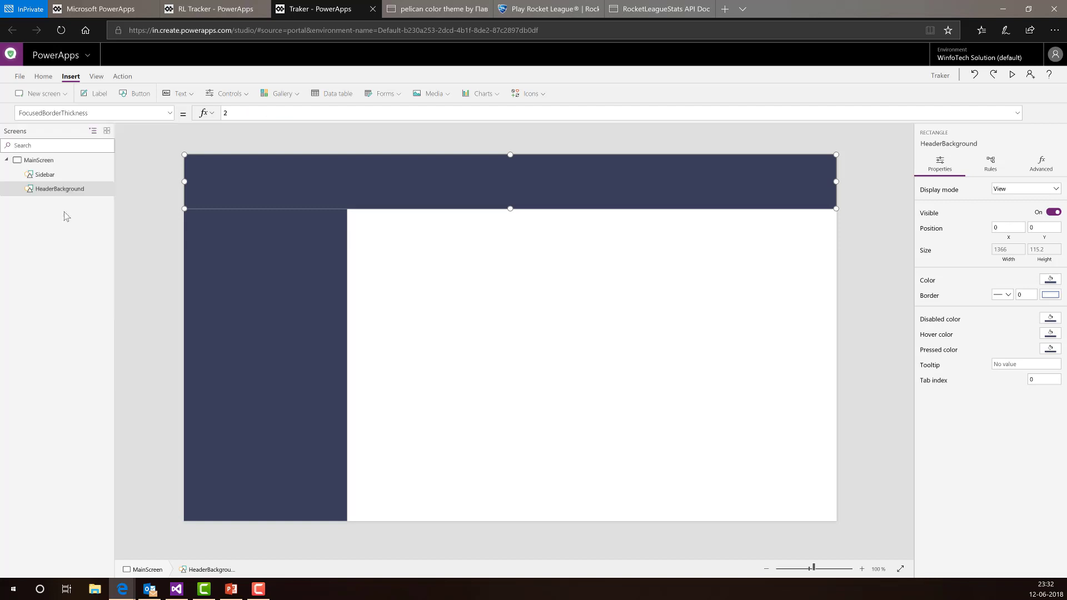
click(239, 114)
drag(230, 114, 219, 115)
click(163, 236)
- Change the Sidebar's FocusedBorderThickness from 2 to 0
click(241, 269)
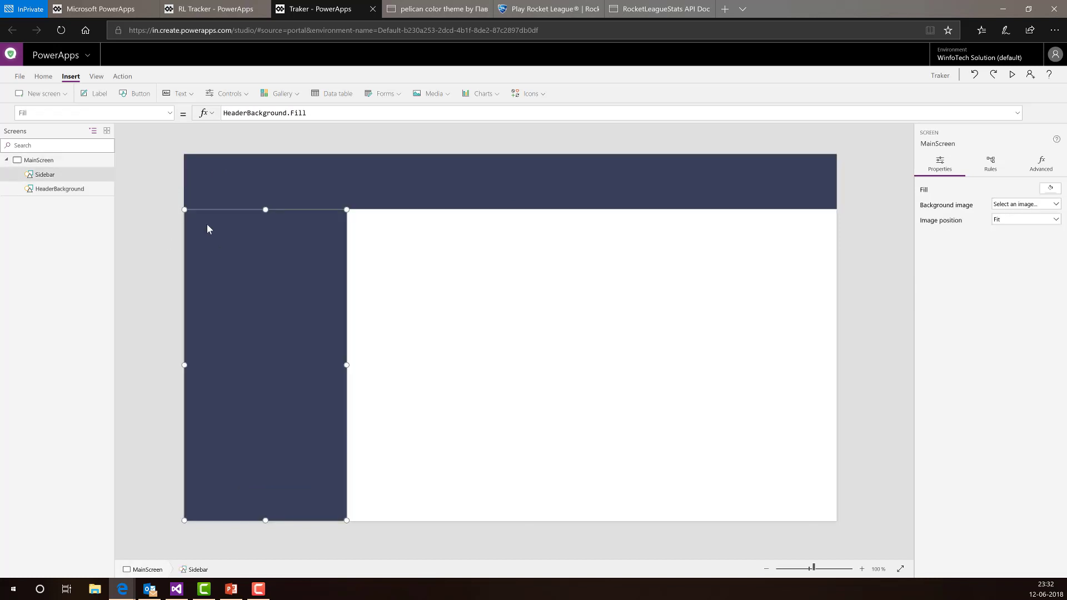
click(170, 118)
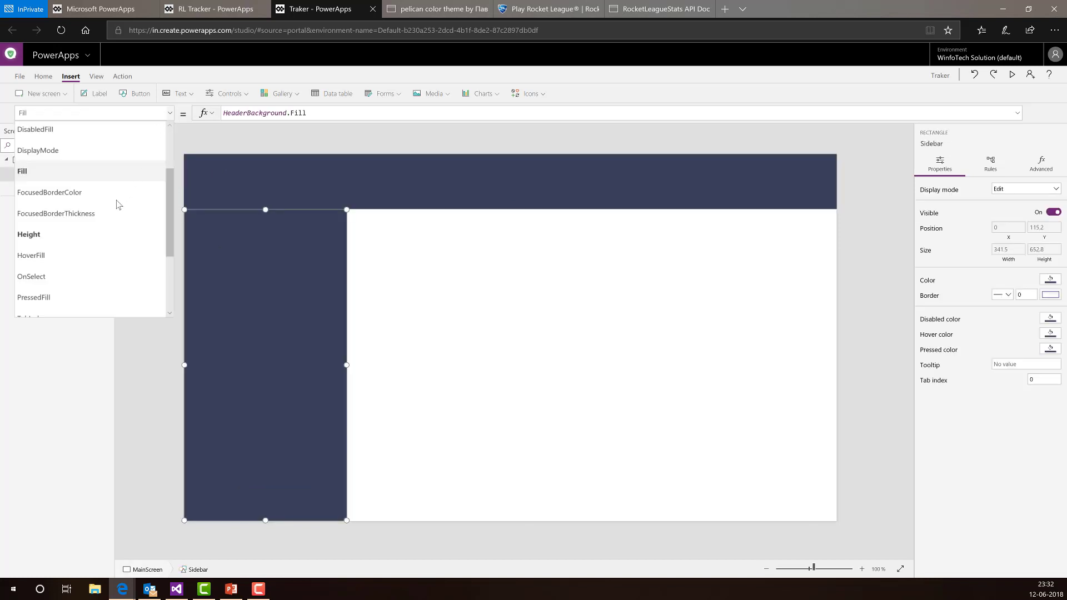
click(118, 211)
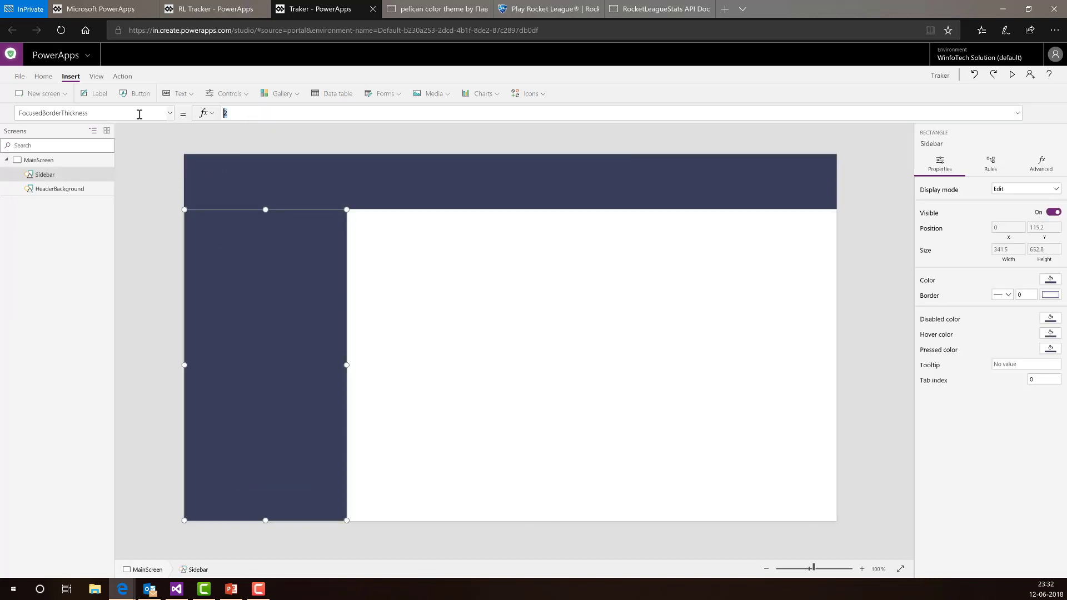
key(BackSpace)
text(0)
click(1011, 74)
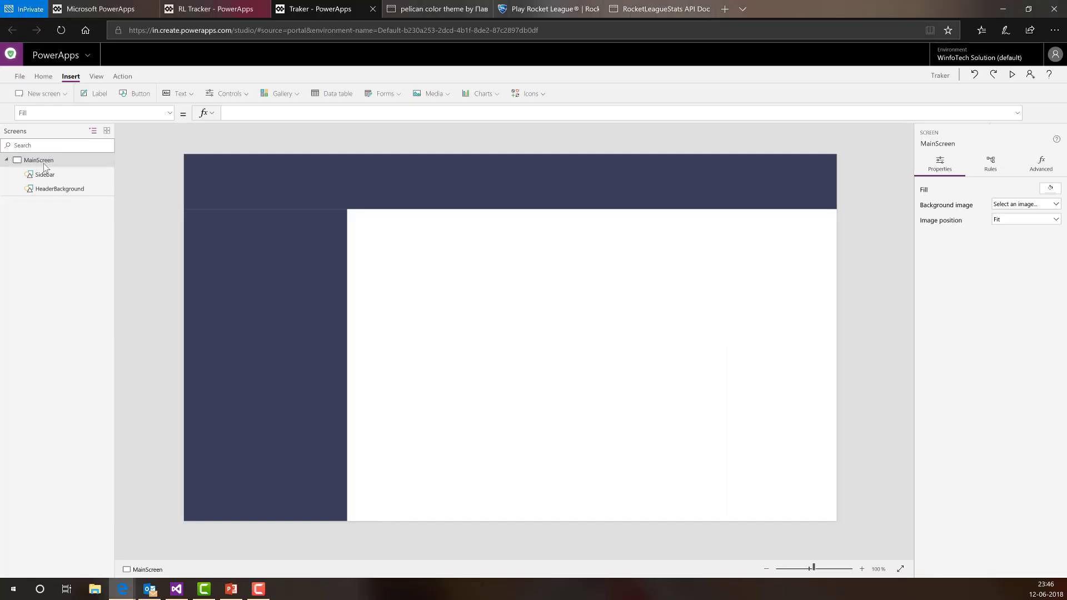
- Replace MainScreen's white RGBA Fill with ColorValue("#F1DE98") using the pasted hex code
click(85, 113)
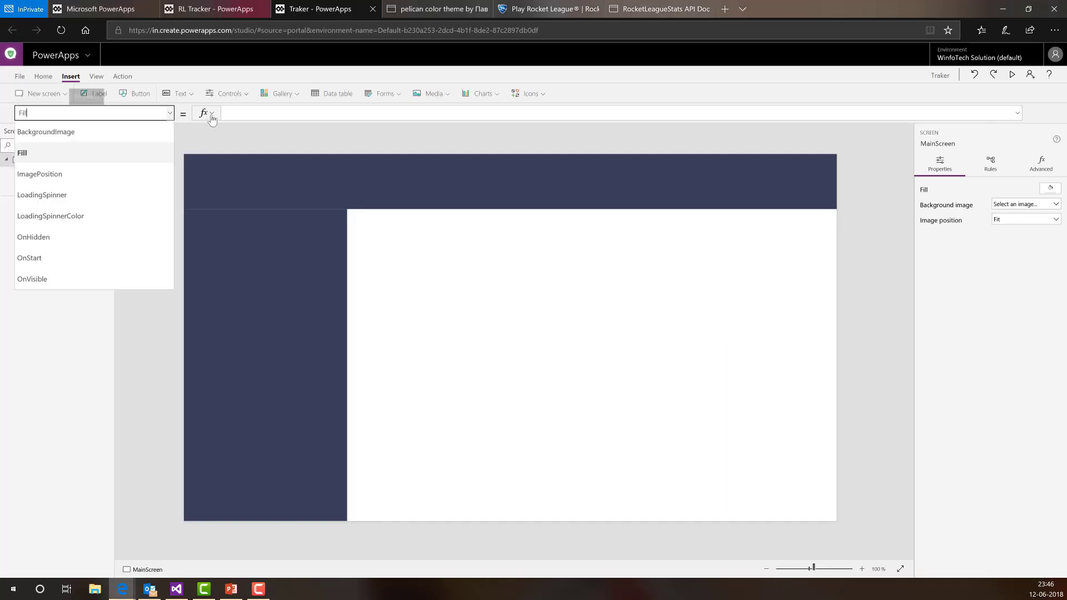
click(243, 112)
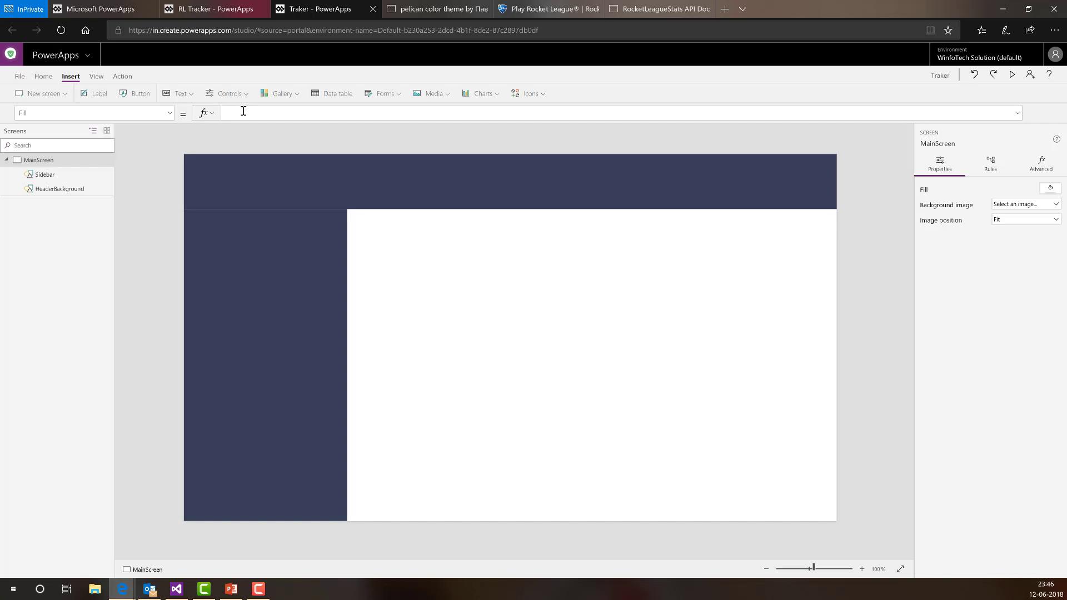
text(Color)
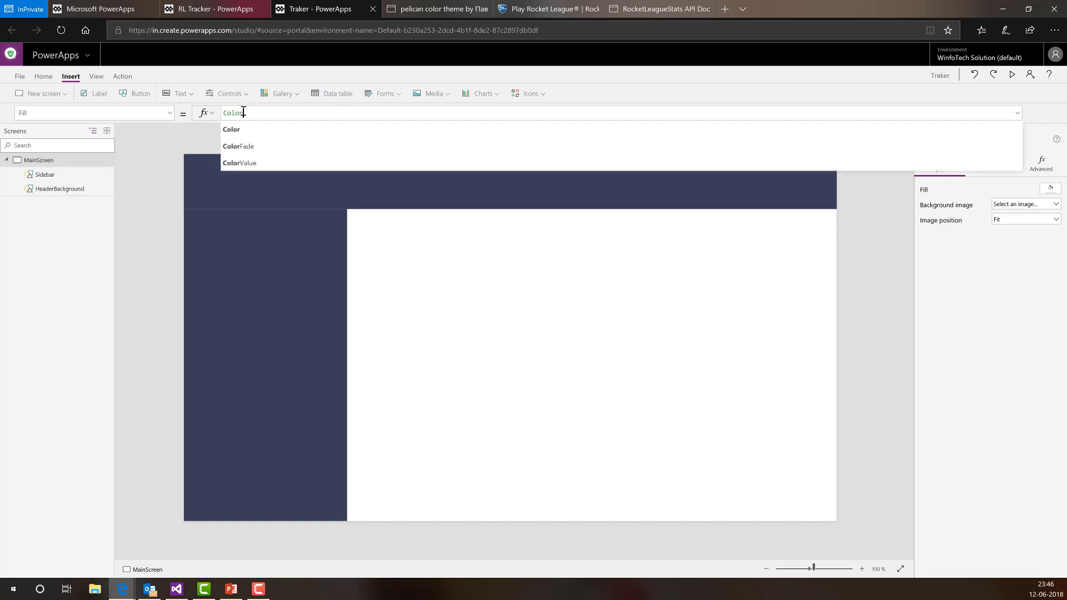
key(Down)
key(Down)
key(Tab)
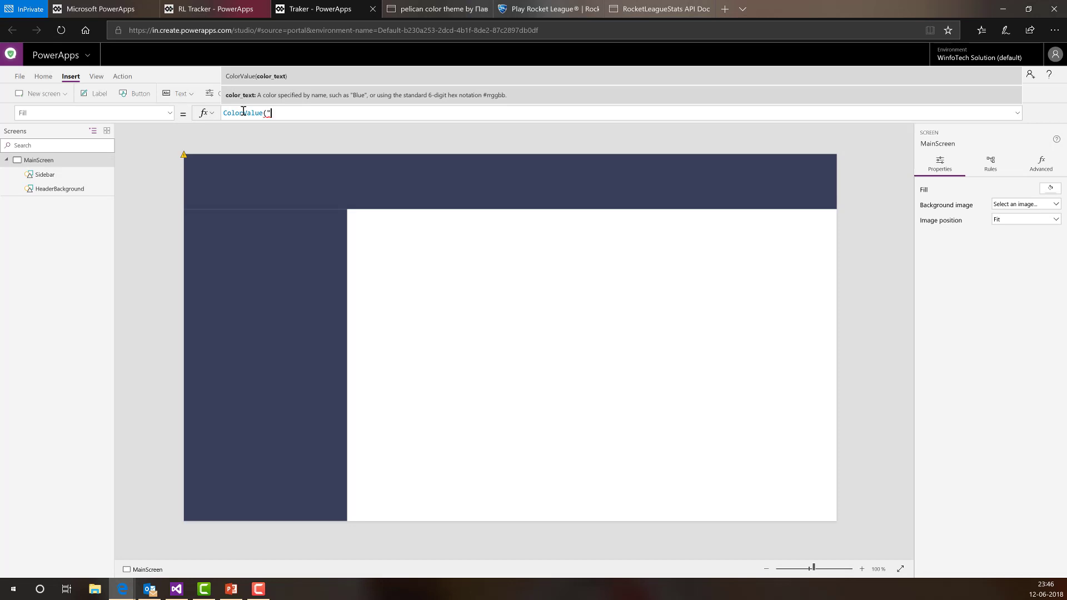
text(#F1DE98)
text("))
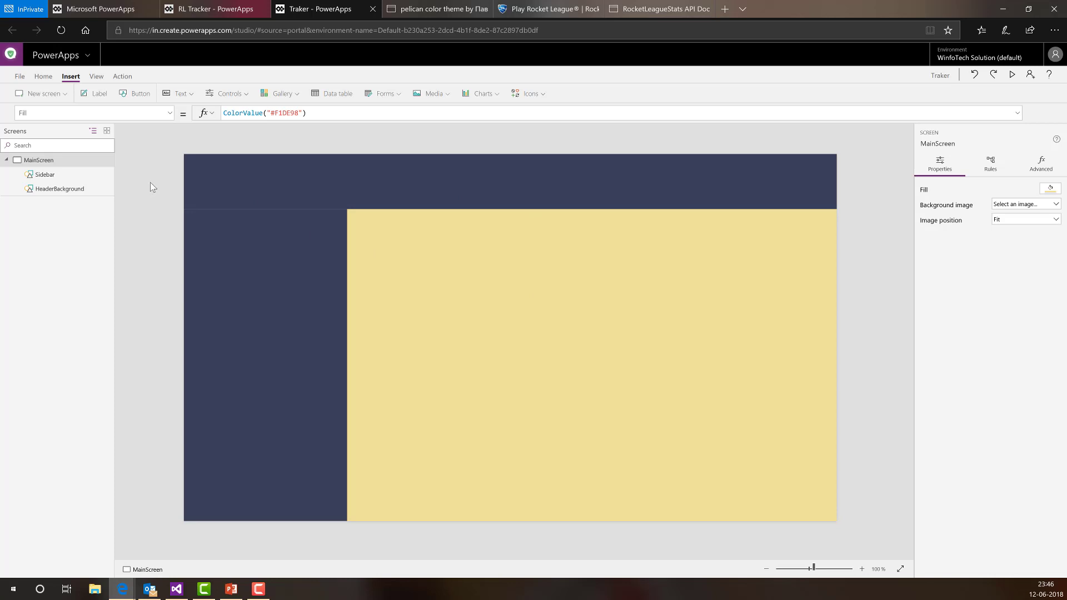
- Insert a rectangle from the Icons list onto MainScreen
click(544, 92)
scroll(551, 218, up, 10)
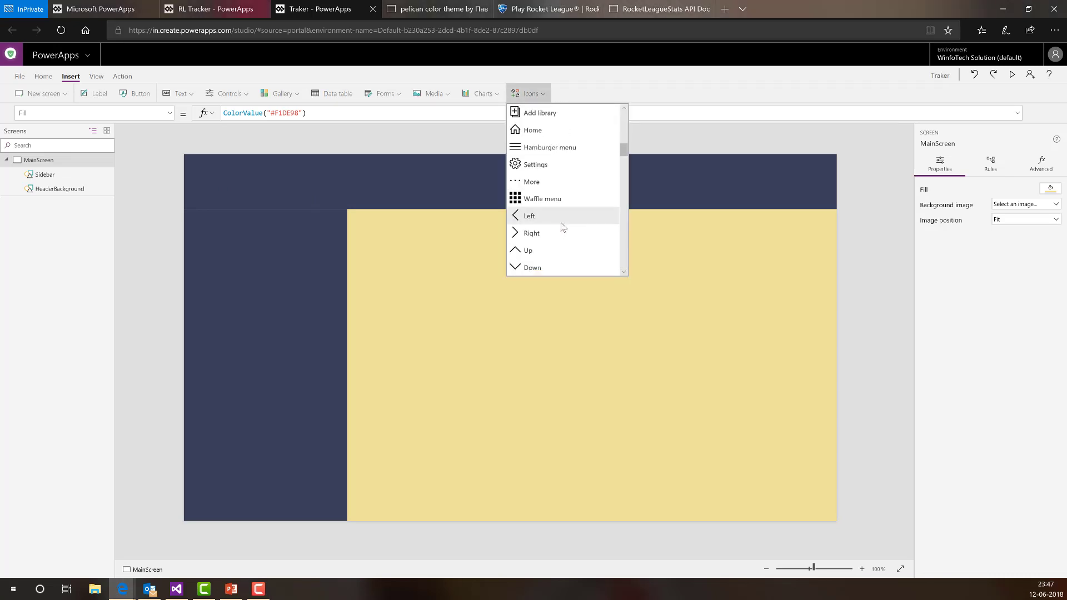
scroll(562, 226, down, 10)
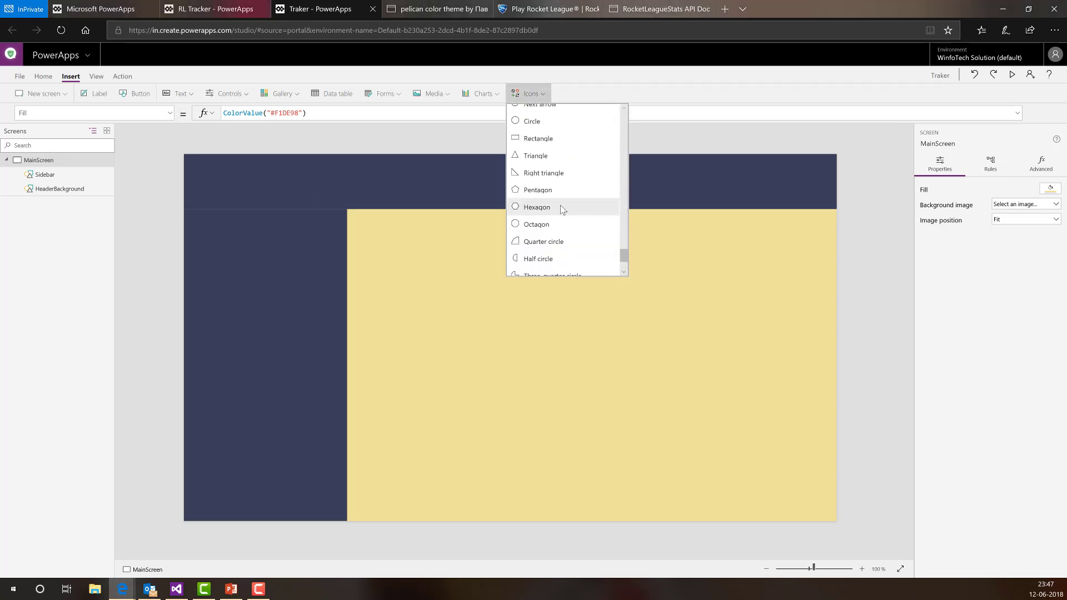
click(559, 140)
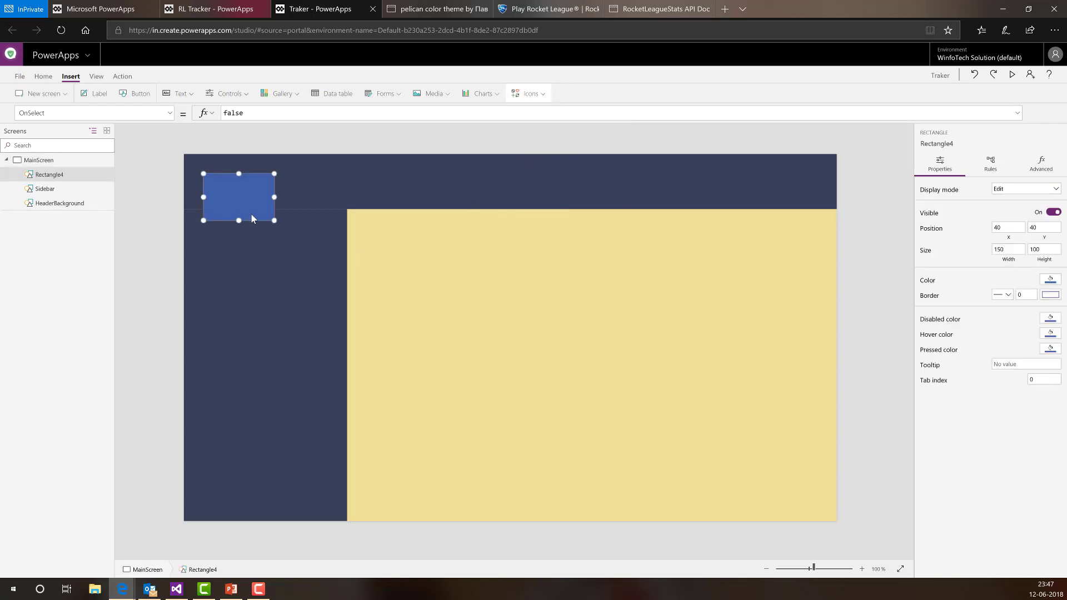
- Position the rectangle with X = Sidebar.Width + 10 and Y = HeaderBackground.Height + 10
click(1008, 227)
drag(270, 113, 180, 118)
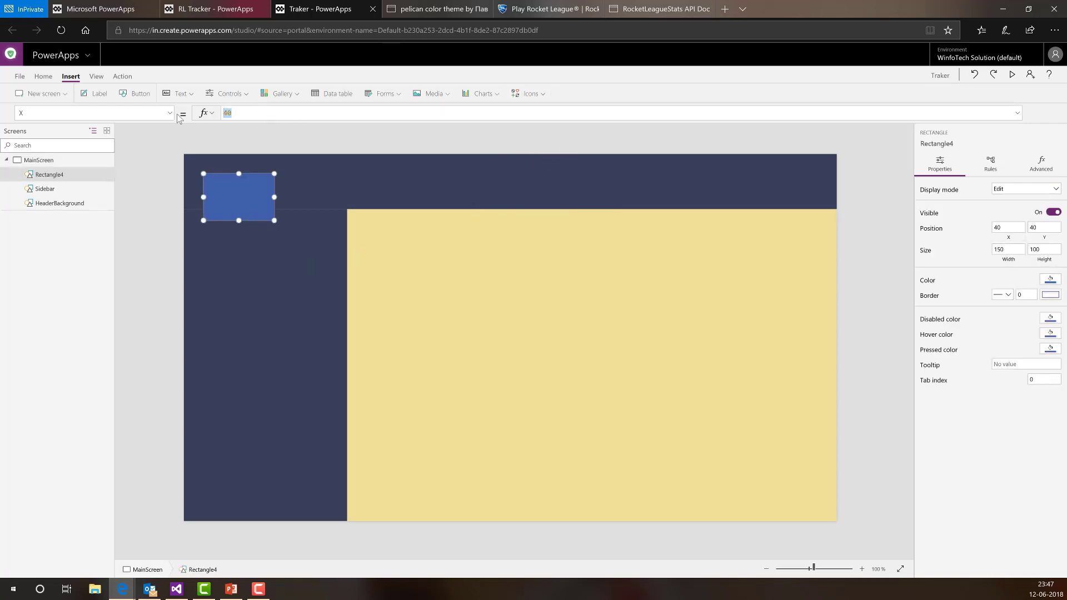
text(siebar)
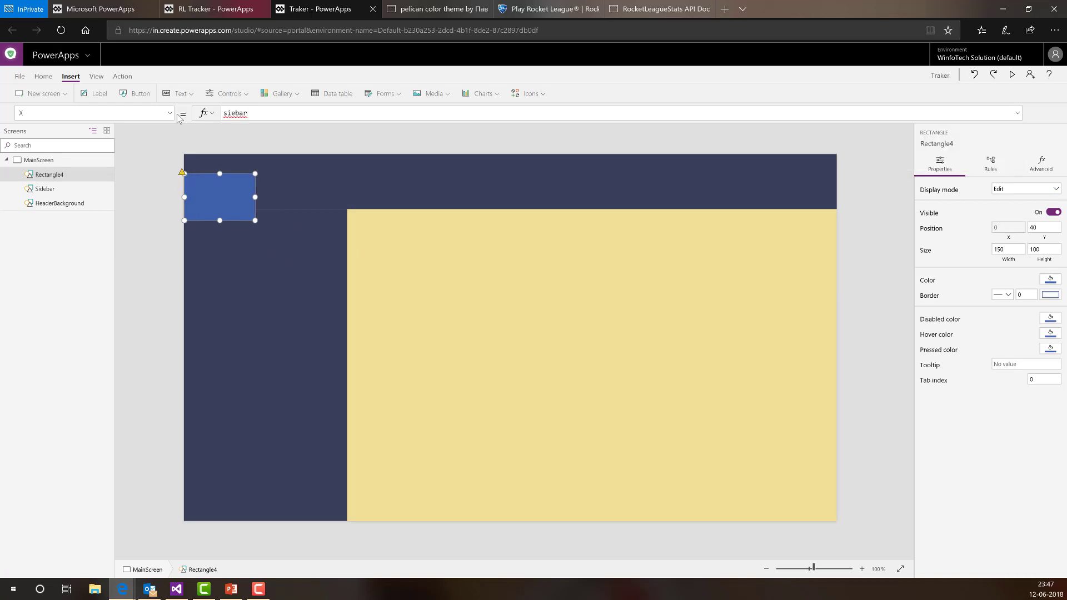
key(BackSpace)
key(BackSpace)
key(BackSpace)
key(BackSpace)
text(de)
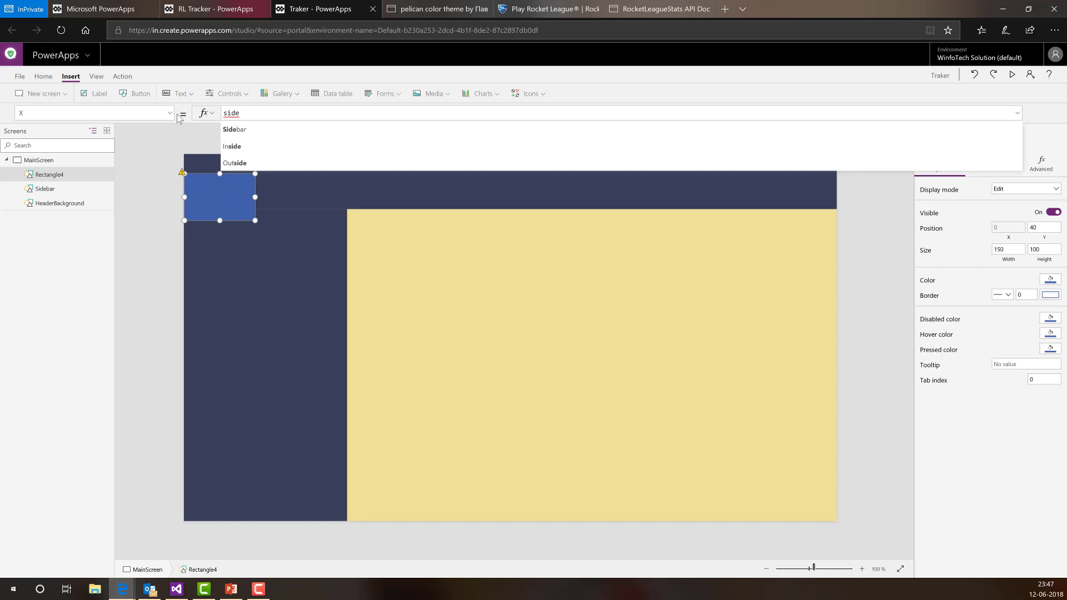
key(Tab)
text(.wid)
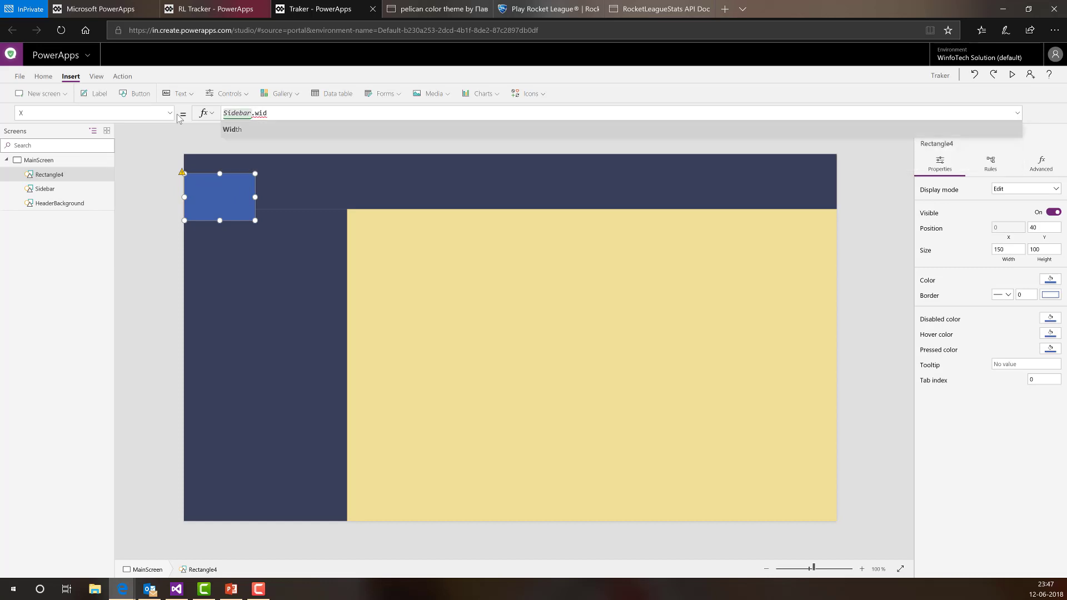
key(Tab)
text(+ )
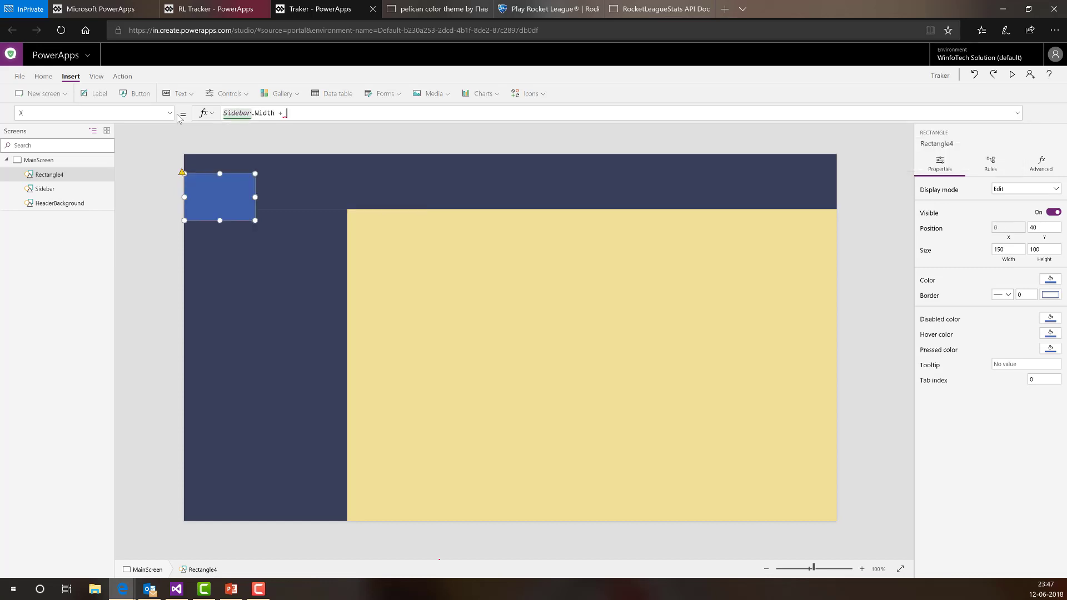
text(10)
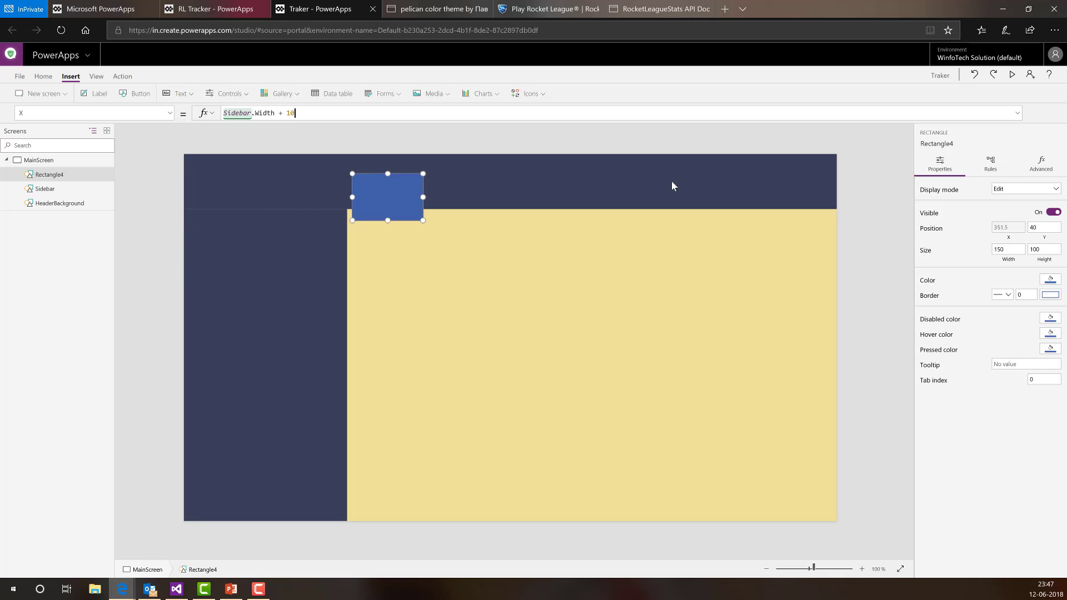
click(1037, 229)
drag(291, 115, 136, 115)
text(he)
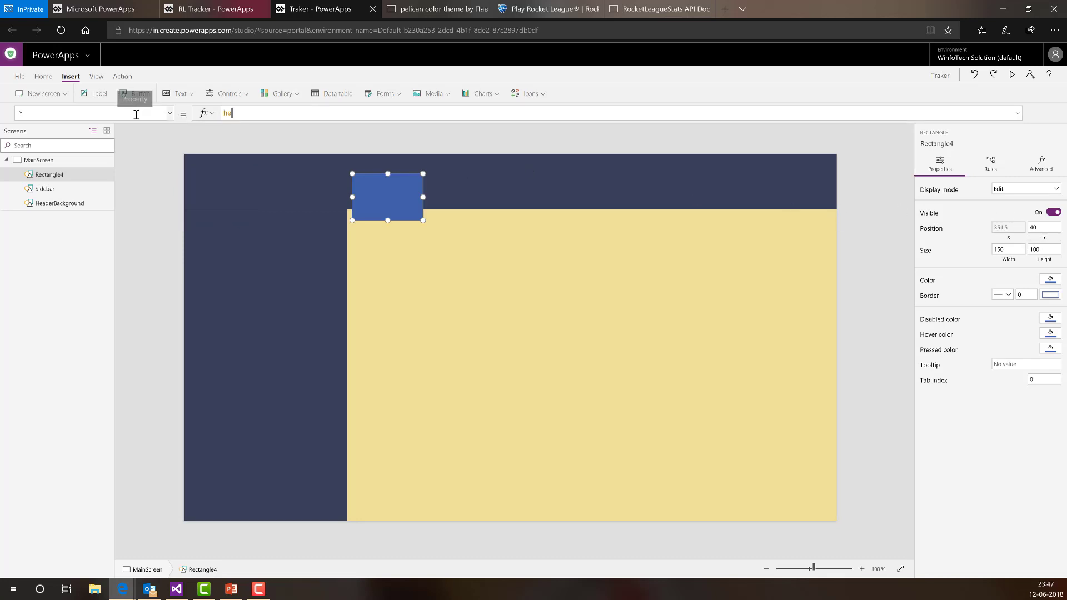
text(aderBackground.Height +)
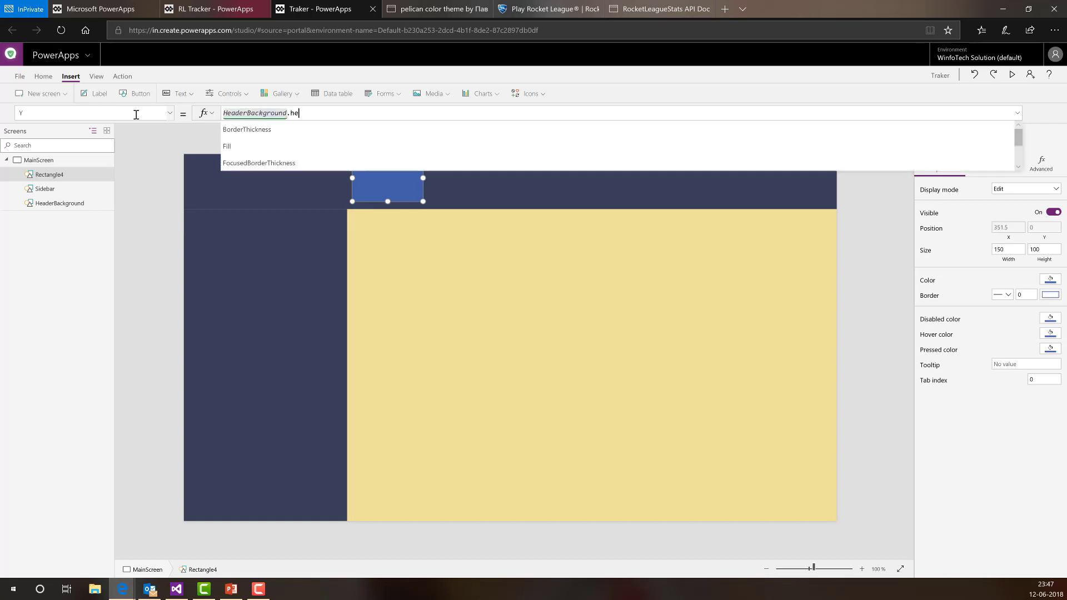
text( 10)
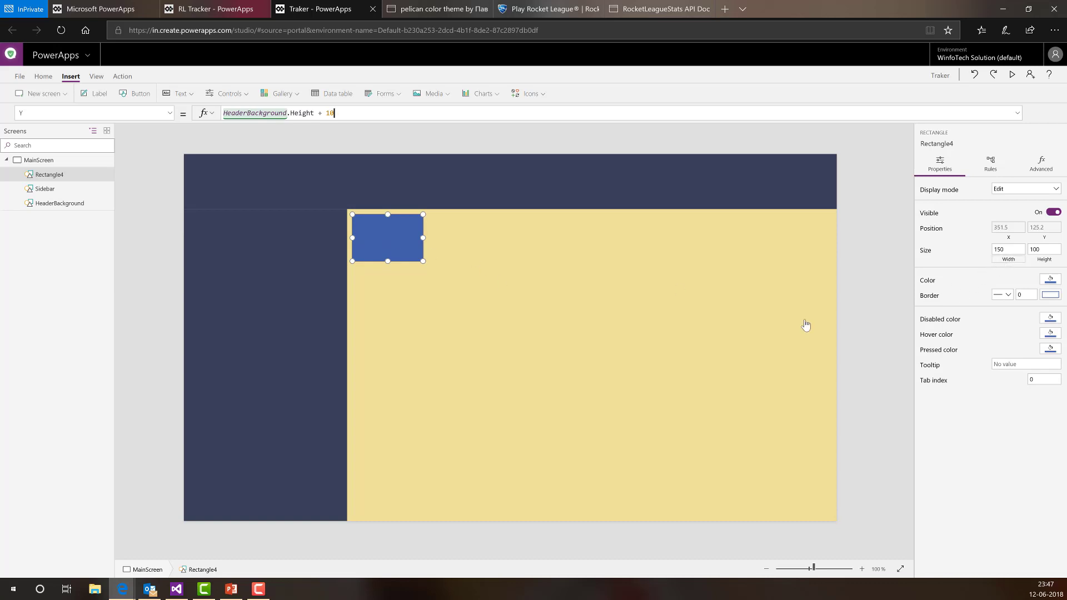
- Size it with Width = MainScreen.Width - Sidebar.Width - 20 and Height = MainScreen.Height - HeaderBackground.Height - 20
click(1008, 259)
drag(243, 112, 73, 135)
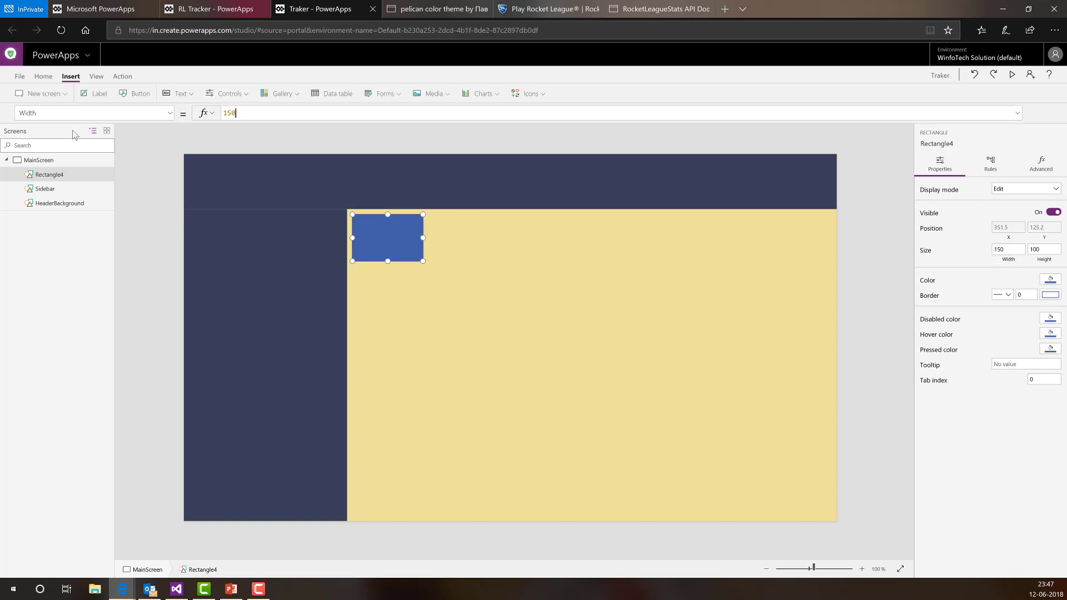
key(BackSpace)
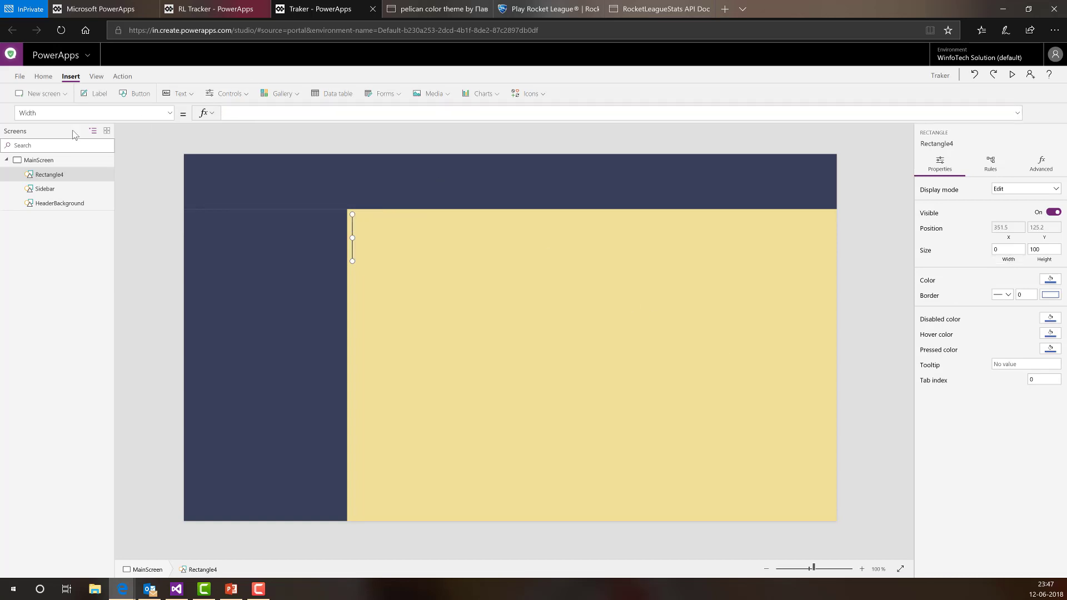
text(Main)
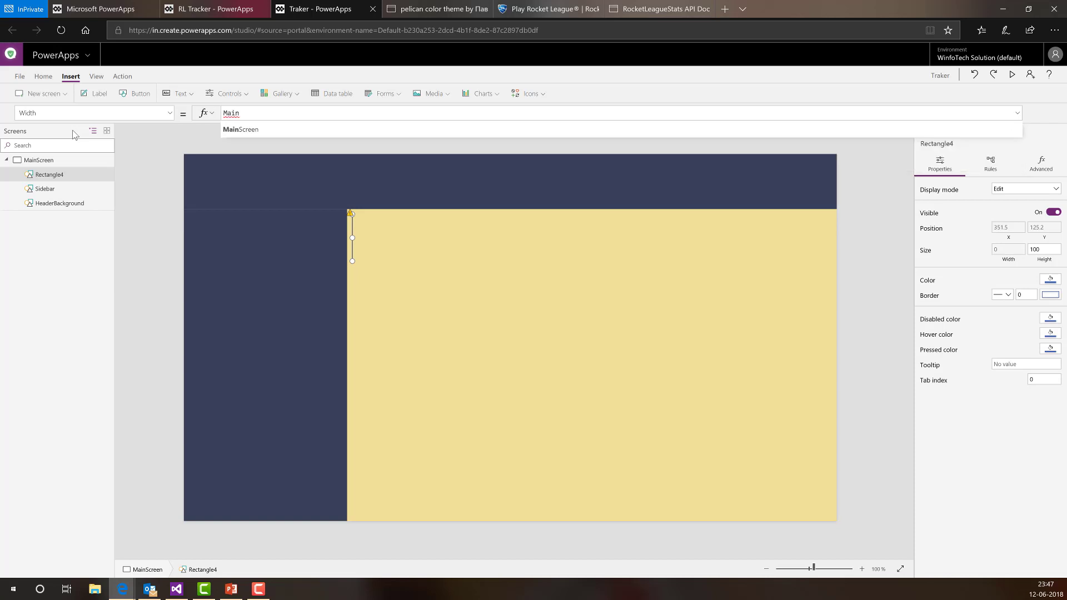
key(Tab)
text(.Width)
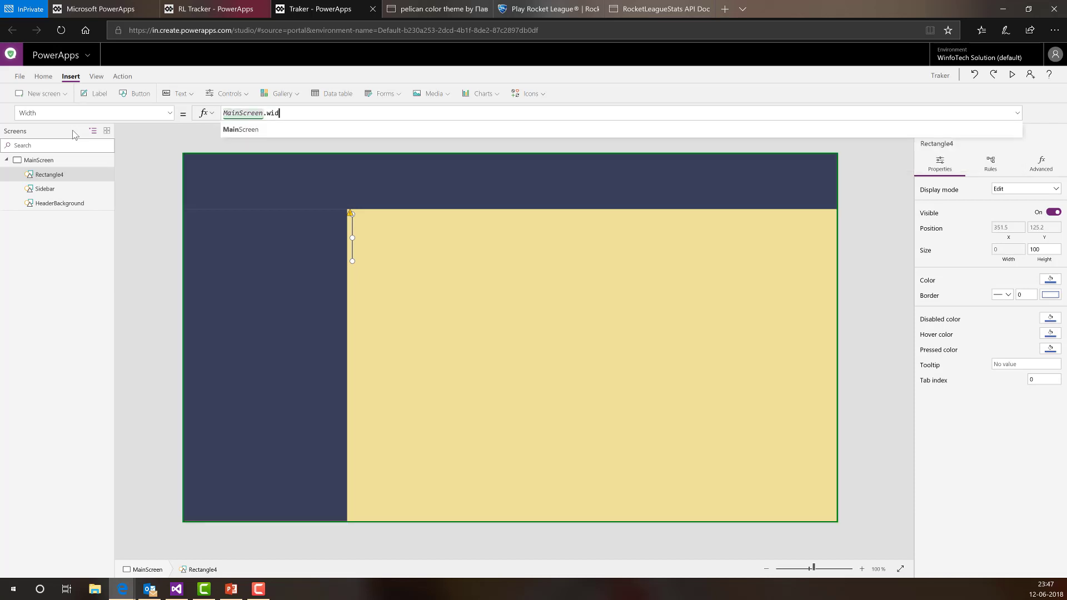
text( - )
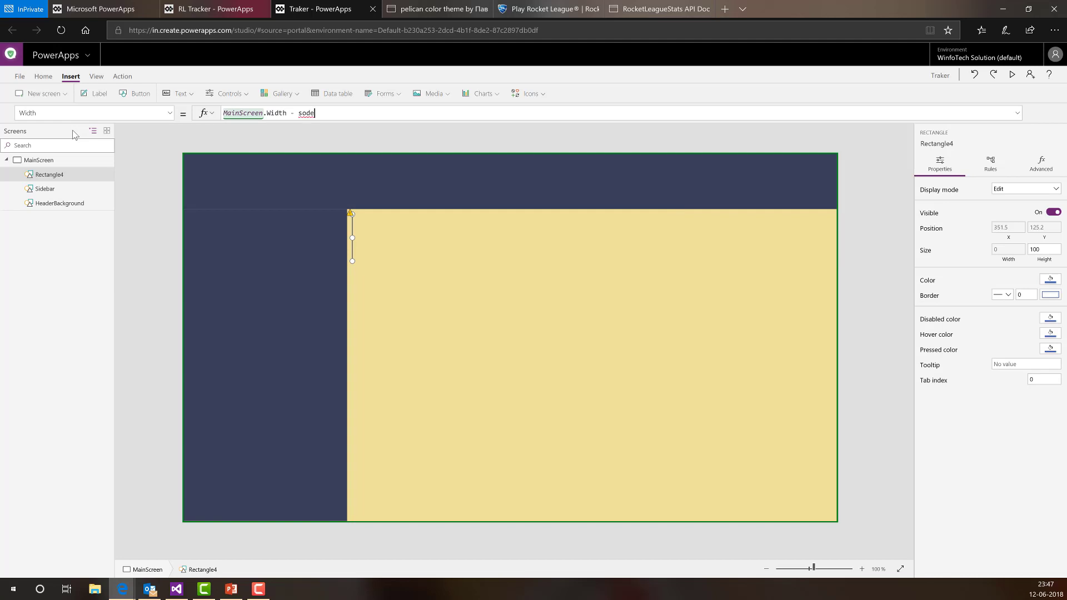
text(sideb)
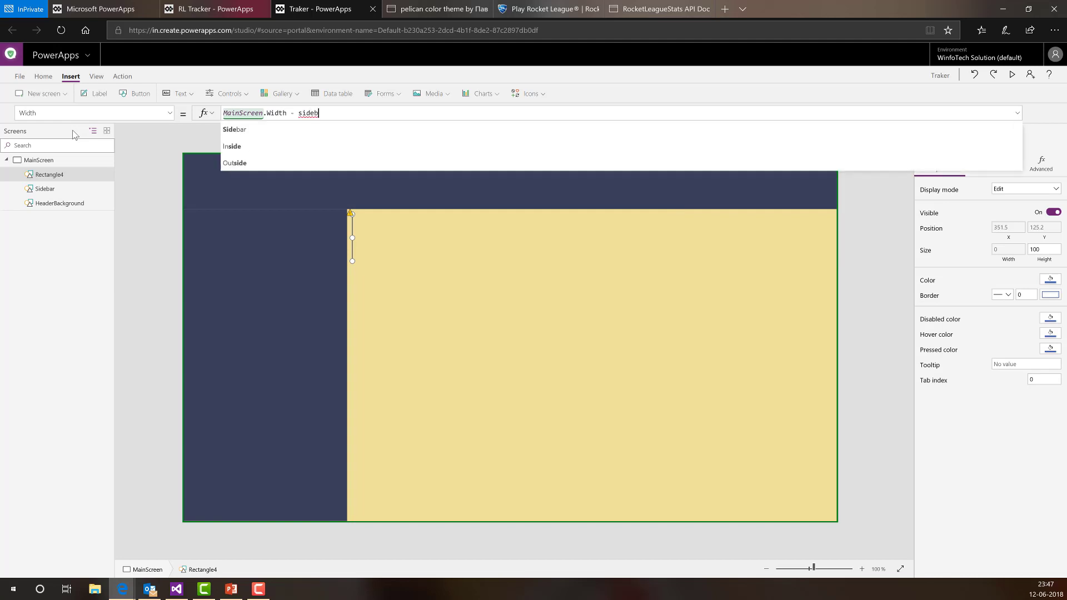
text(ar.wid)
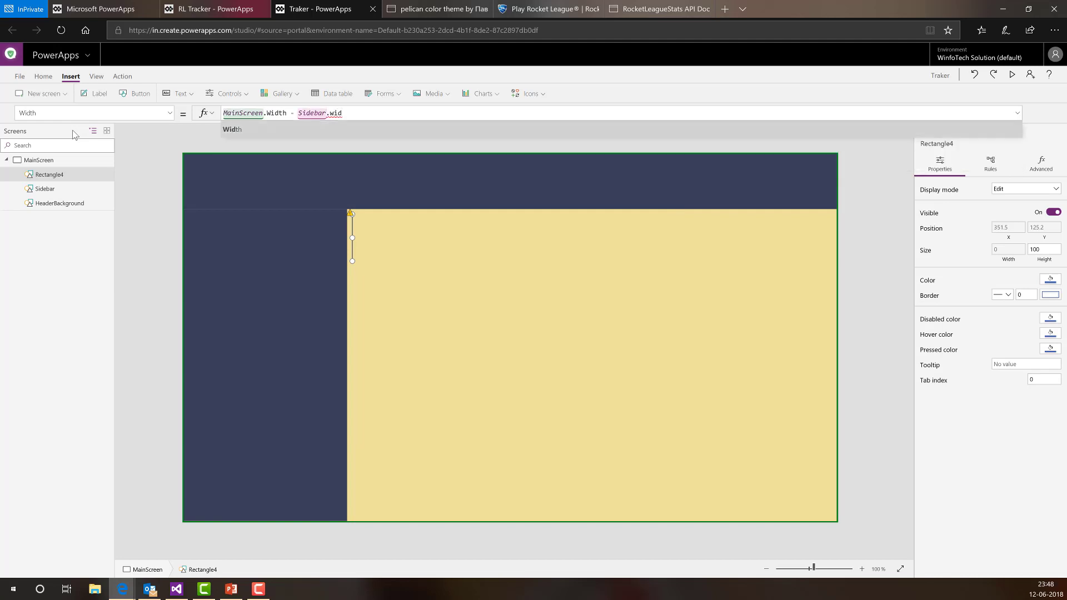
text(th - )
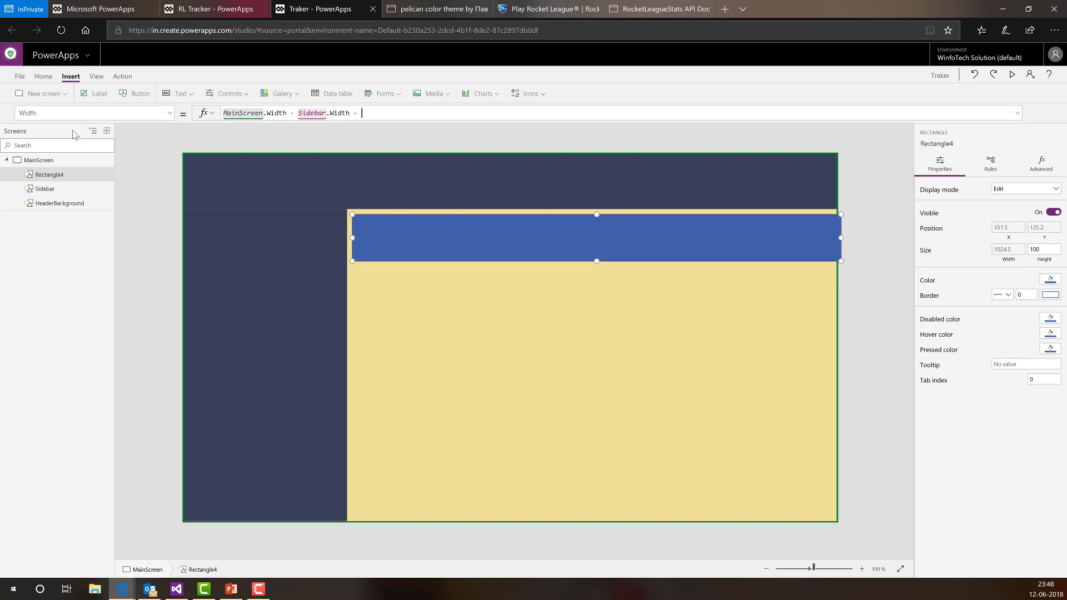
text(10)
key(BackSpace)
click(1045, 267)
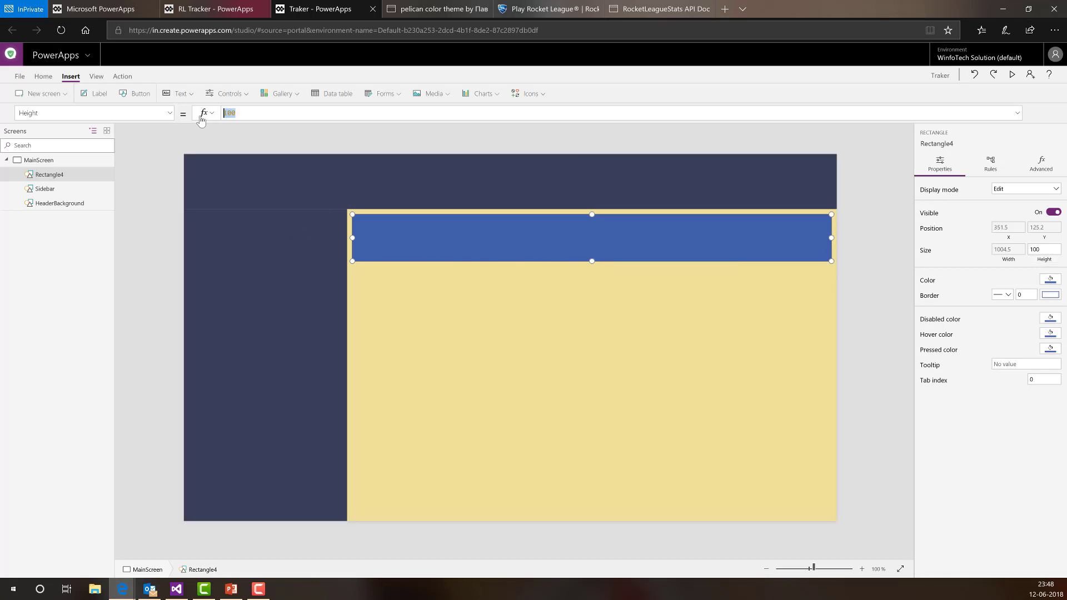
text(MainScreen)
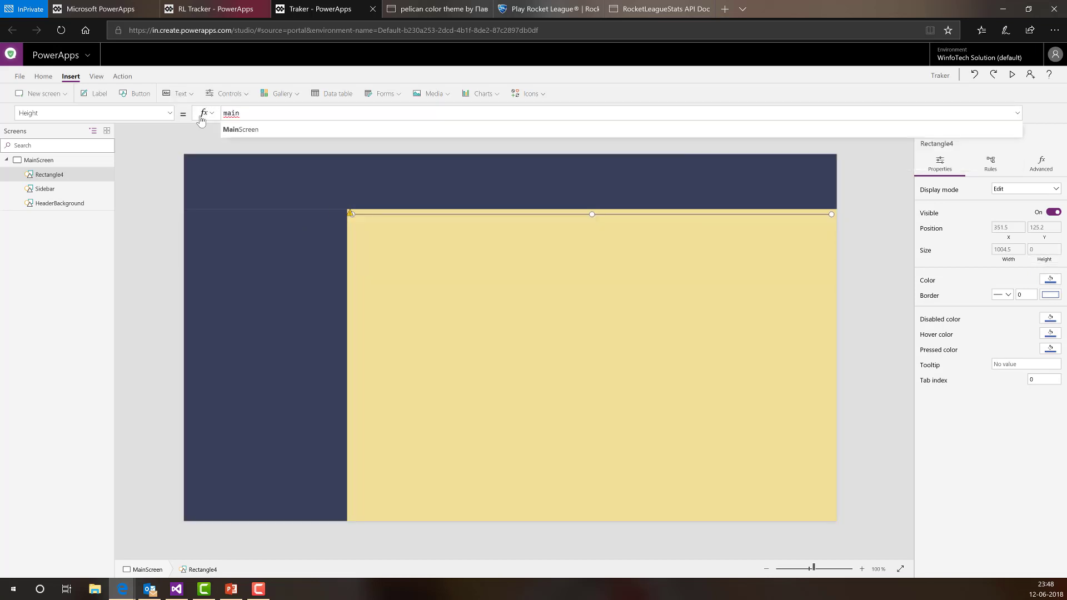
text(.Height)
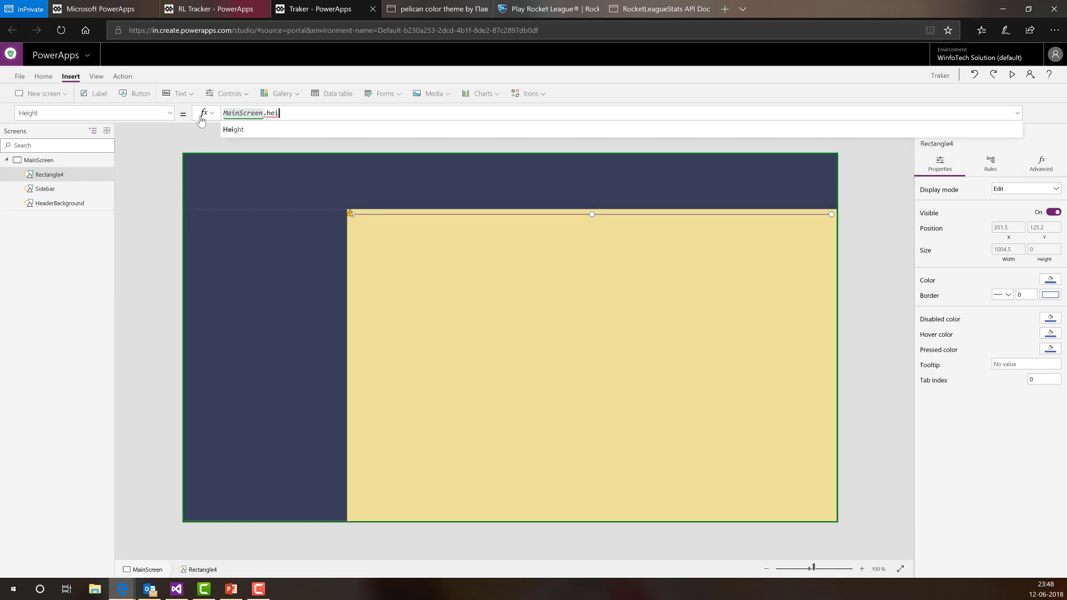
text( - hea)
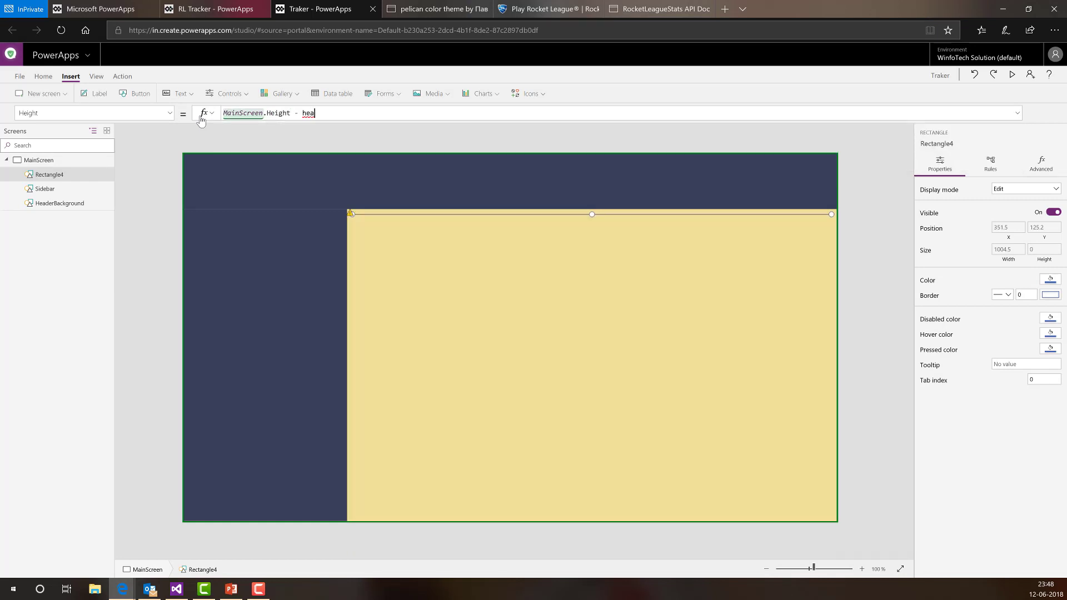
text(derBackground.hei)
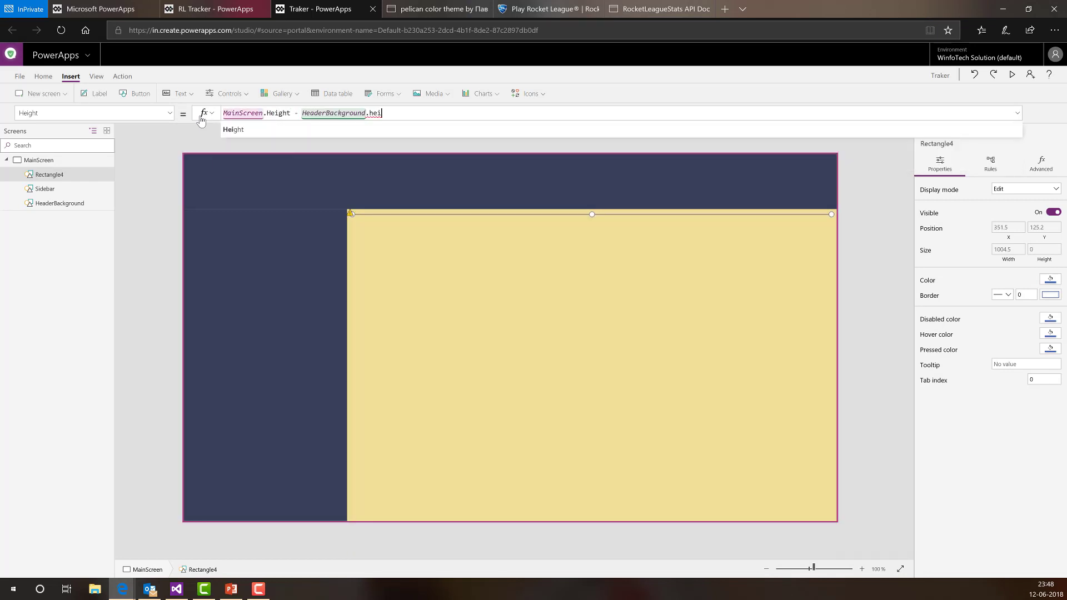
key(Tab)
text(- )
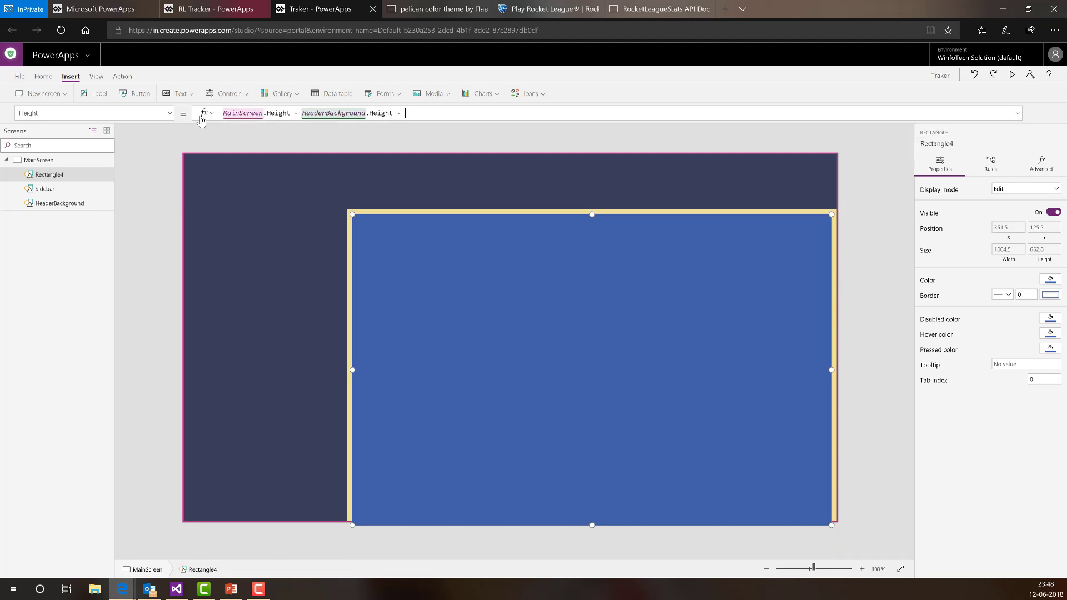
text(20)
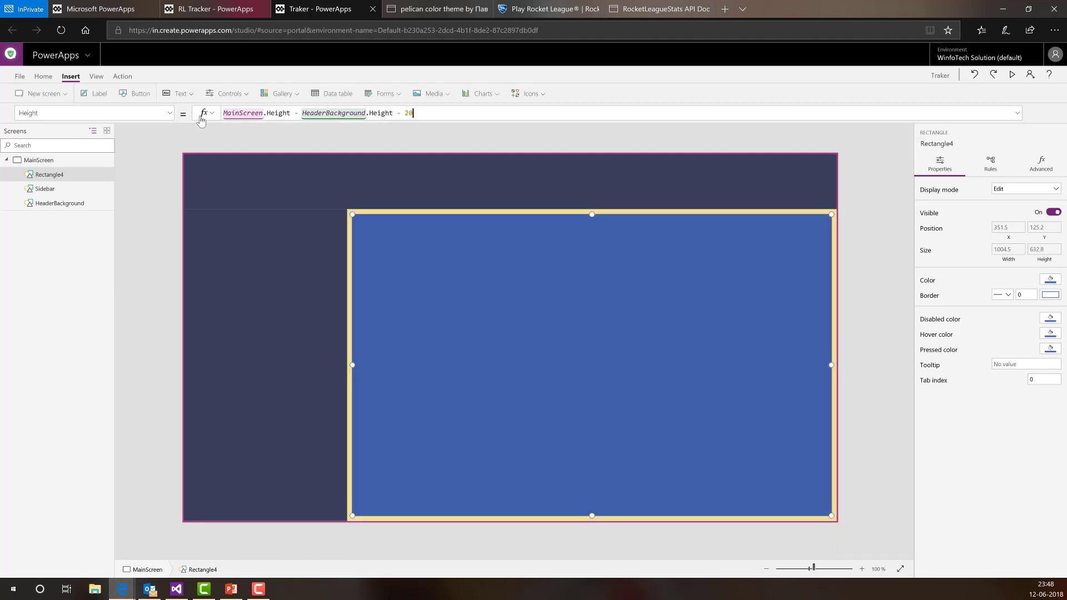
click(889, 366)
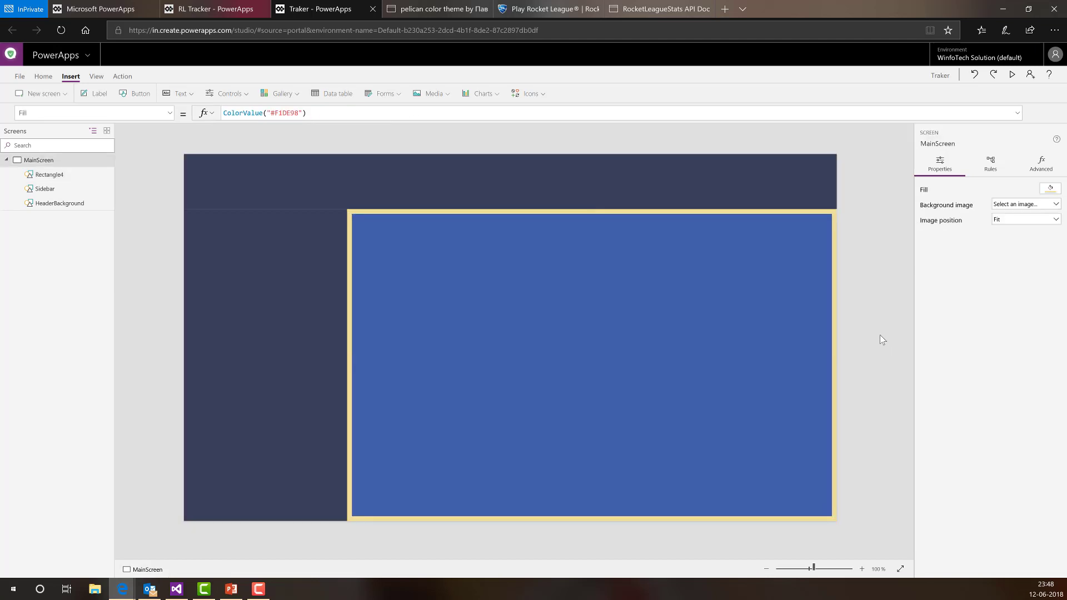
- Set the rectangle's Fill formula to White
click(717, 331)
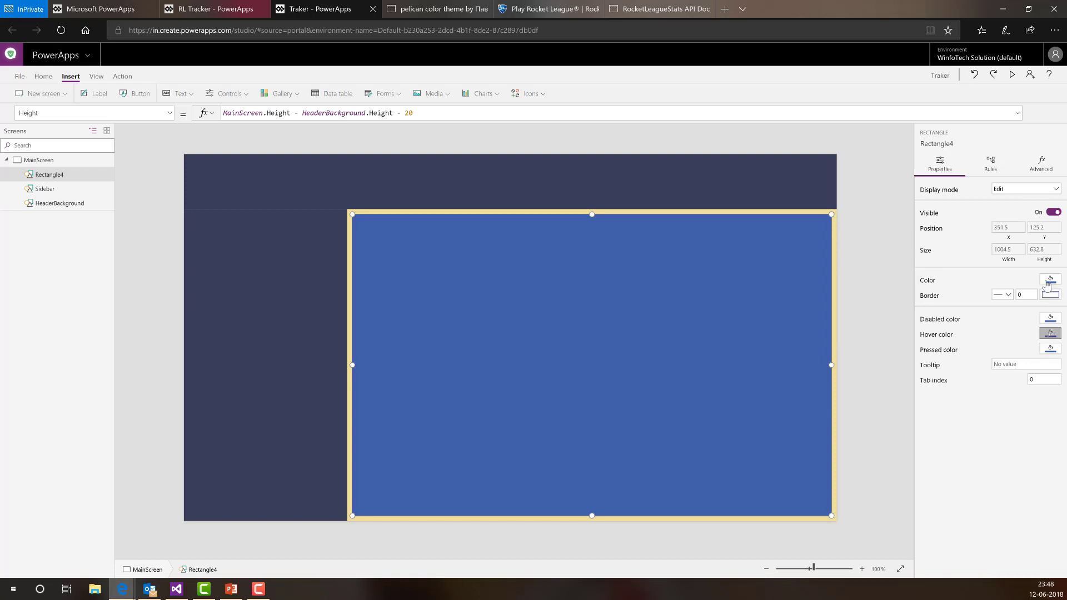
click(927, 280)
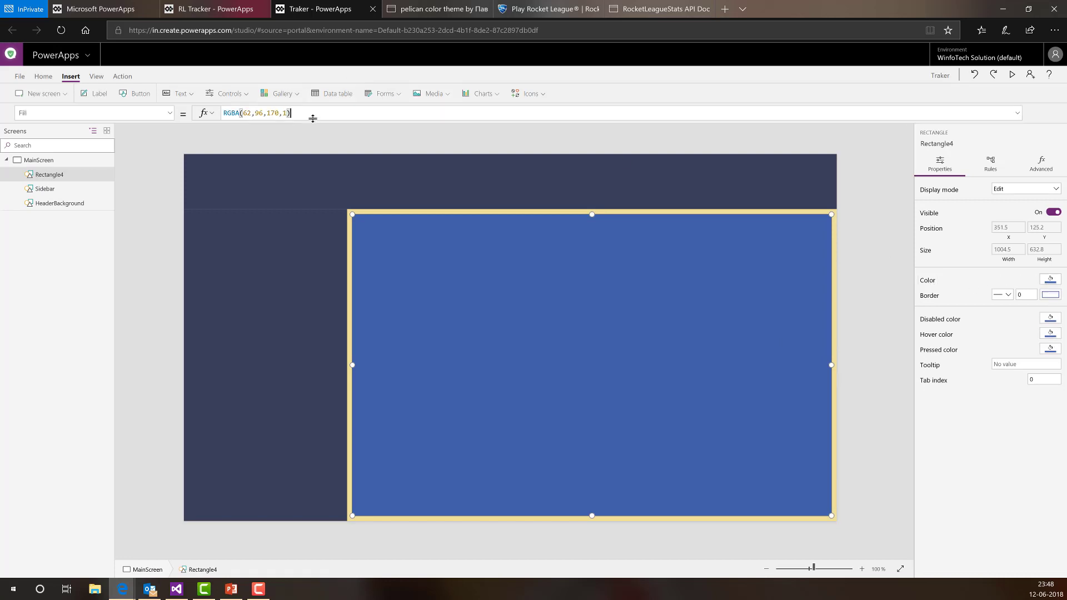
drag(304, 113, 204, 114)
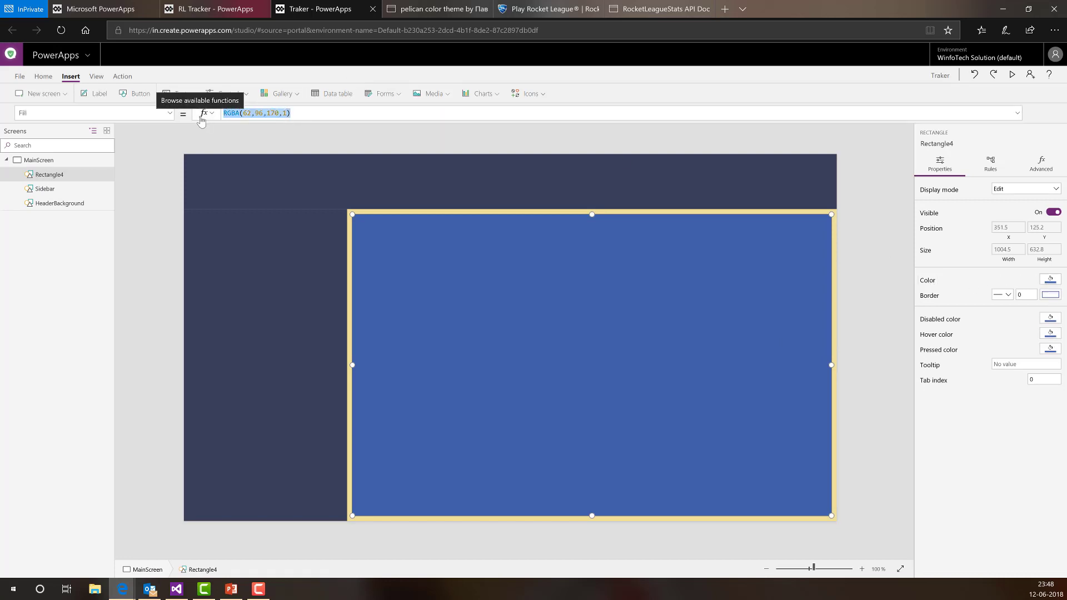
text(White)
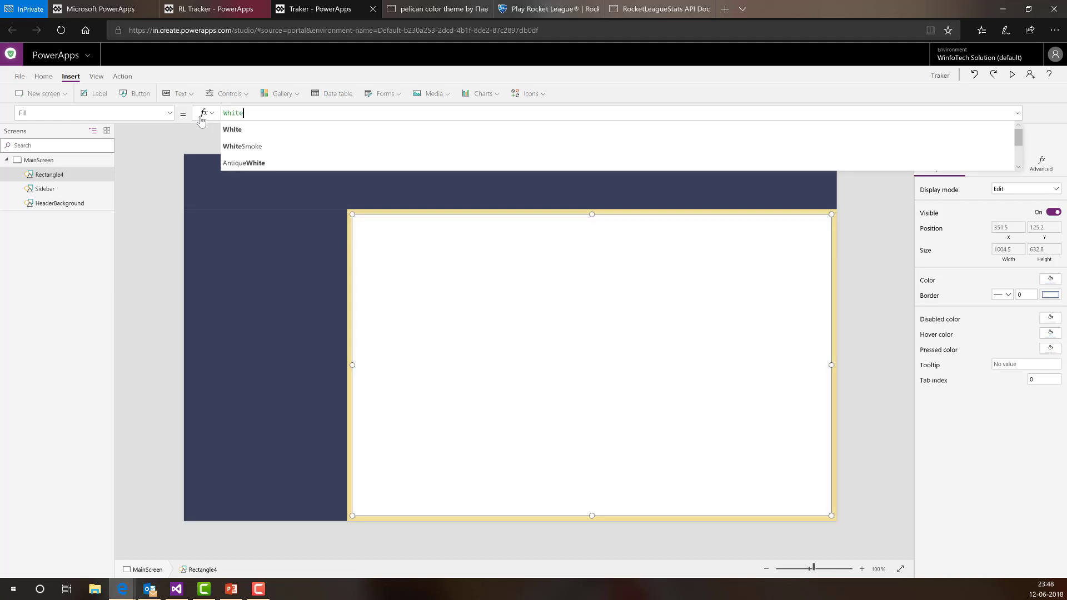
key(Down)
key(Return)
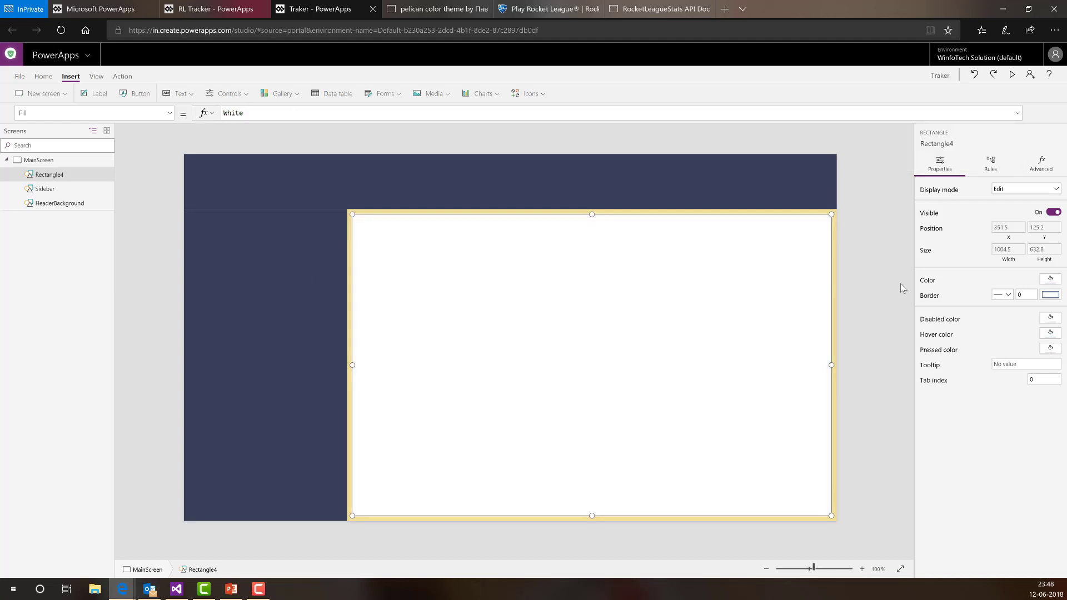
- Set the rectangle's Display mode to View
click(793, 345)
click(574, 291)
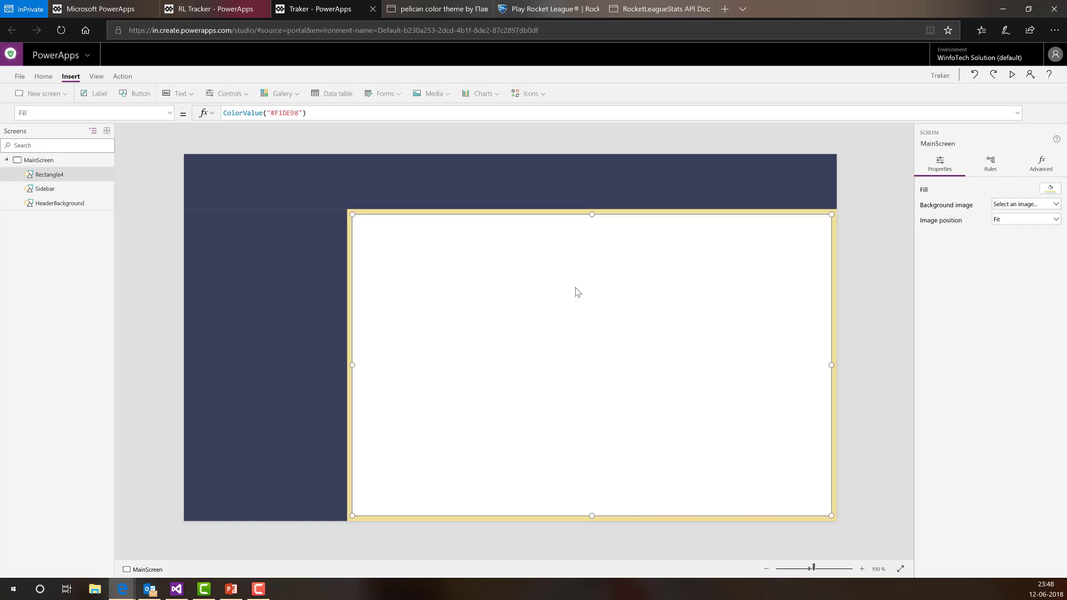
click(110, 113)
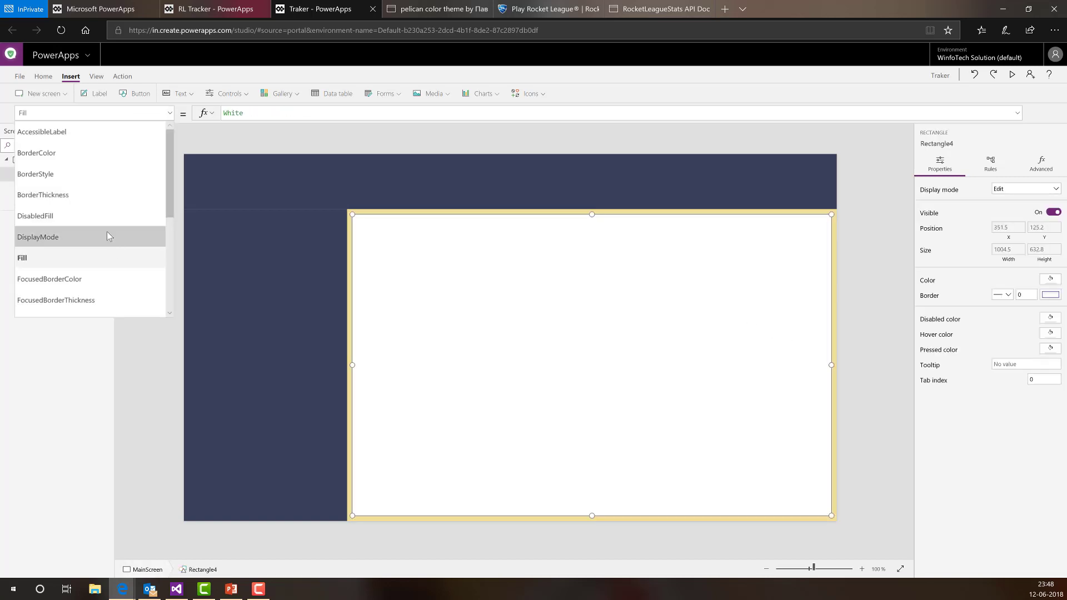
scroll(103, 223, down, 2)
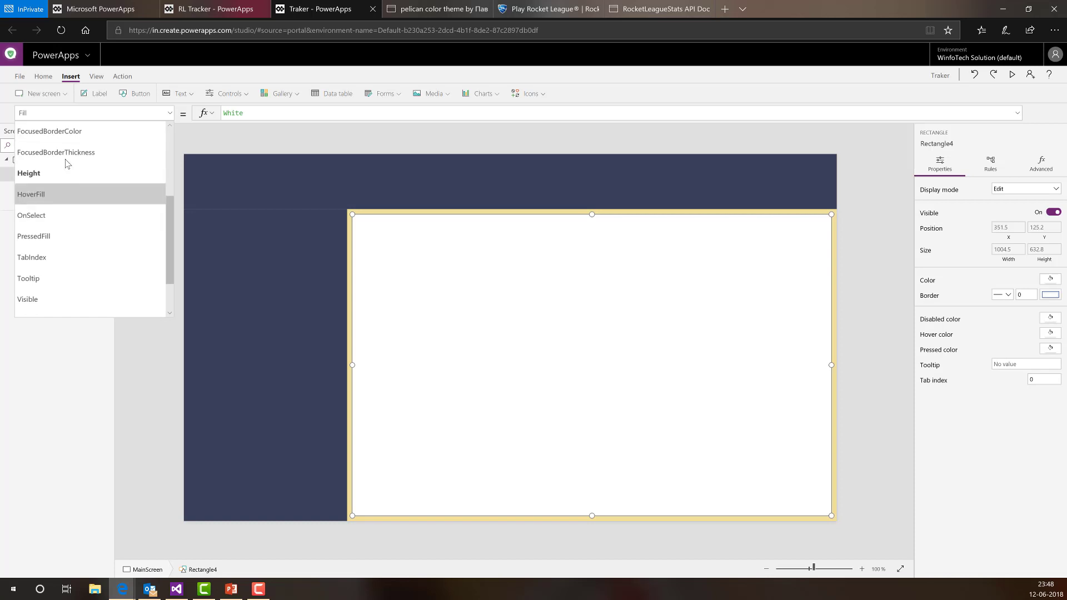
click(84, 150)
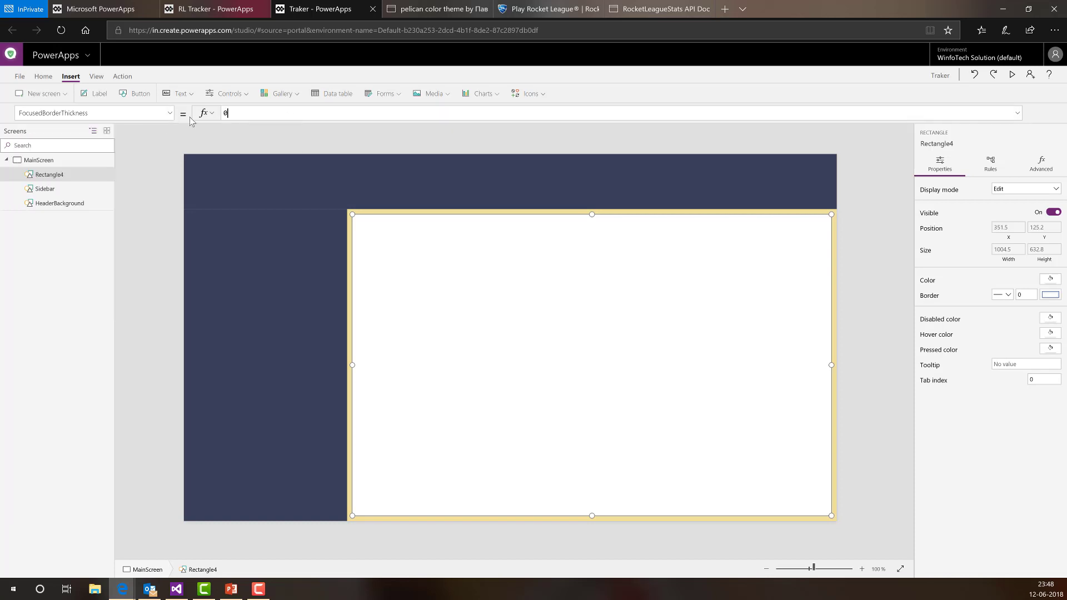
click(1015, 189)
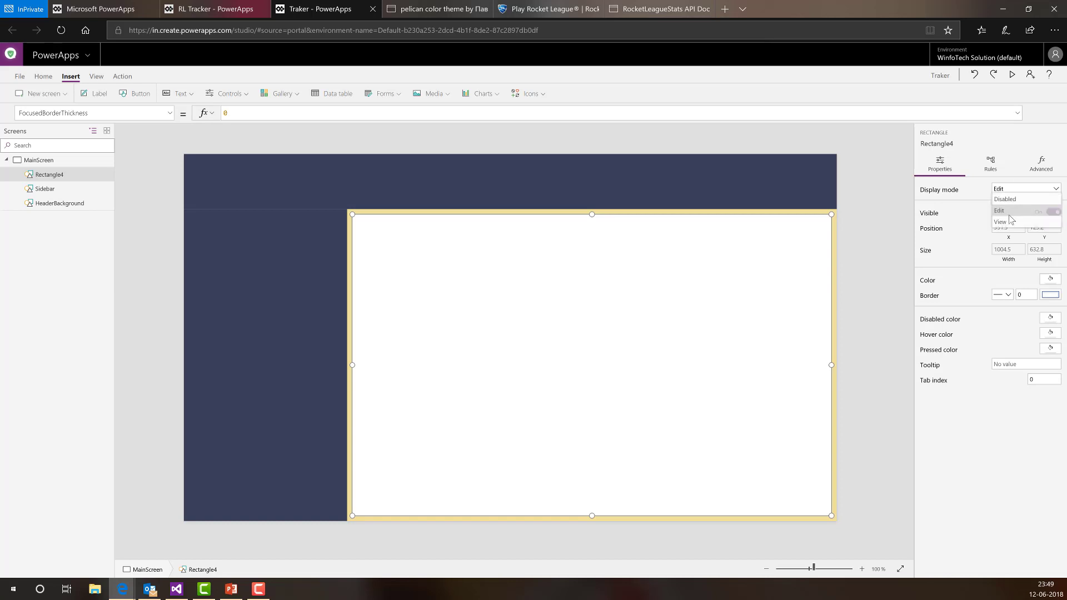
click(1005, 222)
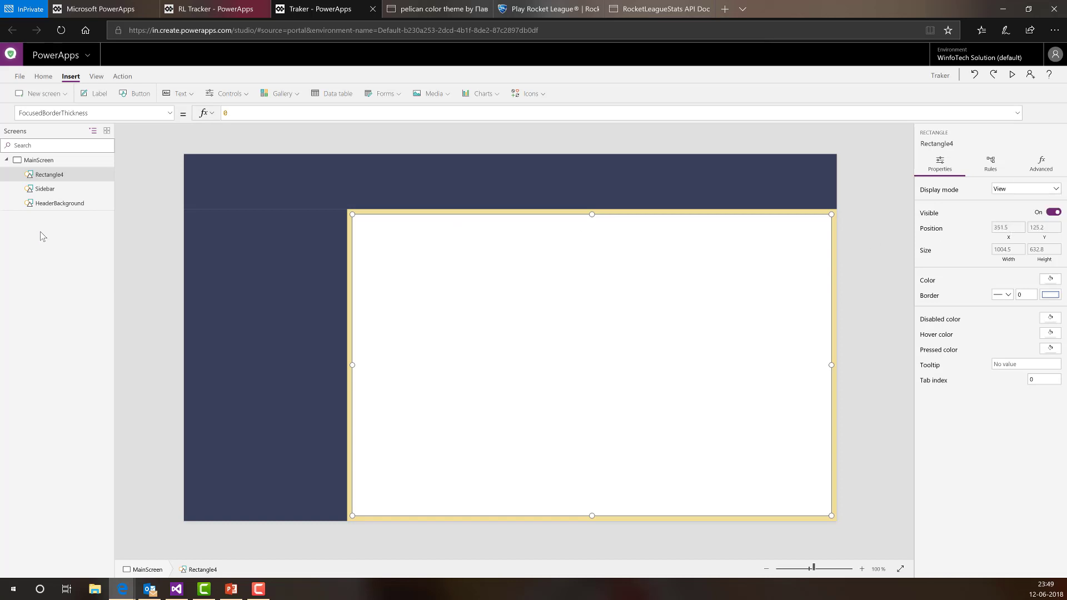
- Rename Rectangle4 to MainContainer in the tree view
double_click(50, 174)
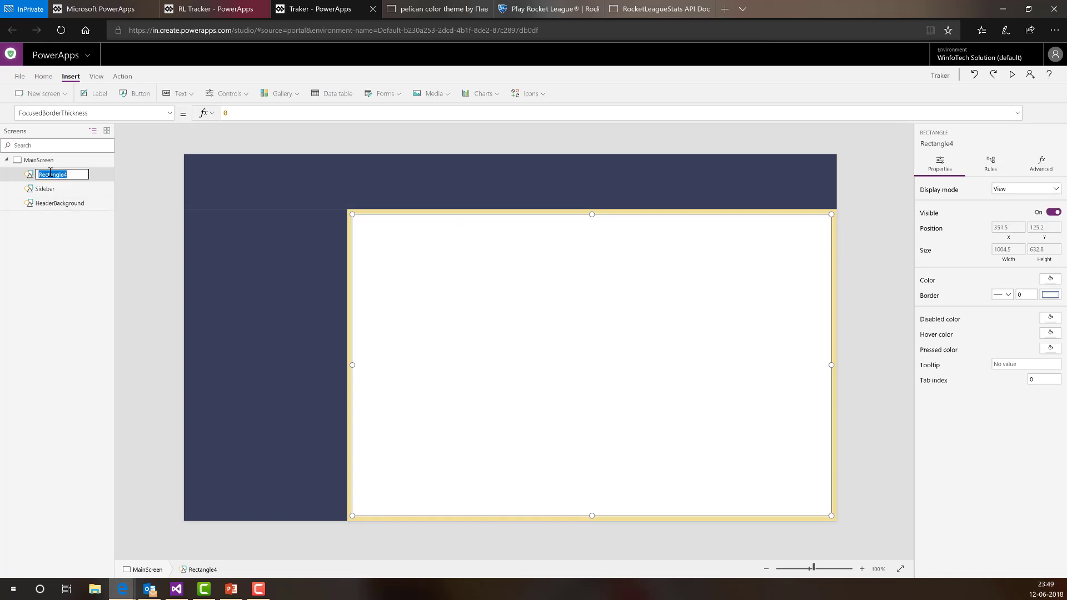
text(MainContainer)
key(Return)
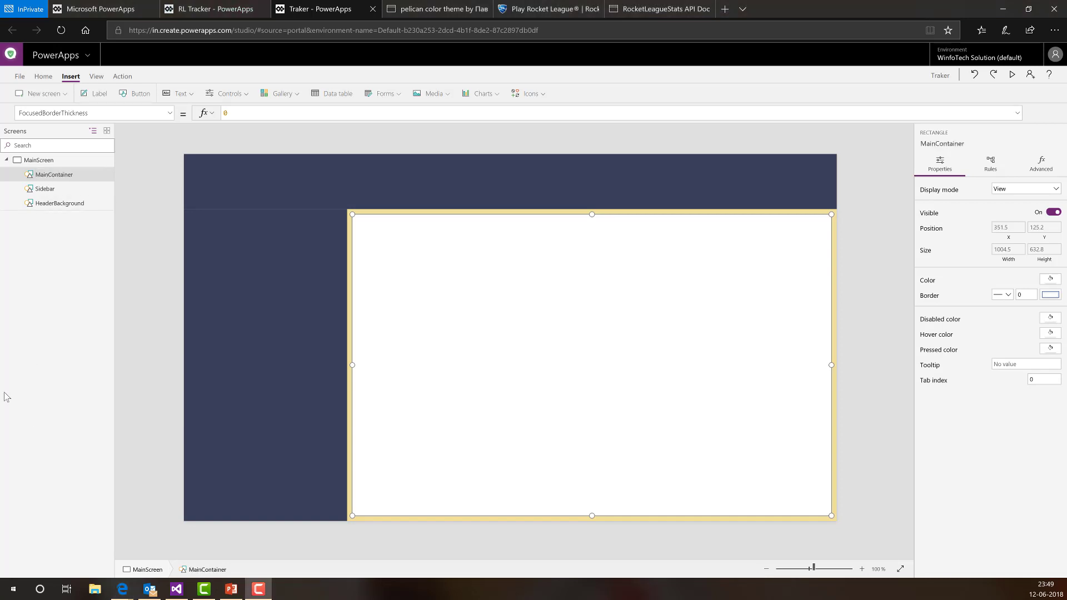
- Insert a label and set its X formula to HeaderBackground.X + 20
click(92, 95)
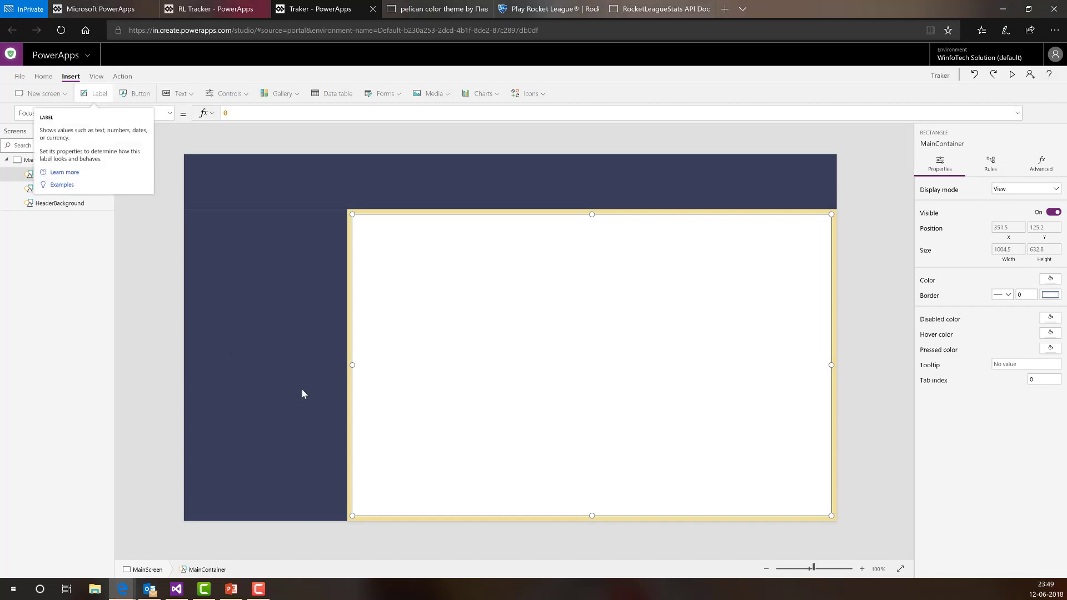
click(225, 186)
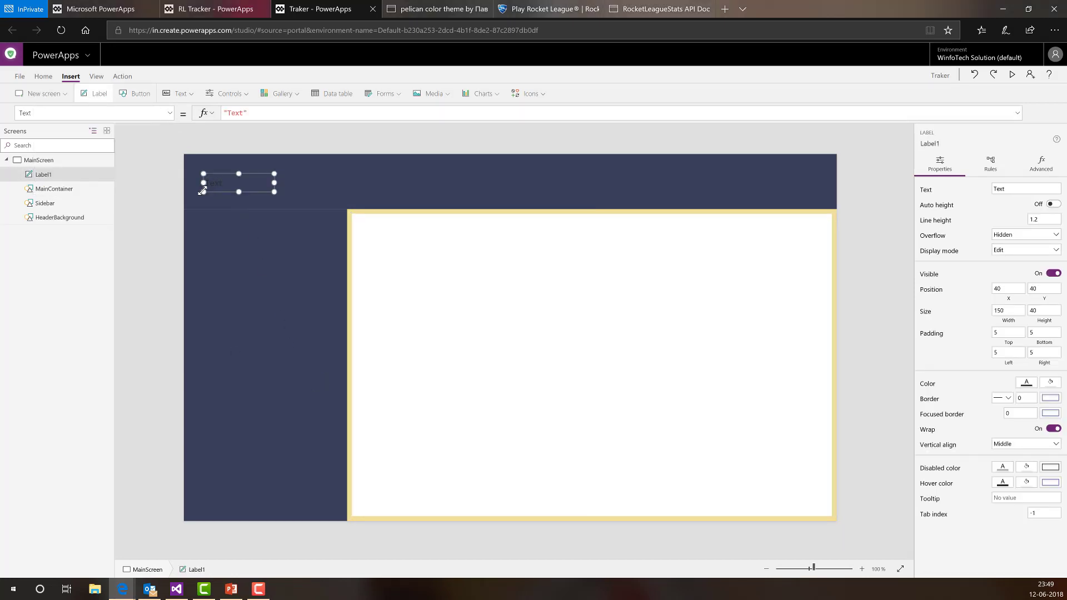
click(1008, 289)
click(247, 112)
key(ctrl+a)
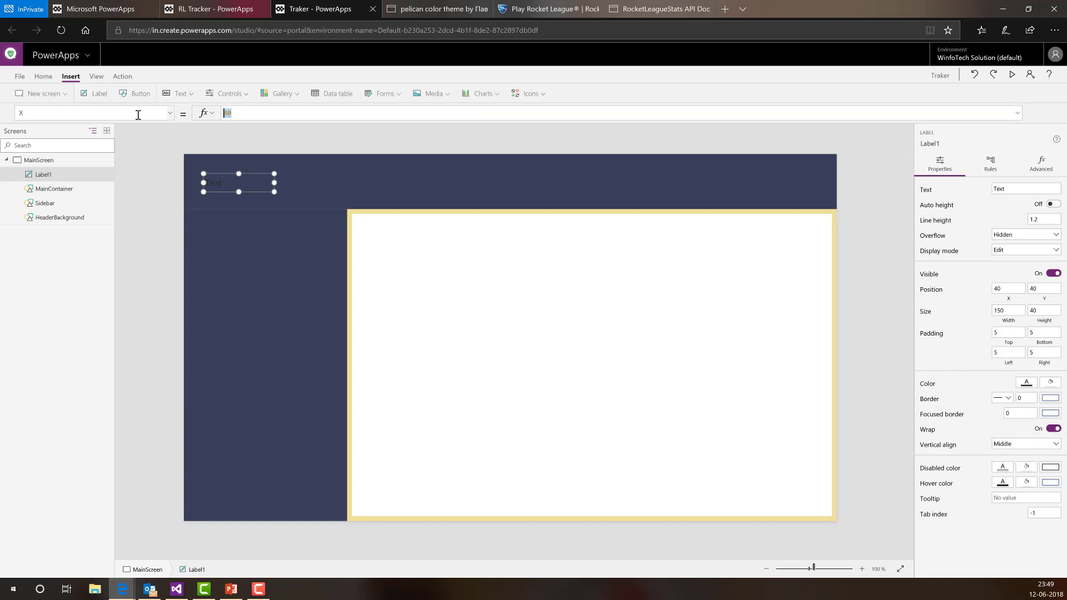
text(Mai)
key(BackSpace)
key(BackSpace)
key(BackSpace)
text(HeaderBackground)
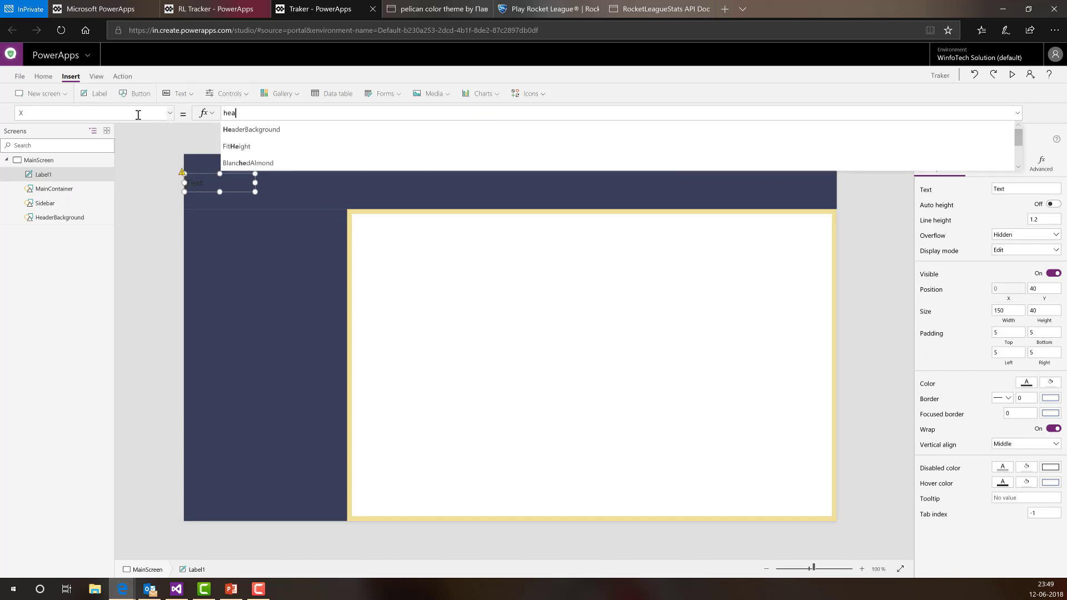
key(Tab)
text(.X)
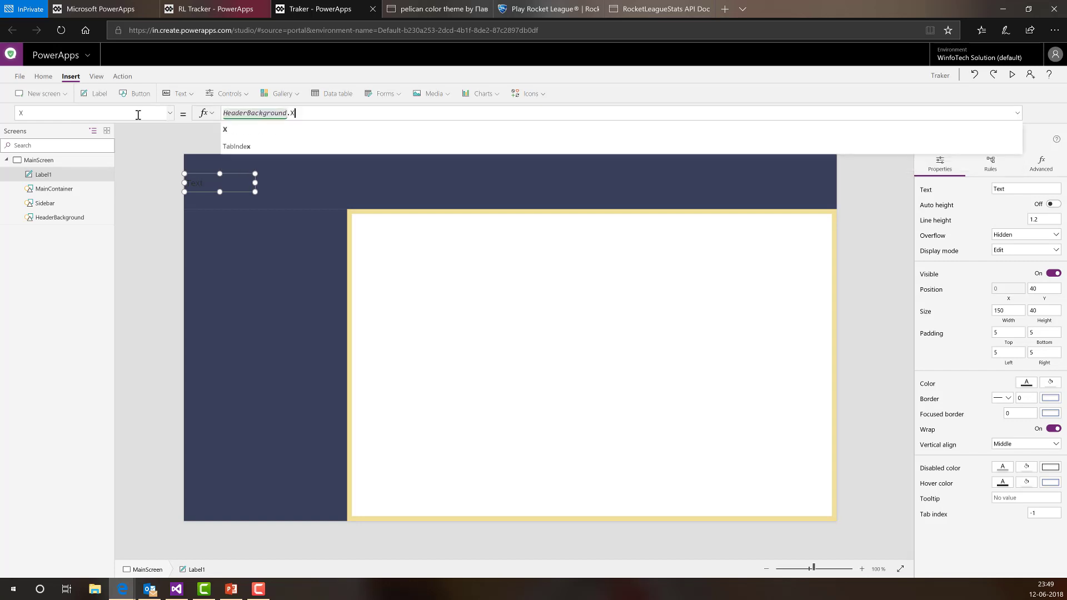
text( + 20)
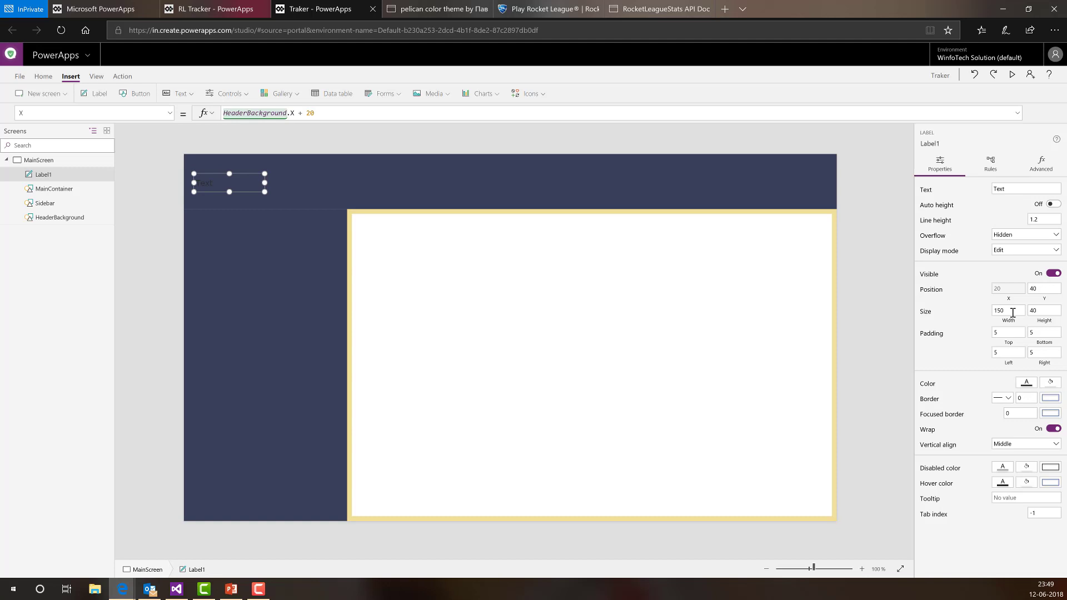
- Set the label's Y formula to HeaderBackground.Height/2 - Label1.Height/2
click(1044, 289)
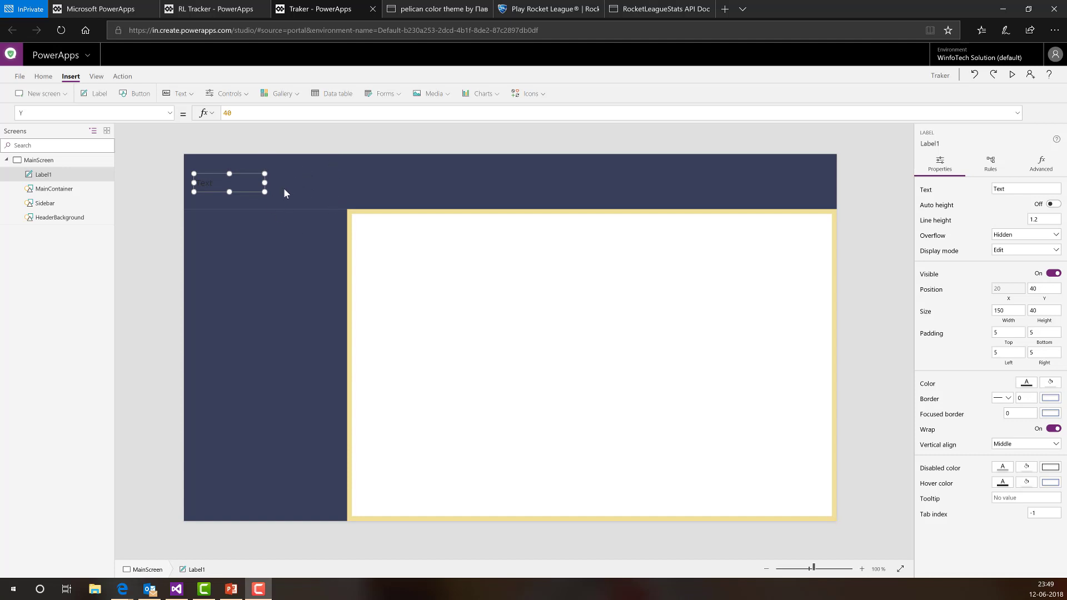
click(1044, 298)
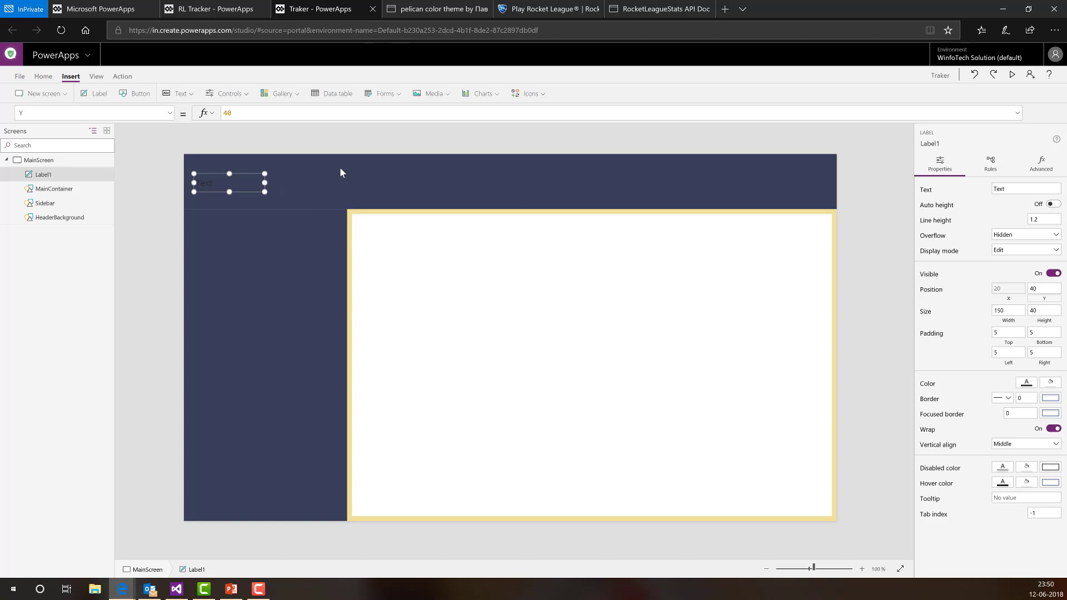
drag(246, 115, 150, 115)
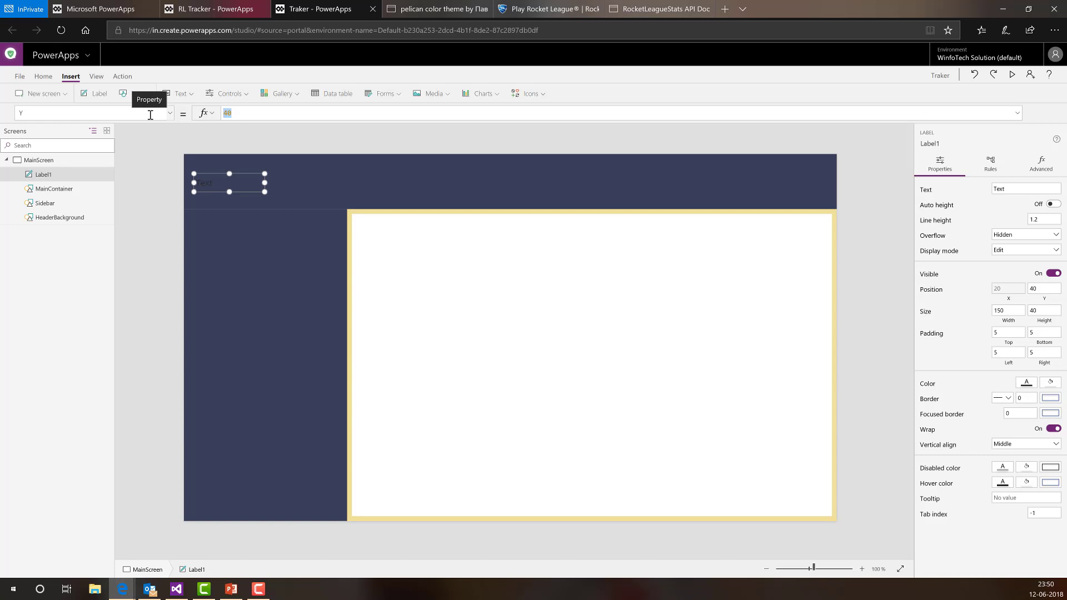
text(HeaderBackground.)
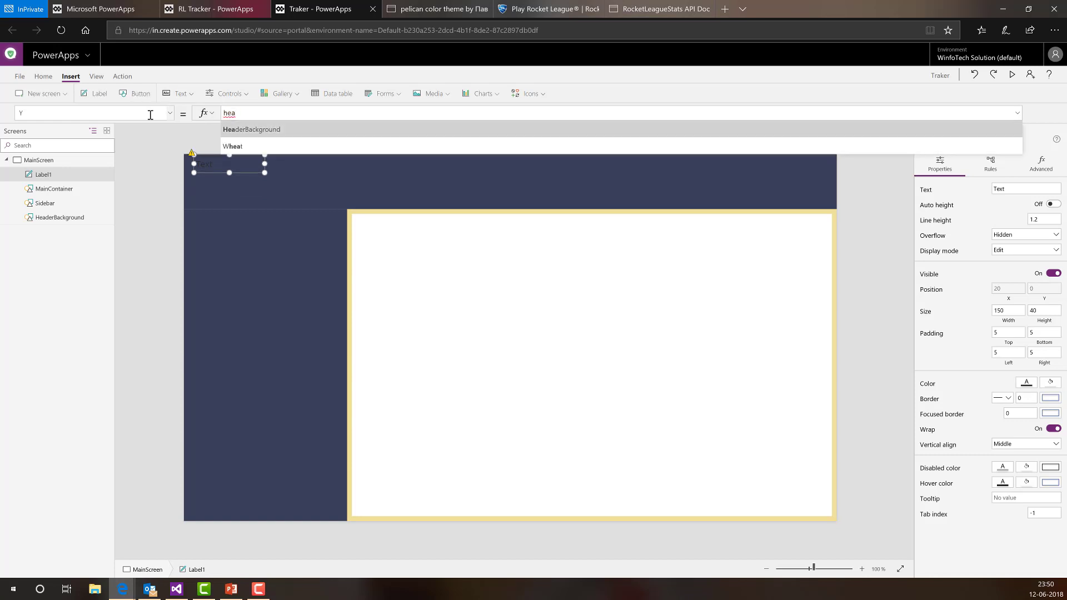
text(Height)
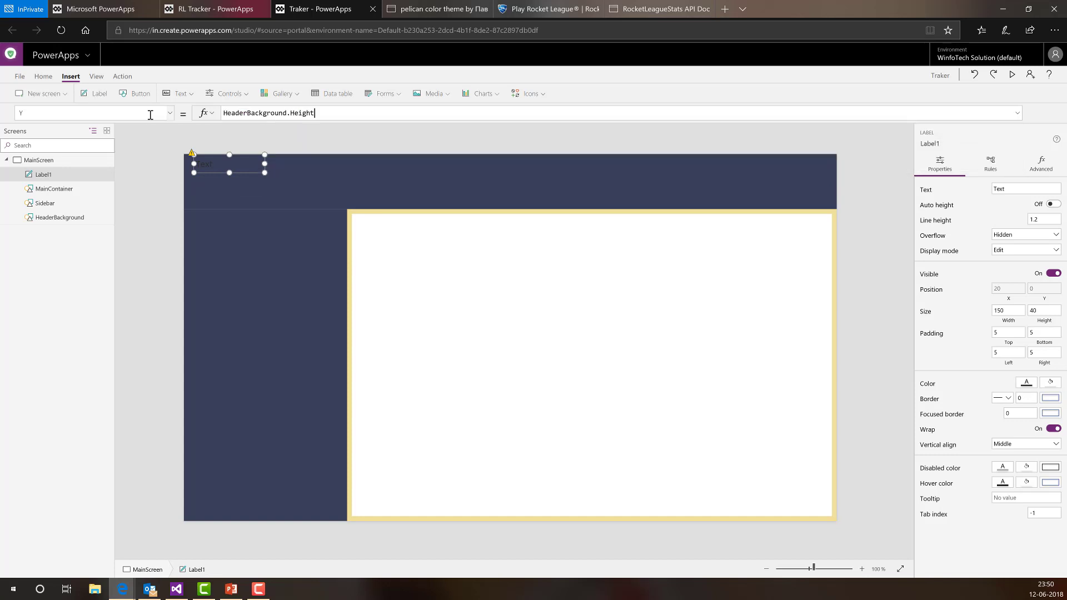
text(/2)
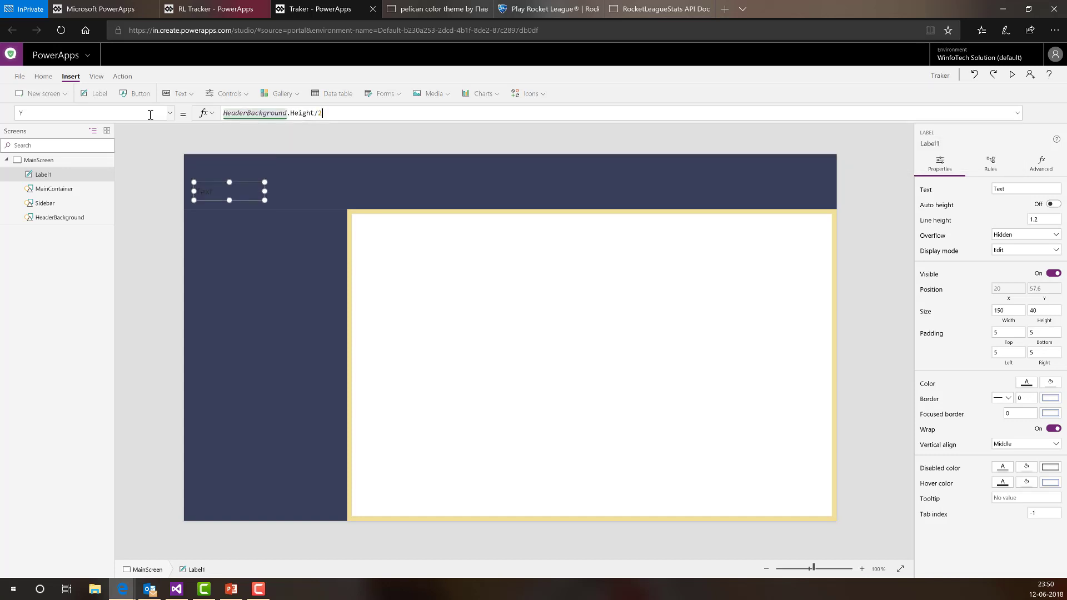
text( - lab)
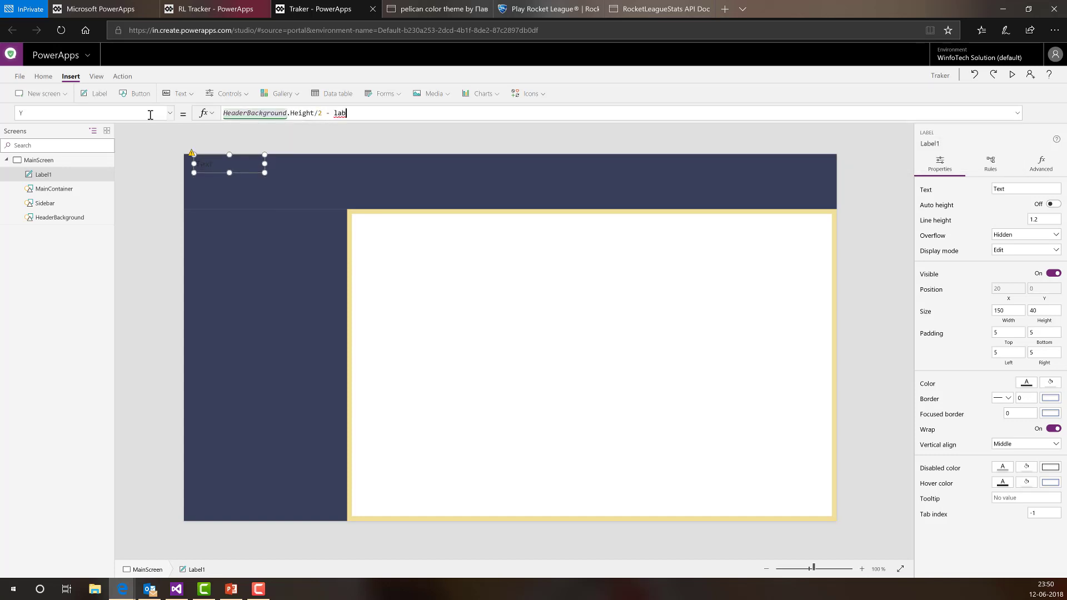
text(lel1)
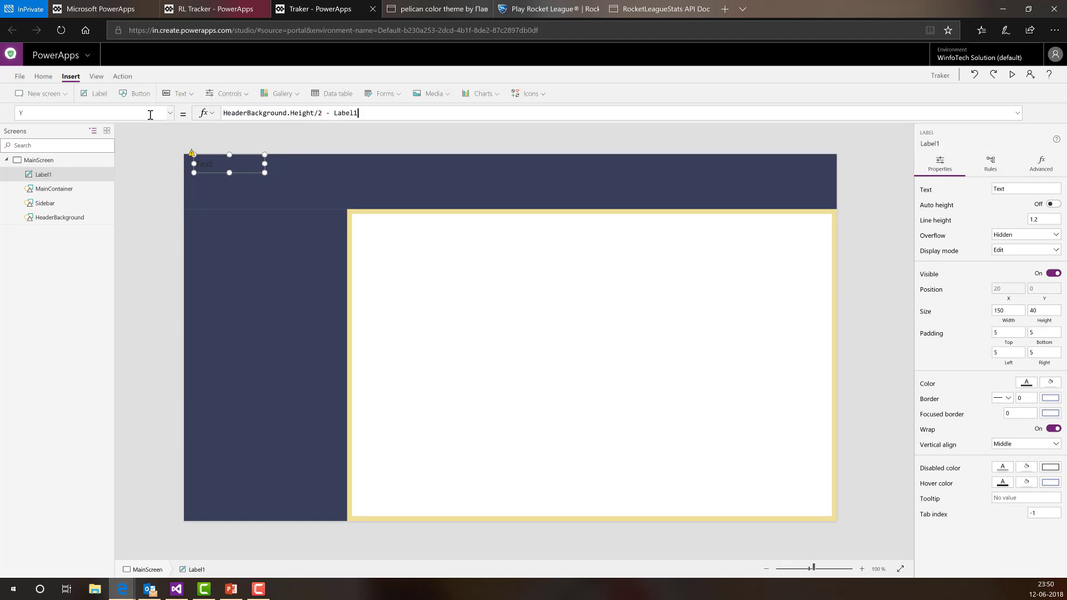
text(.height/2)
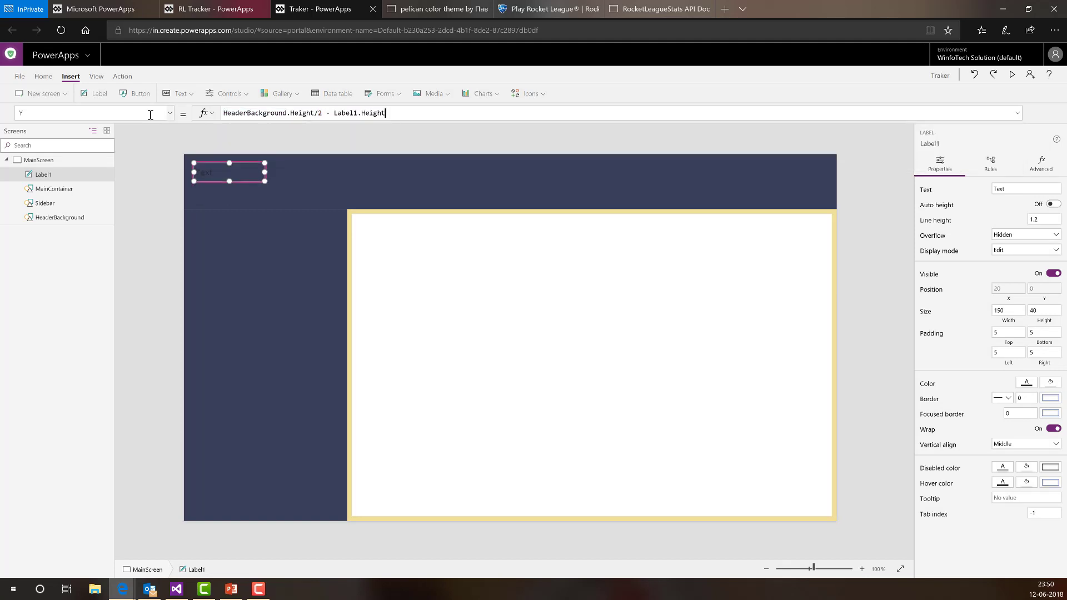
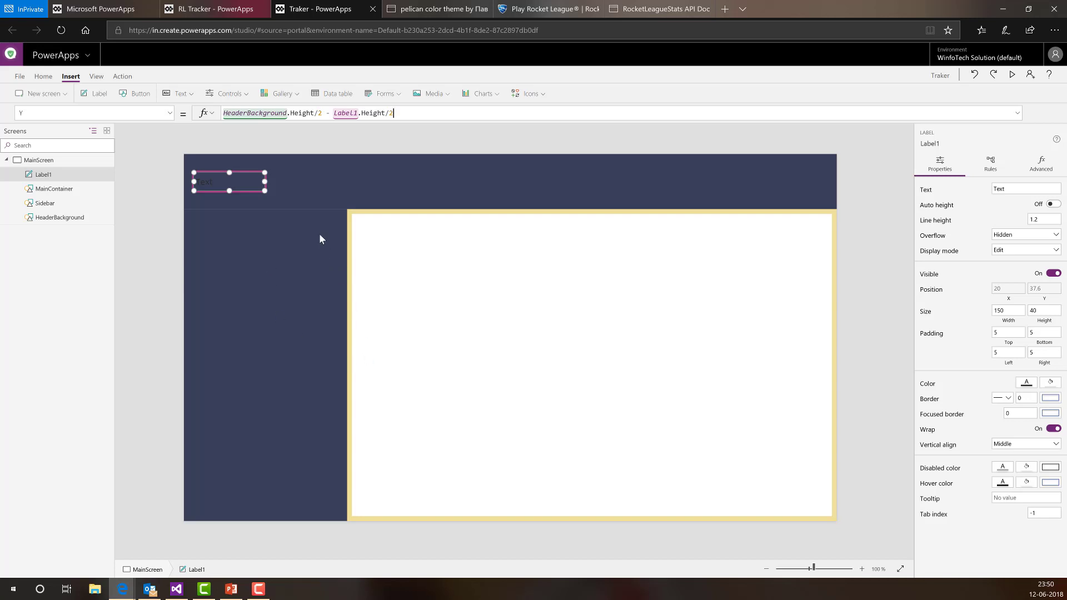
- Rename Label1 to AppTitle in the tree view
double_click(50, 177)
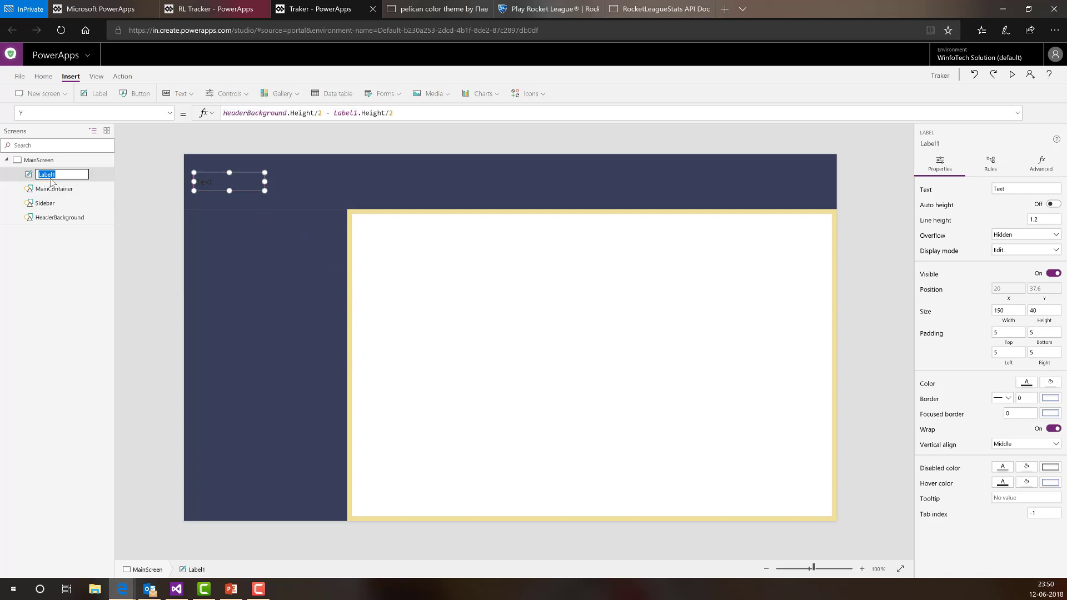
text(TitleAll)
key(Return)
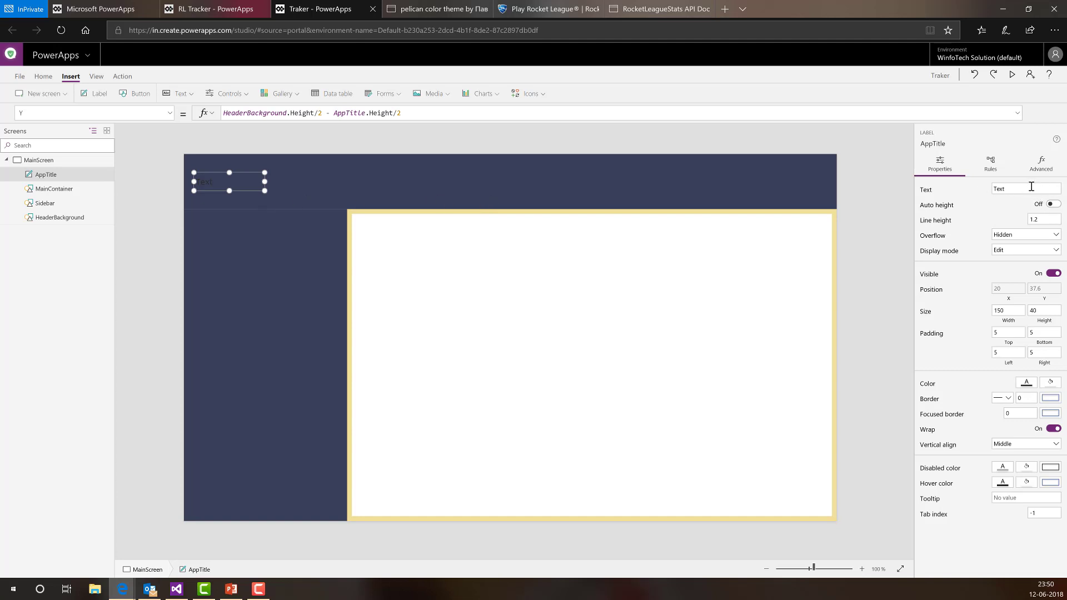
- Make the label read 'RL Tracker' and set its display mode to View
key(Tab)
text(RL Tracker)
click(1012, 251)
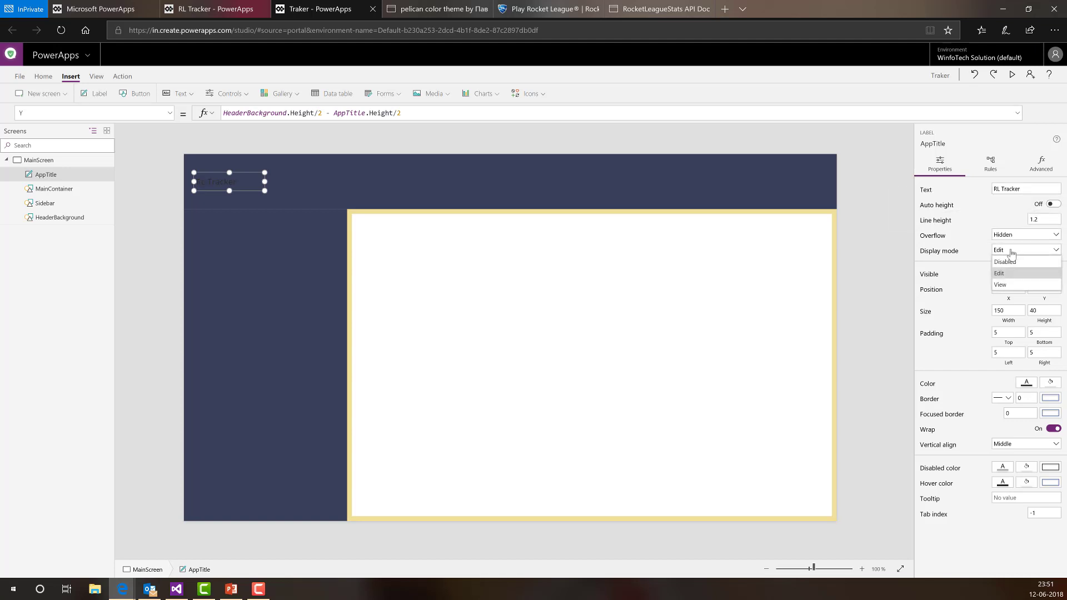
click(1007, 286)
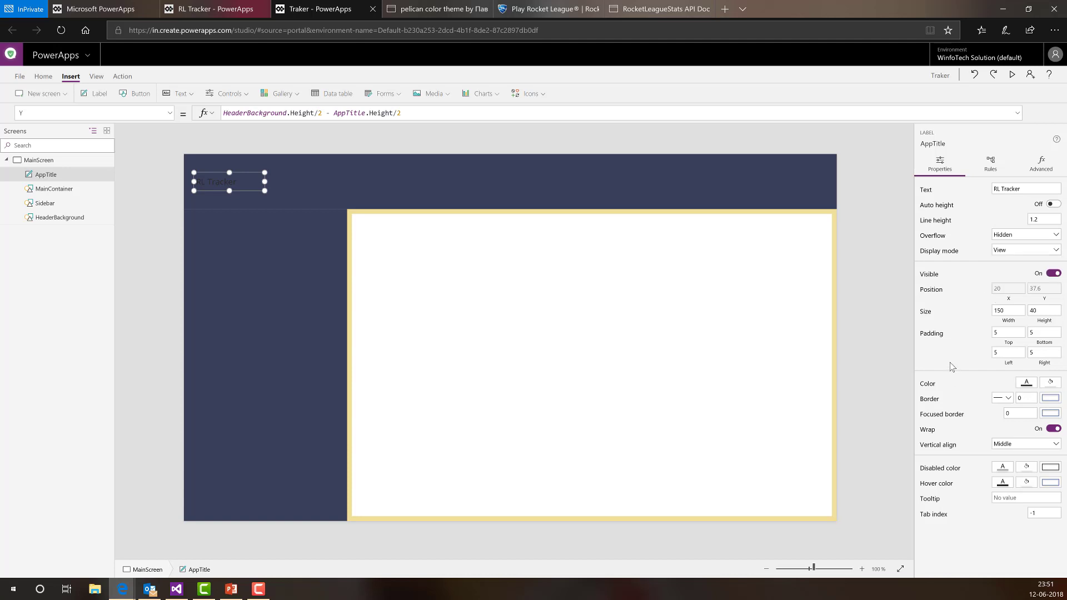
- Change the title's Font from Open Sans to Font.'Lato Black'
click(169, 113)
scroll(89, 184, down, 3)
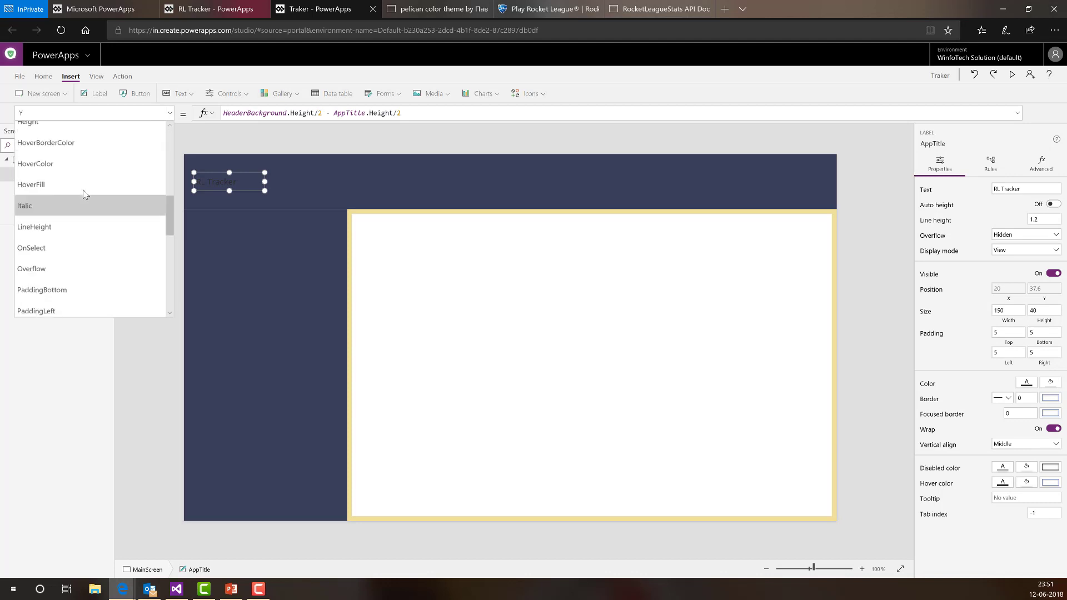
click(33, 144)
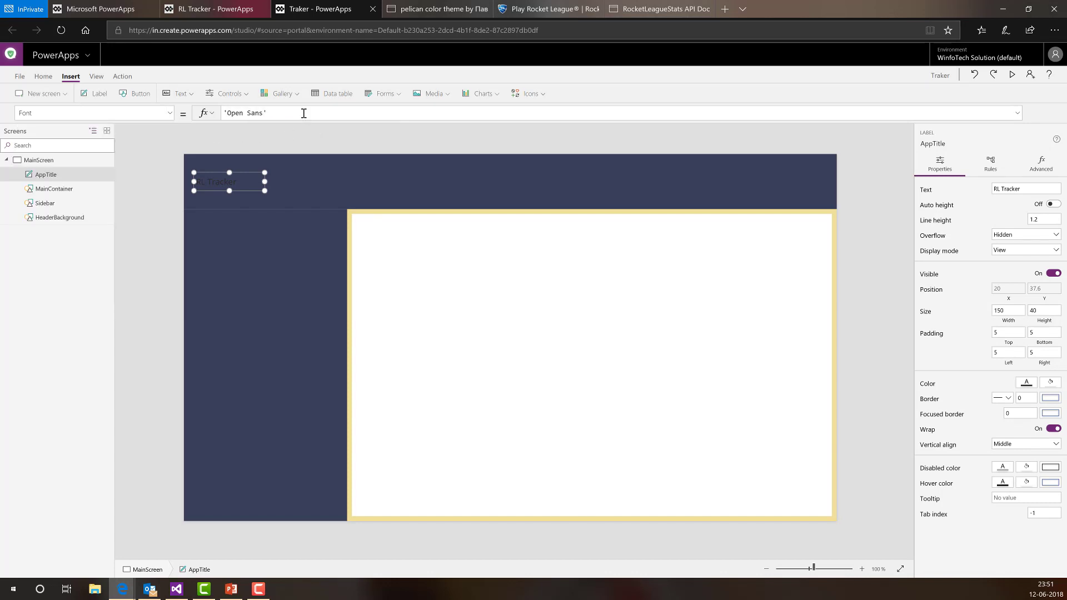
click(304, 113)
key(ctrl+shift+Left)
key(ctrl+shift+Left)
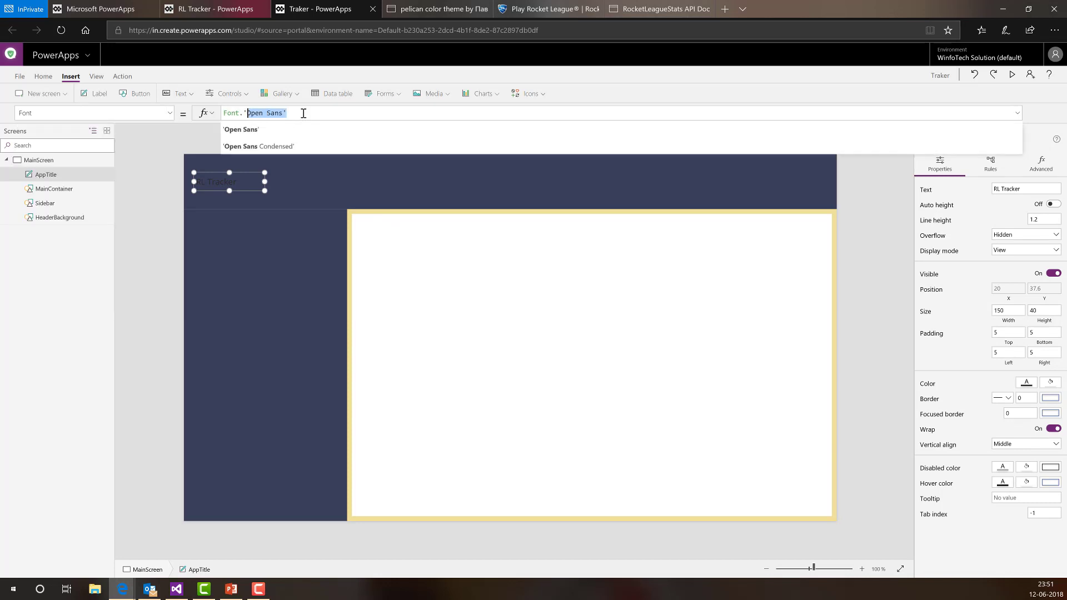
key(shift+Left)
key(BackSpace)
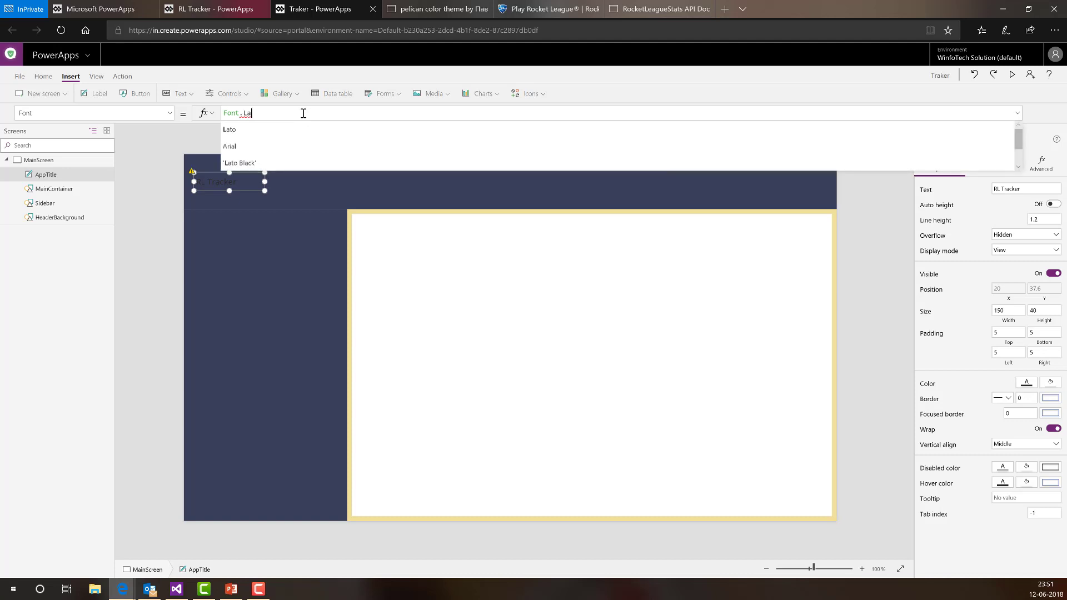
key(Down)
key(Return)
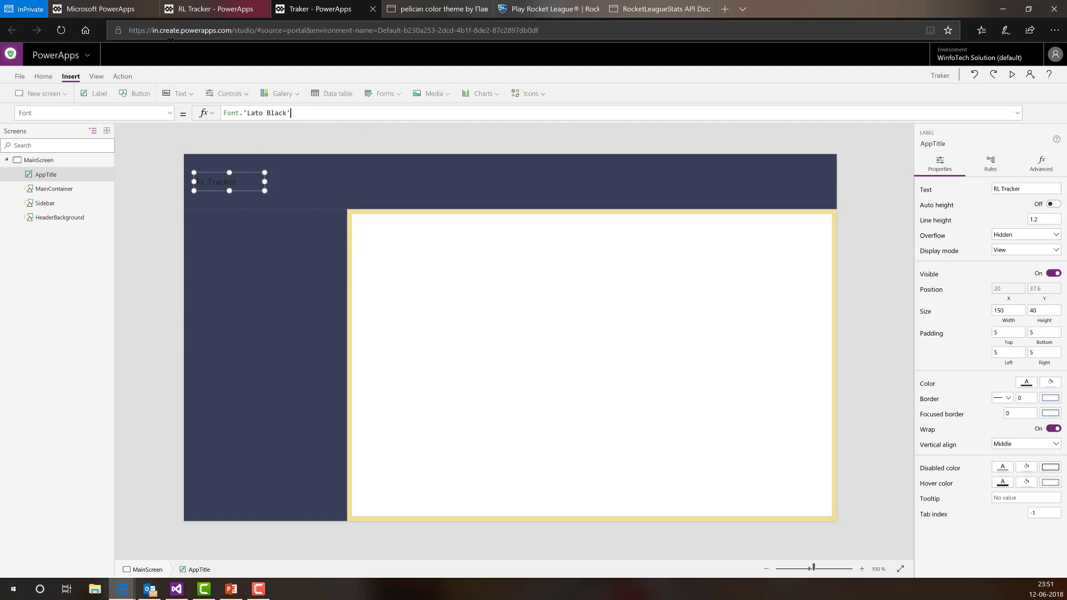
- Set the title's FontWeight to FontWeight.Bold
click(169, 114)
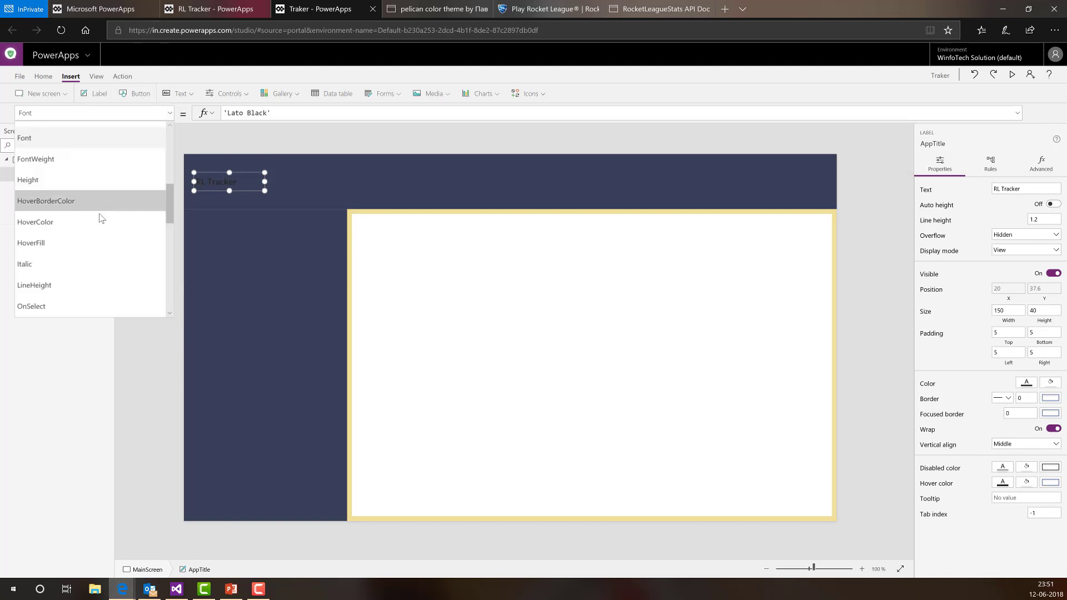
click(70, 162)
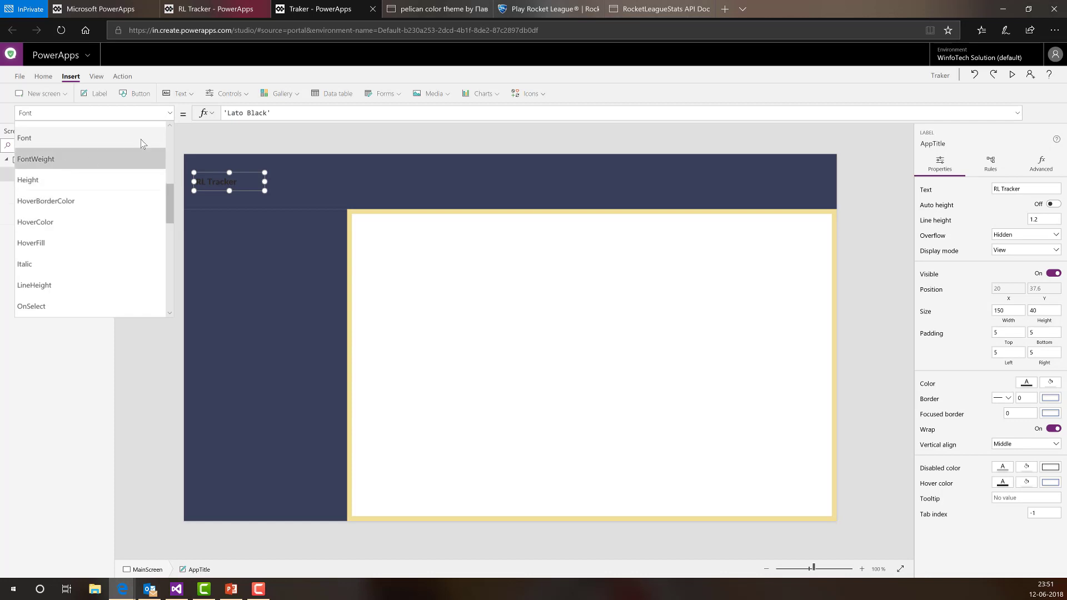
click(289, 114)
double_click(290, 113)
text(b)
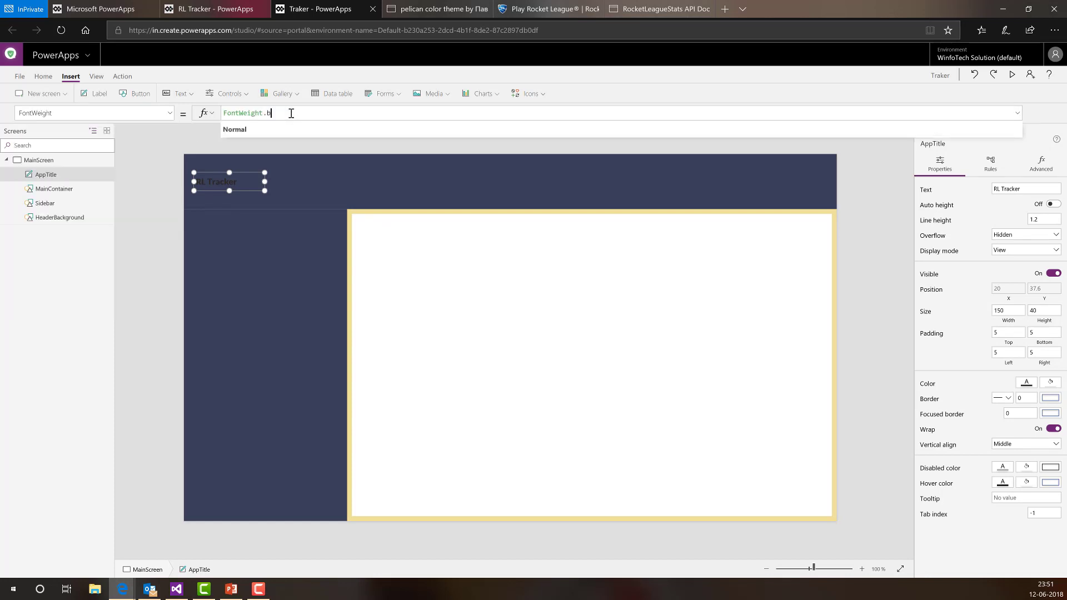
text(o)
key(Down)
key(Down)
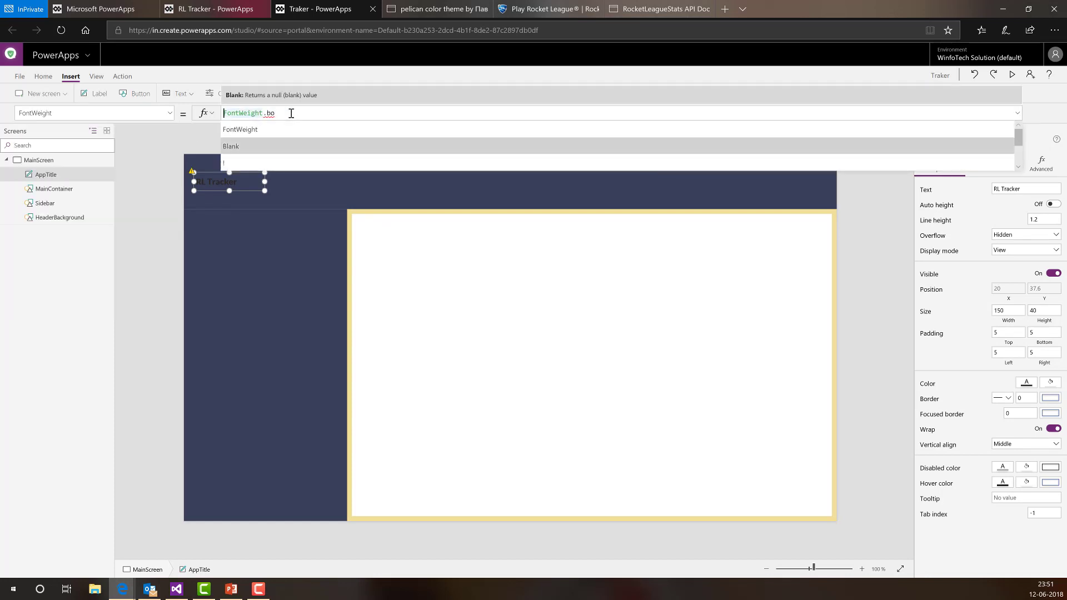
key(ctrl+Right)
key(ctrl+Right)
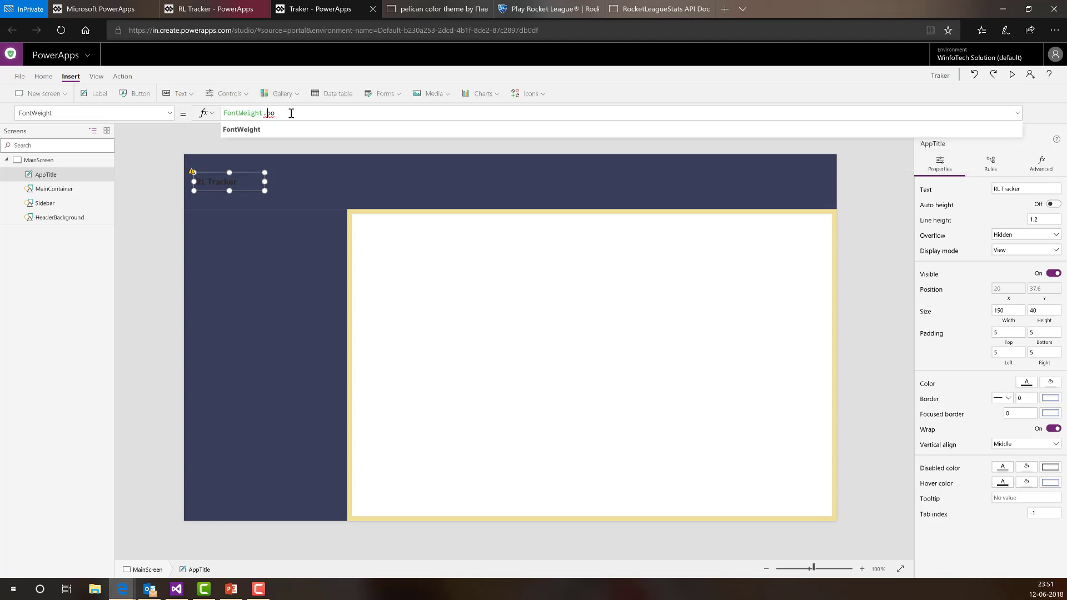
key(shift+Right)
key(shift+Right)
text(Bol)
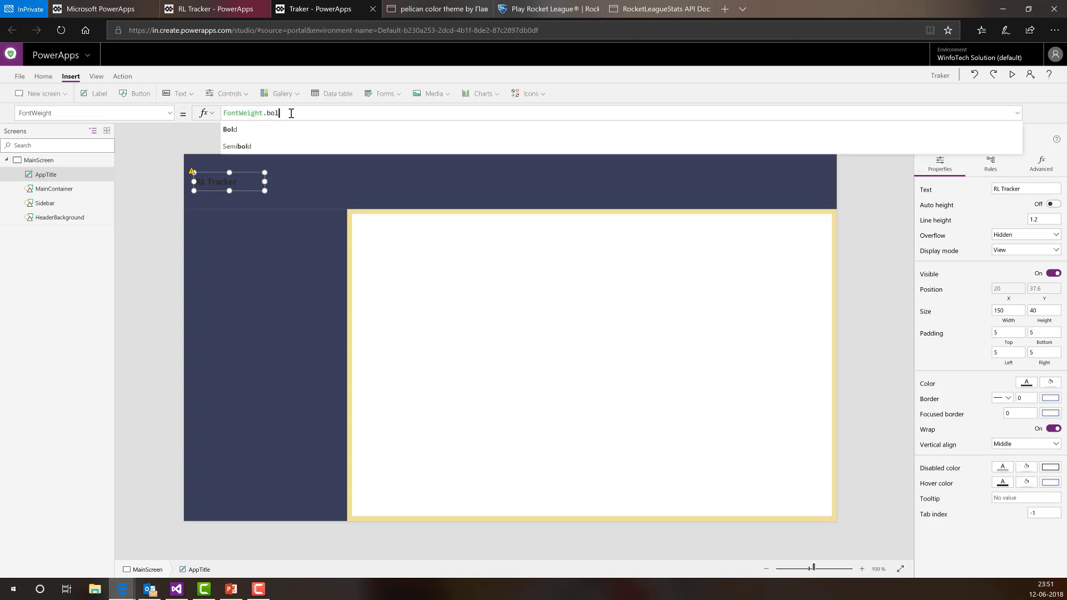
key(Down)
key(Return)
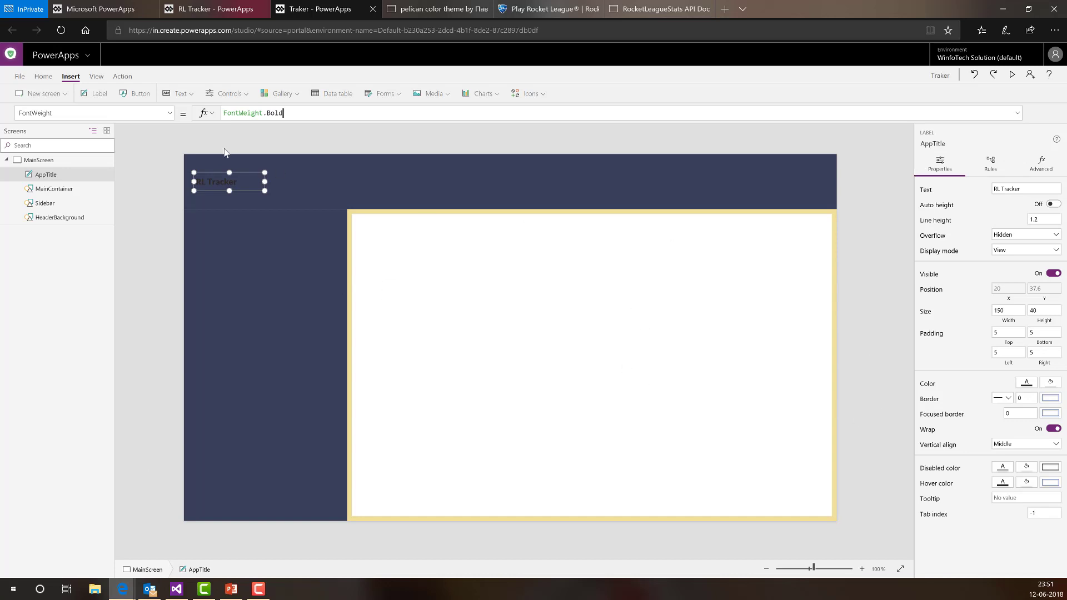
- Set the title's text Color to White
click(929, 385)
drag(308, 118, 221, 114)
text(White)
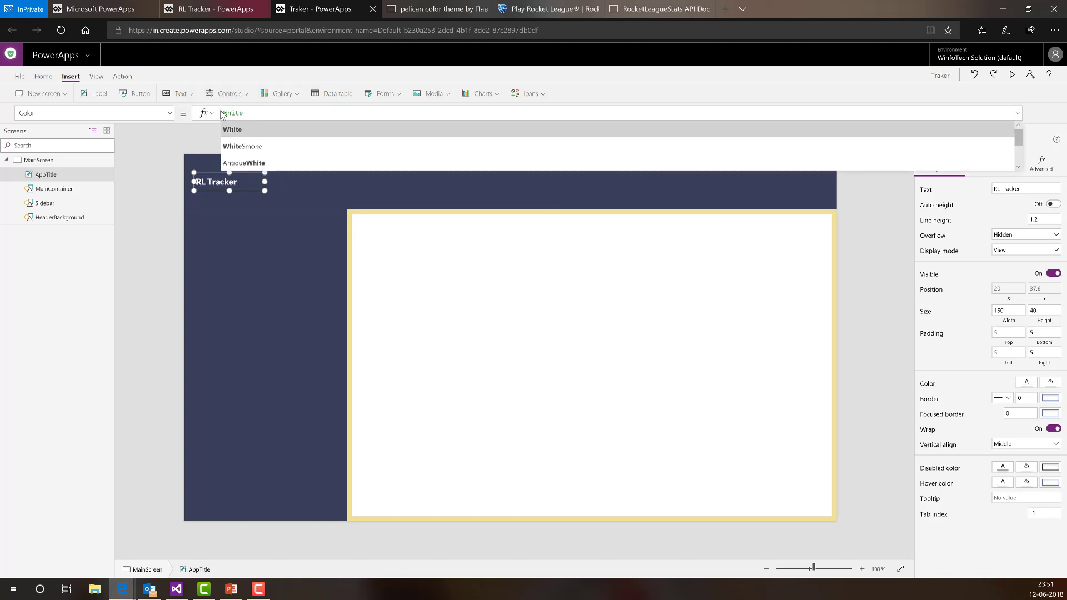
key(Return)
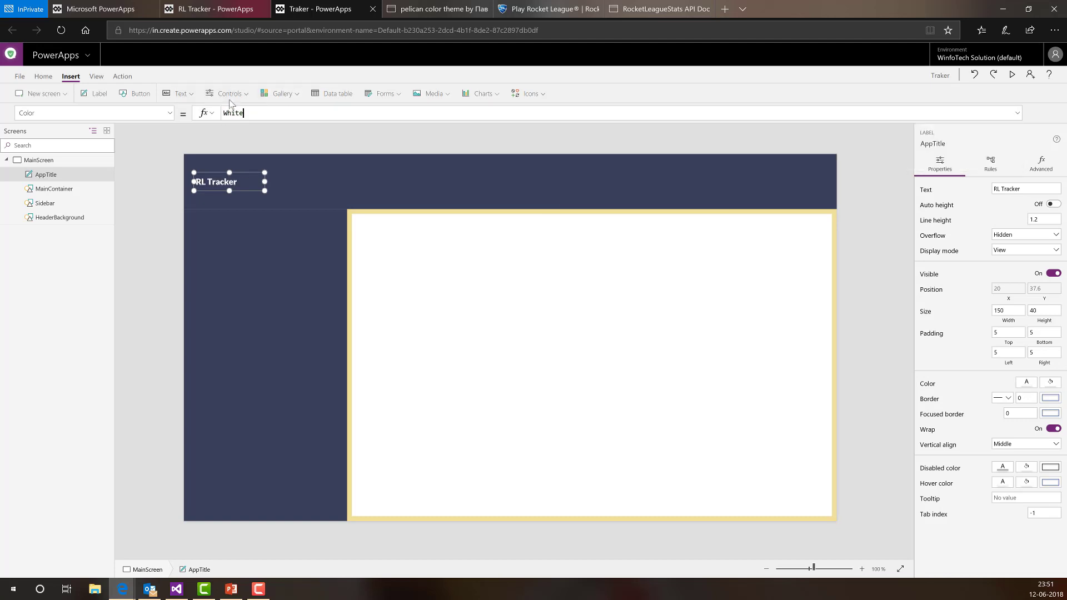
- Set the title's font Size from 13 to 20
click(168, 114)
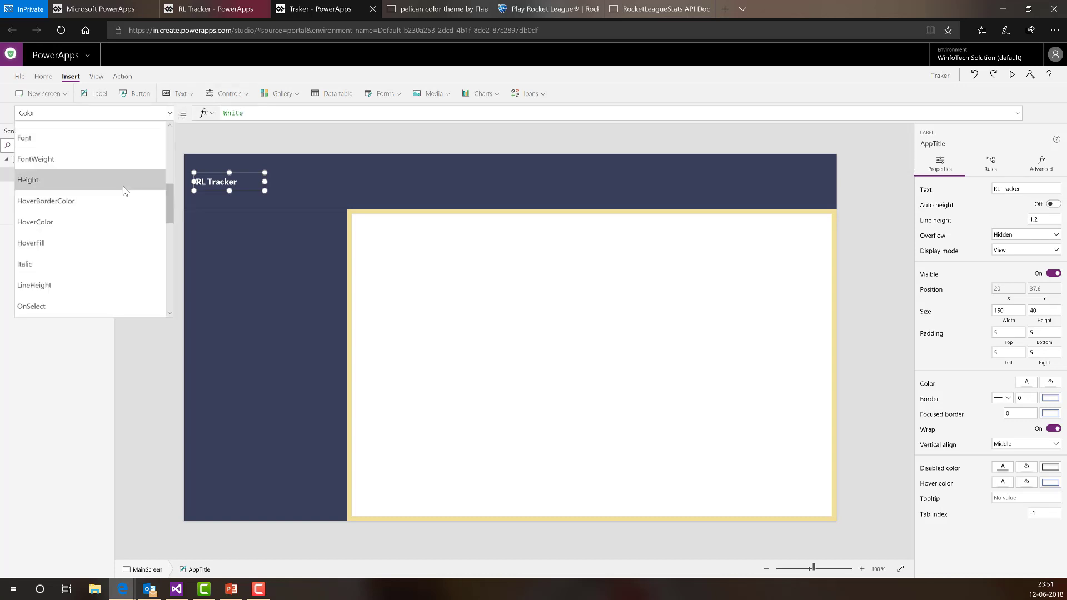
scroll(71, 253, down, 10)
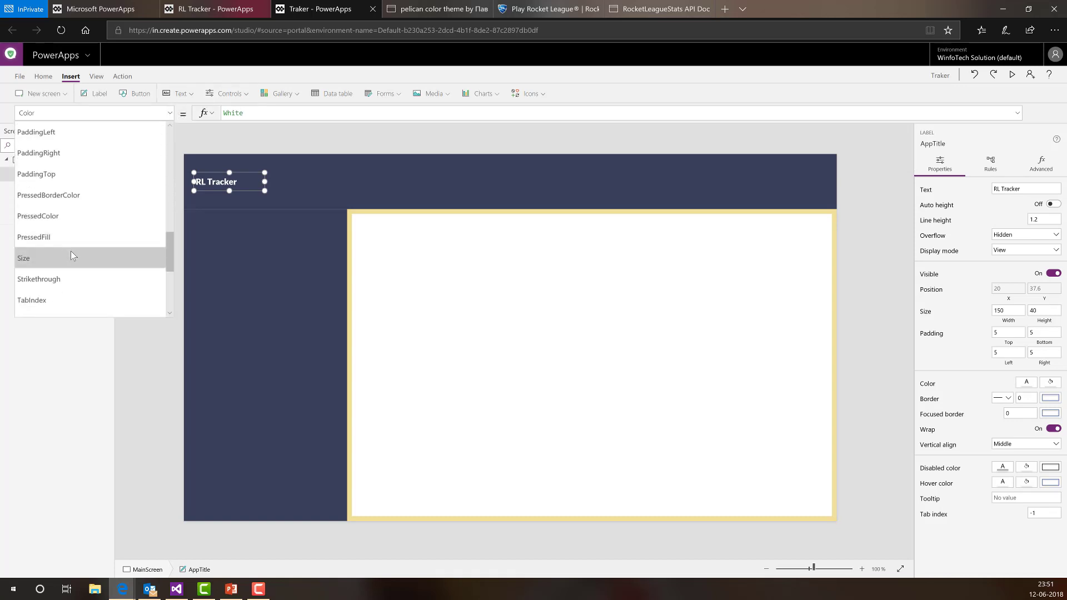
click(71, 255)
double_click(222, 119)
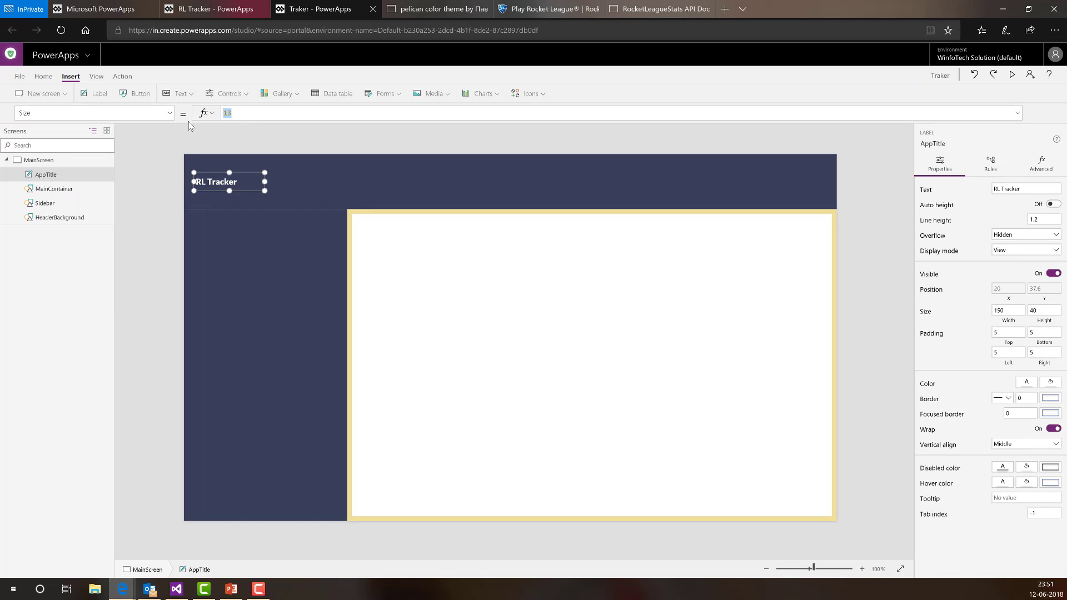
text(15)
key(BackSpace)
text(7)
key(BackSpace)
text(20)
click(144, 230)
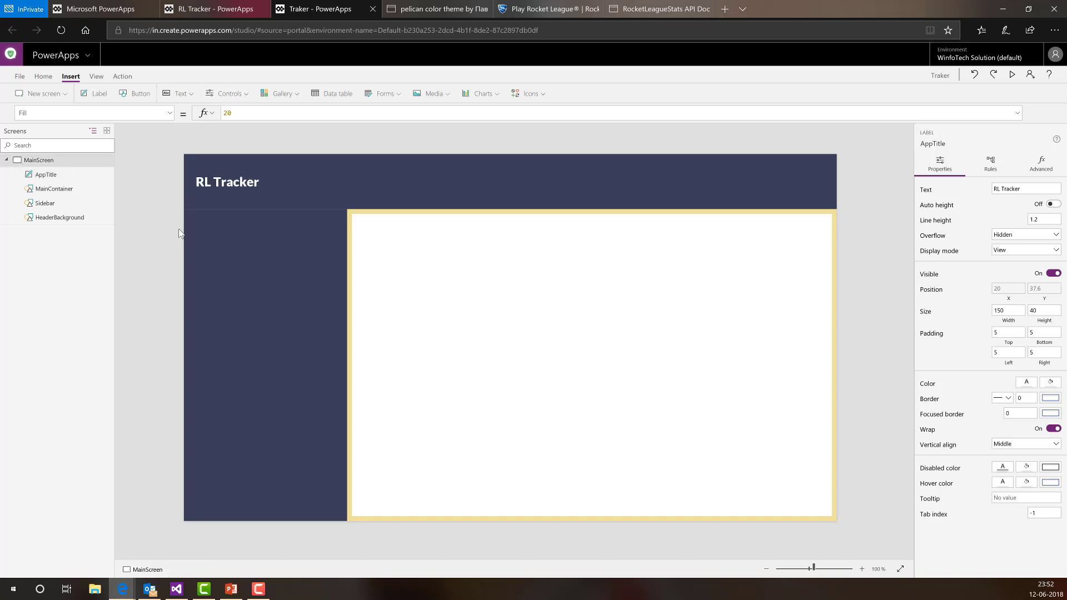
- Select the AppTitle label and go back to the Traker studio tab
click(212, 186)
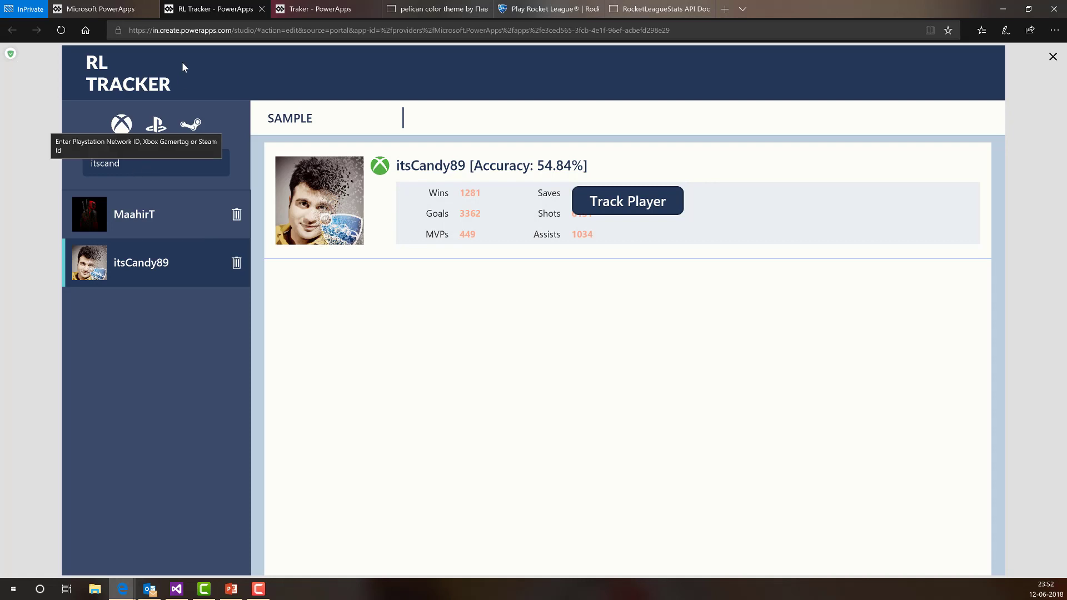
click(285, 9)
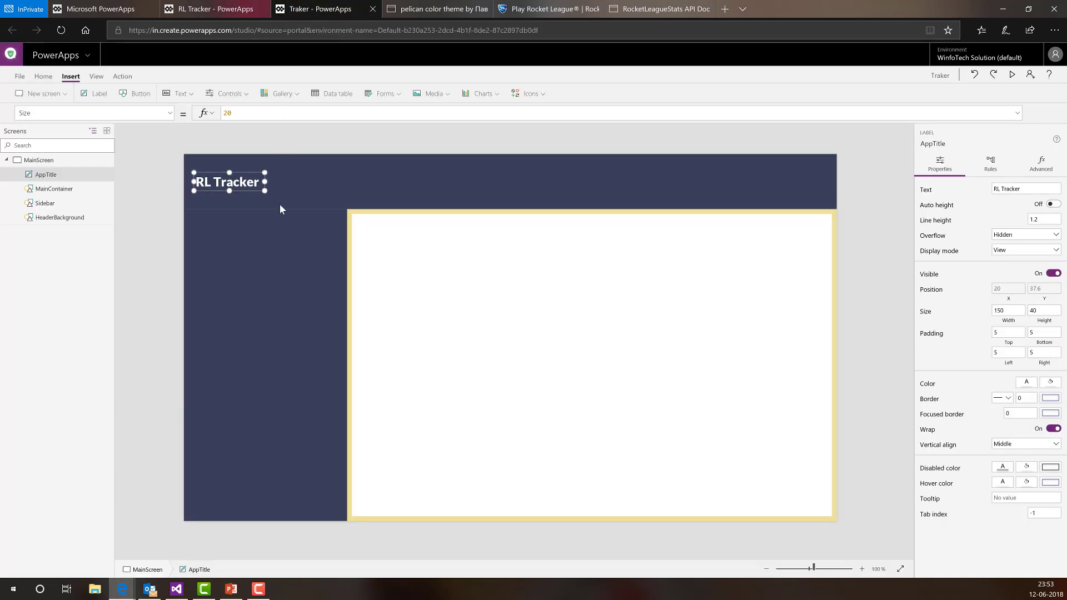
- Add a text input and set its X to Sidebar.X + 20
click(170, 95)
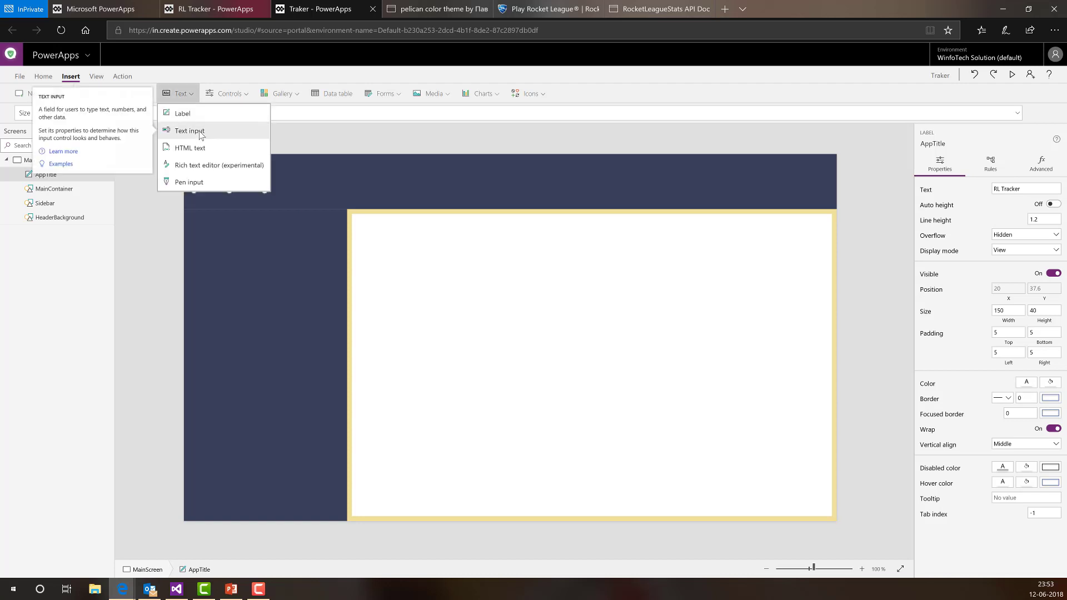
click(201, 136)
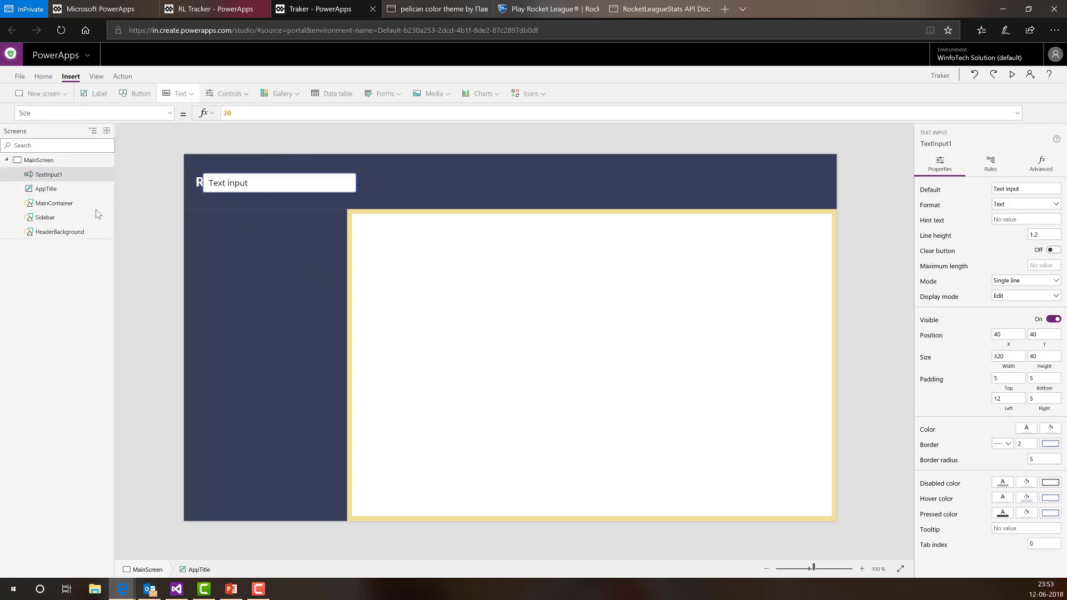
click(1009, 345)
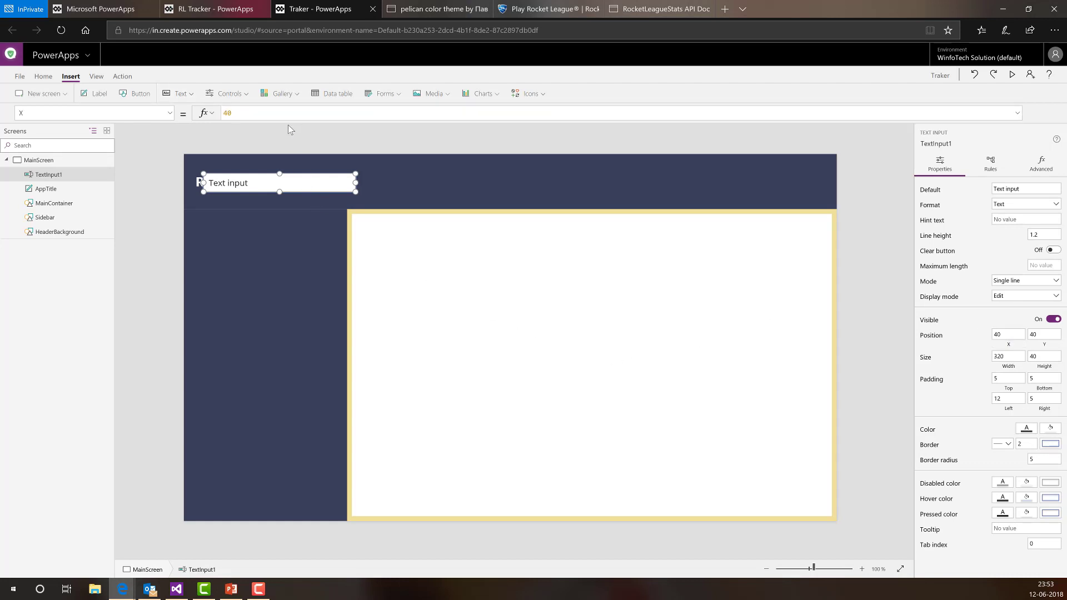
key(BackSpace)
key(BackSpace)
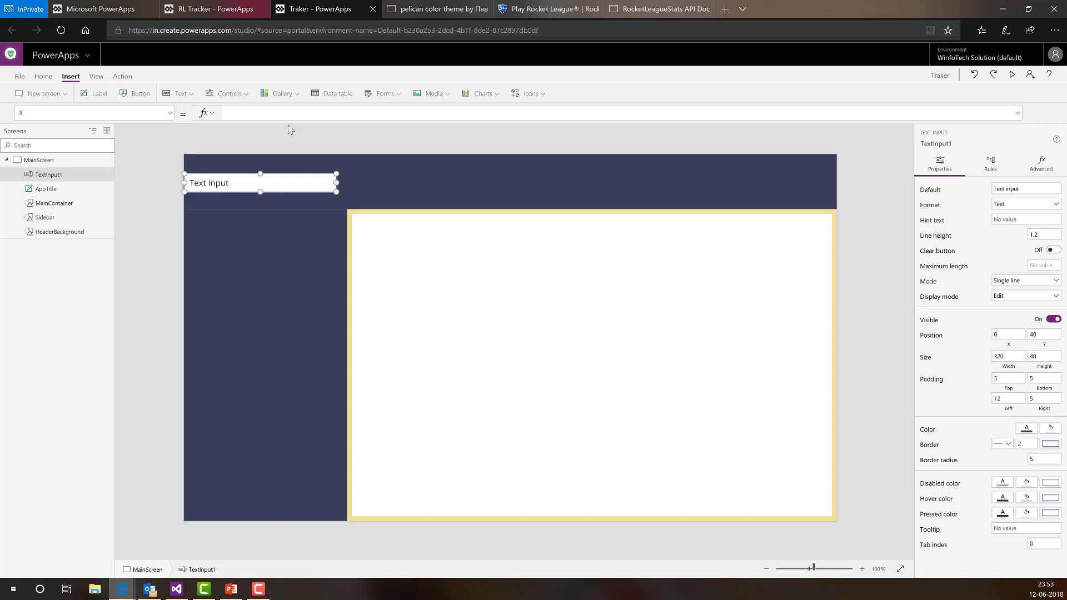
text(Sidebar.X + )
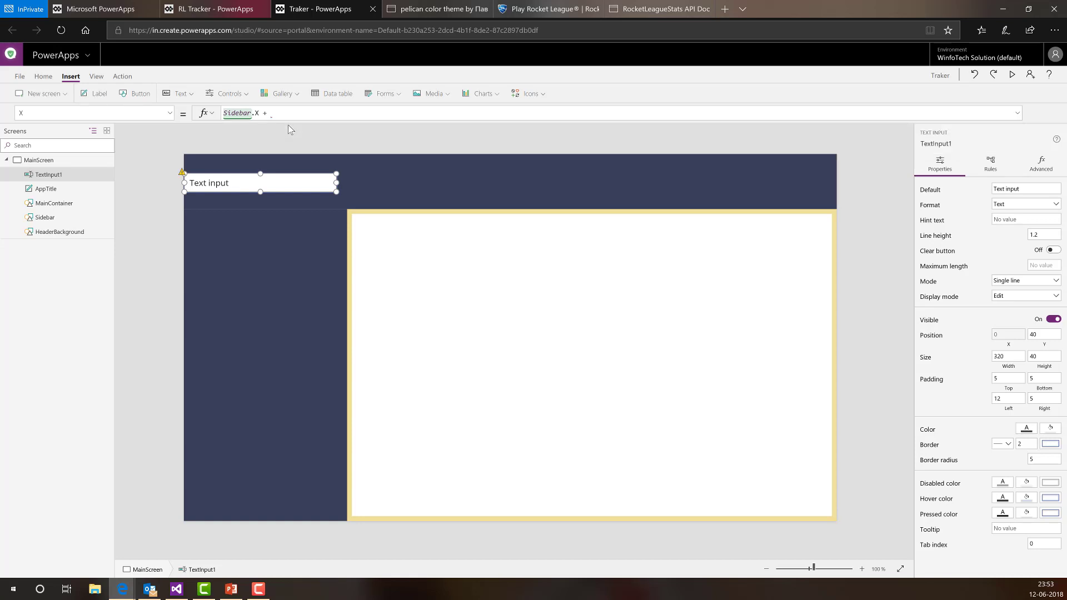
text(20)
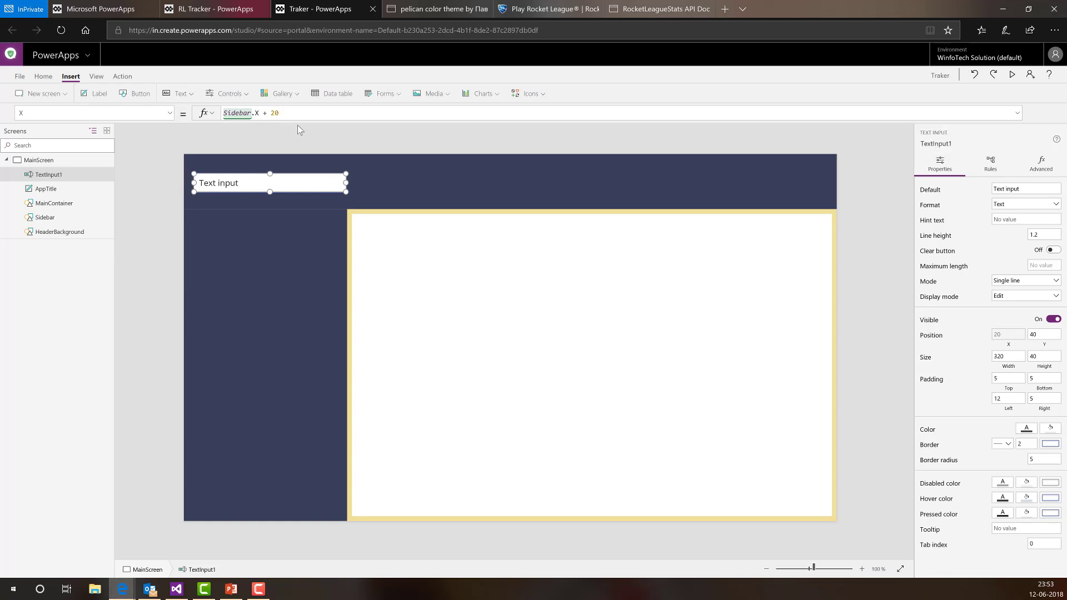
- Set the text input's Y to Sidebar.Y + 20
click(1038, 345)
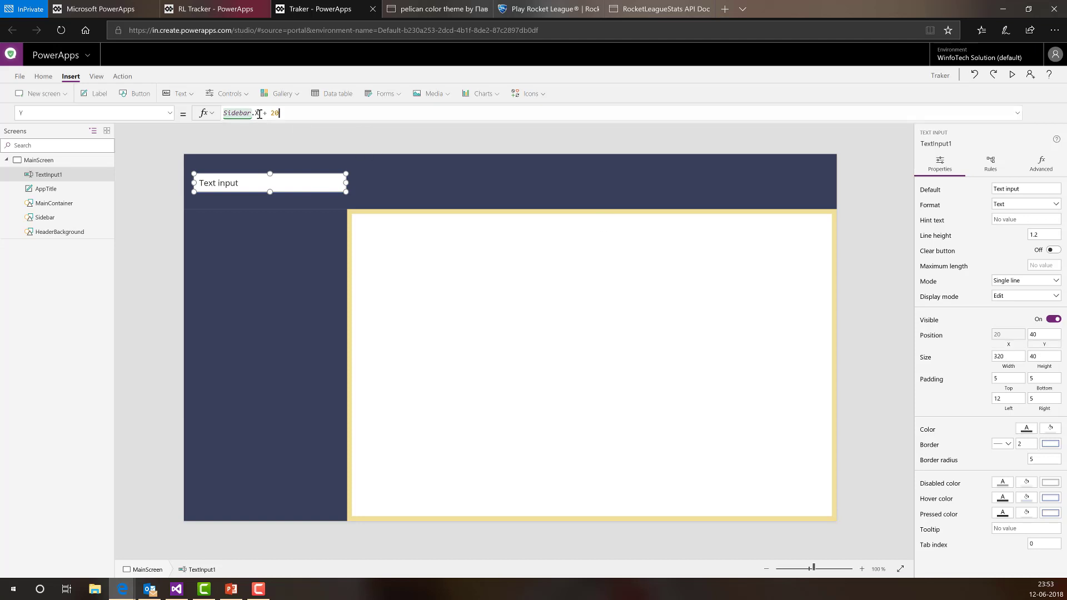
drag(283, 113, 123, 115)
text(side)
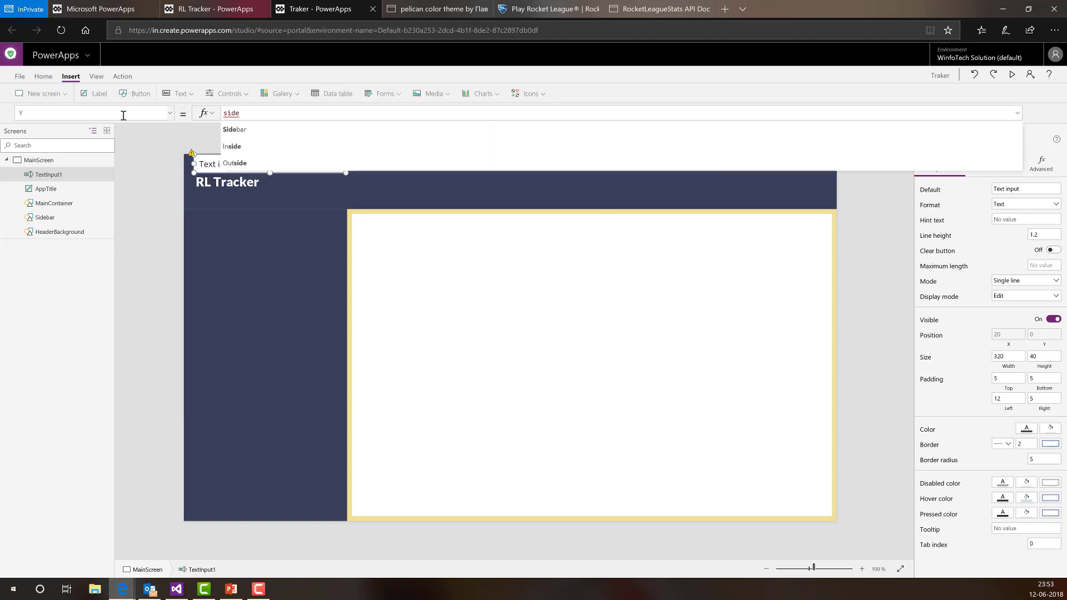
key(Tab)
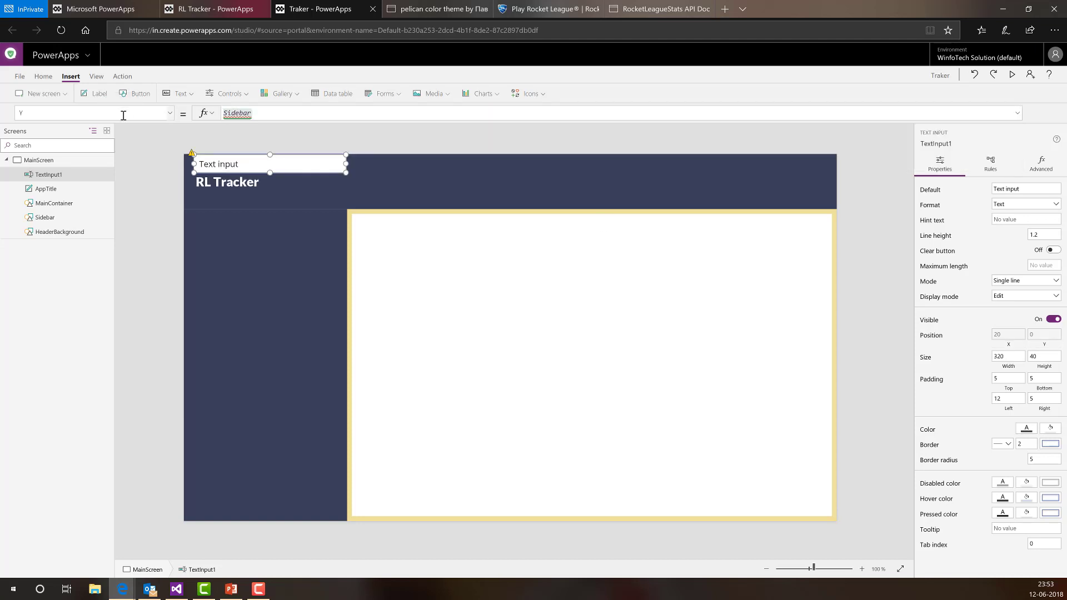
text(.)
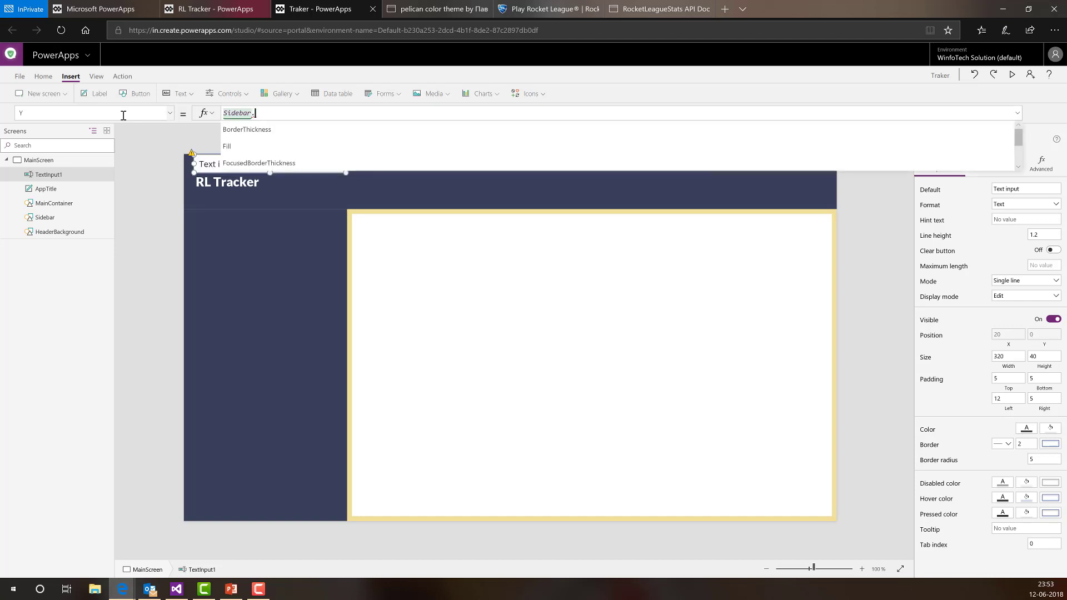
text(Y + 20)
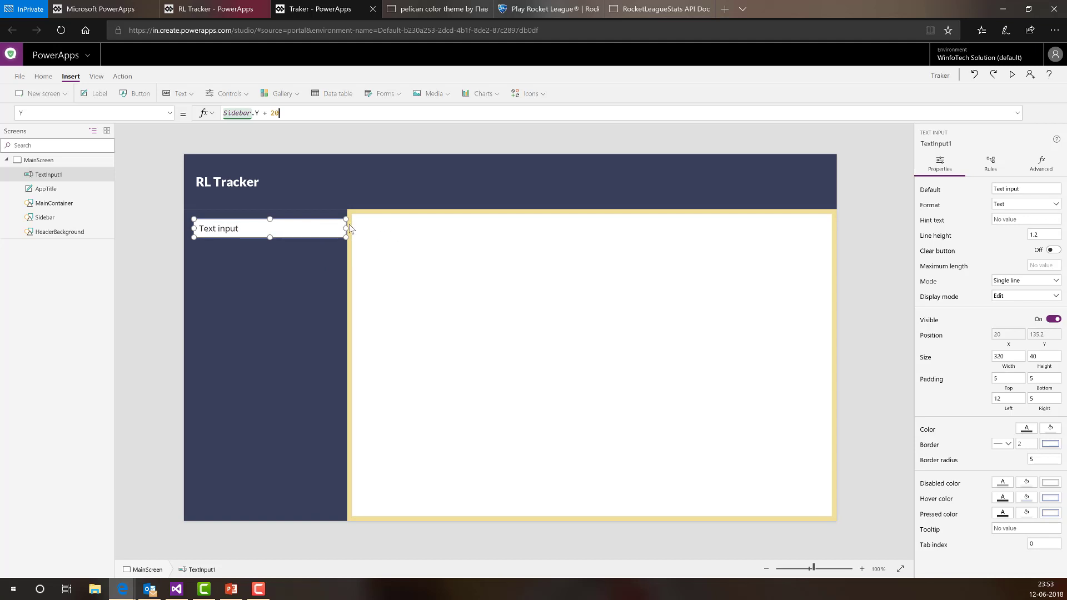
- Replace the text input's width of 320 with Sidebar.Width - 40
click(1000, 367)
drag(250, 112, 192, 113)
key(BackSpace)
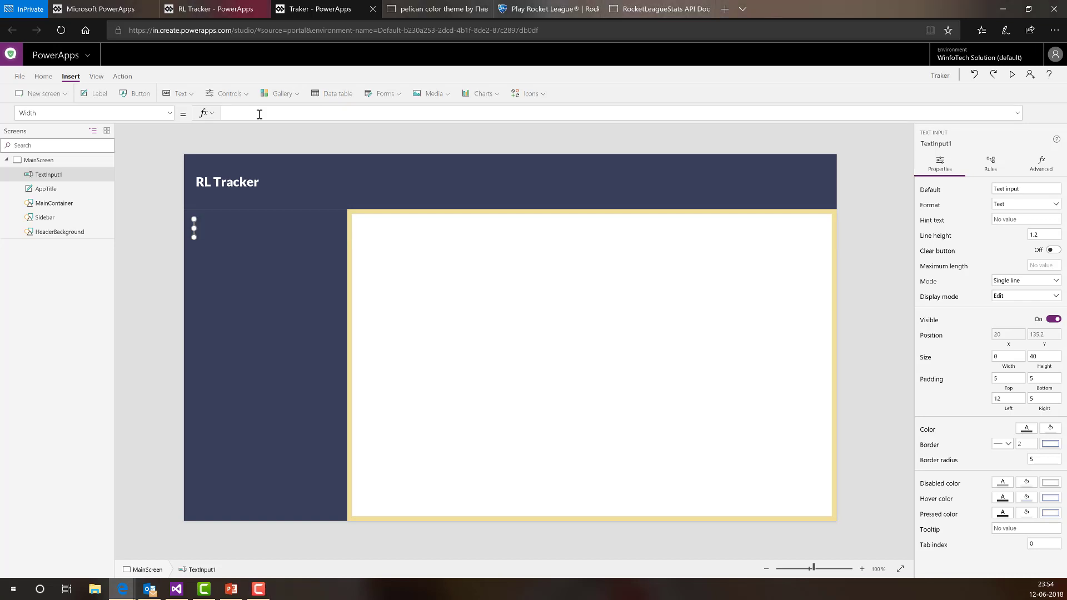
text(Sidebar -)
click(253, 114)
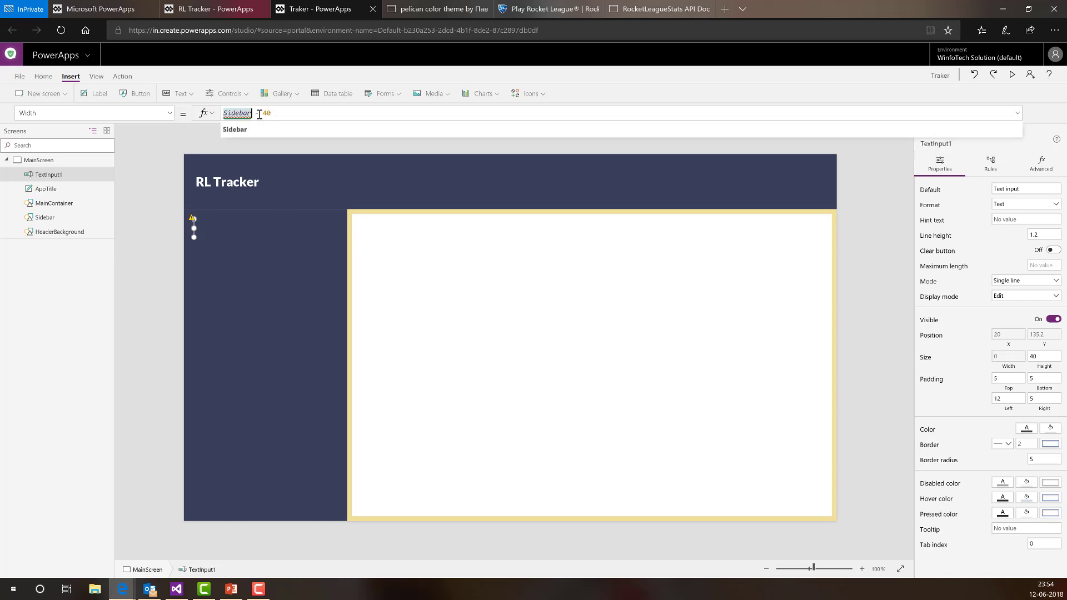
text(.wid)
key(Tab)
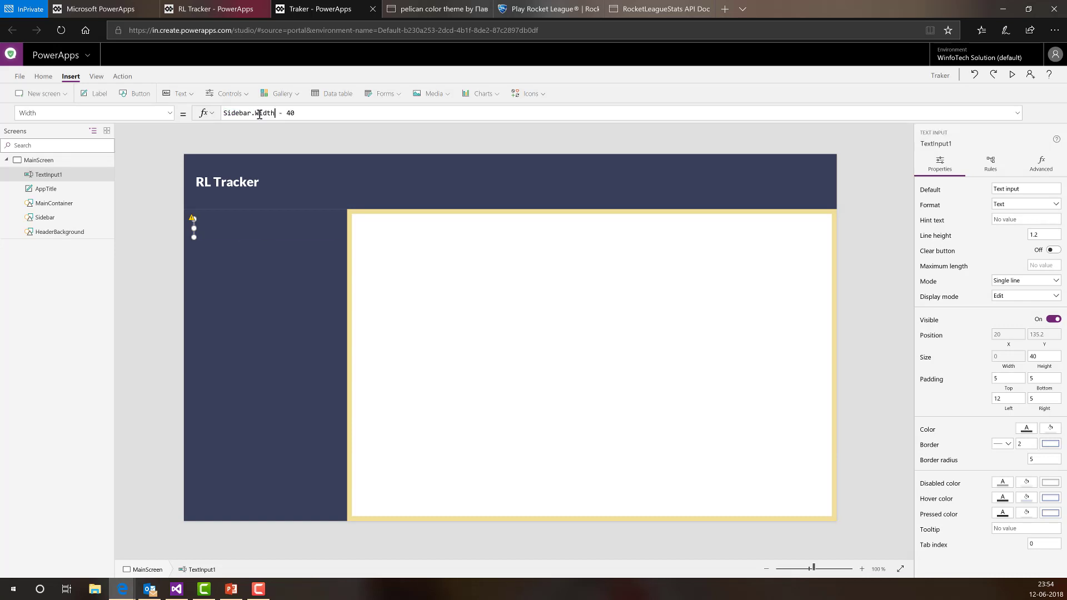
click(160, 255)
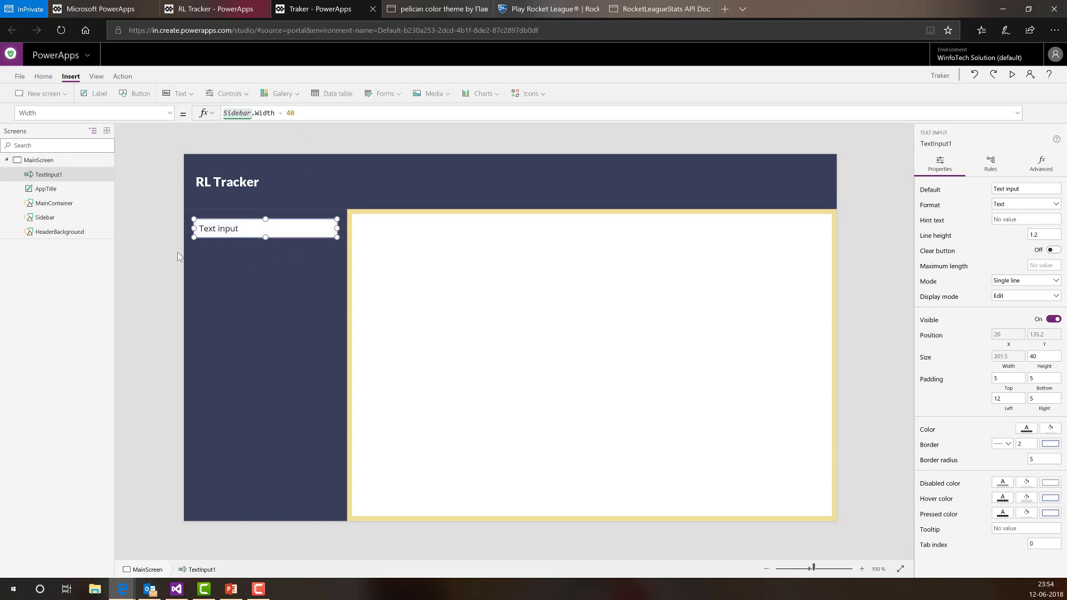
click(244, 234)
click(128, 247)
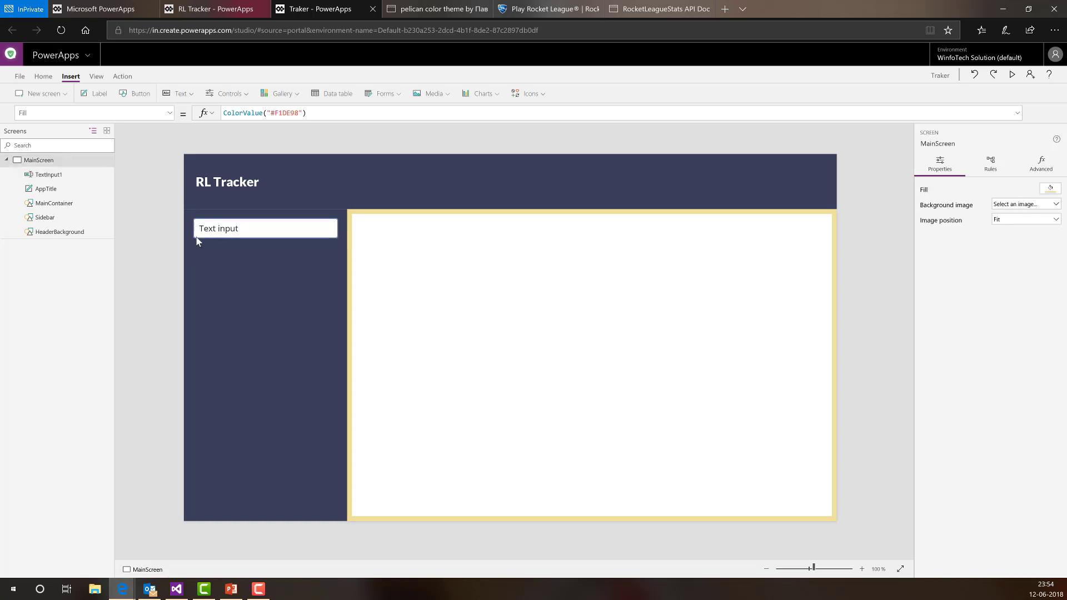
click(290, 234)
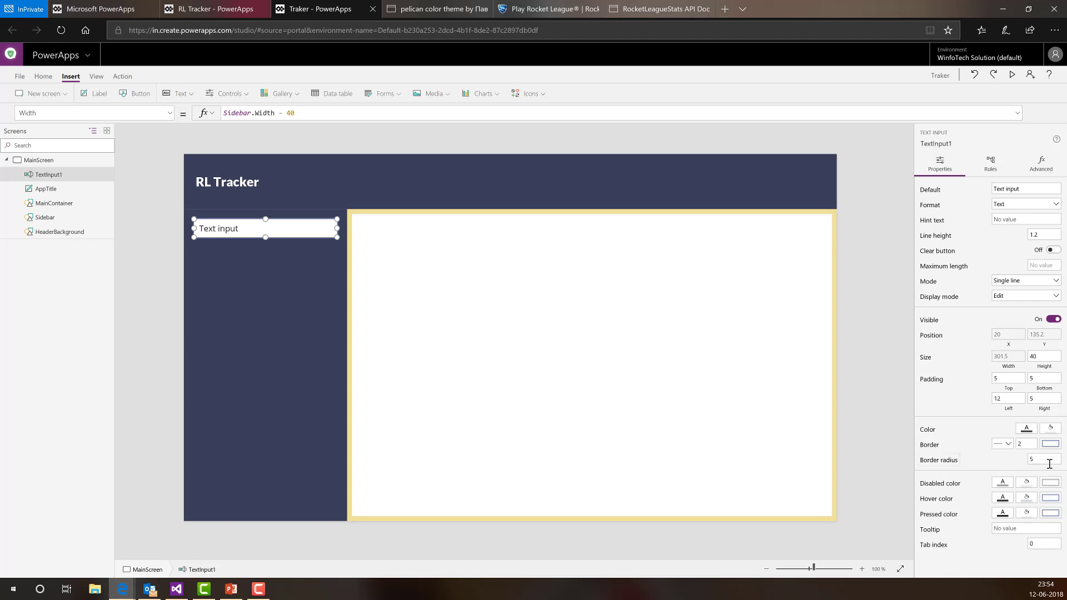
- Set the text input's border radius to 0 for square corners
click(1020, 461)
text(0)
click(880, 402)
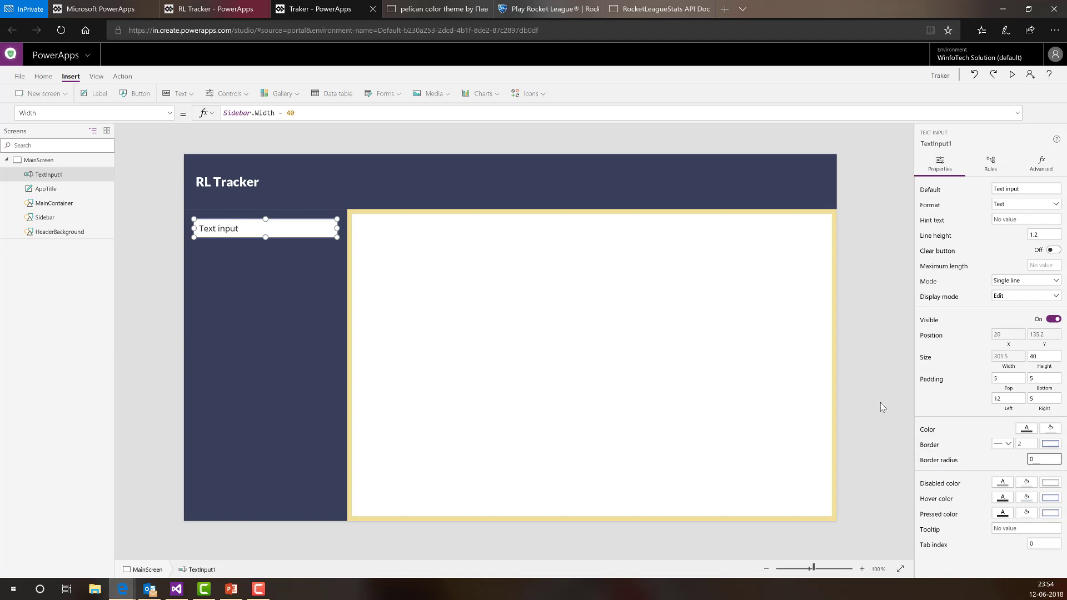
click(277, 230)
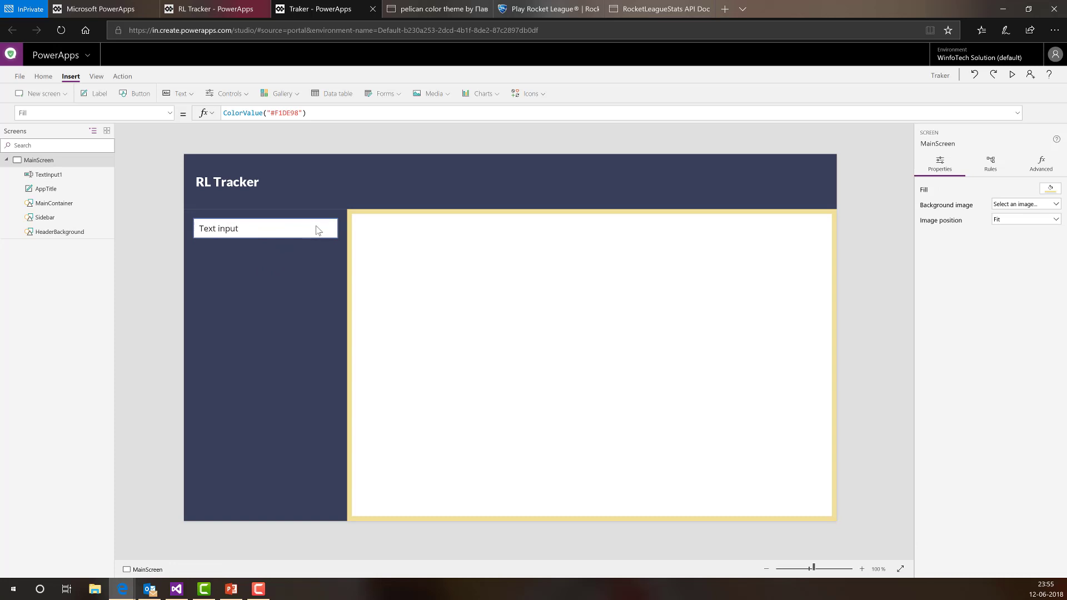
click(319, 230)
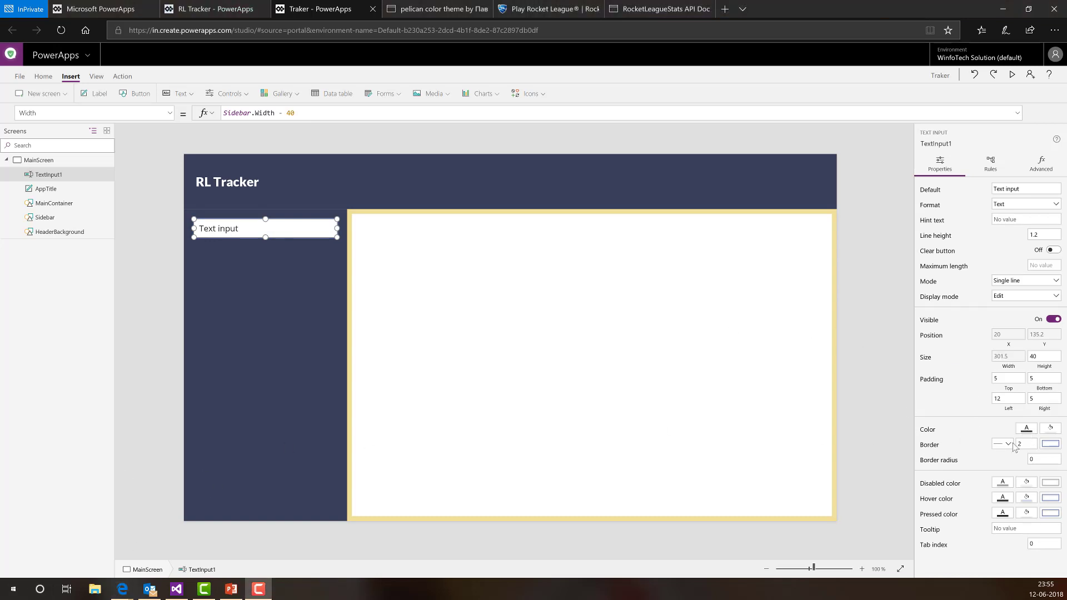
- Make the text input's text white and its fill transparent
click(1027, 427)
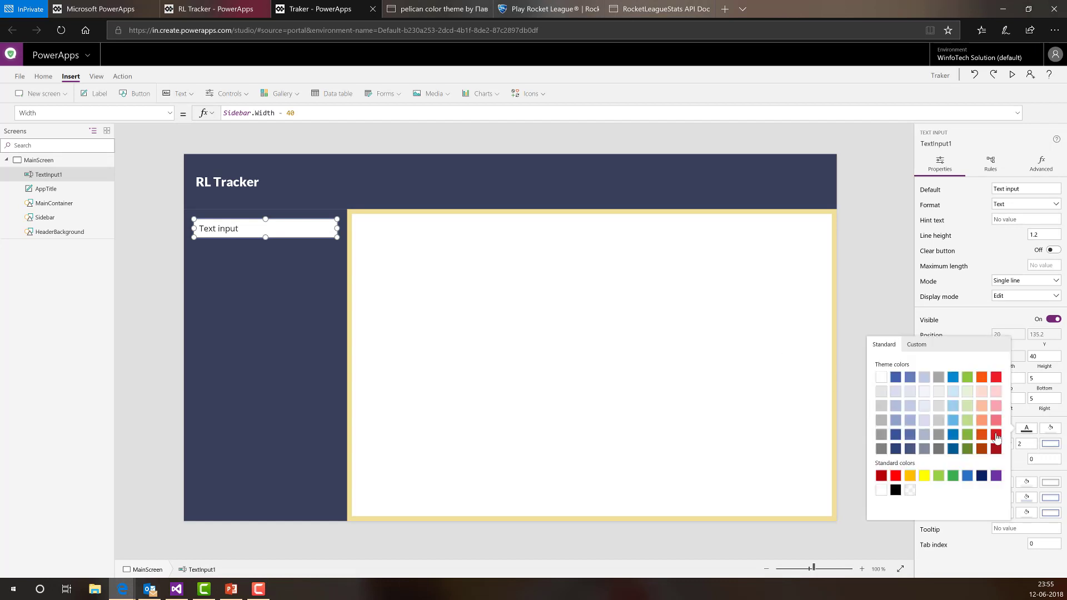
click(881, 377)
click(1049, 432)
click(1049, 432)
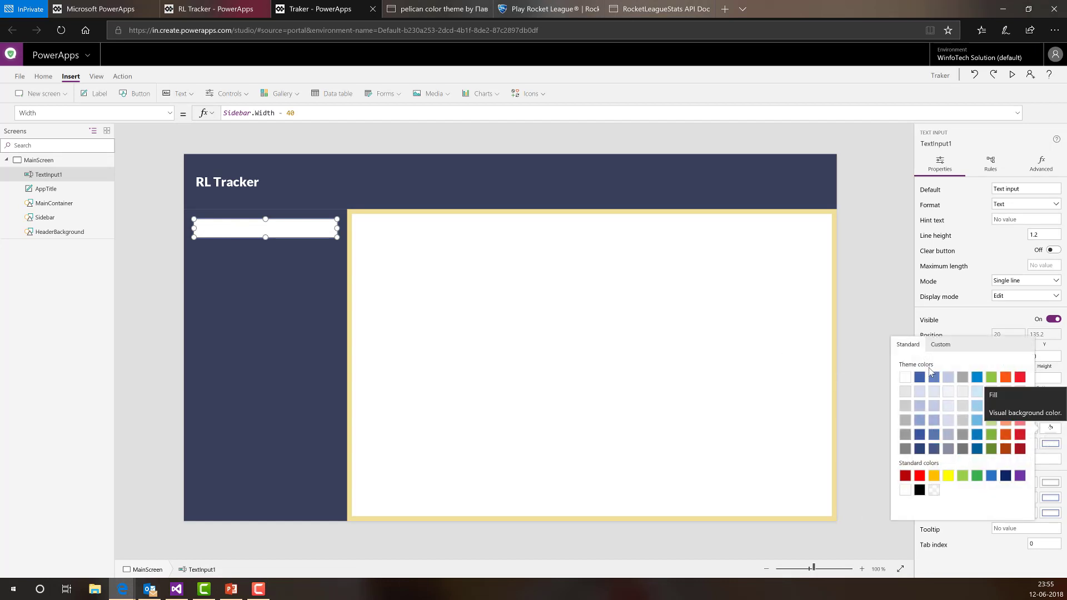
click(939, 345)
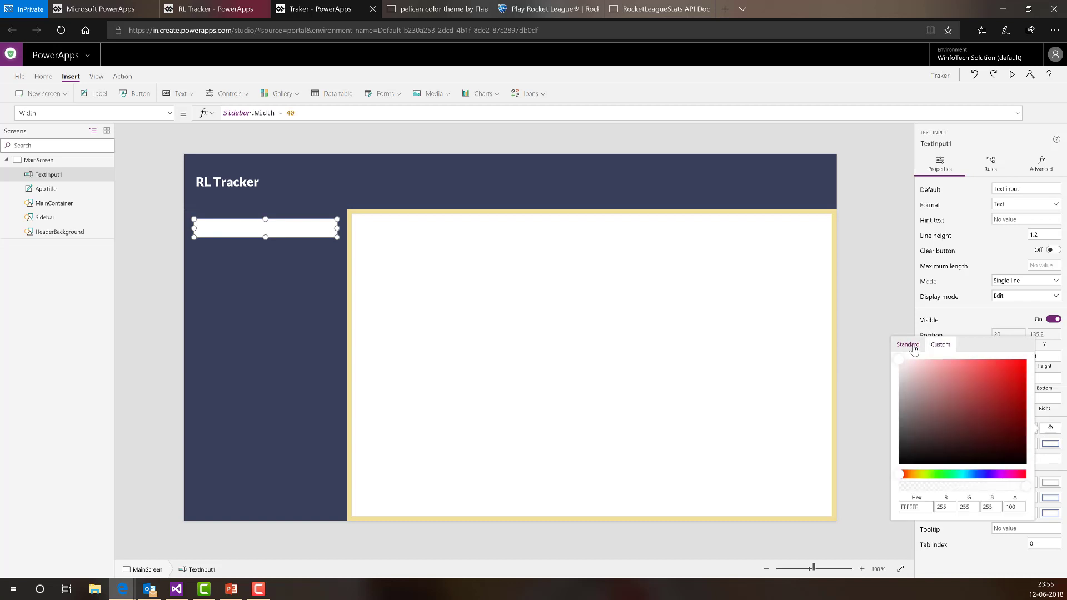
click(907, 345)
click(936, 492)
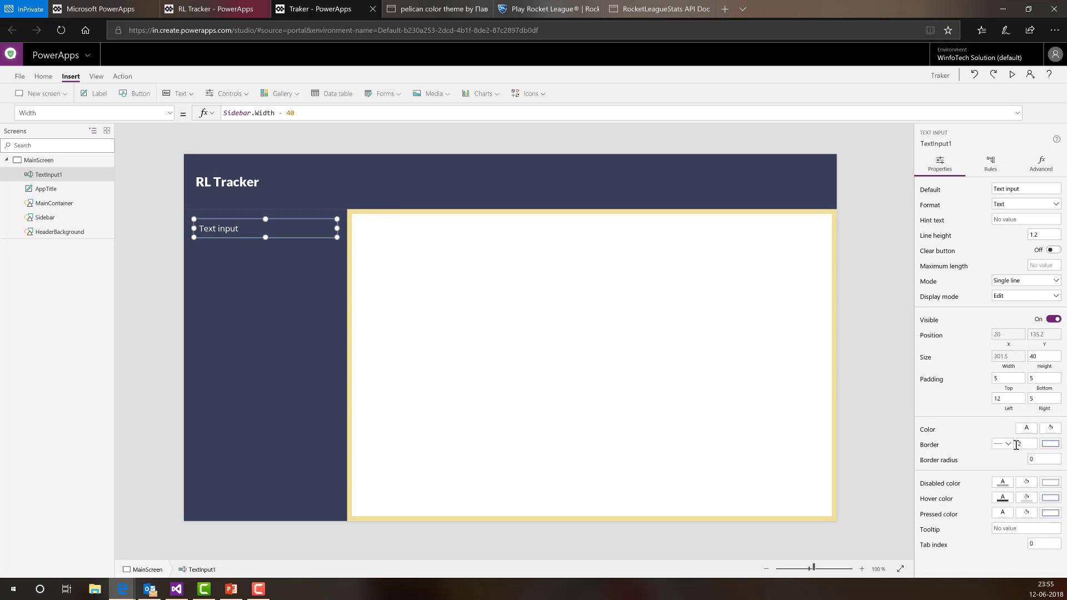
- Set the text input's border thickness to 0
click(1015, 444)
text(0)
click(972, 560)
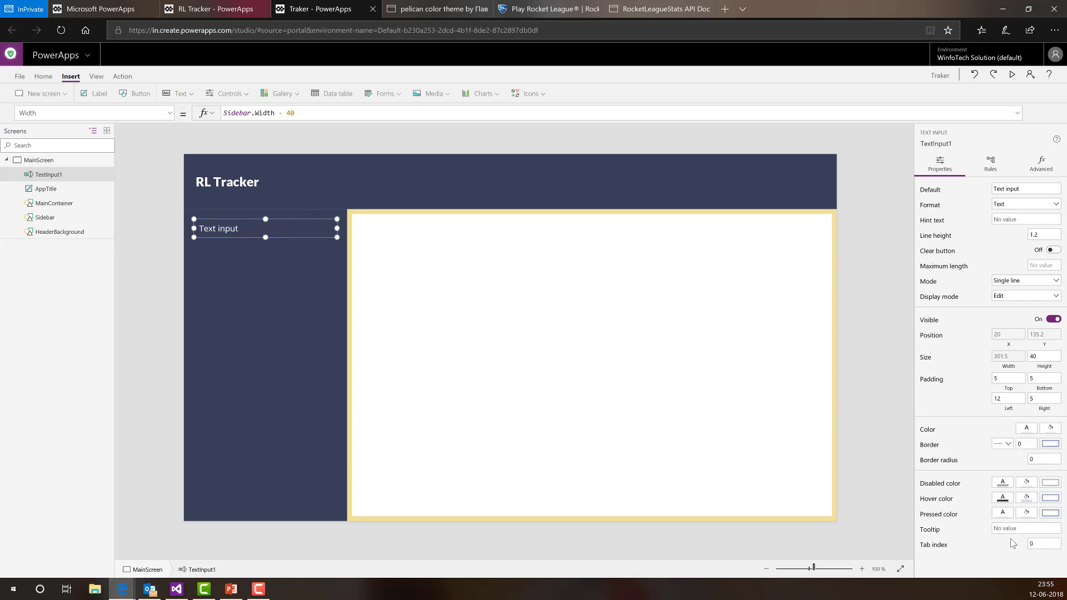
click(176, 281)
click(211, 234)
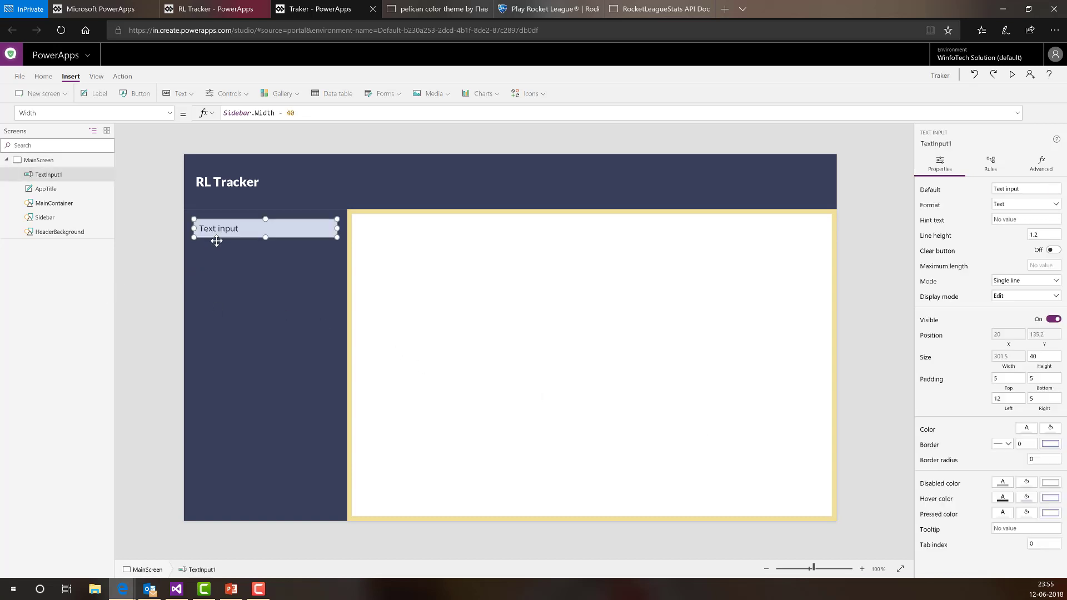
- Set the text input's fill to the custom hex colour D66761
click(242, 228)
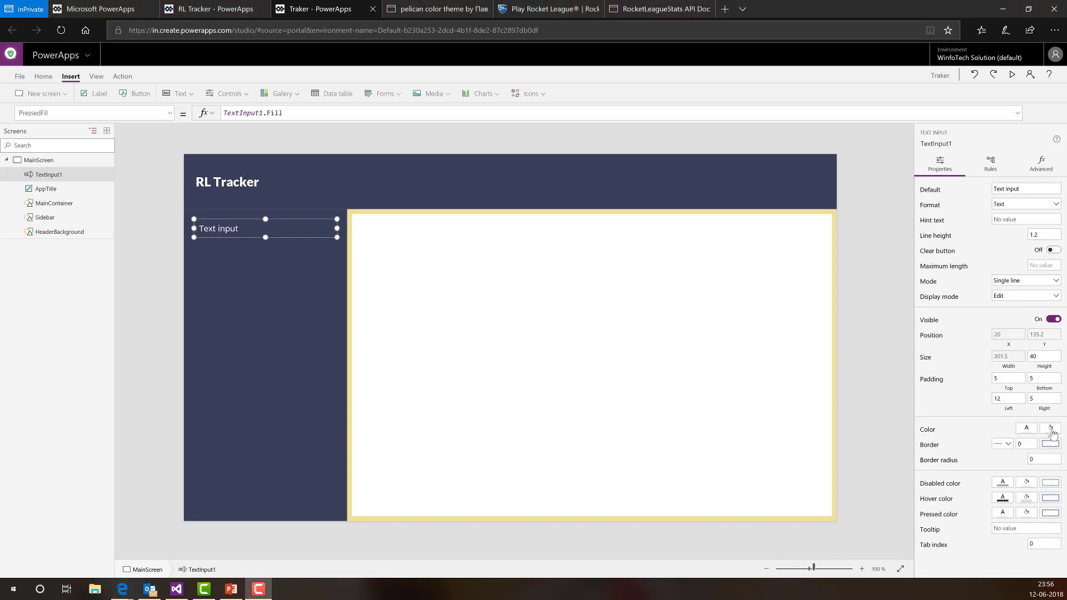
click(1051, 429)
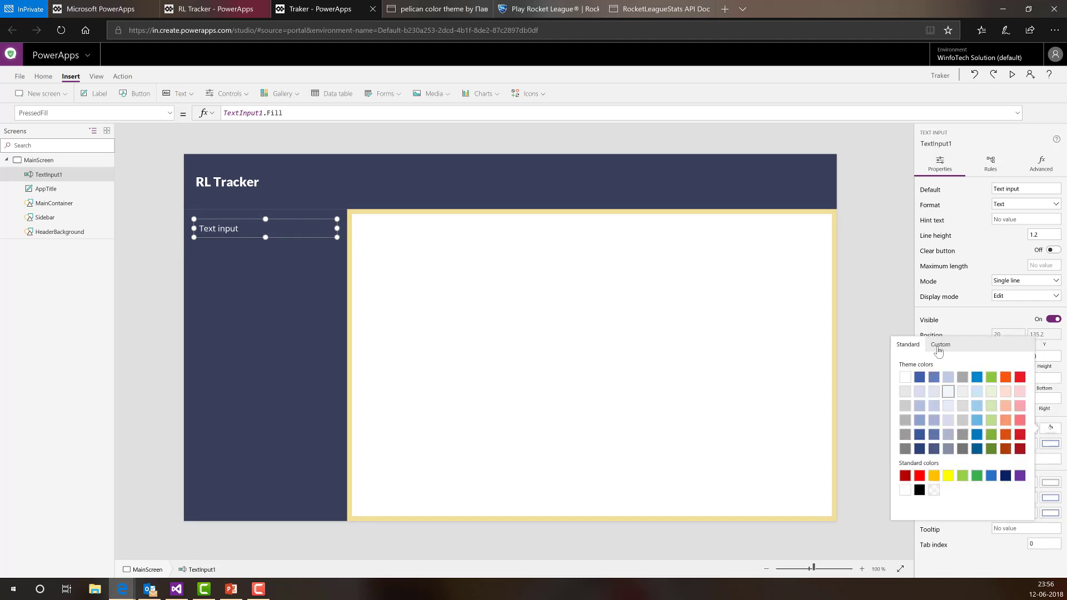
click(939, 346)
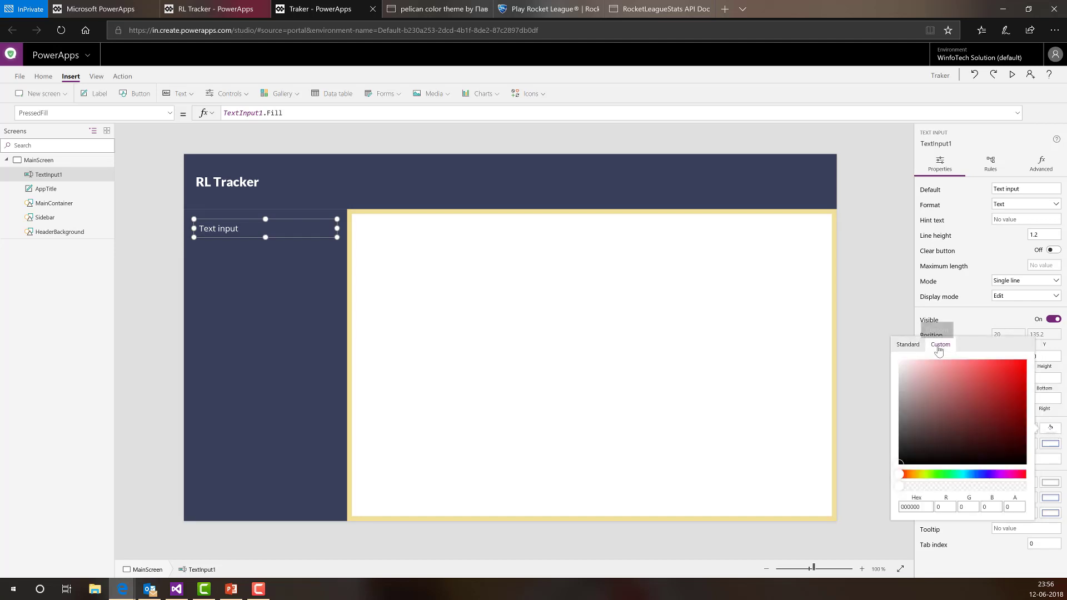
click(924, 507)
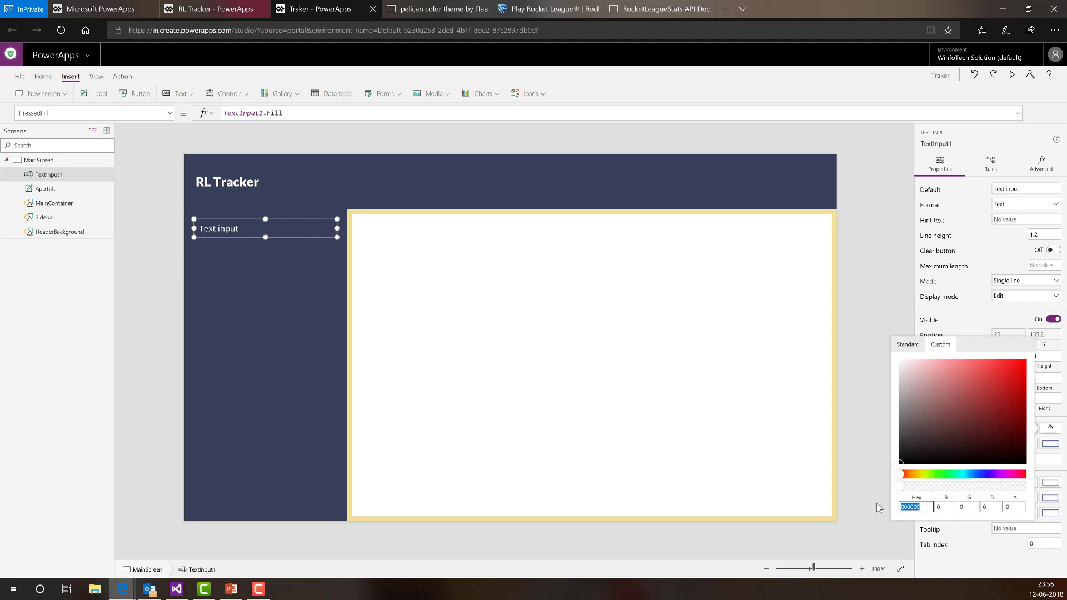
text(#D66761)
click(901, 507)
key(Delete)
key(Return)
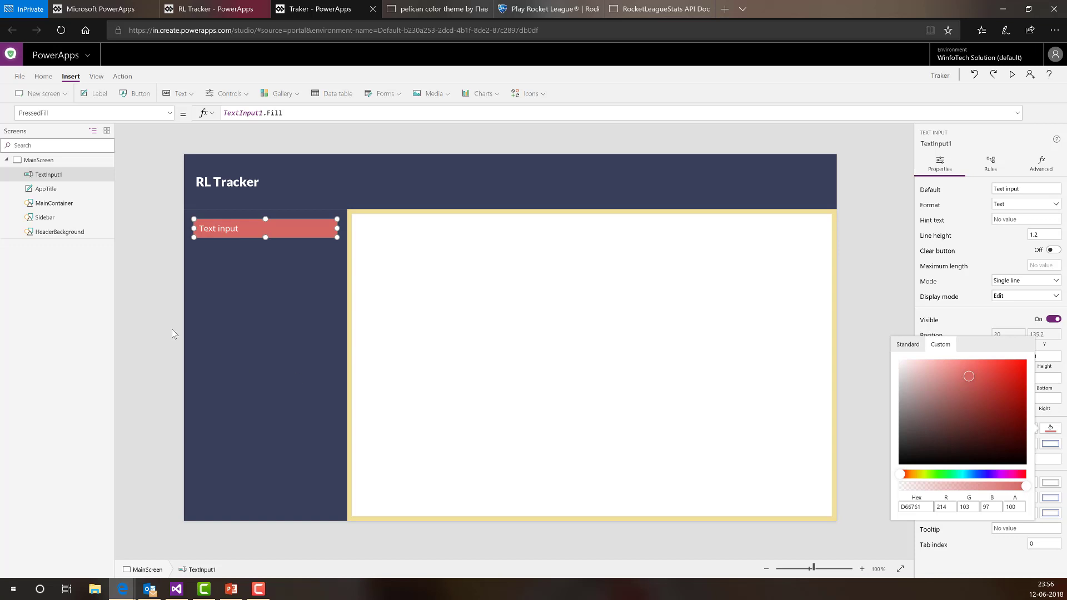
click(161, 294)
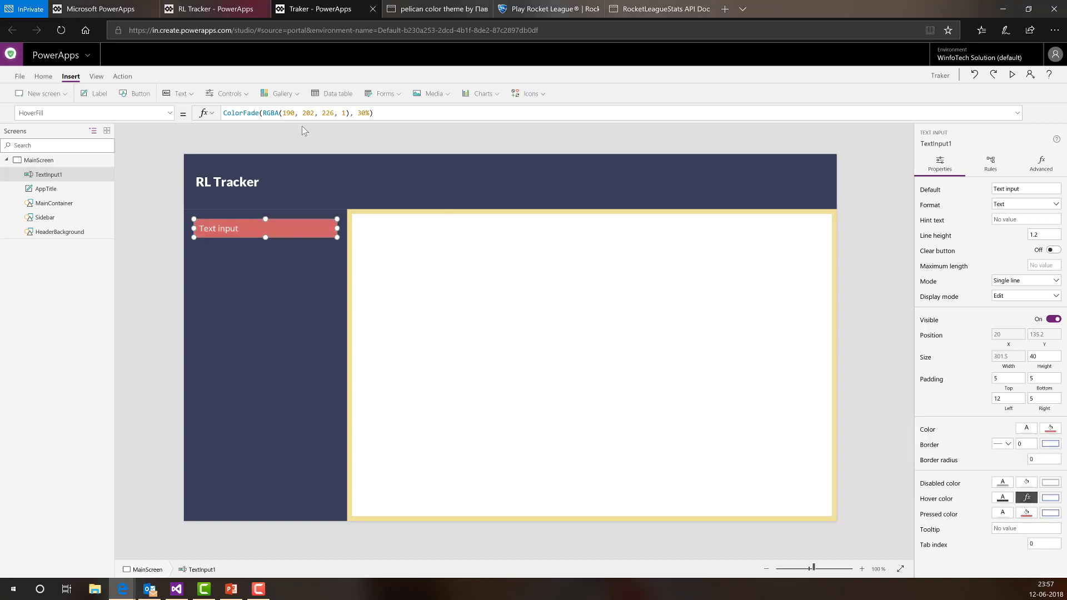
- Set the text input's HoverFill formula to TextInput1.Fill
click(391, 115)
key(ctrl+a)
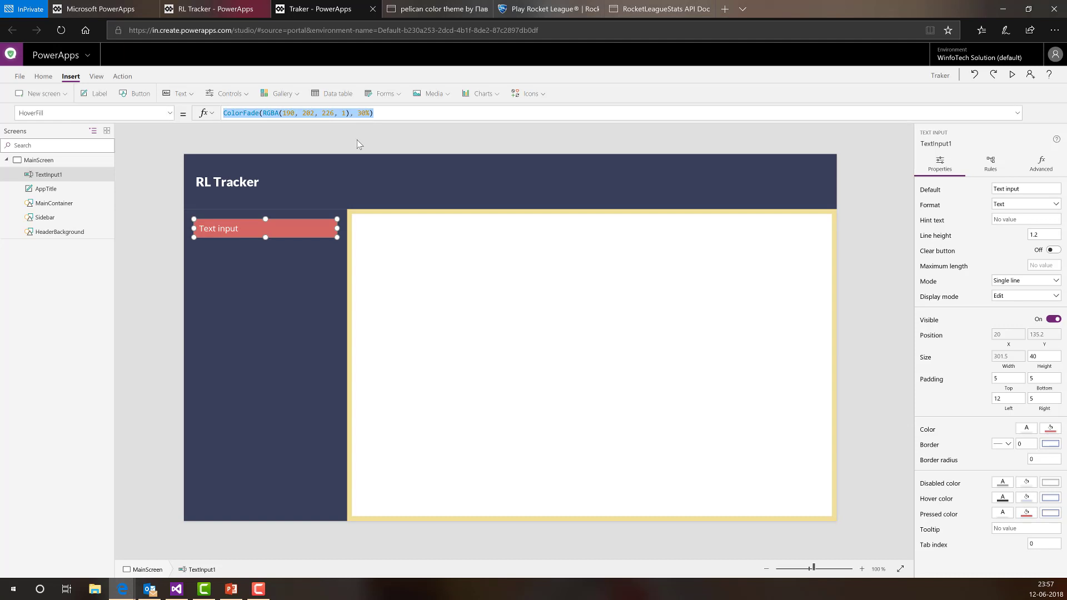
text(tex)
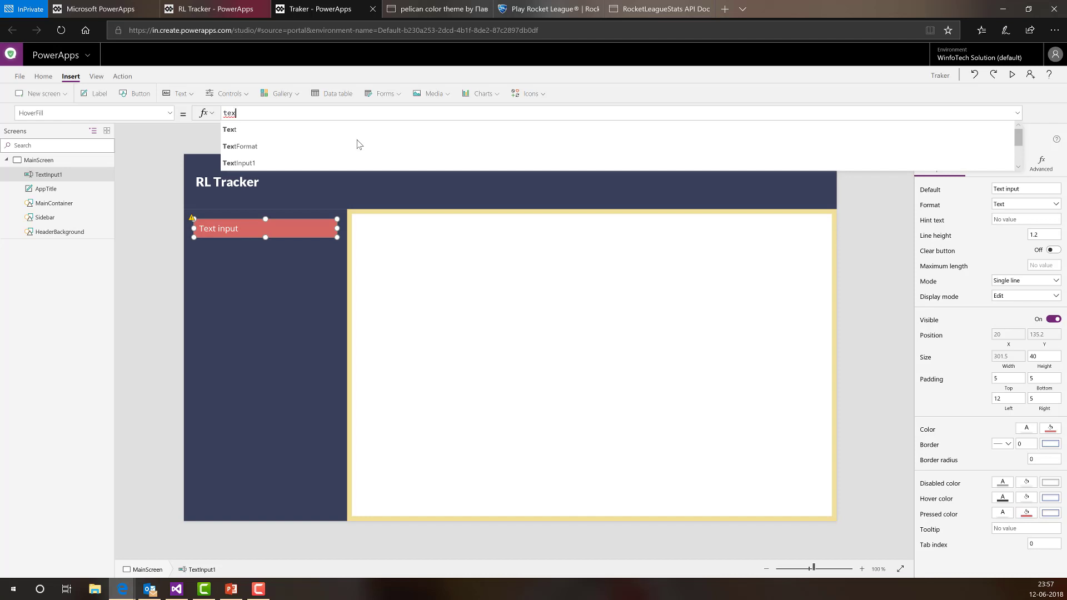
key(Down)
key(Down)
key(Tab)
text(.fi)
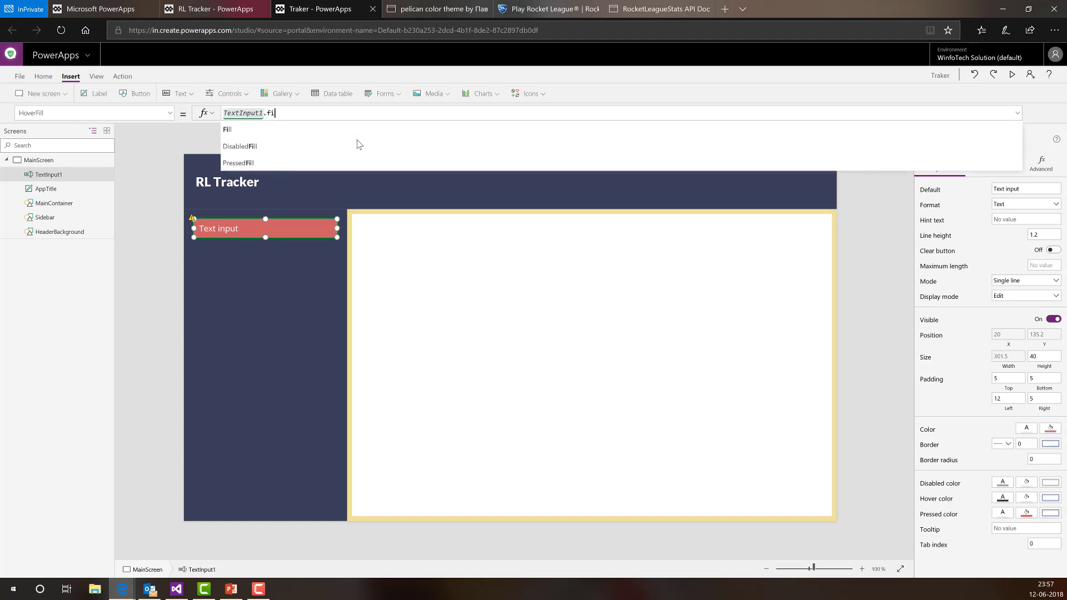
text(ll)
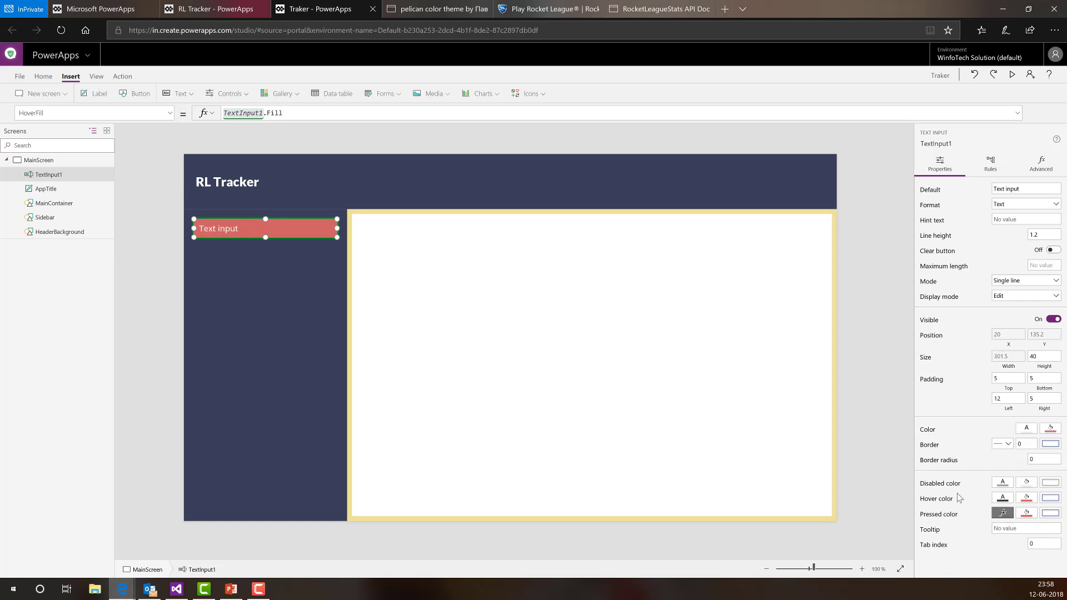
- Replace the HoverColor RGBA(47, 41, 43, 1) with TextInput1.Color
click(172, 112)
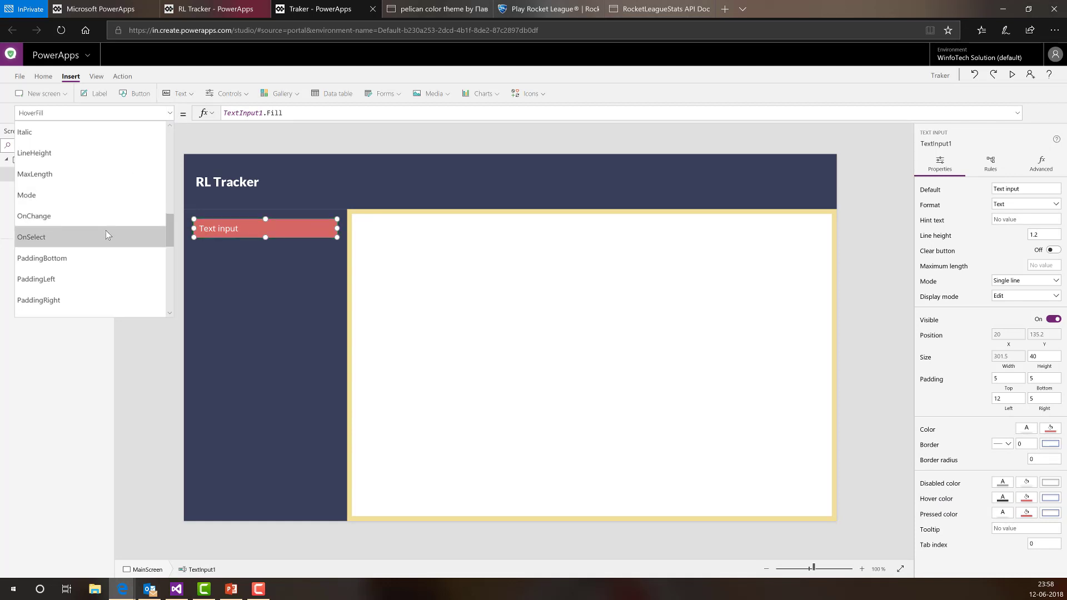
scroll(67, 211, up, 3)
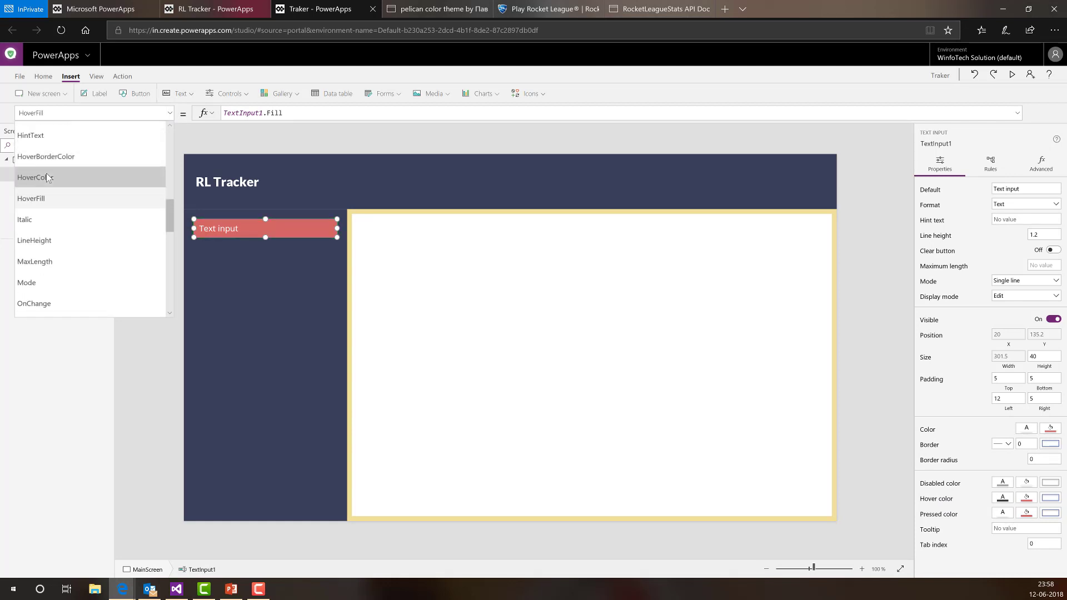
click(47, 178)
drag(317, 113, 137, 114)
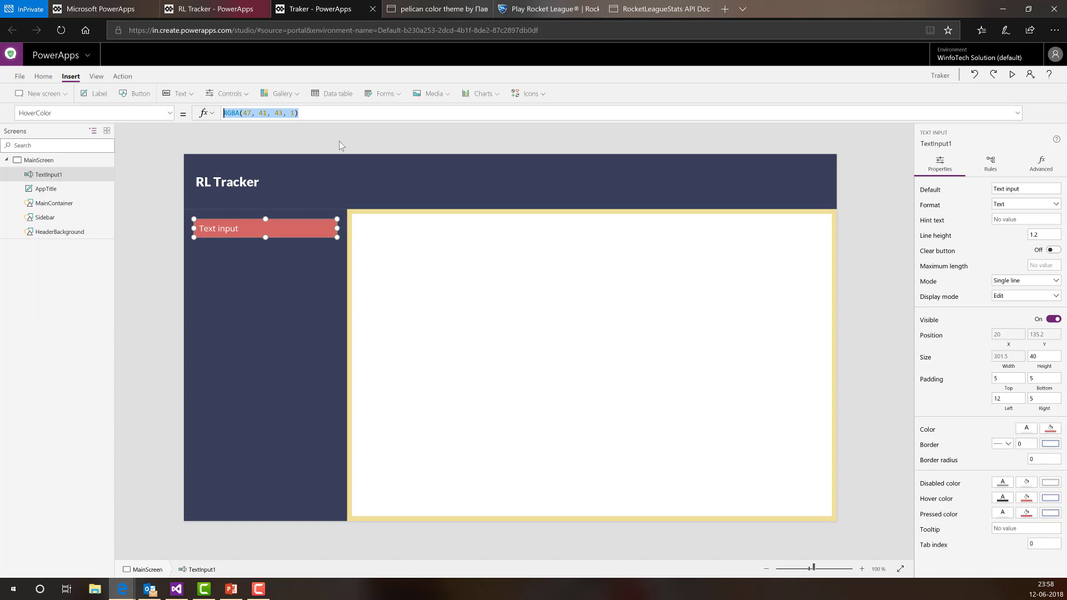
text(tex)
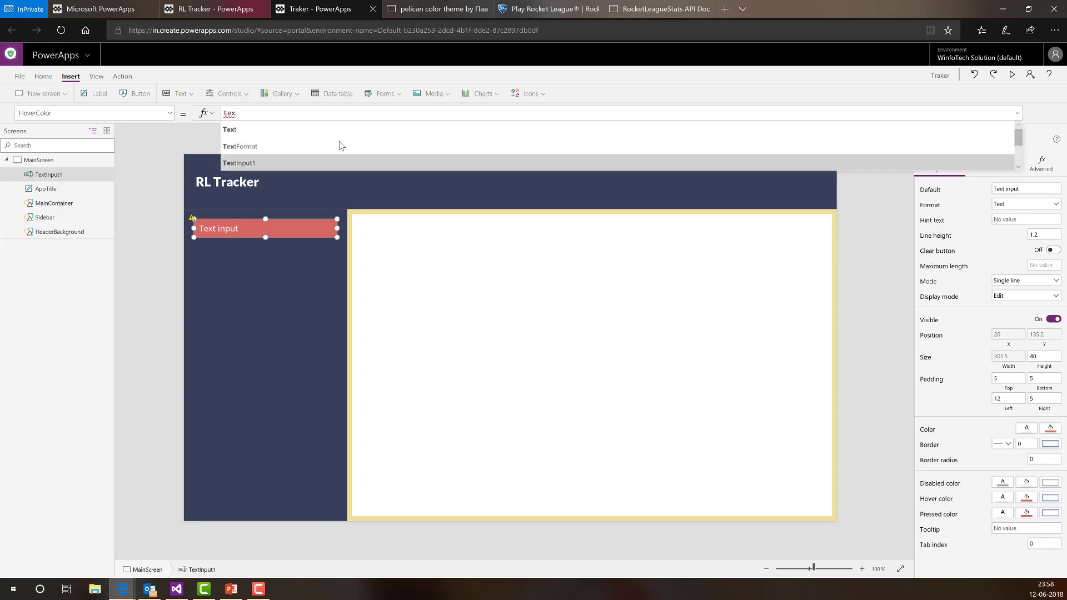
text(tInput1.col)
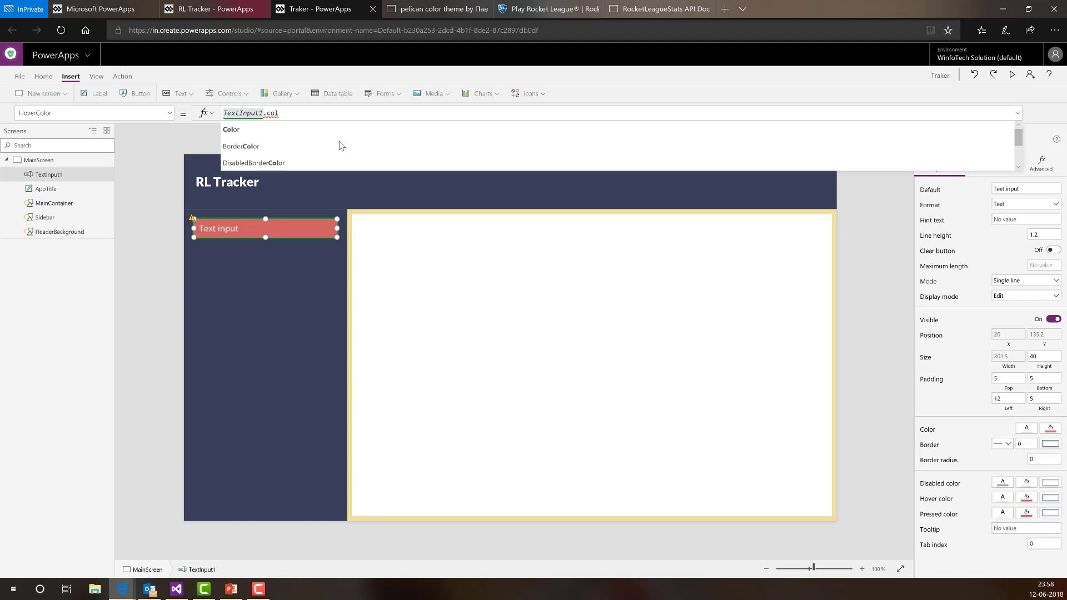
key(Tab)
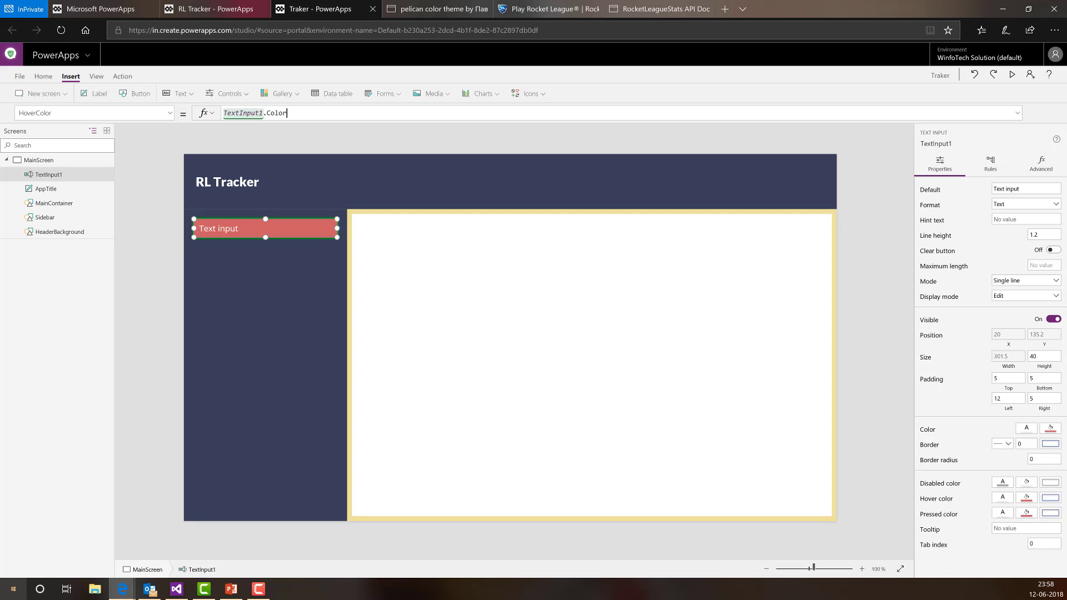
click(177, 261)
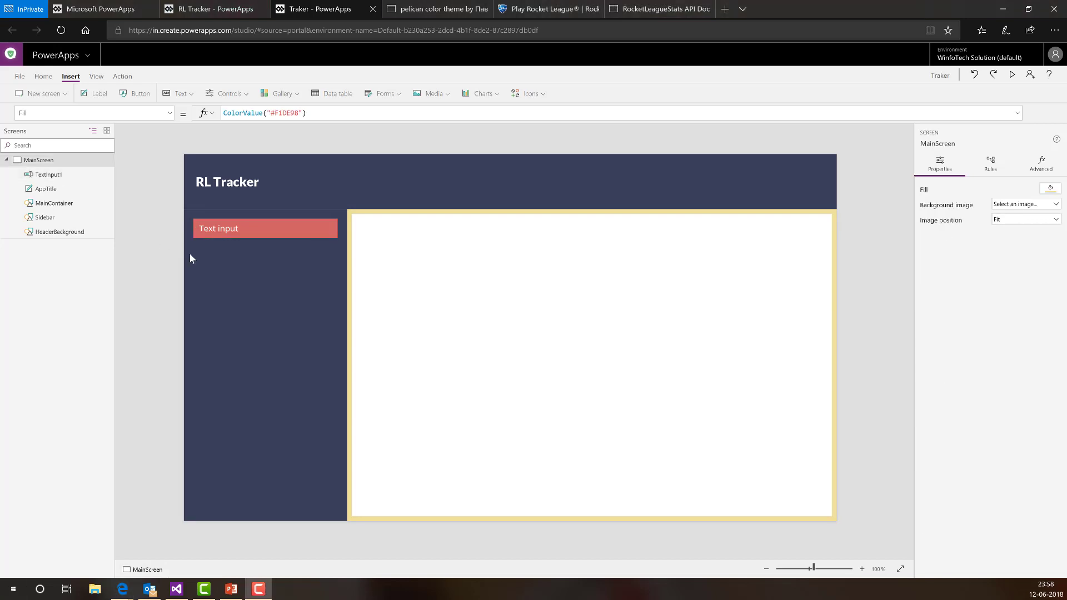
- Reduce the text input's font Size from 13 to 11
click(278, 230)
click(139, 112)
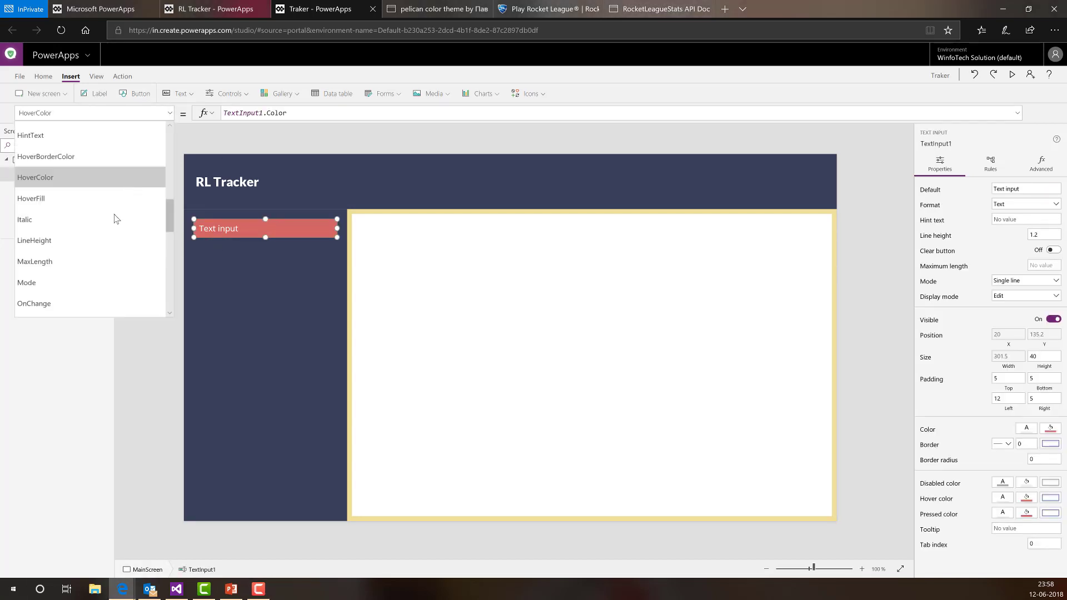
scroll(110, 215, down, 5)
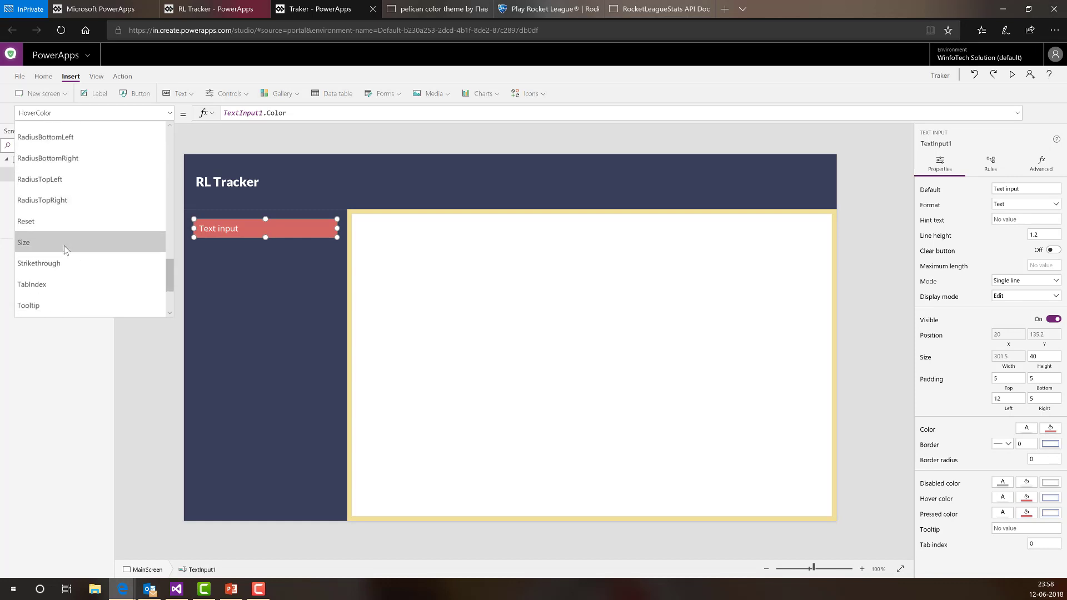
click(65, 247)
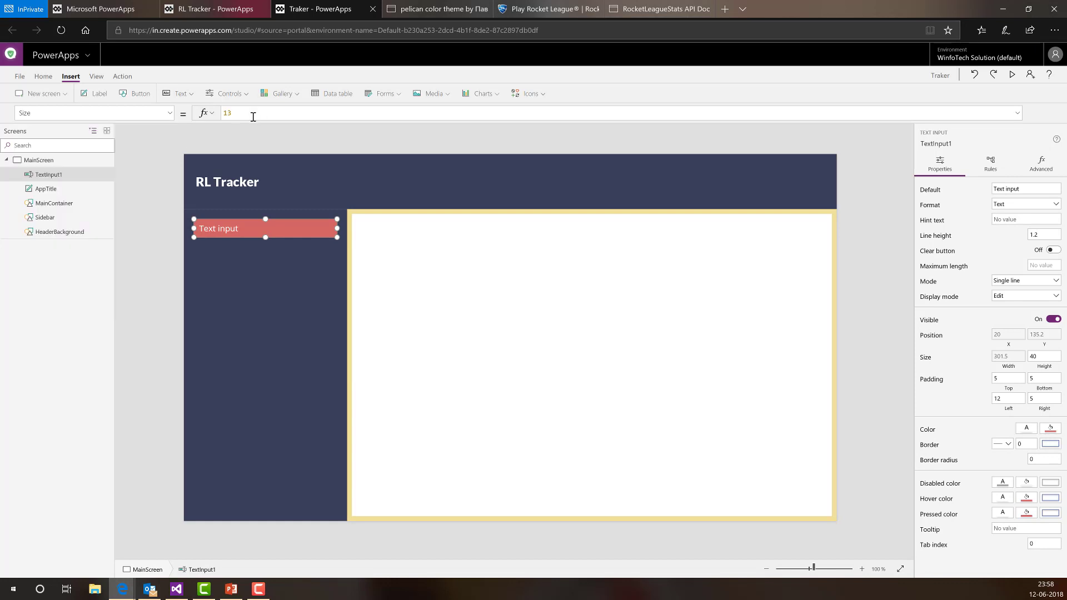
key(BackSpace)
text(1)
- Change the text input's Font from Open Sans to 'Segoe UI'
click(169, 116)
scroll(124, 217, up, 6)
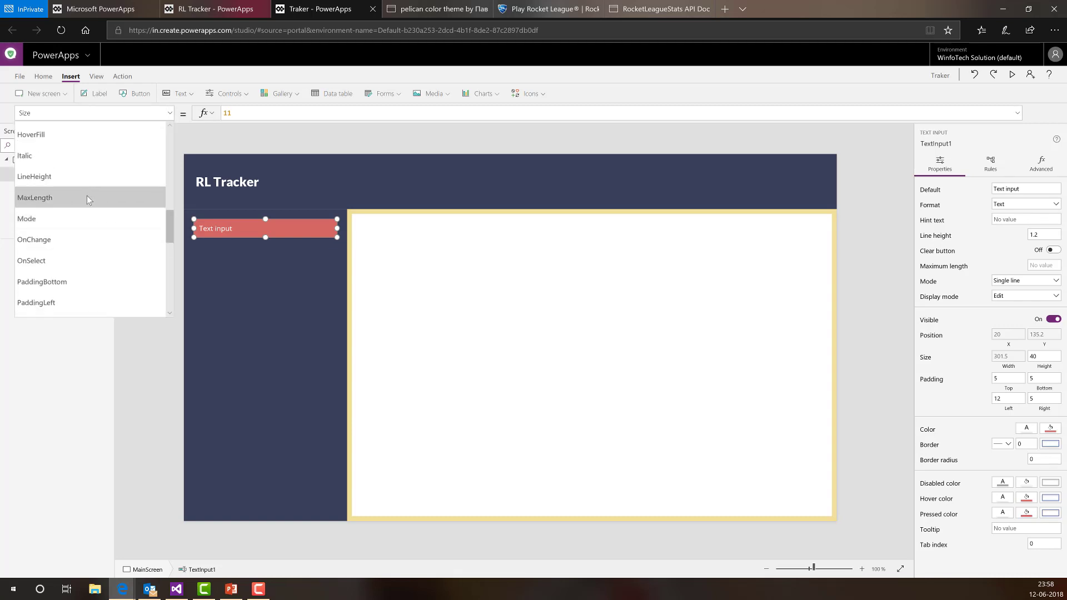
scroll(85, 194, up, 3)
click(151, 155)
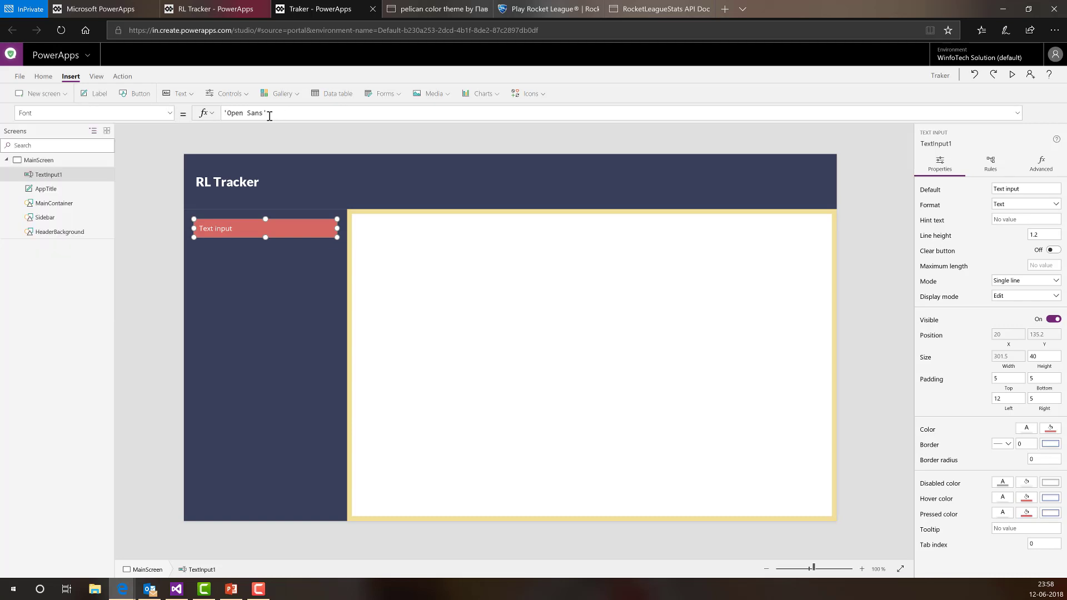
click(275, 115)
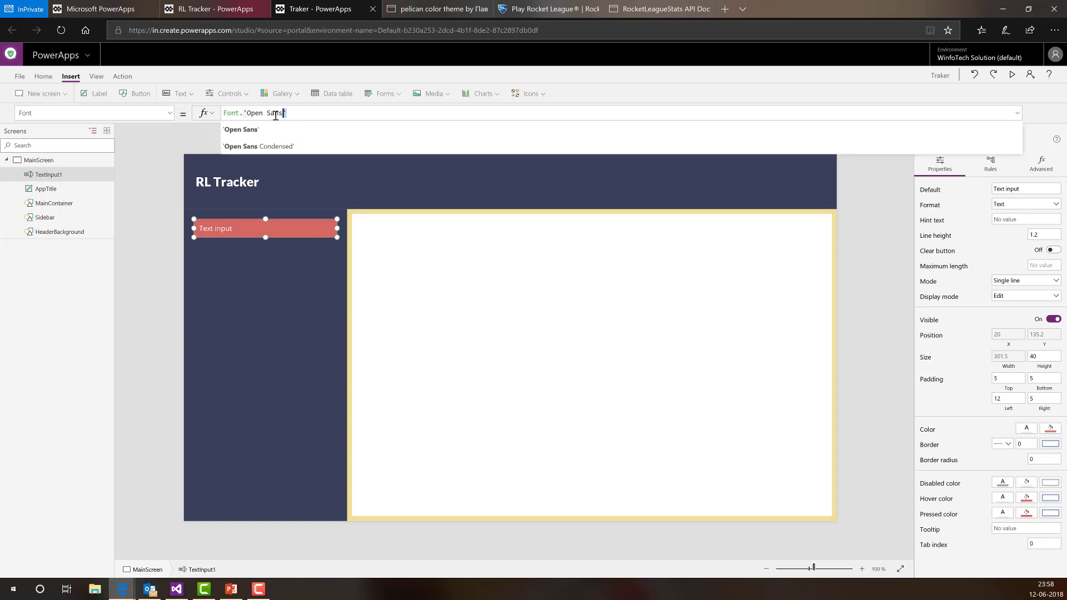
double_click(275, 115)
text('Segoe UI')
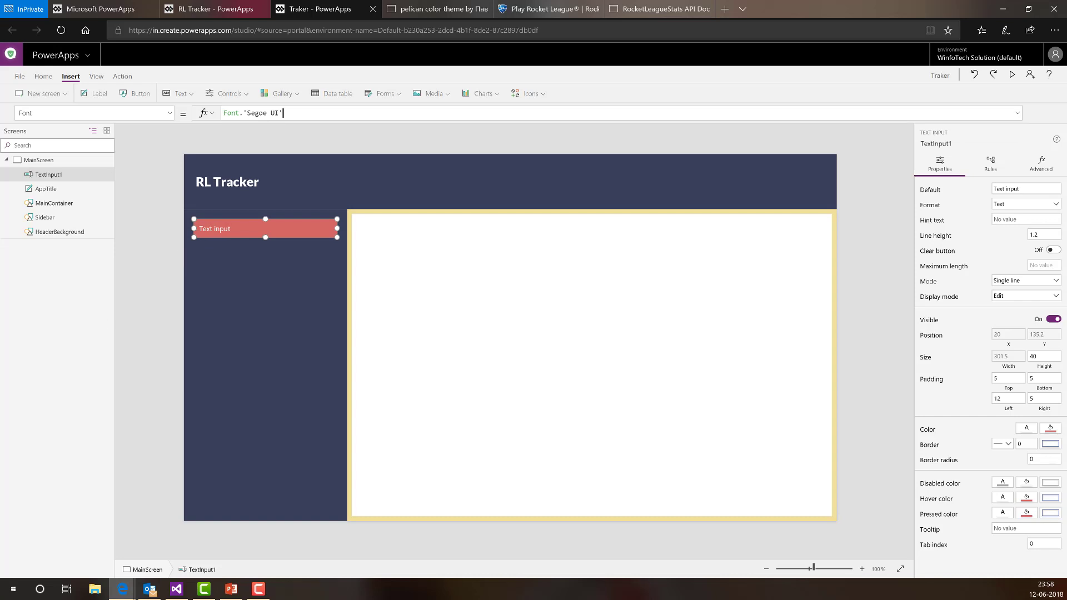
click(600, 150)
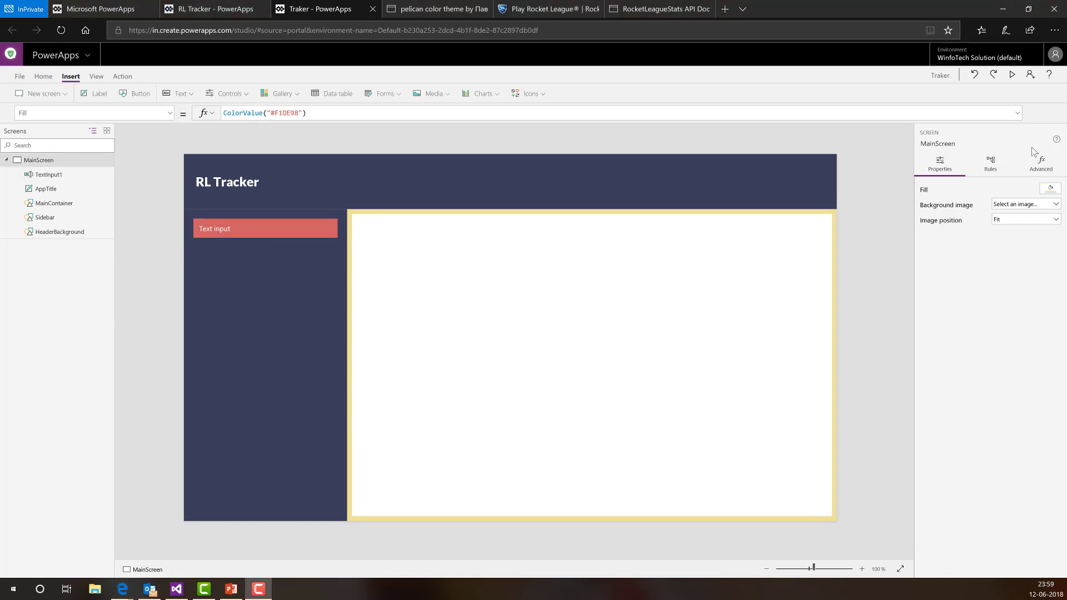
click(1012, 75)
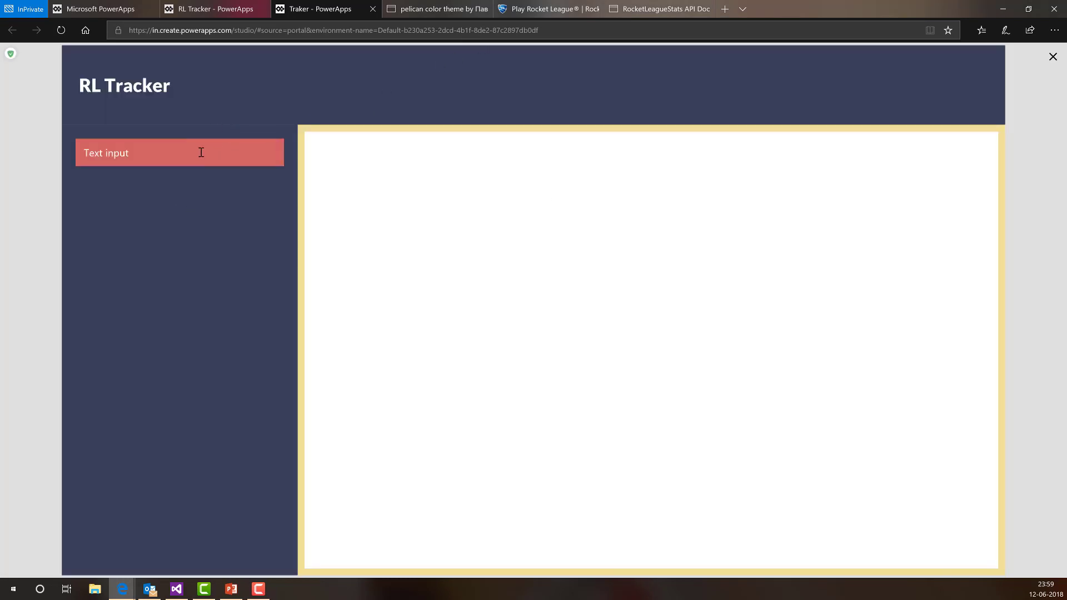
click(132, 163)
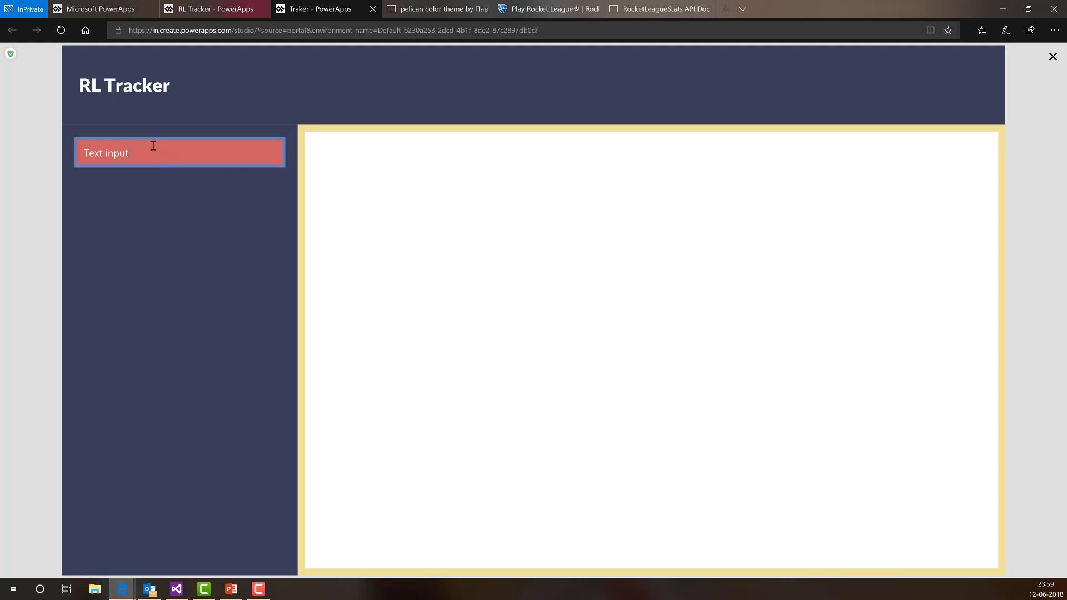
key(ctrl+a)
click(581, 70)
click(1052, 58)
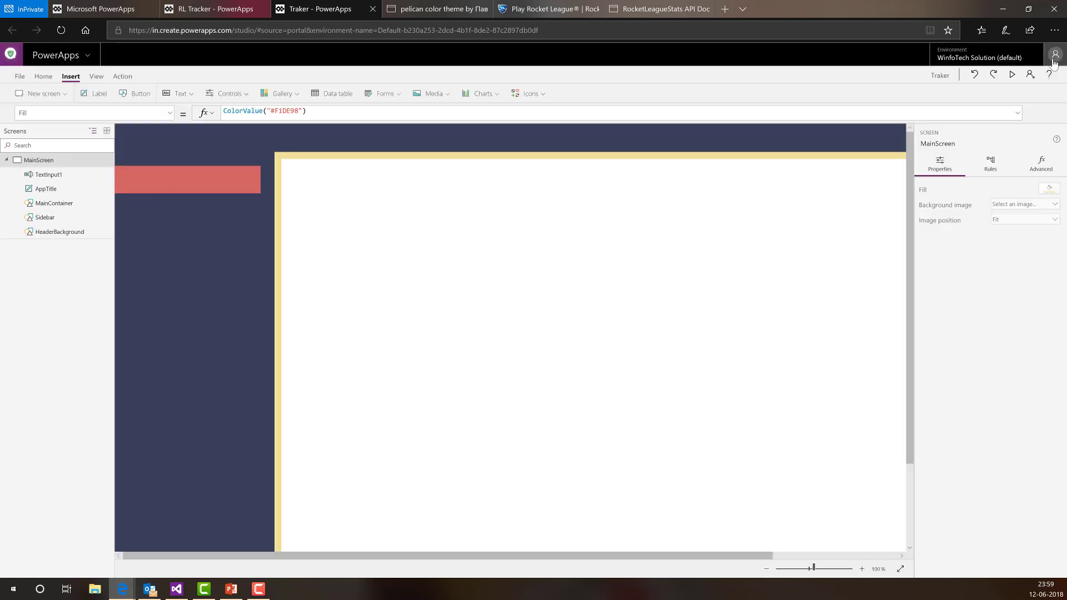
- Replace TextInput1's FocusedBorderColor formula TextInput1.BorderColor with White
click(241, 228)
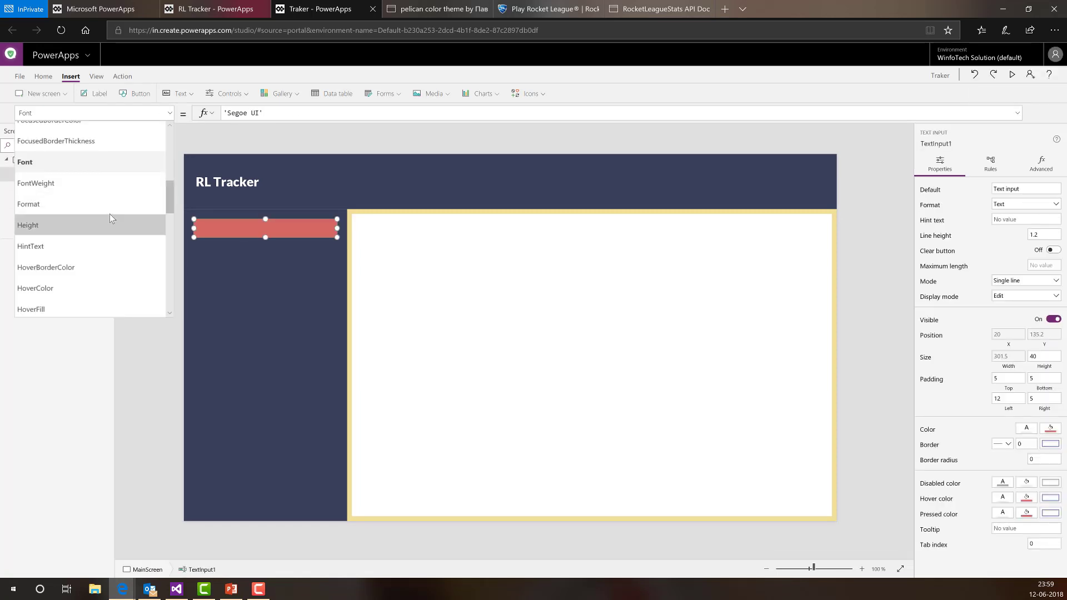
scroll(110, 213, down, 6)
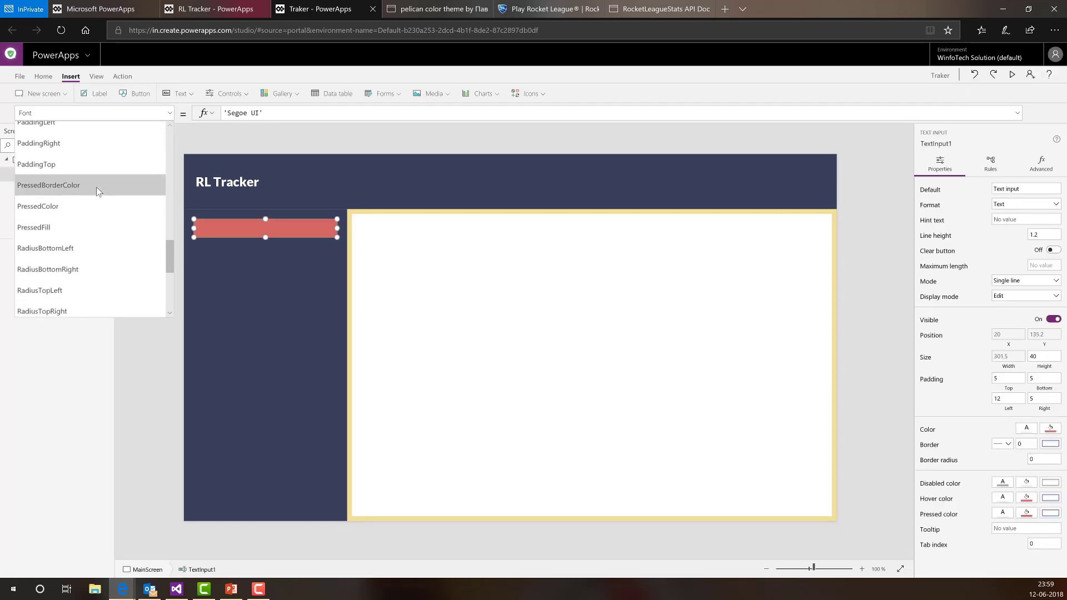
scroll(97, 195, down, 3)
scroll(97, 221, up, 4)
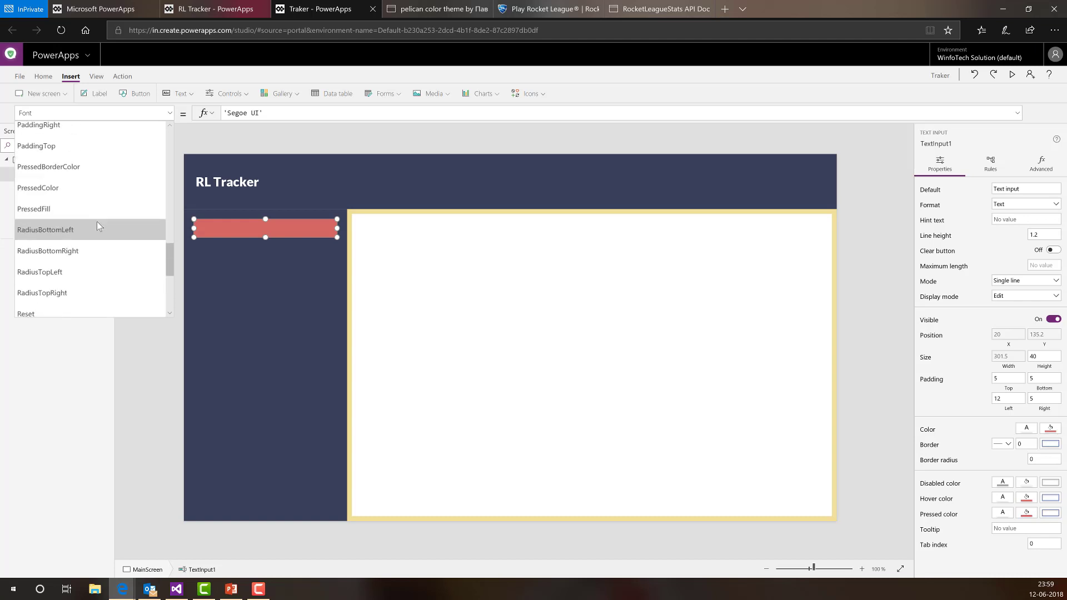
scroll(100, 226, up, 6)
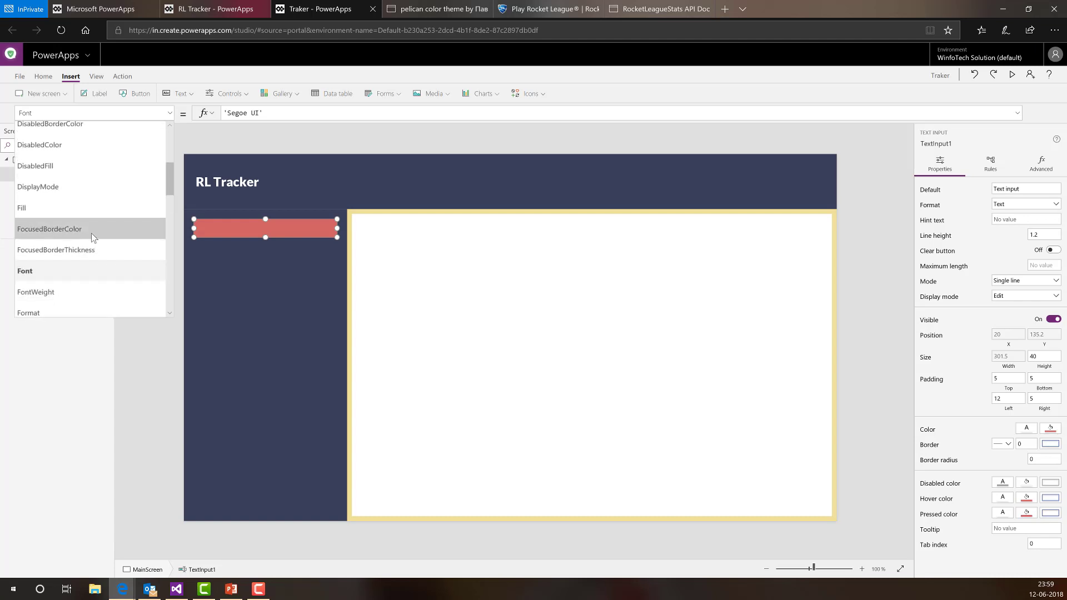
click(91, 229)
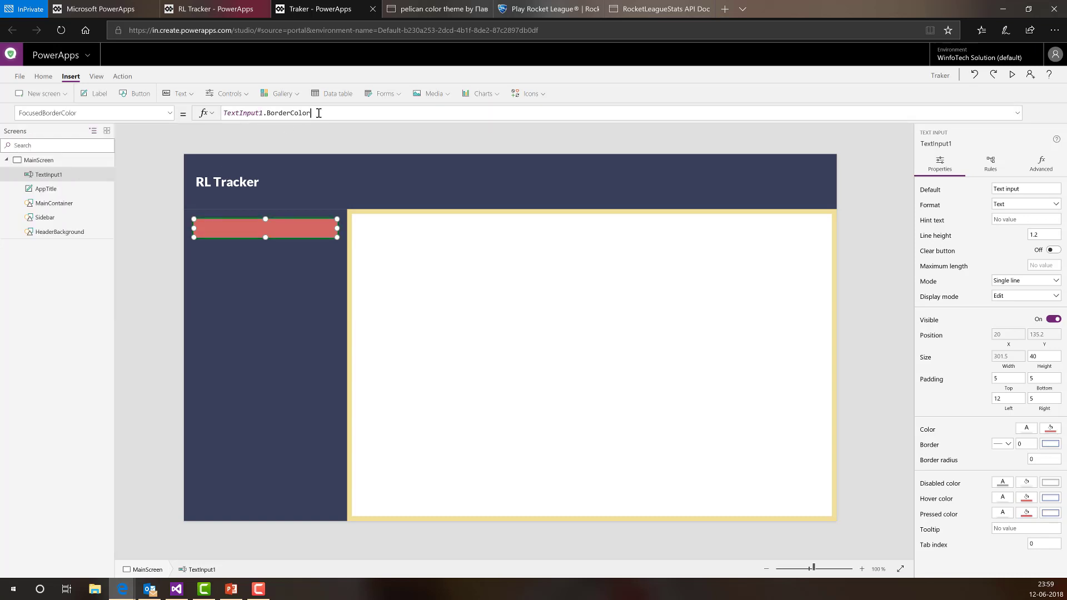
click(319, 113)
key(ctrl+shift+Left)
key(ctrl+shift+Left)
key(ctrl+shift+Left)
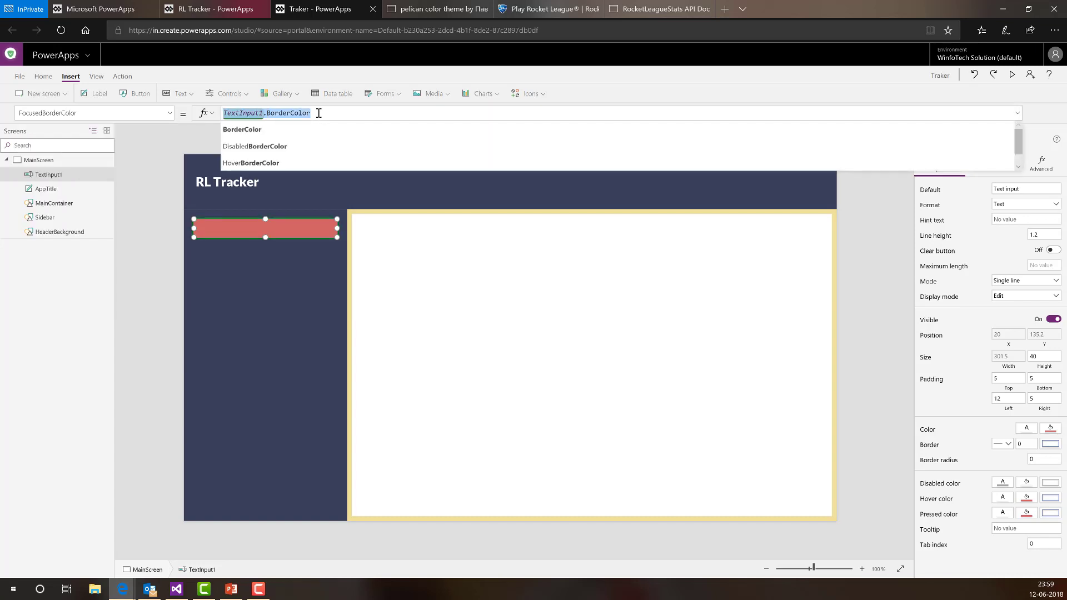
text(White)
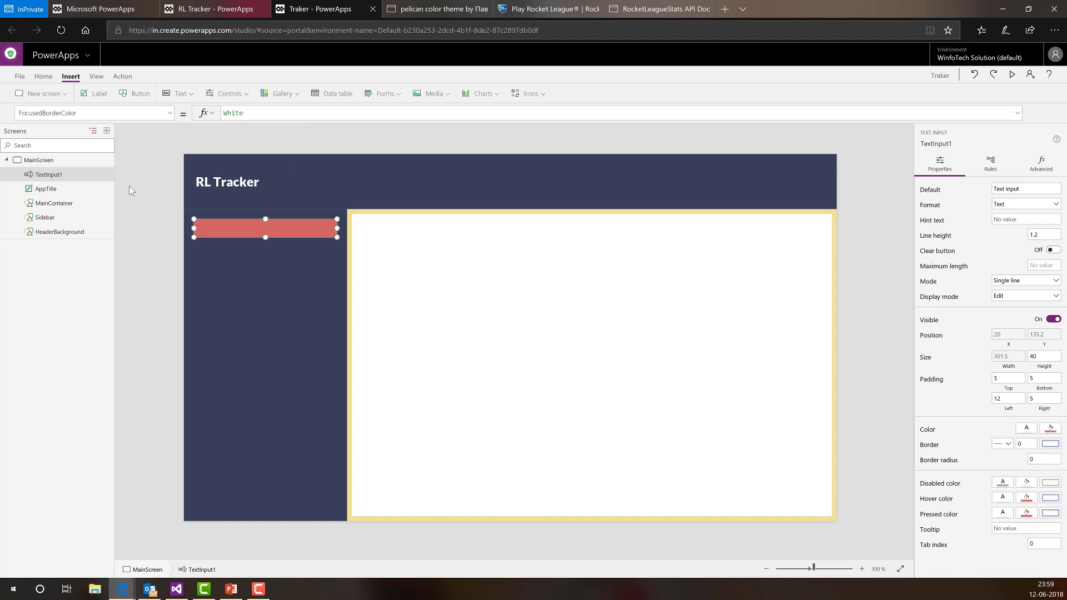
click(1012, 75)
click(234, 147)
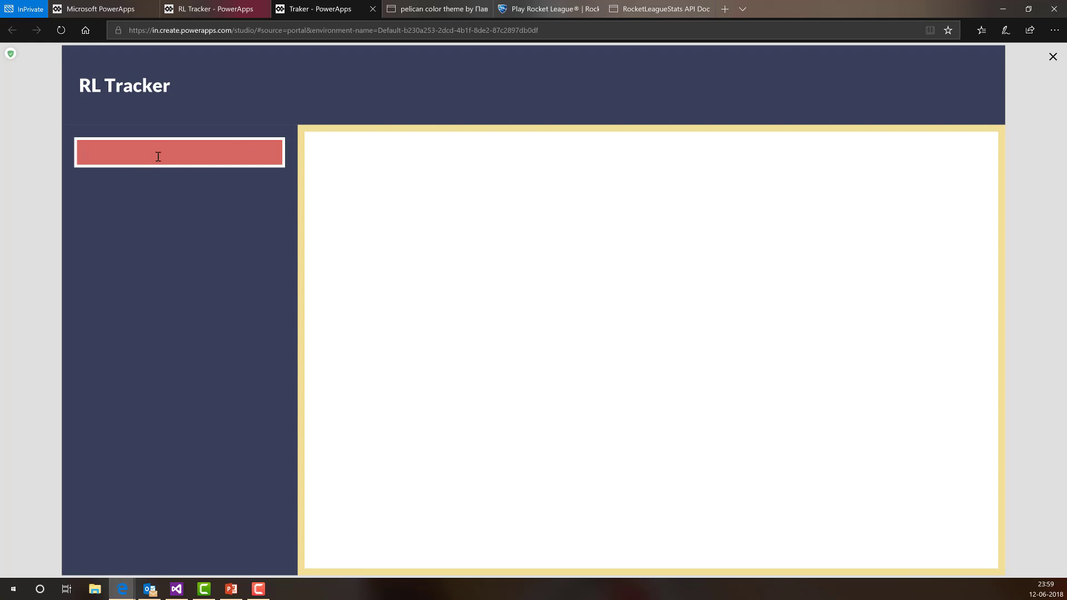
click(1052, 57)
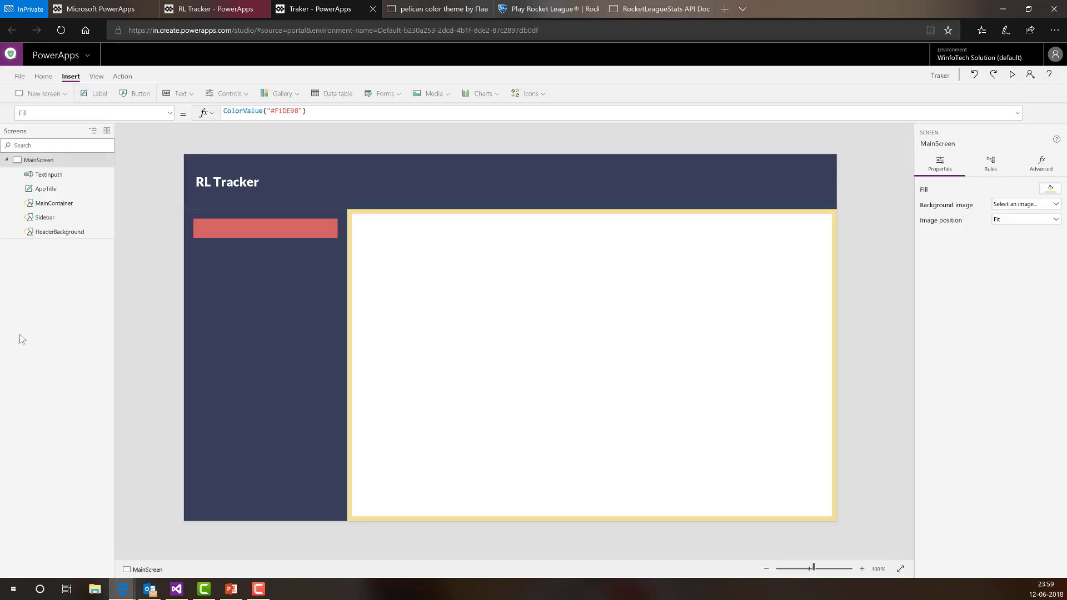
click(249, 228)
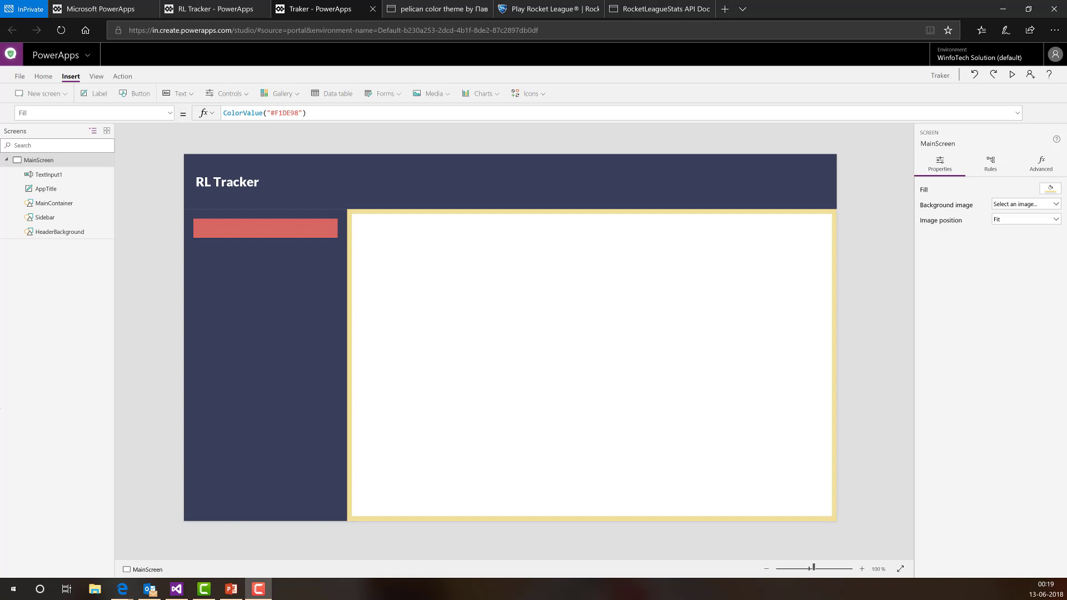
- From the File page, open the app's Connections list in a new browser tab
click(20, 77)
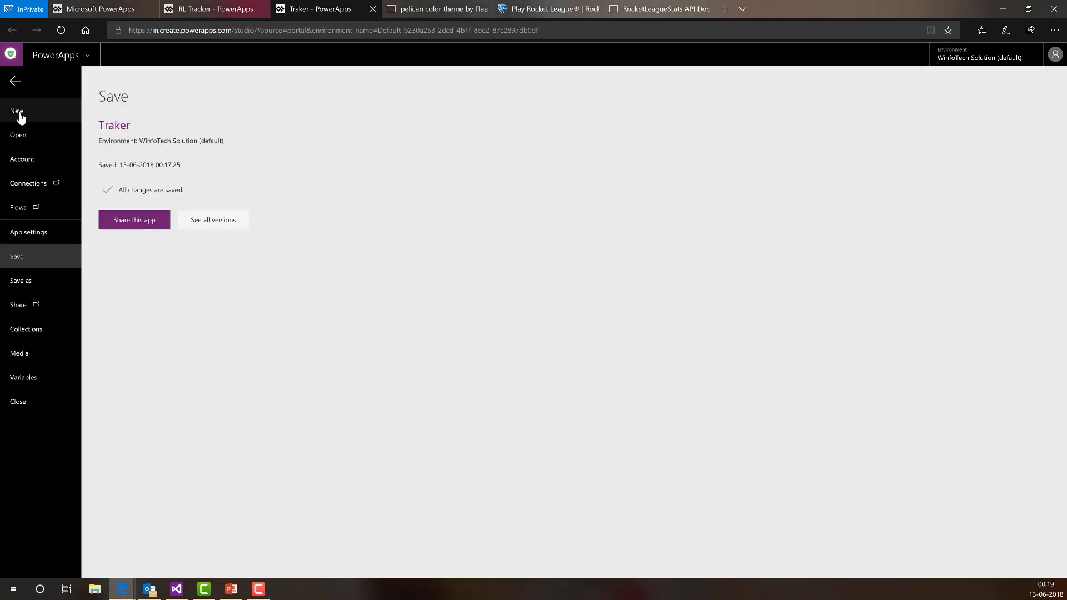
click(42, 189)
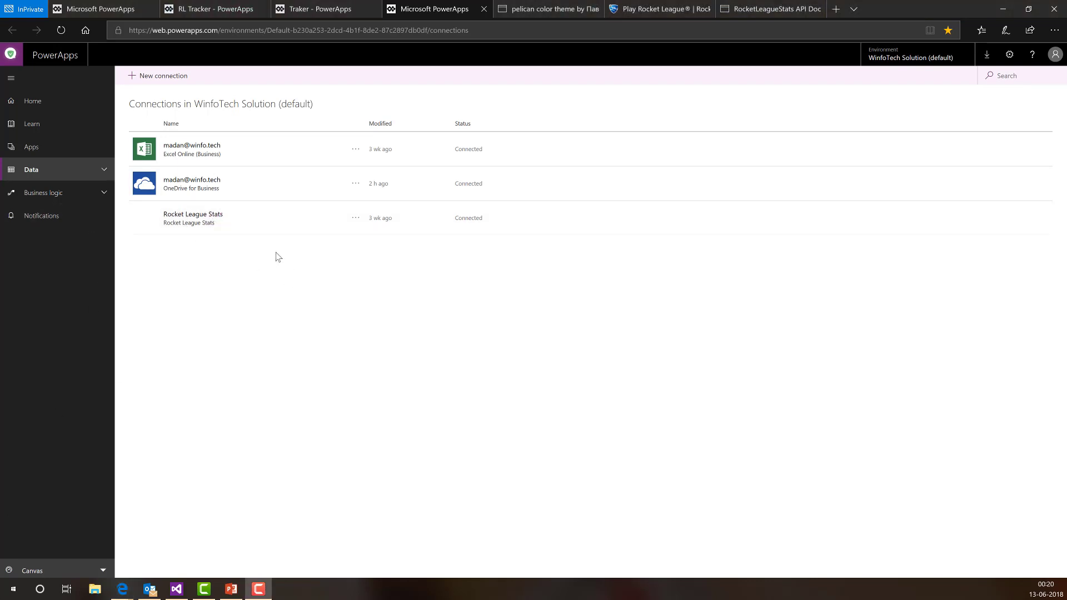
- Select the Rocket League Stats connection, then browse the New connection connector catalogue and return to its top
click(232, 217)
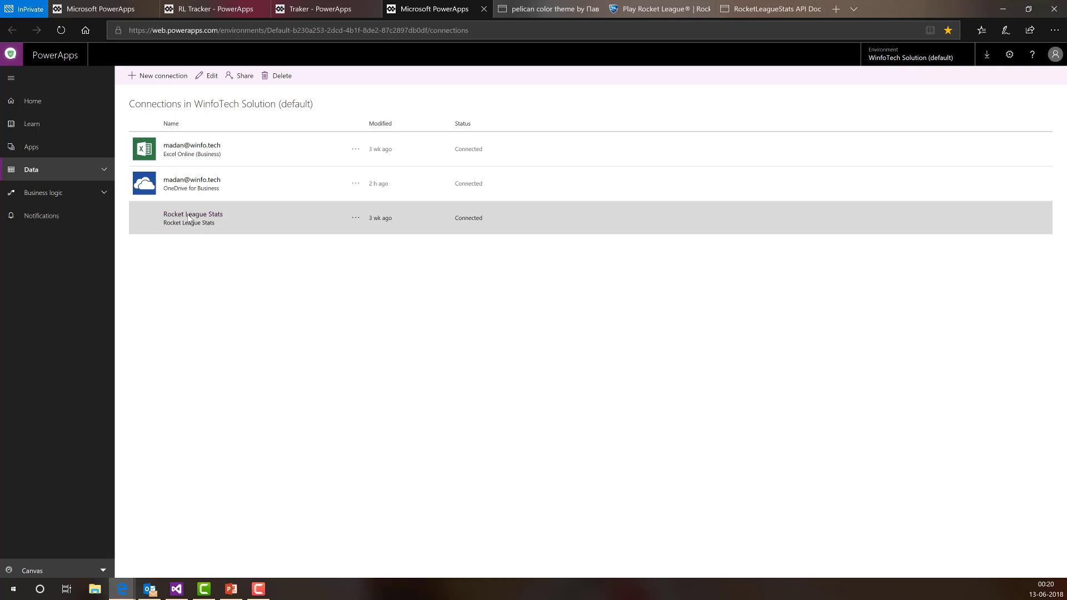
click(140, 81)
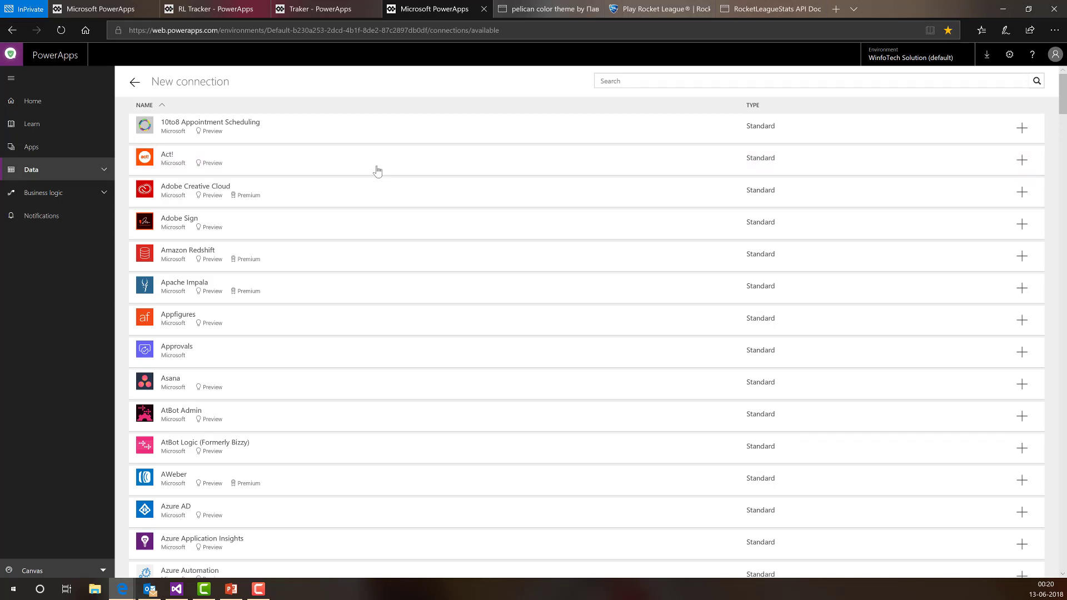
scroll(328, 164, down, 5)
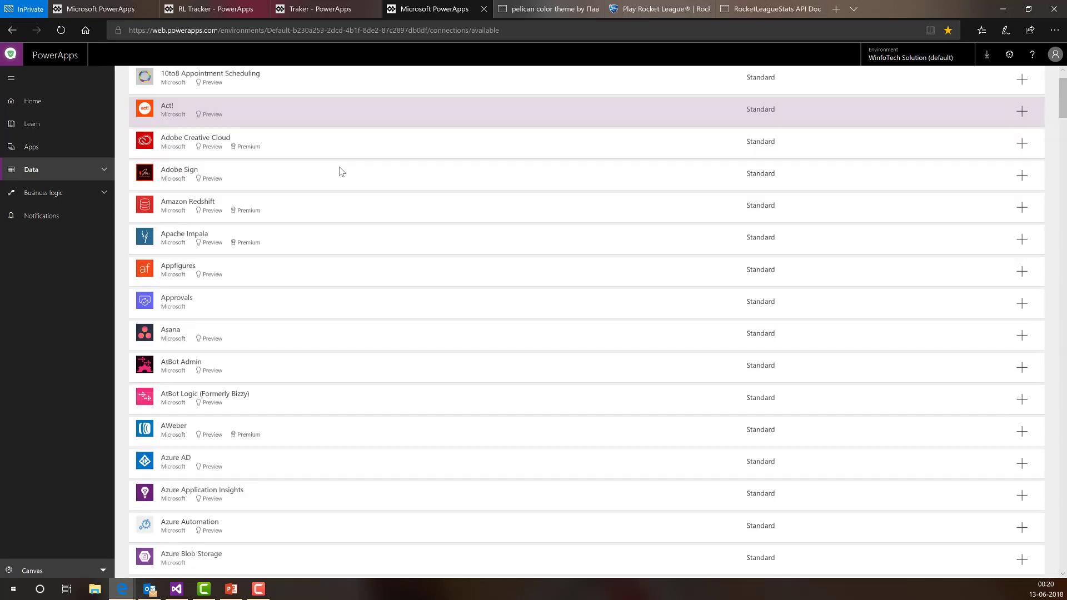
scroll(340, 174, down, 10)
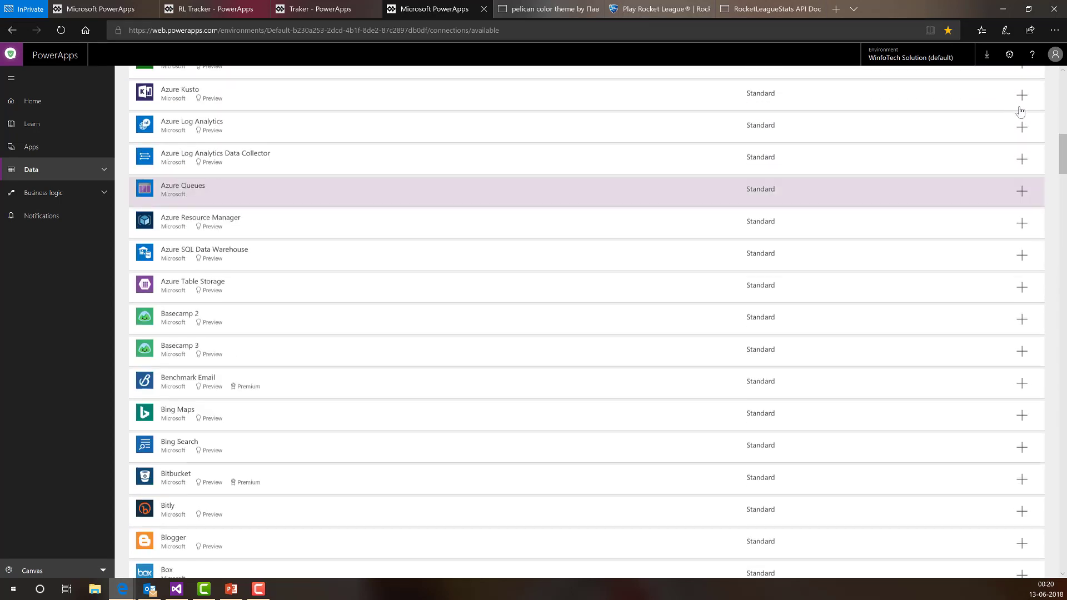
drag(1061, 167, 1061, 489)
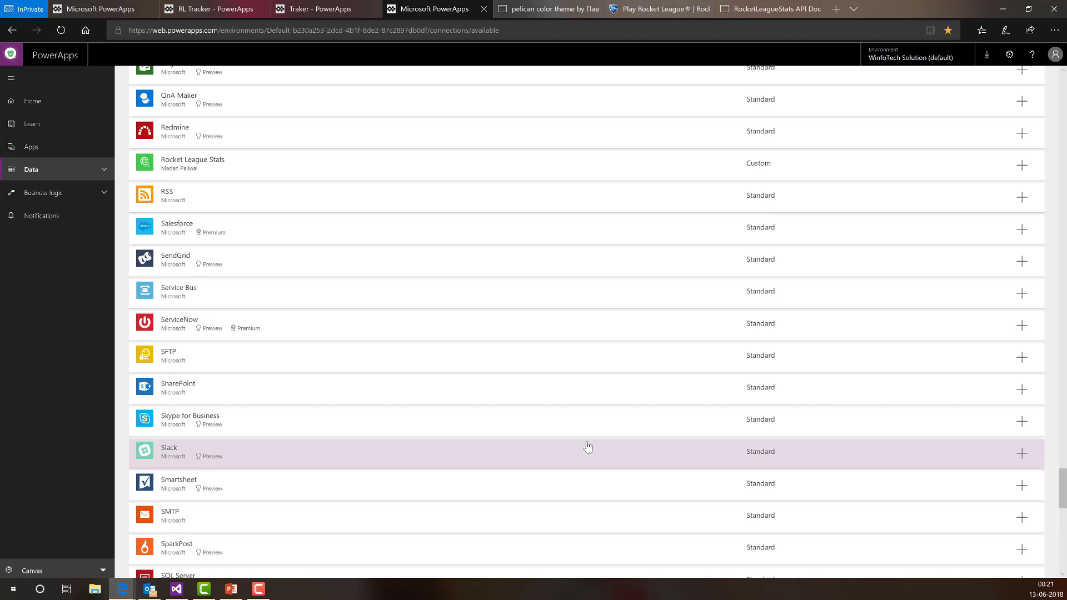
scroll(583, 456, down, 4)
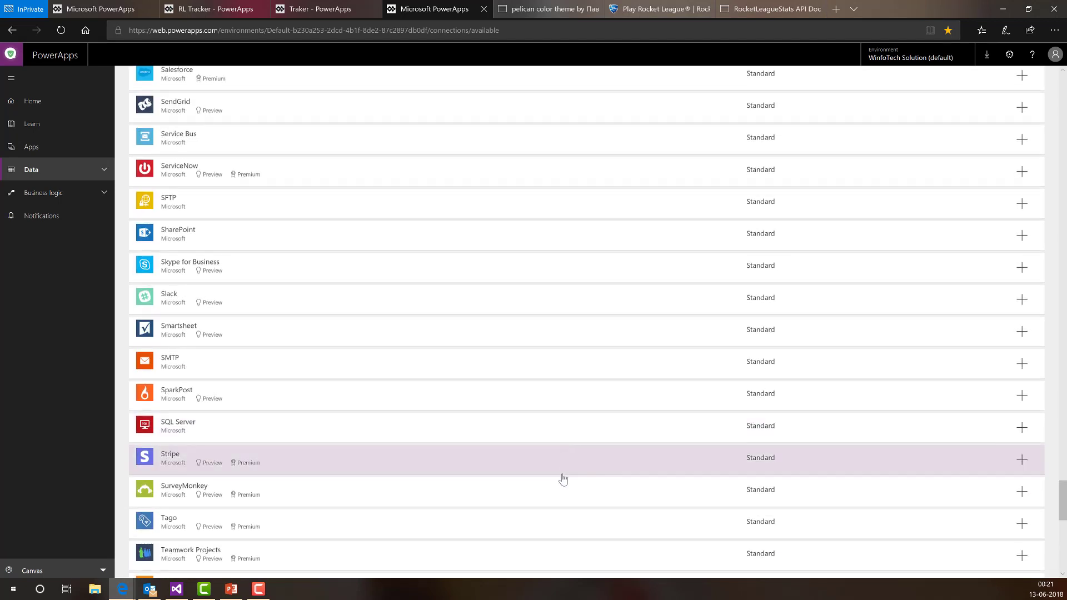
scroll(532, 500, down, 4)
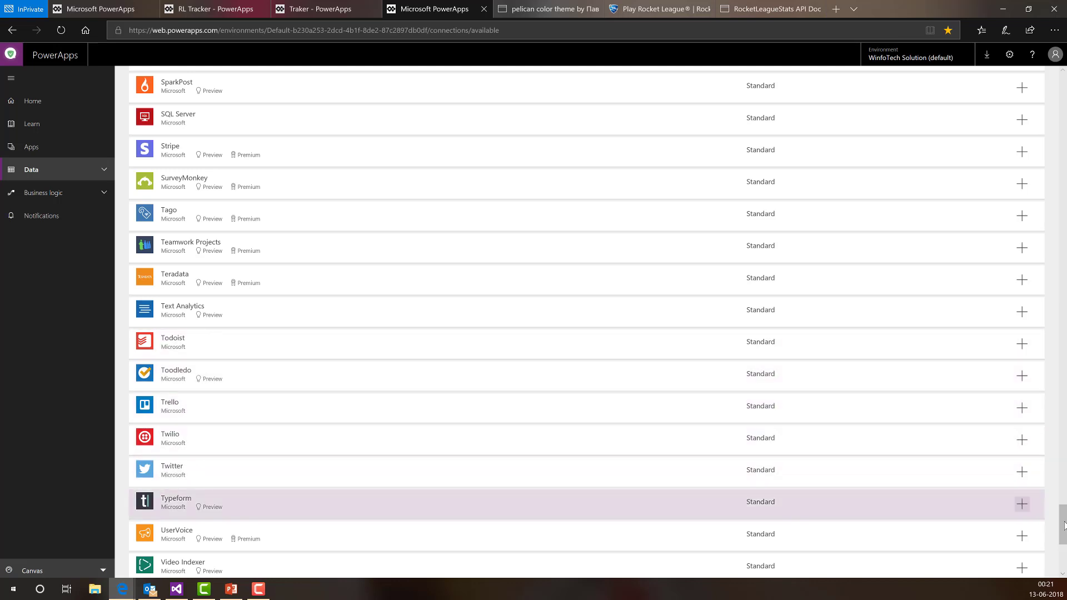
scroll(1062, 531, down, 4)
drag(1061, 534, 1060, 97)
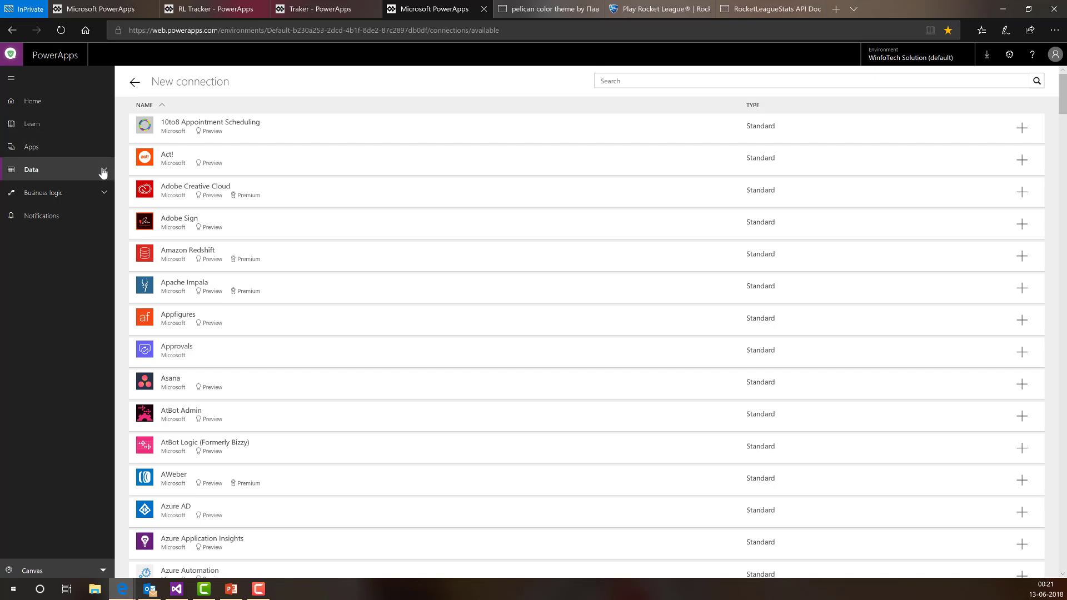
- Open Rocket League Stats from Data > Custom connectors in edit mode, showing host api.rocketleaguestats.com
click(134, 82)
click(104, 172)
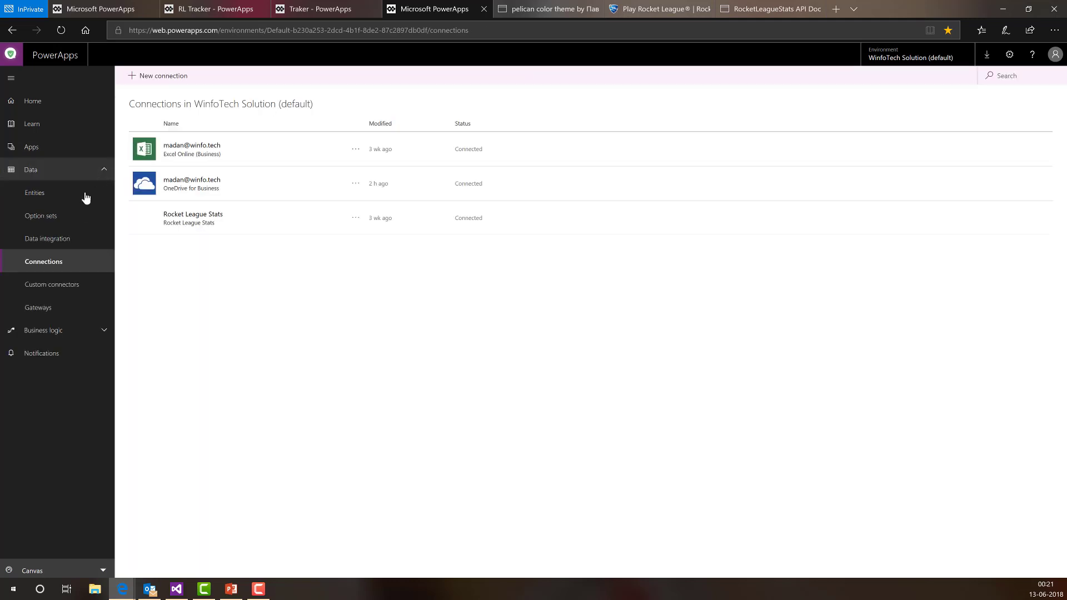
click(62, 292)
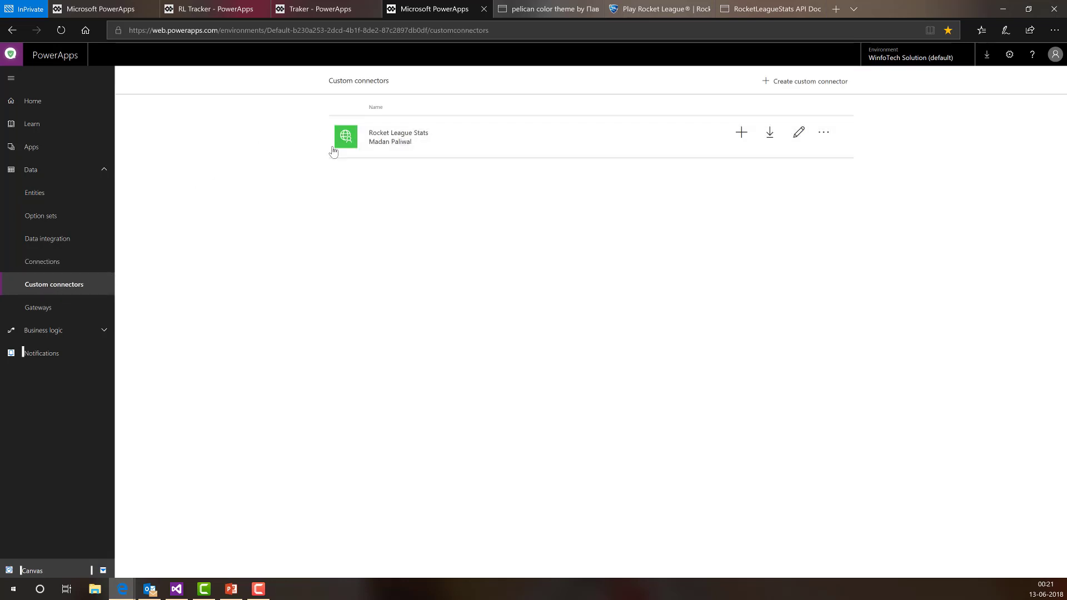
click(449, 133)
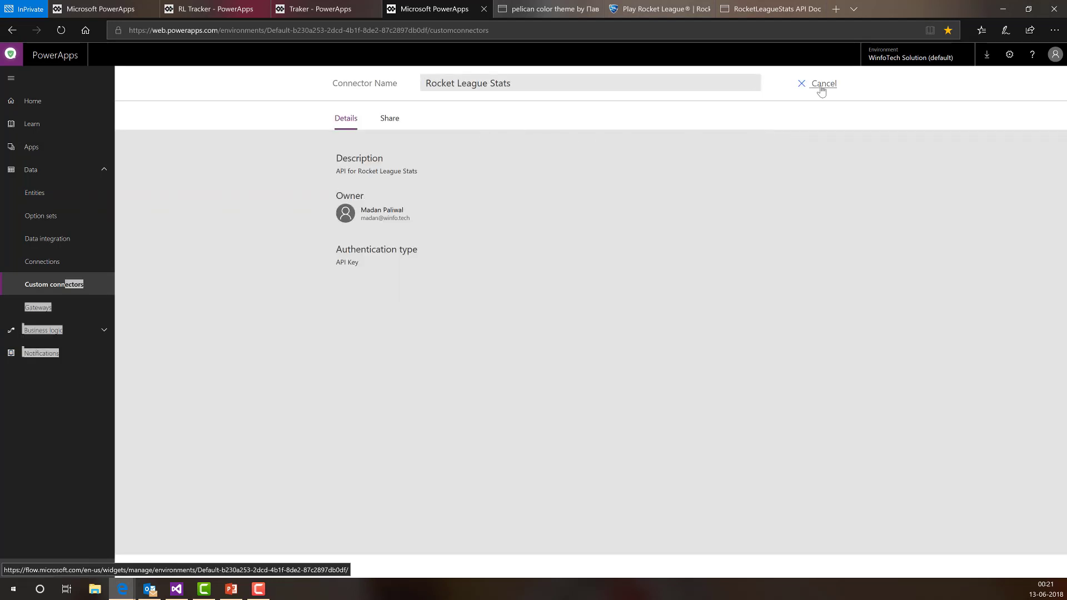
click(822, 88)
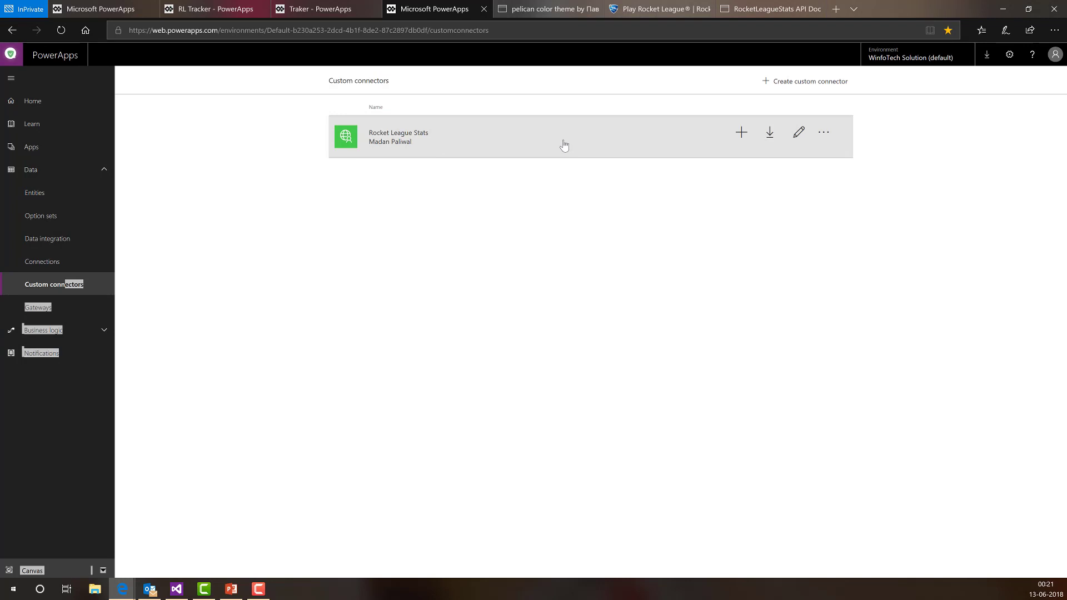
click(799, 132)
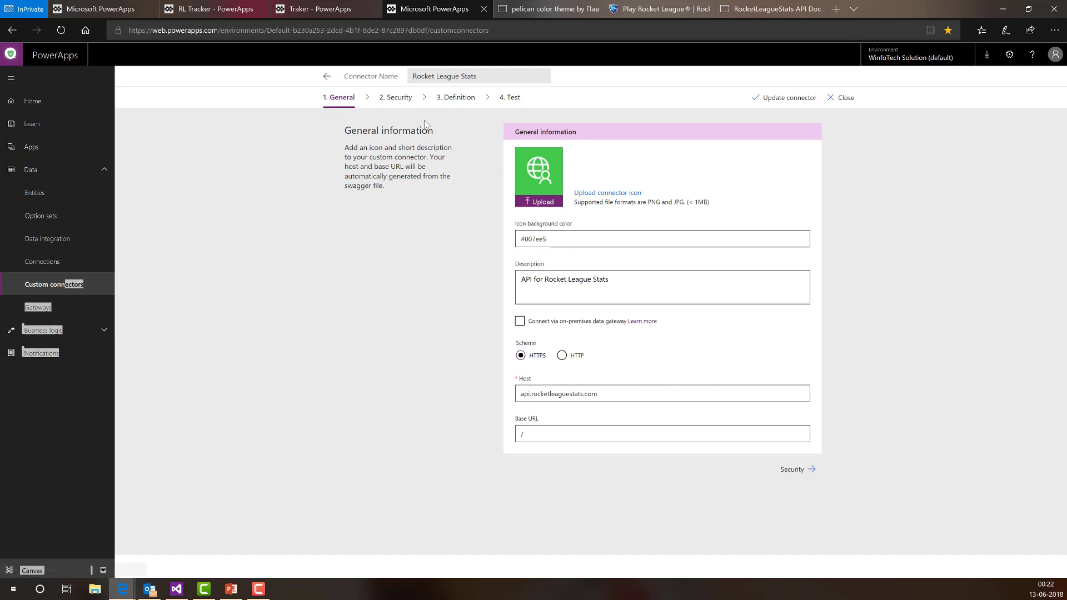
- Check the Security step, then select the GetPlatforms request URL on the Definition step
click(395, 98)
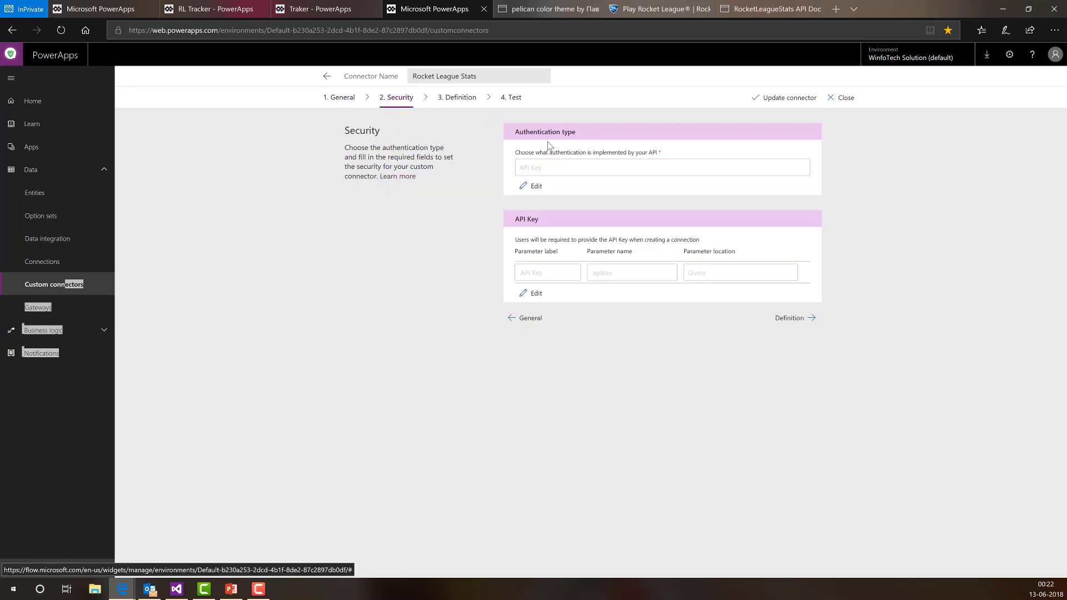
click(451, 102)
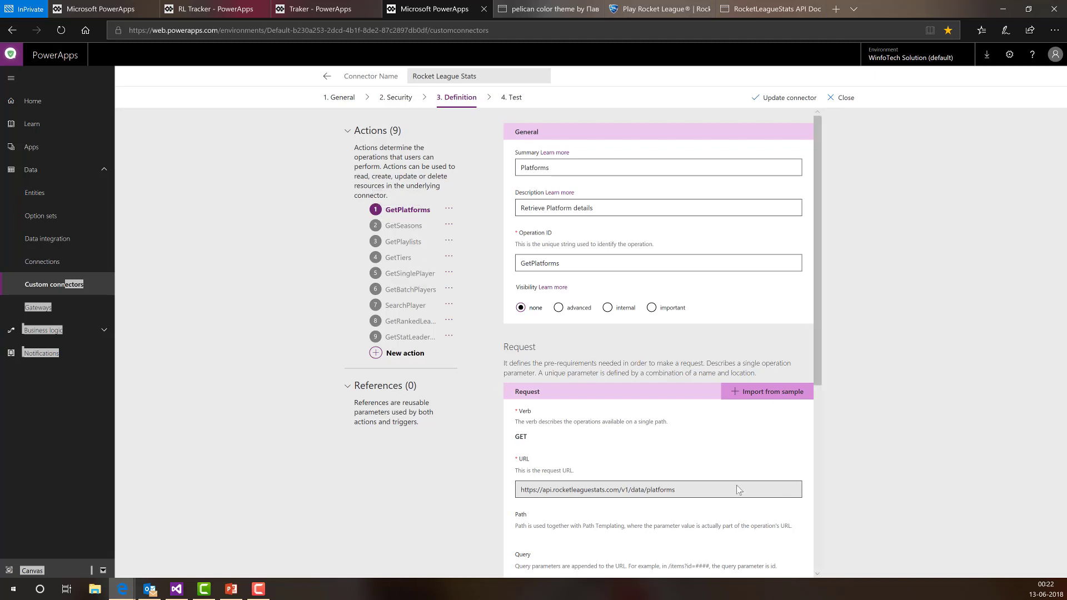
drag(699, 493, 566, 490)
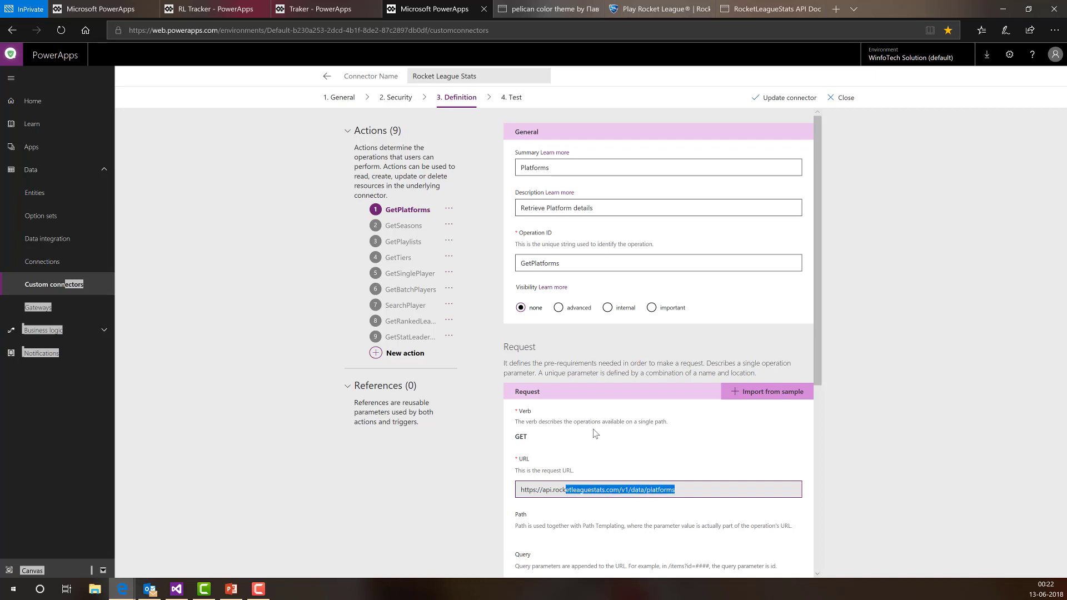
drag(688, 494, 504, 494)
click(786, 11)
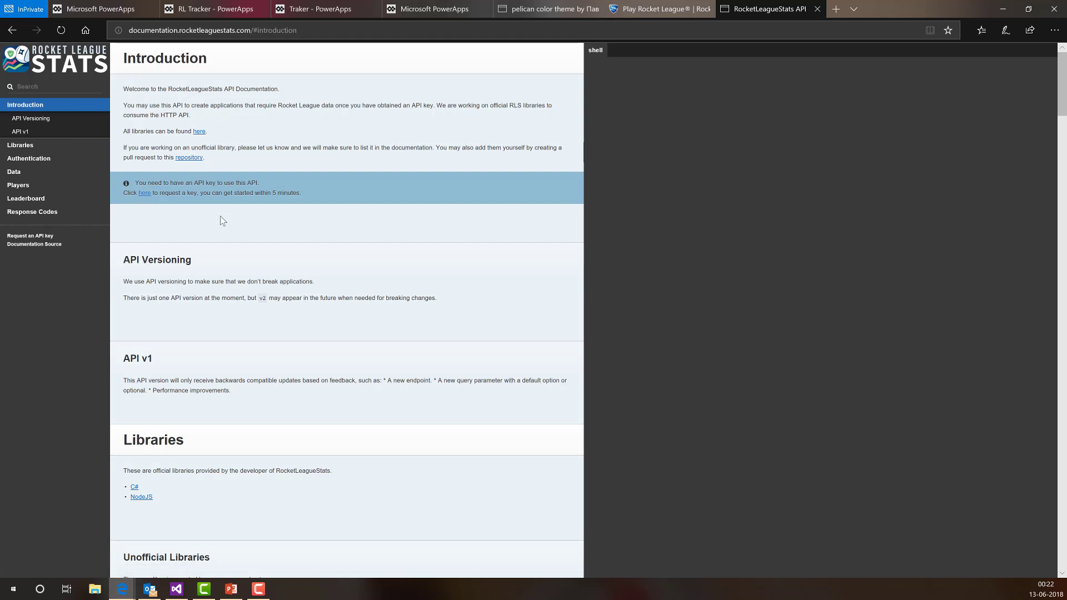
scroll(219, 218, down, 4)
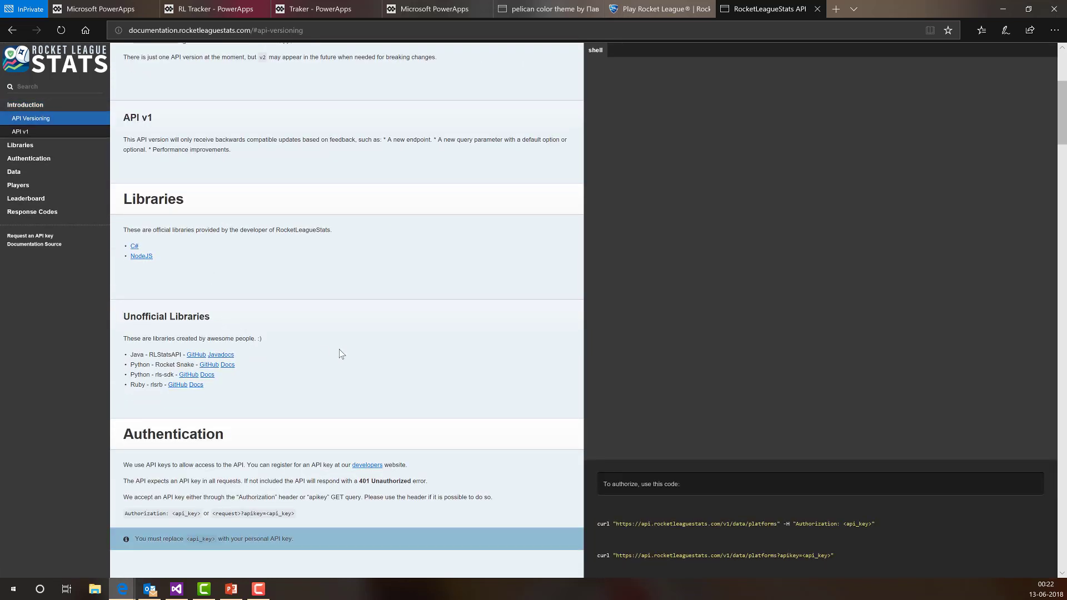
scroll(270, 348, down, 5)
scroll(273, 298, down, 4)
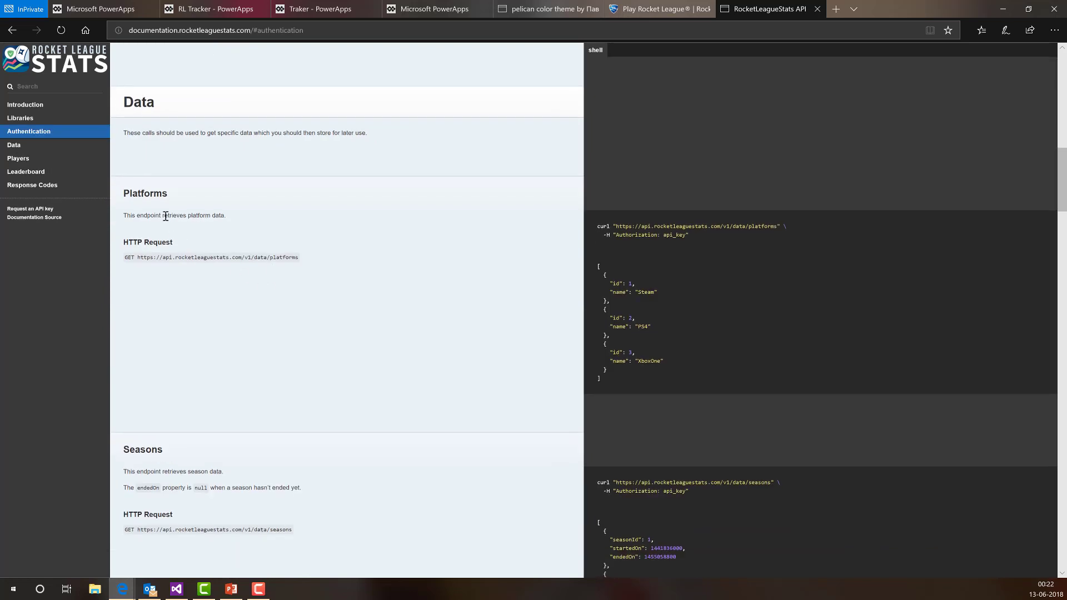
drag(130, 194, 254, 199)
click(175, 260)
drag(138, 260, 315, 261)
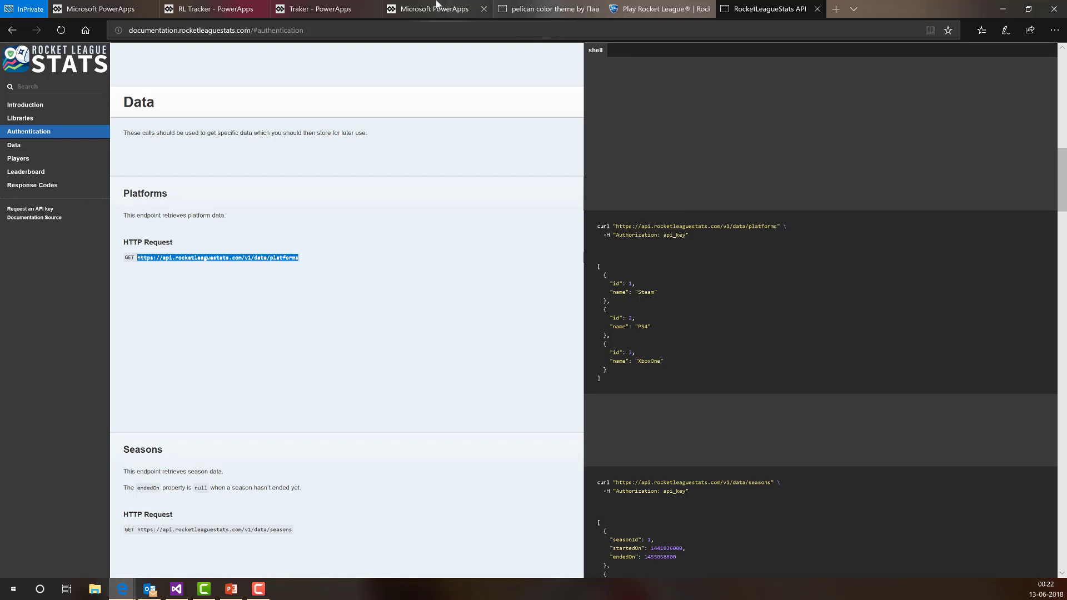
click(436, 9)
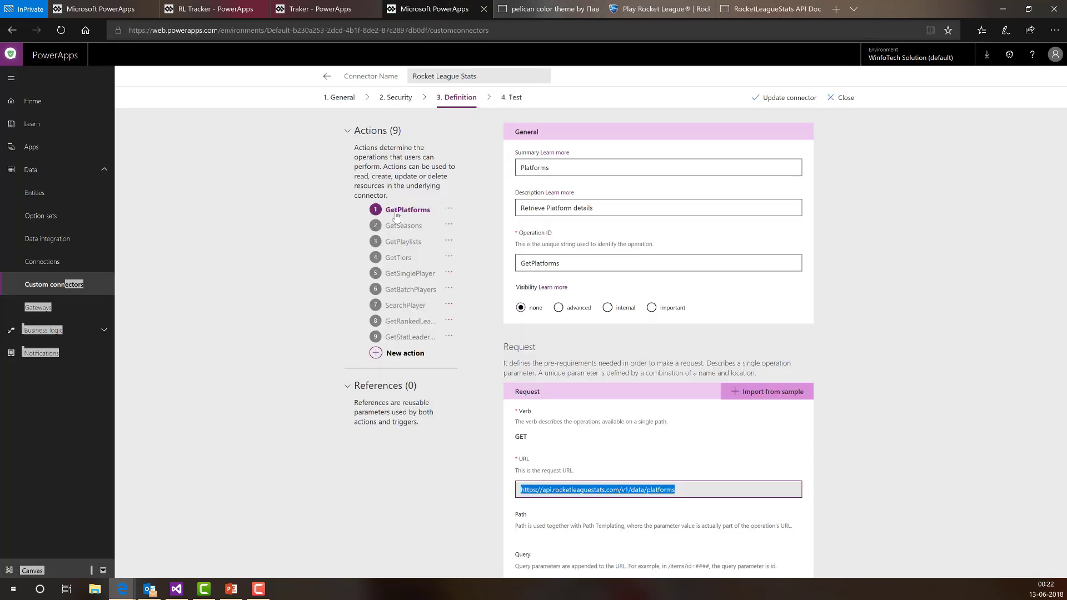
- Close the connector editor without changes and switch back to the Traker - PowerApps tab
click(718, 492)
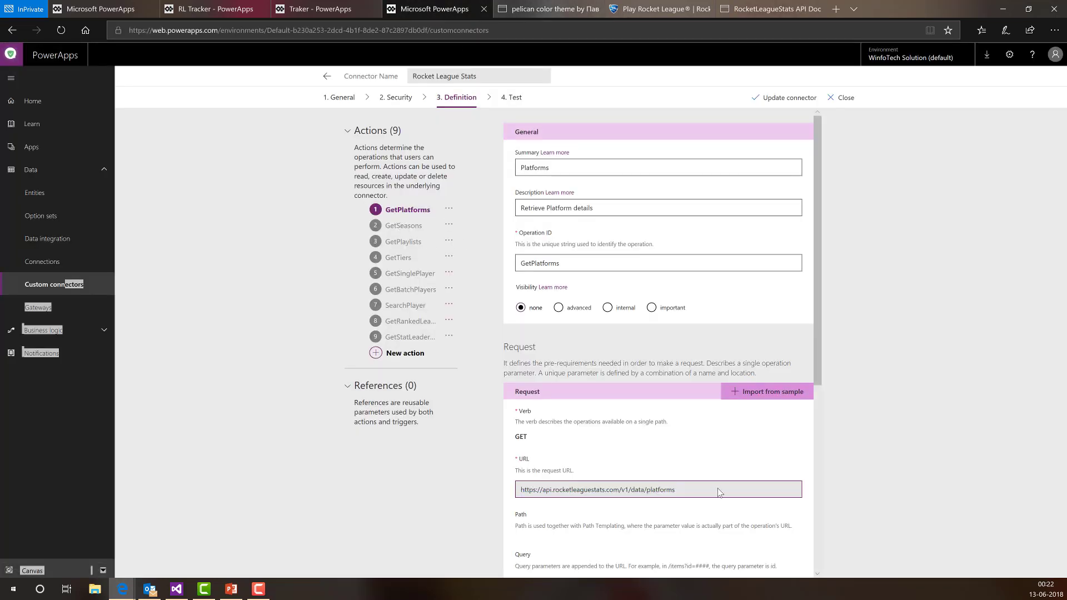
scroll(699, 467, down, 3)
scroll(699, 467, down, 2)
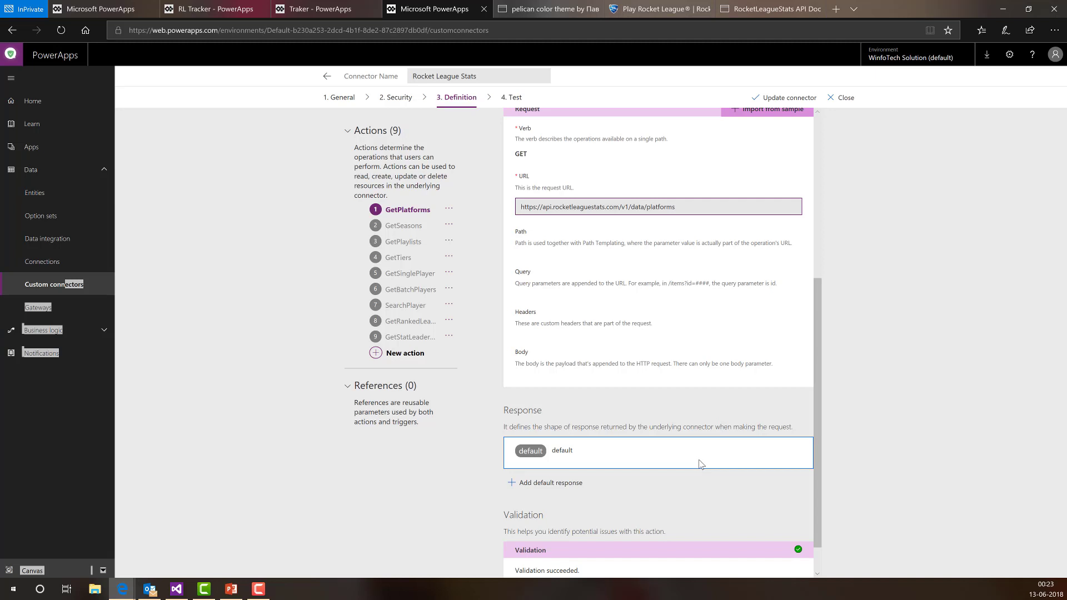
scroll(705, 427, down, 1)
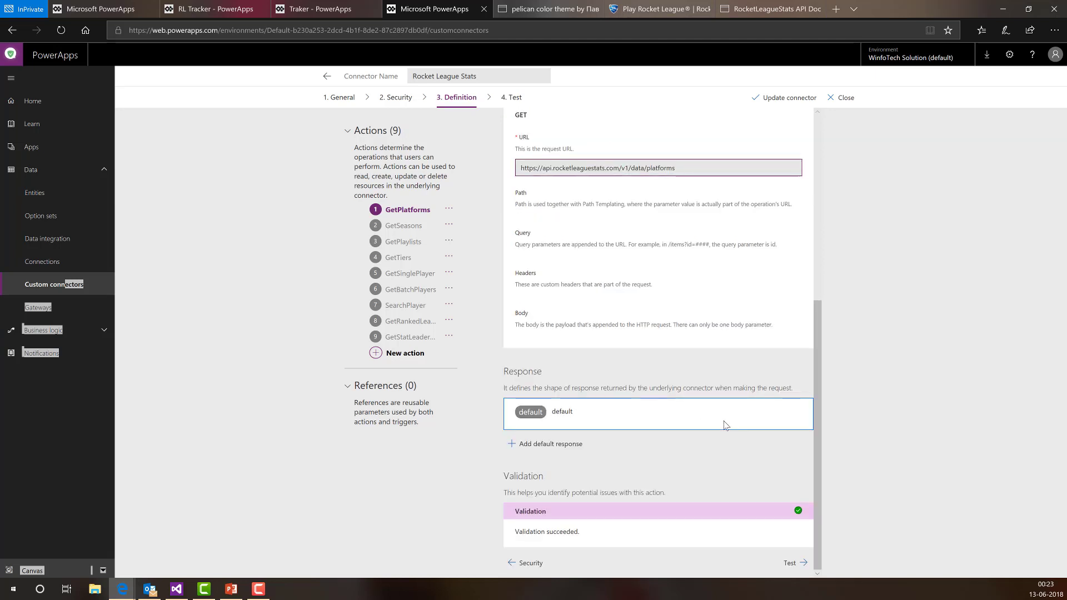
scroll(724, 424, up, 3)
scroll(727, 426, up, 3)
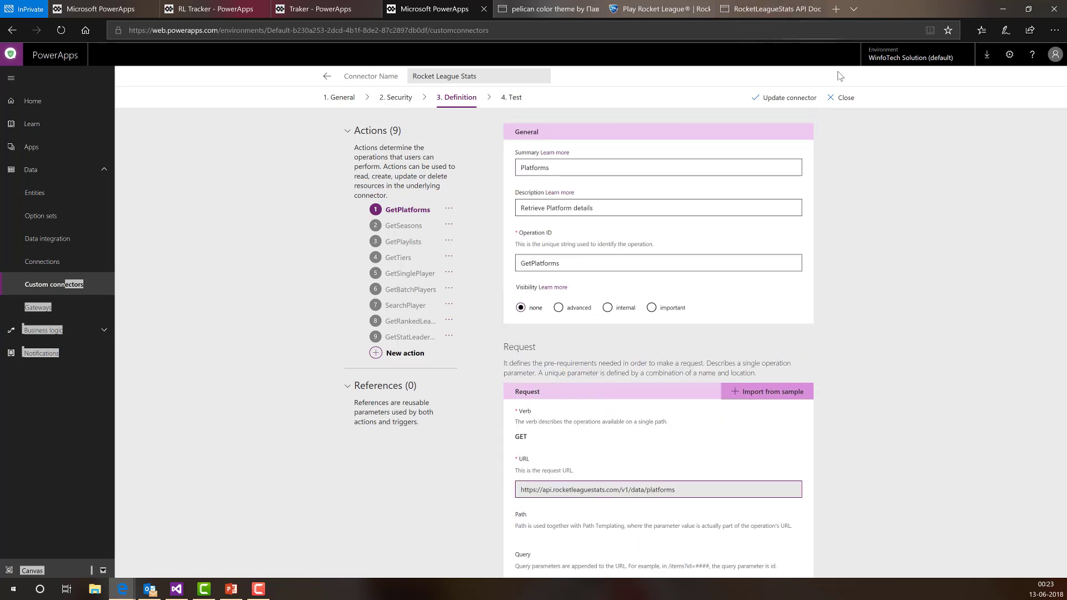
click(846, 98)
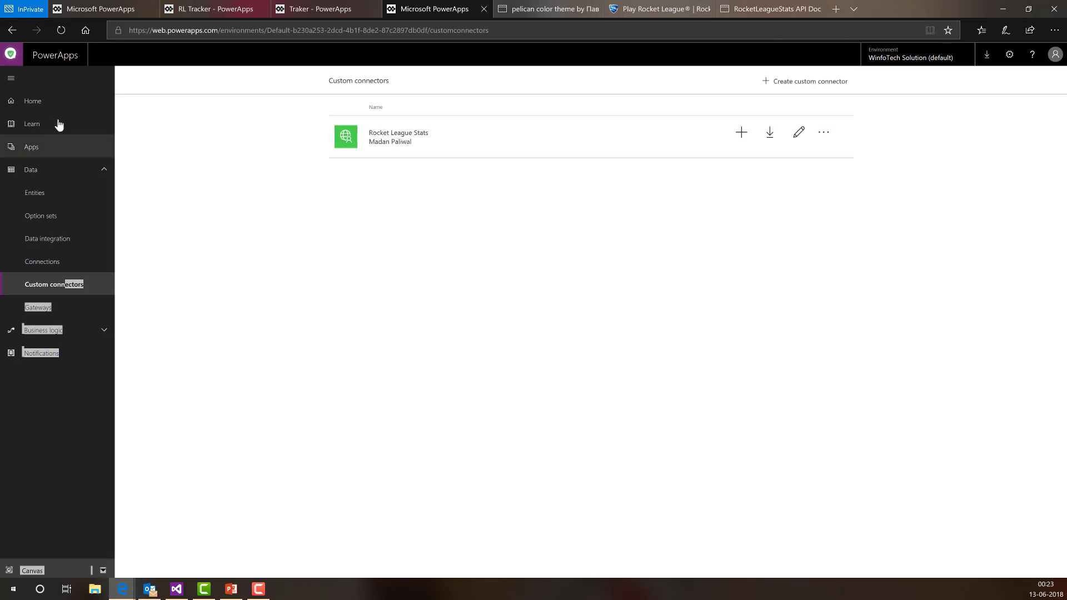
click(295, 8)
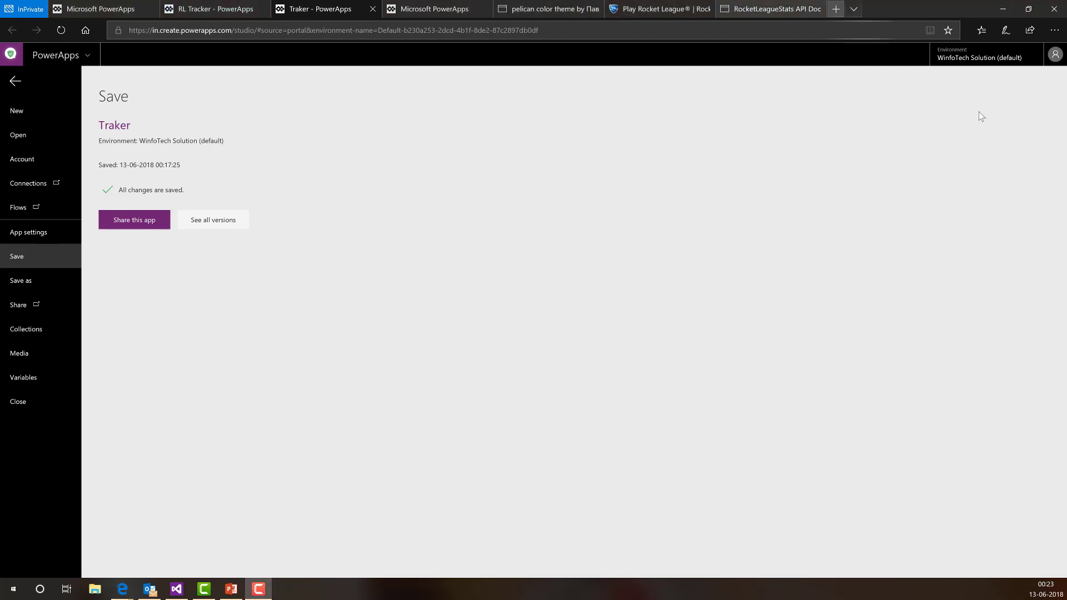
- In the API documentation, go to Players > Search Players
click(764, 6)
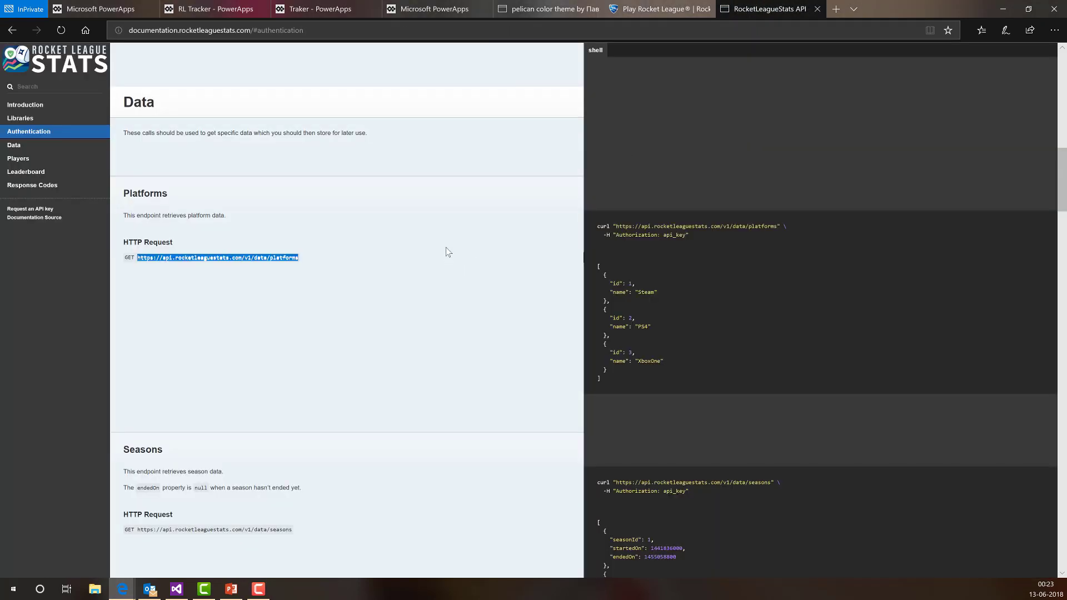
click(431, 256)
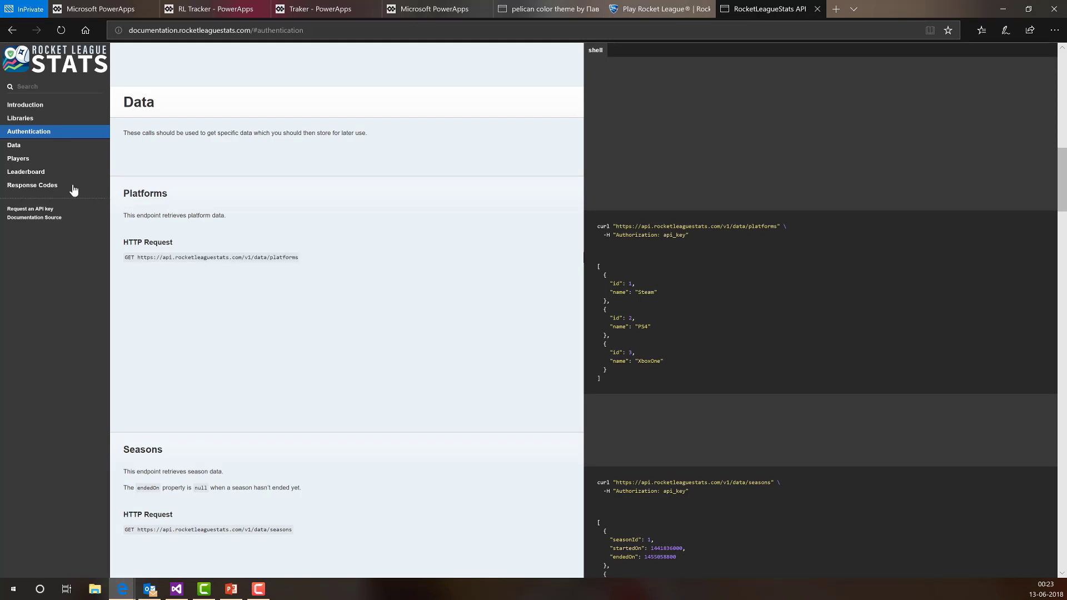
click(20, 161)
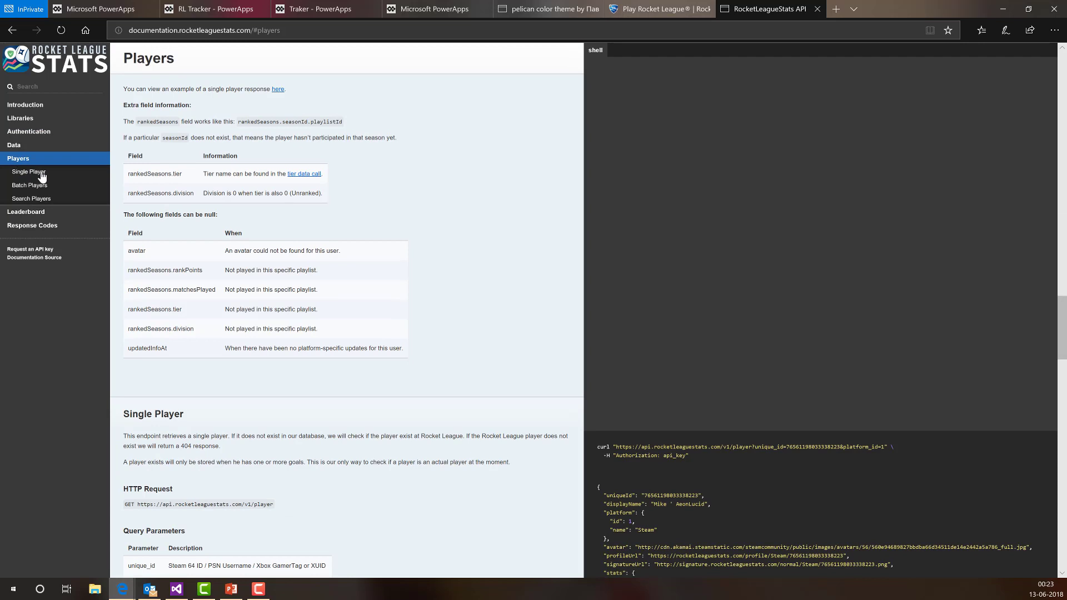
click(44, 199)
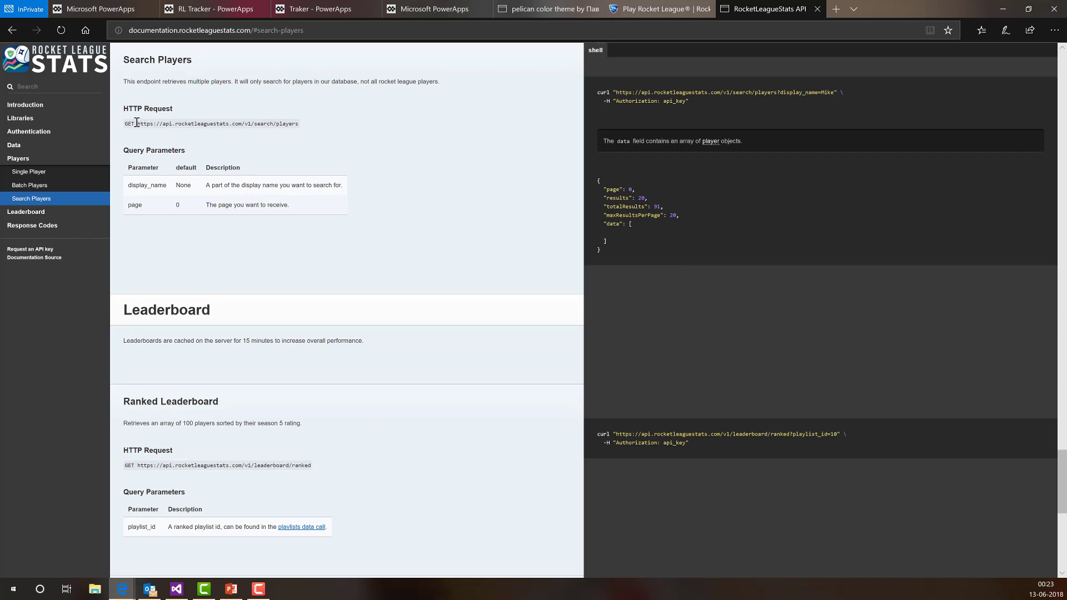
- Highlight the Search Players request URL and the display_name parameter
drag(137, 123, 297, 124)
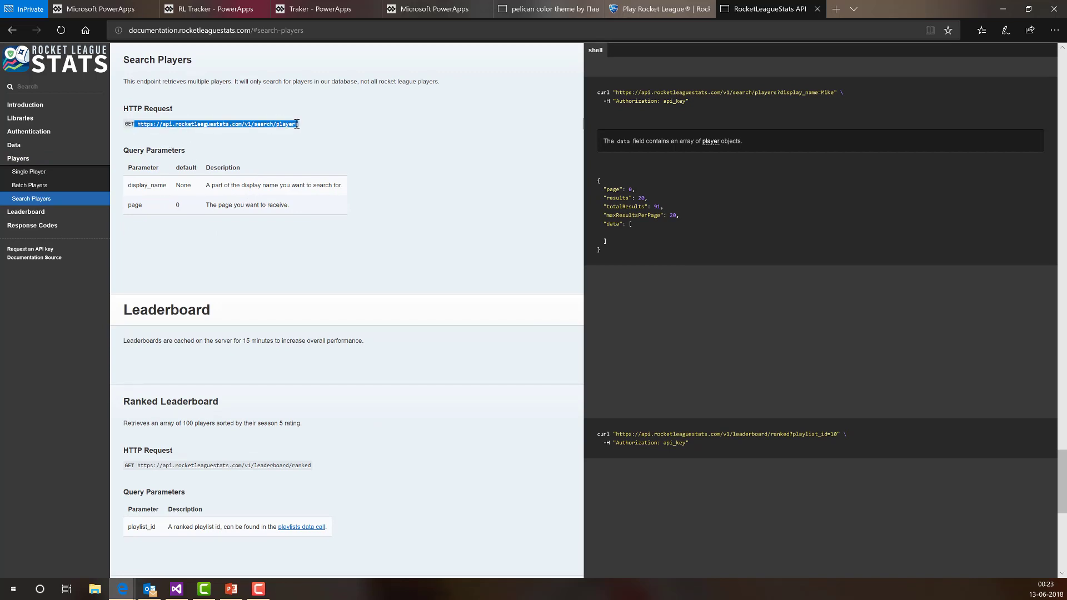
drag(169, 188, 295, 205)
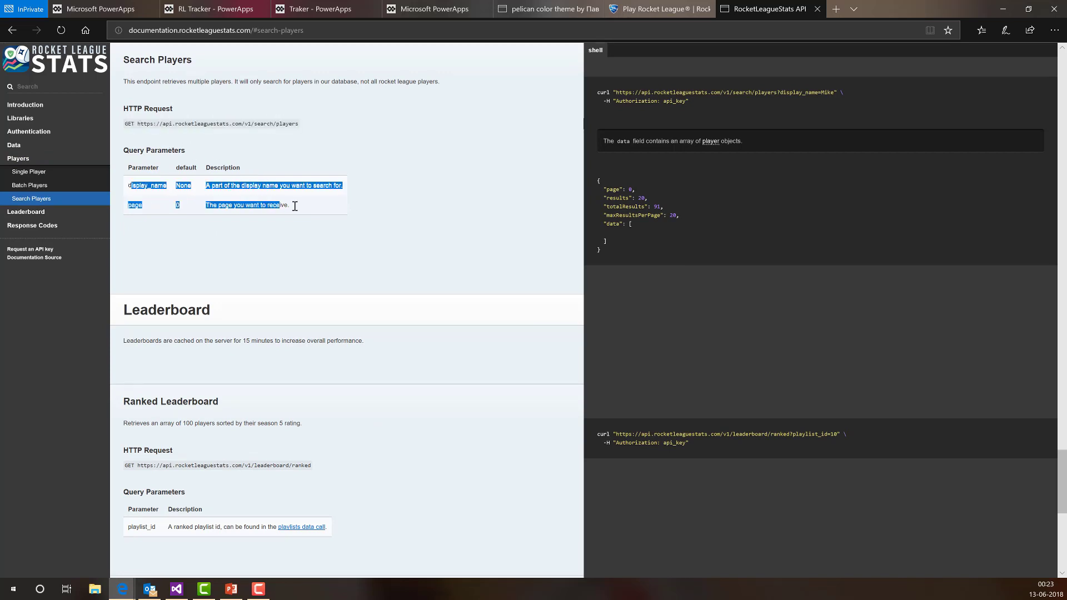
click(265, 204)
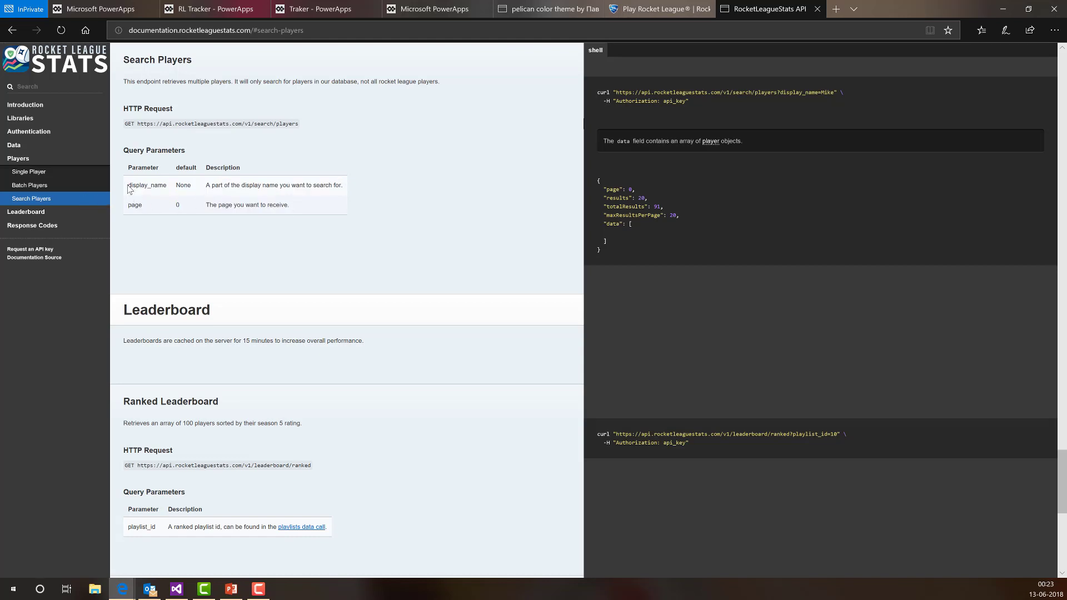
drag(129, 186, 175, 185)
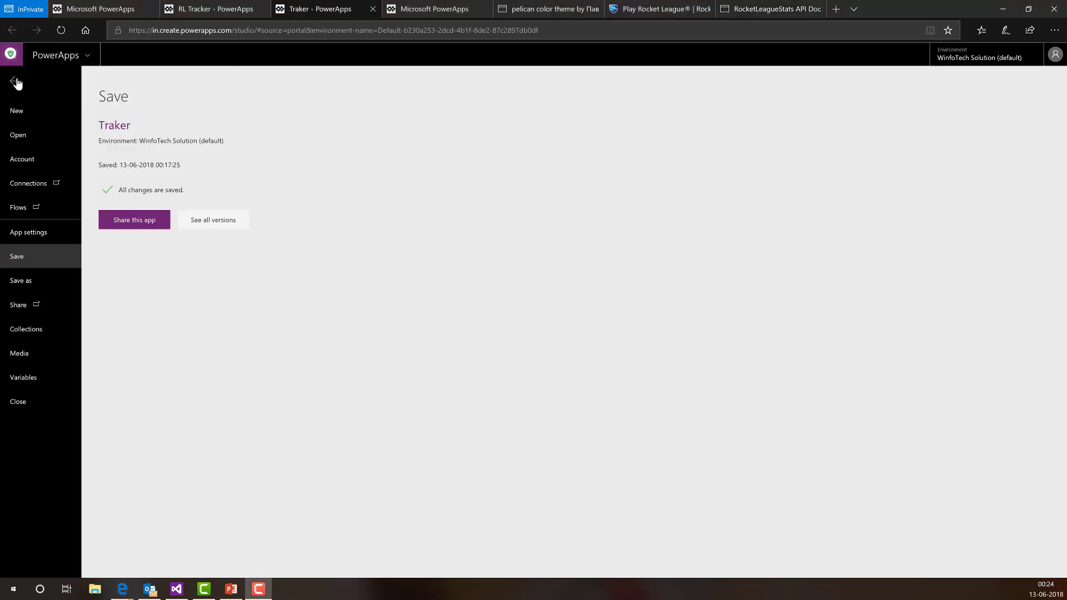
- Leave the Save page and insert a Vertical gallery, Gallery1, onto MainScreen
click(15, 82)
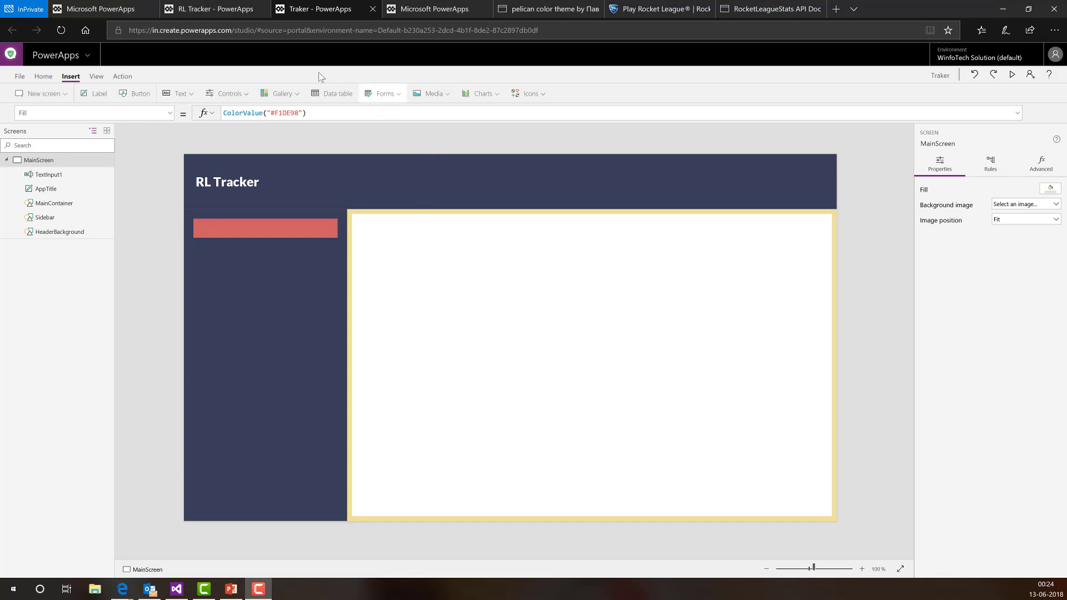
click(296, 94)
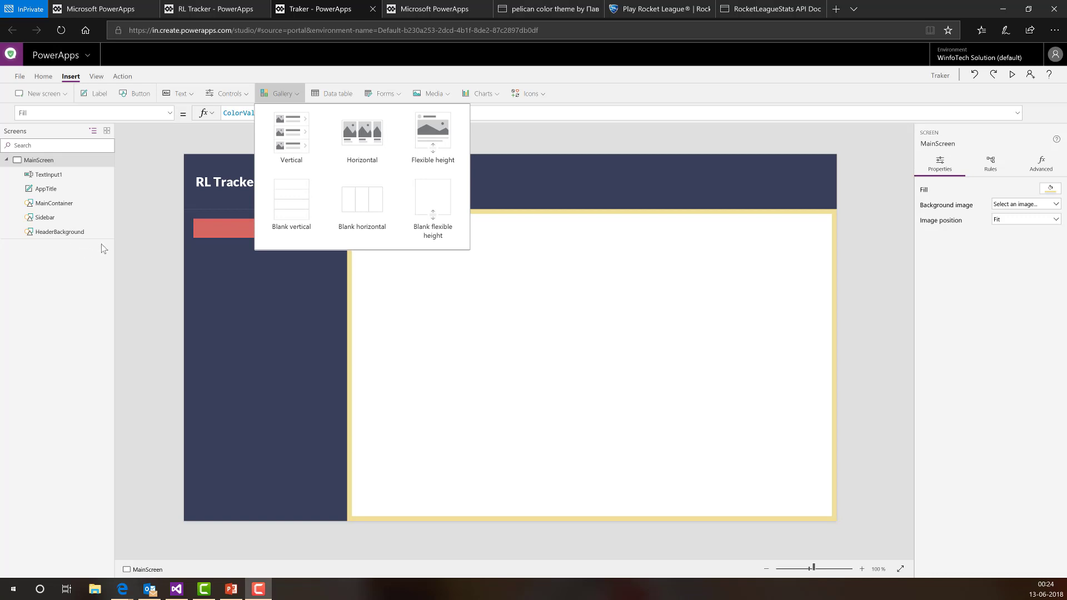
click(295, 150)
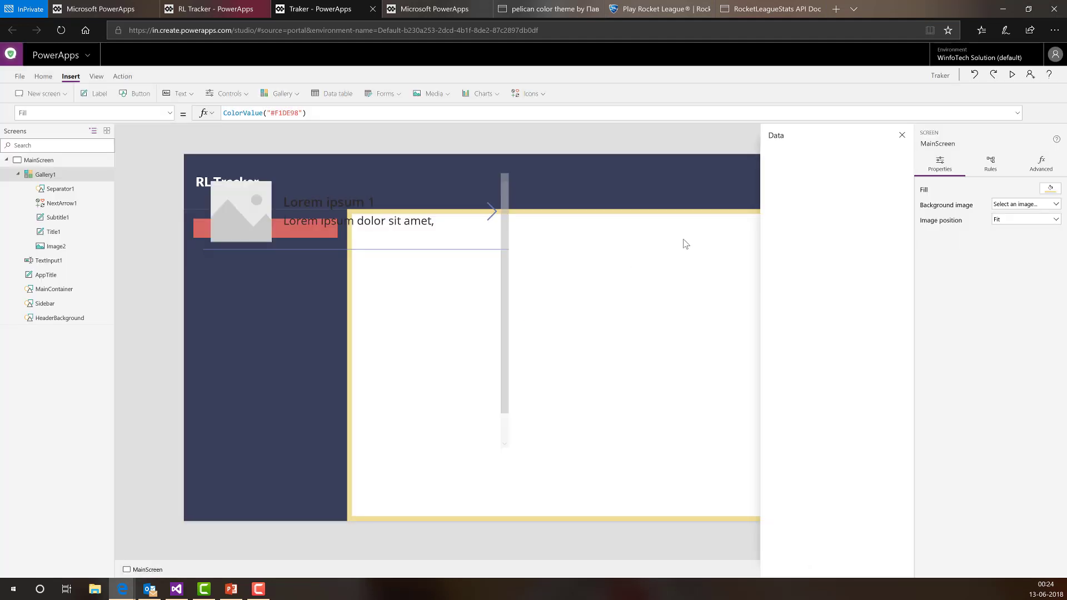
- Move Gallery1 onto the container and set its X to MainContainer.X and Width to MainContainer.width
click(504, 286)
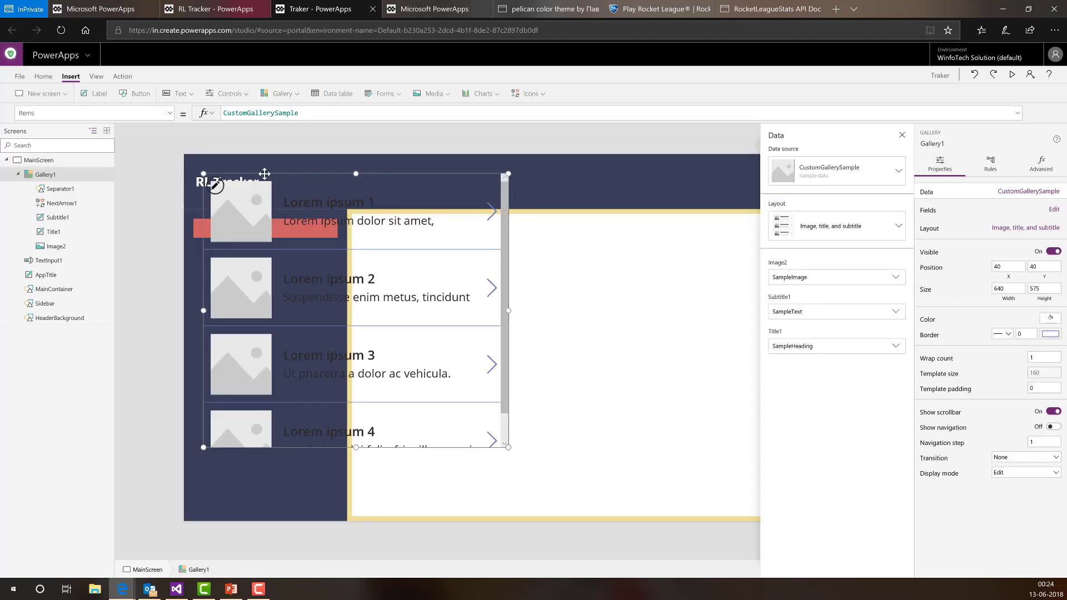
drag(267, 174, 355, 202)
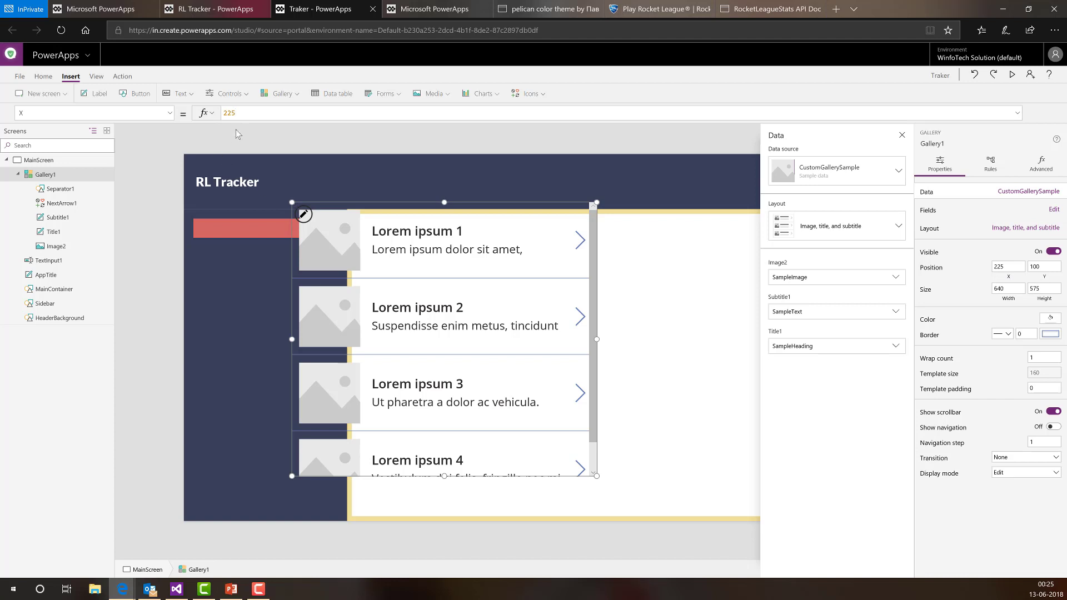
click(217, 114)
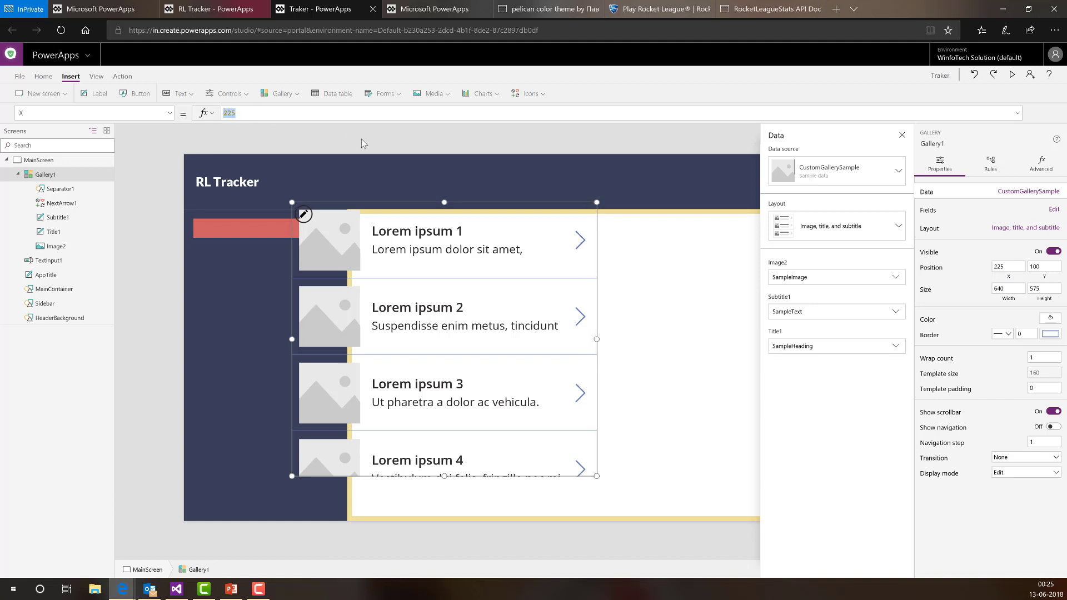
text(Main)
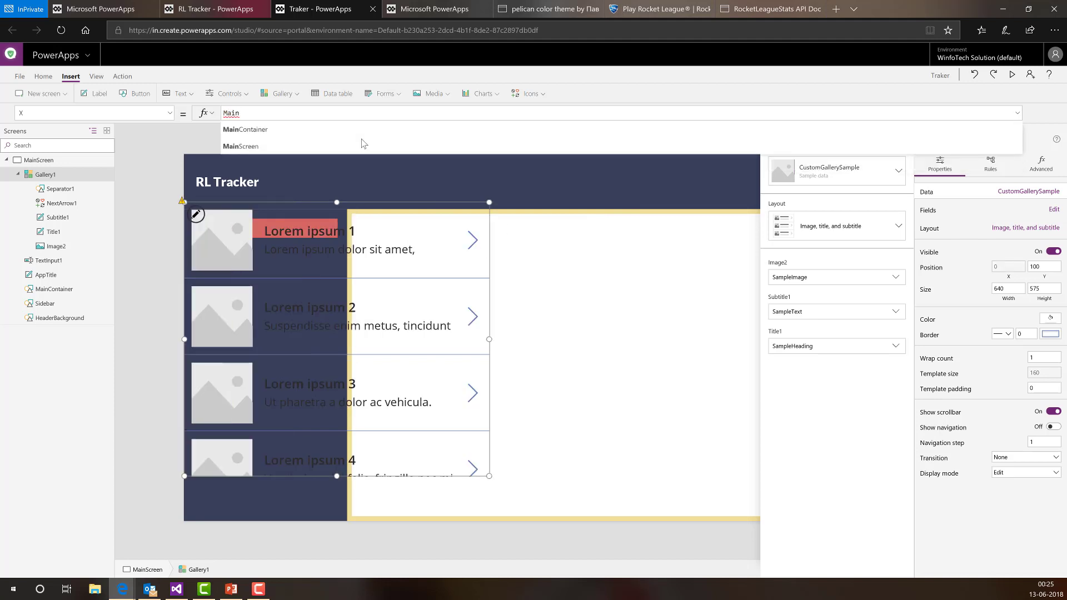
text(Container.X)
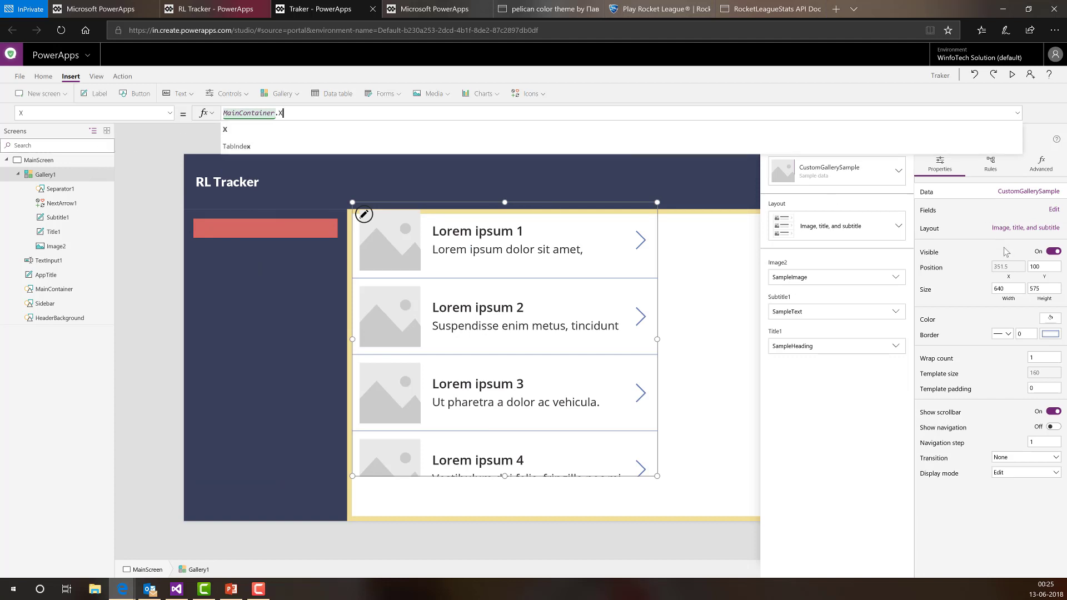
click(1008, 303)
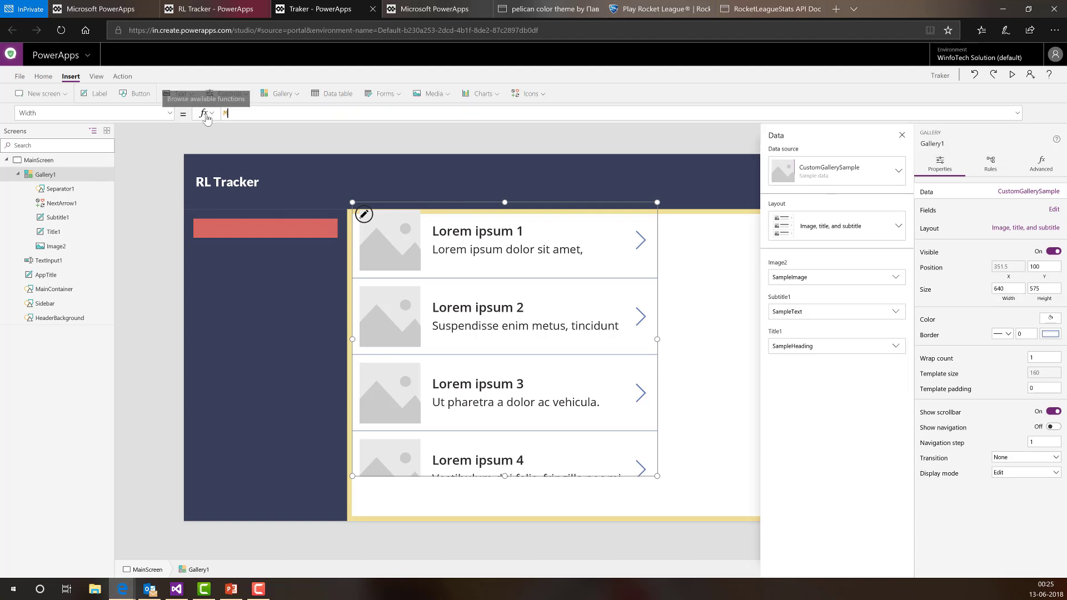
text(MainContainer.)
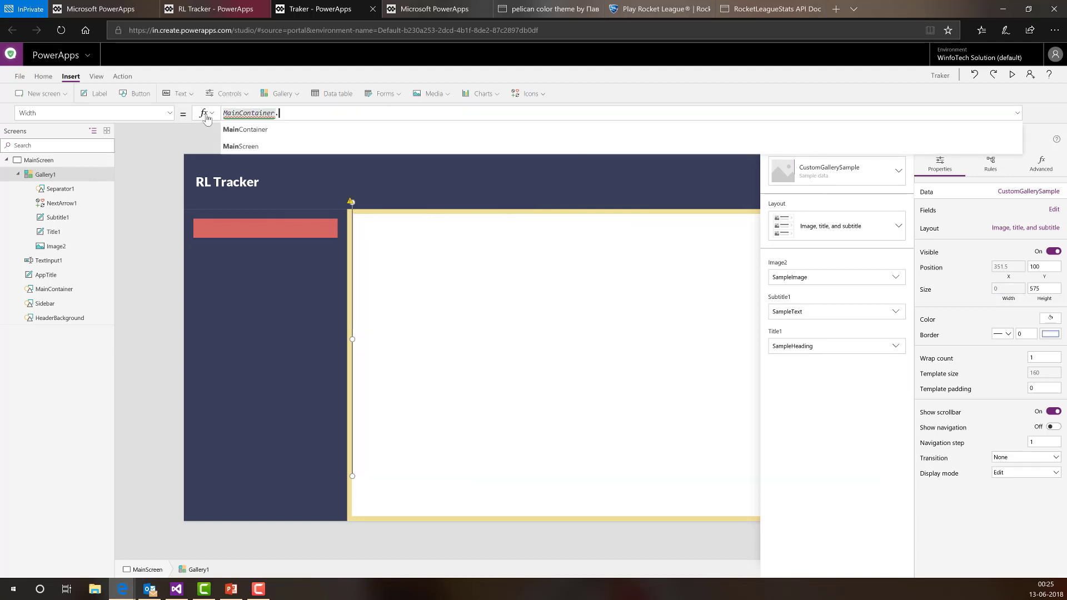
text(width)
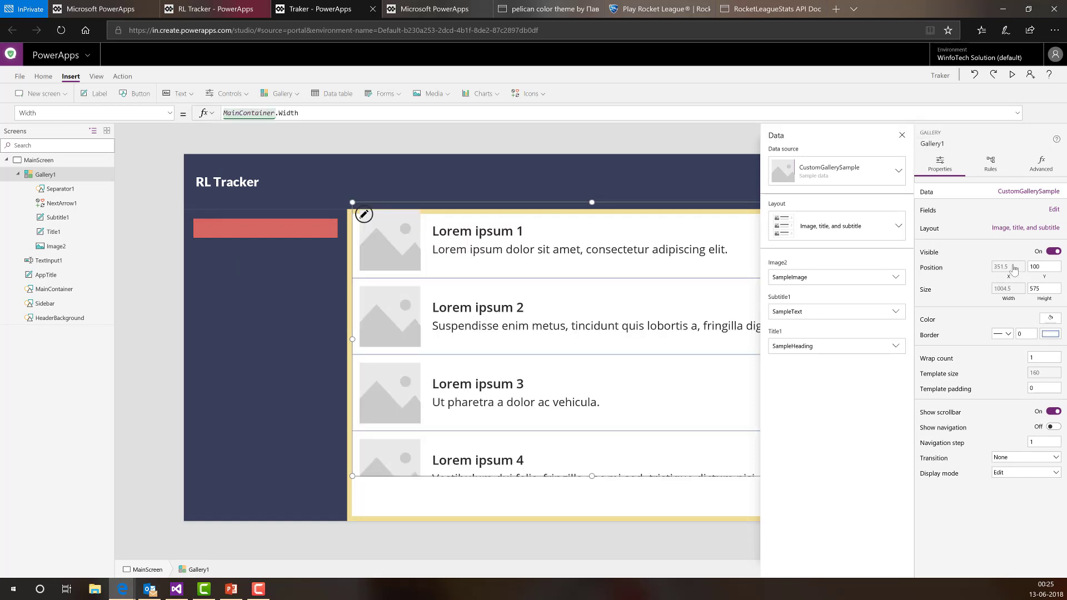
- Set Gallery1's Y to MainContainer.Y and Height to MainContainer.Height
drag(311, 112, 114, 108)
text(MainContainer)
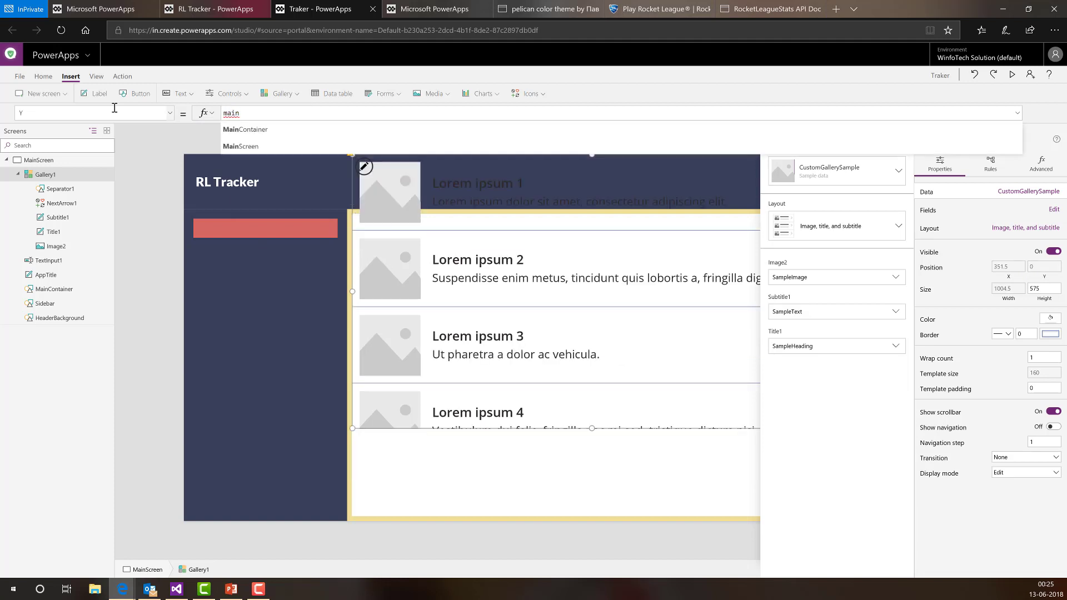
text(.Y)
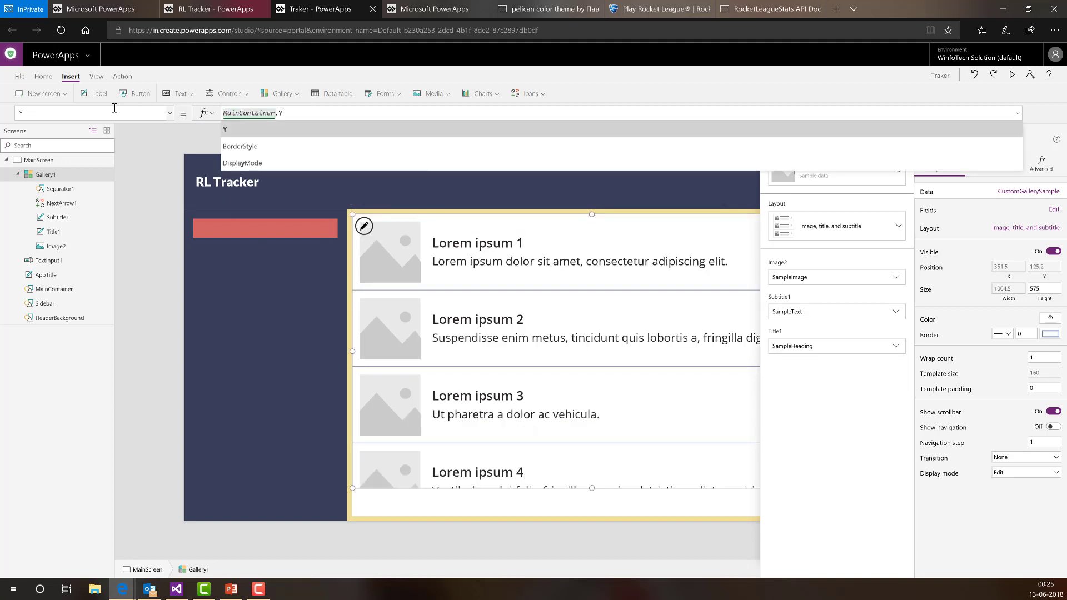
click(1044, 289)
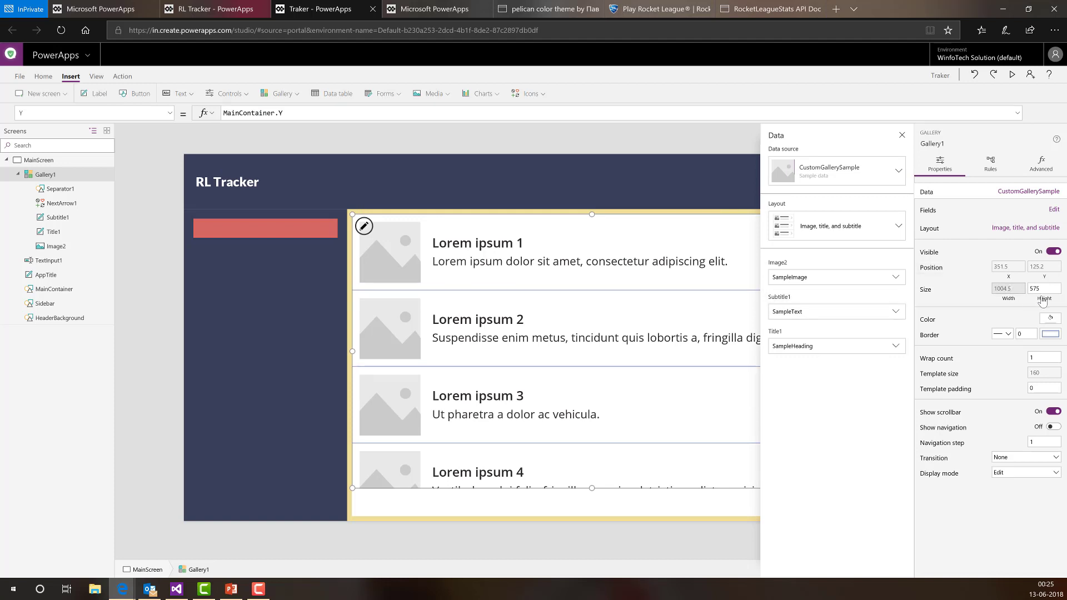
key(ctrl+a)
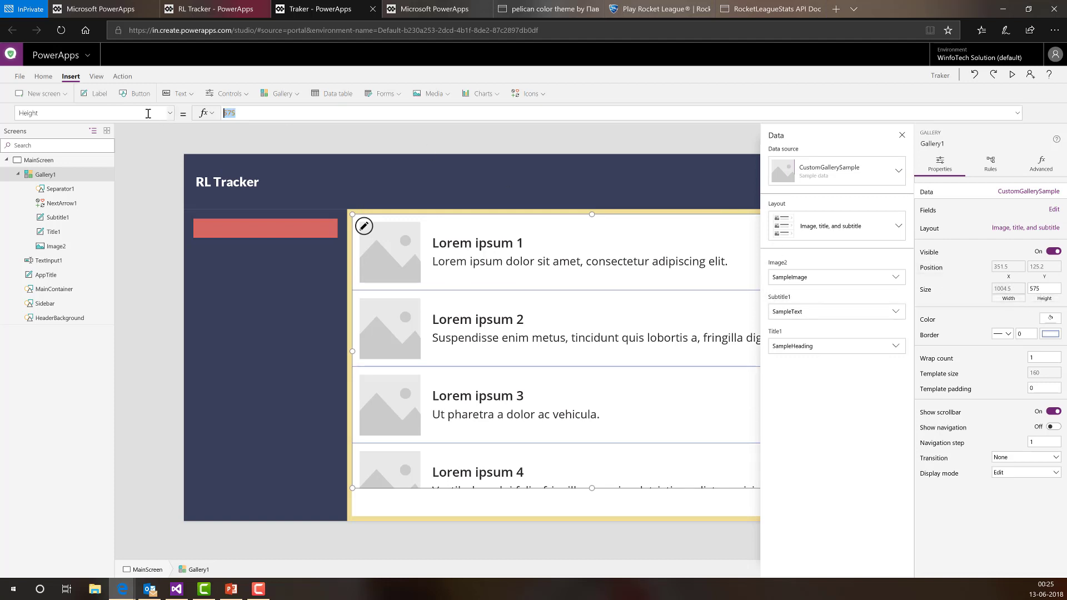
text(MainContainer)
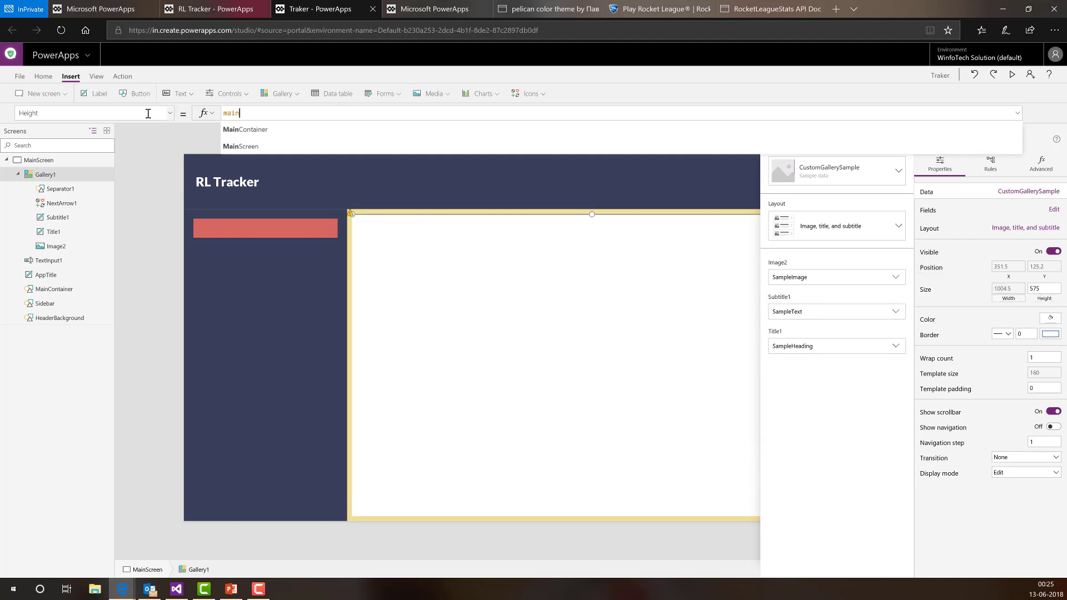
text(.Height)
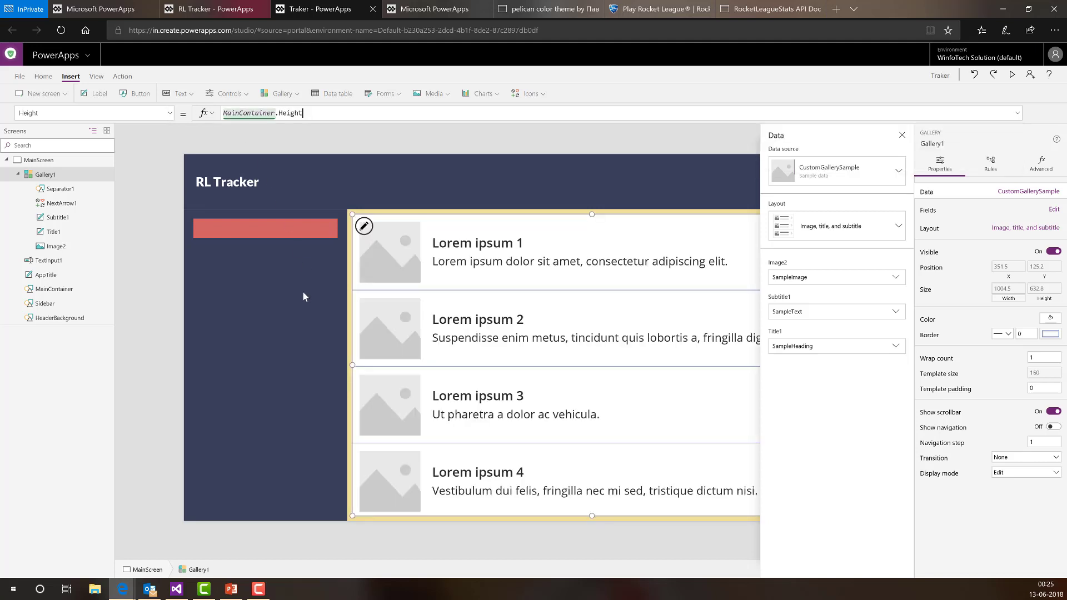
click(146, 290)
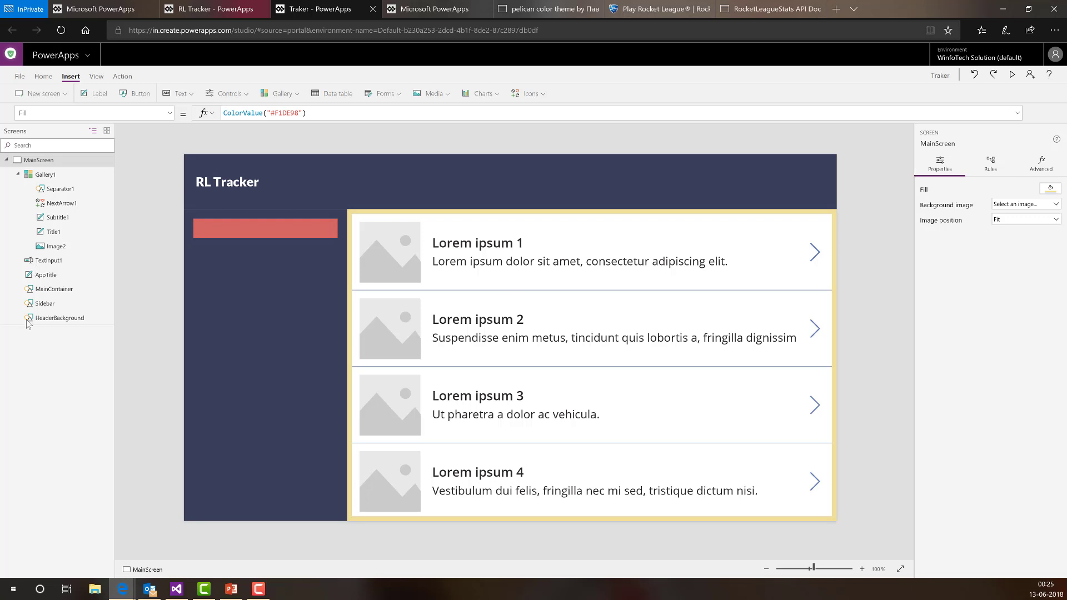
click(560, 254)
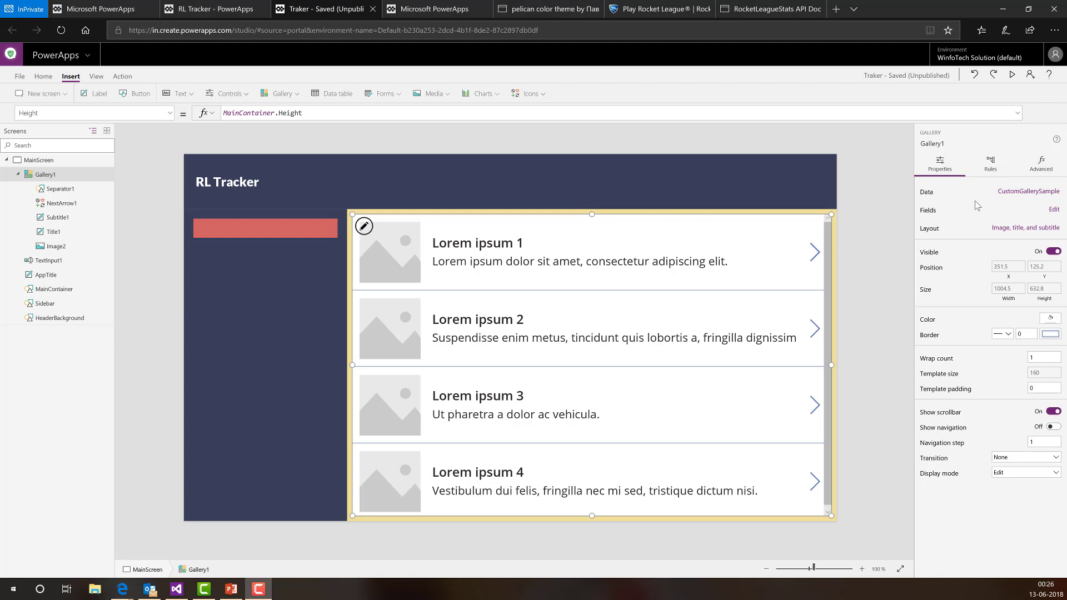
click(168, 113)
scroll(140, 211, down, 2)
scroll(140, 212, up, 4)
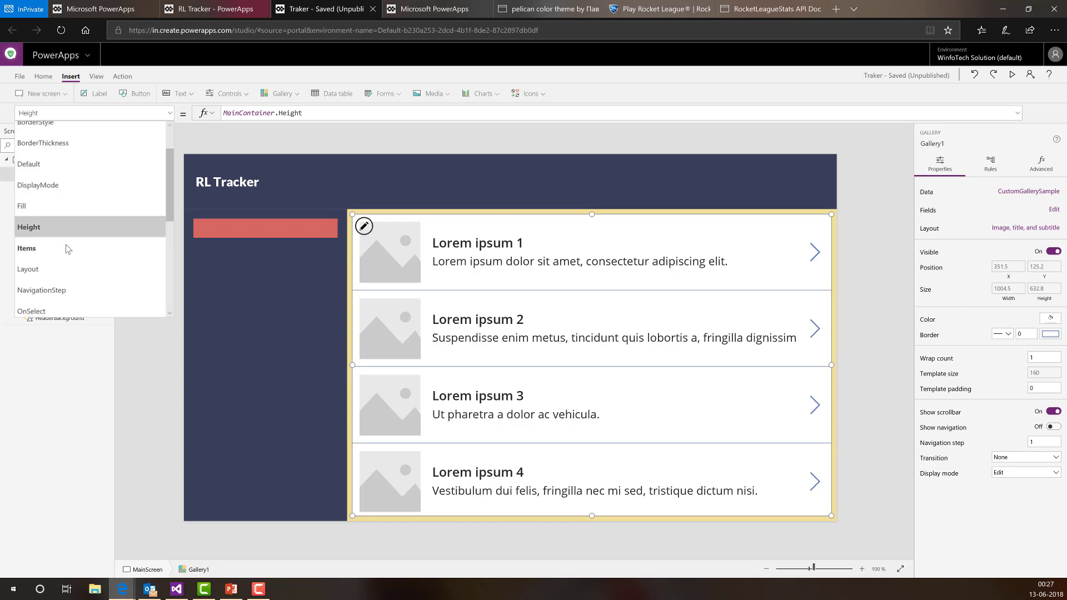
click(71, 241)
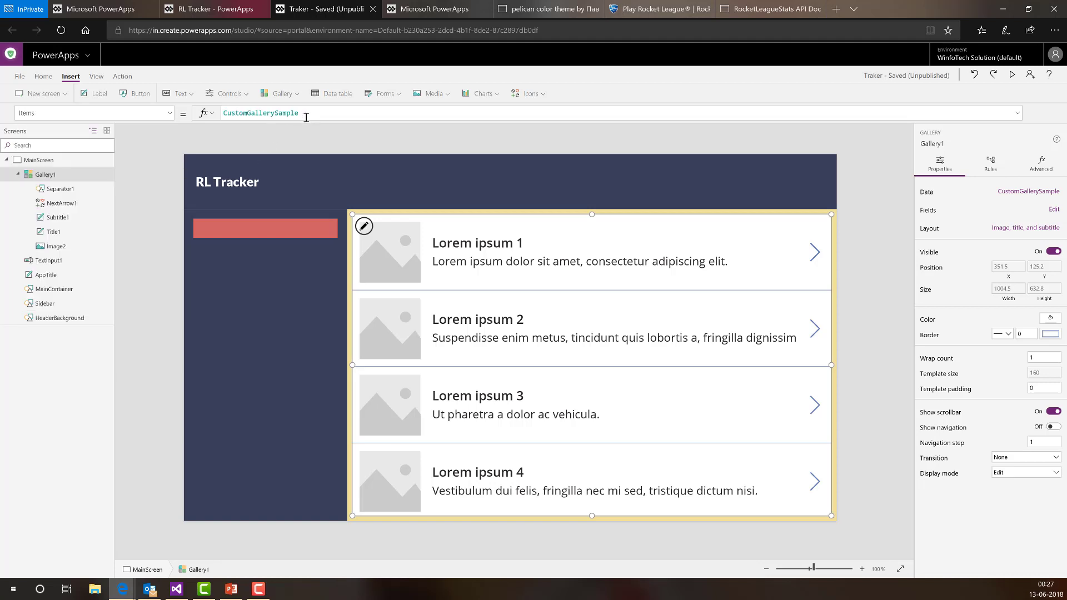
double_click(219, 116)
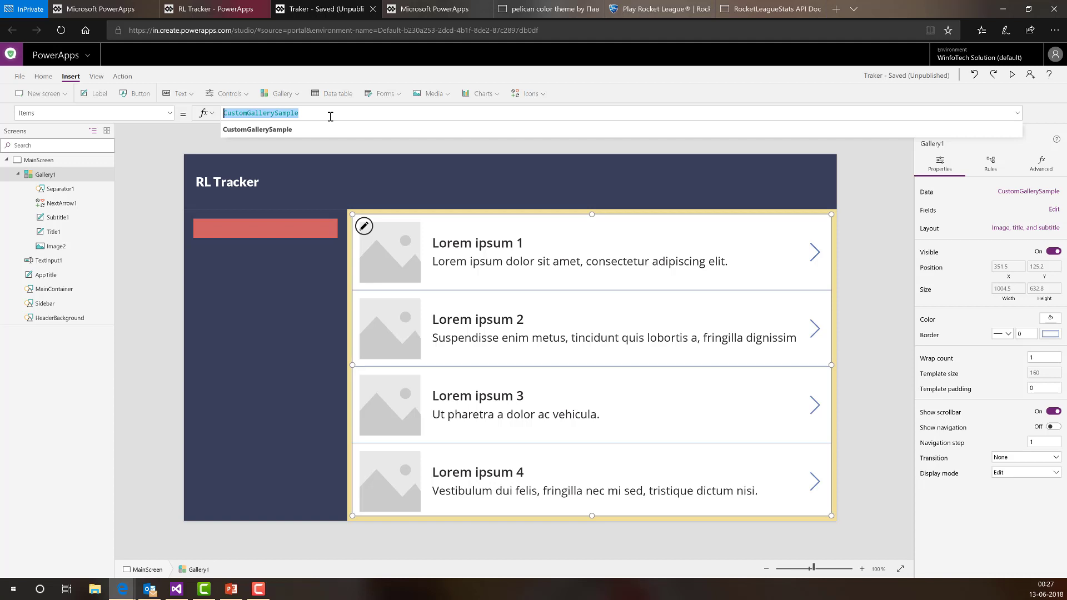
click(330, 116)
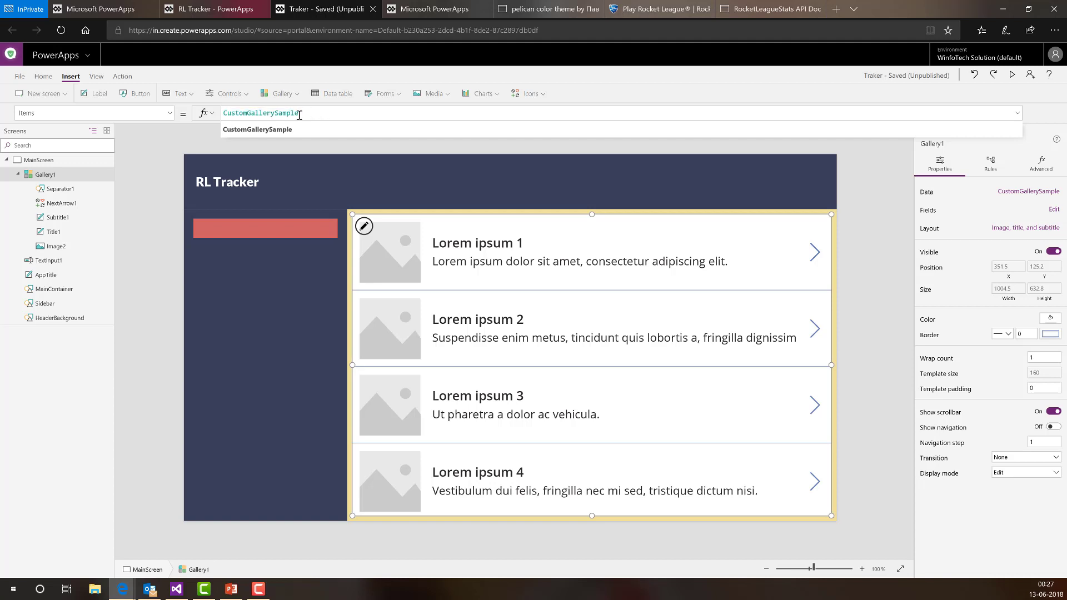
drag(300, 115, 268, 115)
click(313, 113)
drag(313, 113, 207, 113)
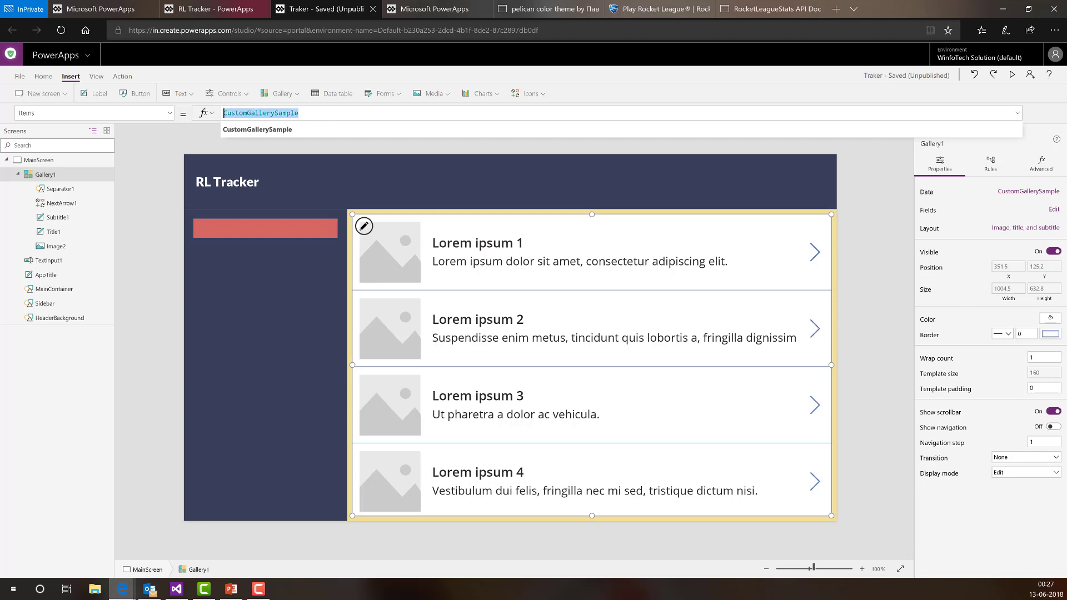
click(19, 76)
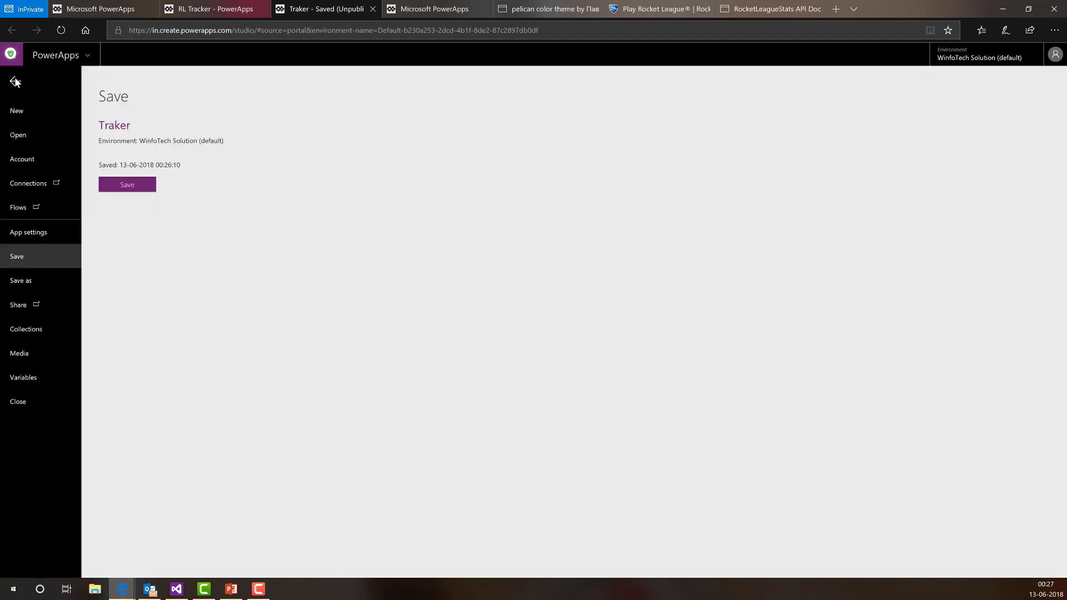
click(31, 325)
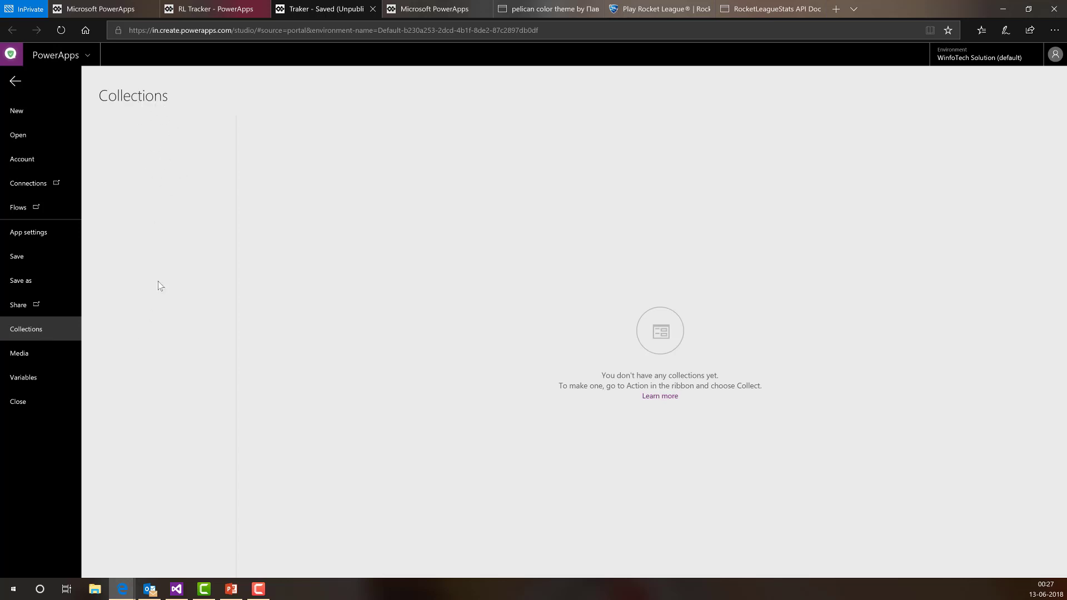
click(16, 83)
drag(300, 114, 227, 115)
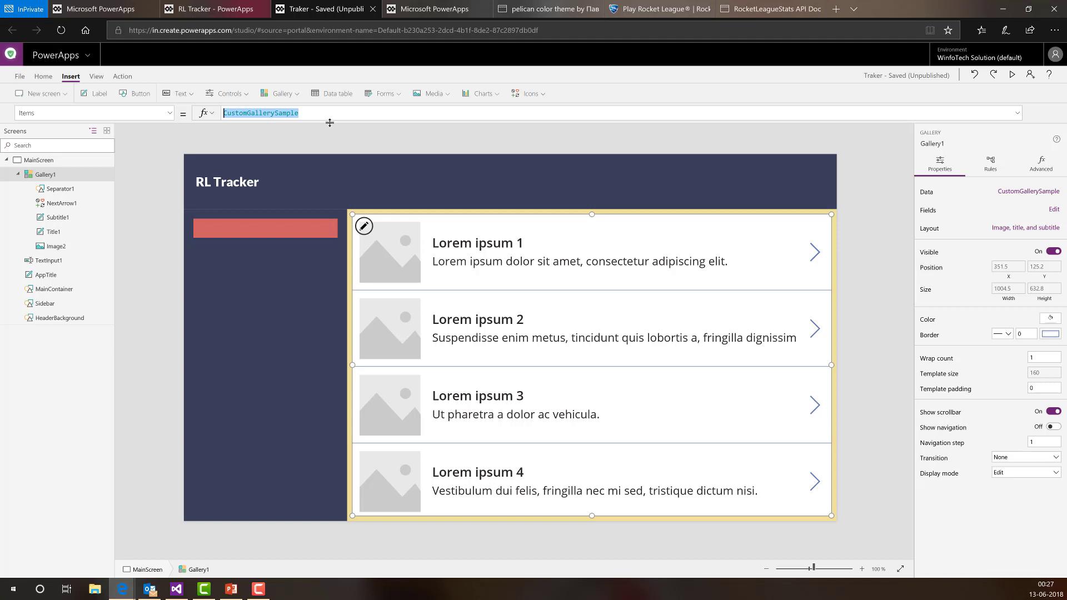
- Clear CustomGallerySample from Gallery1's Items formula
key(BackSpace)
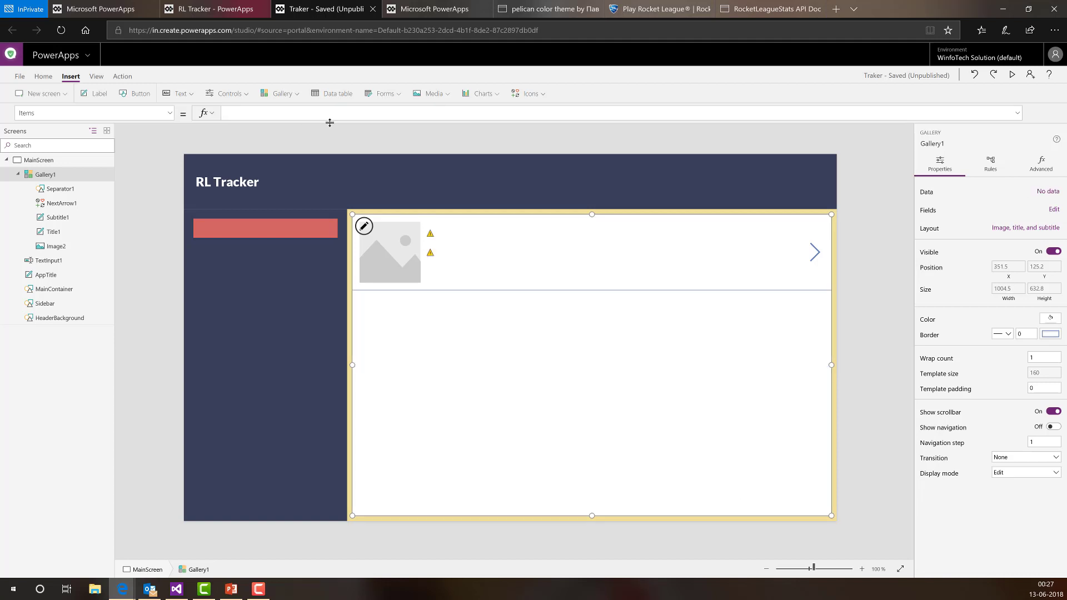
text(Rock)
key(BackSpace)
key(BackSpace)
key(BackSpace)
key(BackSpace)
- Add the Rocket League Stats connection as a data source and close the Data pane
click(1043, 194)
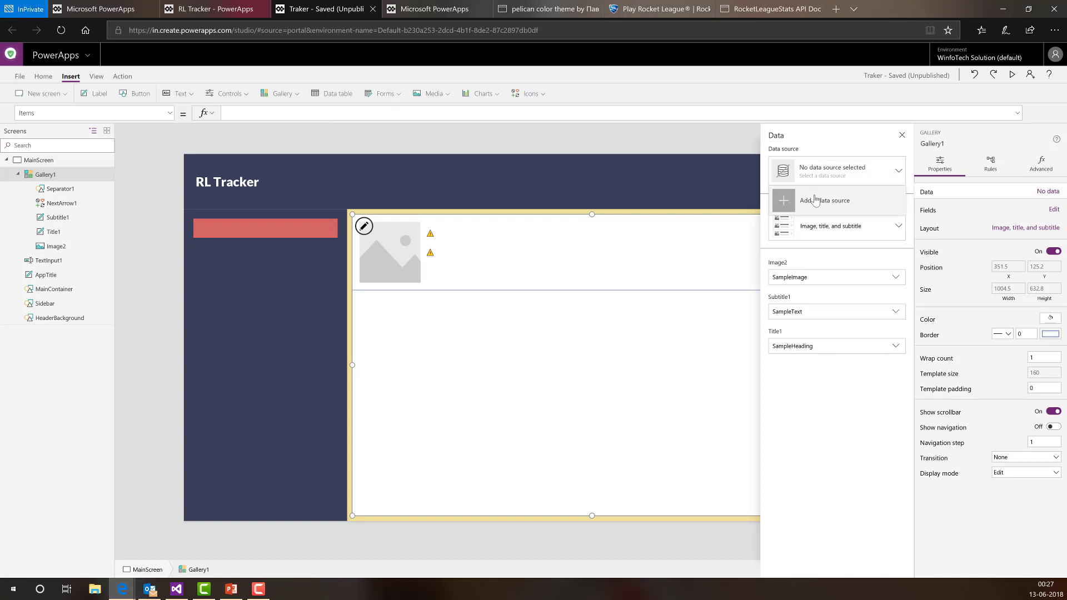
click(814, 199)
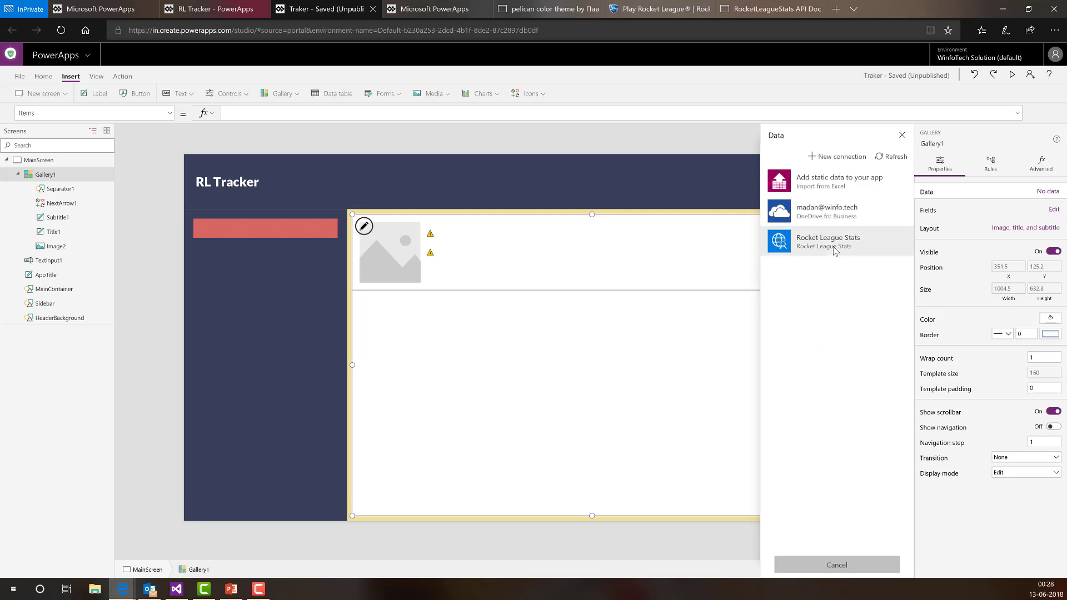
click(835, 250)
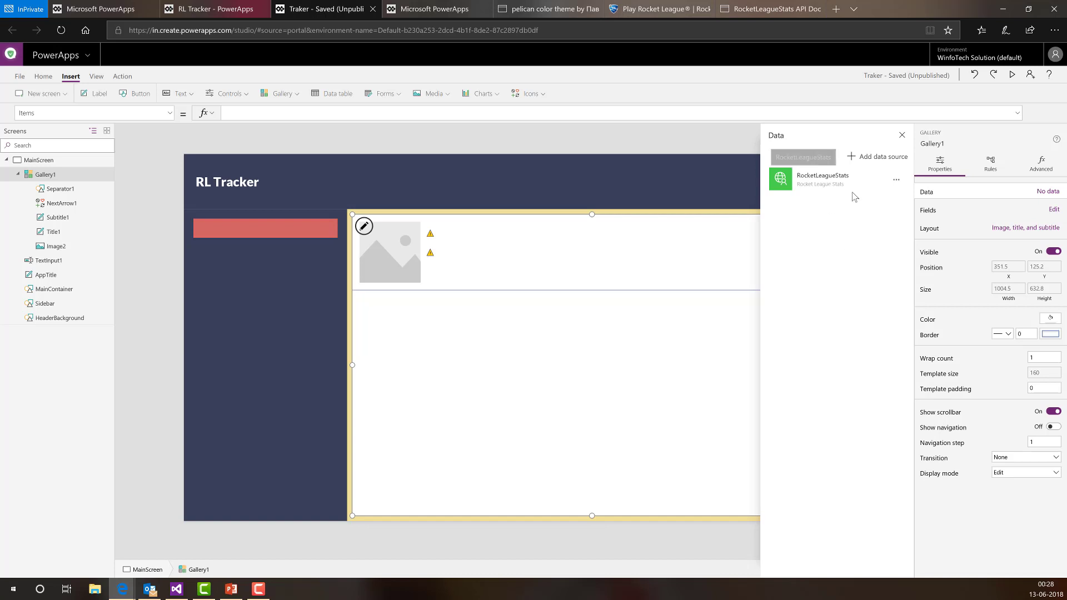
click(901, 135)
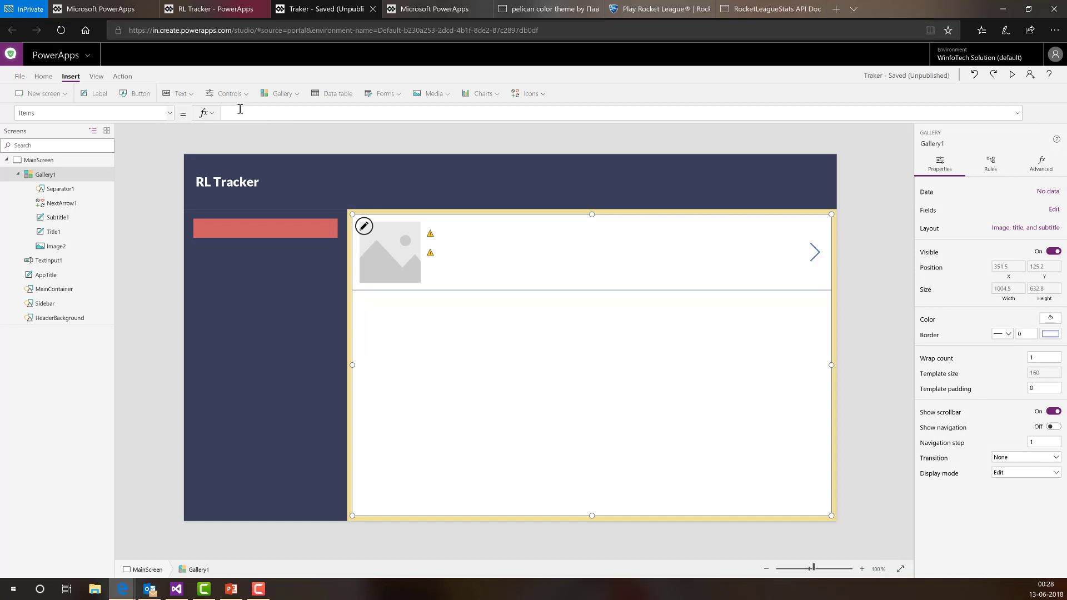
- Set Gallery1's Items to RocketLeagueStats.SearchPlayer(TextInput1.Text).data
text(Rock)
key(Down)
key(Down)
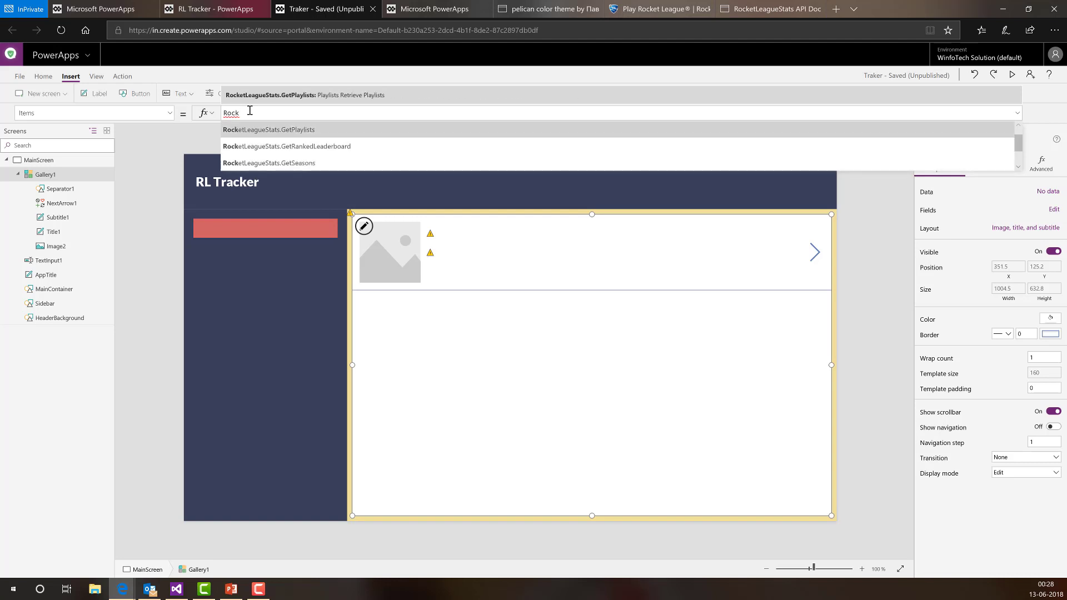
key(Down)
key(Down)
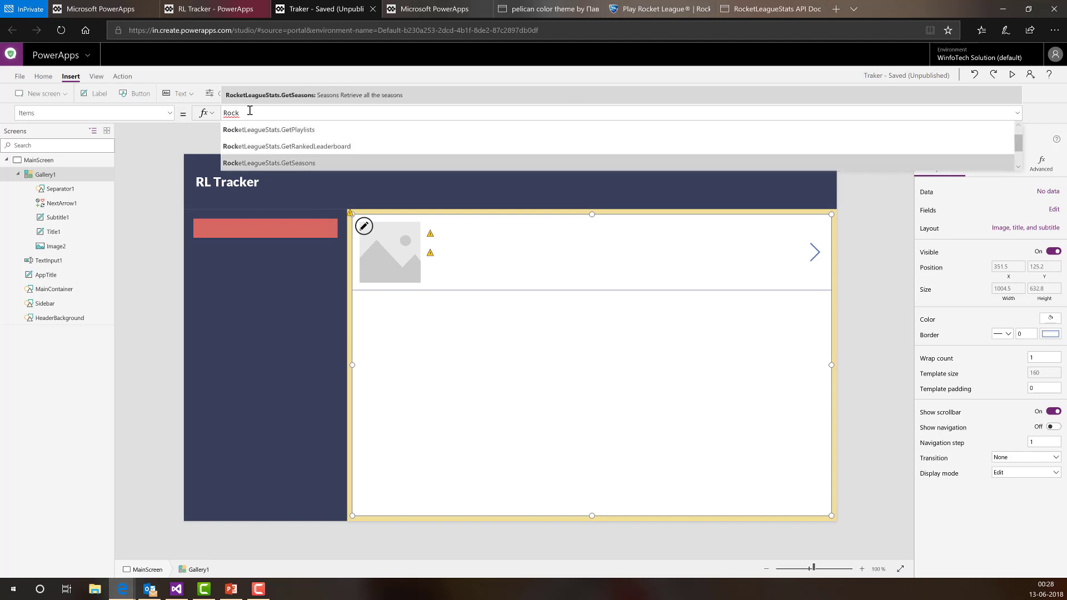
key(Down)
key(Down)
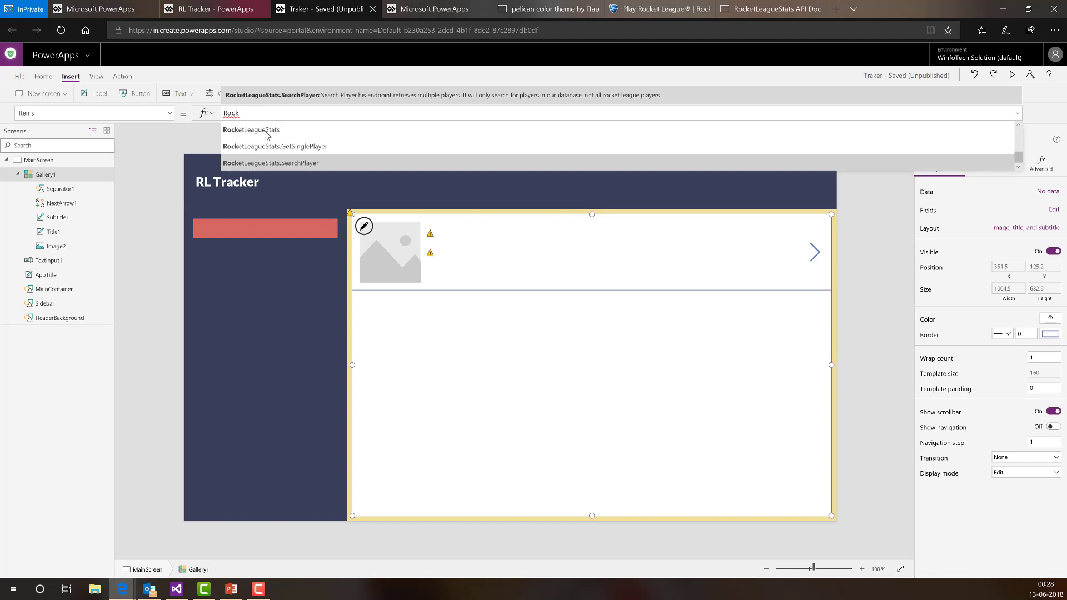
click(287, 162)
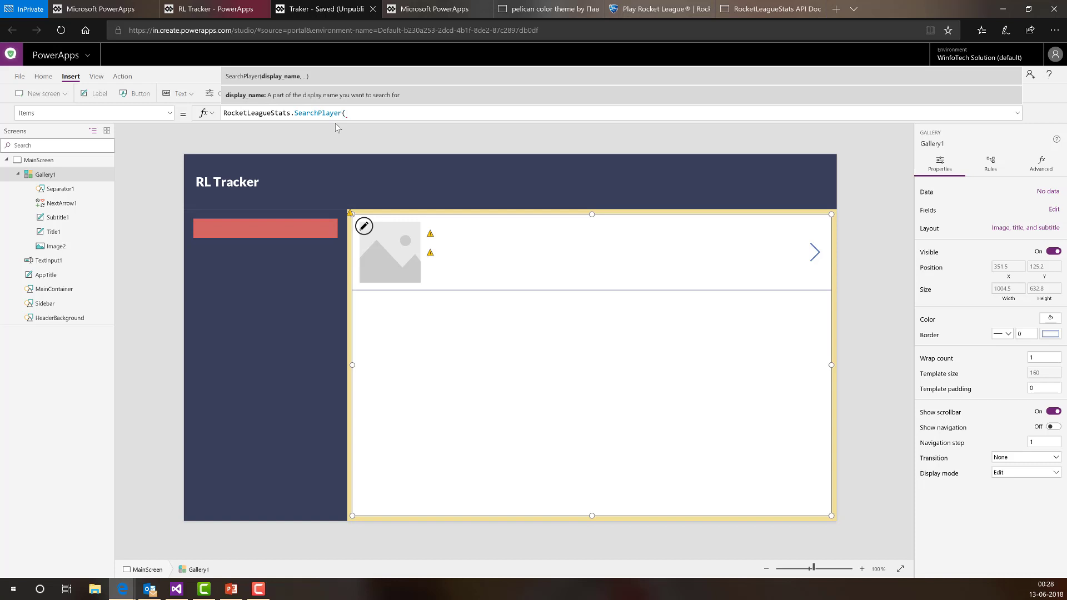
text(txt)
key(BackSpace)
text(ex)
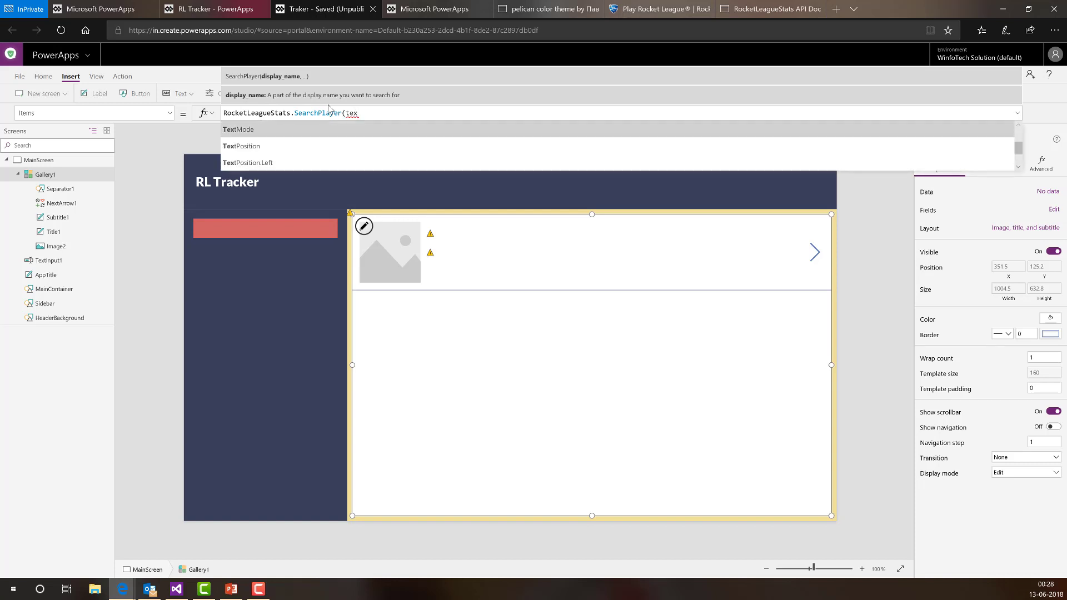
text(tInput1)
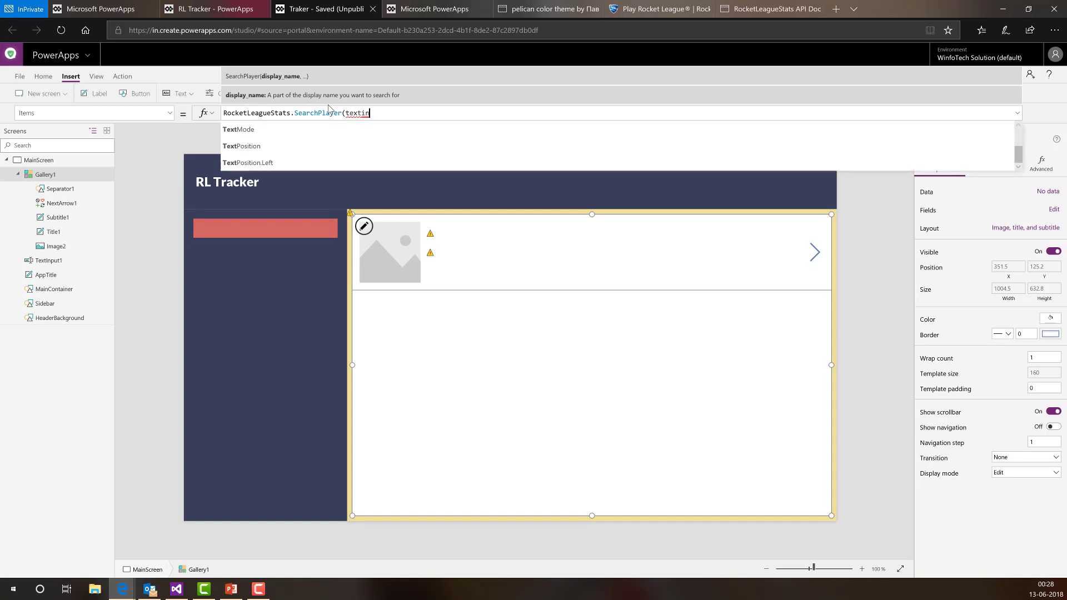
key(Tab)
text(.Text)
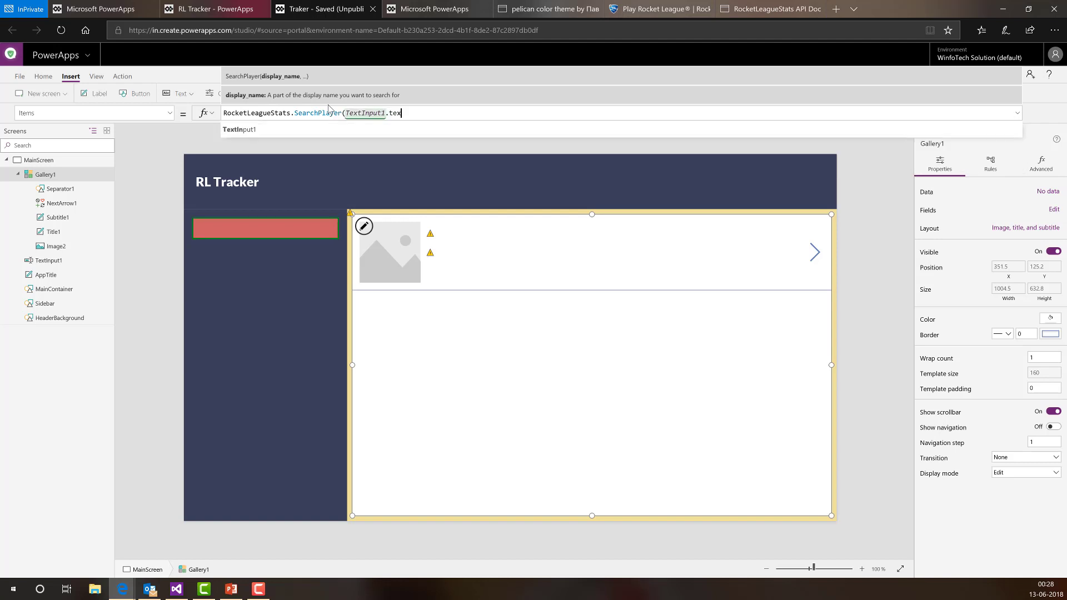
key(Tab)
text(,)
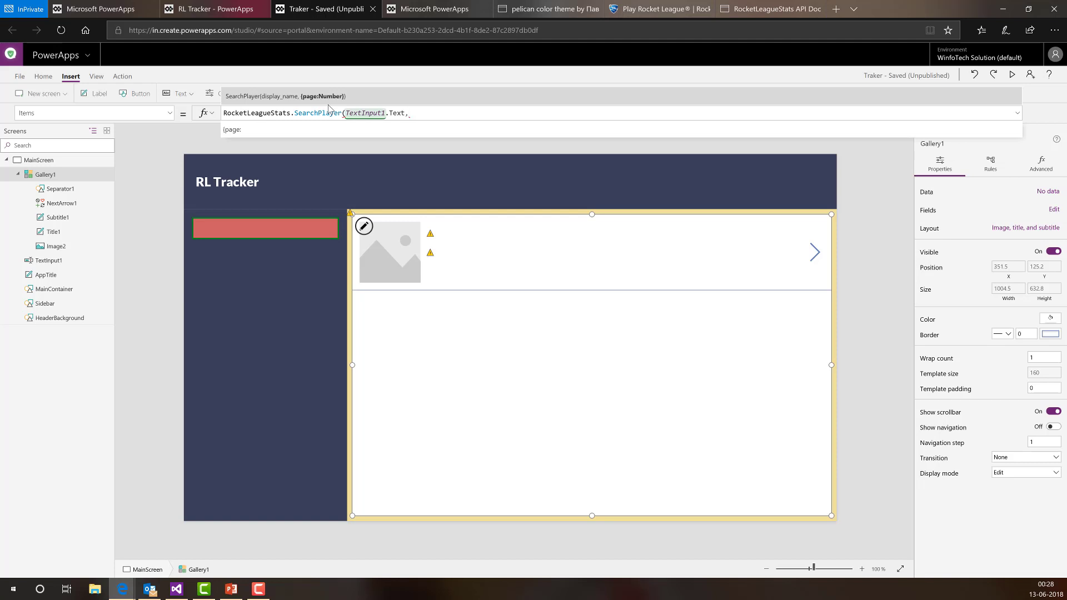
key(BackSpace)
text().data)
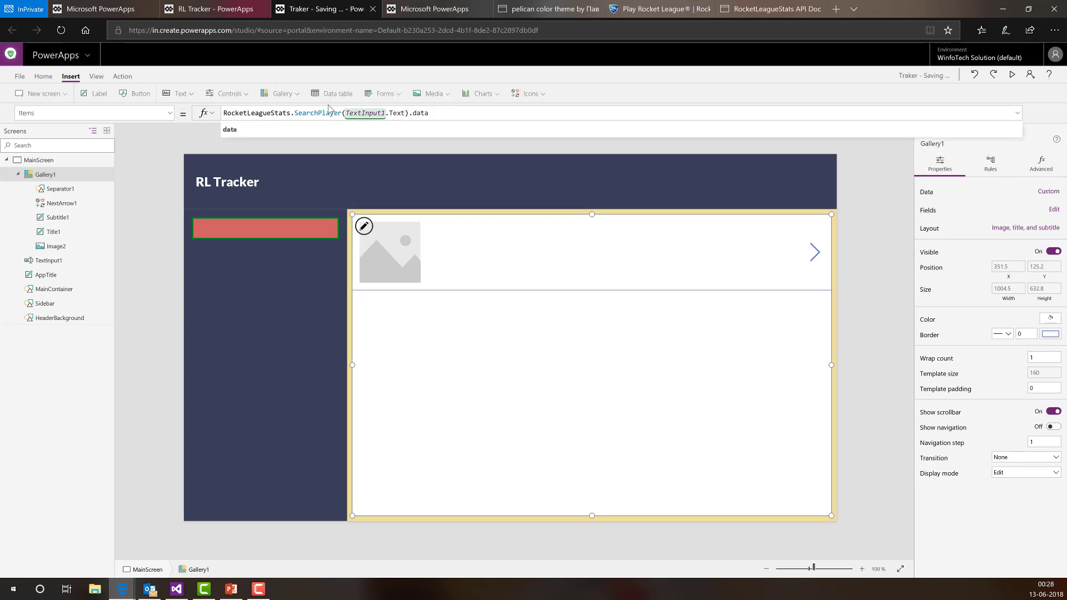
- Review the complete SearchPlayer formula and begin editing the gallery's item template
key(ctrl+a)
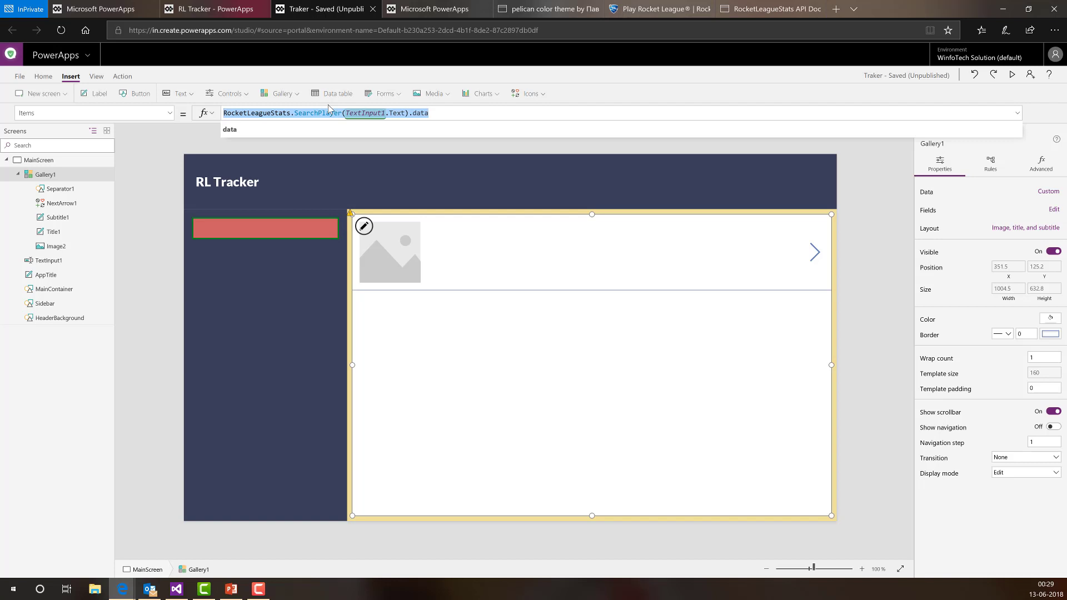
click(450, 112)
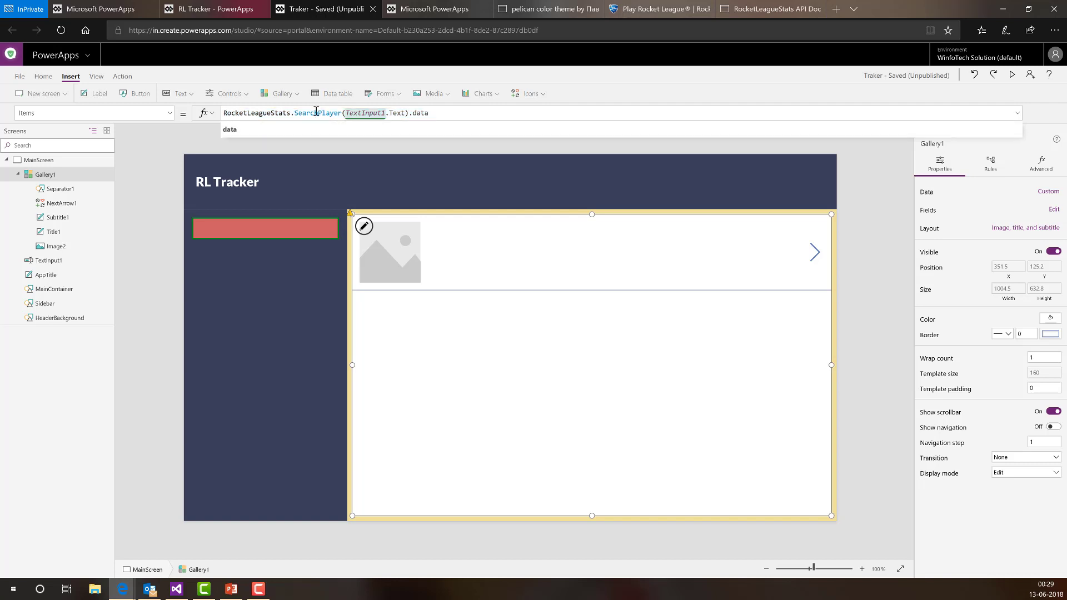
drag(428, 112, 223, 113)
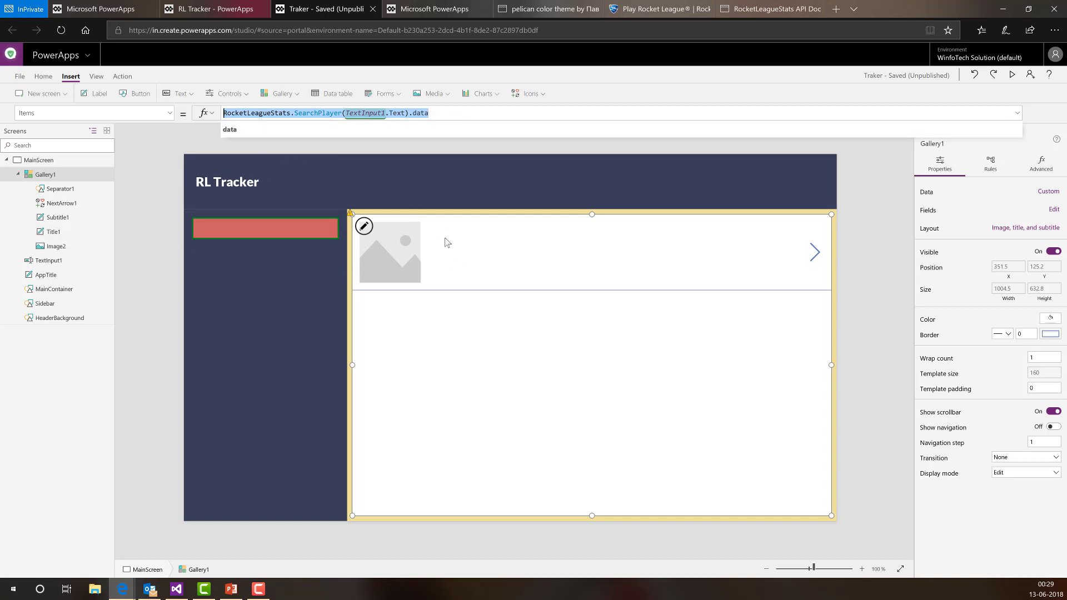
click(365, 227)
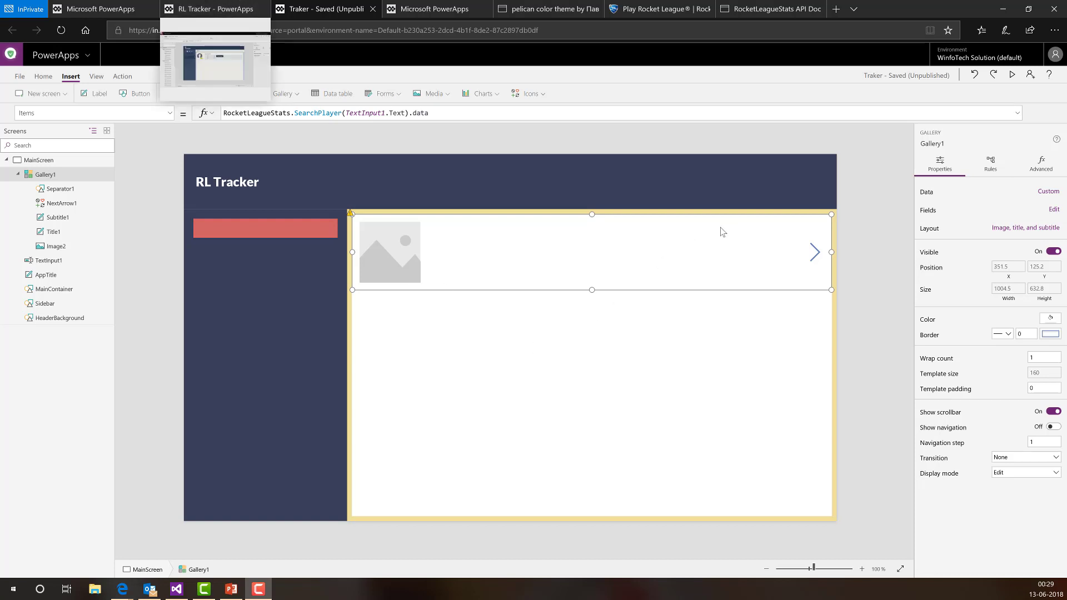
click(231, 9)
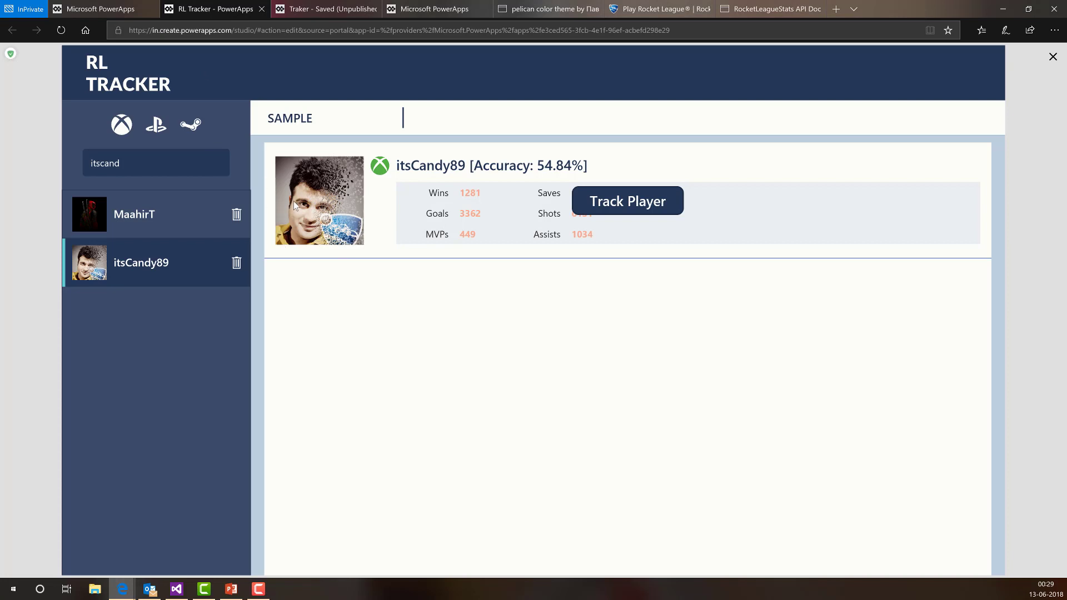
drag(397, 172, 501, 173)
click(437, 196)
click(317, 8)
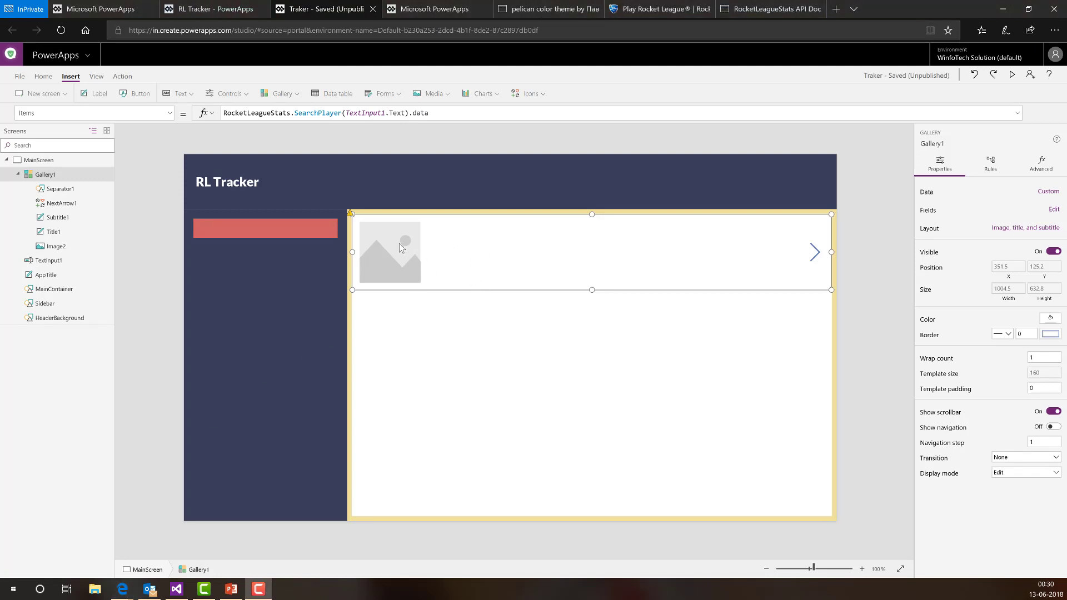
- Set the gallery row image Image2's Image formula to ThisItem.avatar using autocomplete
click(459, 237)
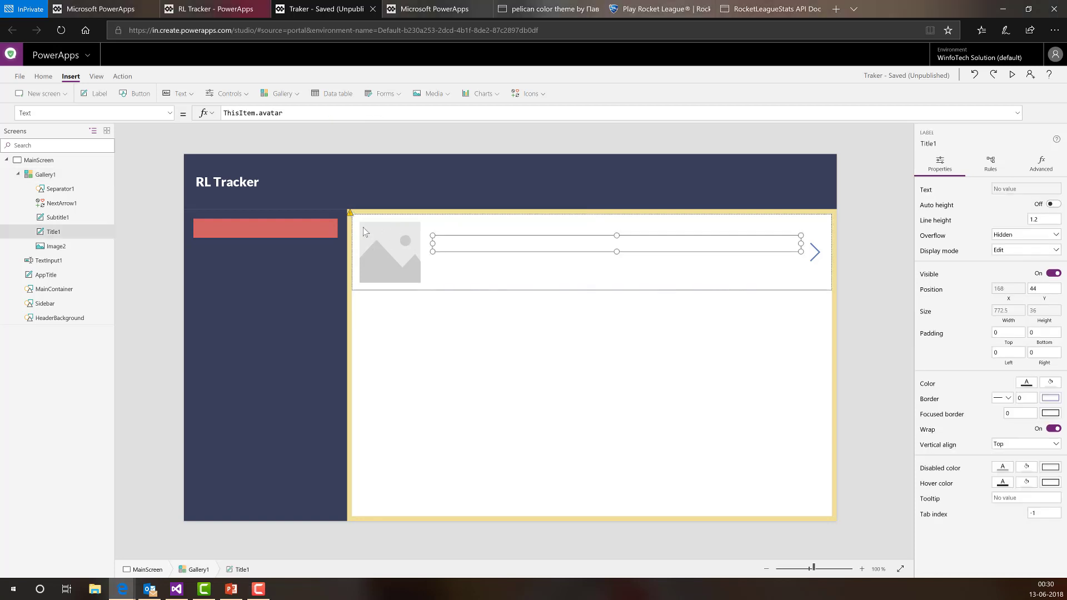
click(49, 174)
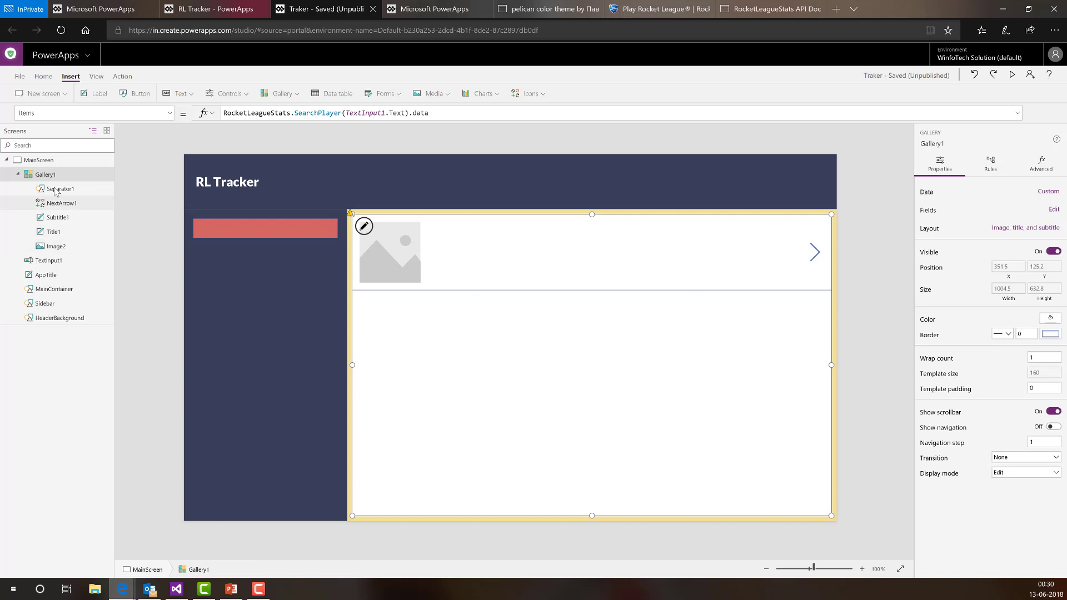
click(55, 247)
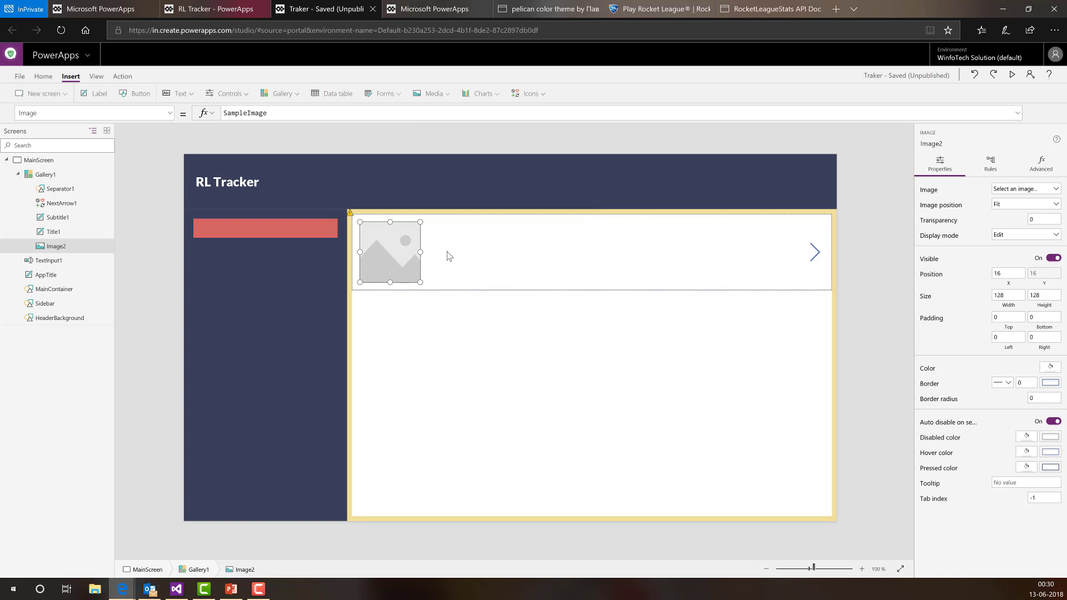
click(277, 114)
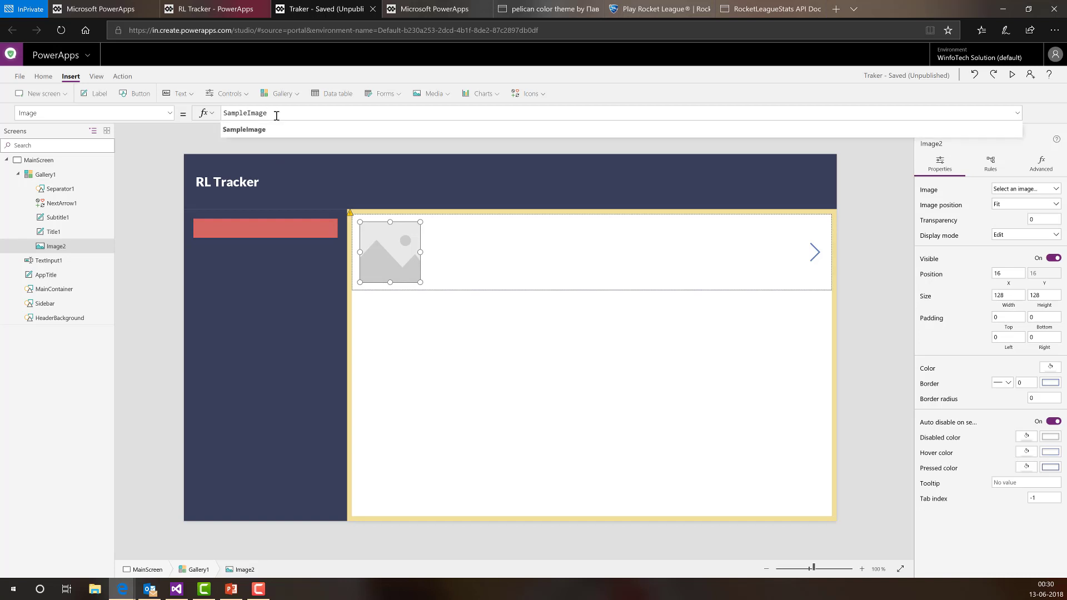
key(ctrl+a)
text(This)
key(Down)
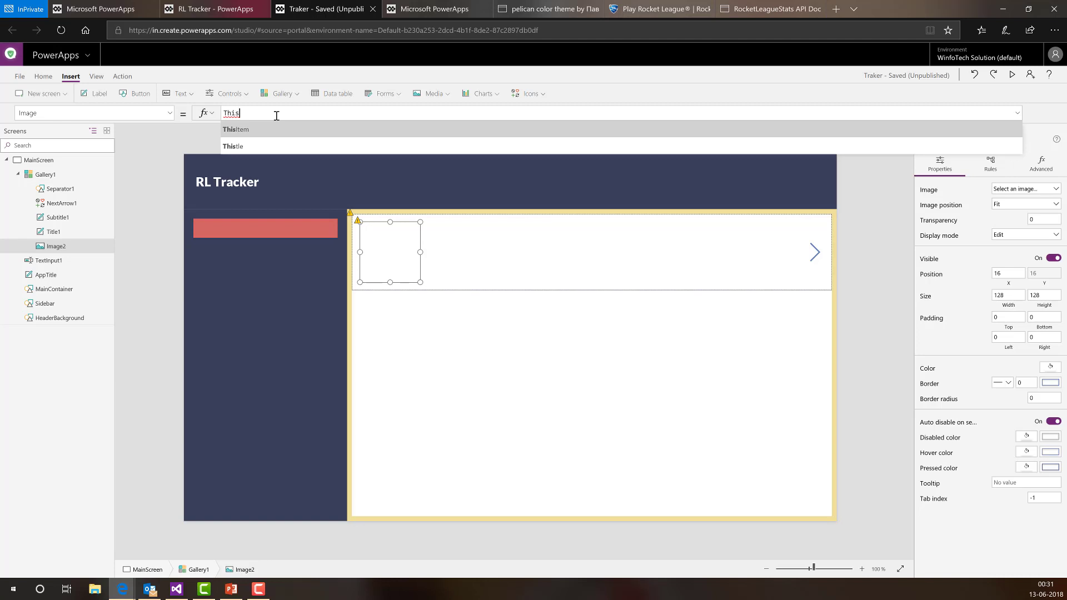
key(Tab)
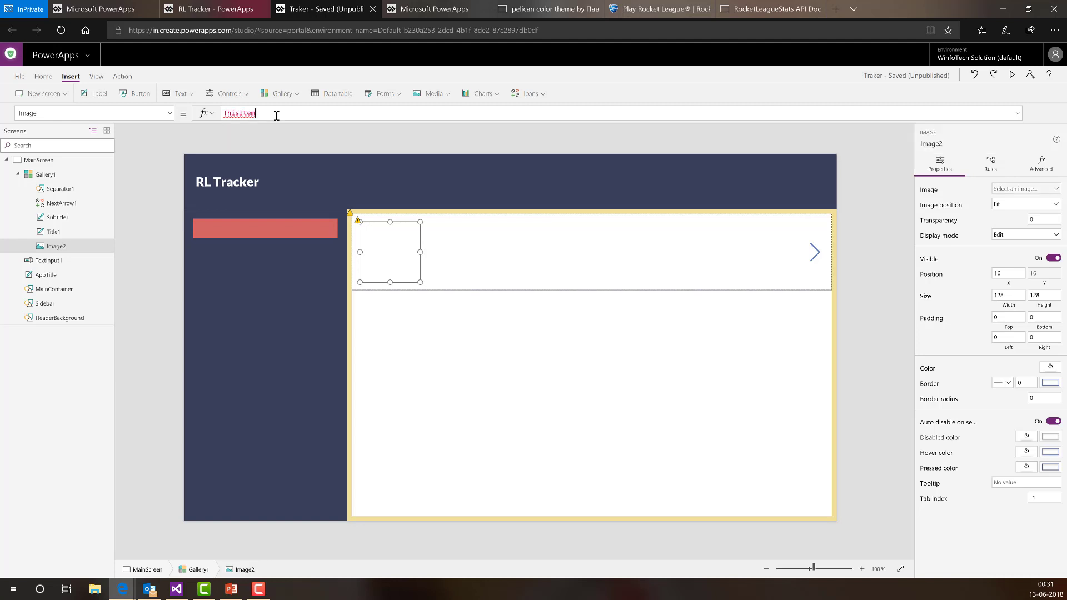
text(.)
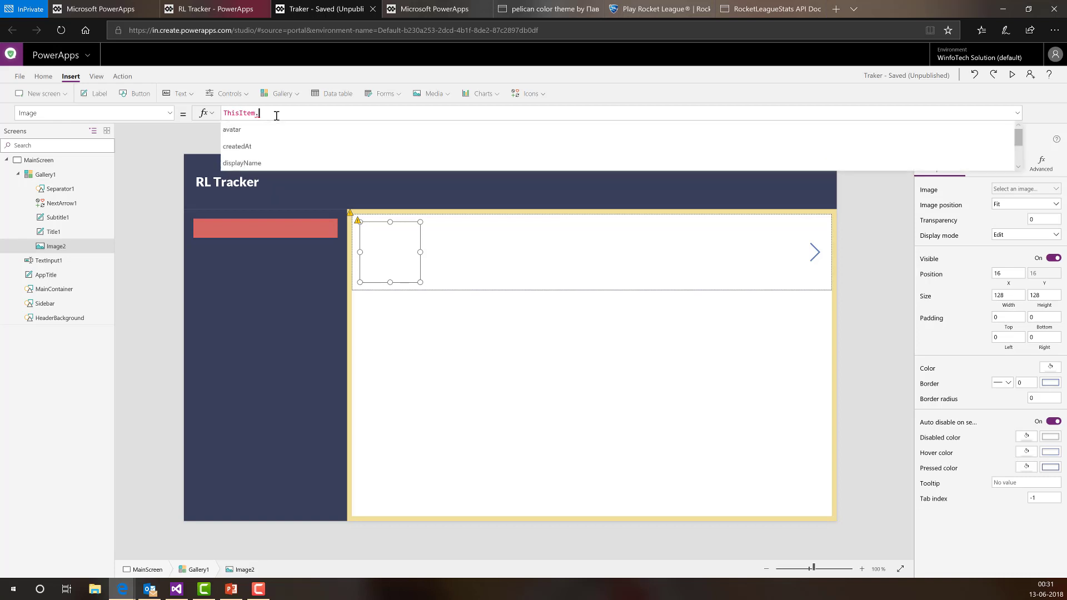
key(Down)
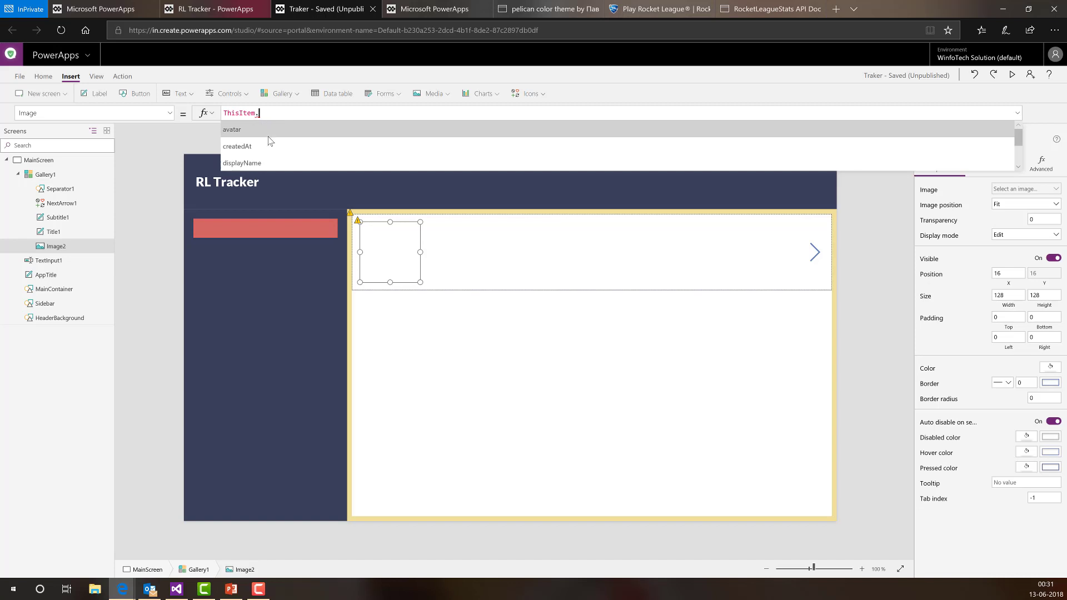
double_click(235, 129)
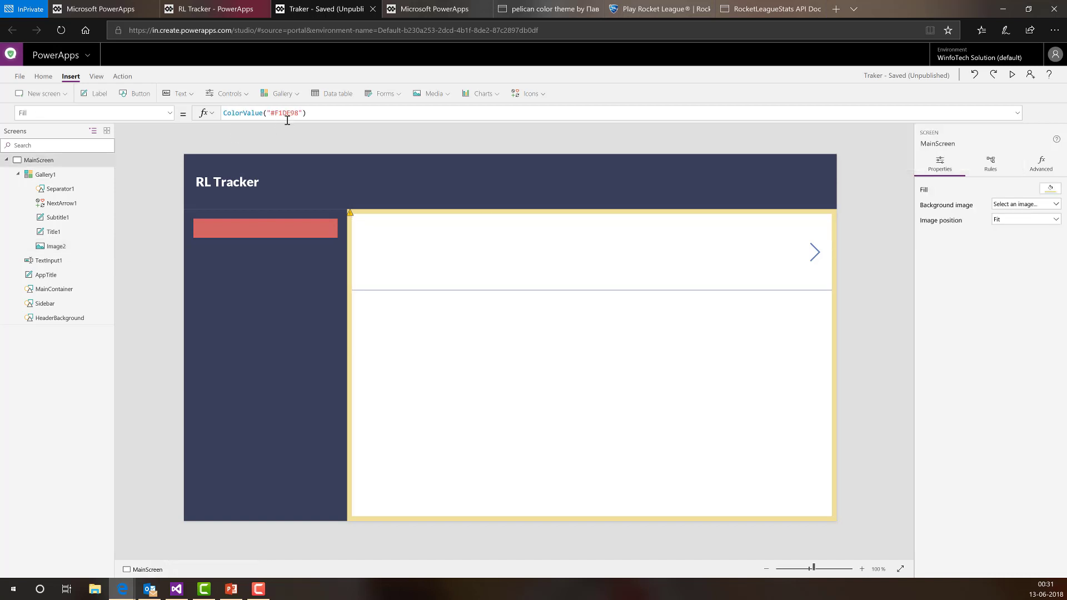
click(387, 251)
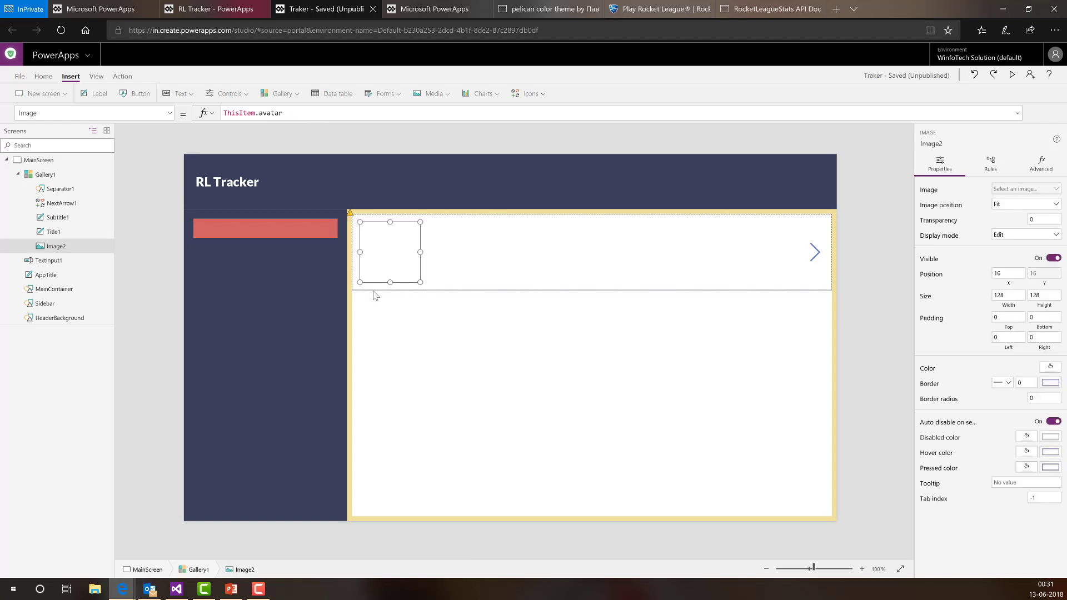
click(66, 232)
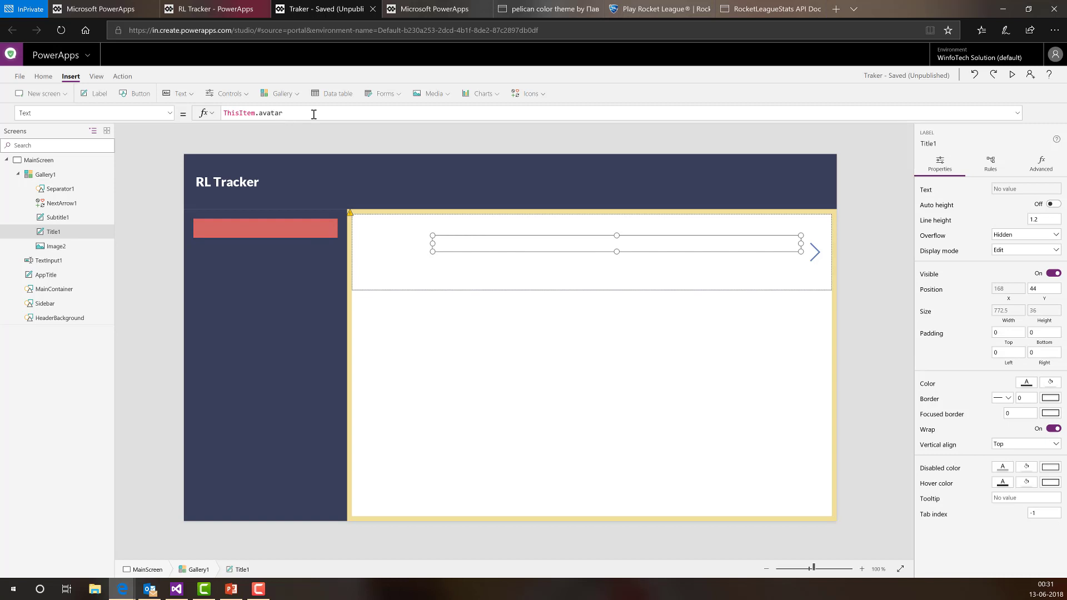
- Change the title label's formula to ThisItem.displayName
key(ctrl+shift+Left)
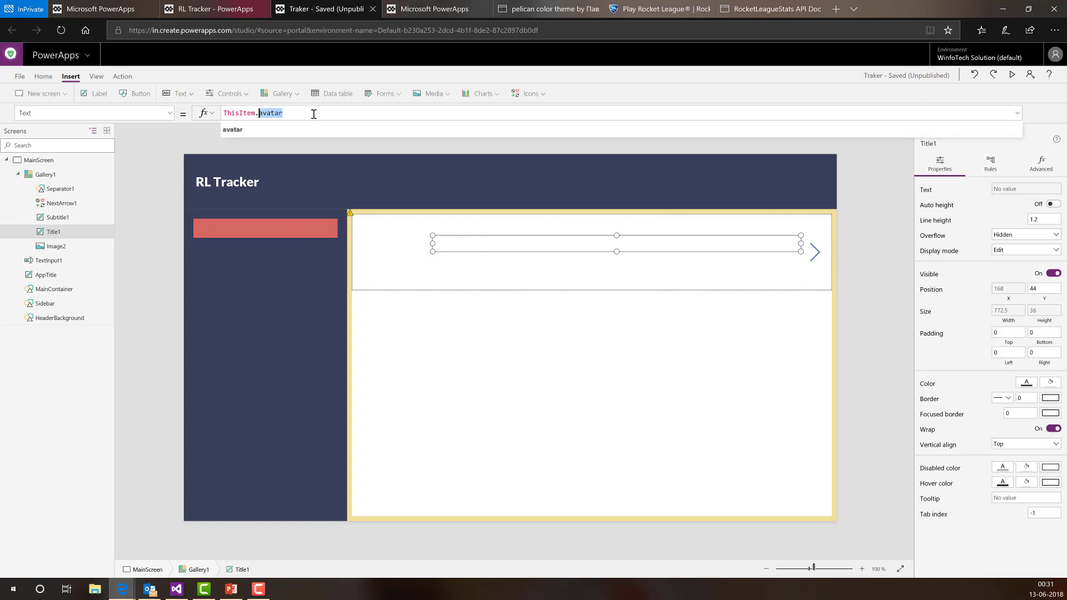
text(di)
key(Tab)
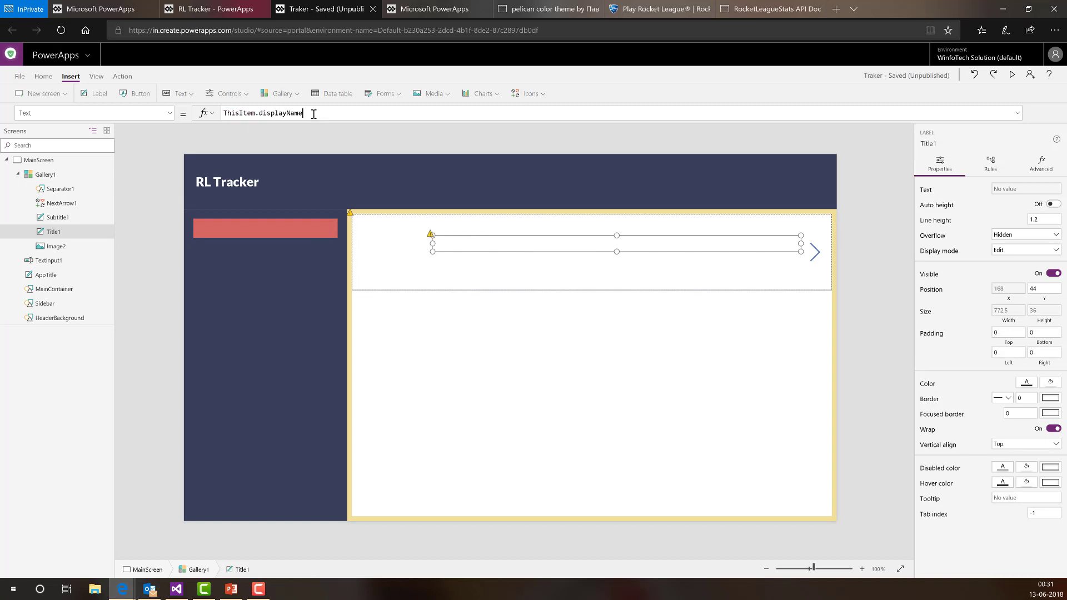
- Set the subtitle label's Text to ThisItem.uniqueId
click(71, 220)
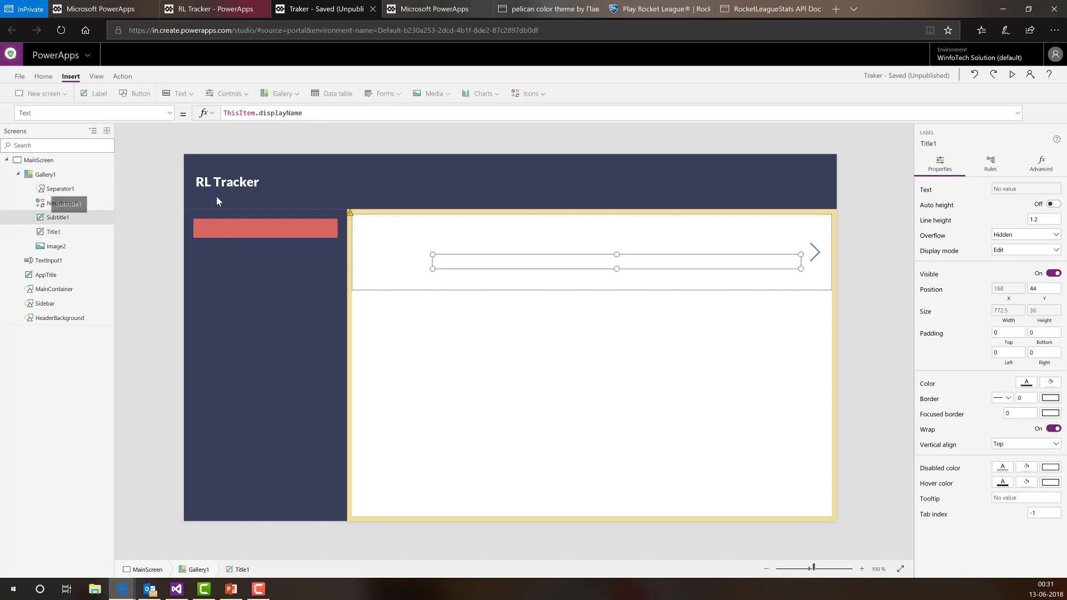
click(308, 115)
double_click(308, 116)
key(BackSpace)
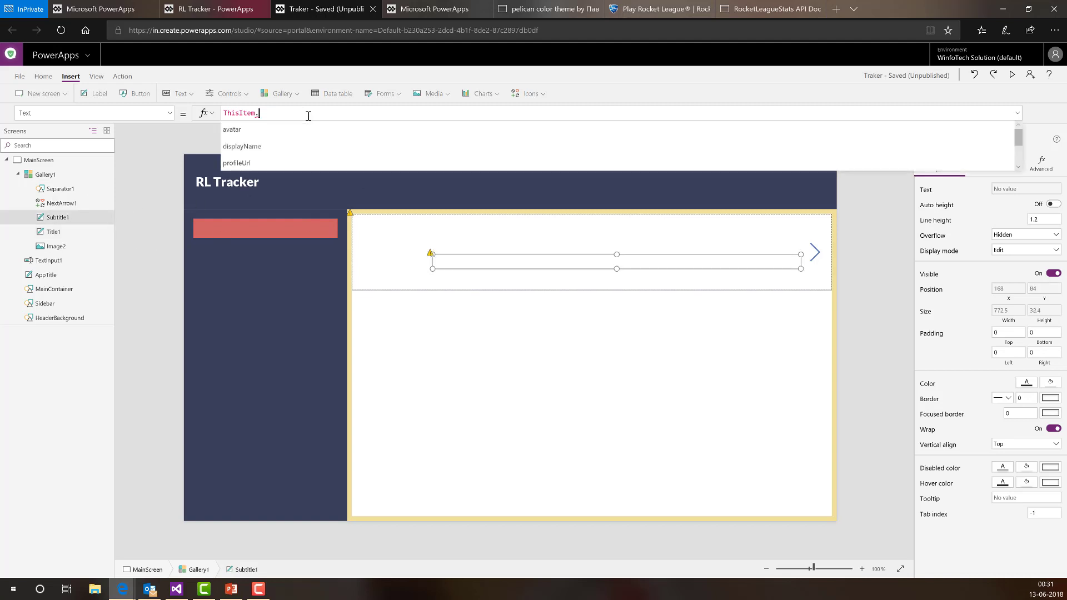
key(Down)
key(Down)
key(Down)
key(Down)
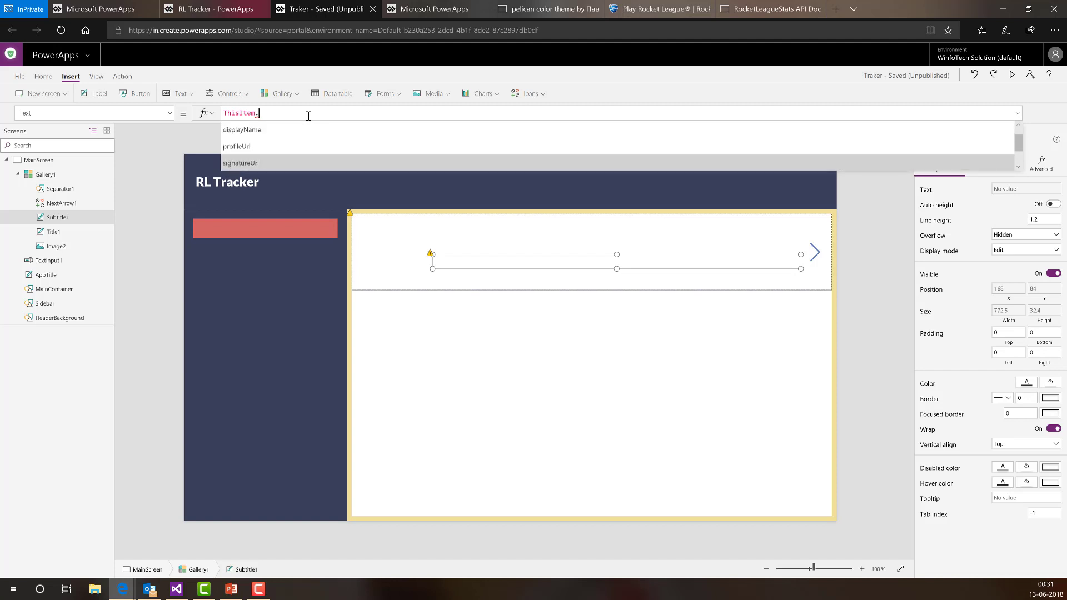
key(Down)
key(Down)
key(Up)
key(Down)
key(Down)
key(Up)
key(Up)
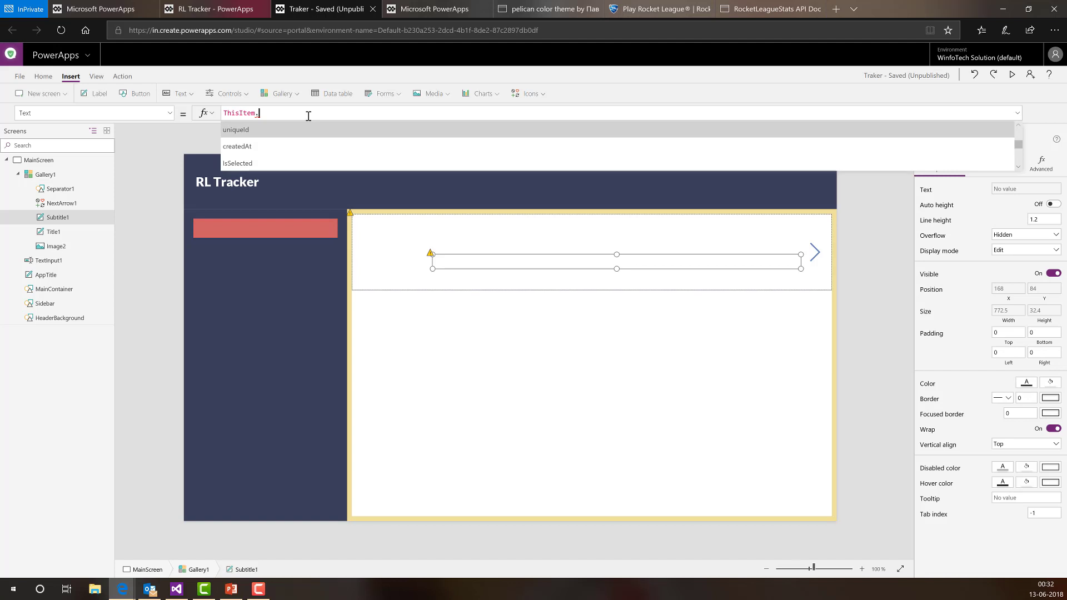
key(Return)
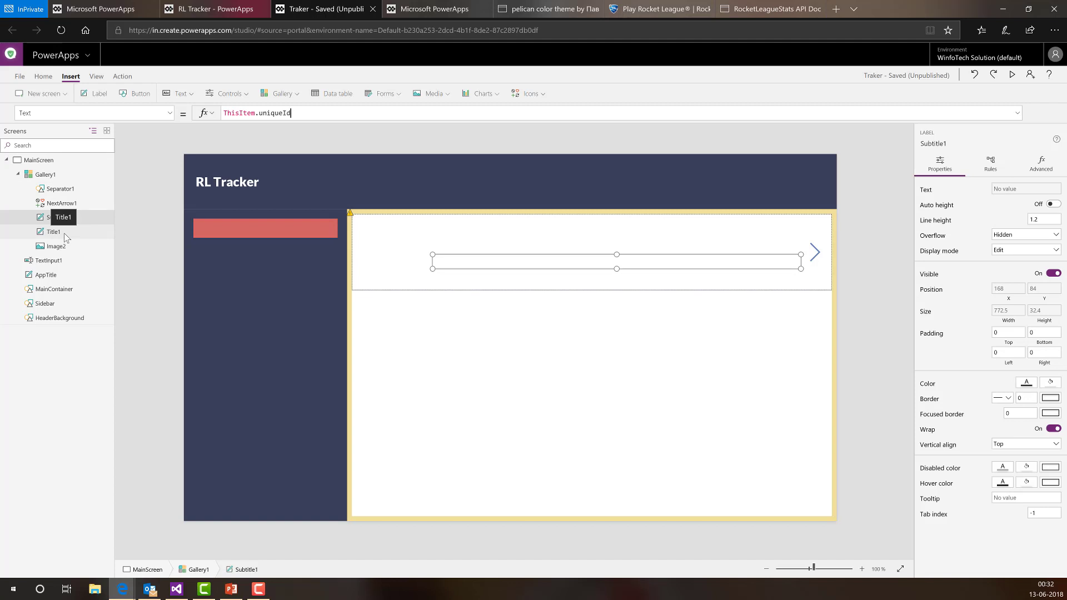
click(1012, 75)
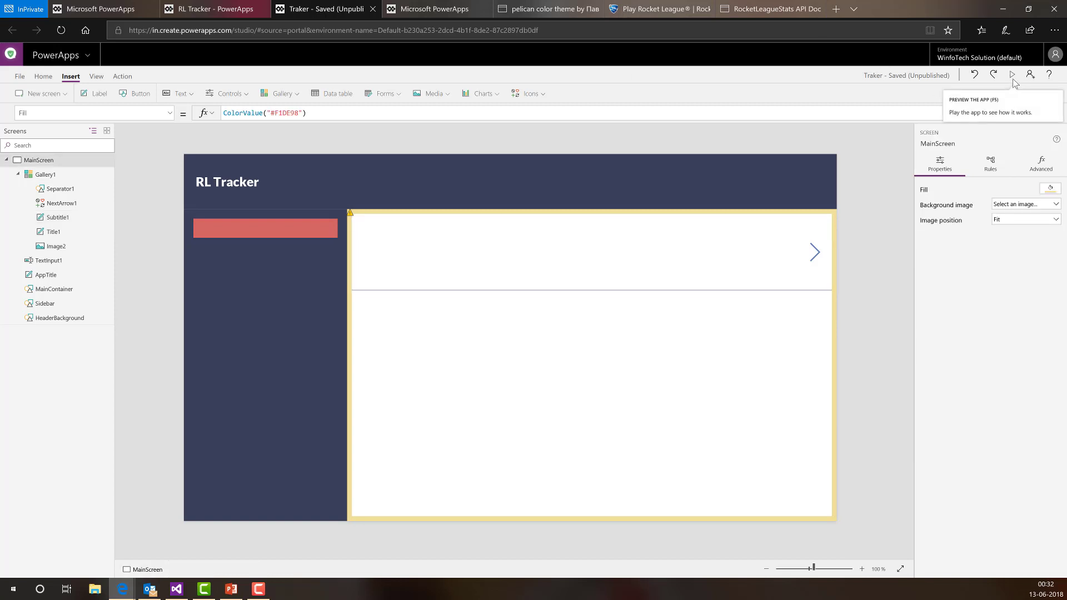
- Preview the app and search for the player 'itscan', checking the listed ID
click(1012, 81)
click(161, 149)
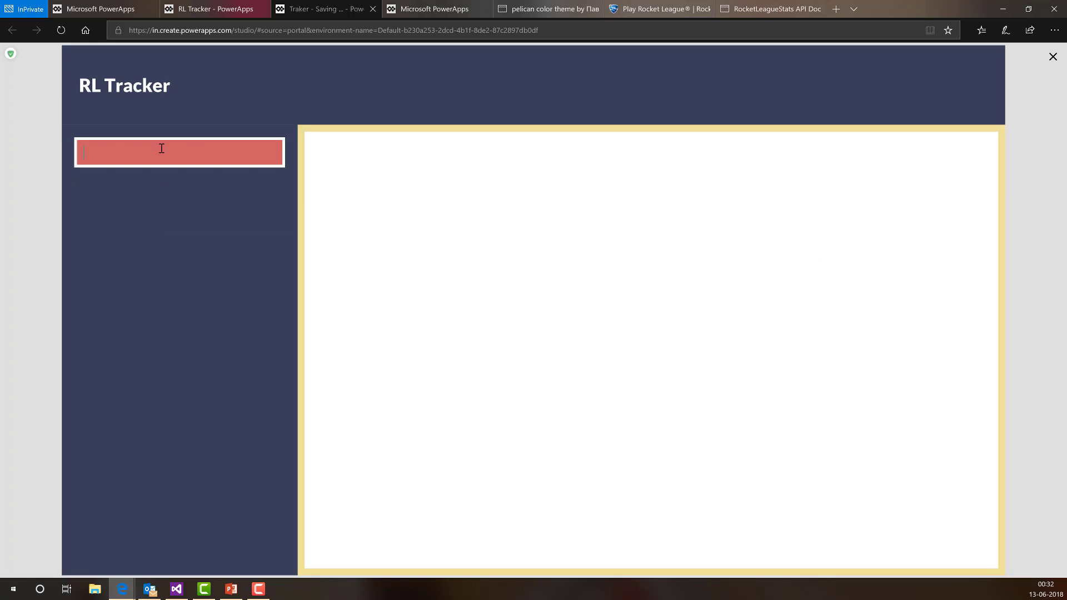
text(itscan)
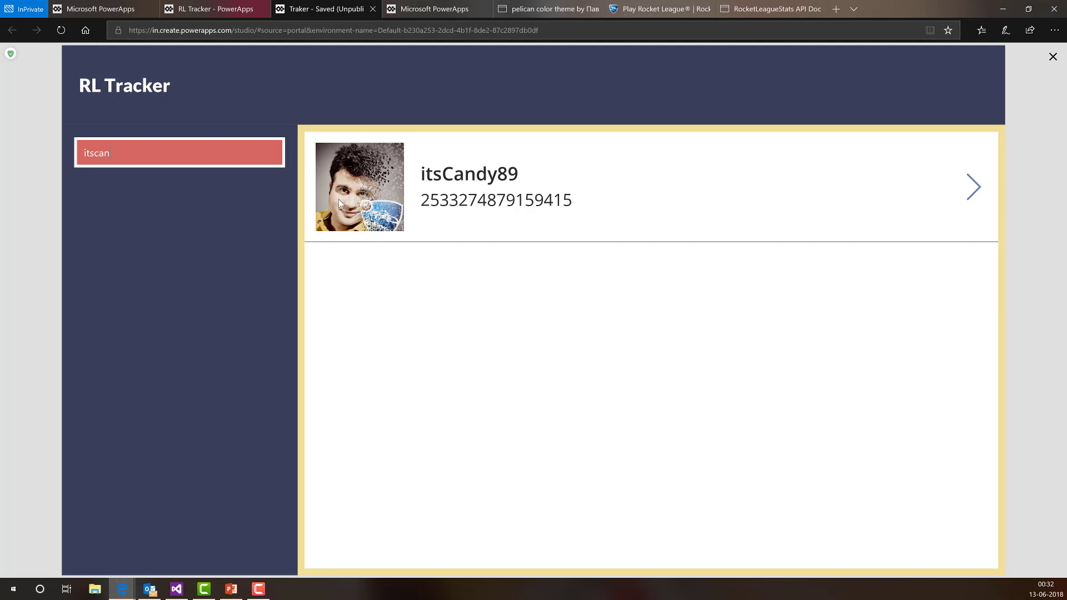
click(421, 179)
drag(573, 197, 453, 207)
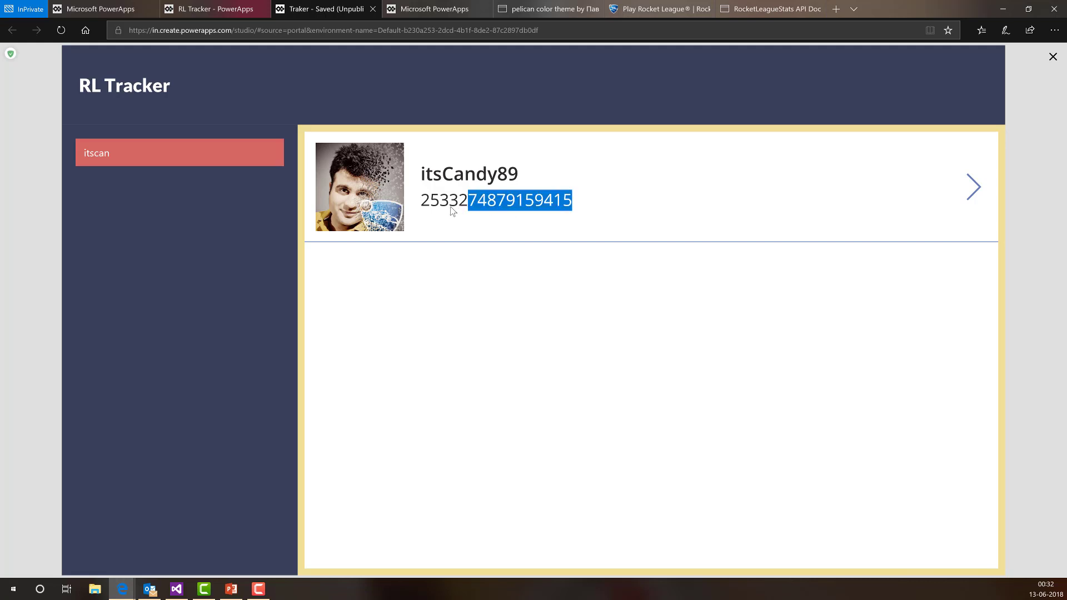
click(451, 207)
- Search 'maahir', then 'its', and scroll through the matching players
click(174, 159)
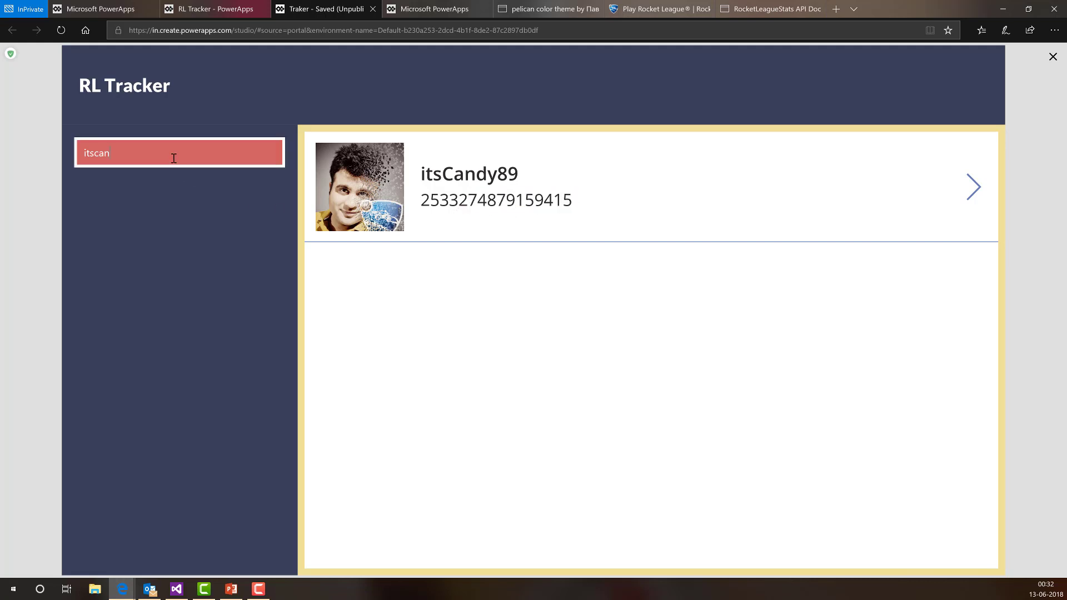
key(BackSpace)
key(BackSpace)
key(BackSpace)
key(BackSpace)
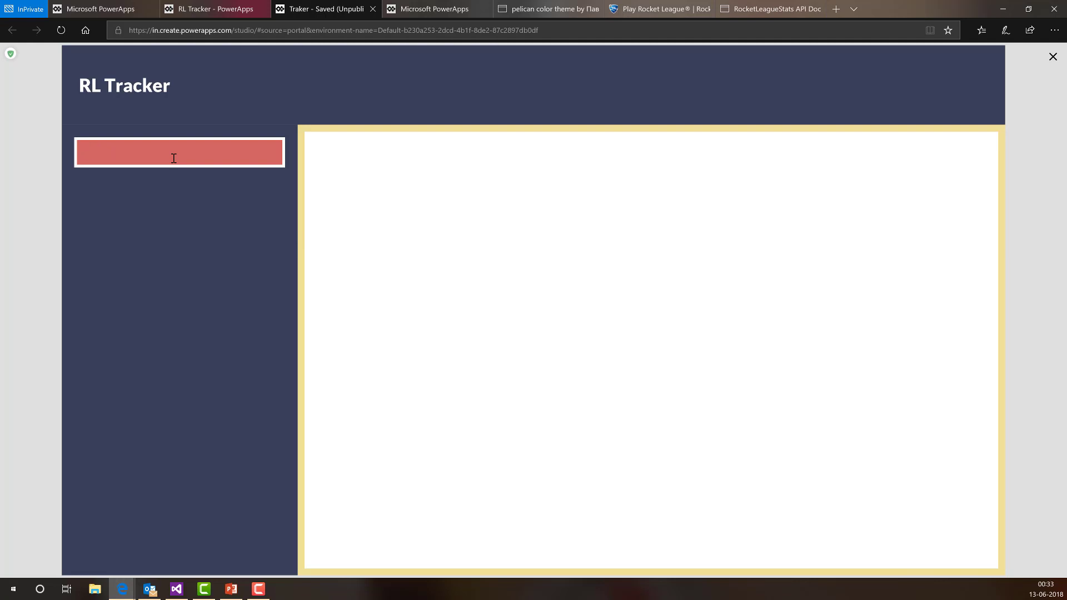
text(maahir)
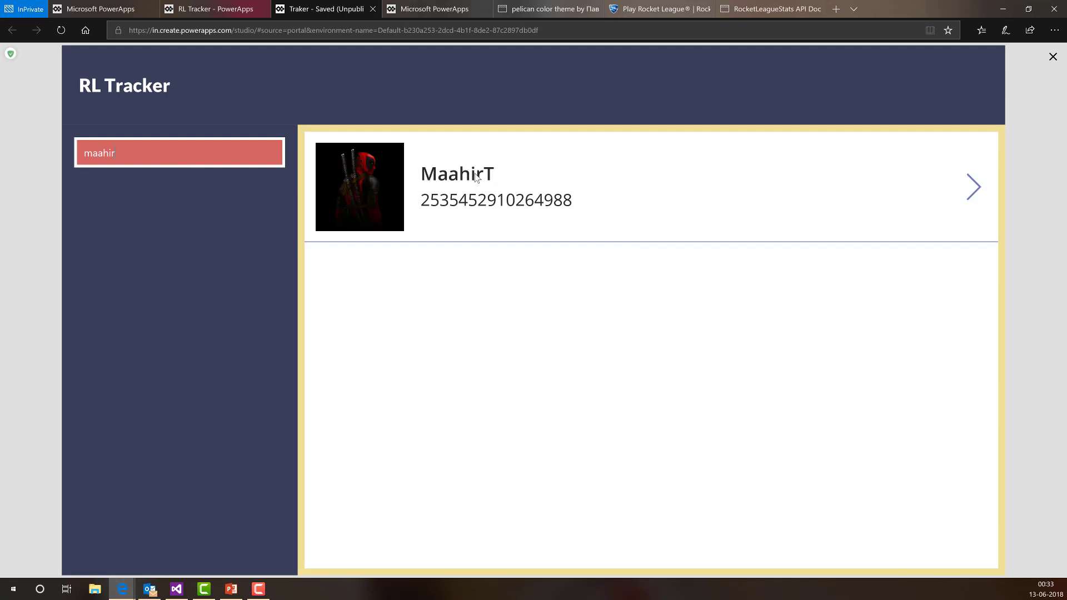
key(BackSpace)
key(BackSpace)
key(BackSpace)
key(BackSpace)
key(BackSpace)
key(BackSpace)
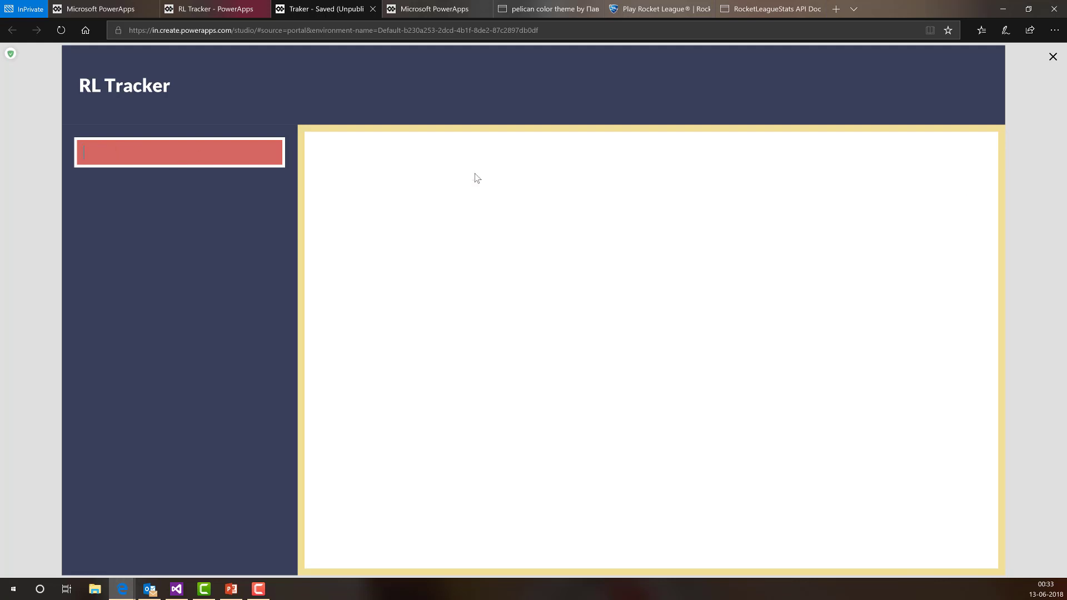
text(its)
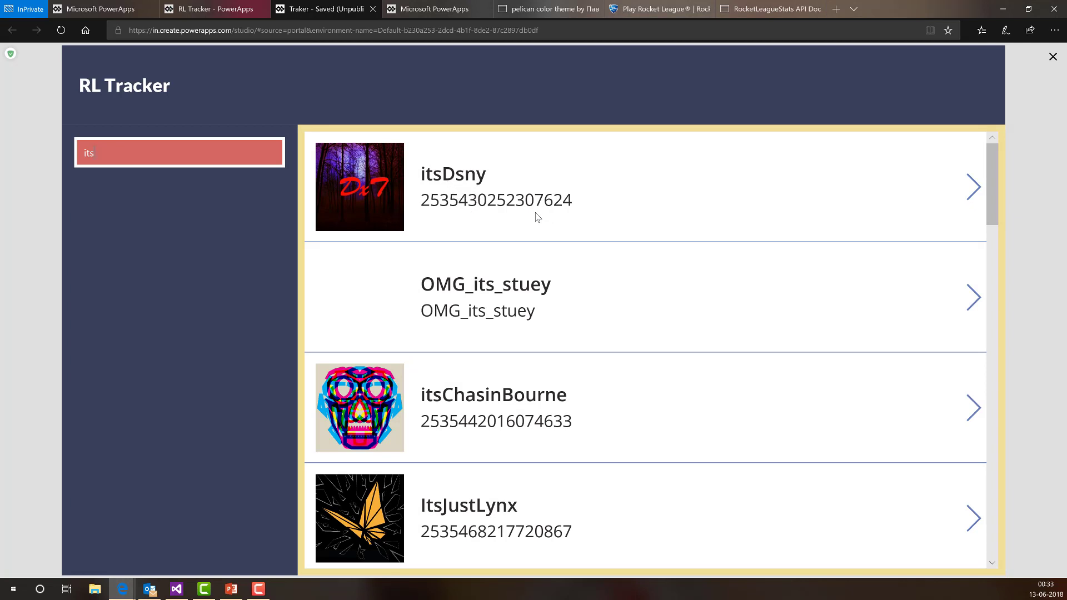
scroll(524, 205, down, 3)
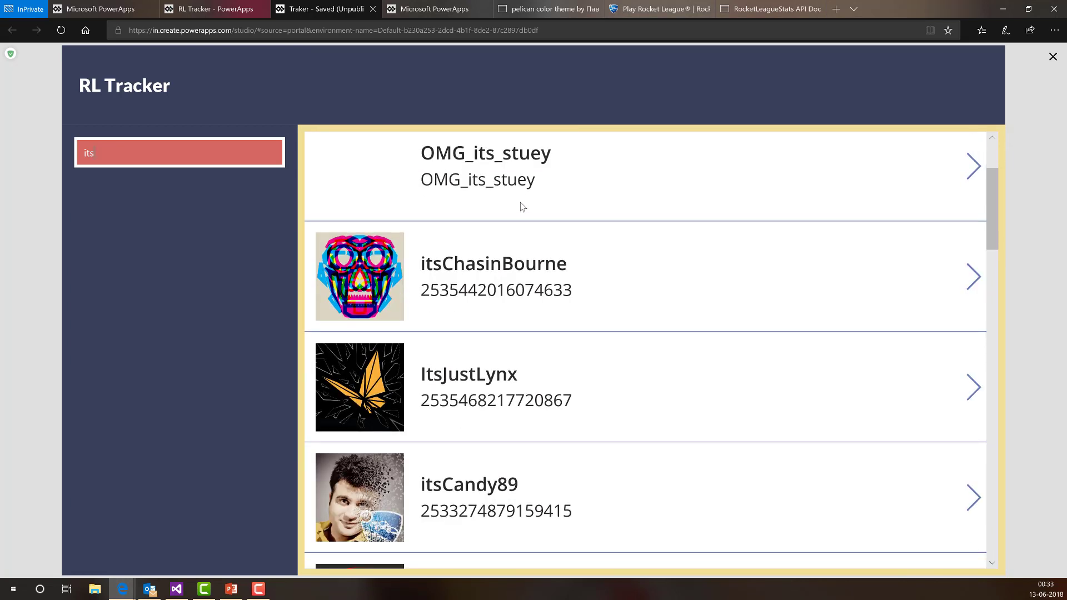
scroll(522, 207, down, 6)
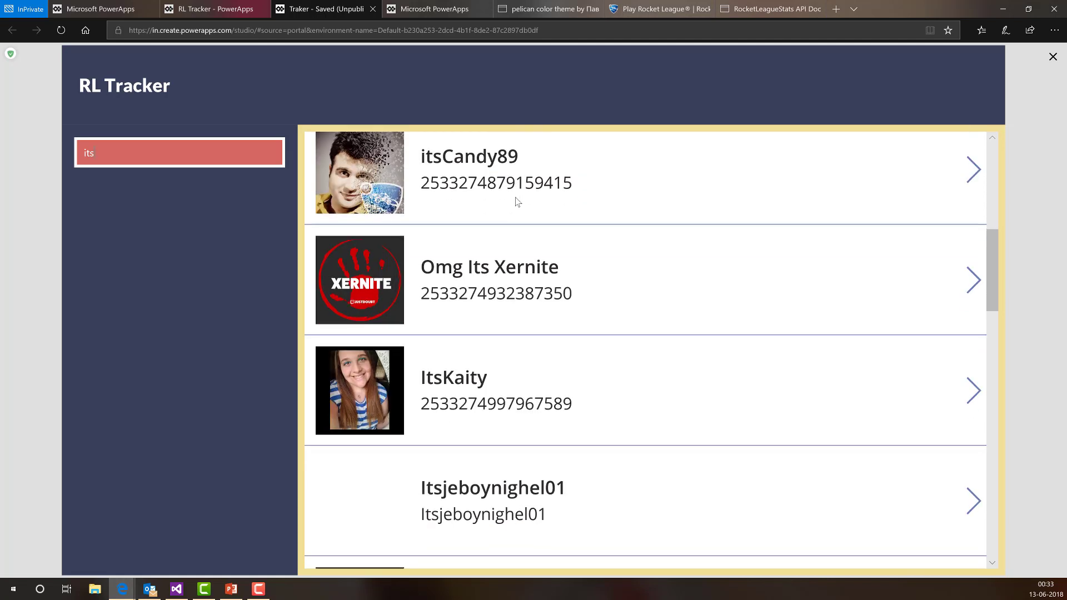
scroll(517, 201, down, 10)
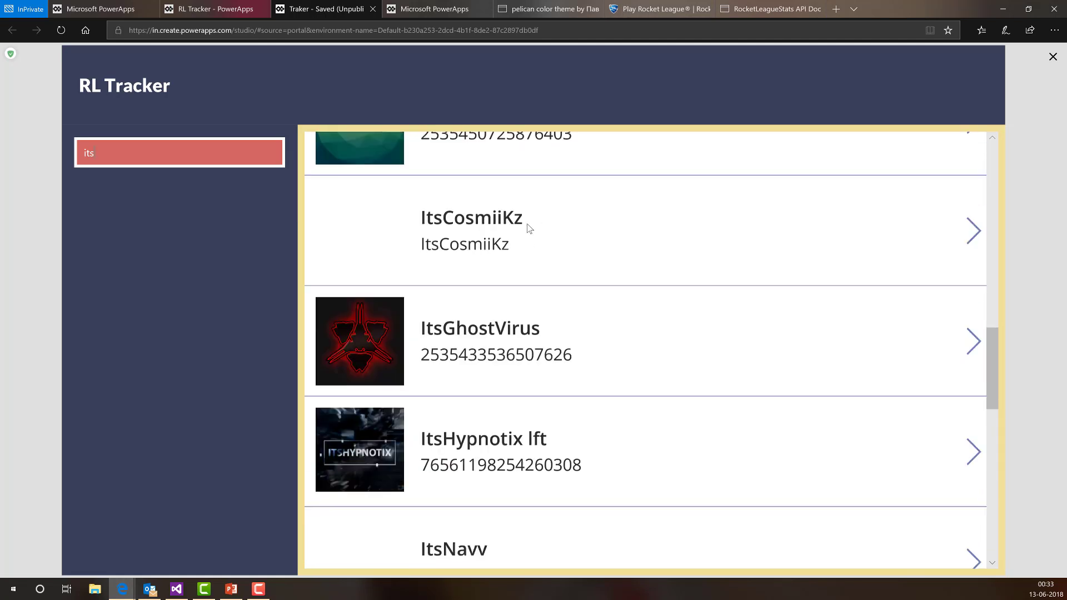
scroll(528, 228, down, 2)
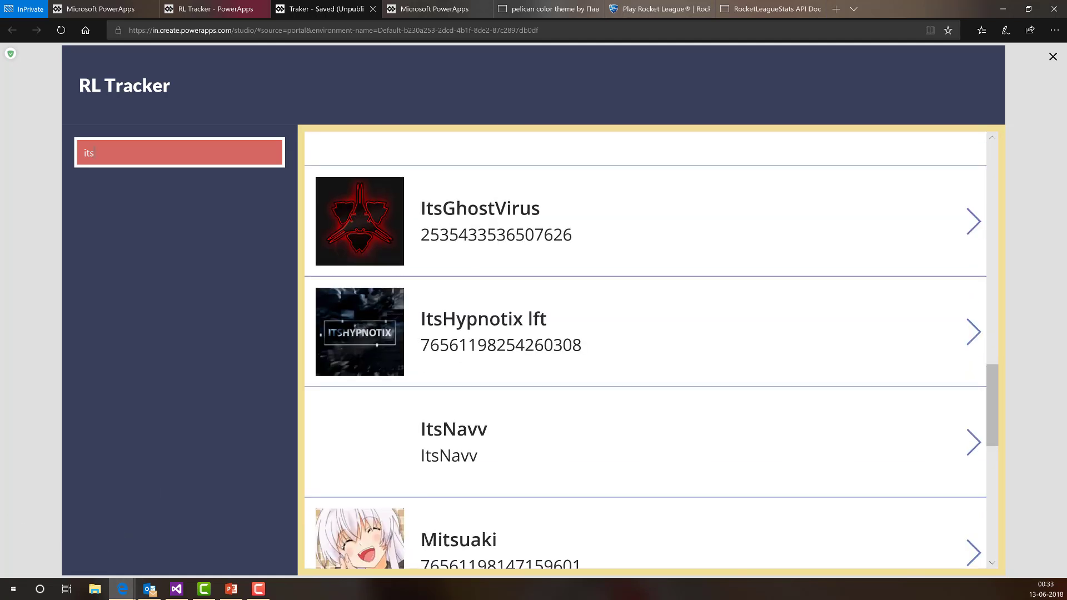
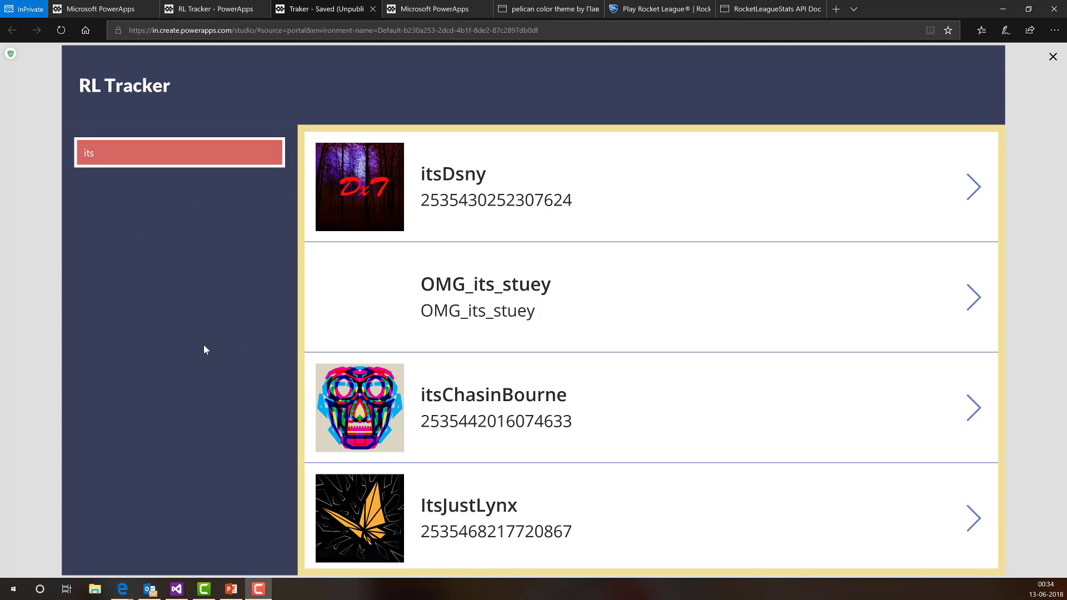
- Leave the app preview and clear the selection on the canvas
click(1052, 57)
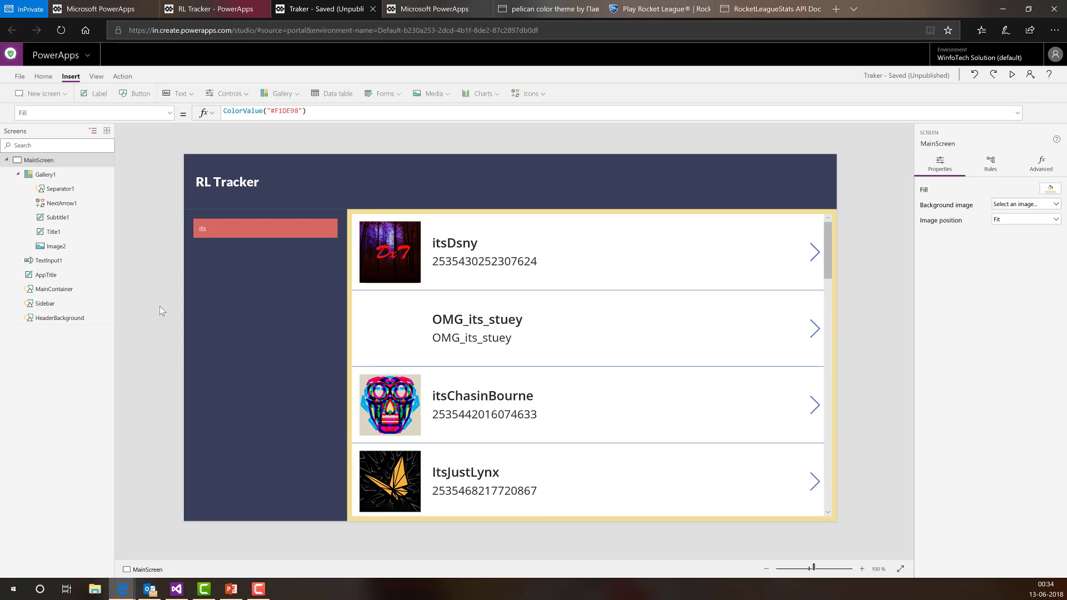
right_click(360, 249)
key(shift+F10)
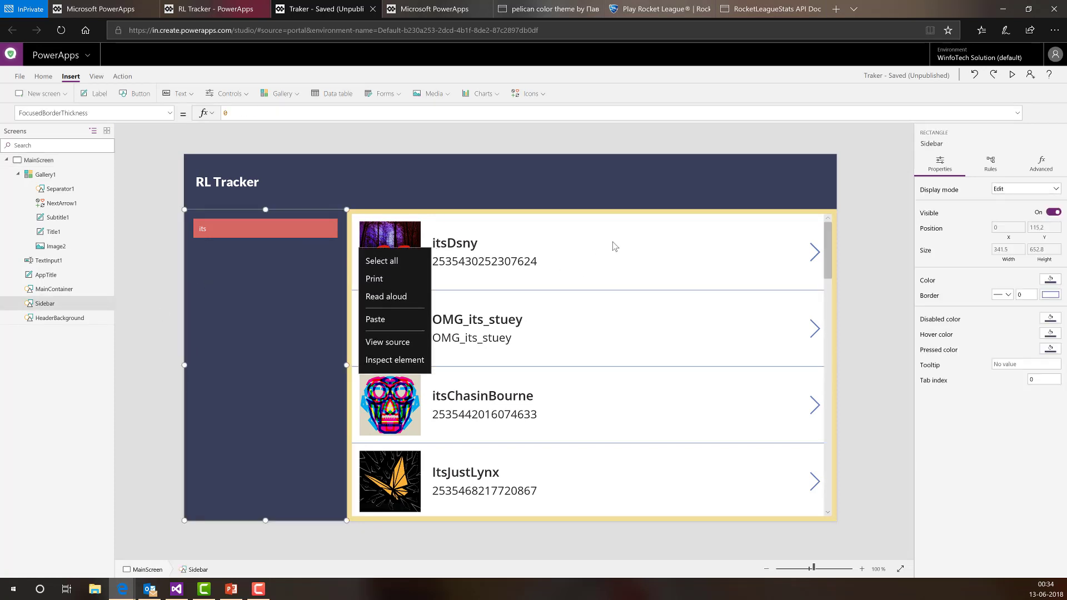
click(613, 242)
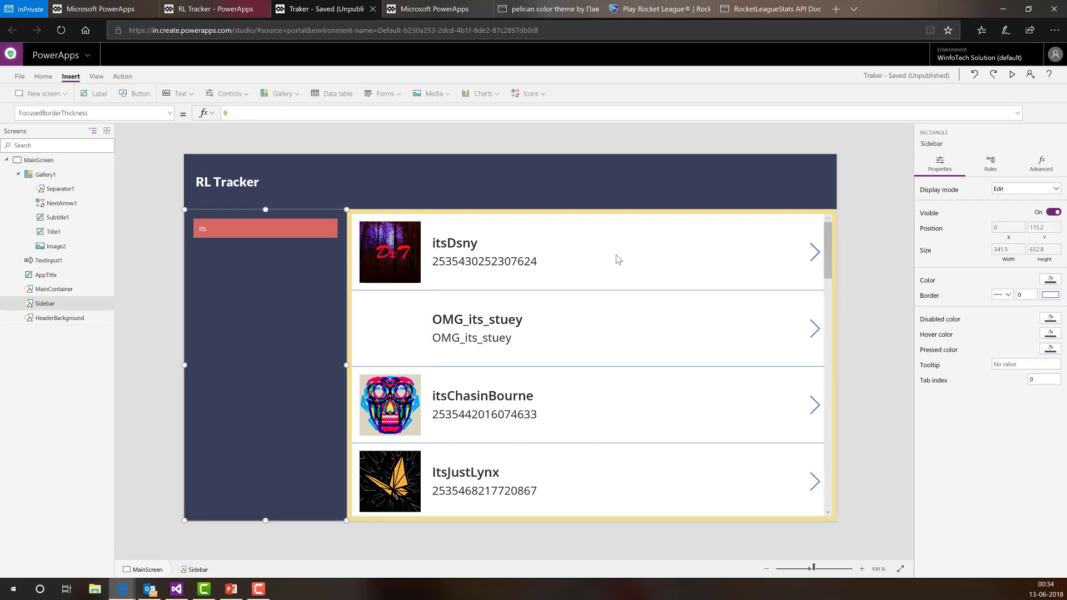
click(138, 248)
- Rename Gallery1 to PlayersGallery, then bring up the gallery layouts for MainScreen
click(50, 174)
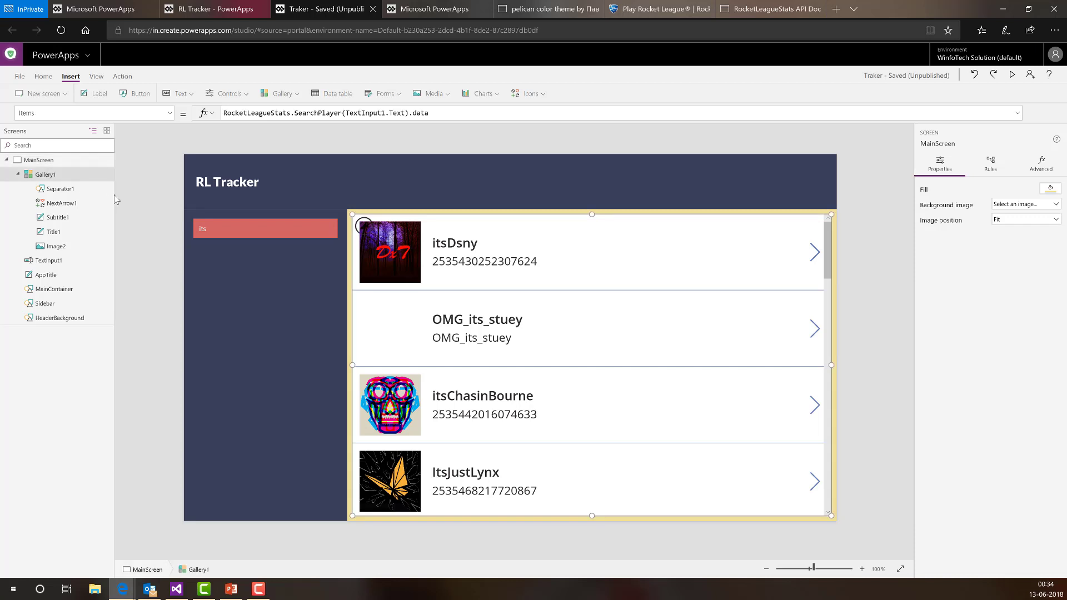
double_click(56, 174)
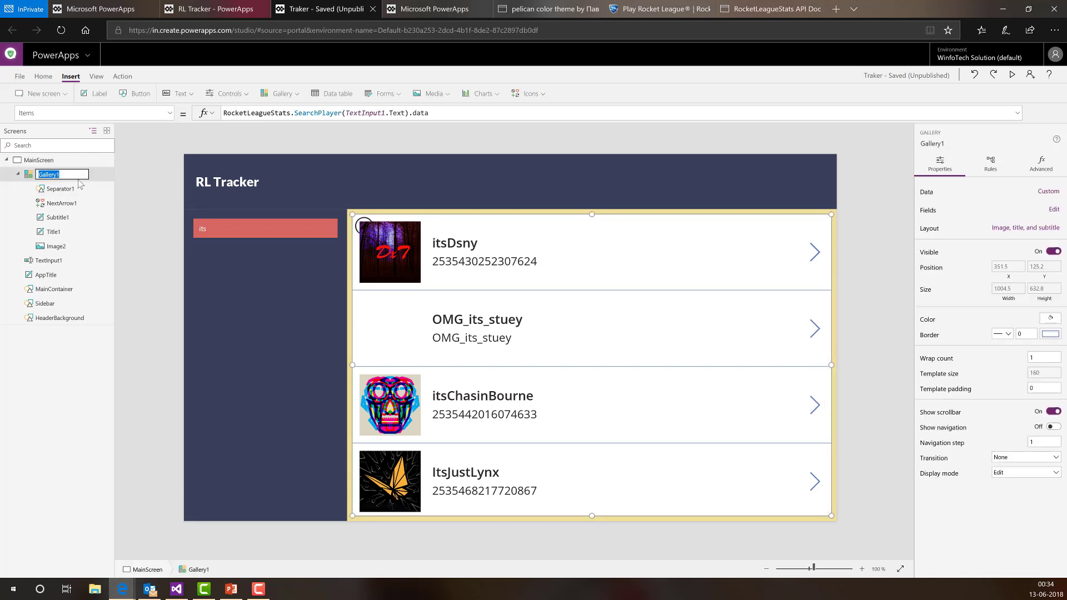
text(Players)
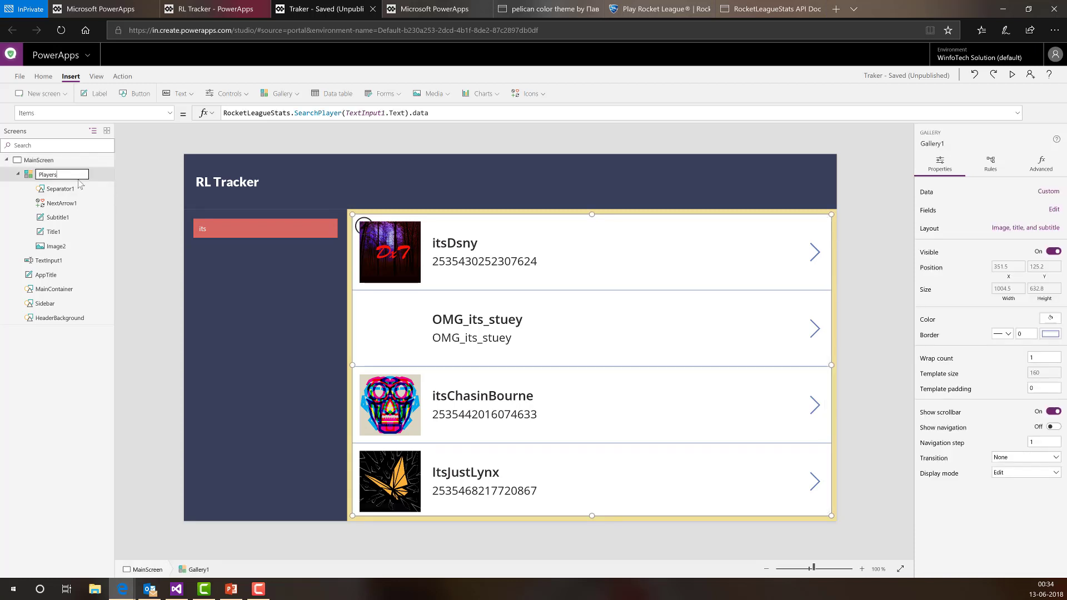
text(Gallery)
key(Return)
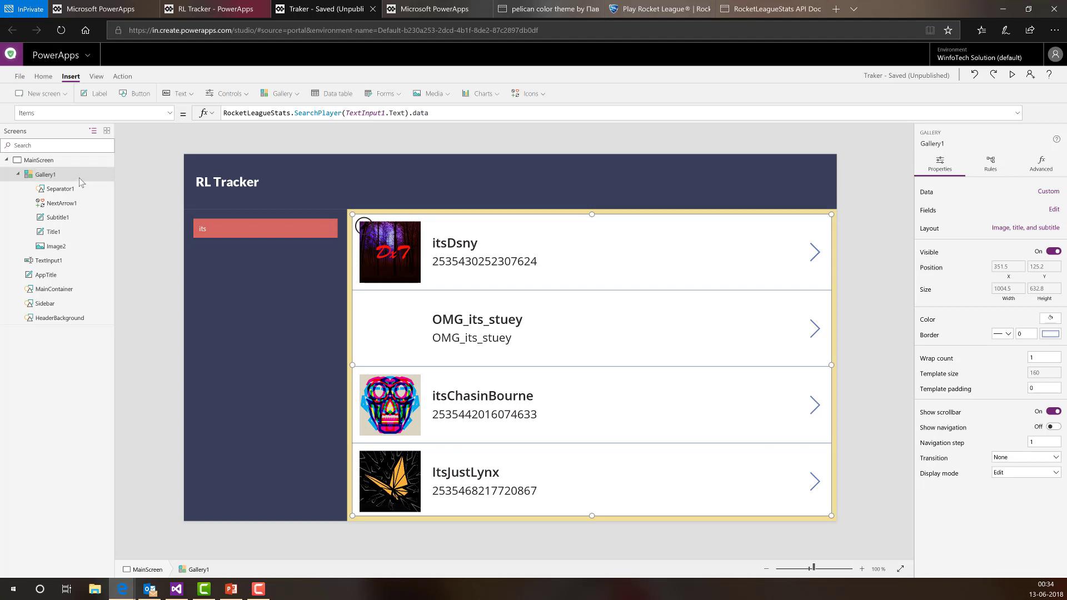
click(54, 160)
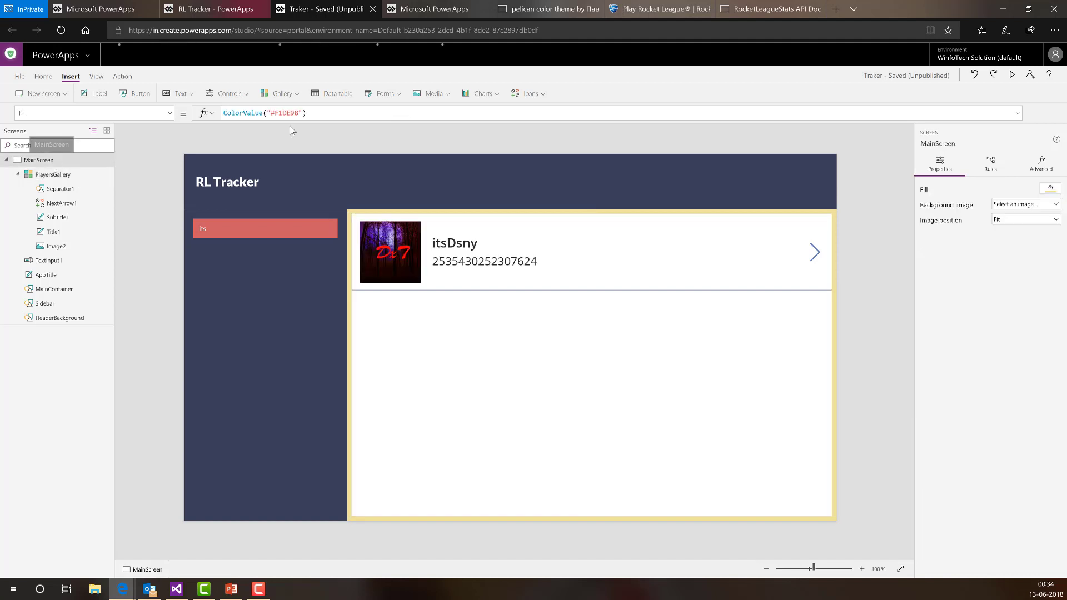
click(281, 95)
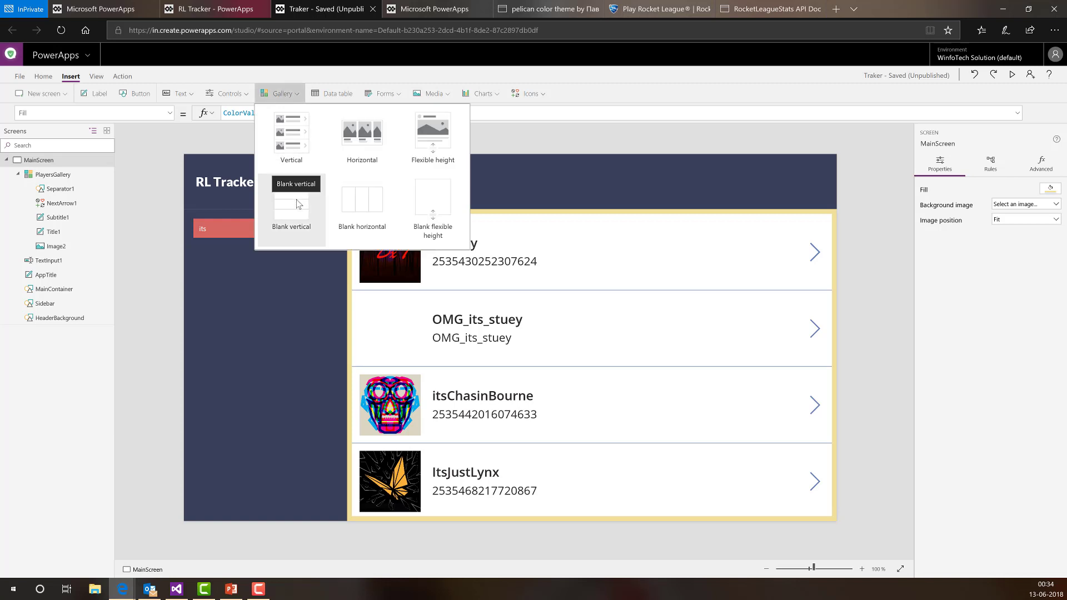
- Insert a vertical gallery and set its X to Sidebar.X
click(295, 143)
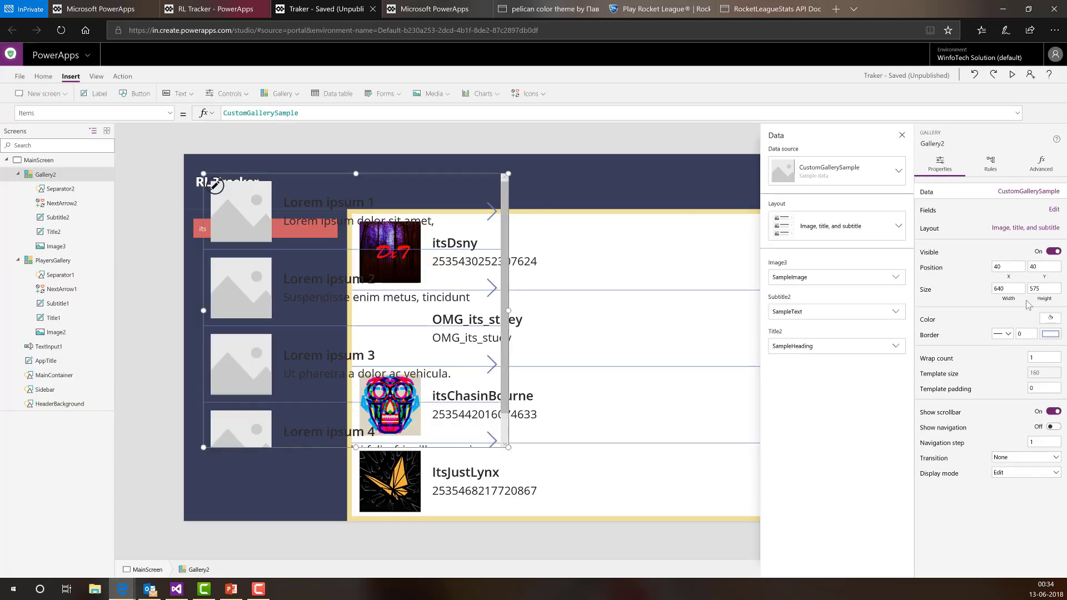
click(1020, 281)
key(BackSpace)
text(side)
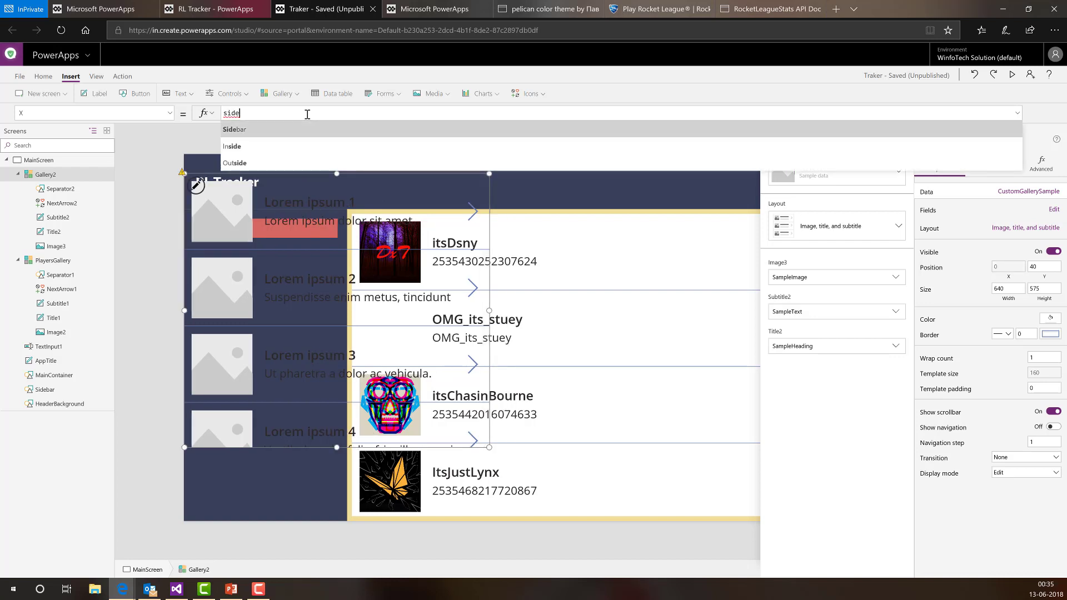
key(Tab)
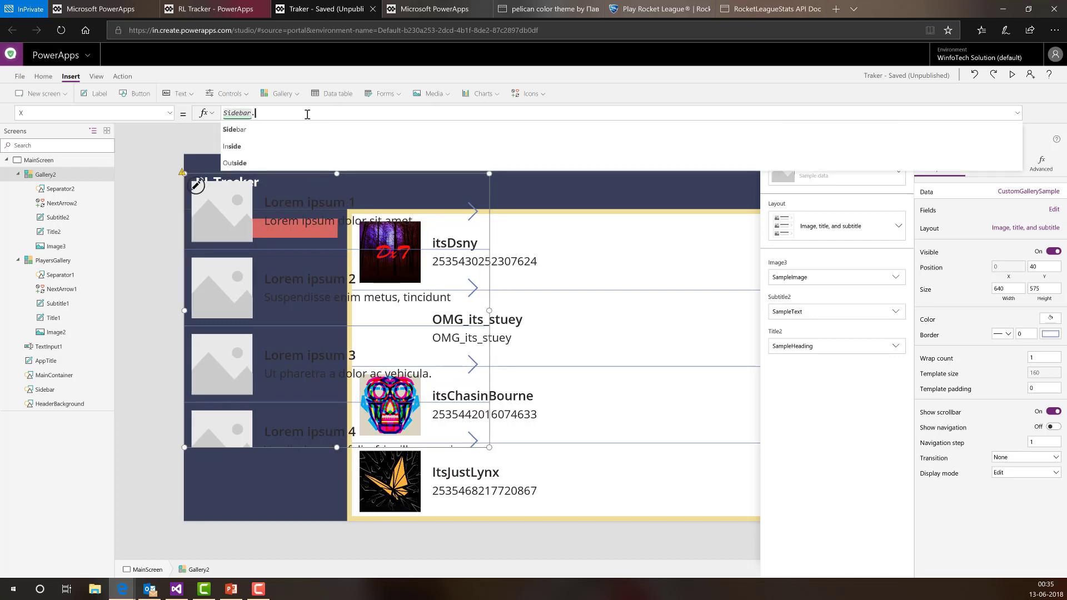
text(.X)
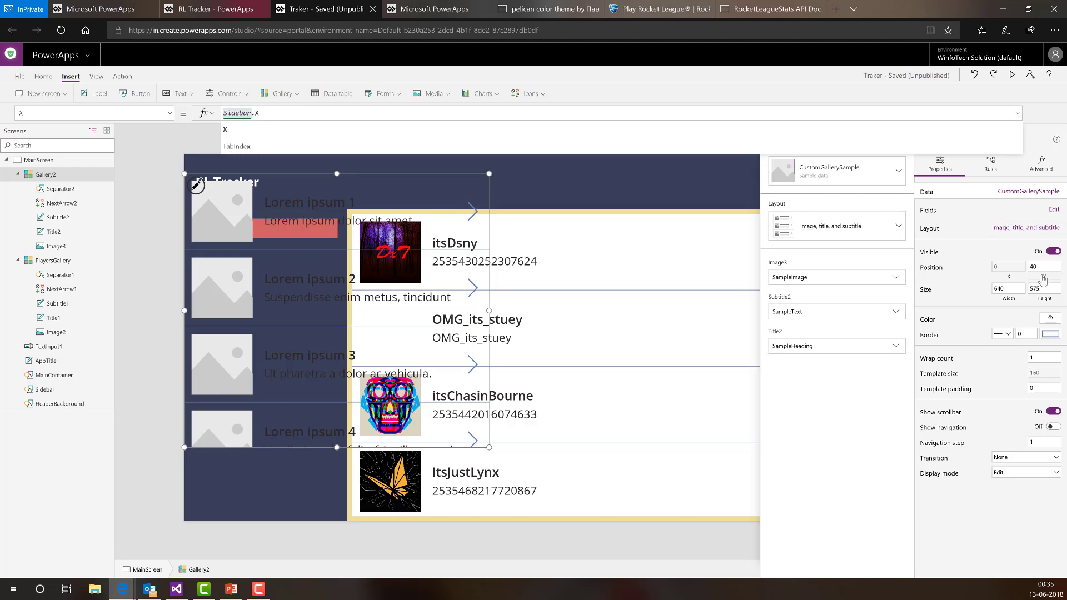
- Set the new gallery's Y to Sidebar.Y + TextInput1.Height + 40
drag(235, 115, 202, 118)
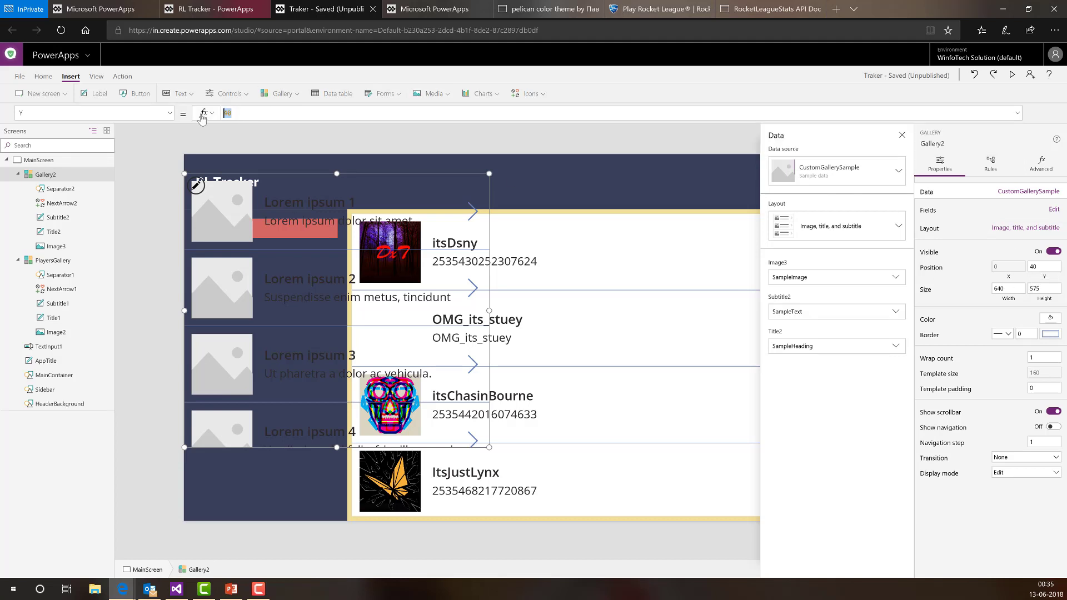
text(sidebar)
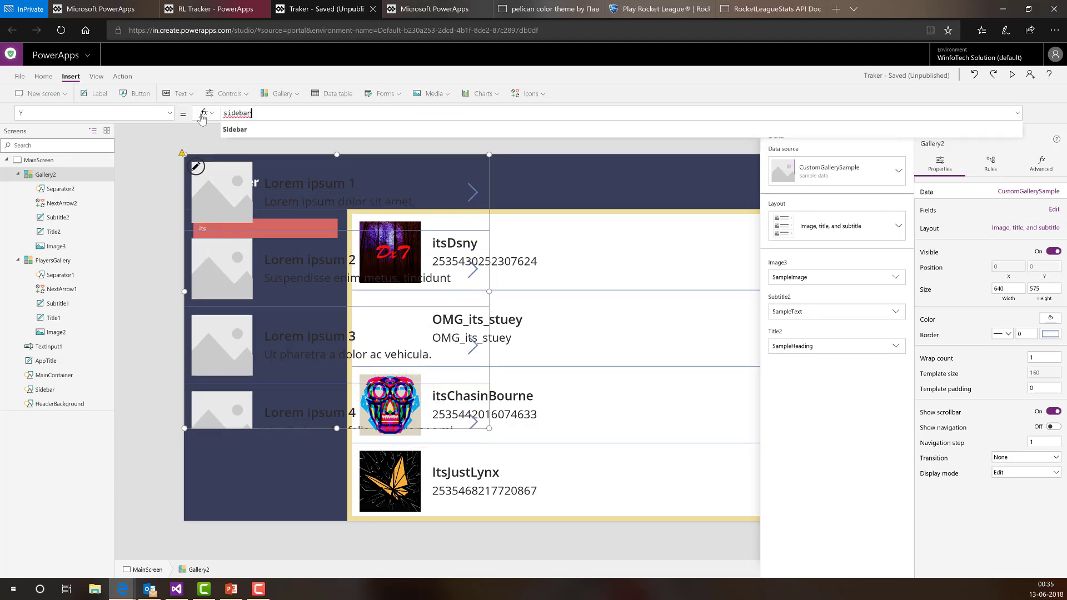
text(.Y)
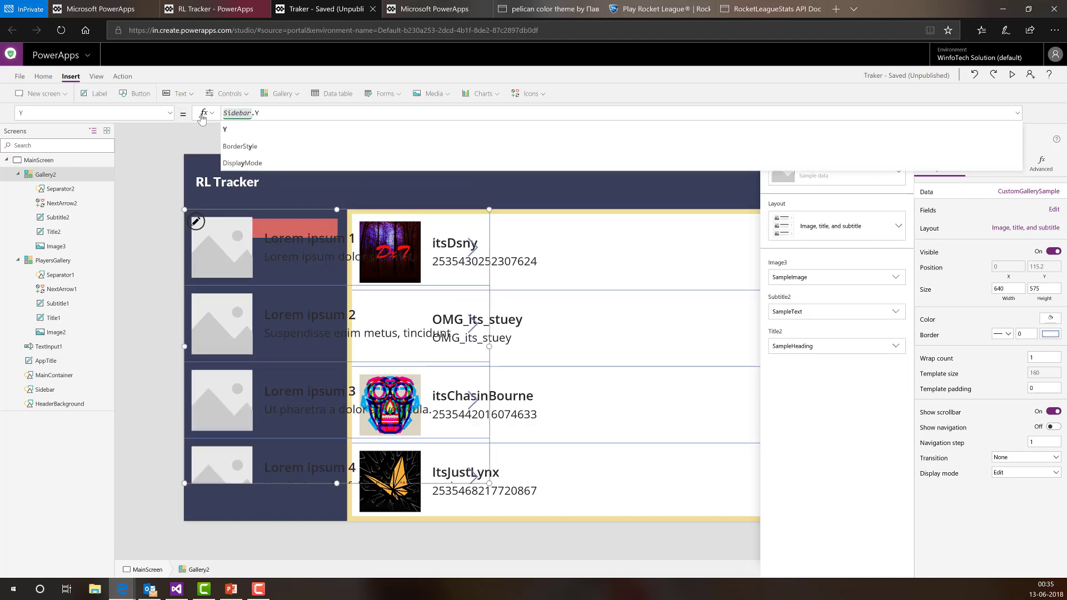
text( + )
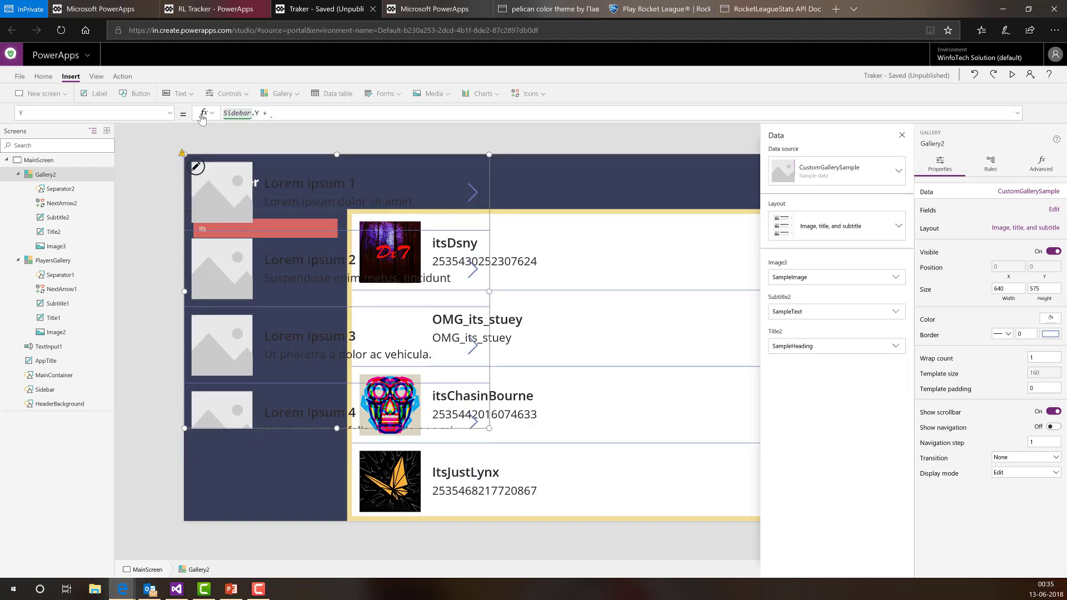
text(textinp)
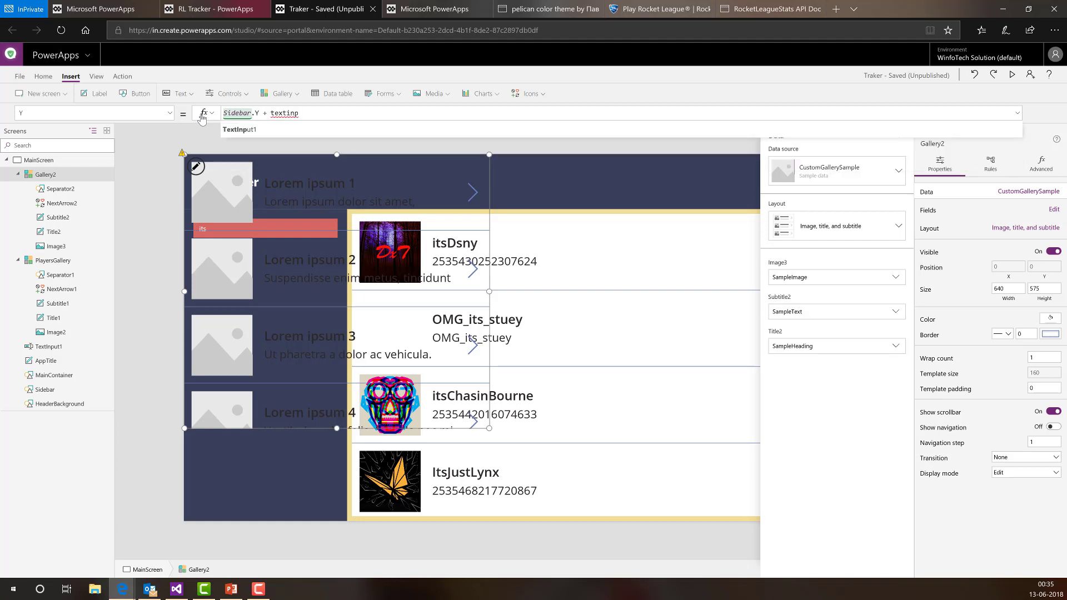
key(Tab)
text(.hei)
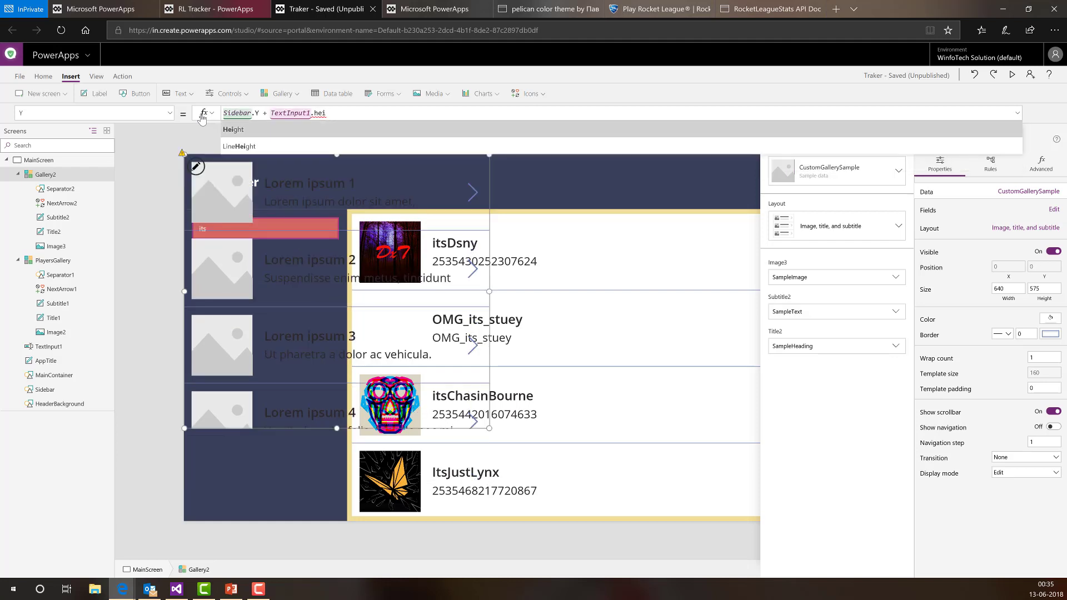
key(Tab)
text(+ )
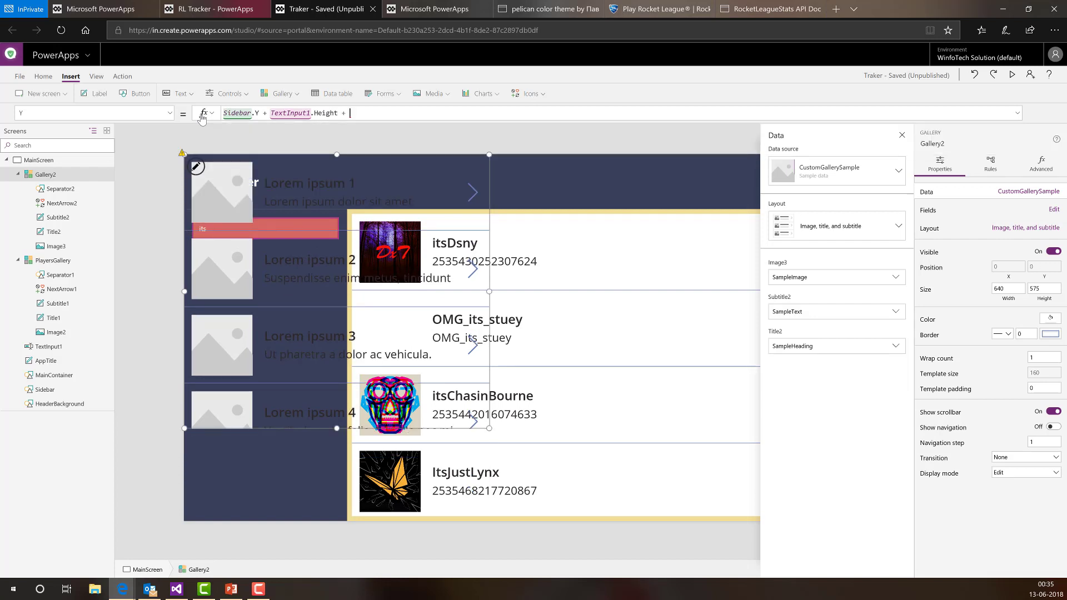
text(40)
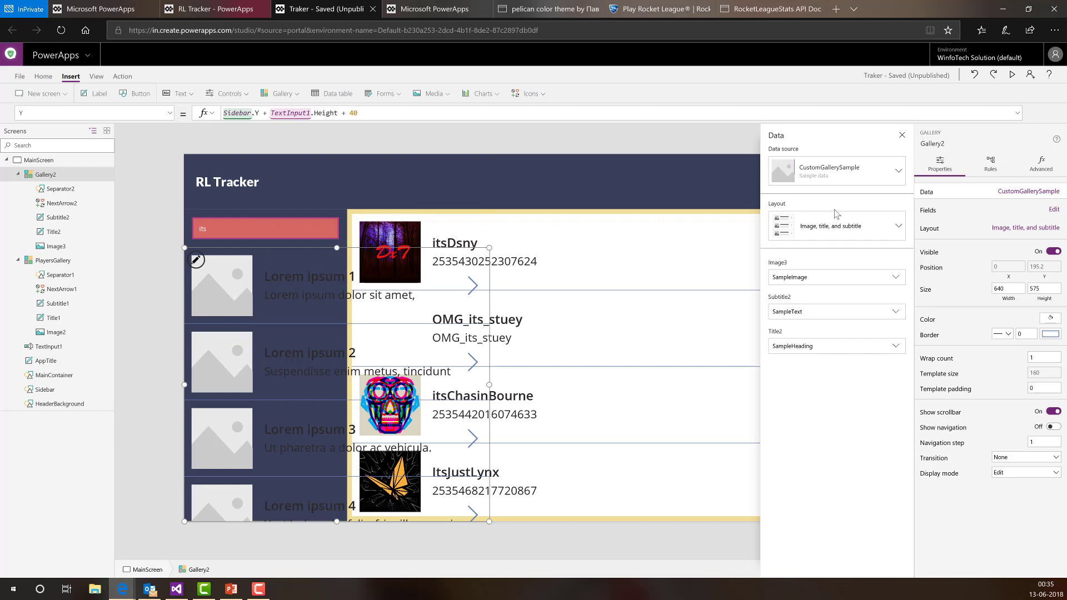
- Set the new gallery's Width to Sidebar.Width
click(1000, 289)
drag(329, 112, 199, 123)
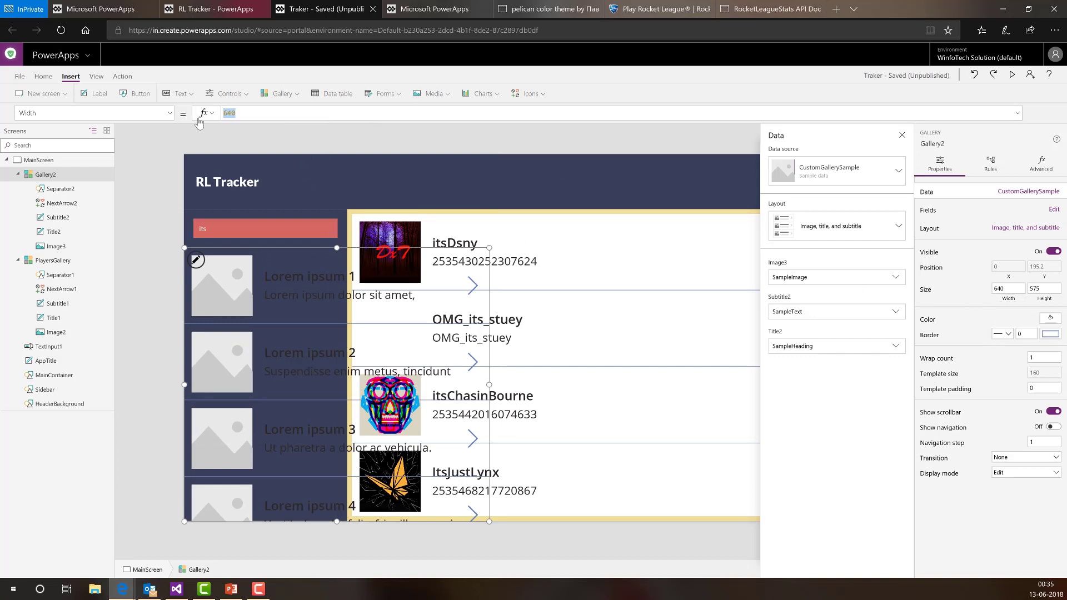
text(sidebar)
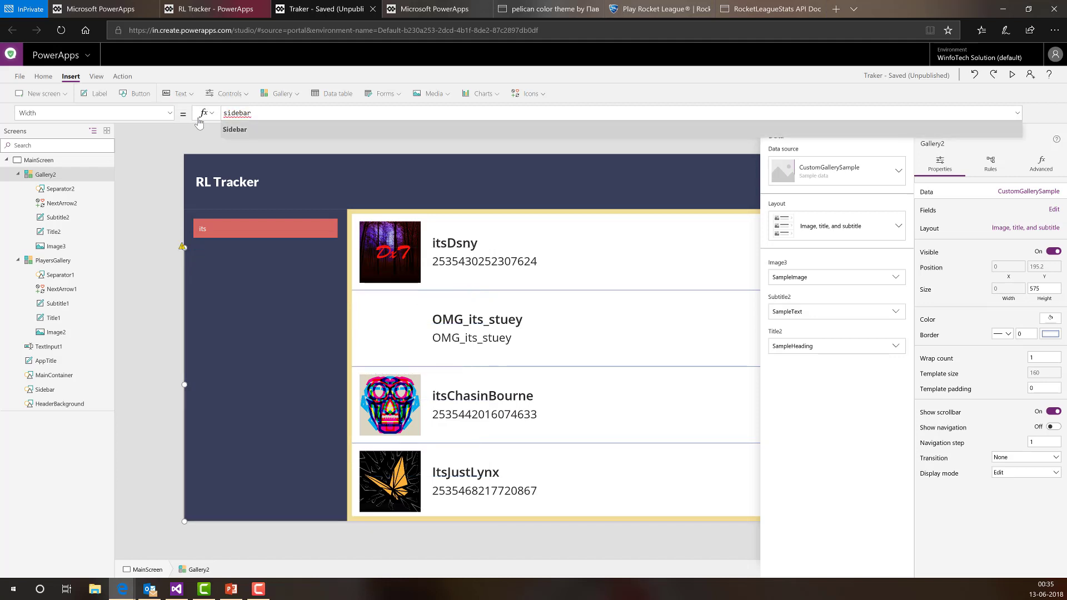
text(.width)
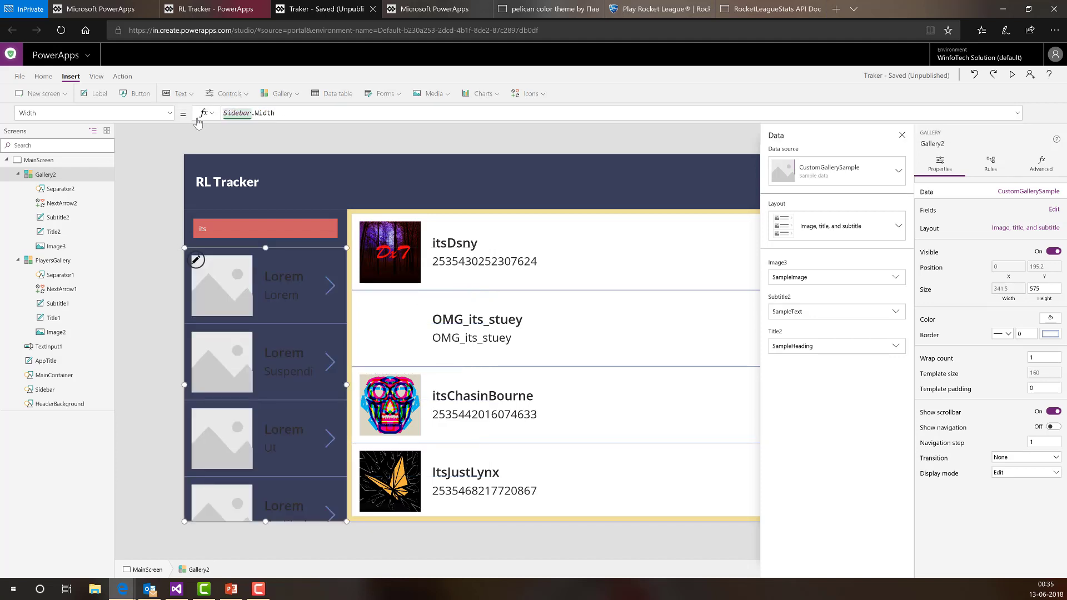
click(197, 260)
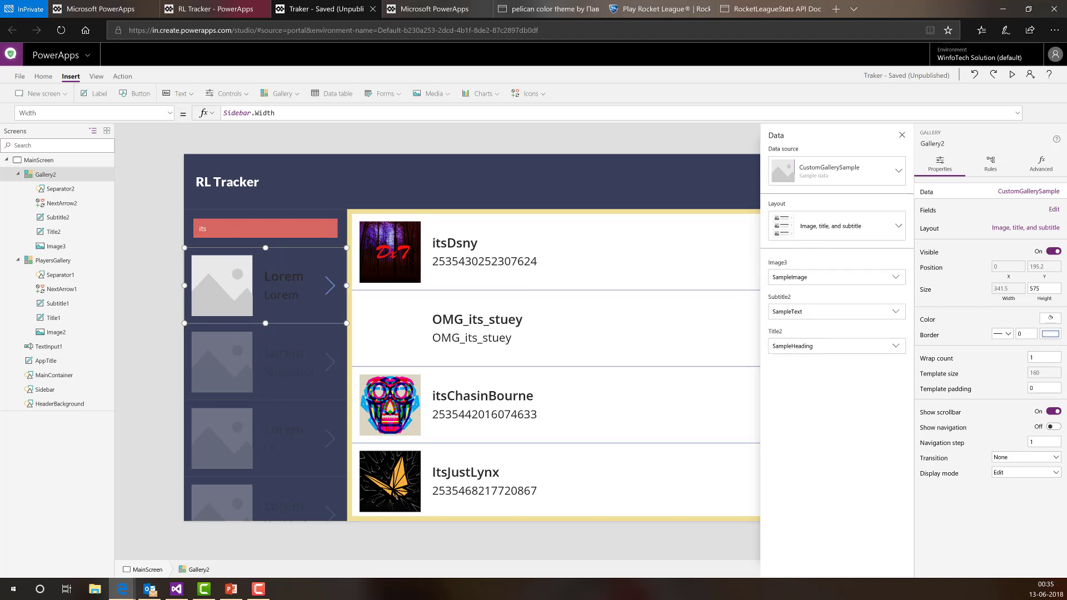
- Set the sidebar gallery's template size to 60
click(954, 374)
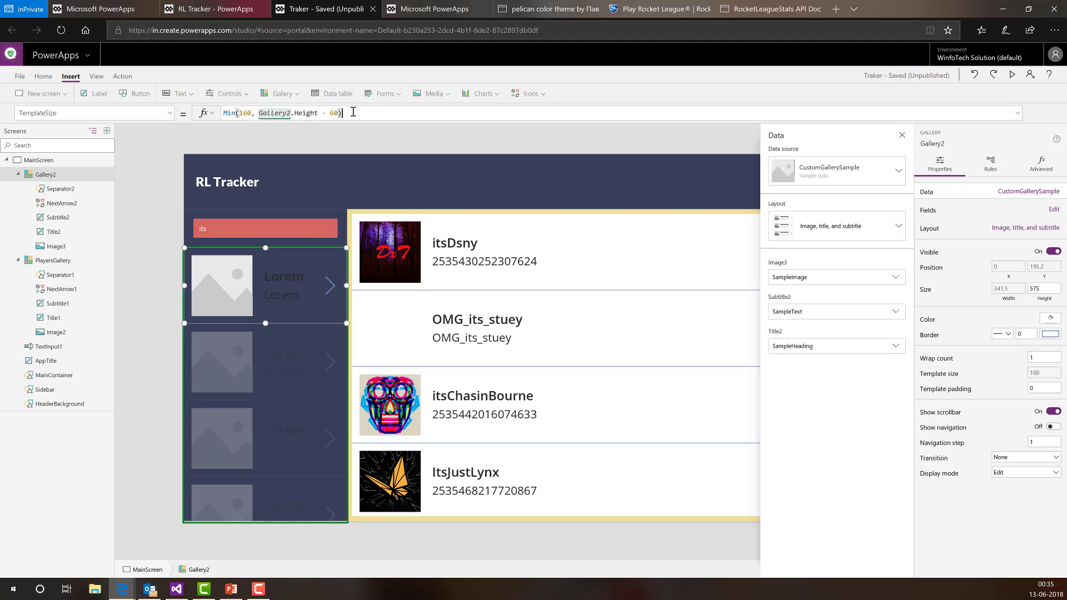
drag(356, 113, 223, 114)
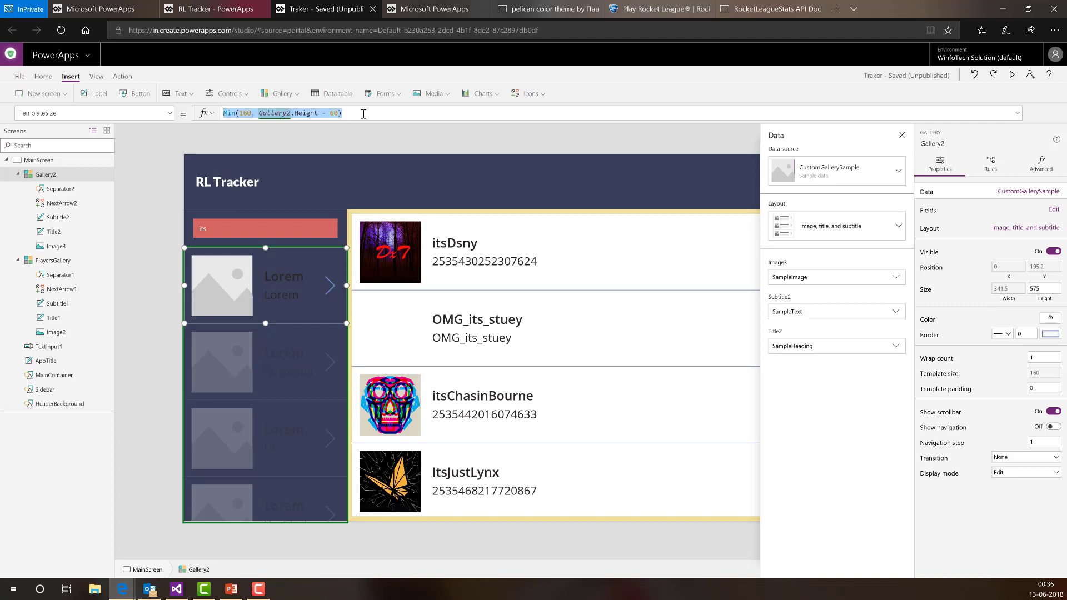
key(BackSpace)
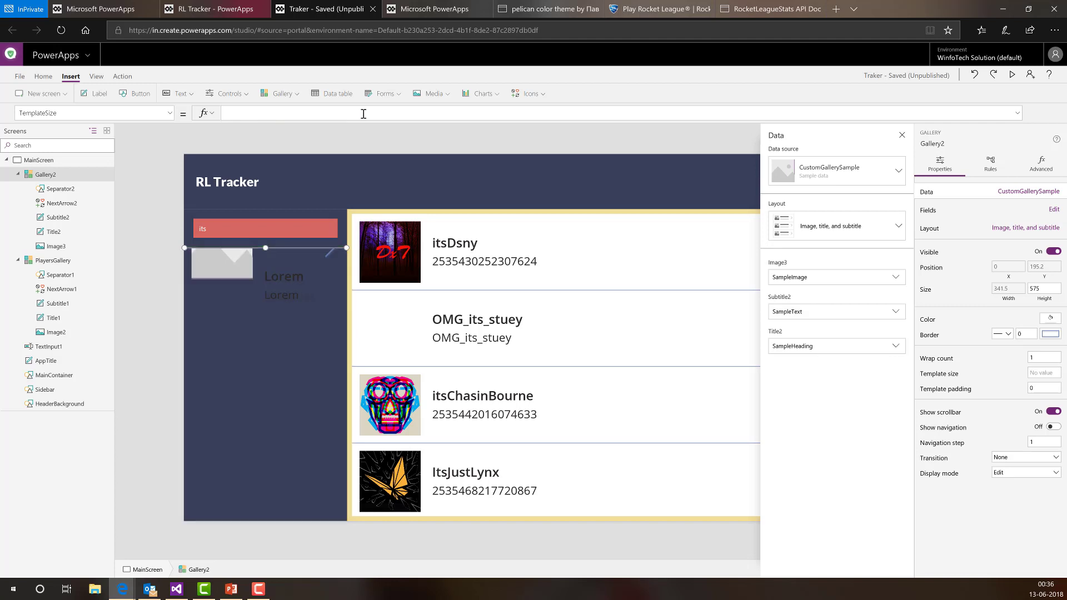
text(60)
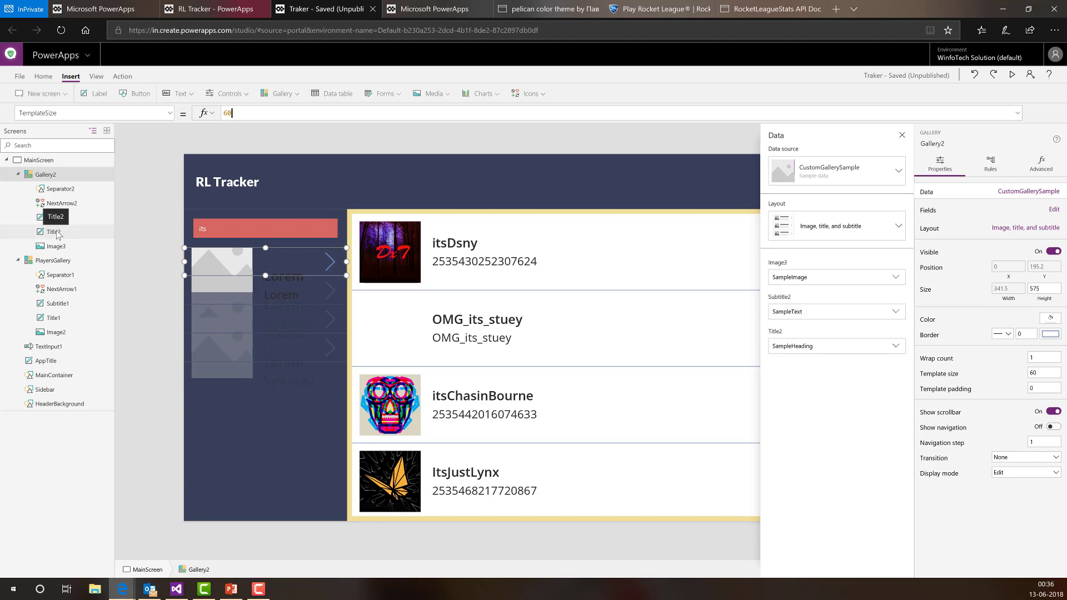
- Resize the gallery image Image3 to 40 by 40
click(60, 247)
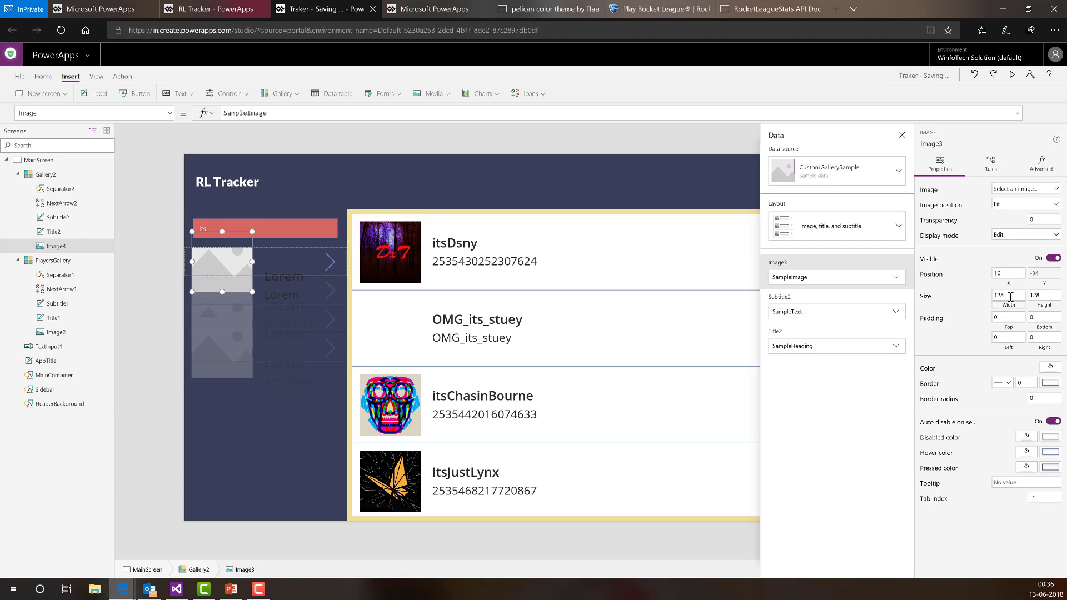
click(994, 300)
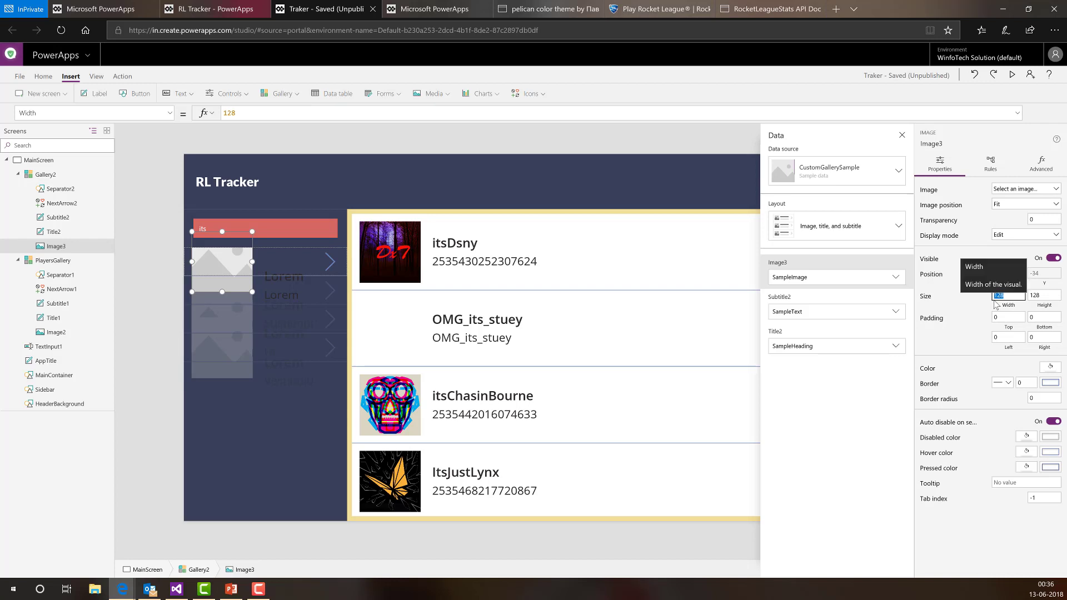
text(40)
key(Tab)
text(40)
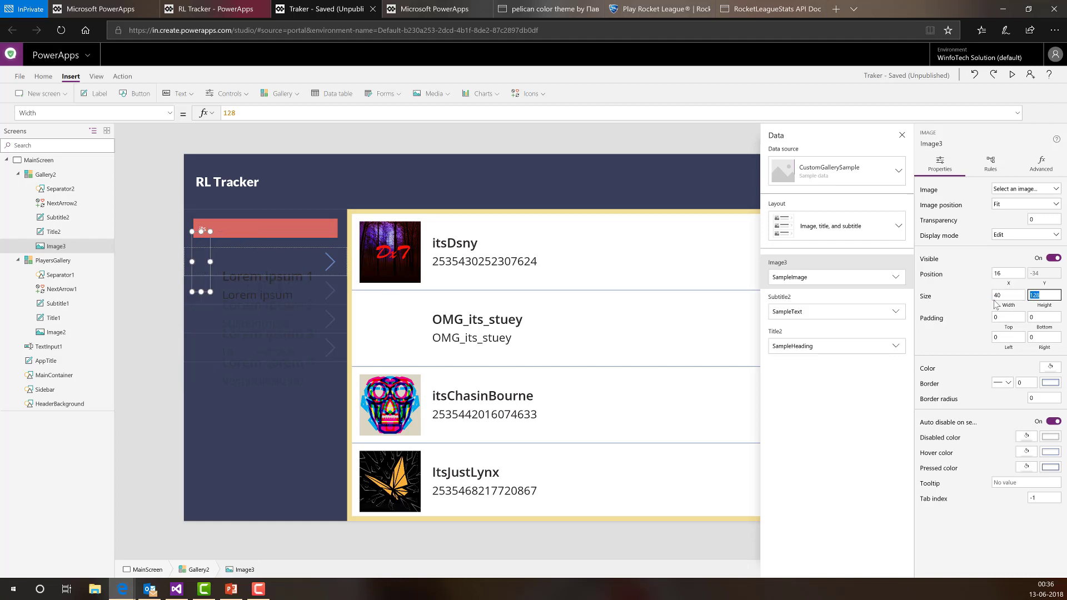
key(Tab)
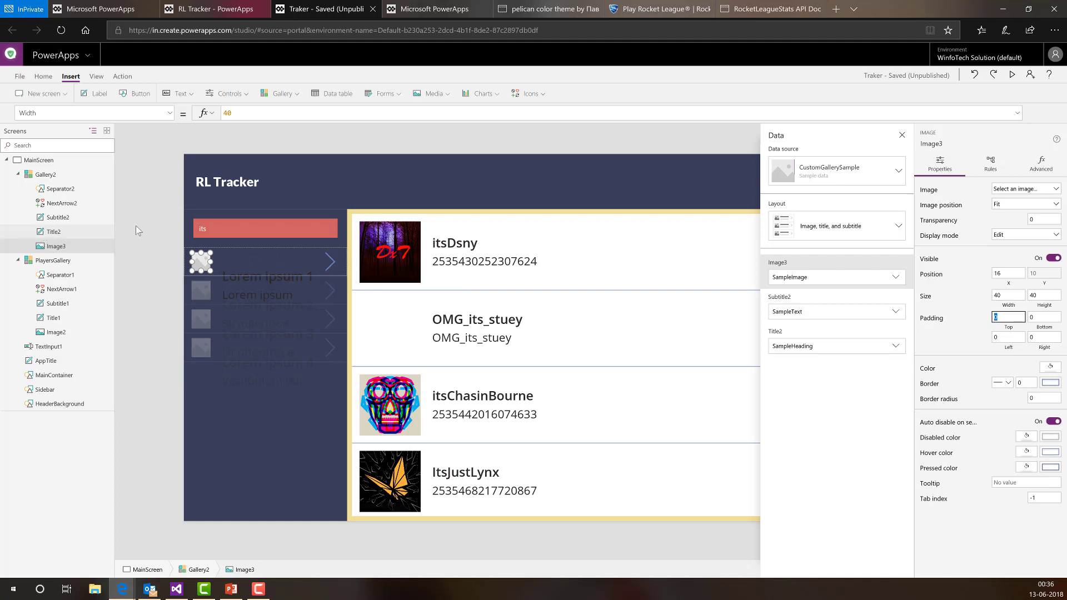
click(53, 232)
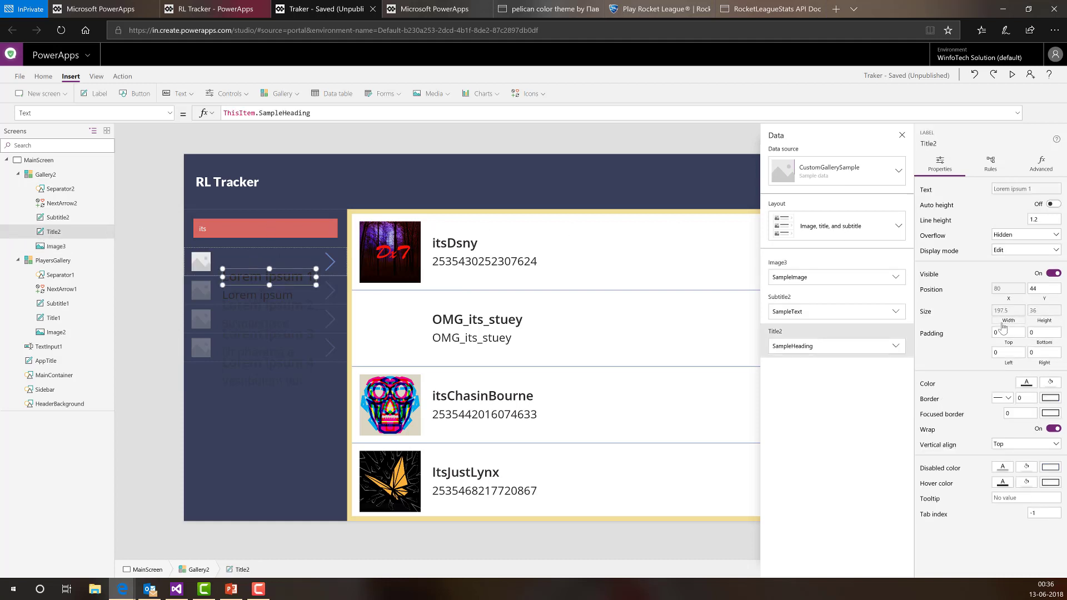
- Set the title label Title2's font size to 11
click(1000, 321)
click(333, 117)
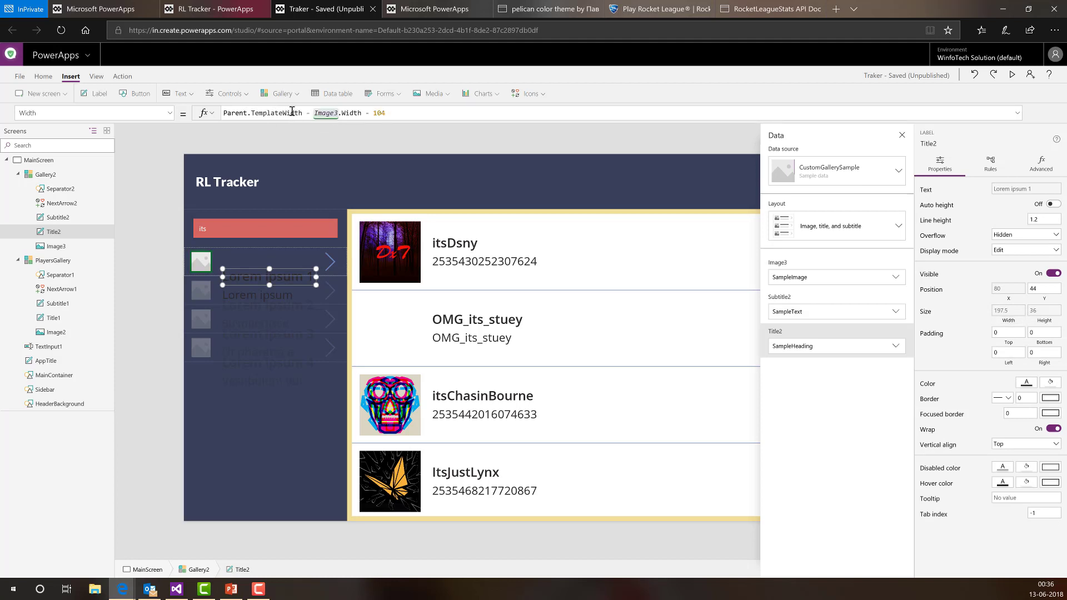
double_click(255, 114)
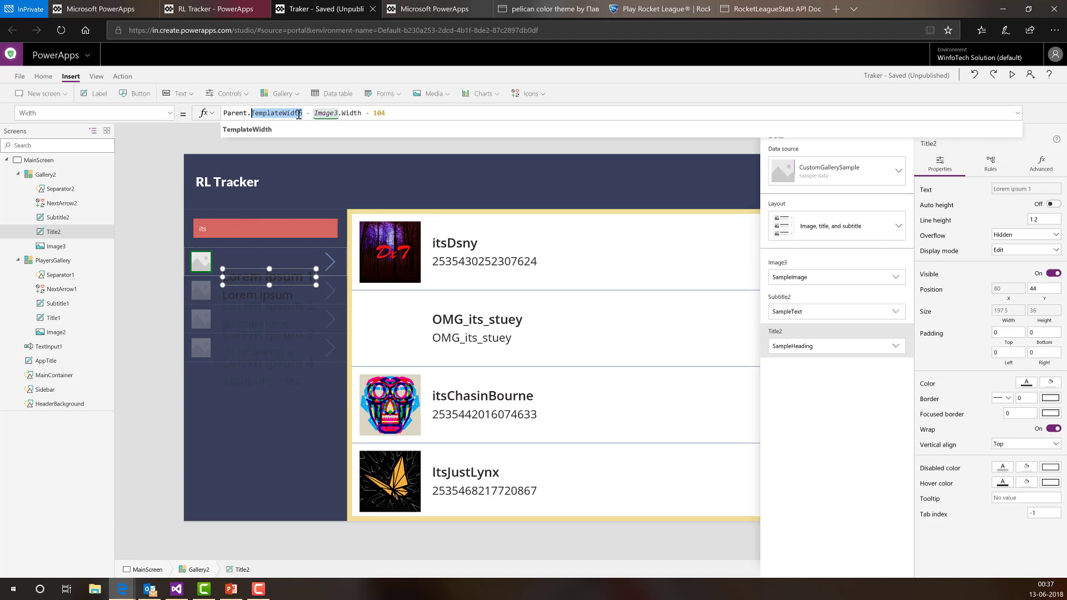
click(303, 114)
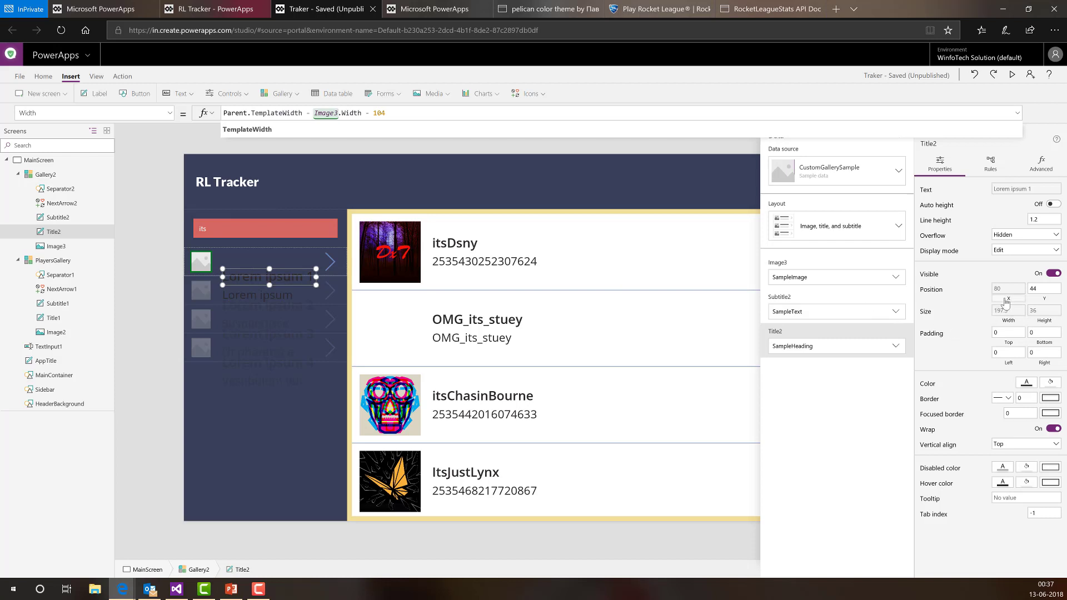
click(170, 114)
scroll(72, 211, down, 6)
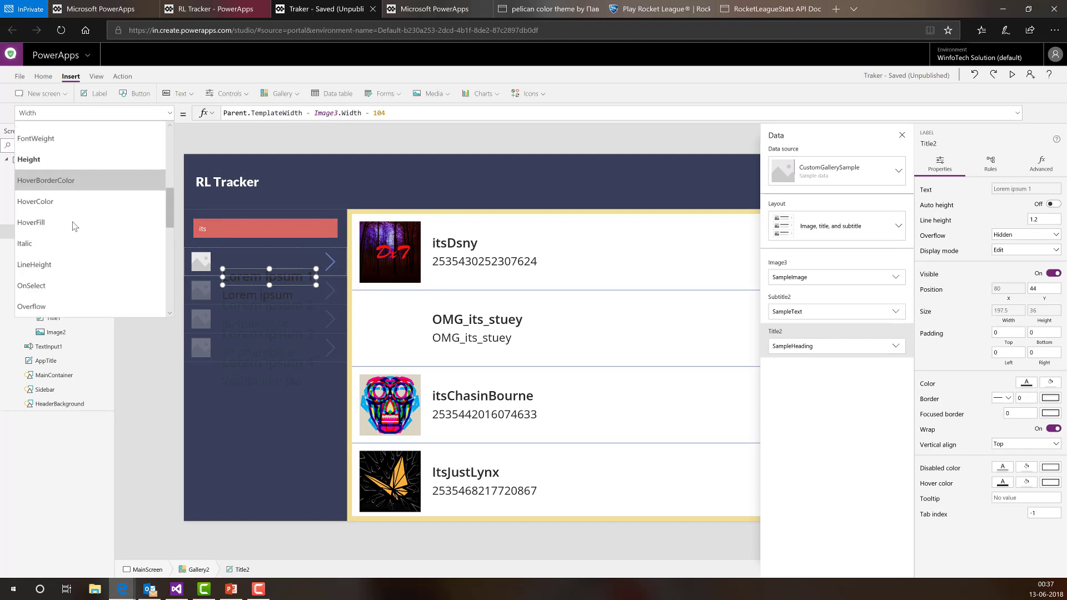
scroll(66, 238, down, 2)
click(49, 209)
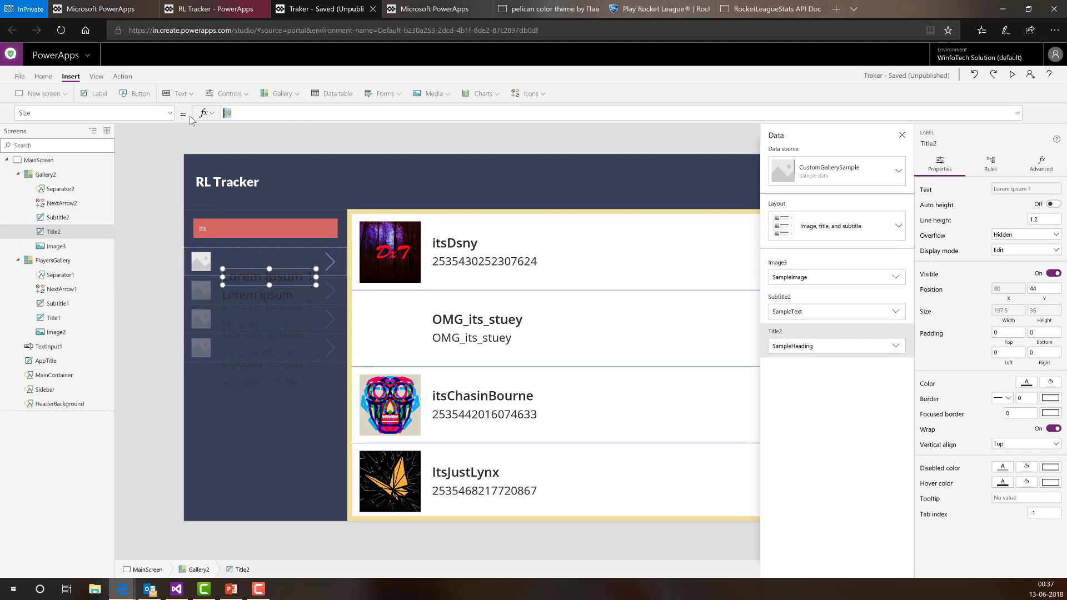
text(13)
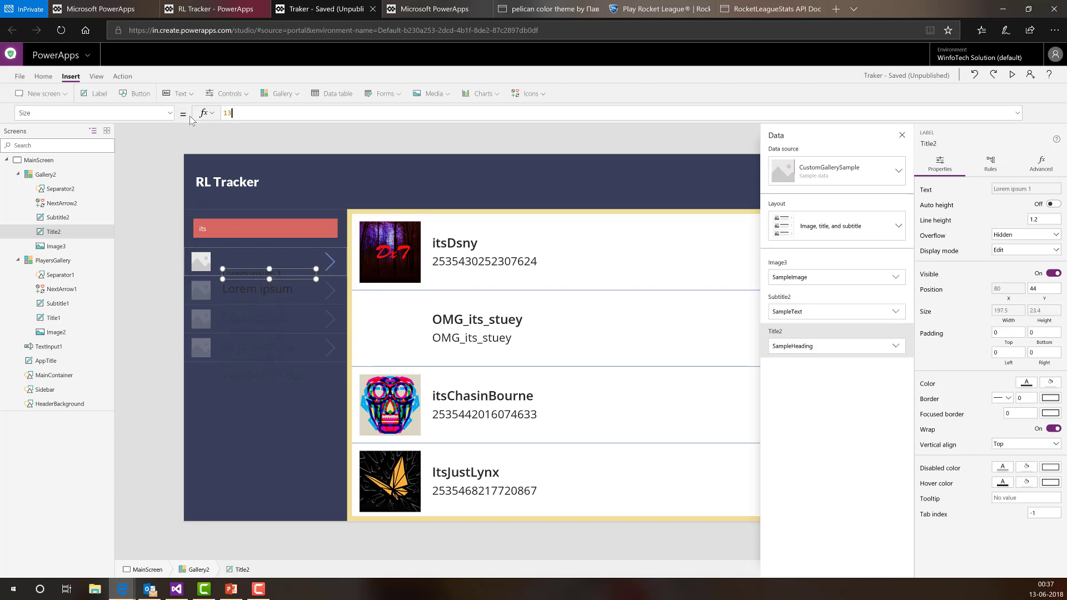
key(BackSpace)
text(1)
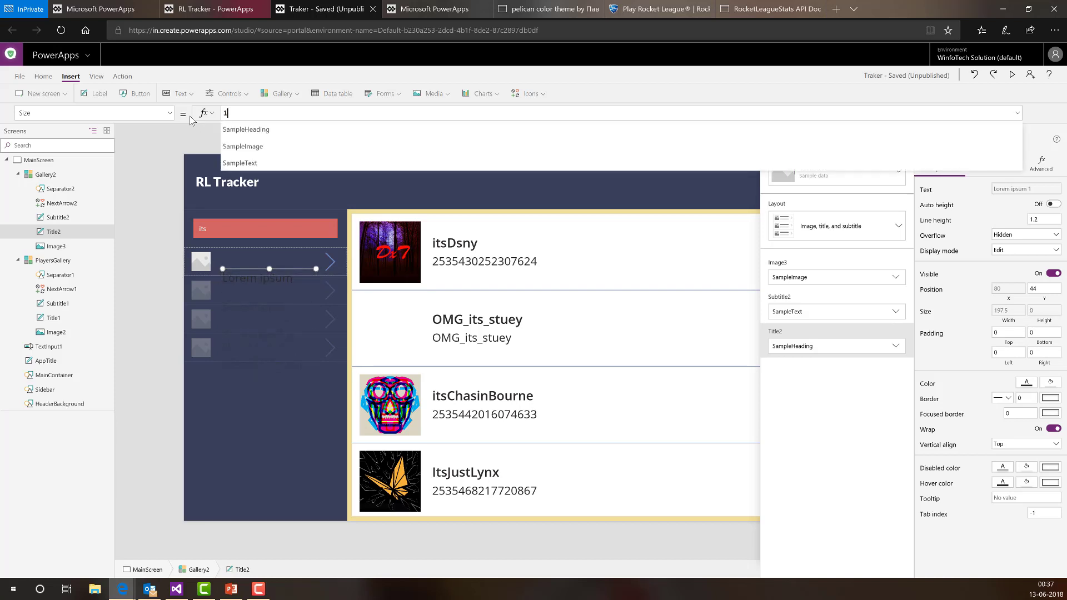
- Set Title2's Y position to 10
click(1042, 289)
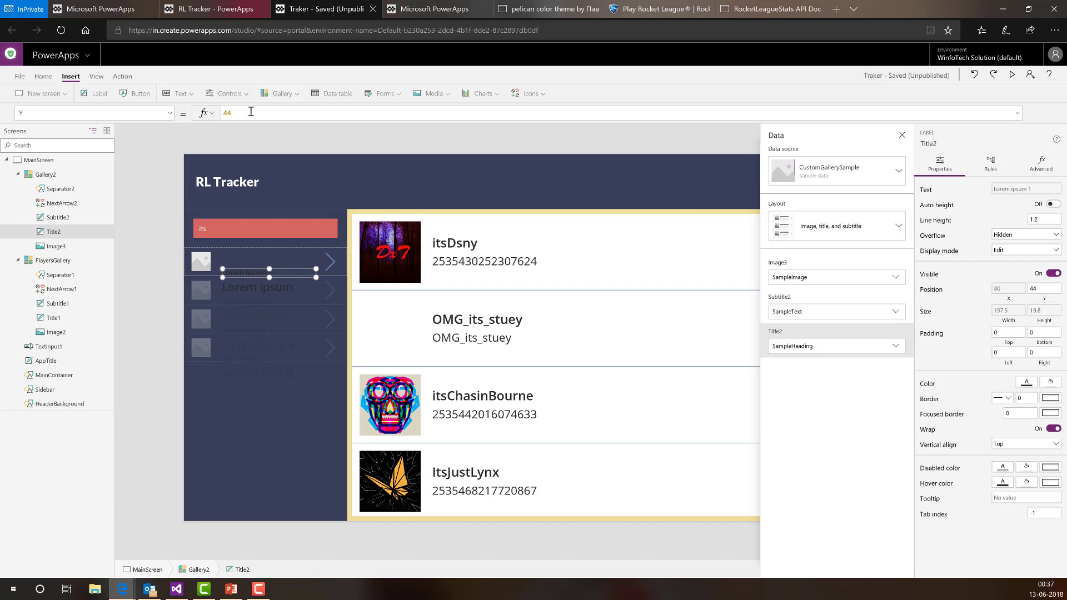
drag(240, 112, 214, 116)
text(Pare)
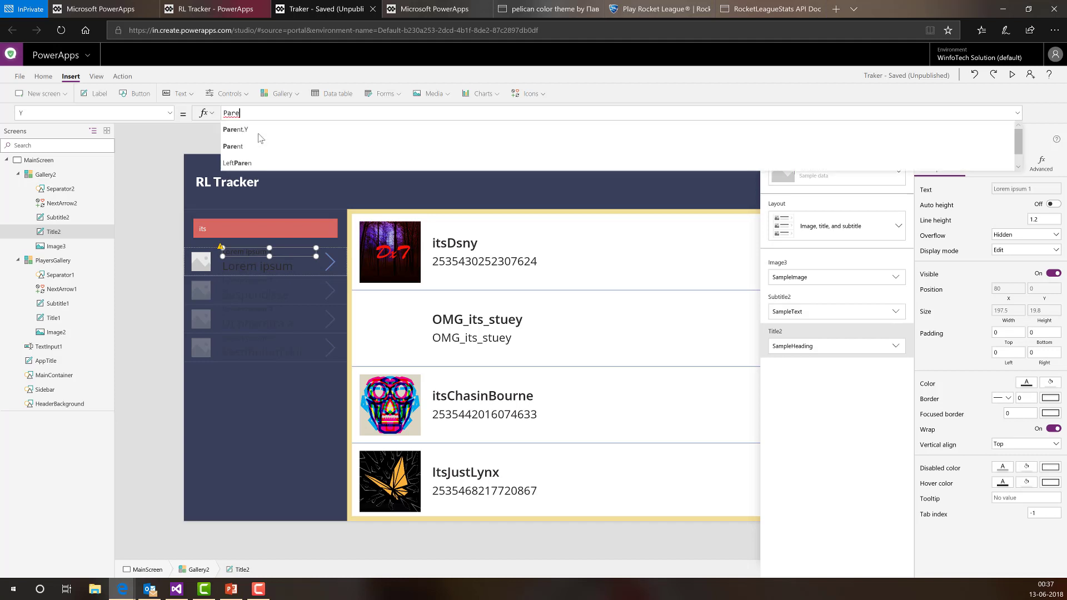
text(nt)
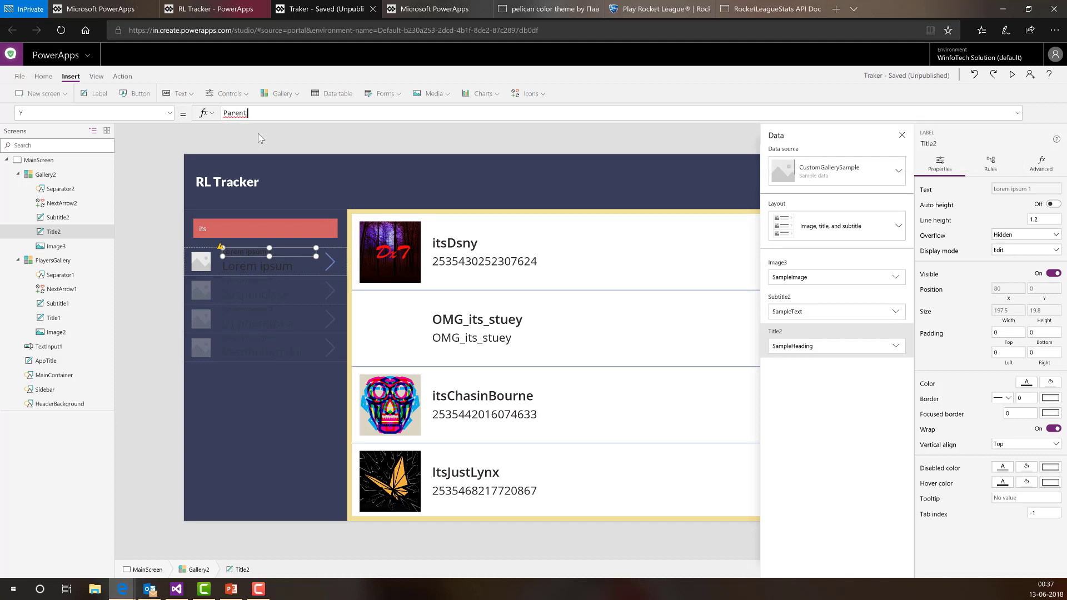
text(.tem)
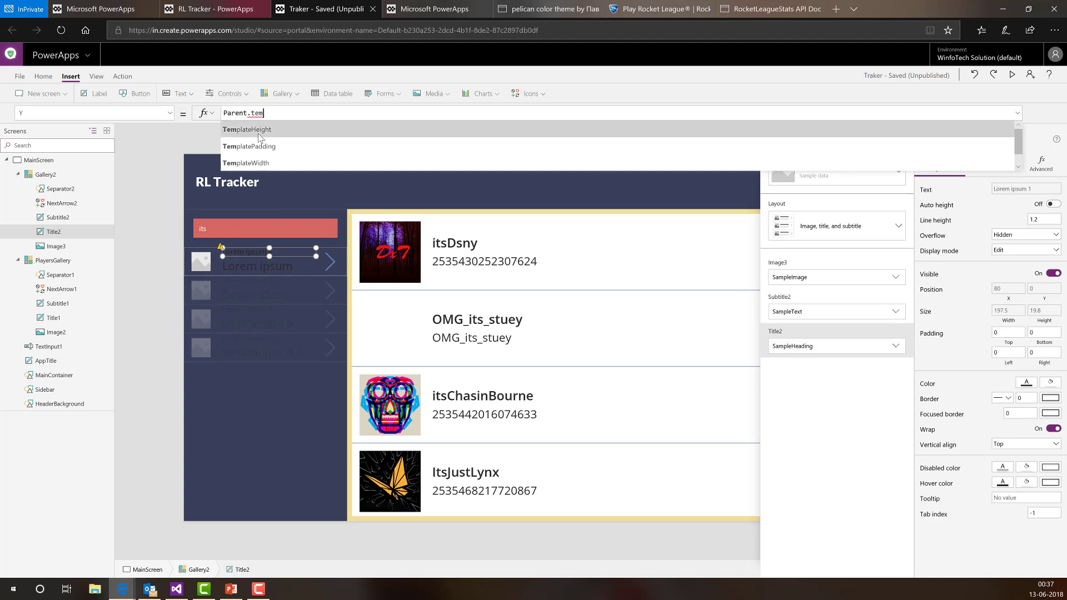
click(258, 133)
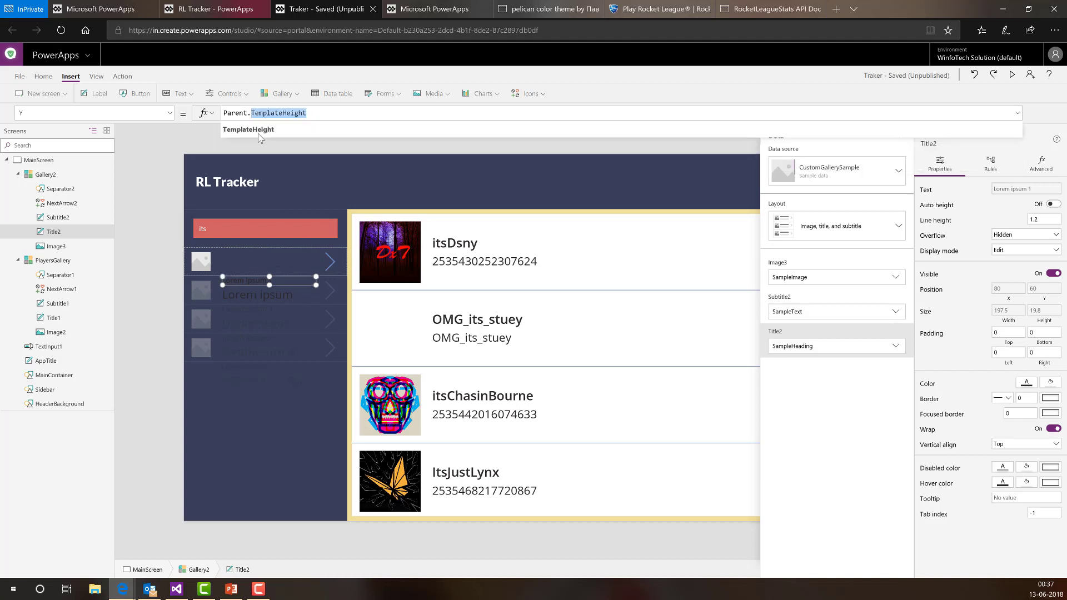
key(ctrl+shift+Left)
key(BackSpace)
text(0)
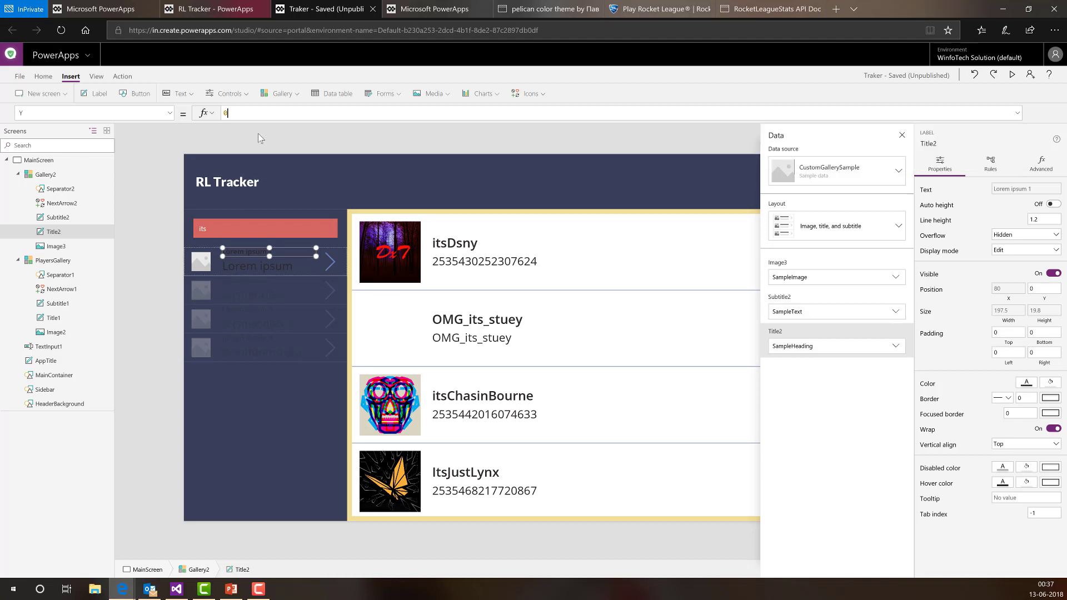
key(BackSpace)
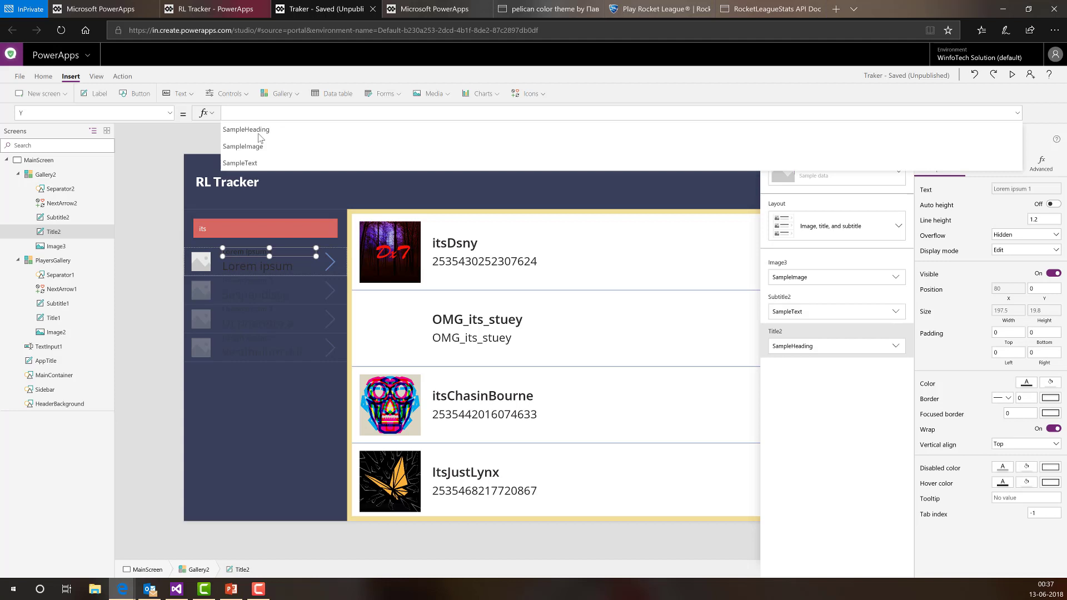
text(20)
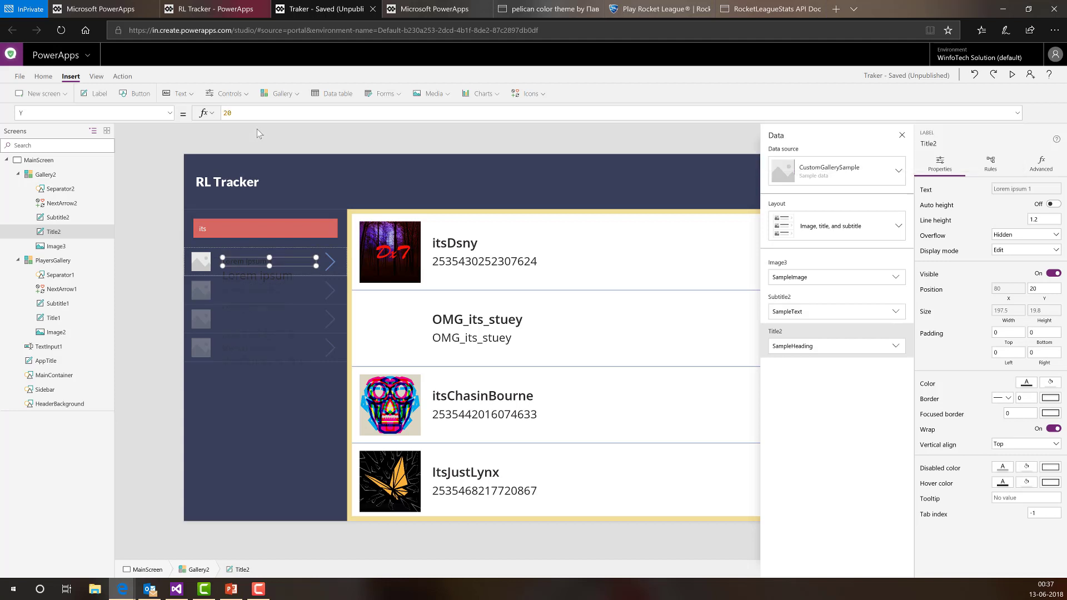
key(BackSpace)
key(BackSpace)
text(10)
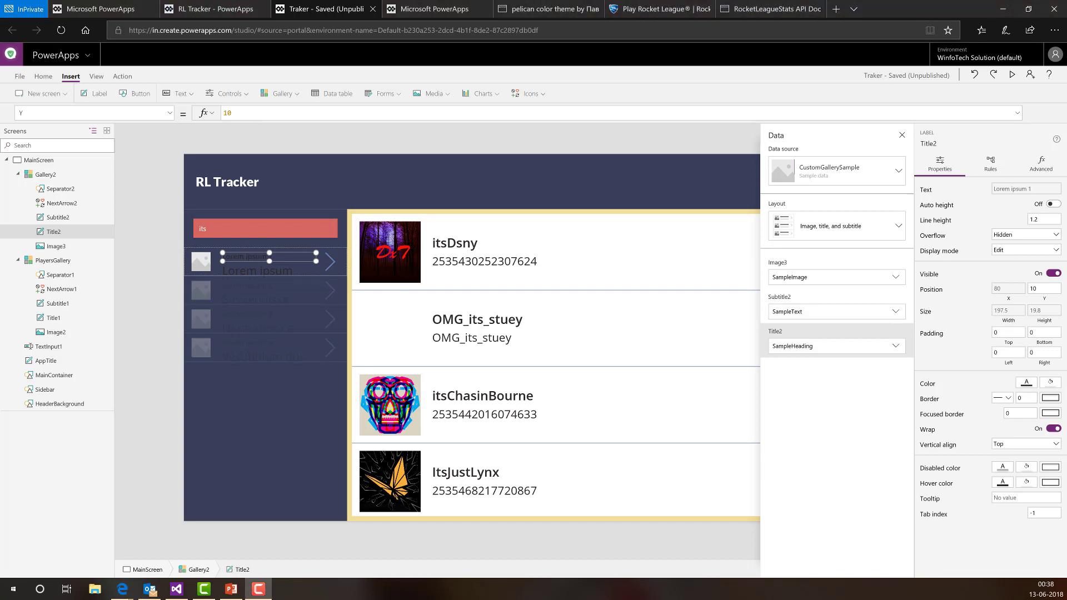
- Delete Subtitle2 and NextArrow2 from the sidebar gallery template
click(61, 218)
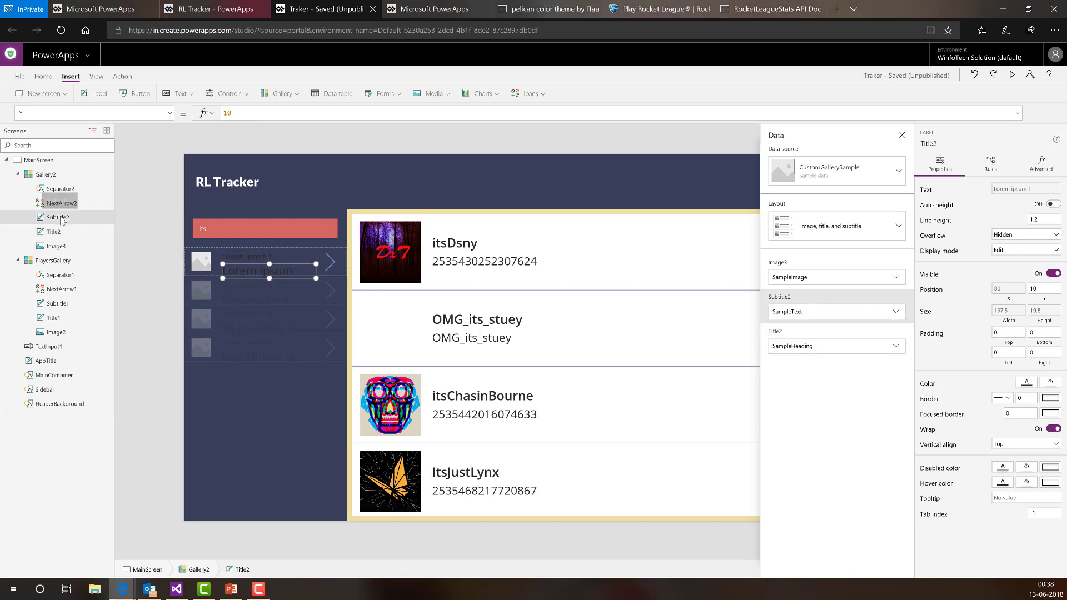
key(Delete)
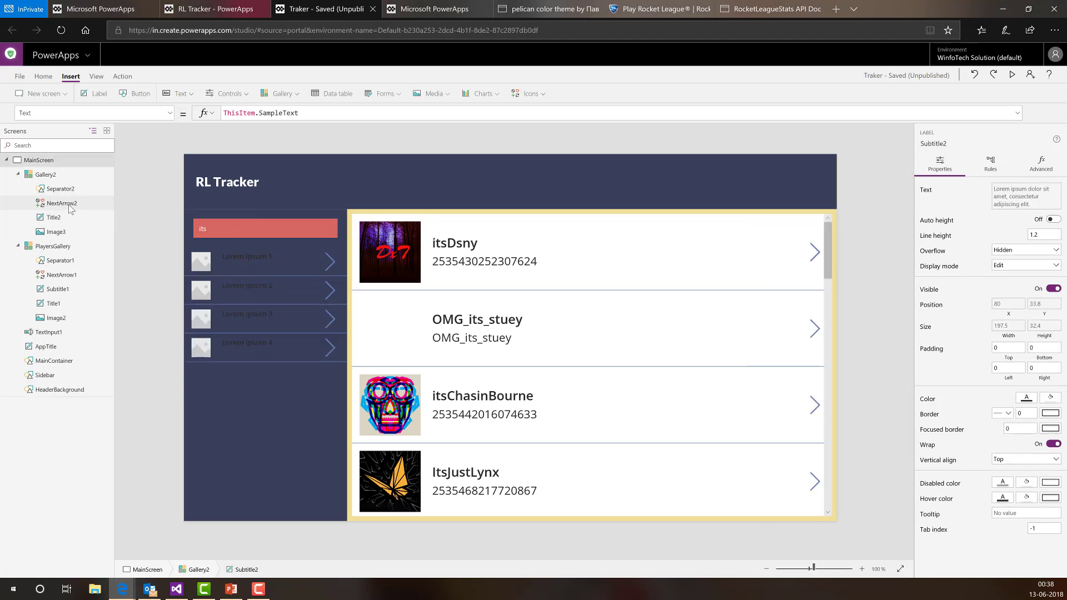
click(71, 206)
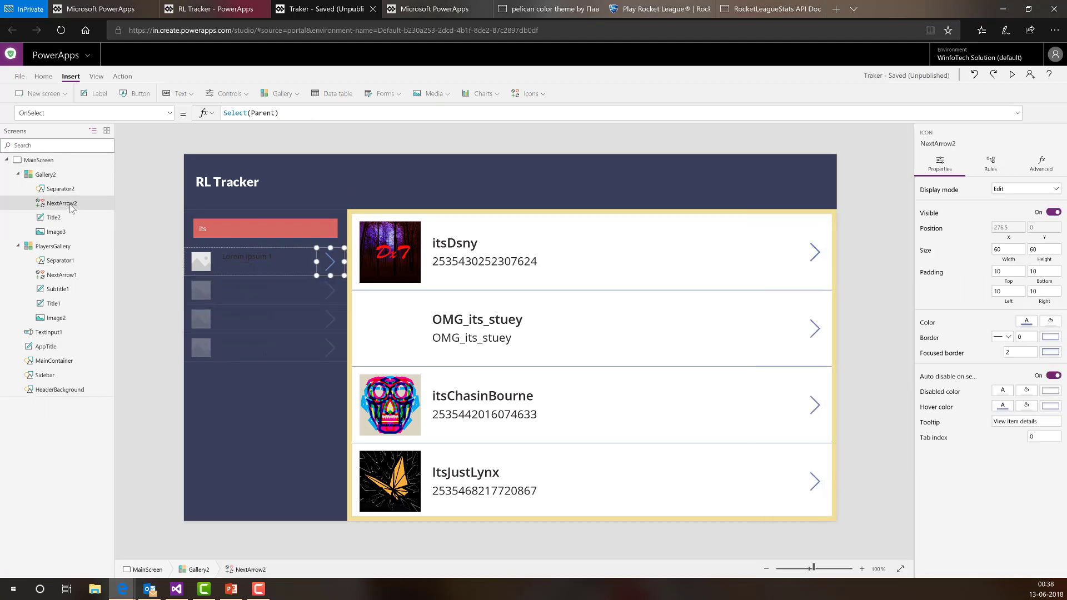
key(Delete)
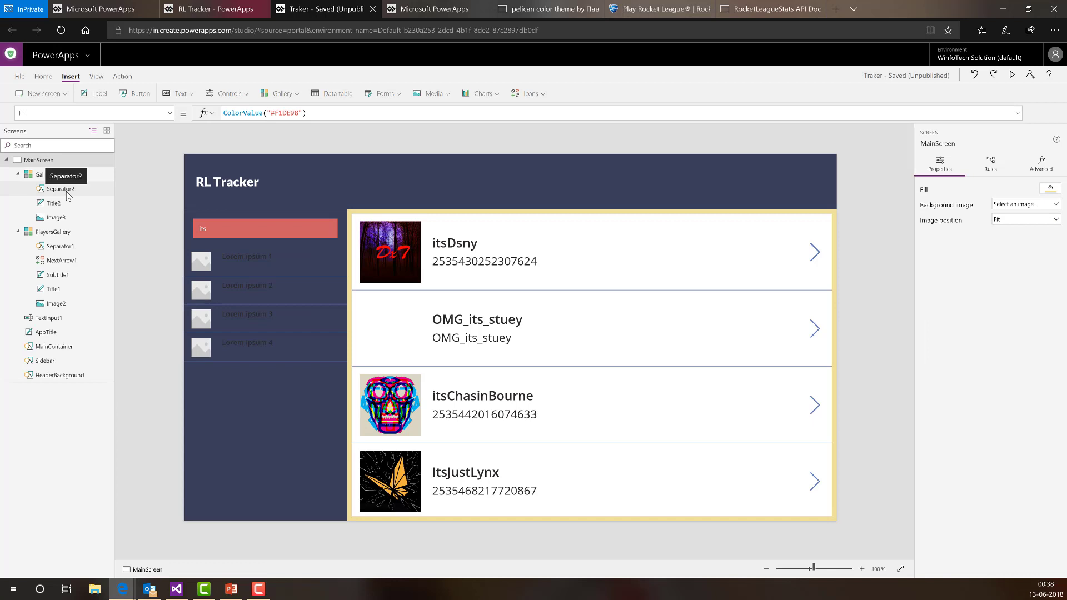
click(66, 190)
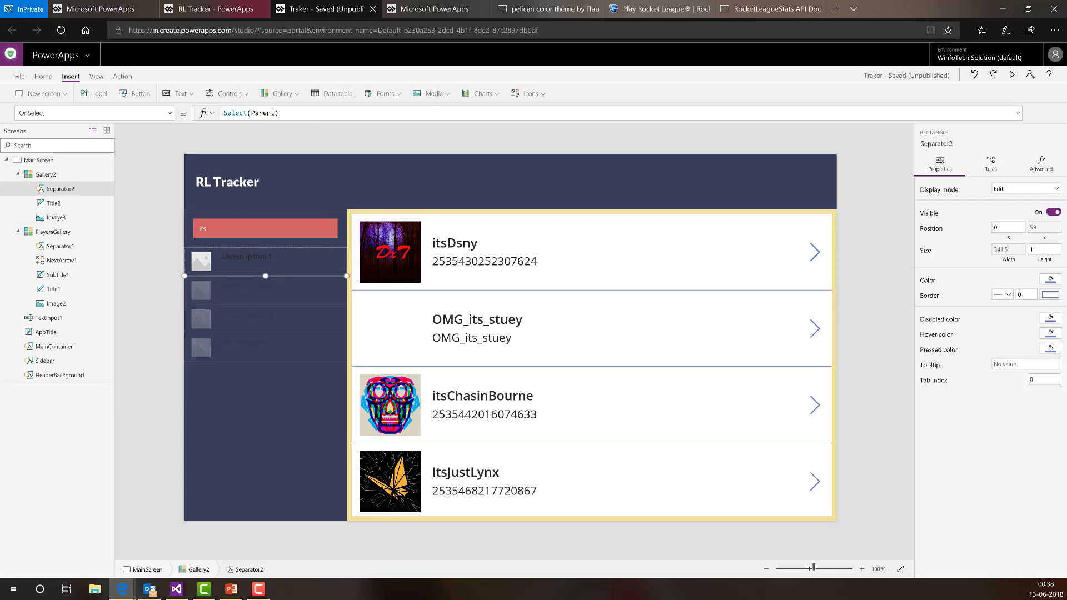
click(227, 360)
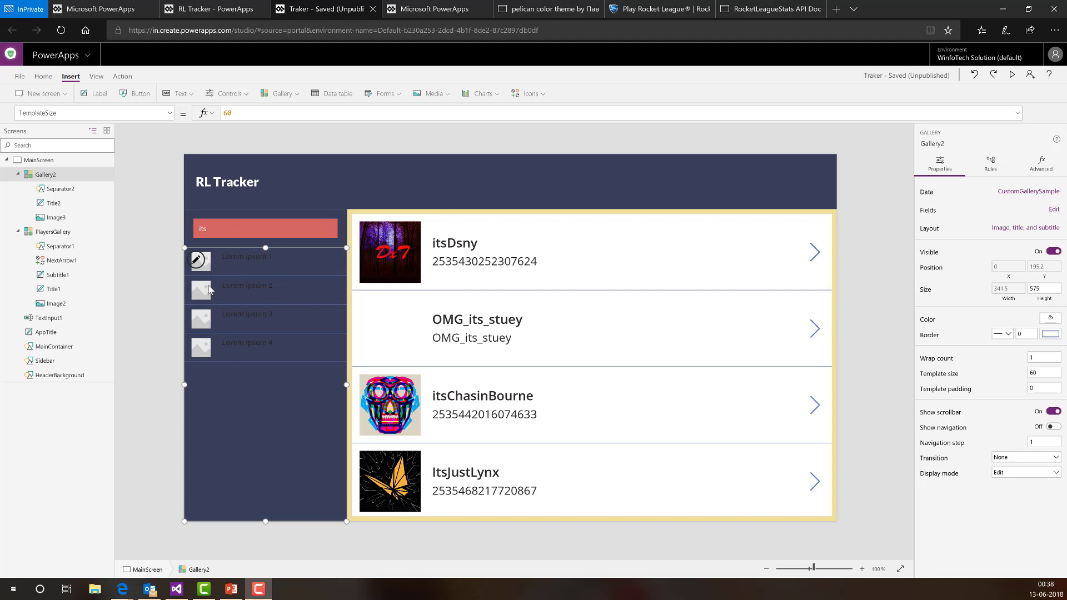
- Set Title2's Y to Gallery2.TemplateHeight/2 - Title2.Height/2
click(233, 257)
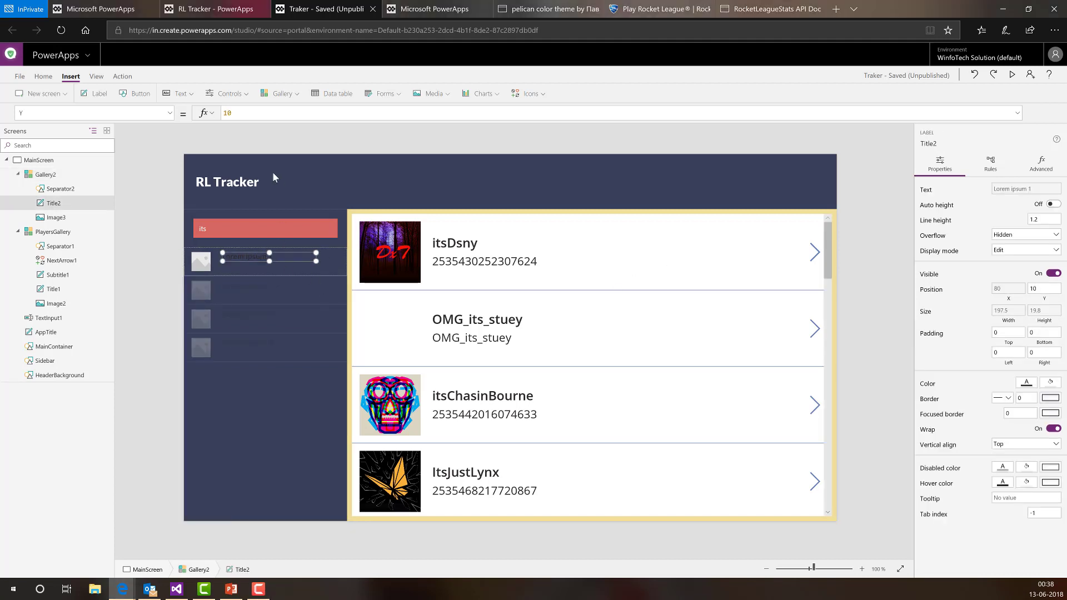
drag(238, 113, 213, 115)
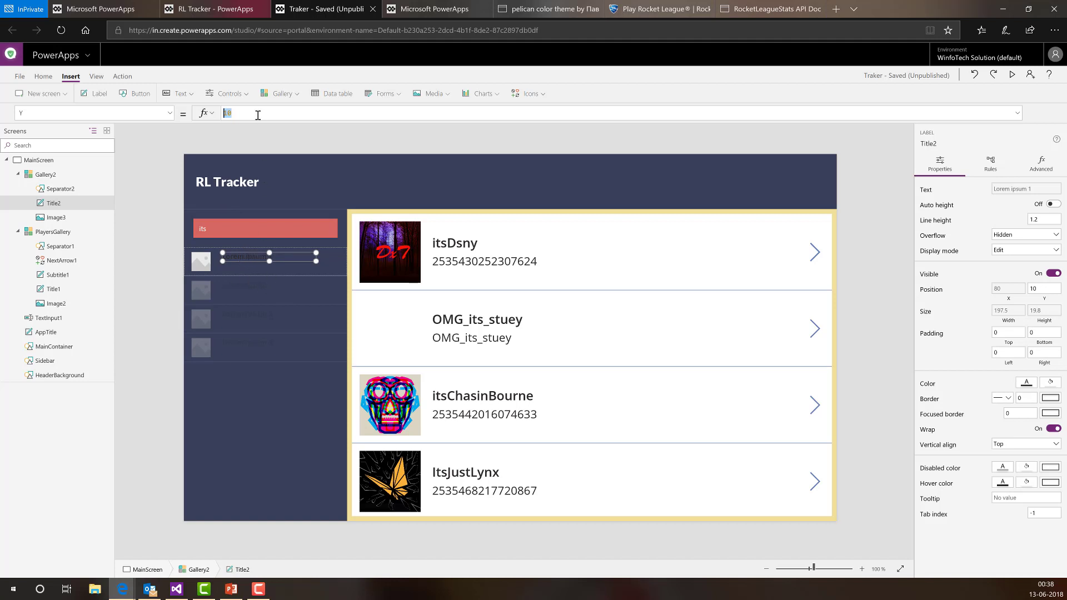
key(BackSpace)
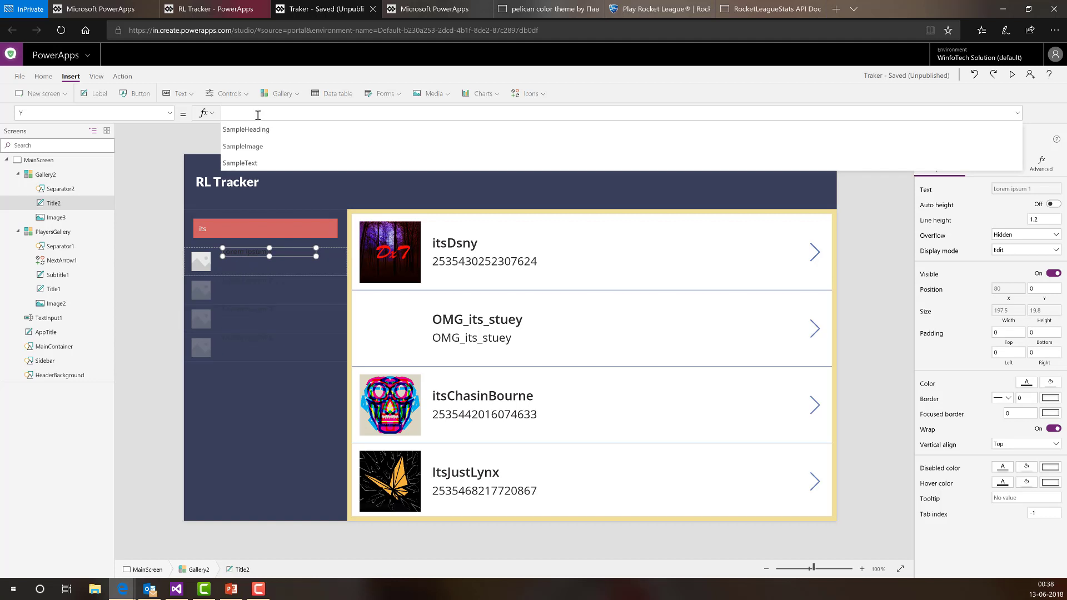
text(temp)
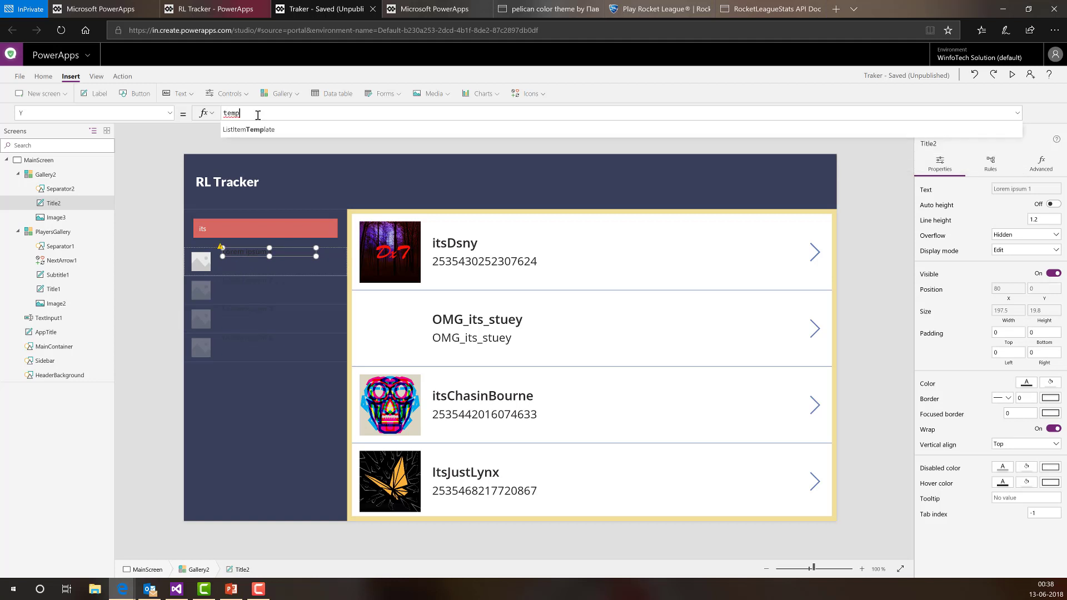
key(BackSpace)
key(BackSpace)
key(BackSpace)
key(BackSpace)
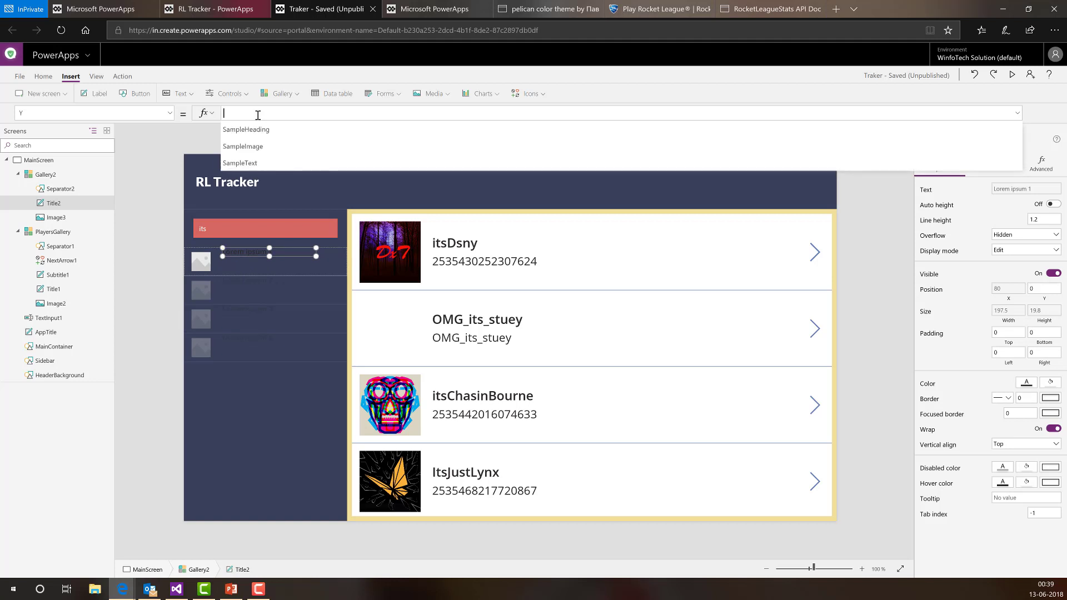
text(gall)
key(Tab)
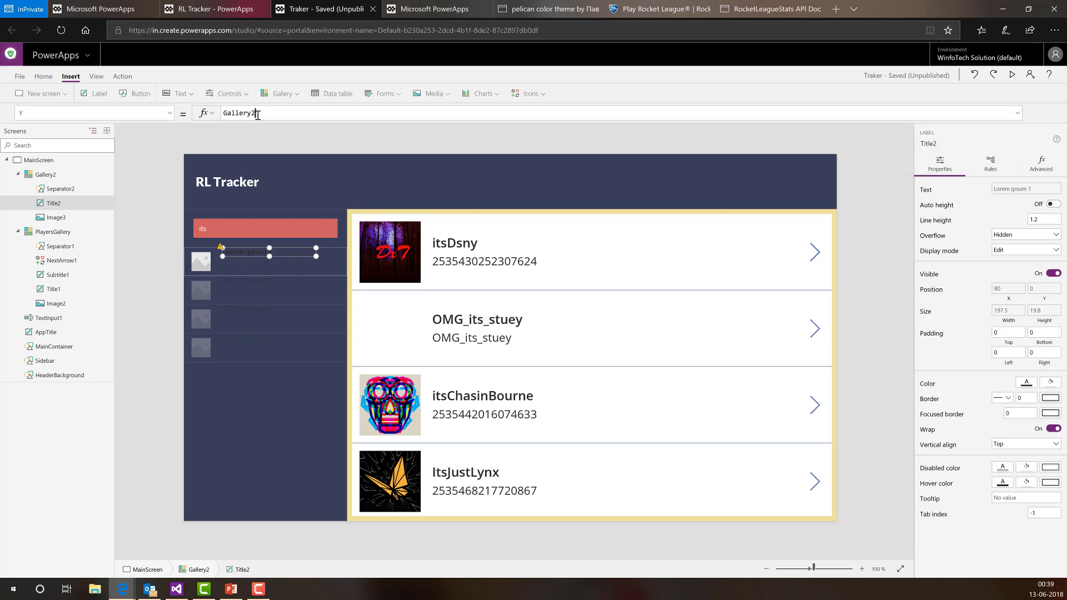
text(.Tem)
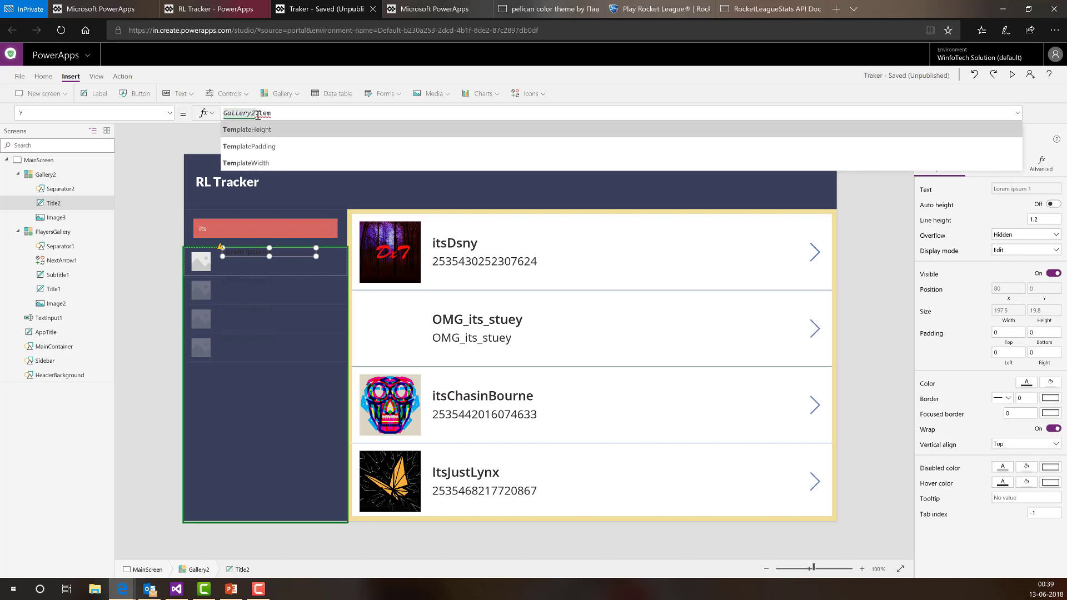
key(Tab)
text(/2 )
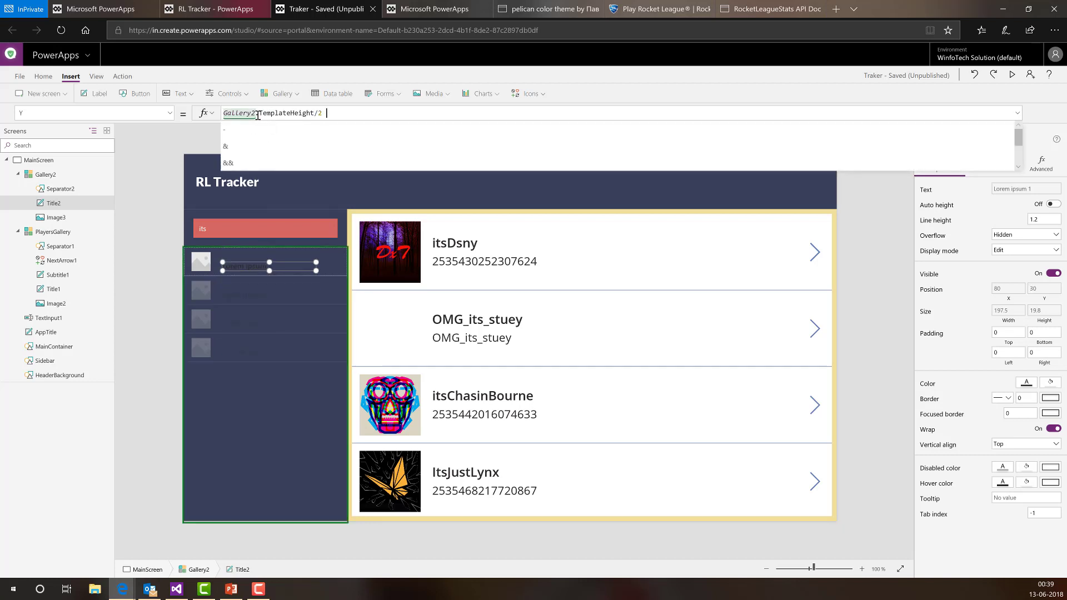
text(-)
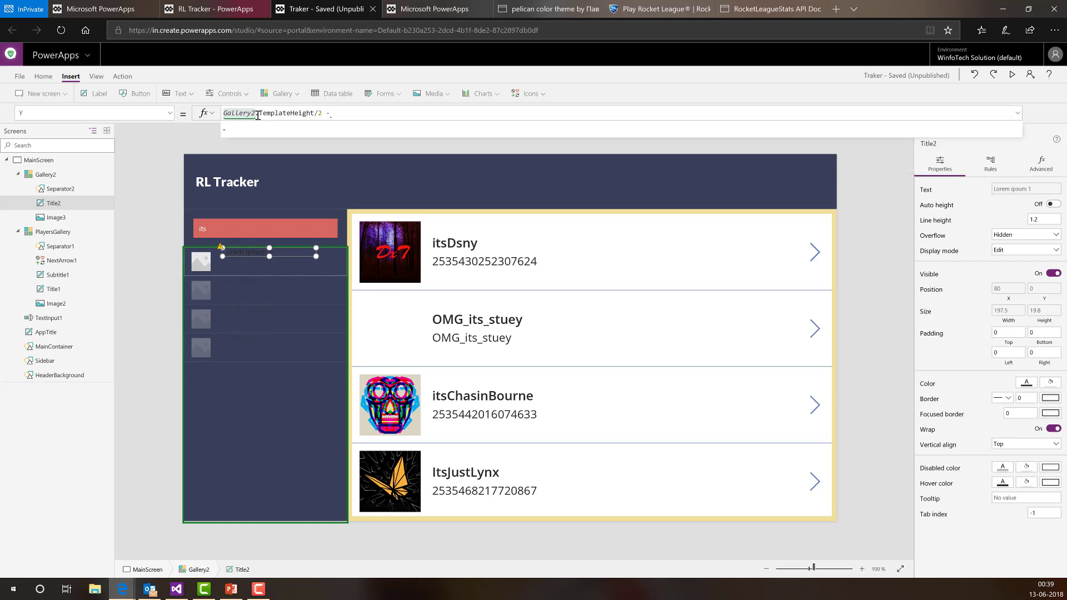
text( title2.hei)
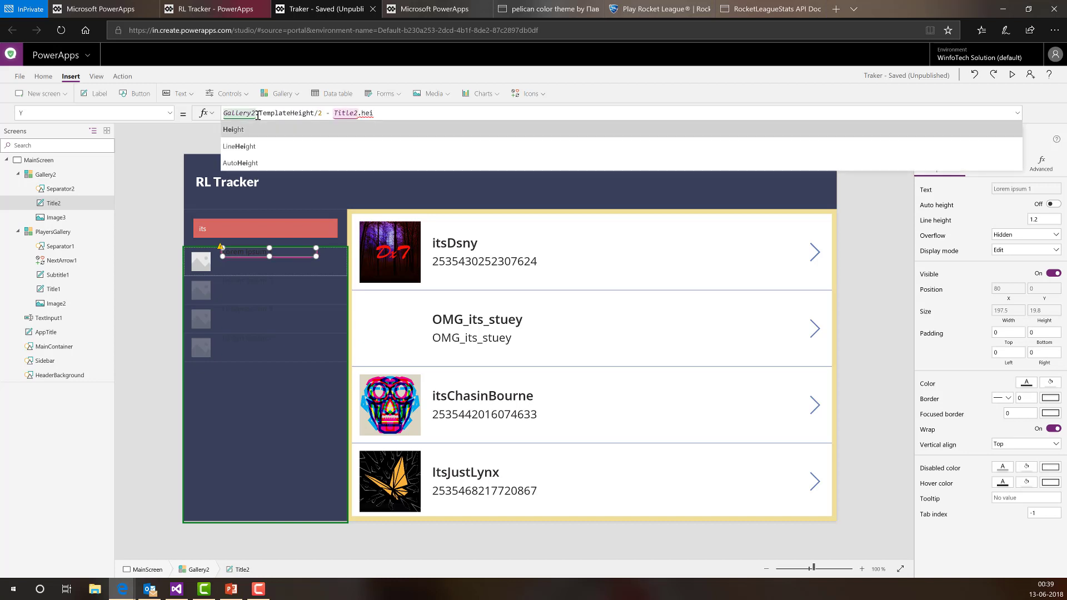
text(ght/2)
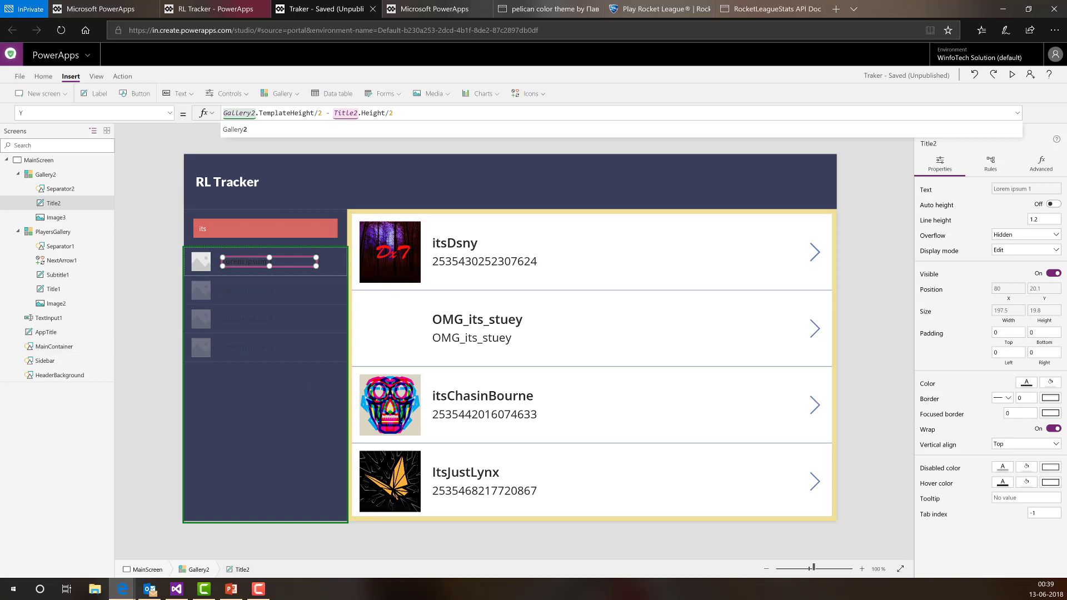
click(325, 176)
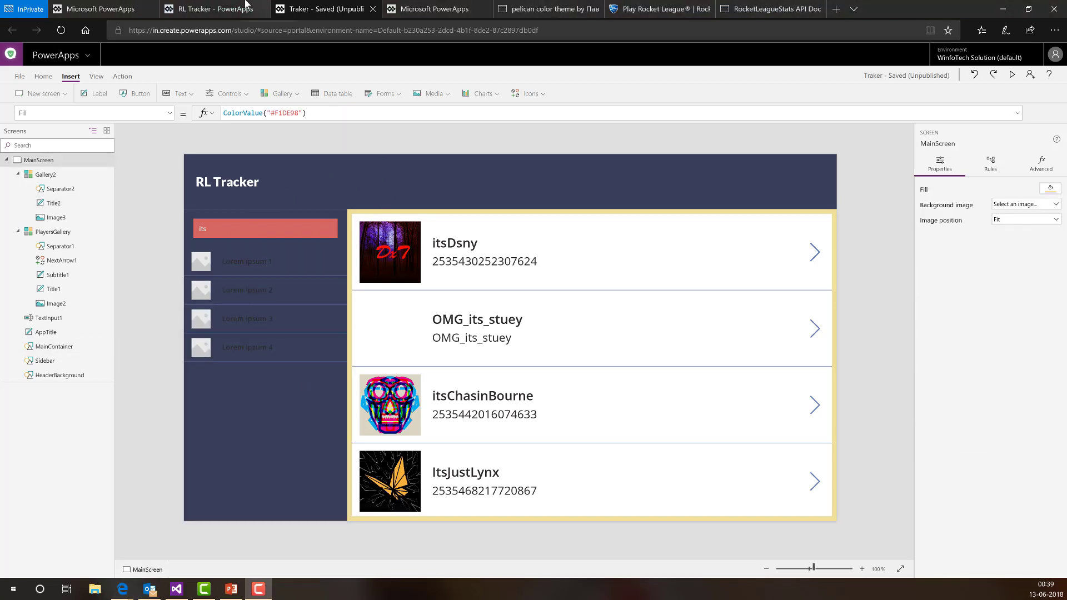
click(217, 8)
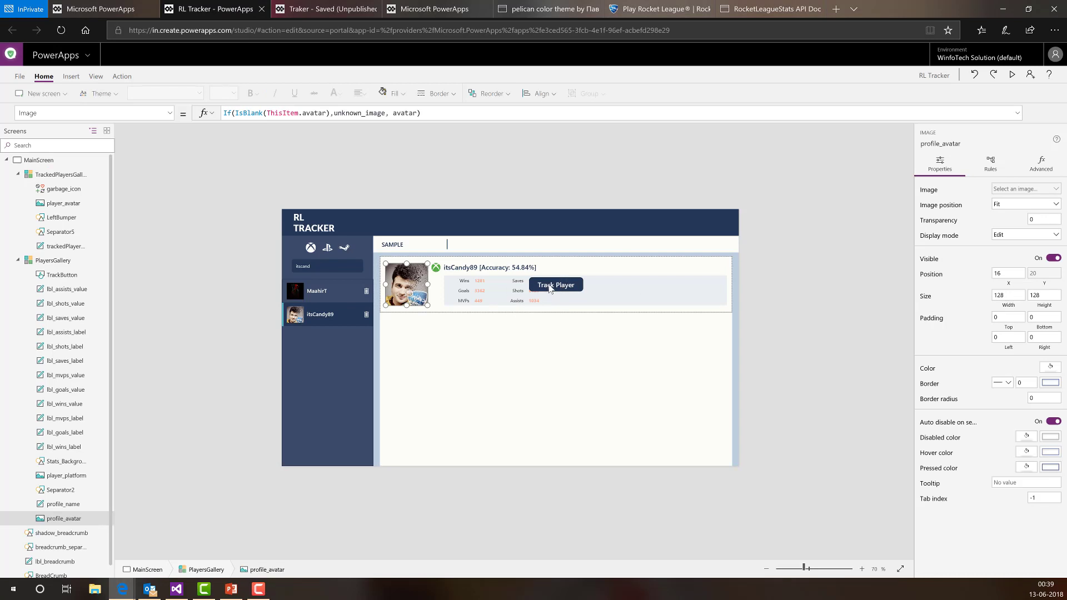
click(291, 7)
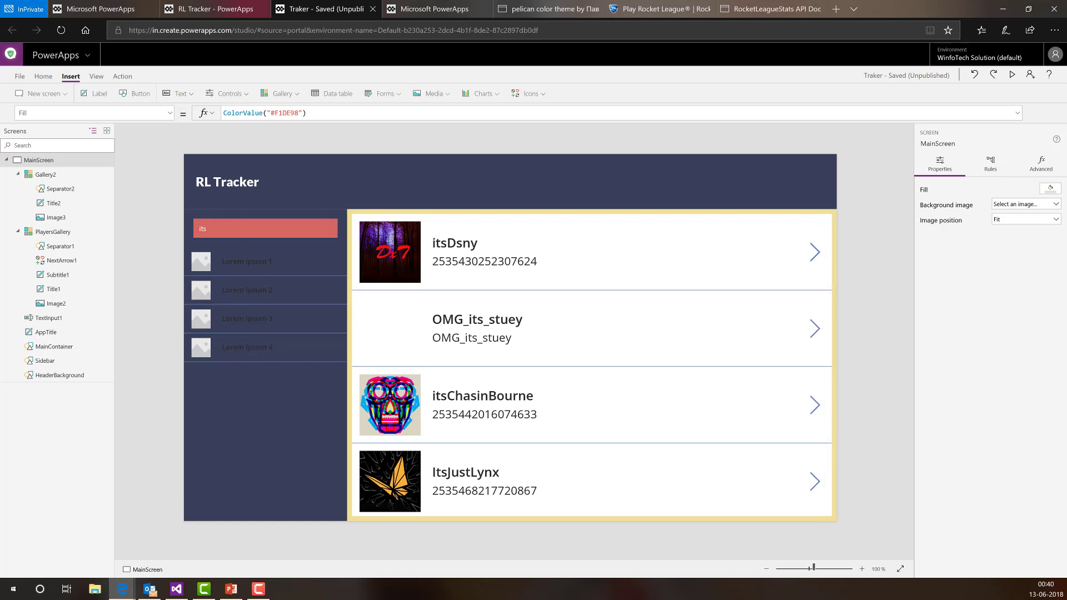
- Replace NextArrow1's OnSelect Select(Parent) with the start of a Collect call
click(580, 248)
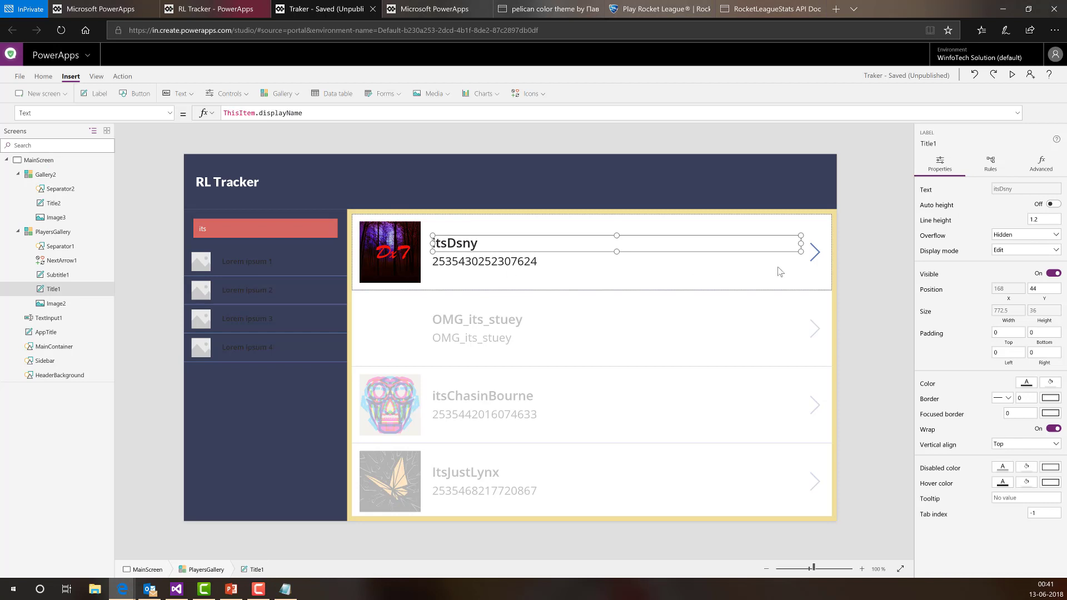
click(815, 253)
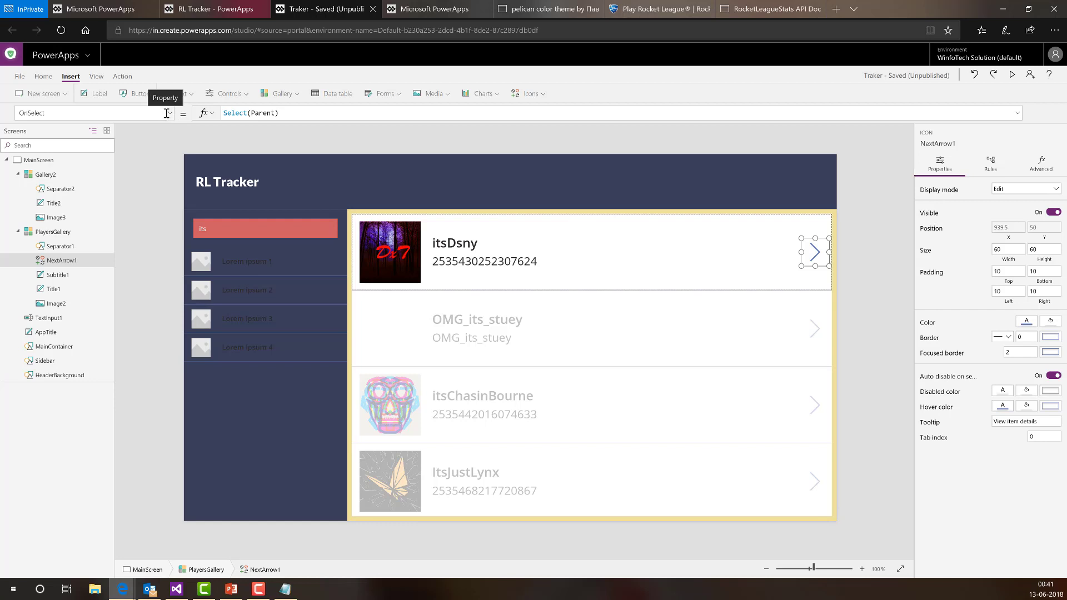
drag(283, 112, 198, 116)
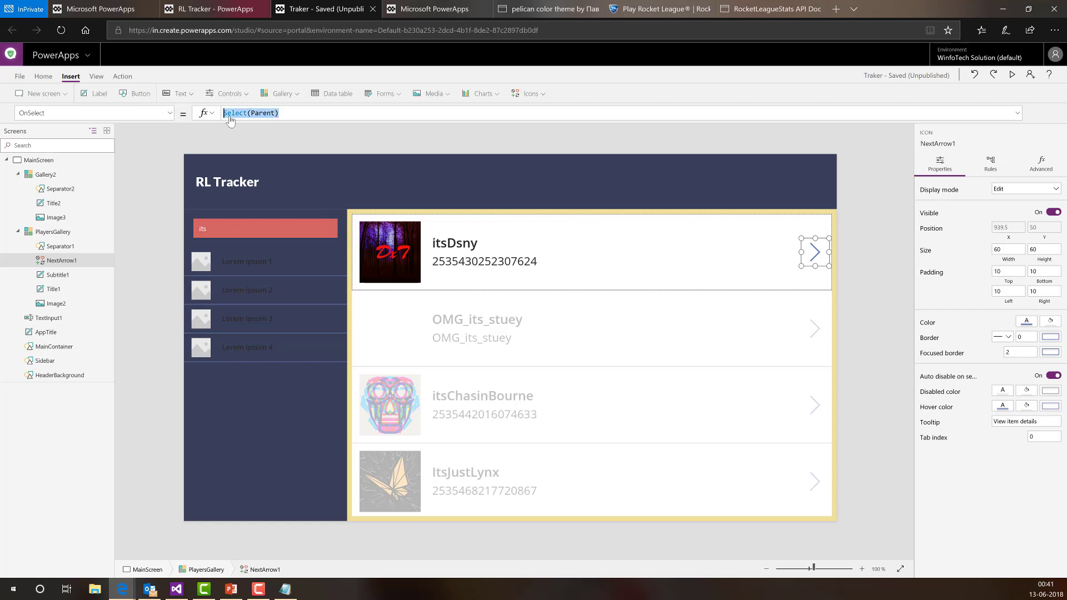
key(BackSpace)
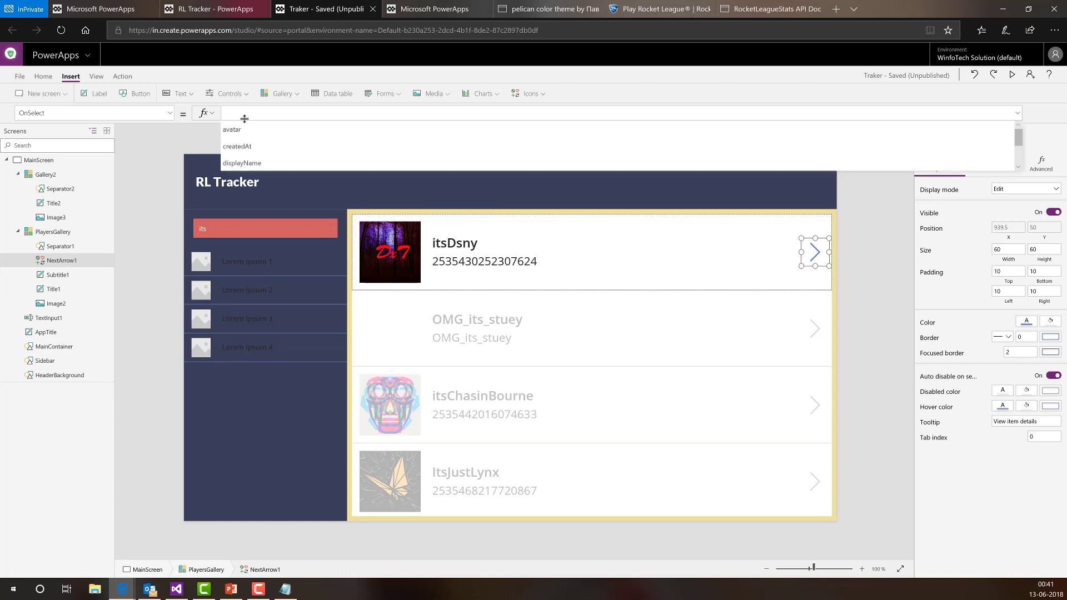
text(Colle)
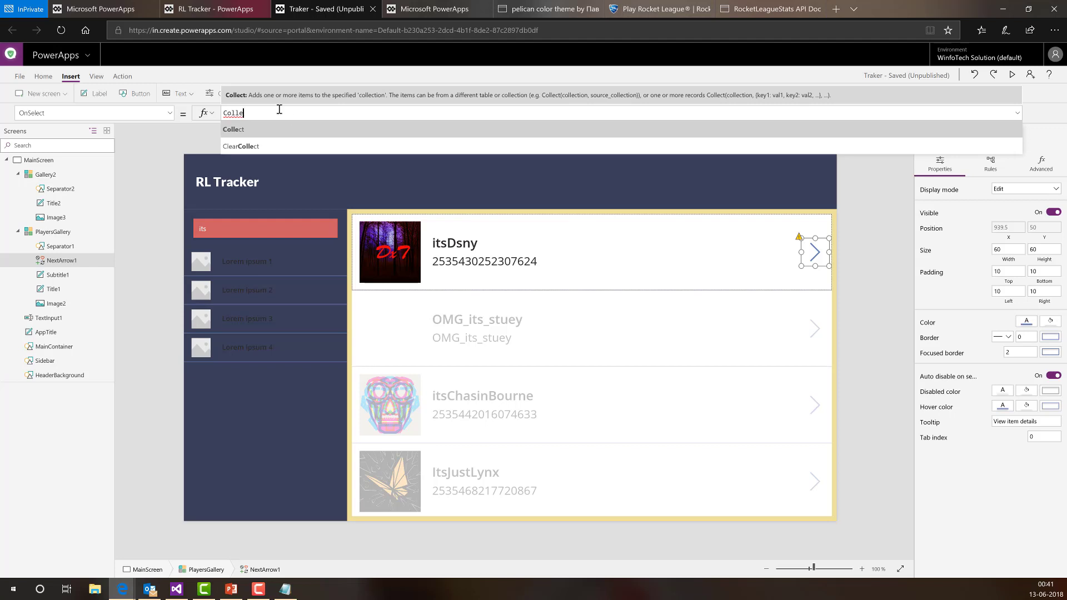
- Check File > Collections for existing collections, then return to the editor
click(19, 78)
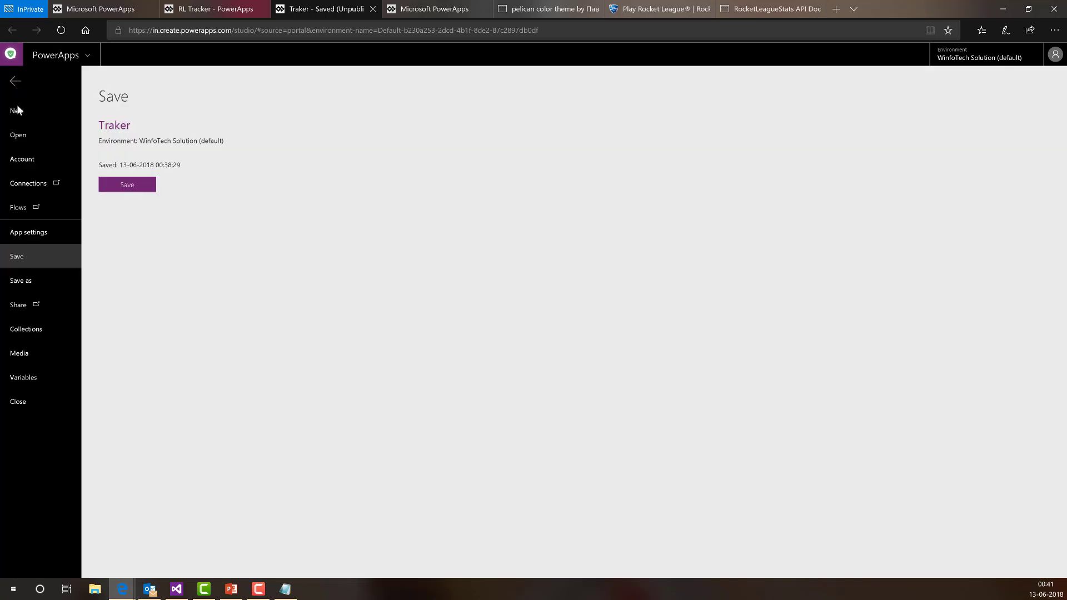
click(31, 329)
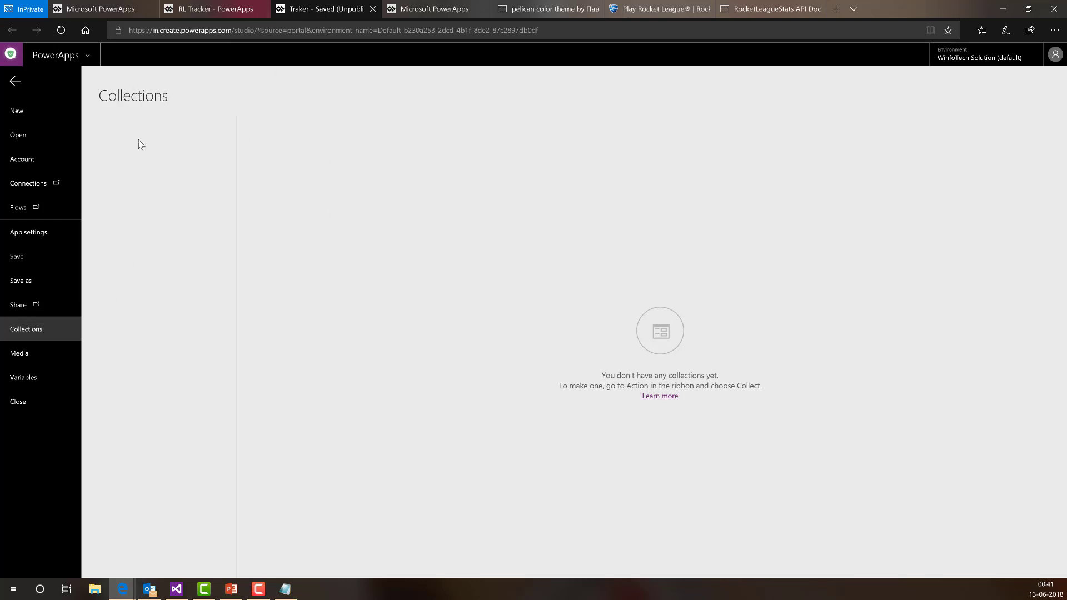
click(17, 85)
- Start the OnSelect as Collect(TrackedPlayers, {Name: PlayersGallery.Selected.displayName
click(253, 116)
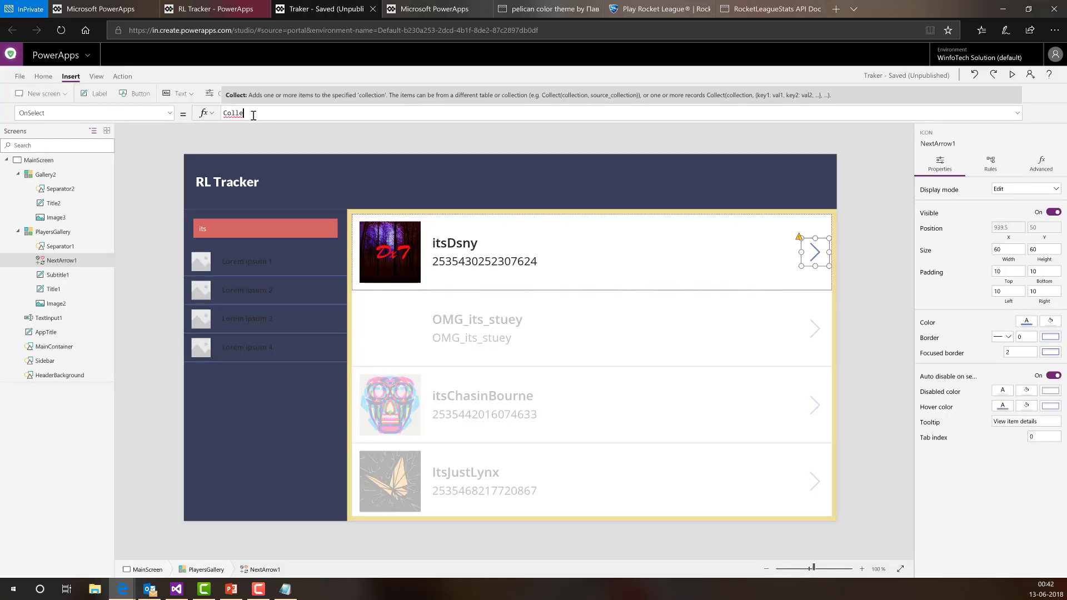
text(ct)
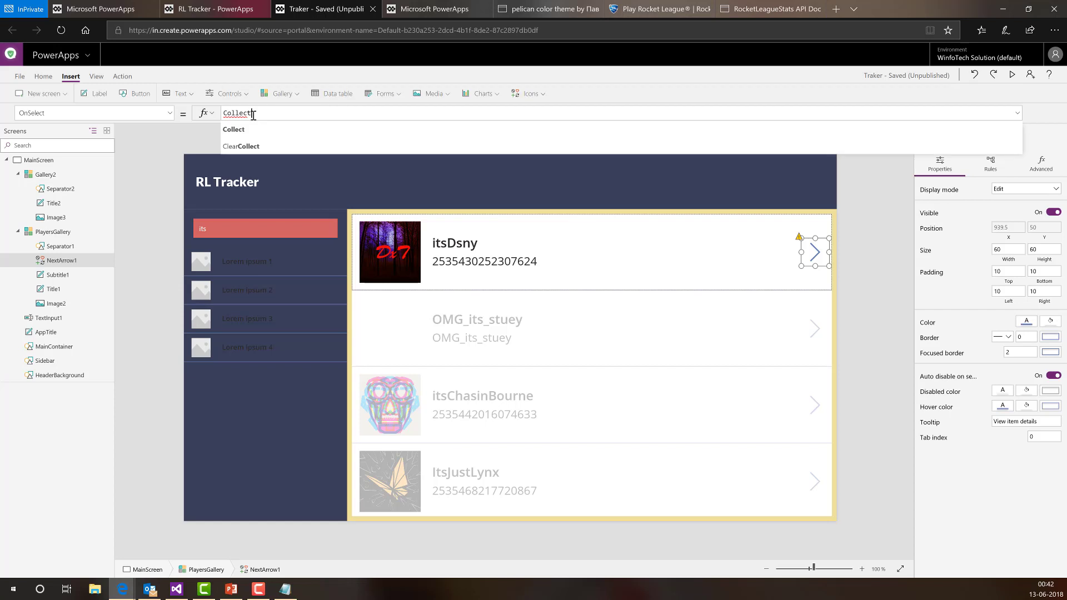
text(()
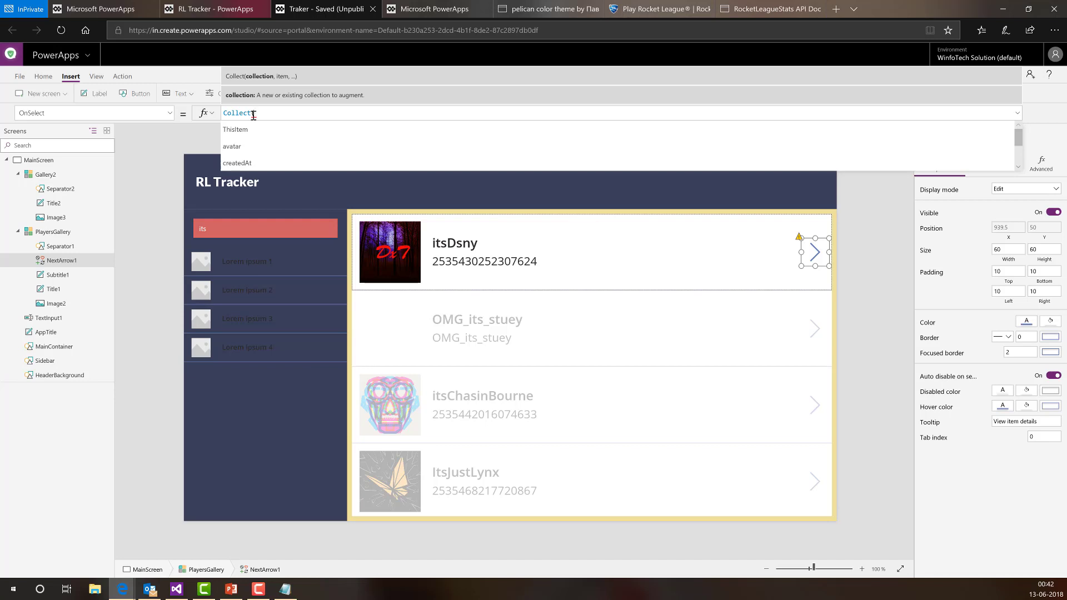
text(Tra)
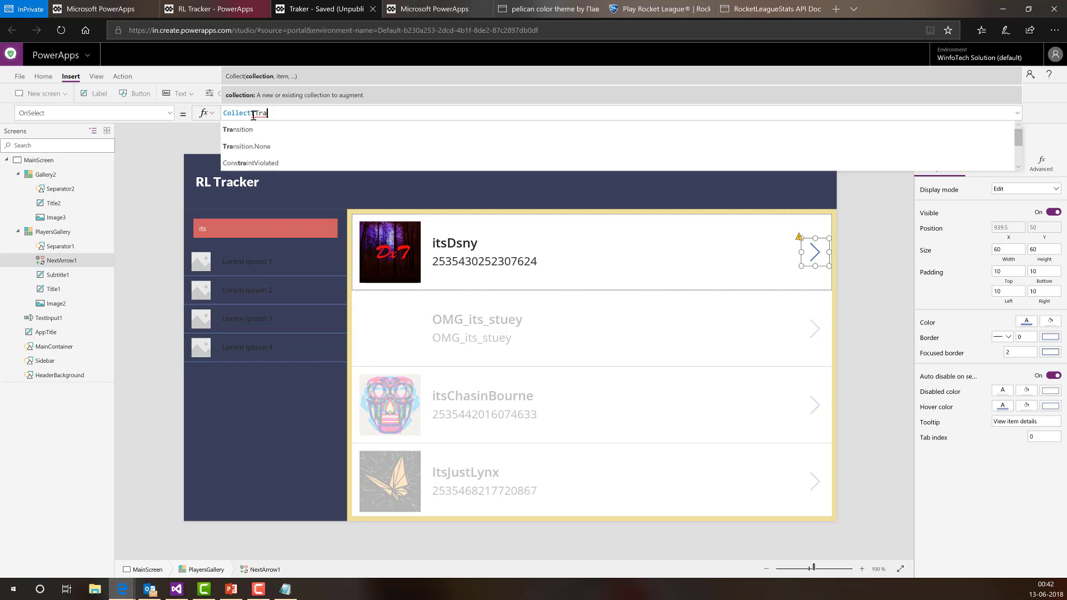
text(ckedPlayer)
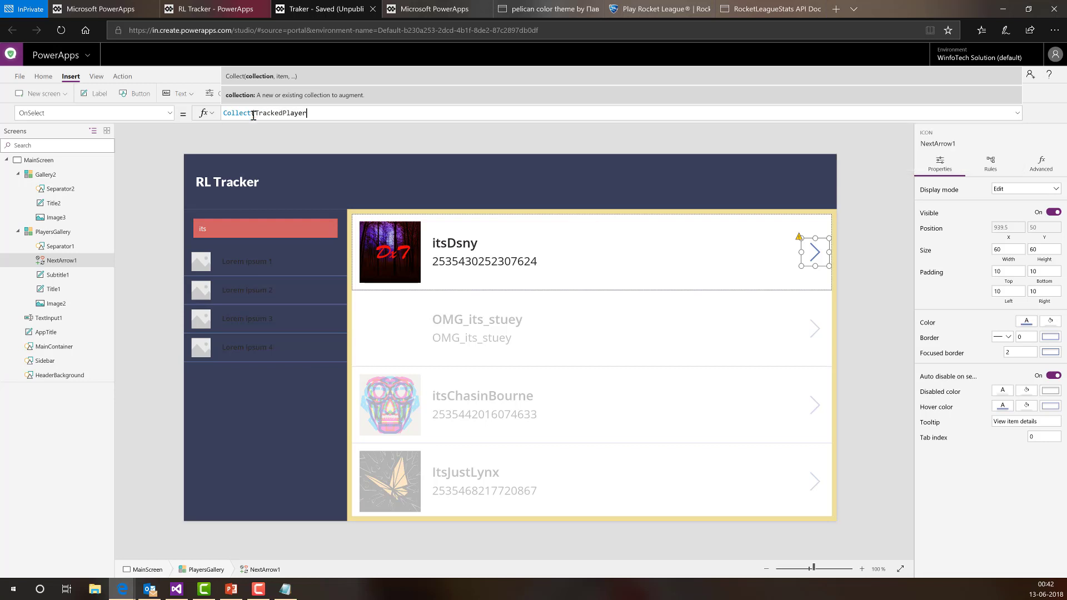
text(s,)
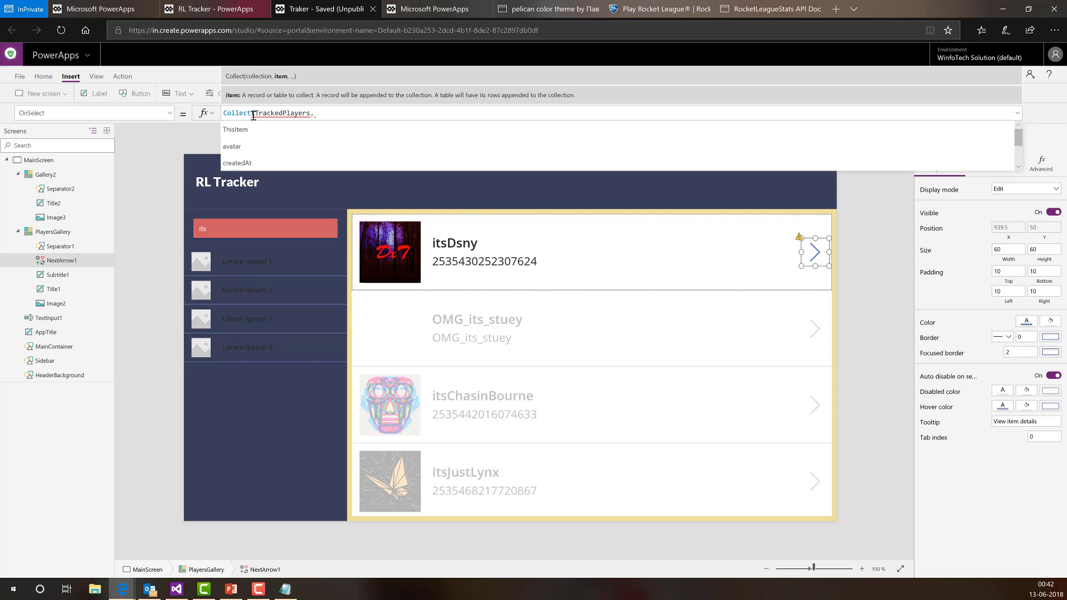
text({Name: Play)
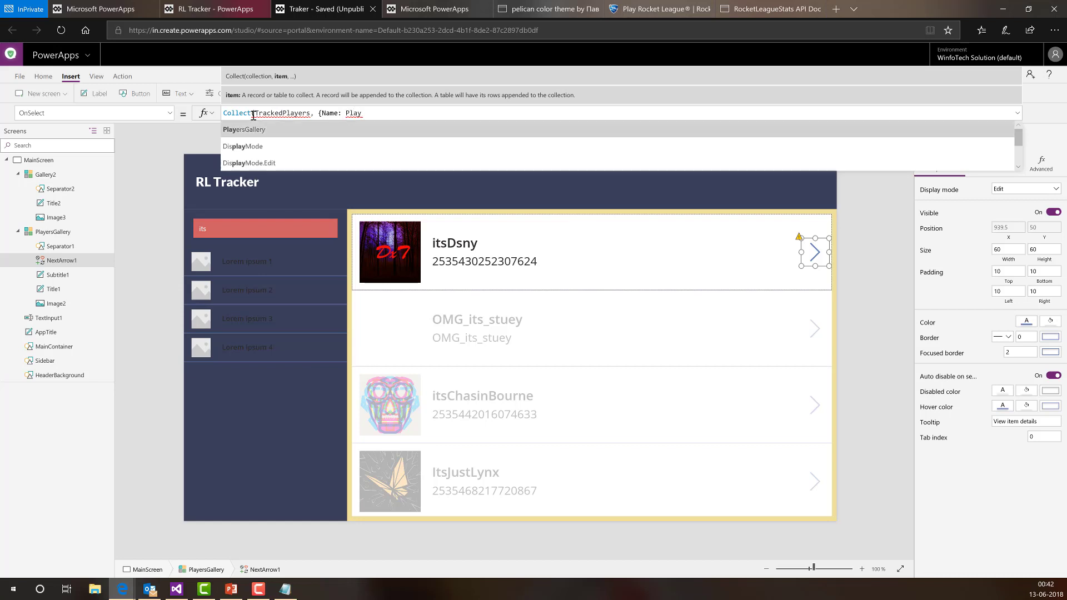
key(Tab)
text(.Sele)
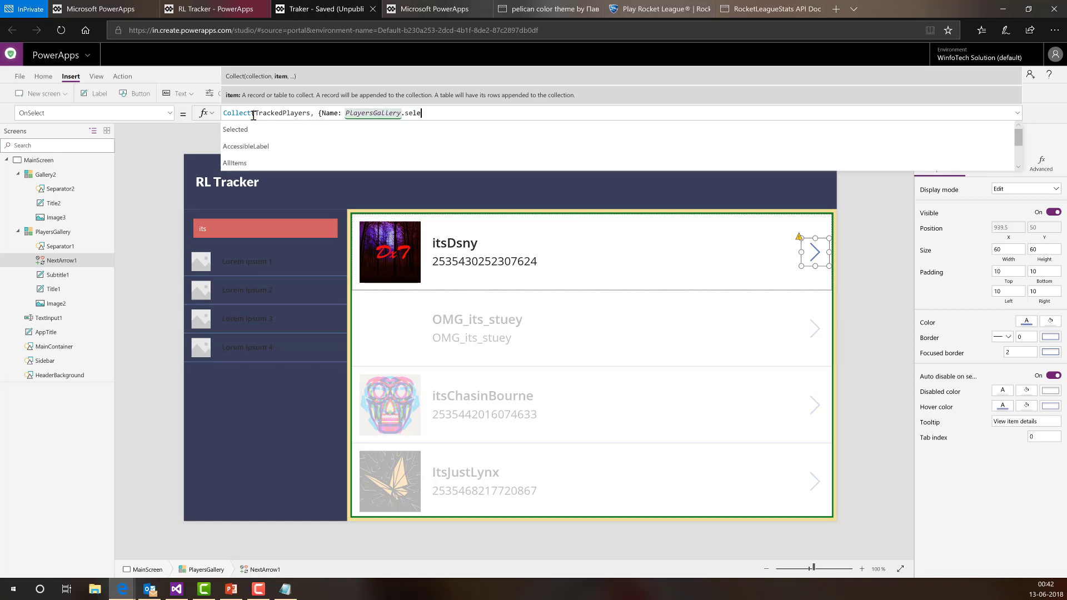
key(Tab)
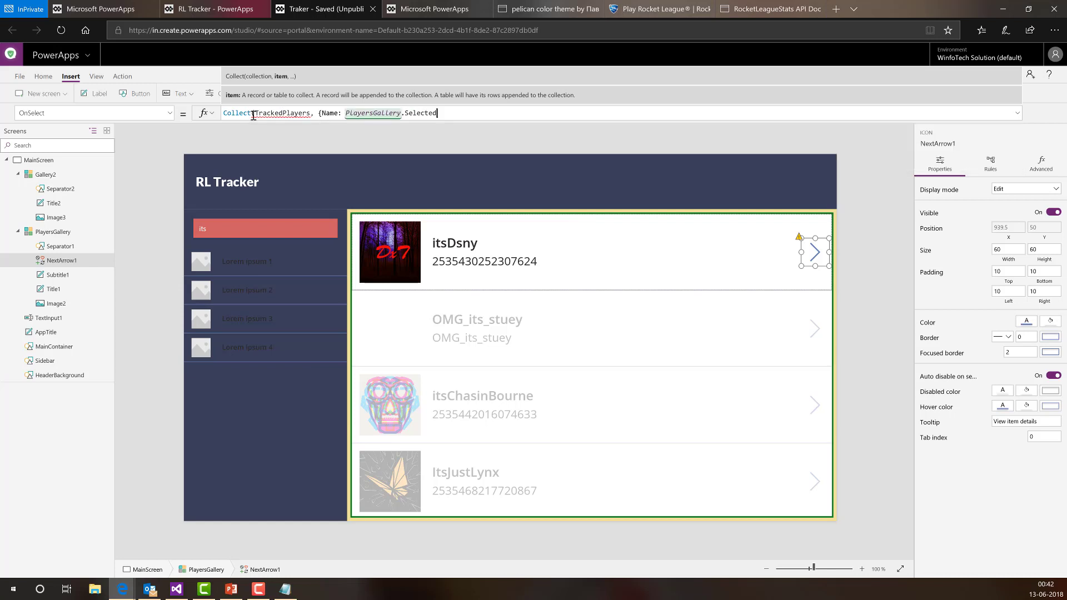
text(.)
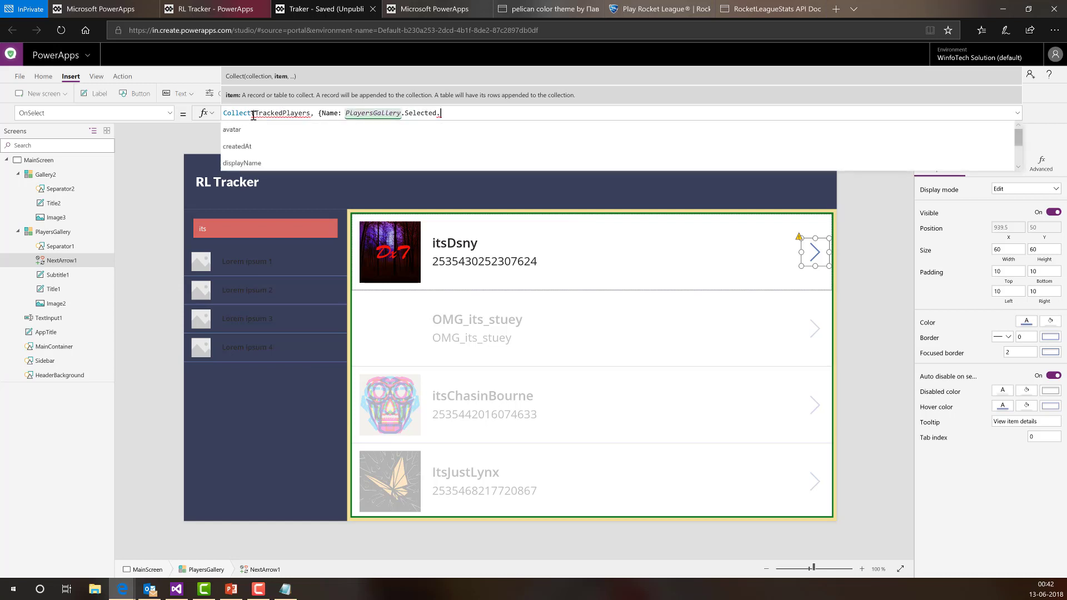
text(dis)
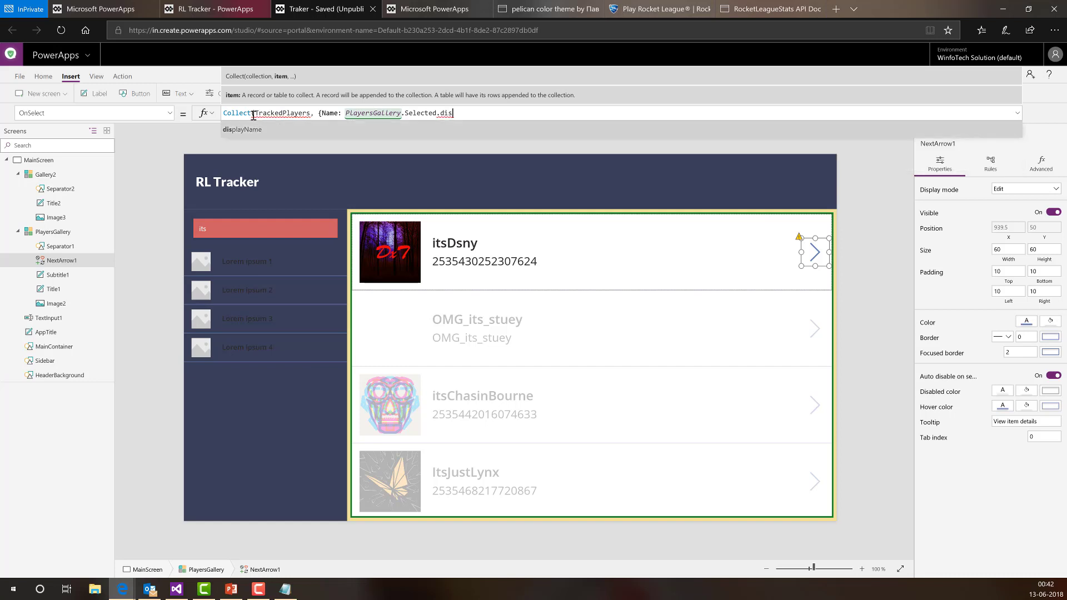
key(Tab)
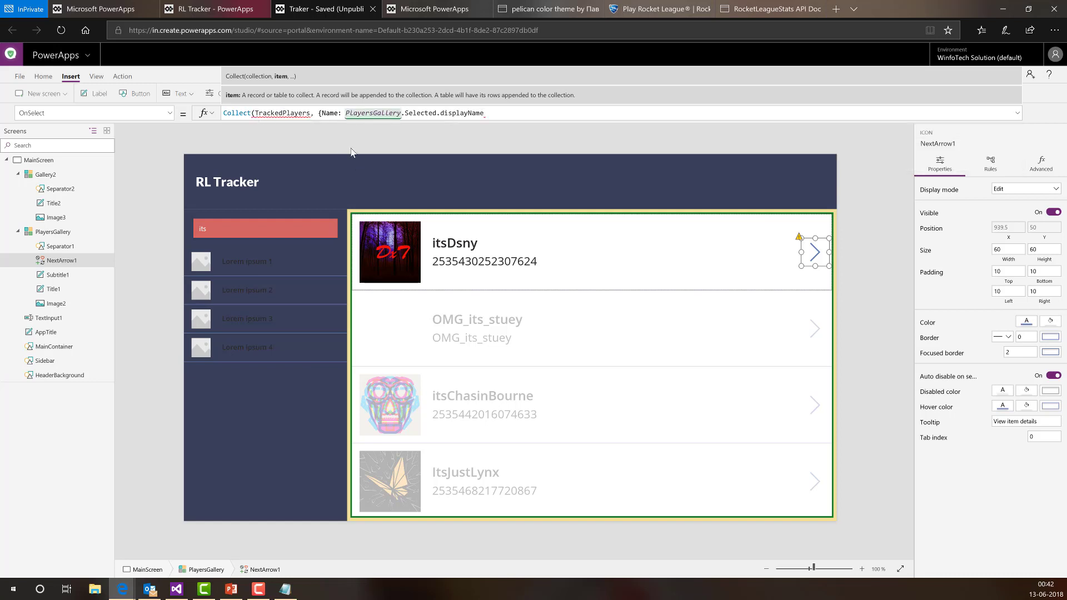
- Add PlayerId: PlayersGallery.Selected.uniqueId and avatar: PlayersGallery.Selected.avatar to the record
drag(397, 113, 267, 110)
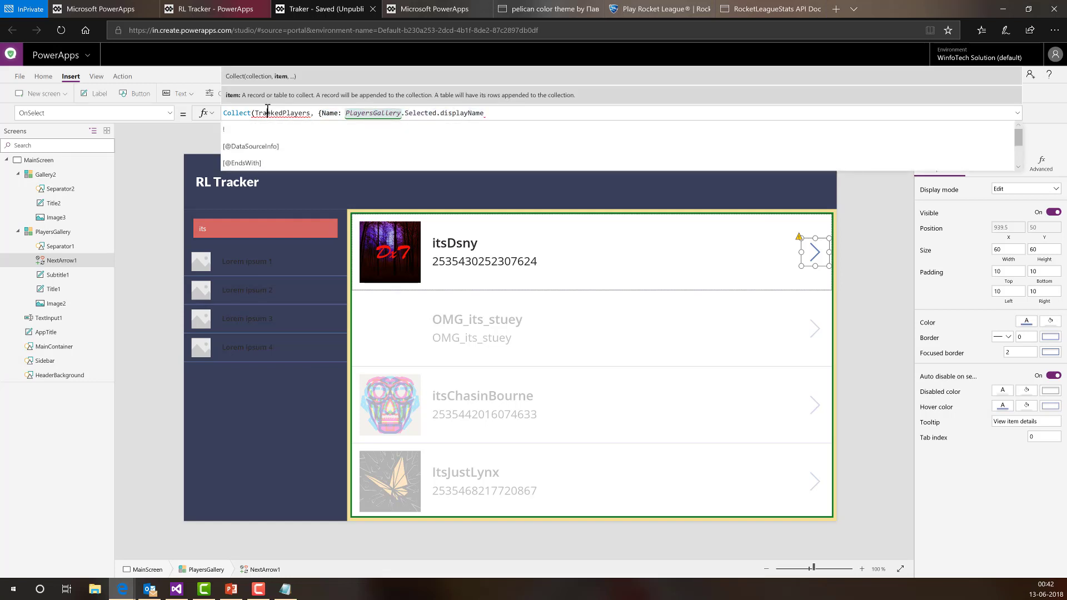
double_click(299, 114)
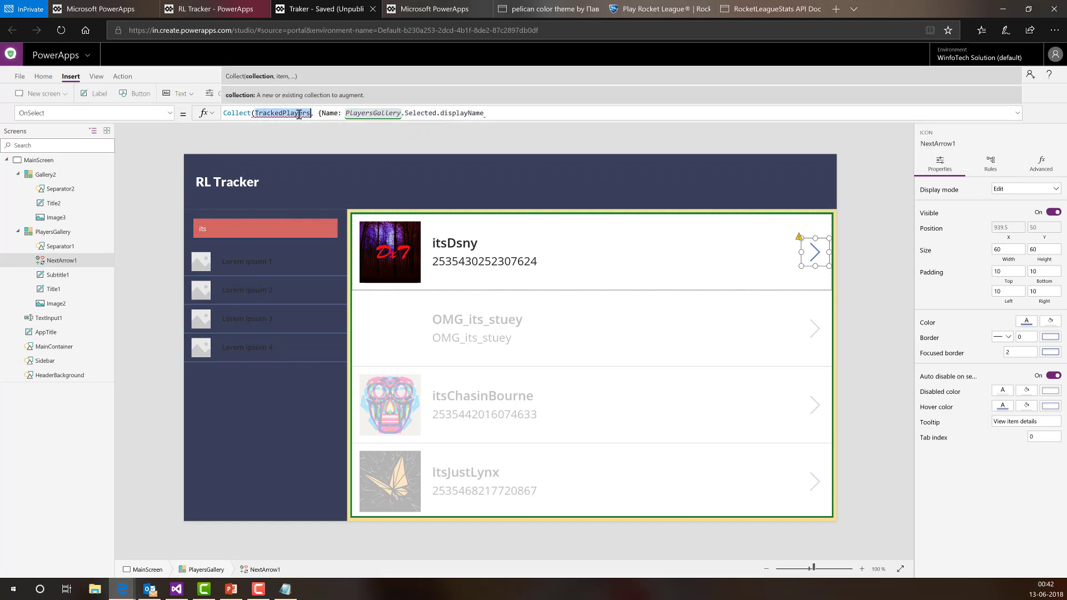
double_click(329, 114)
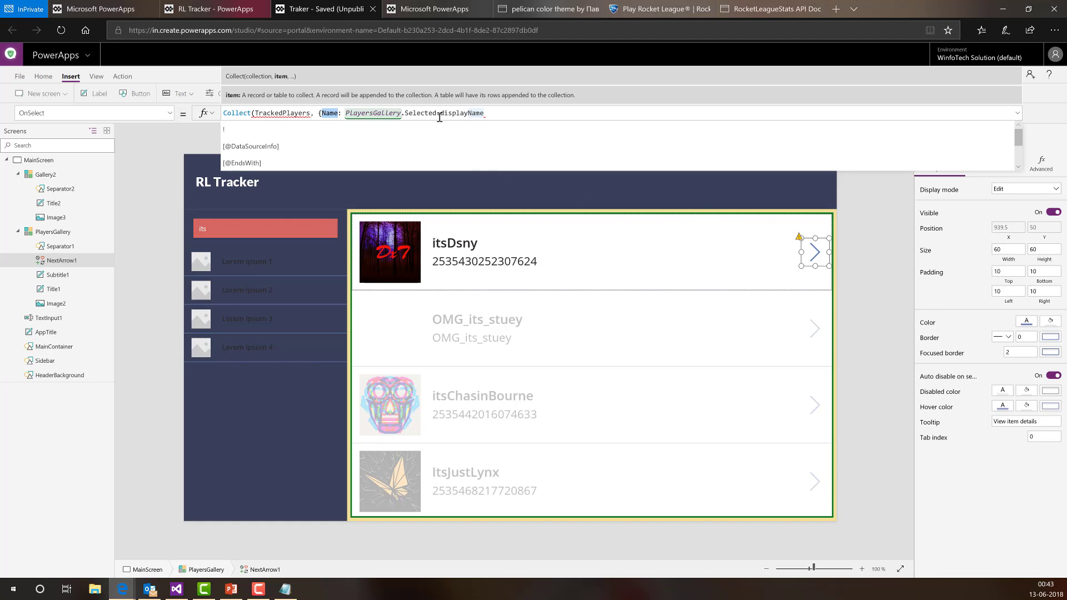
double_click(471, 112)
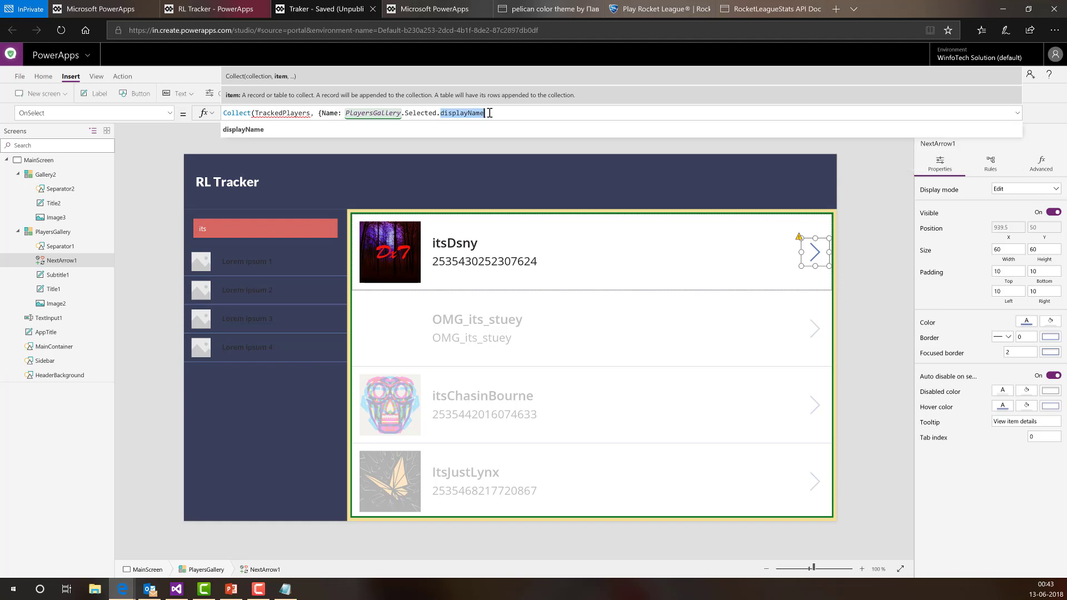
click(538, 111)
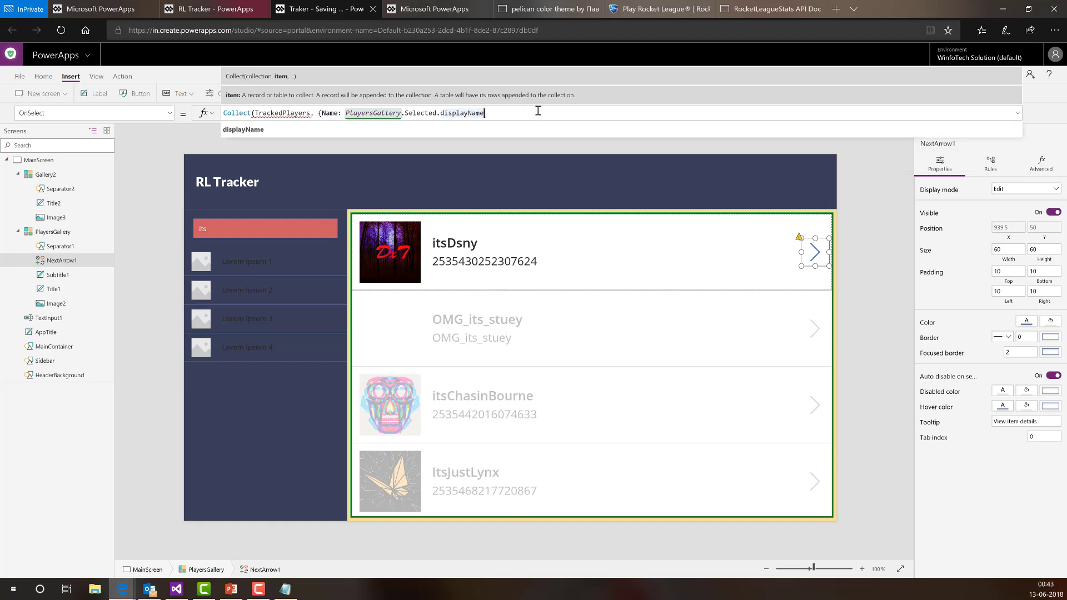
text(,)
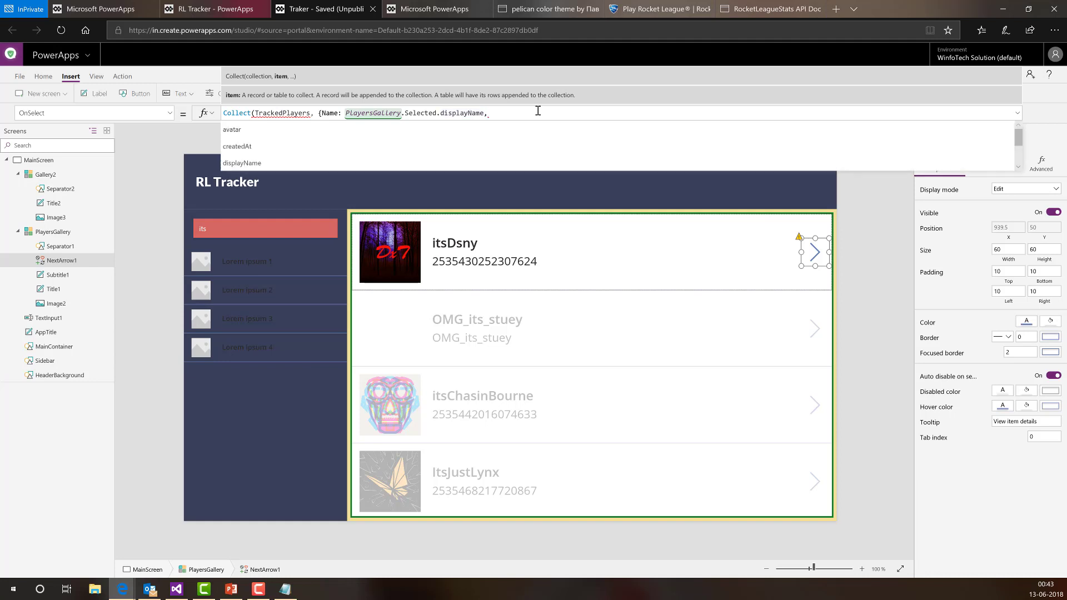
text( PlayerId: Player)
key(Tab)
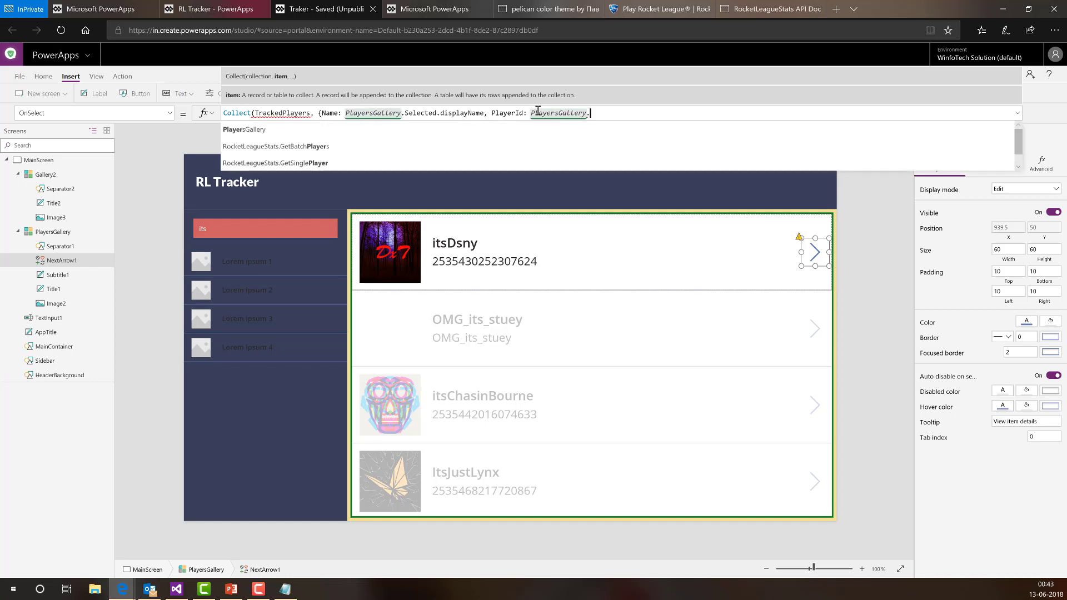
text(.Selected)
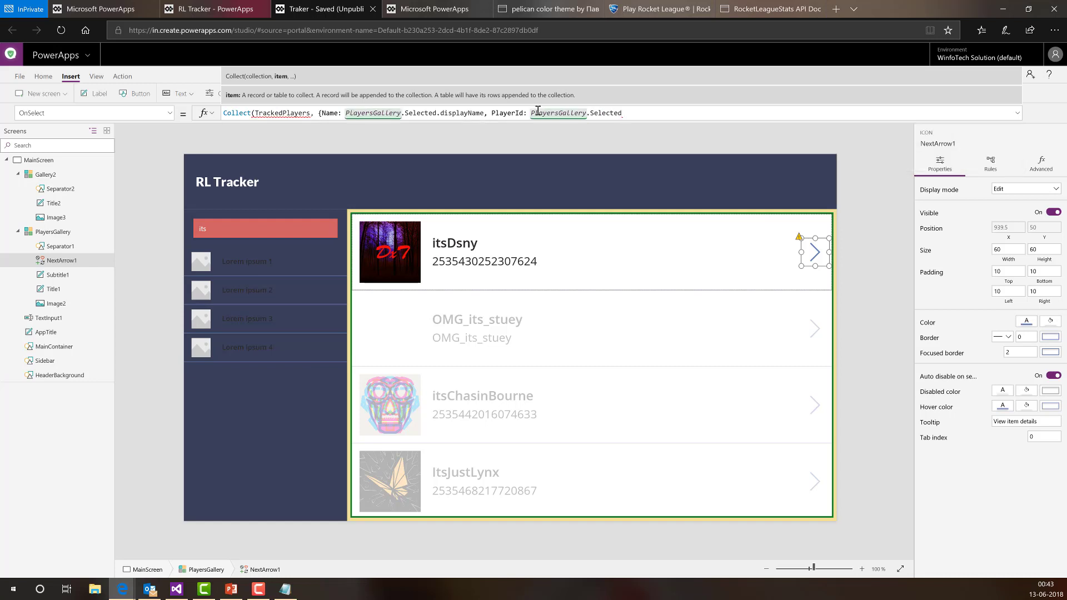
text(.un)
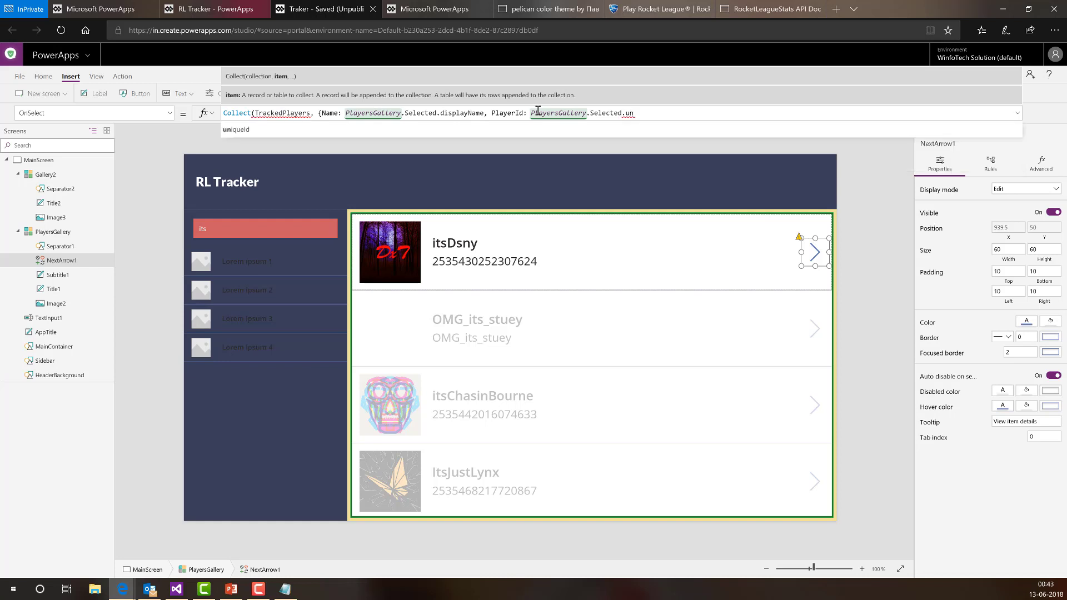
key(Tab)
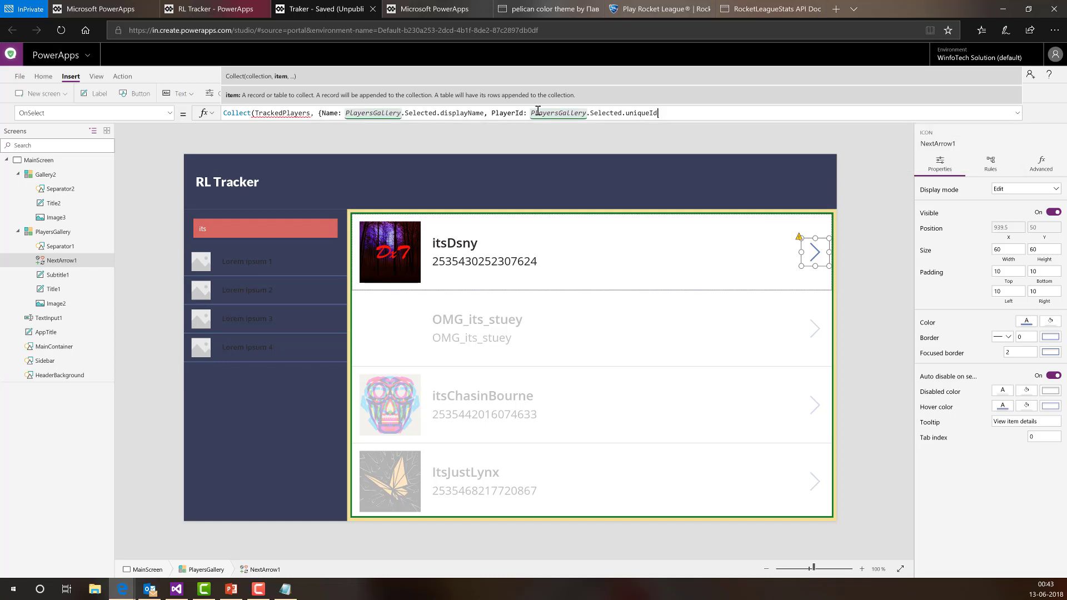
text(, ava)
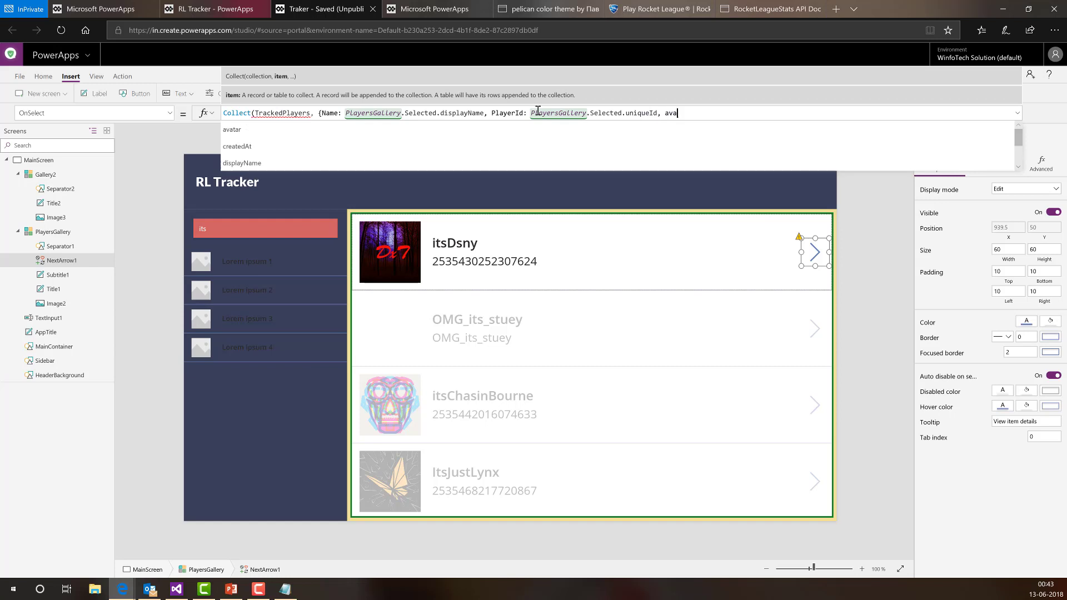
text(tar: Player)
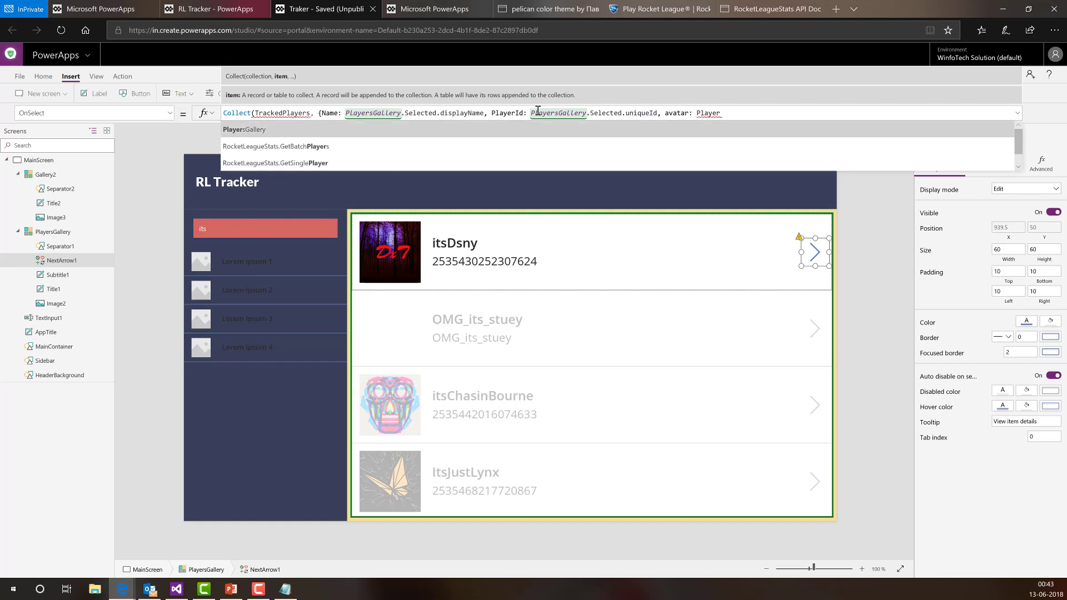
text(sGallery.selected)
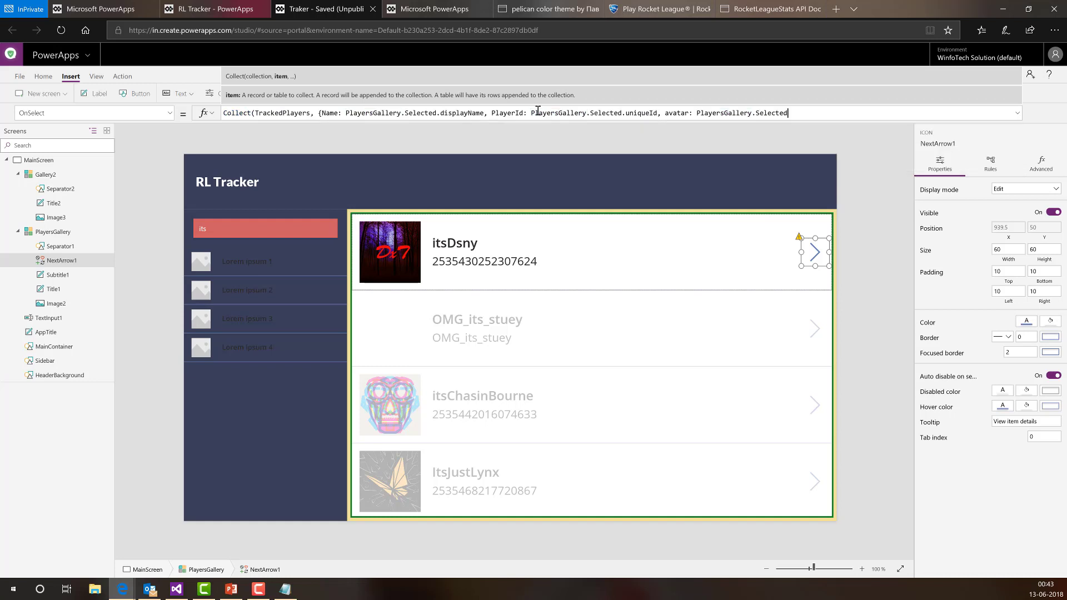
text(.ava)
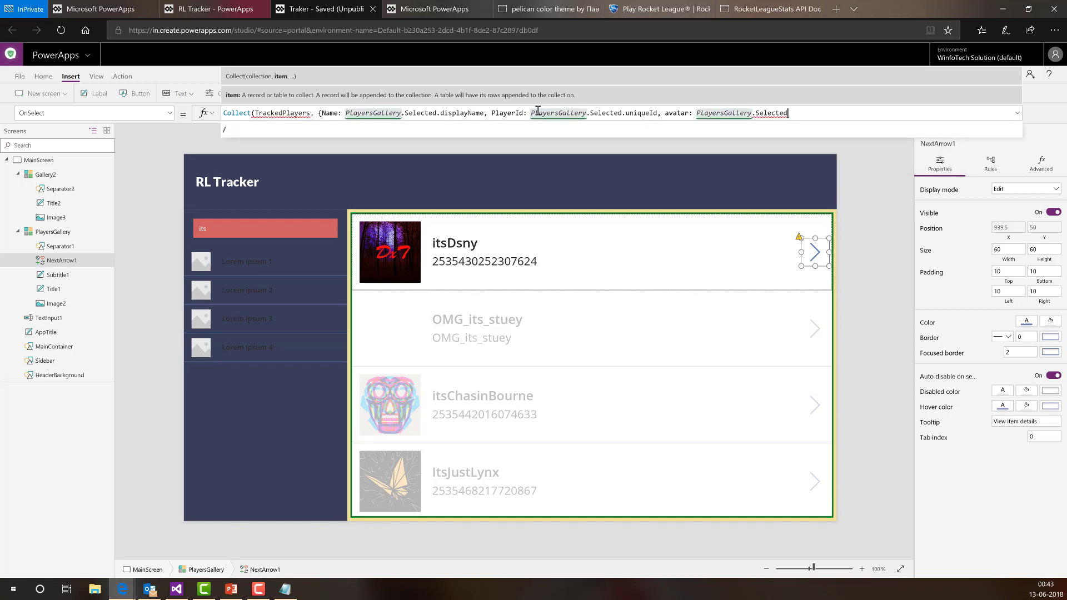
text(tar)
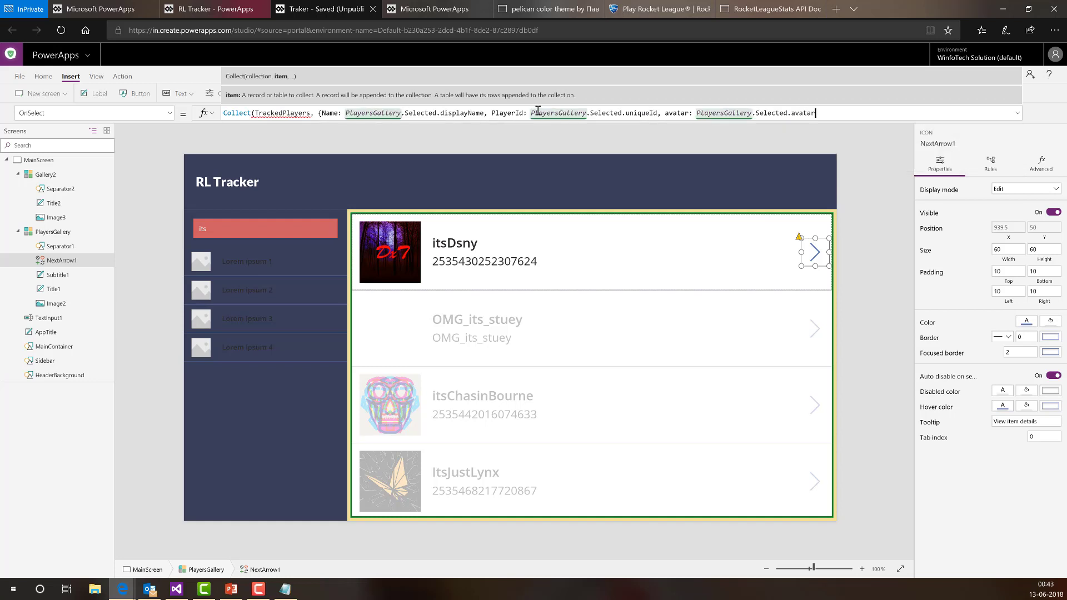
text( }))
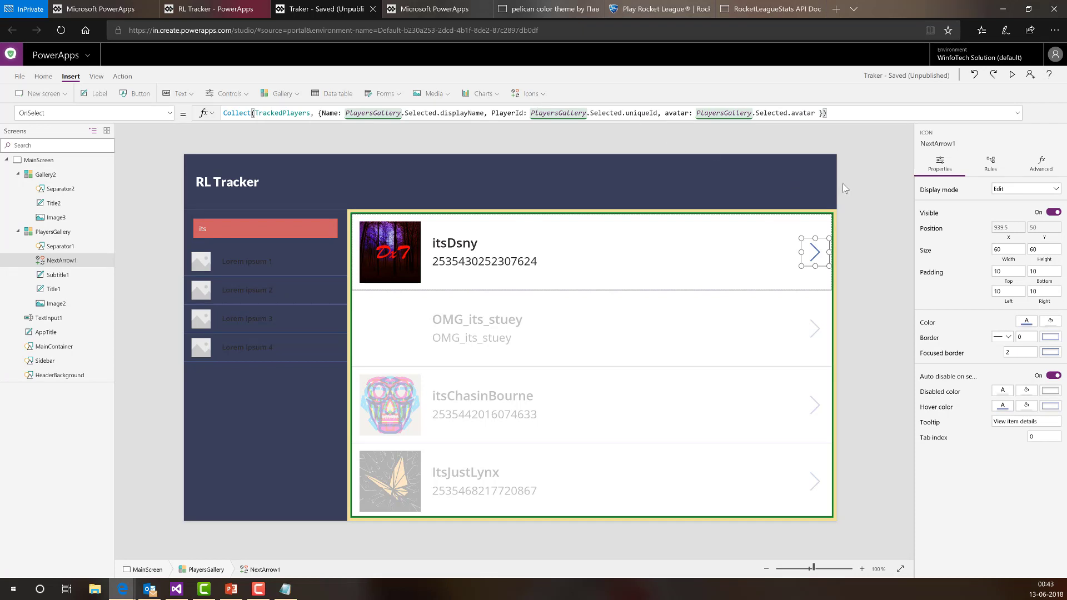
- Preview the app, track itsDsny via its row arrow, then exit the preview
click(875, 170)
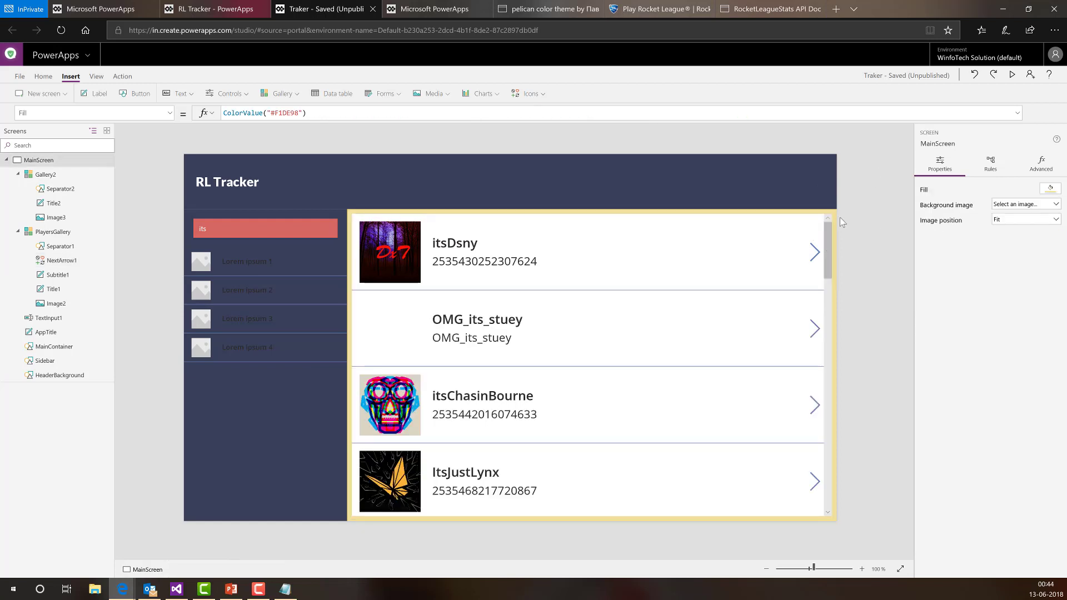
click(626, 230)
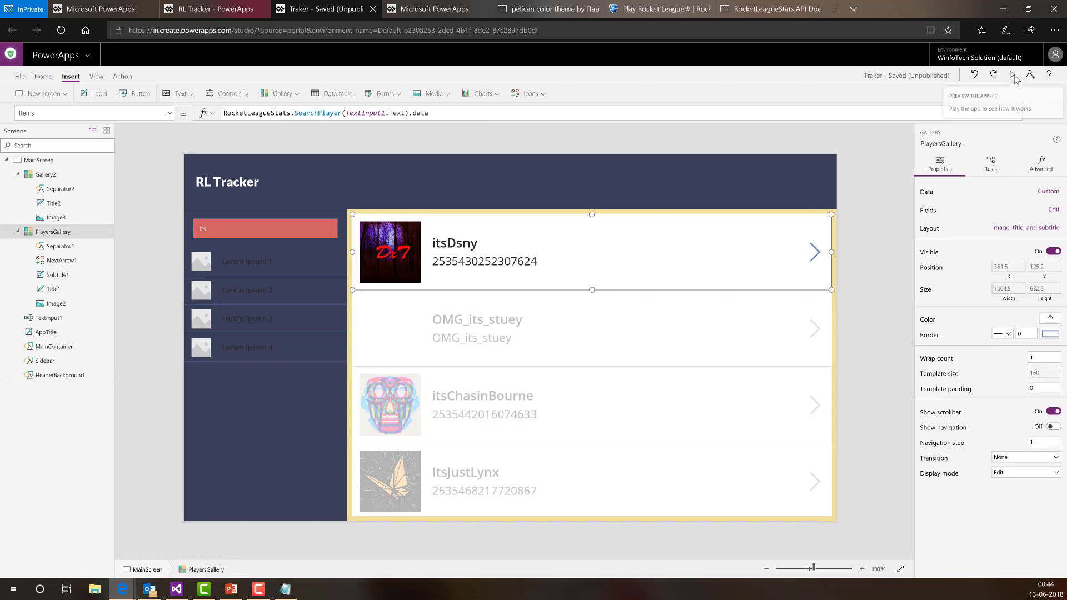
key(F5)
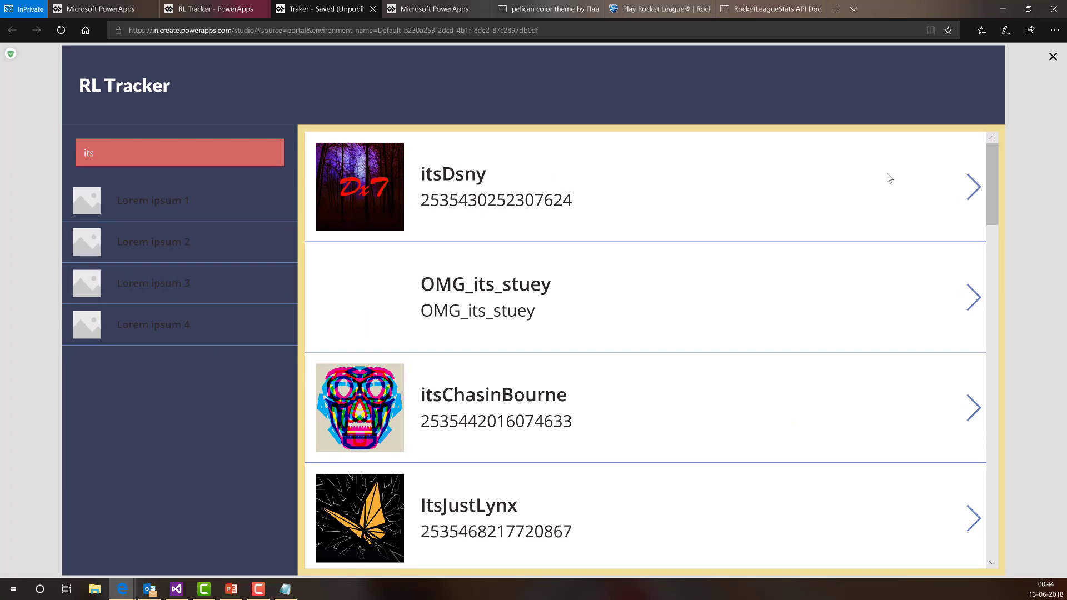
click(972, 187)
click(1050, 60)
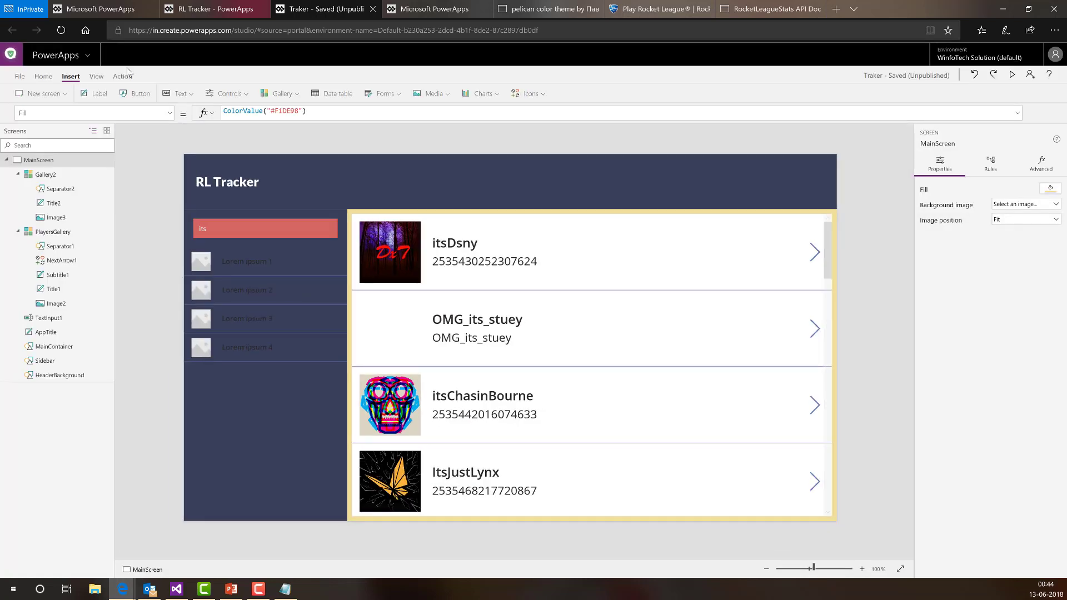
click(24, 77)
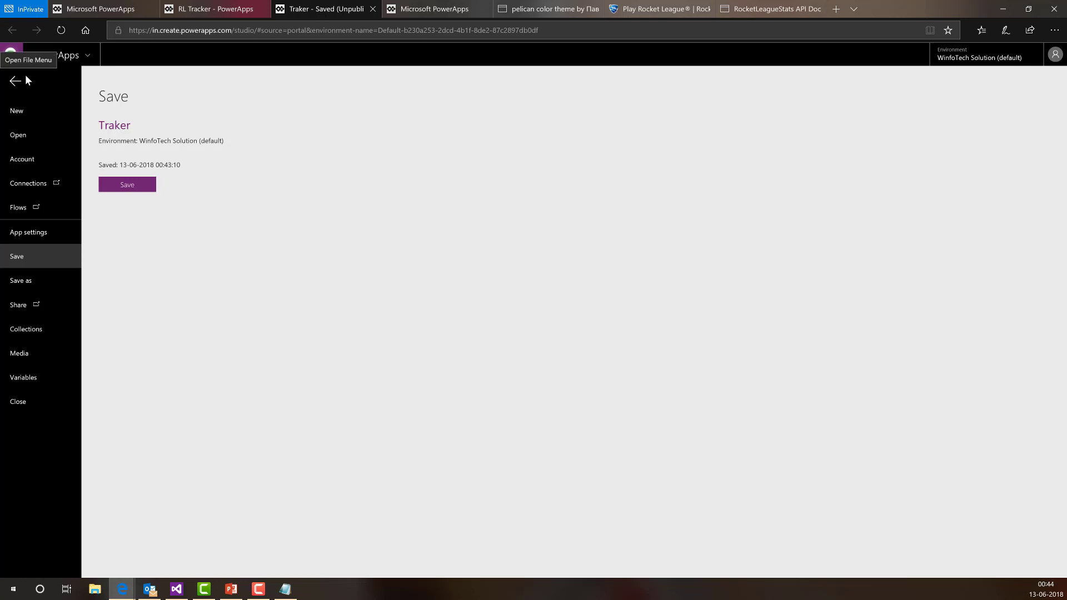
click(28, 332)
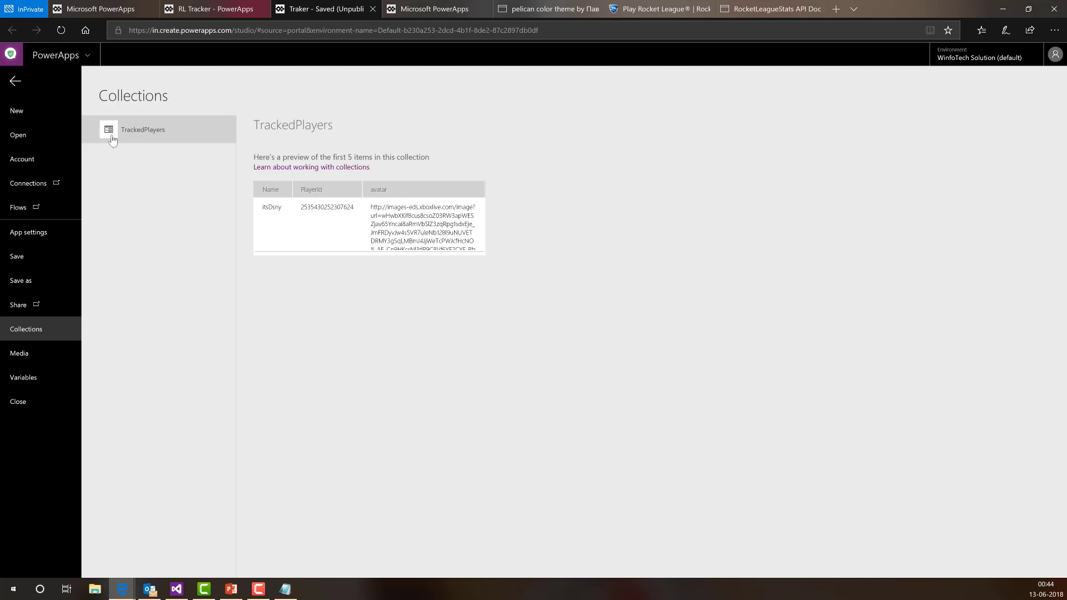
click(12, 82)
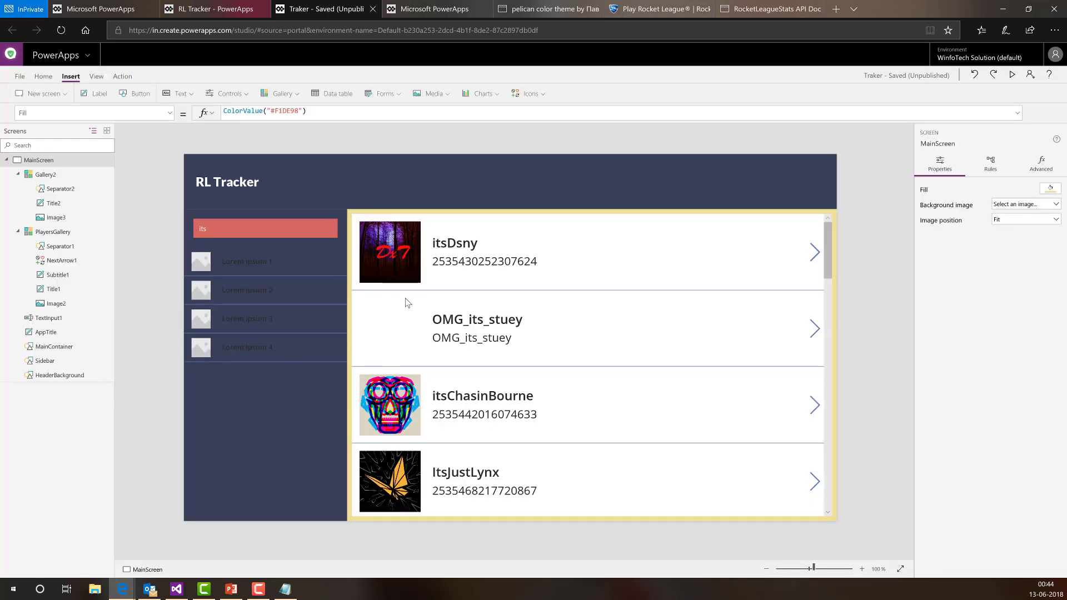
- Select the sidebar gallery Gallery2 in the tree view and rename it TrackedGallery
click(443, 243)
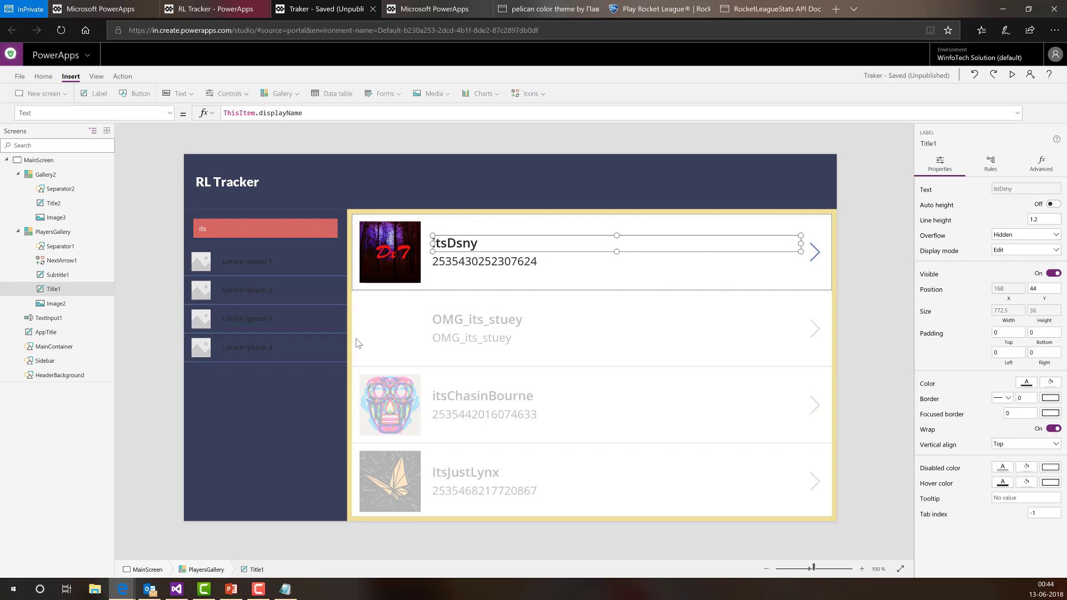
click(294, 322)
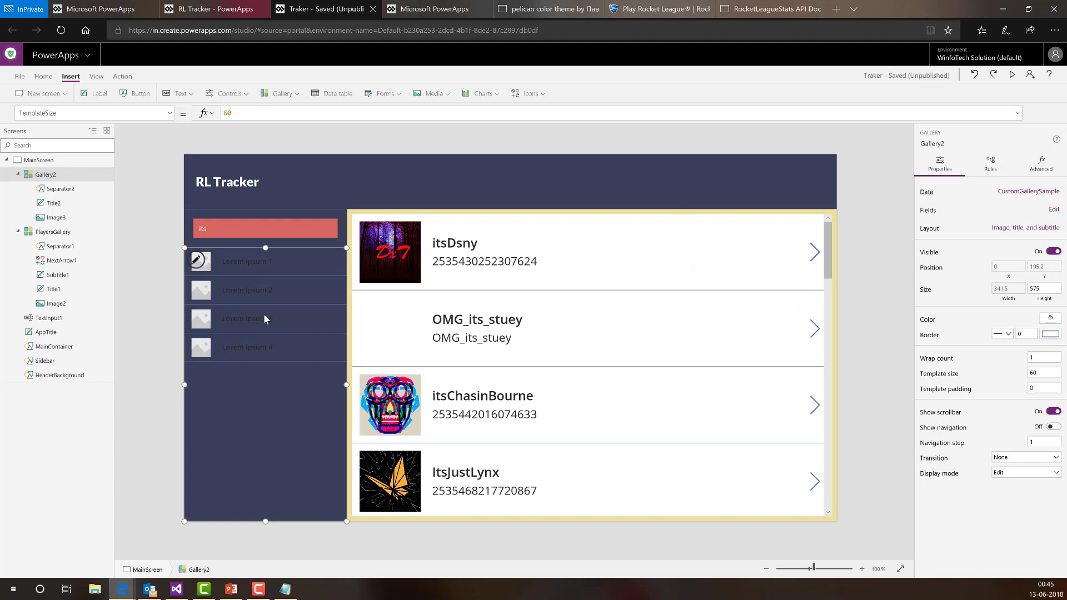
click(197, 260)
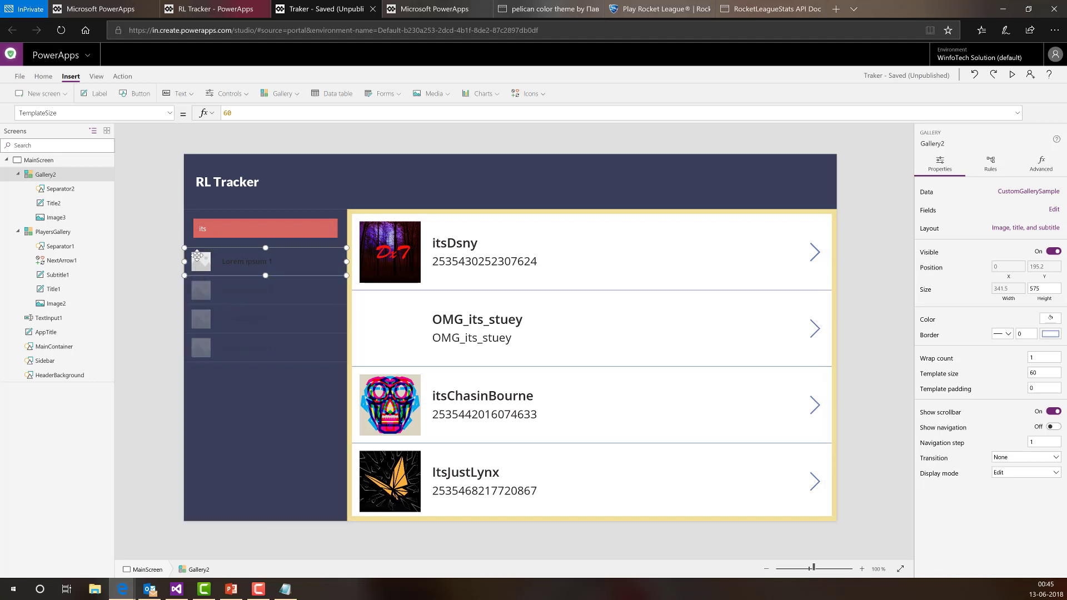
click(55, 177)
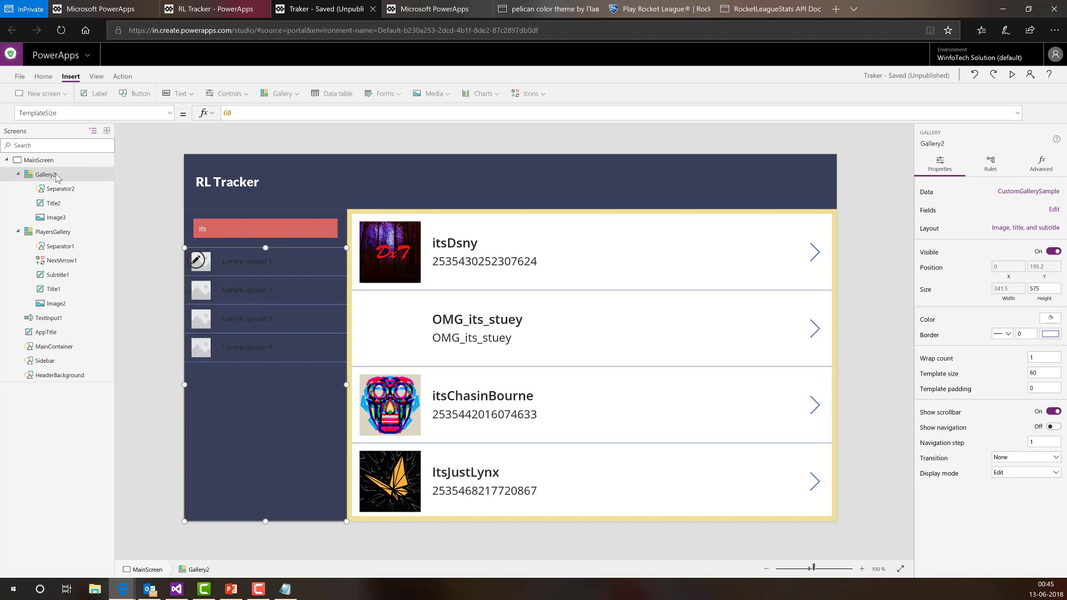
double_click(56, 176)
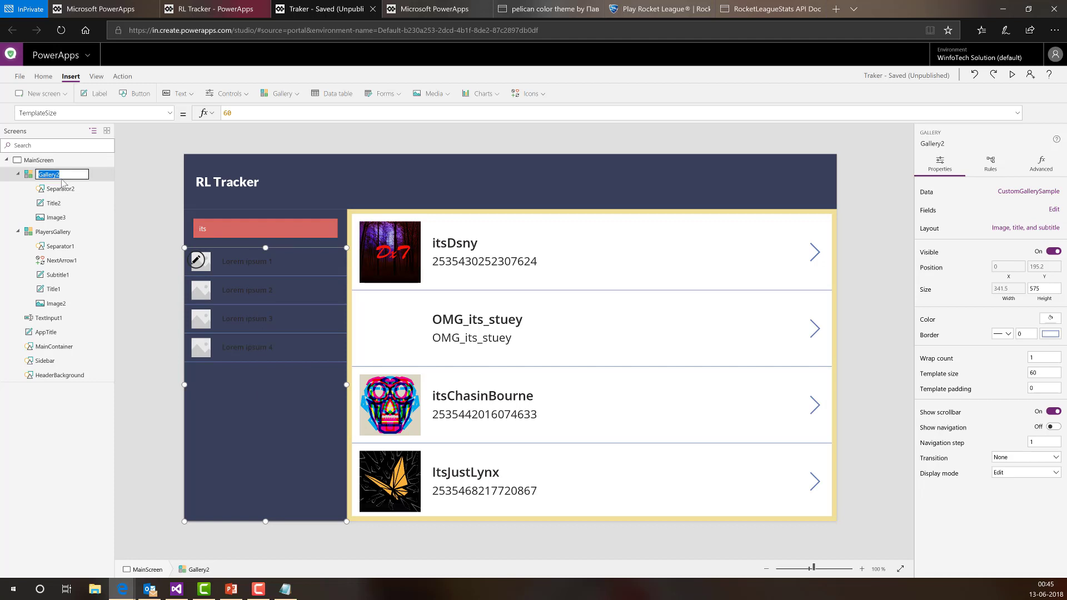
text(t)
text(rackedGall)
text(allery)
key(Return)
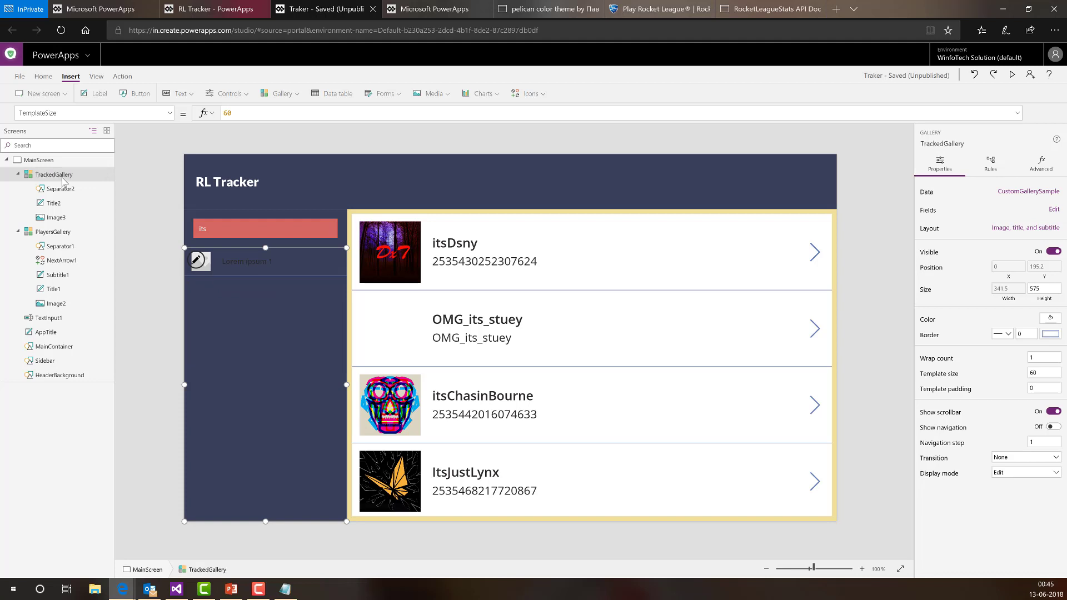
- Replace TrackedGallery's Items data source CustomGallerySample with the TrackedPlayers collection
click(167, 115)
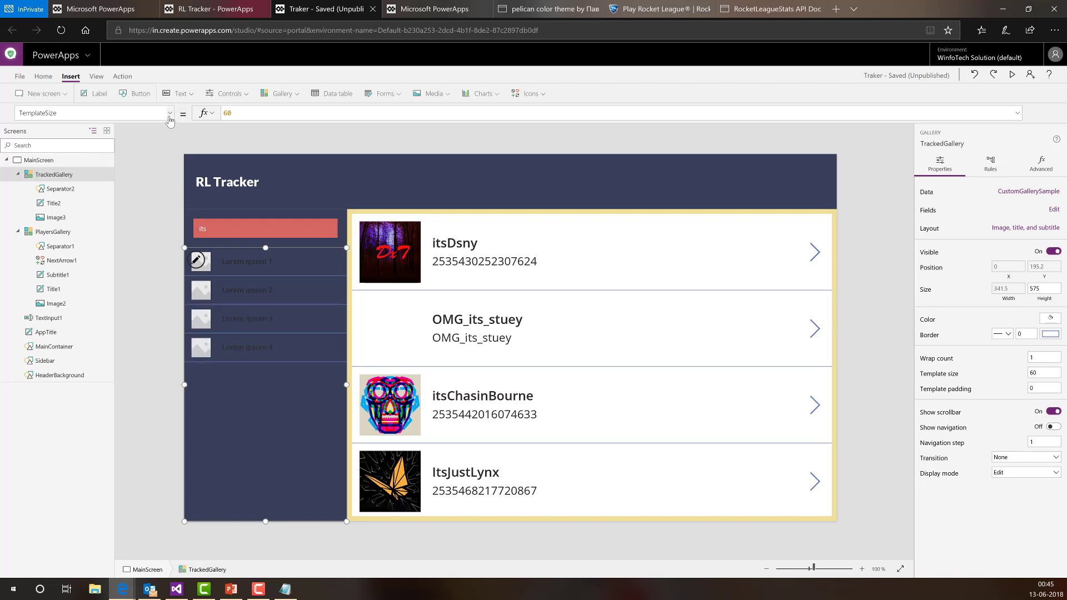
scroll(72, 250, up, 5)
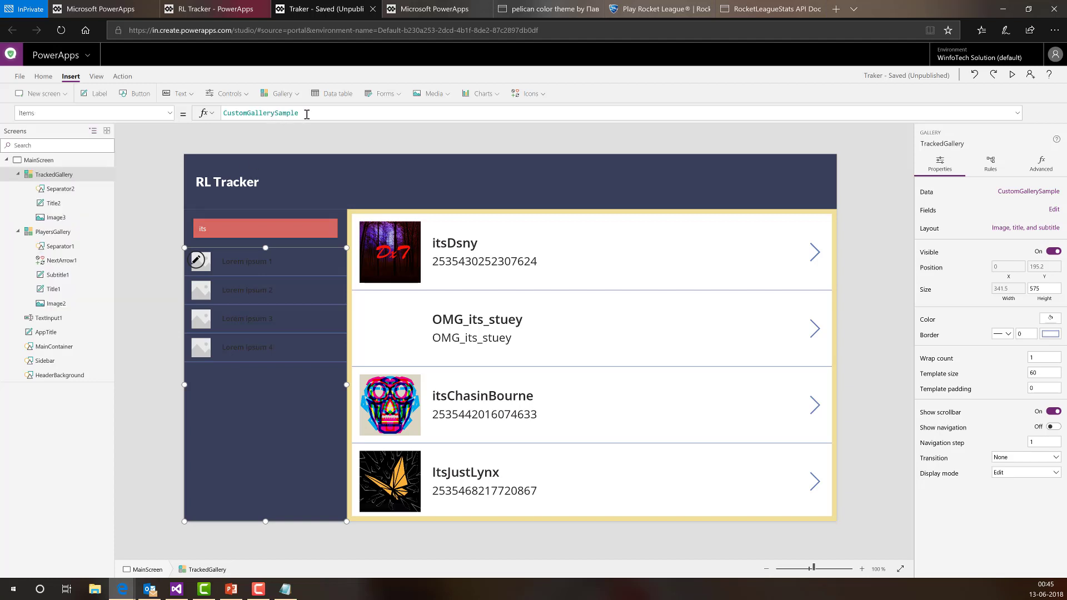
drag(306, 114, 203, 119)
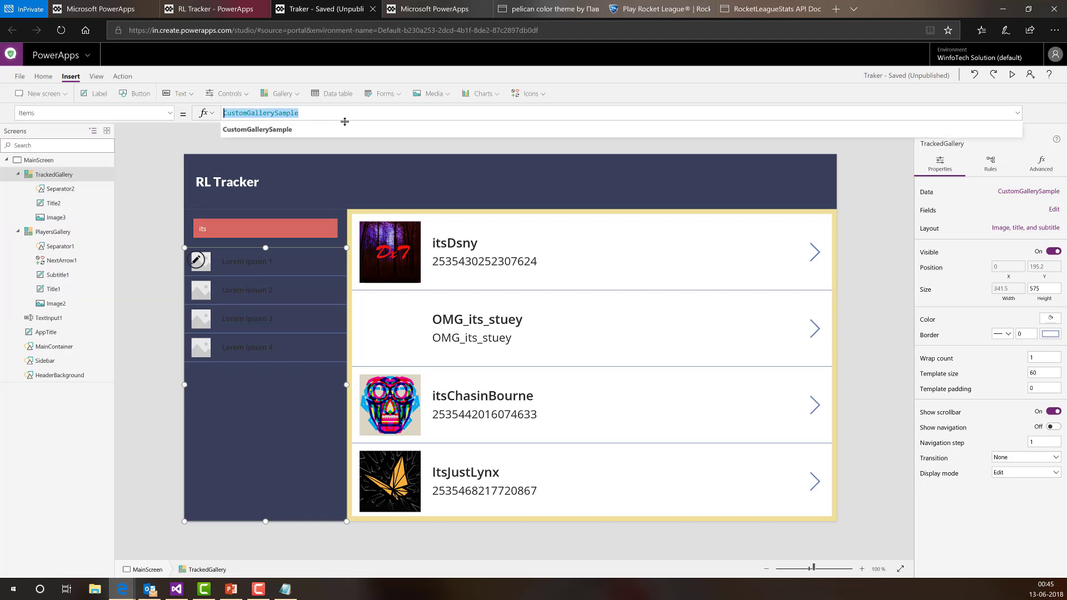
key(BackSpace)
text(Tracke)
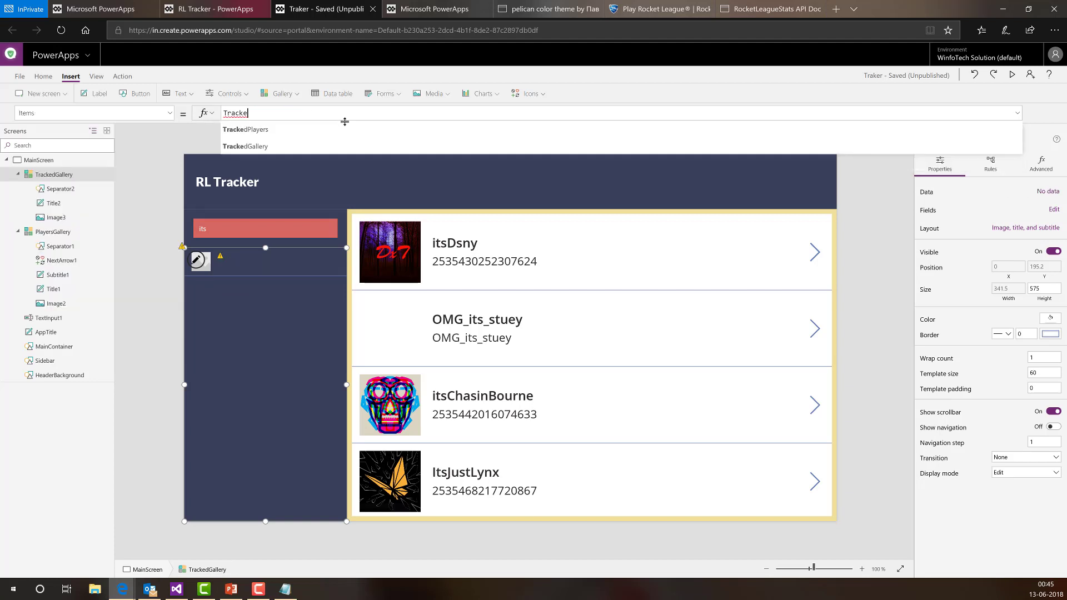
key(Down)
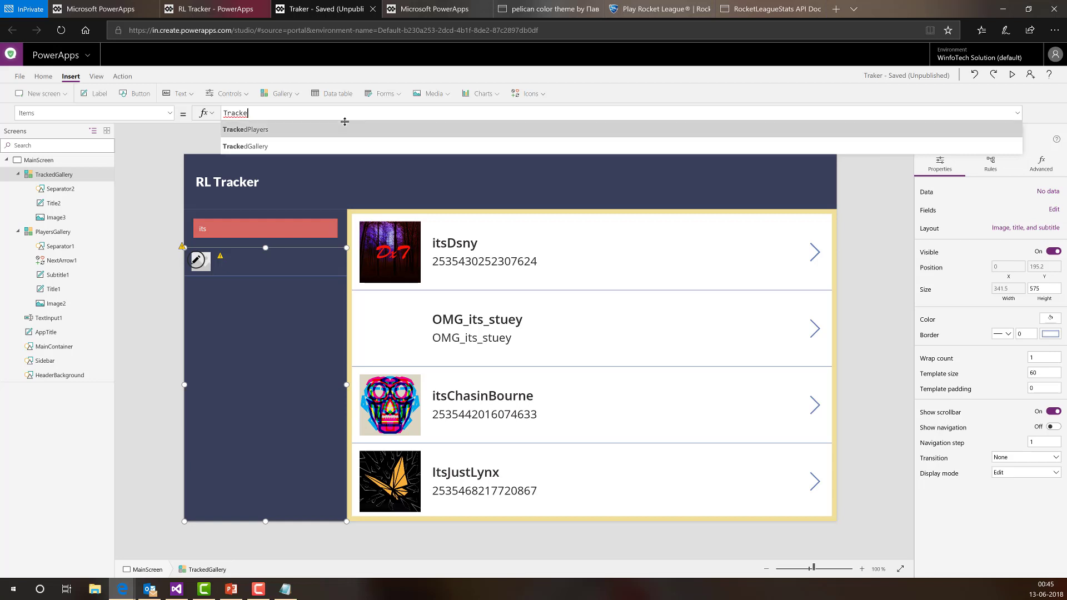
key(Return)
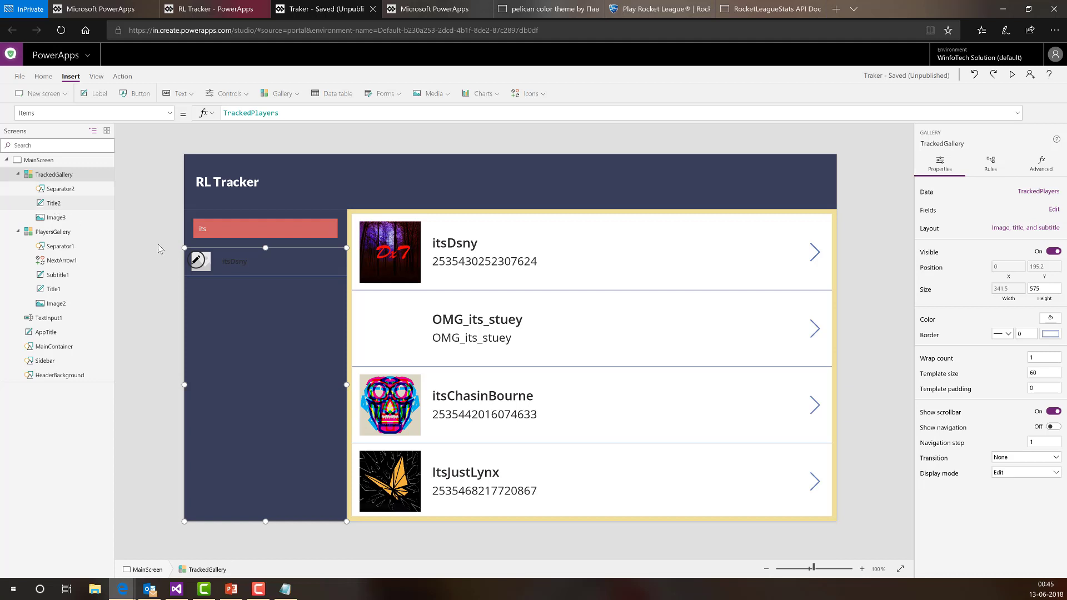
- Set the sidebar label Title2's Text to ThisItem.Name so itsDsny appears in the row
click(246, 265)
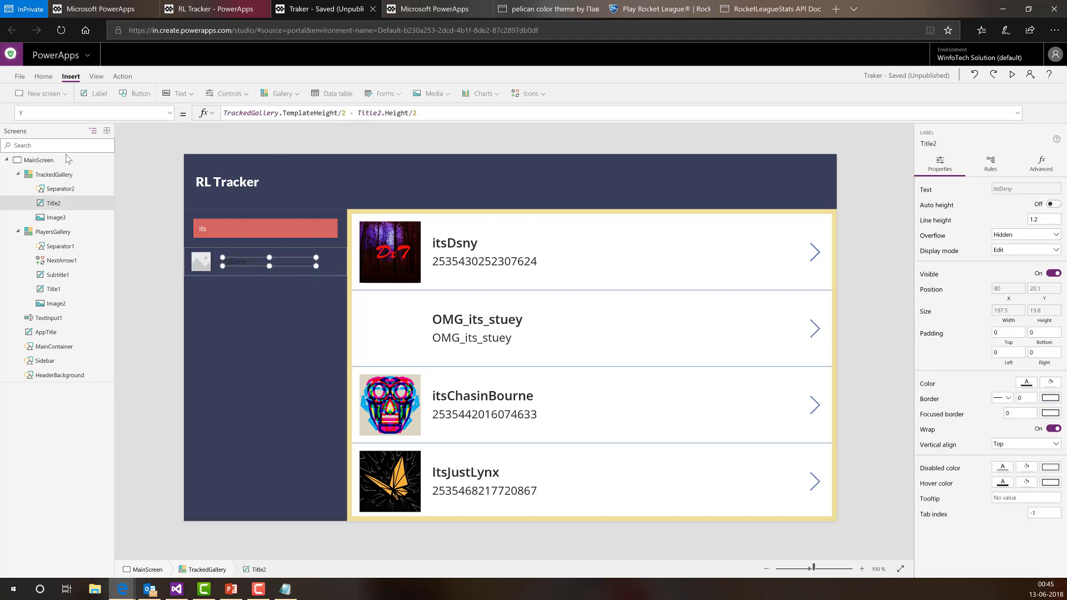
click(169, 113)
scroll(106, 222, down, 3)
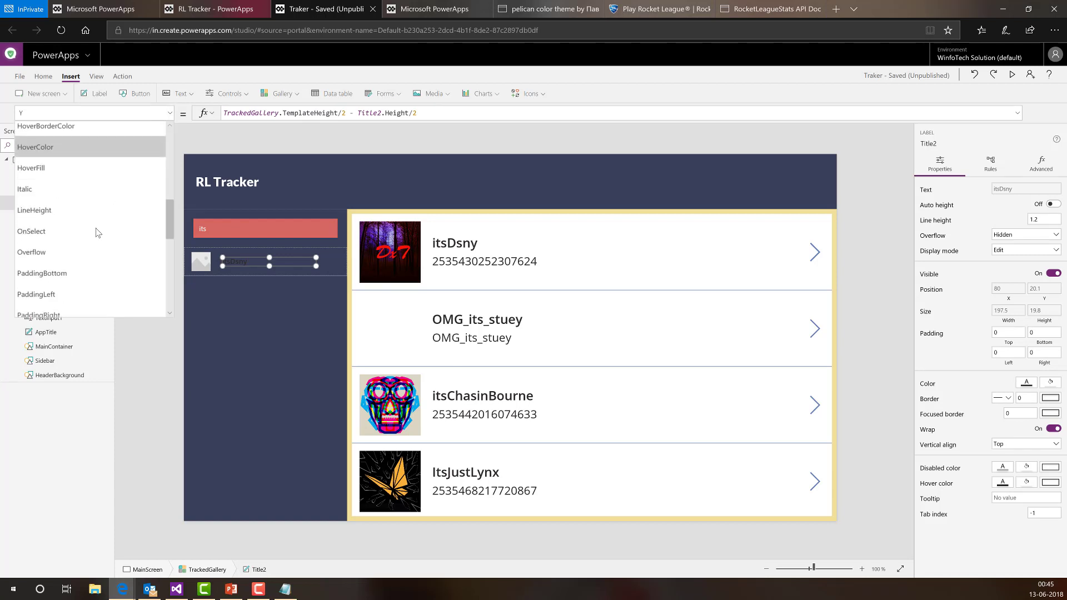
scroll(97, 232, down, 3)
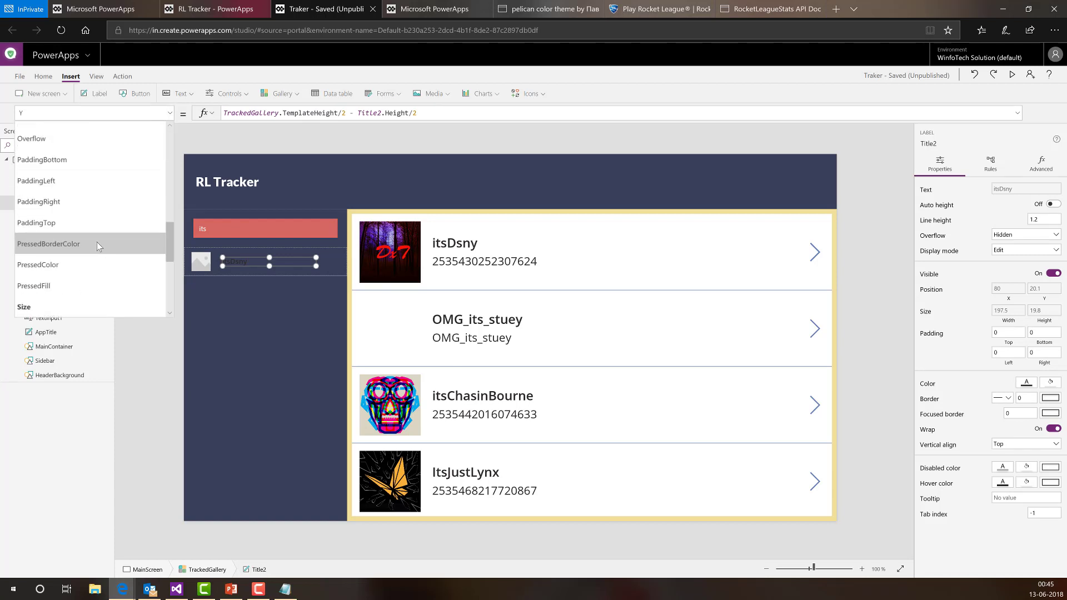
double_click(285, 114)
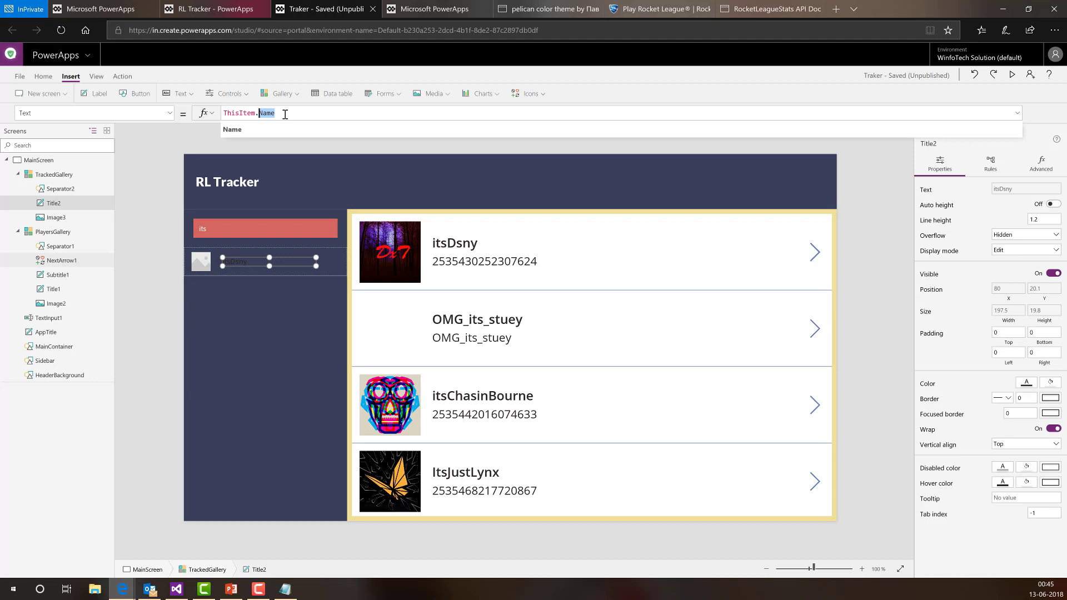
click(161, 306)
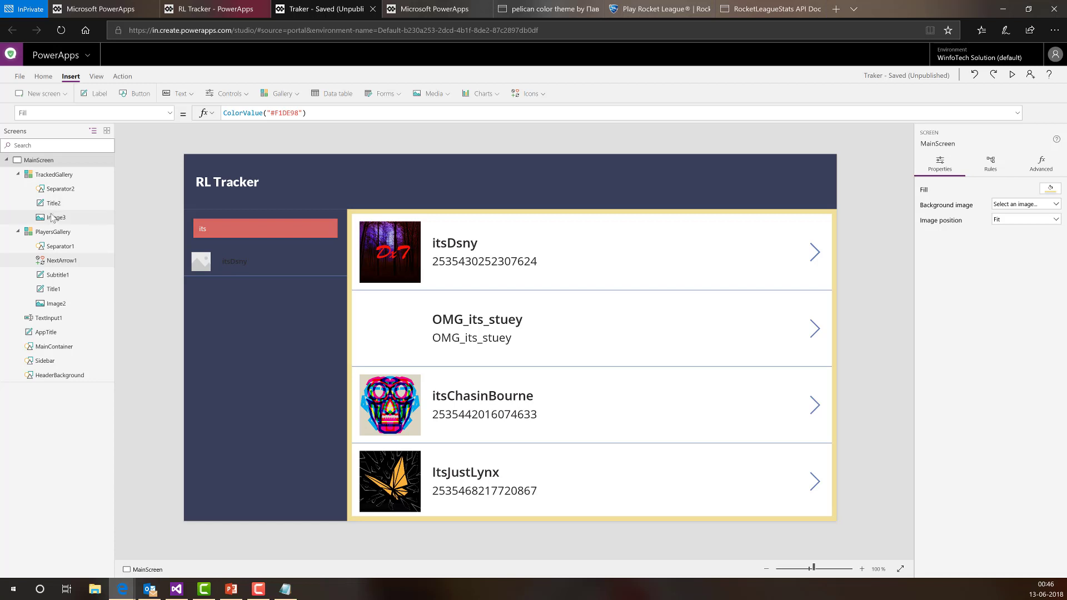
- Change Image3's Image property from SampleImage to ThisItem.avatar
click(56, 219)
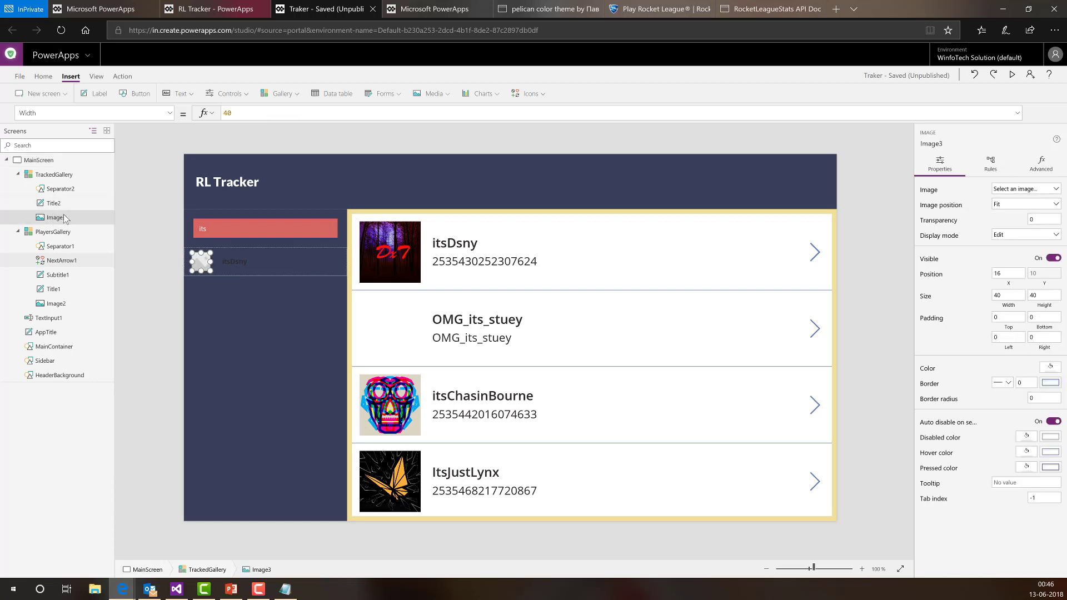
click(169, 117)
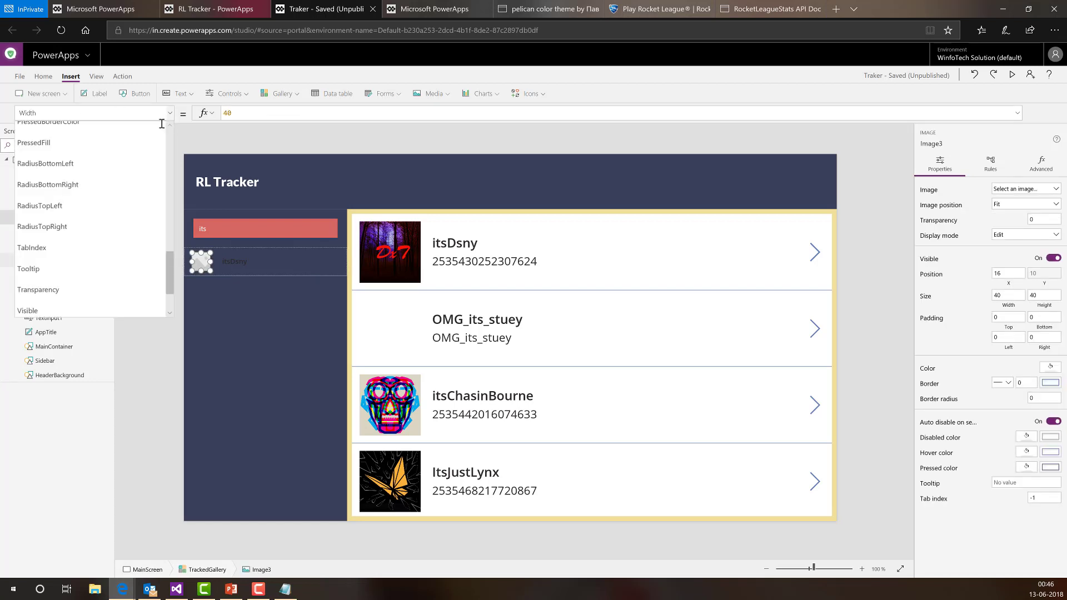
scroll(133, 201, up, 3)
scroll(133, 202, up, 3)
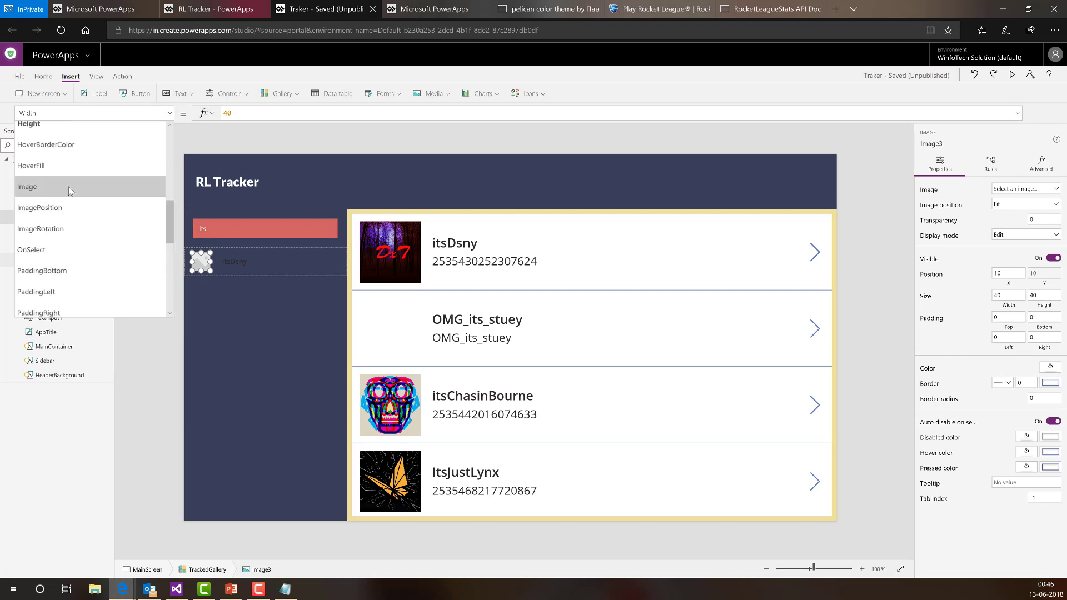
click(68, 187)
double_click(233, 114)
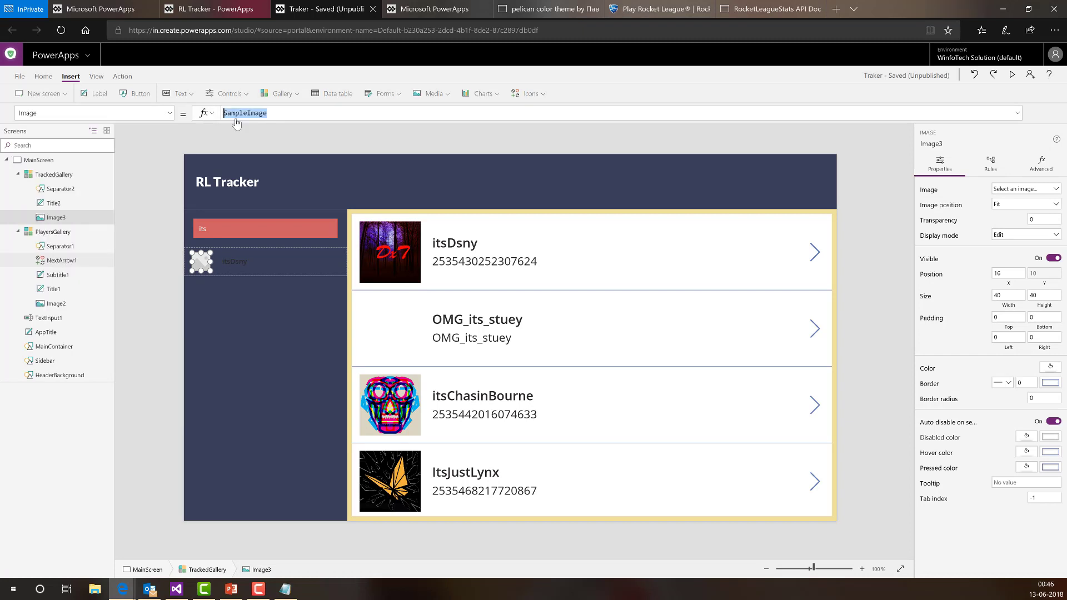
text(This)
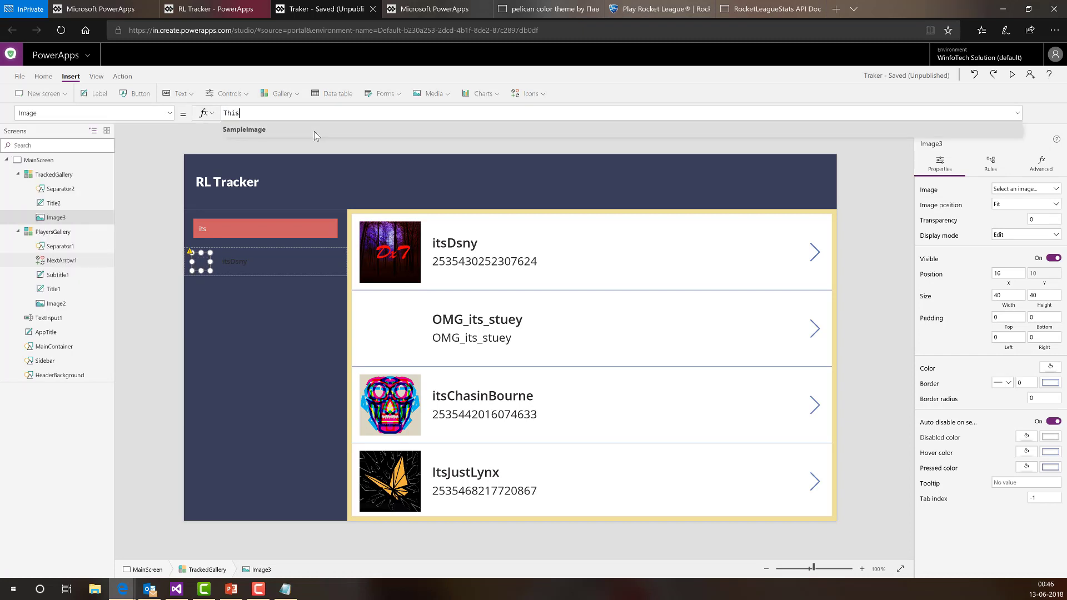
text(Item.ava)
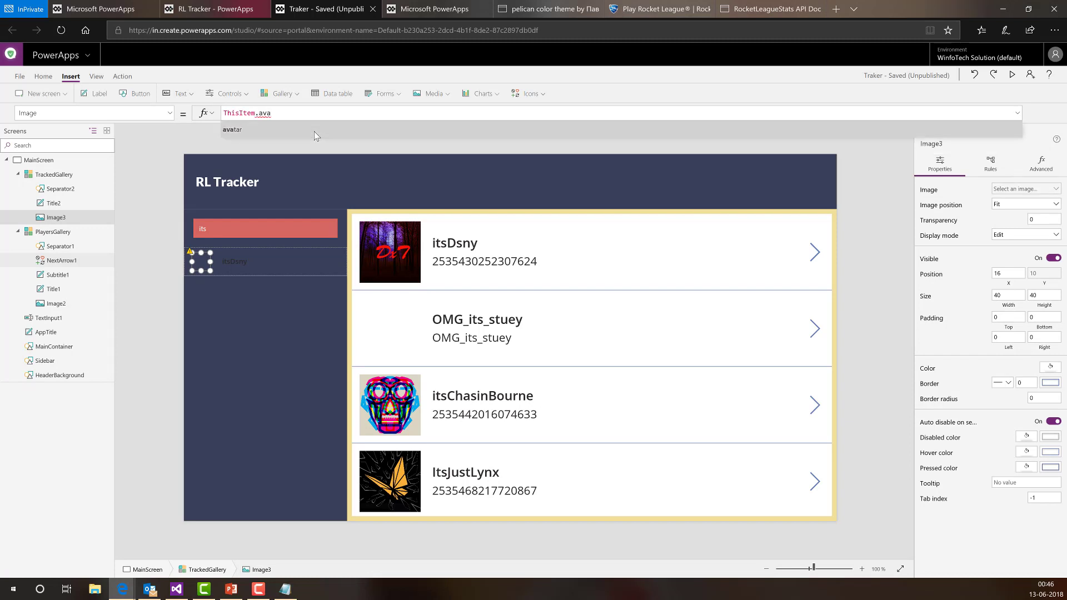
click(314, 131)
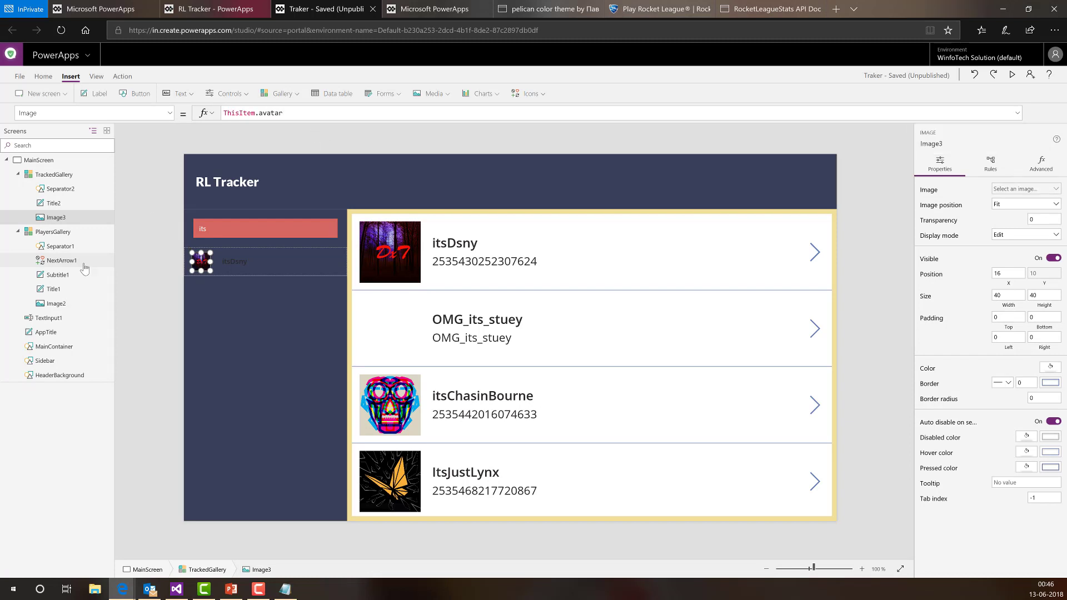
- Select TrackedGallery in the tree view
click(173, 275)
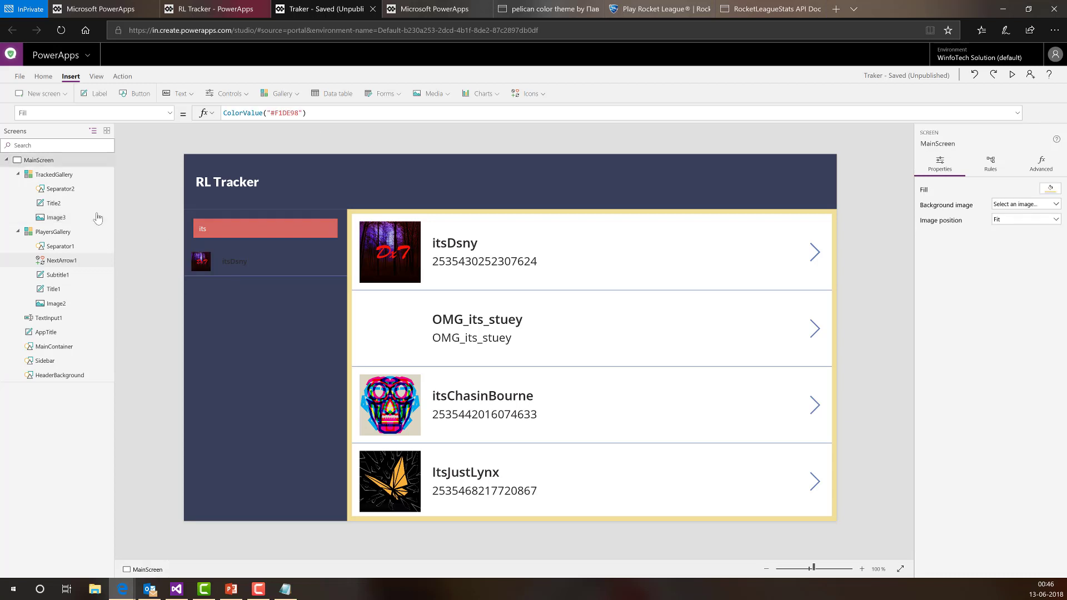
click(62, 187)
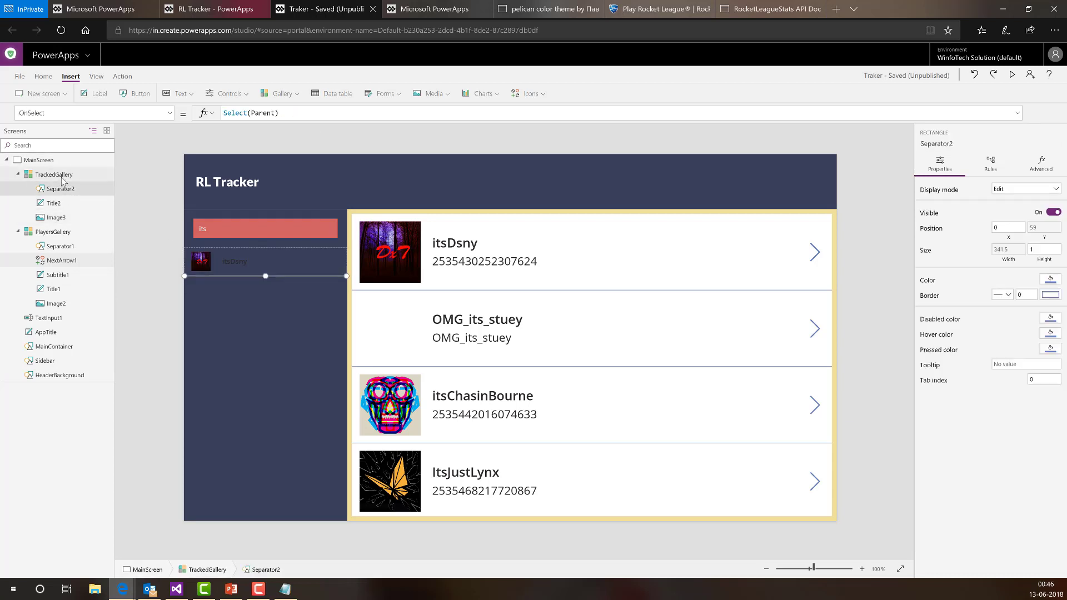
click(62, 177)
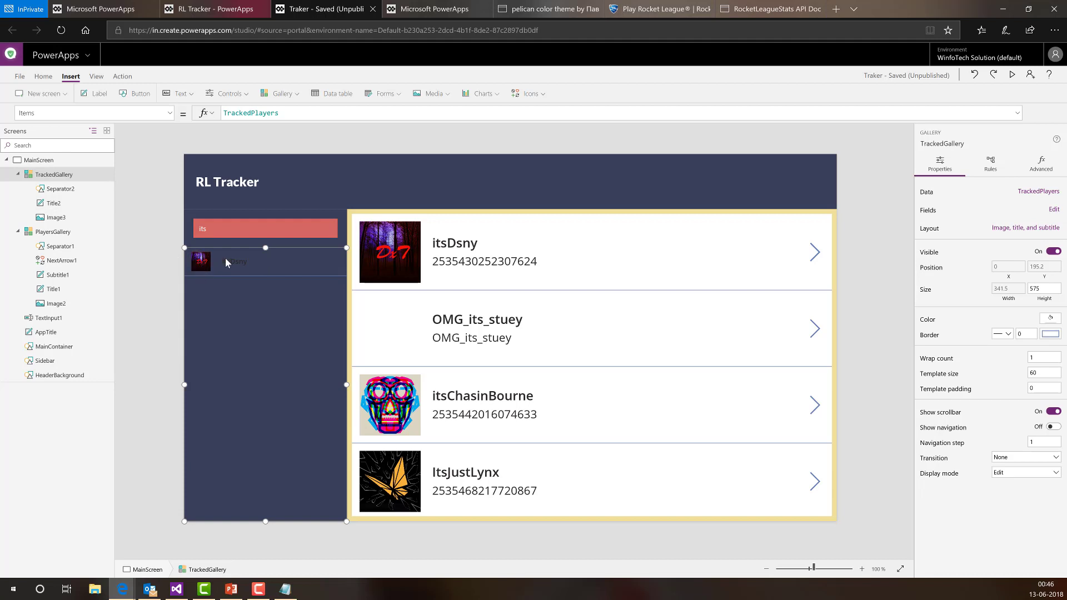
- Insert a Trash icon into the TrackedGallery row, move it right and size it 30 by 30
click(198, 261)
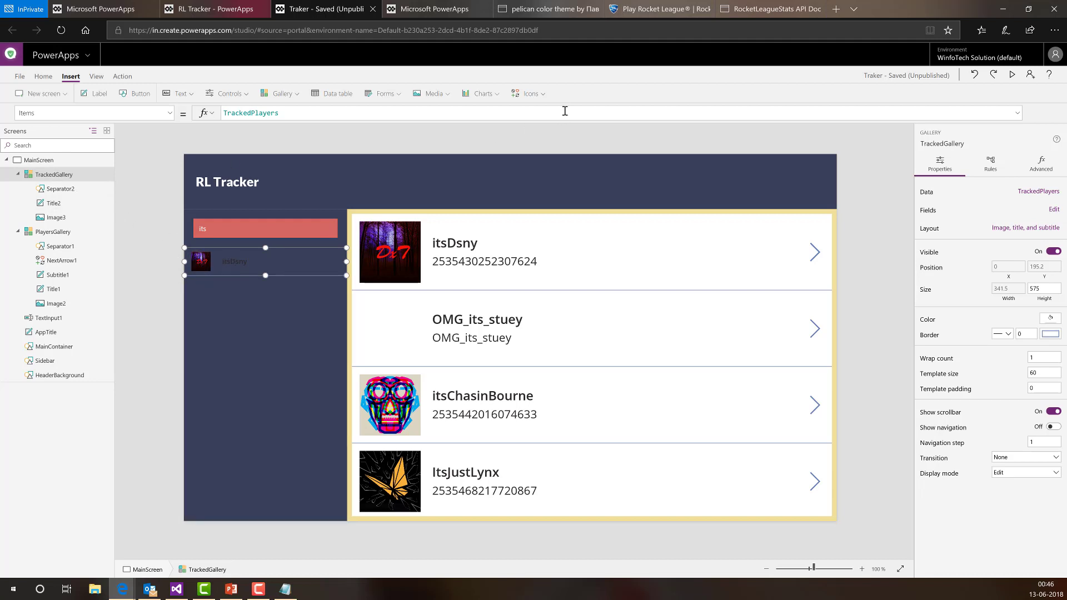
click(543, 95)
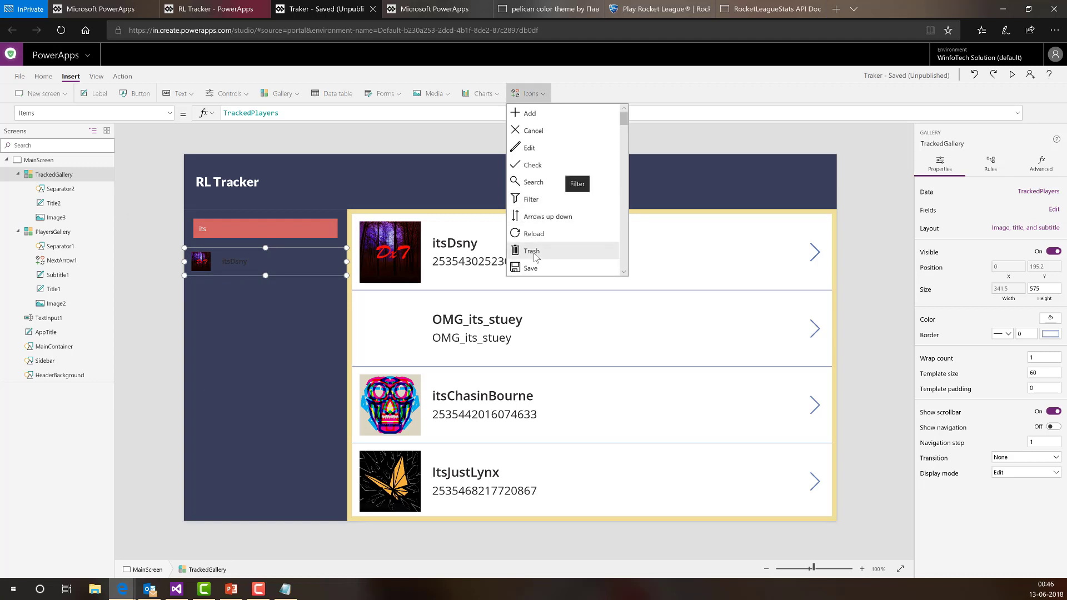
click(531, 251)
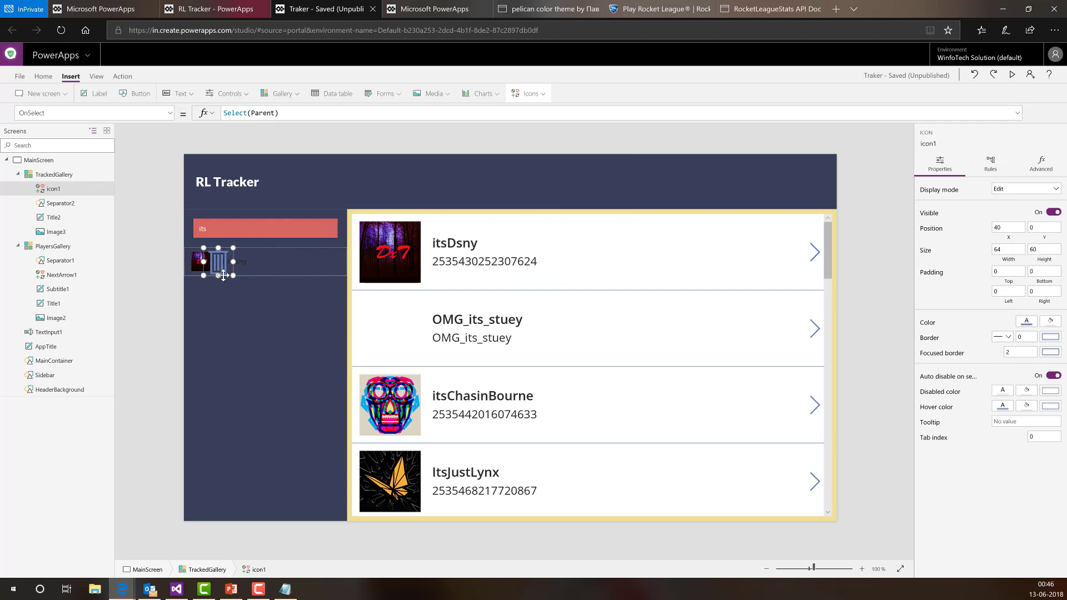
drag(237, 274, 340, 278)
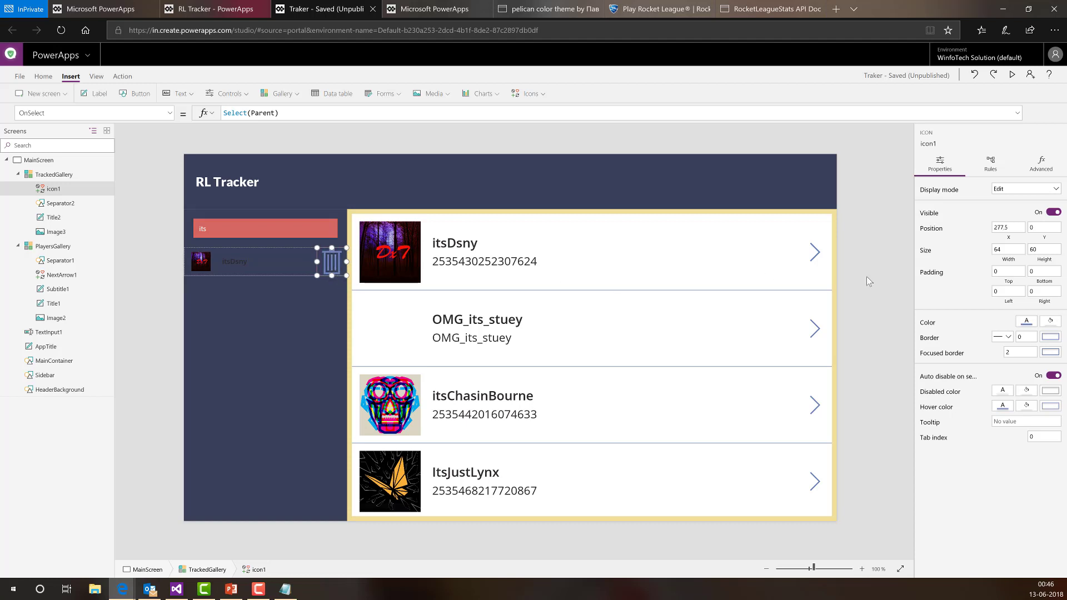
click(1005, 249)
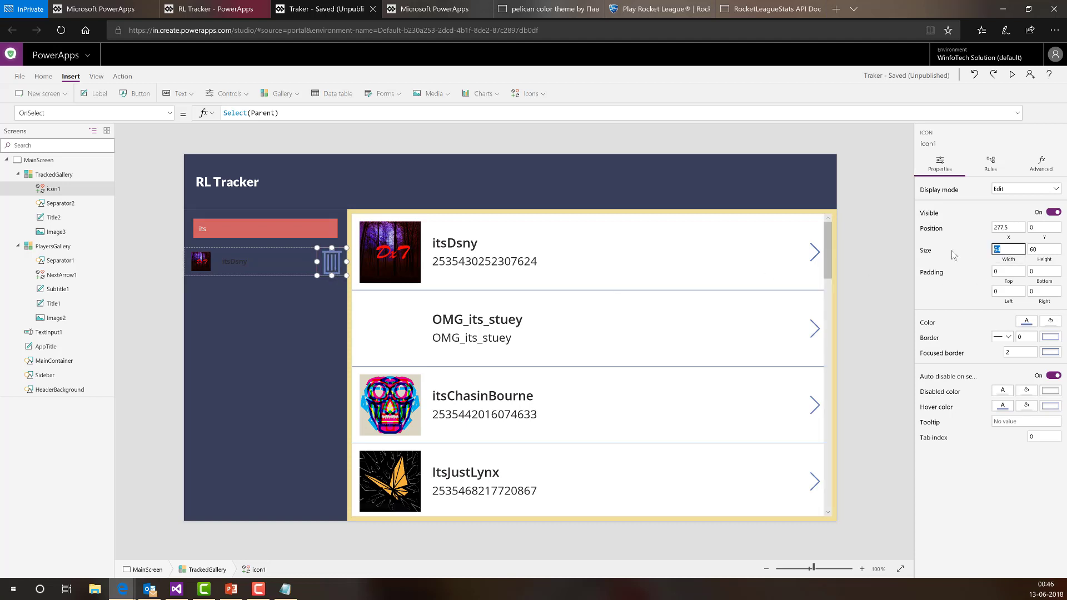
text(30)
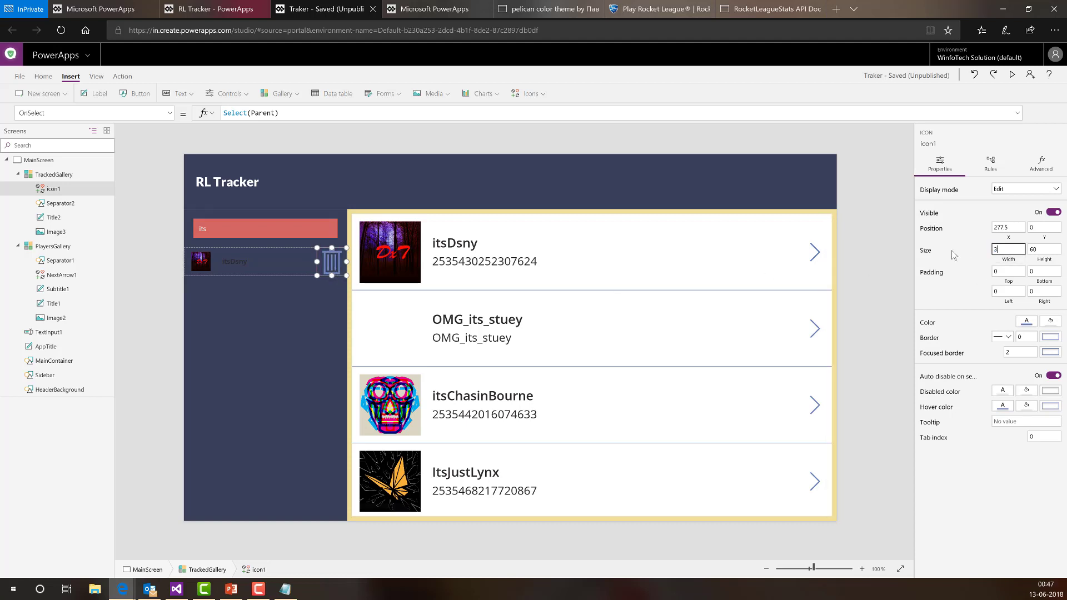
key(Tab)
text(30)
key(Tab)
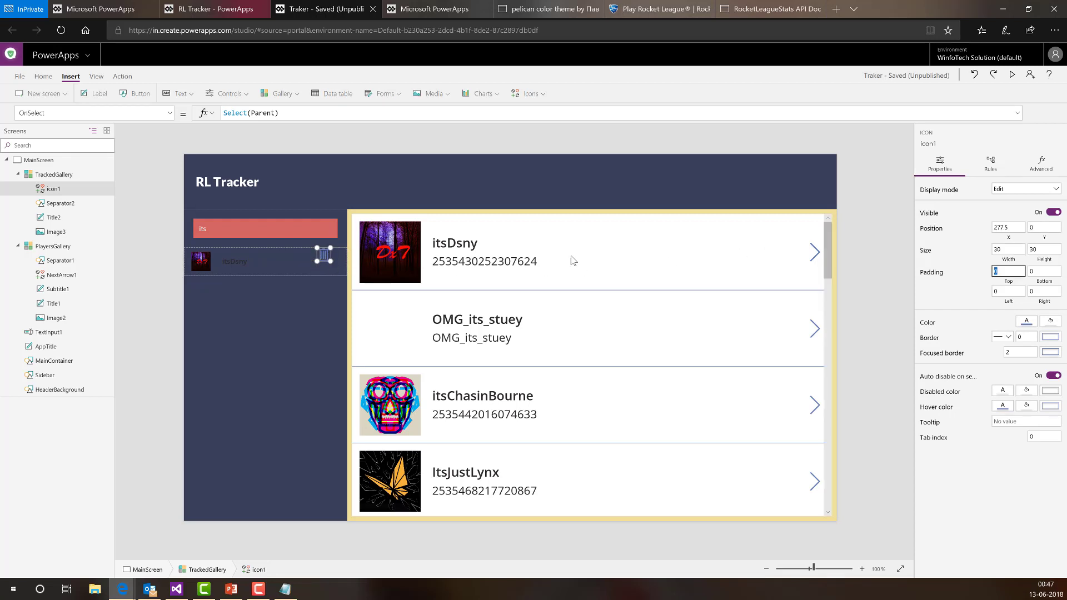
click(1045, 238)
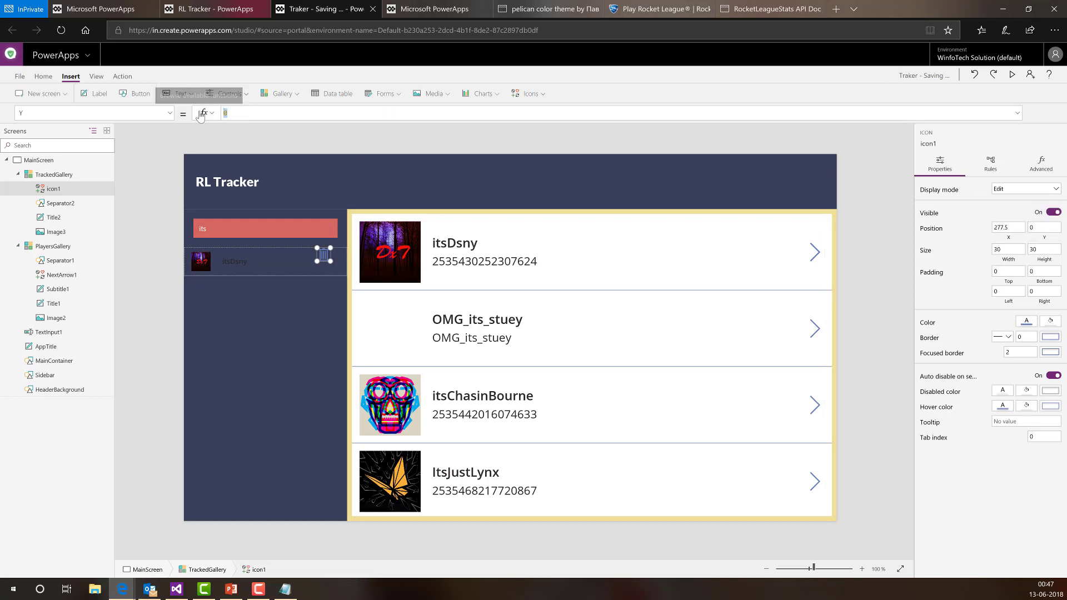
- Set icon1's Y to TrackedGallery.TemplateHeight/2 - icon1.Height/2 to centre it vertically
key(BackSpace)
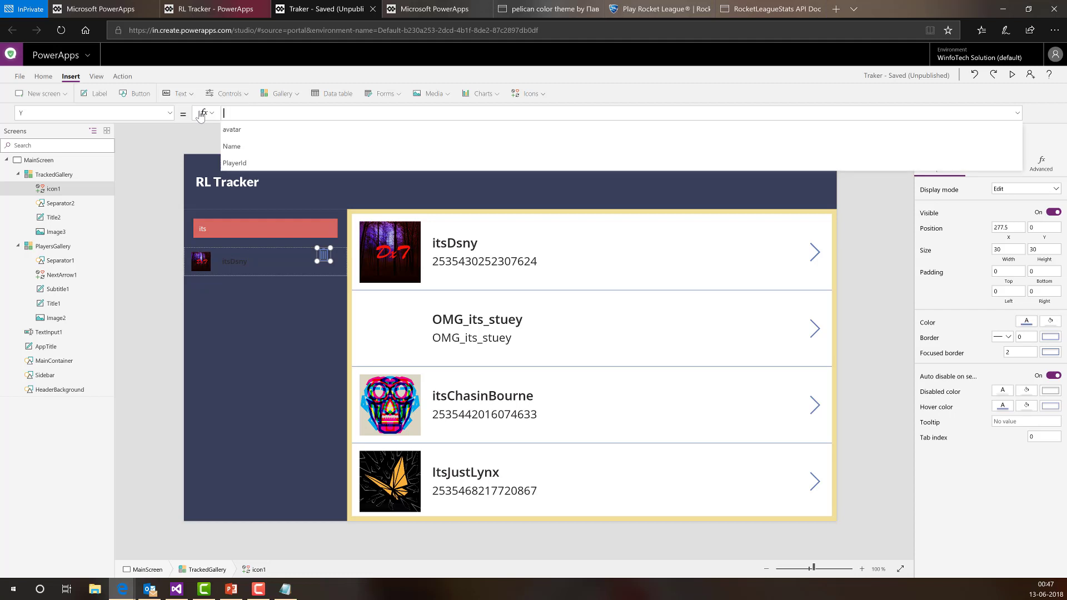
text(tracke)
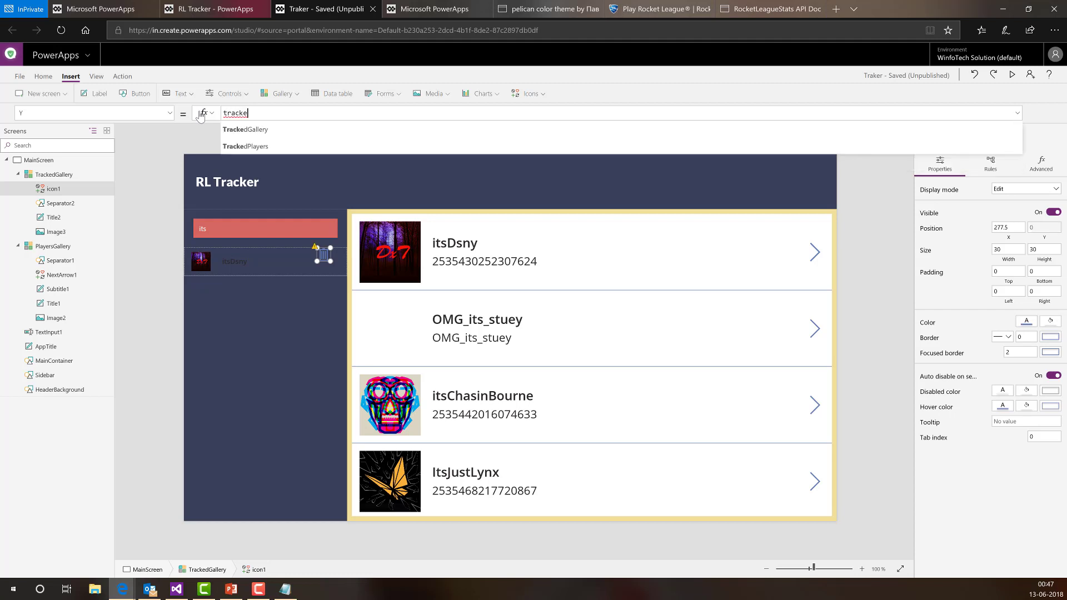
text(dGallery.)
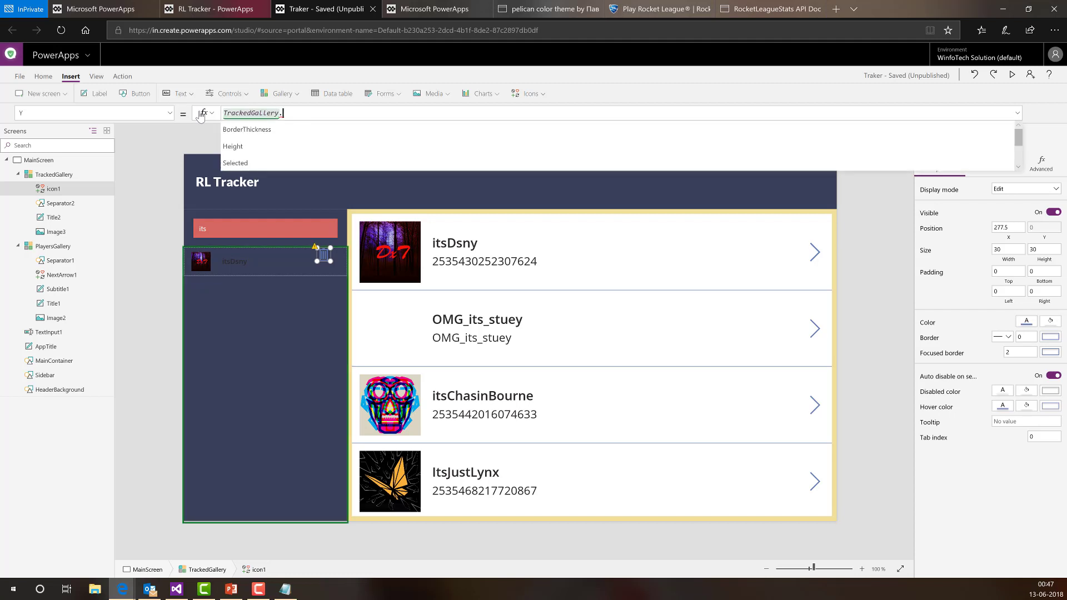
text(TemplateHeight/2)
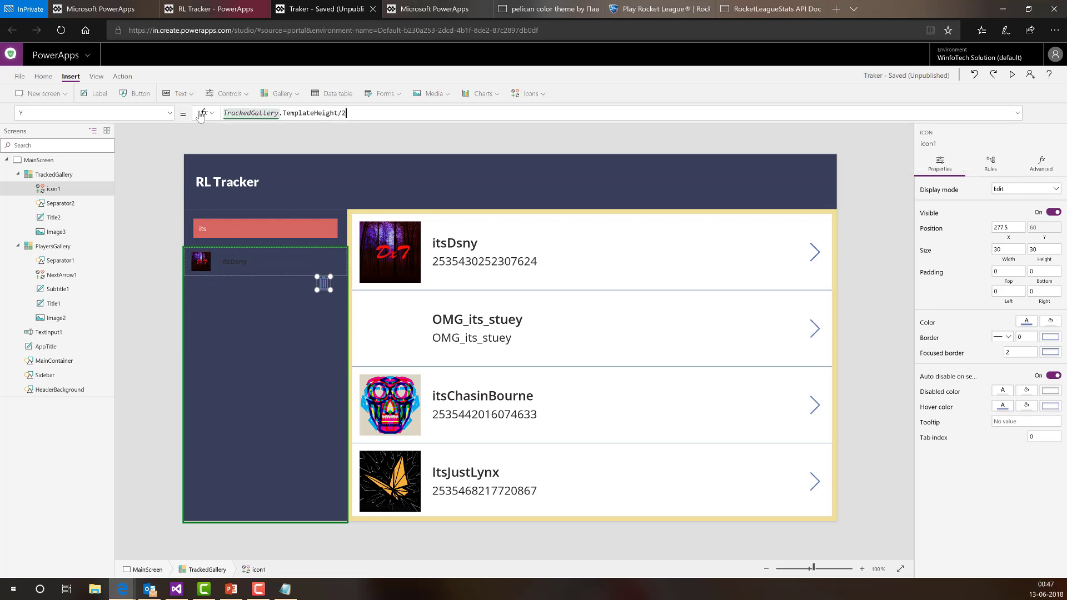
text( - )
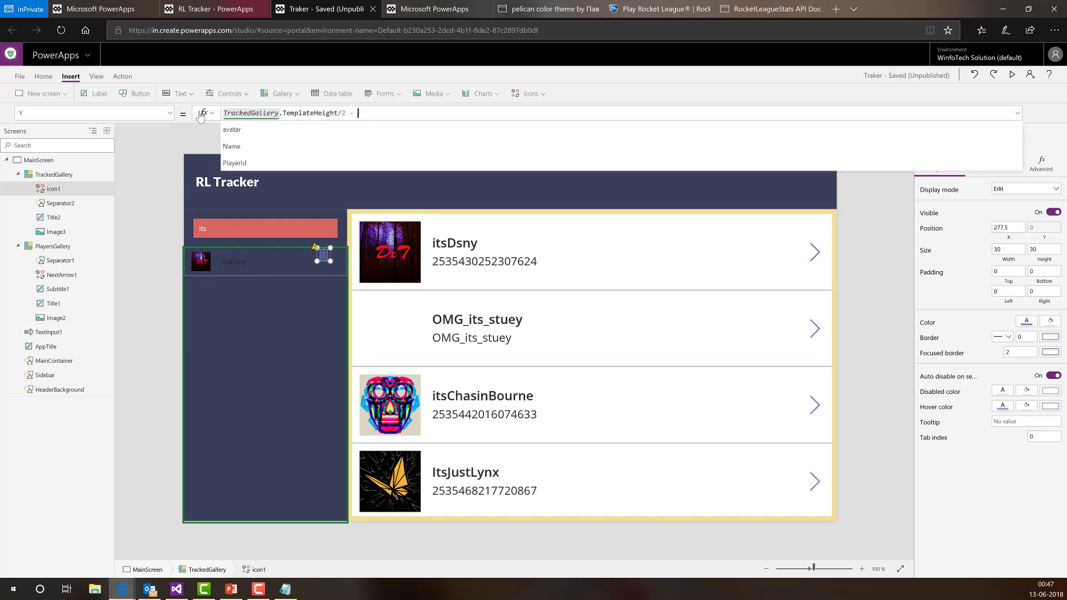
text(icon1.hei)
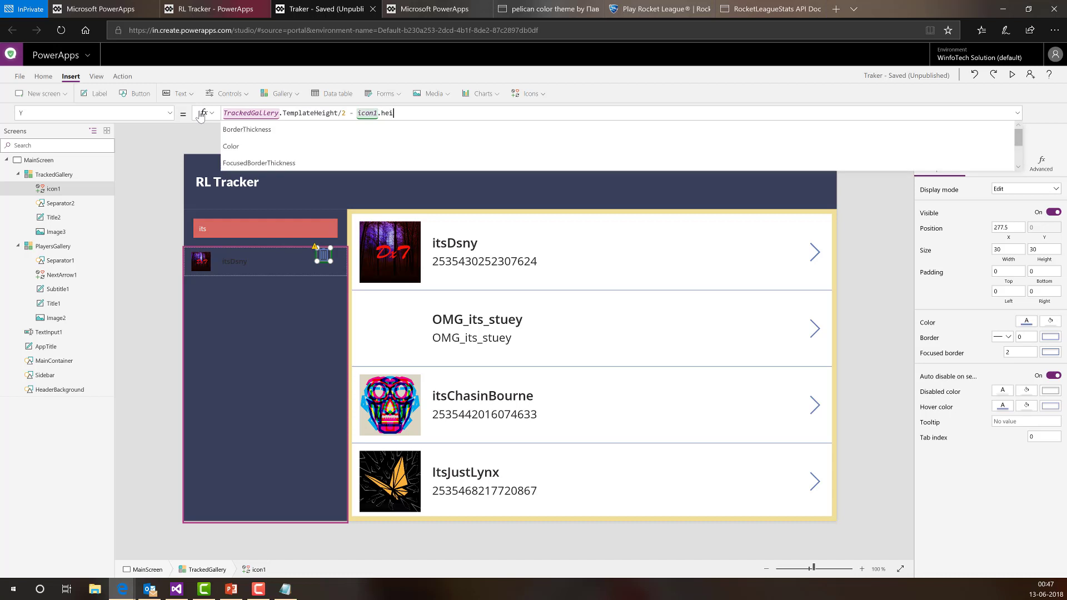
text(ght/2)
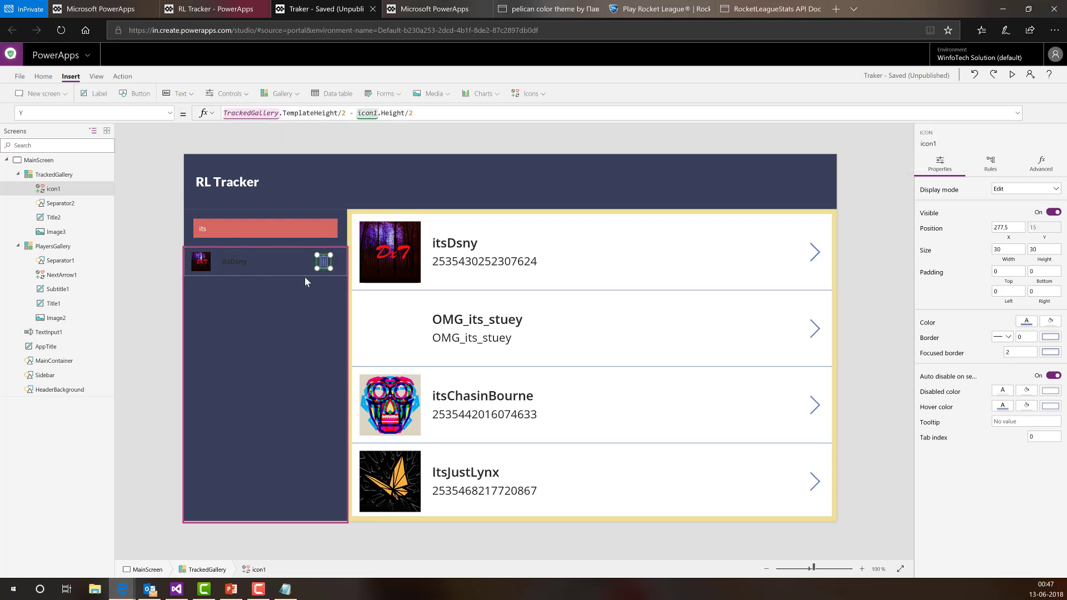
click(1026, 327)
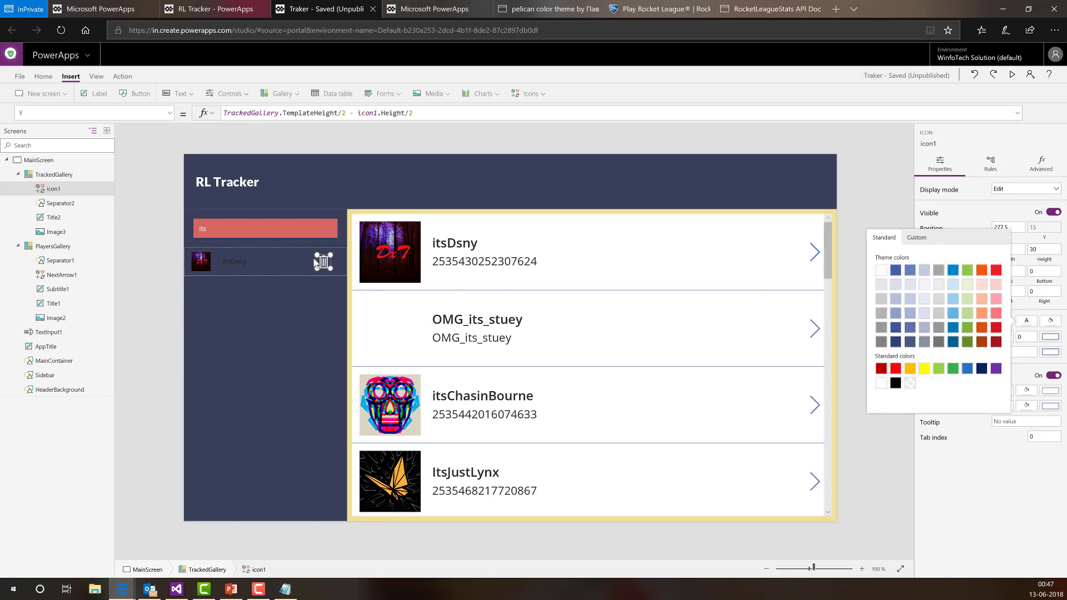
click(170, 114)
- Replace the trash icon's OnSelect Select(Parent) with Remove(TrackedPlayers, ThisItem, All)
click(170, 114)
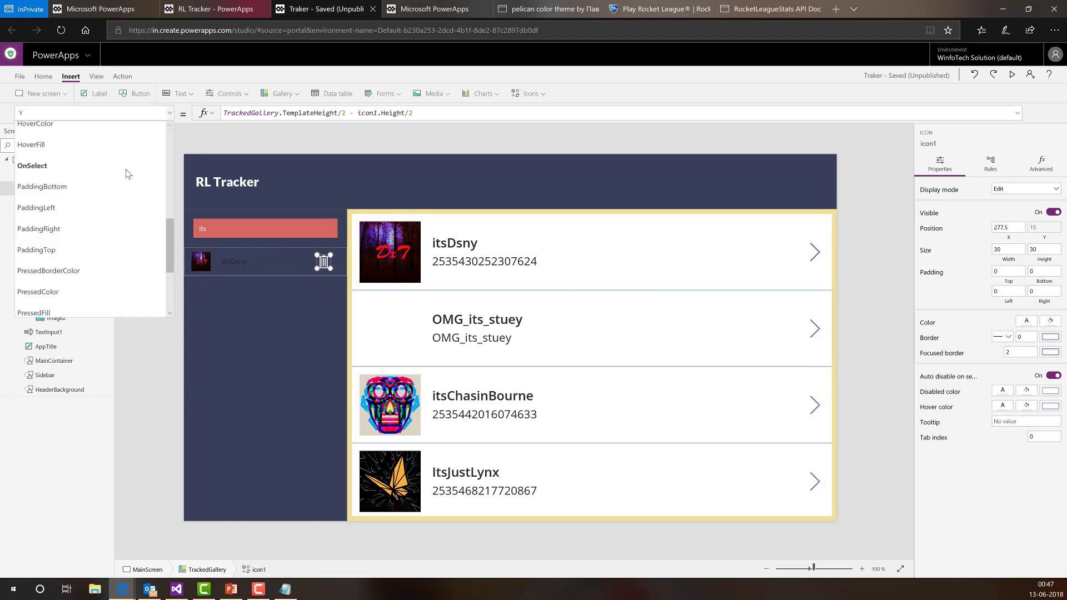
click(76, 161)
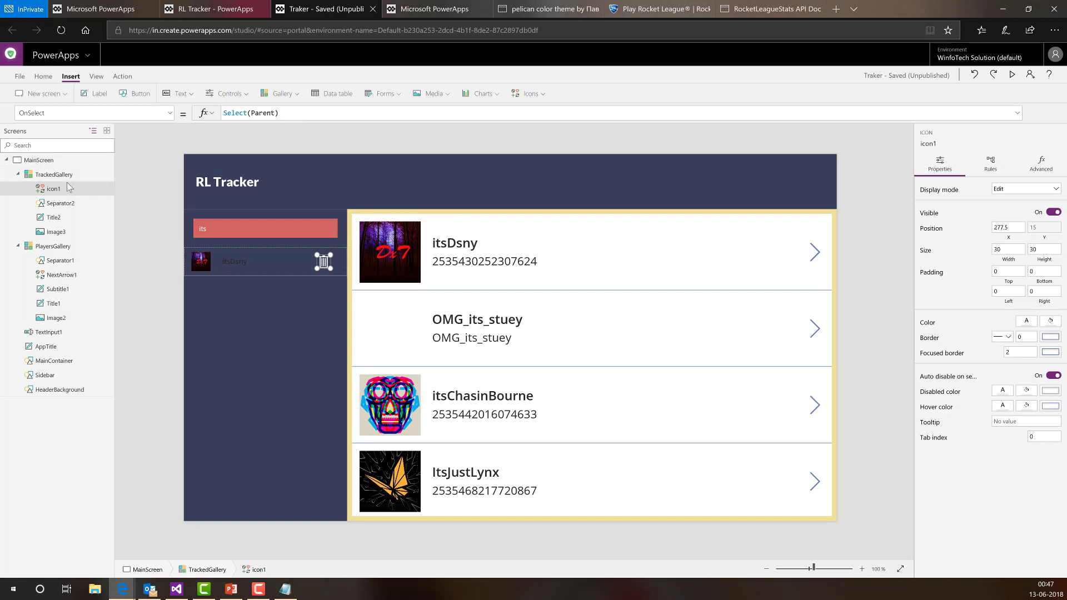
drag(282, 114, 200, 121)
text(Remov)
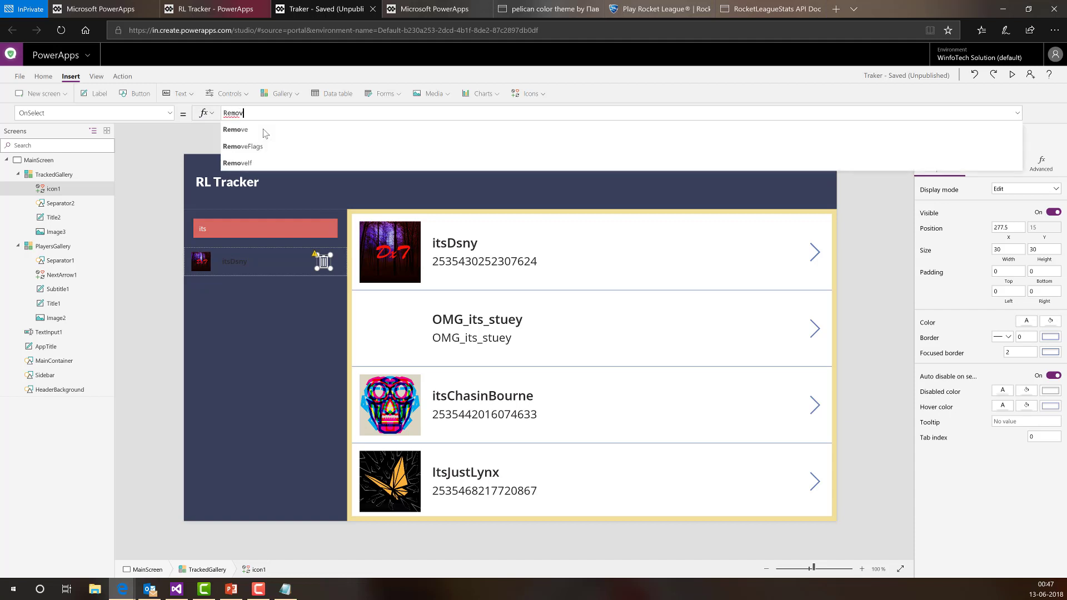
text(e()
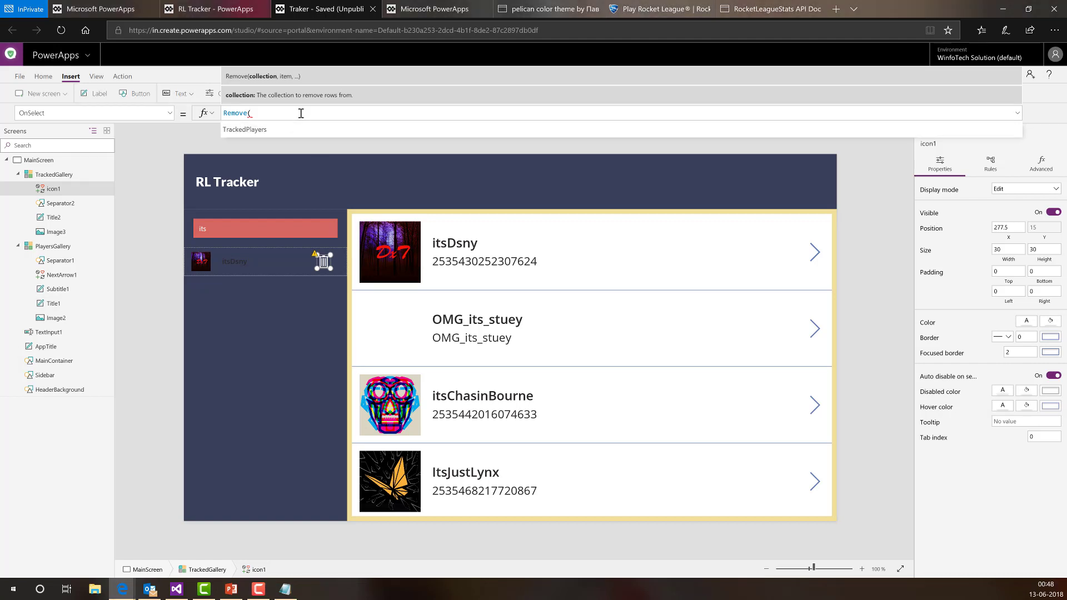
text(Trac)
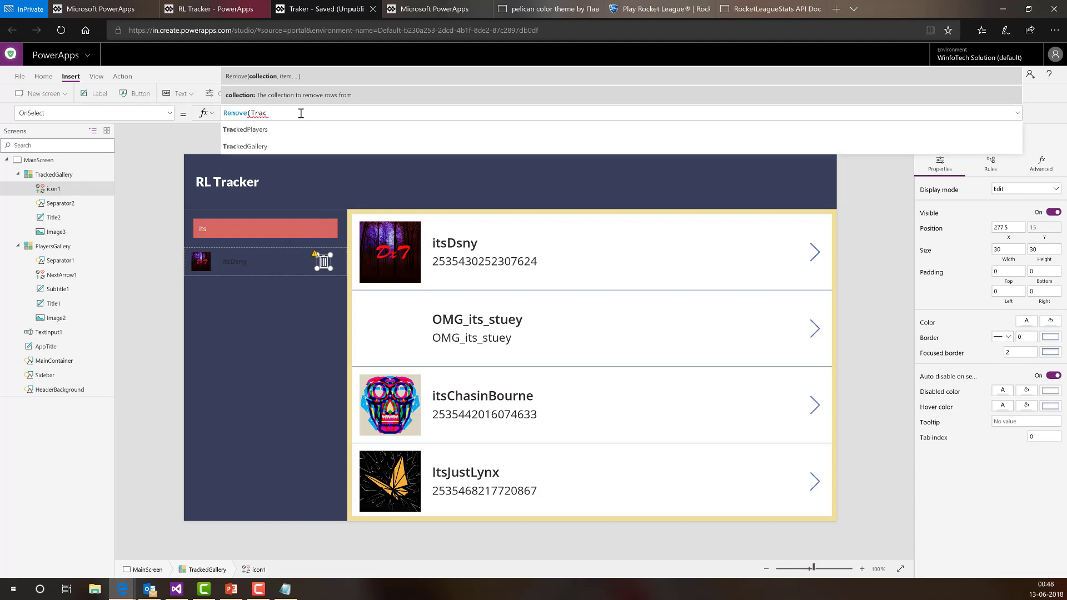
key(Tab)
text(,)
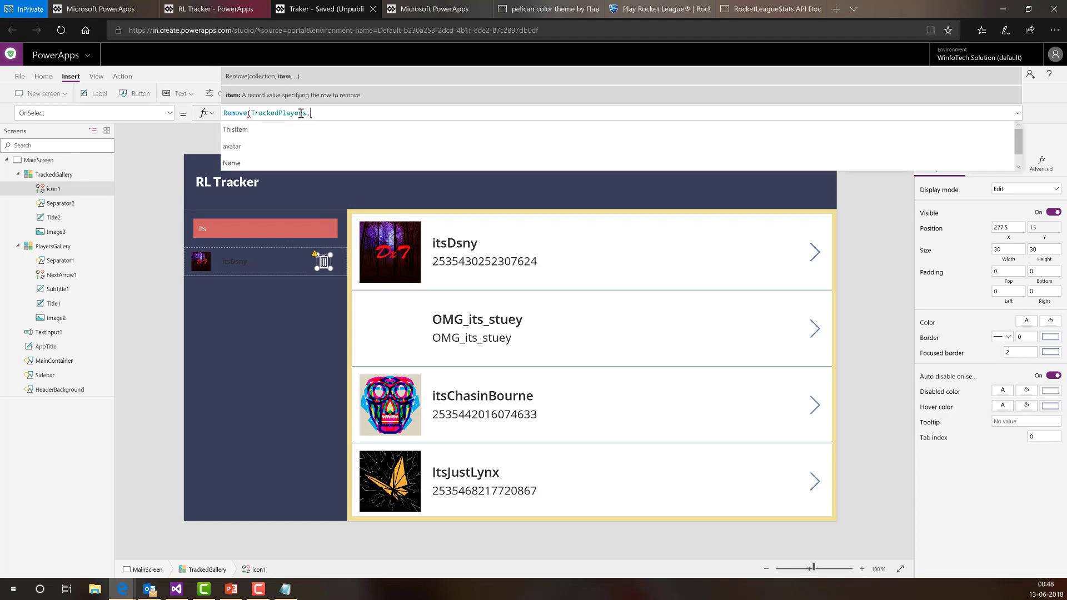
text( This)
key(Tab)
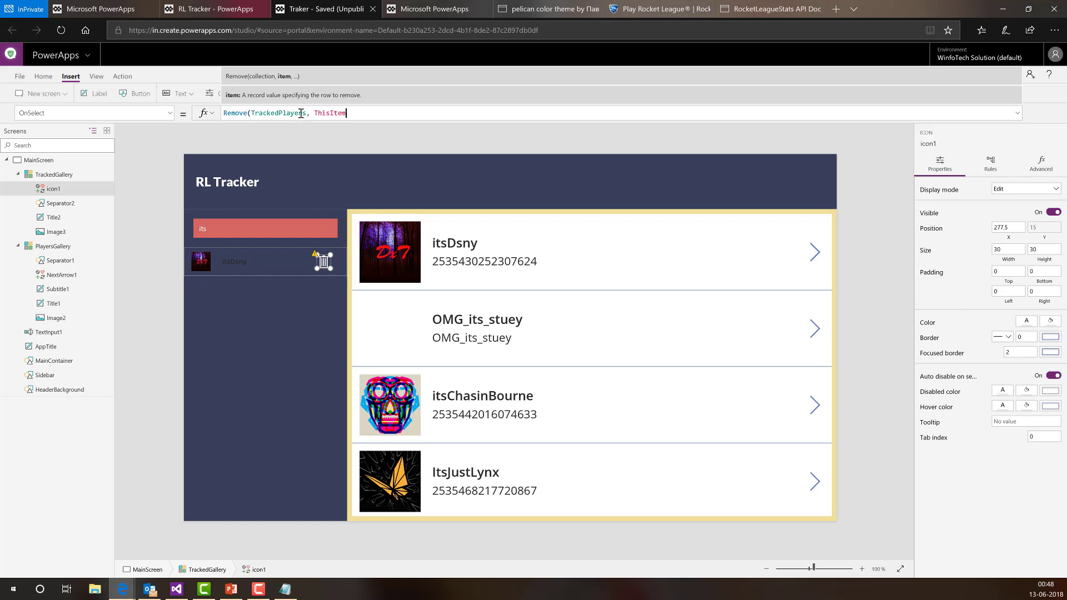
text(,)
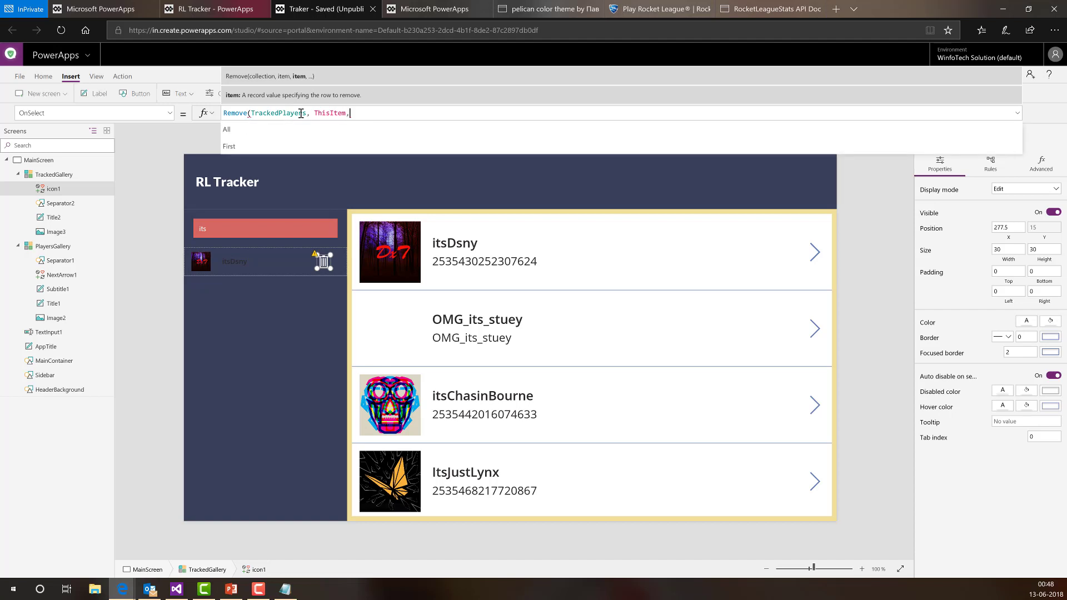
key(Down)
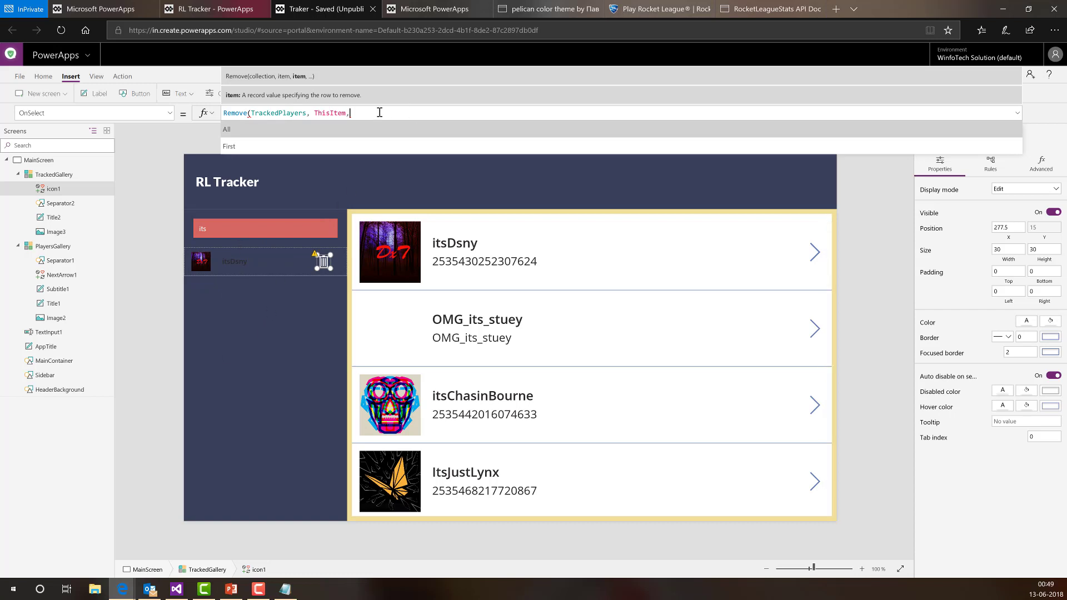
key(Tab)
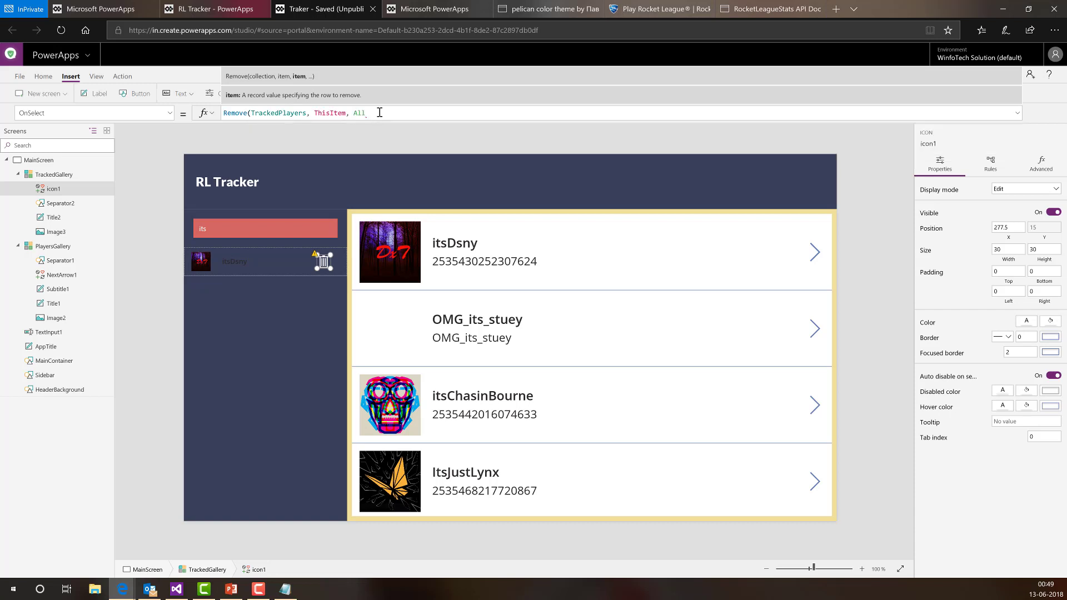
text())
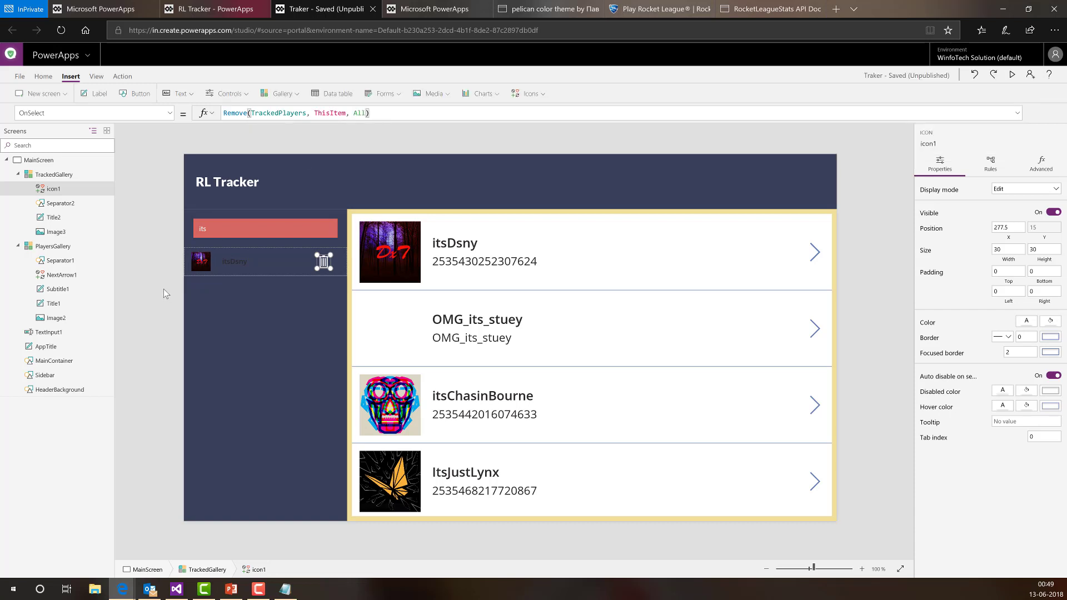
click(179, 300)
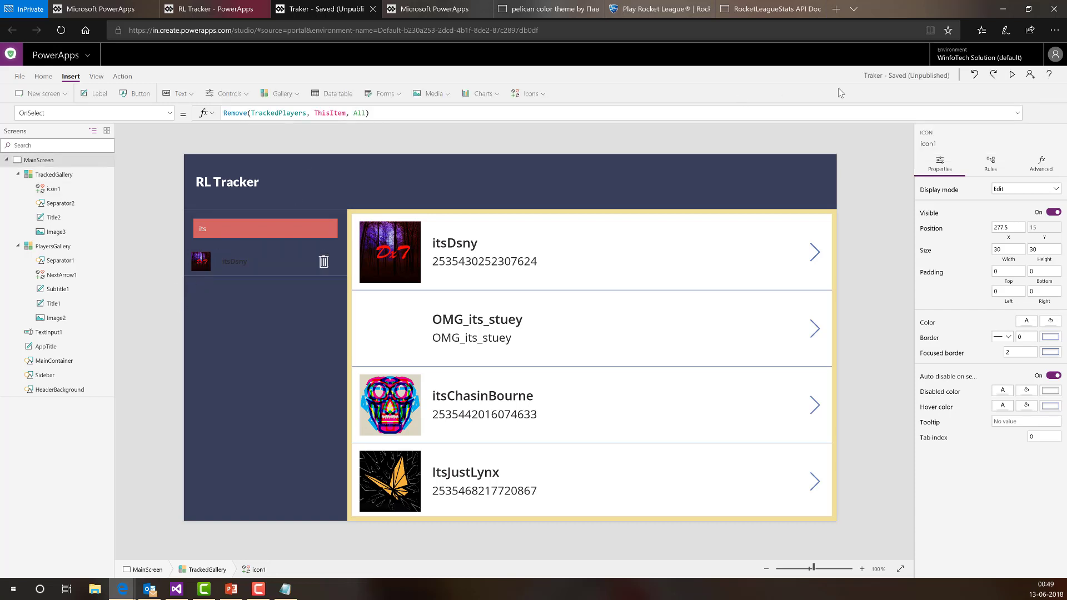
click(1014, 76)
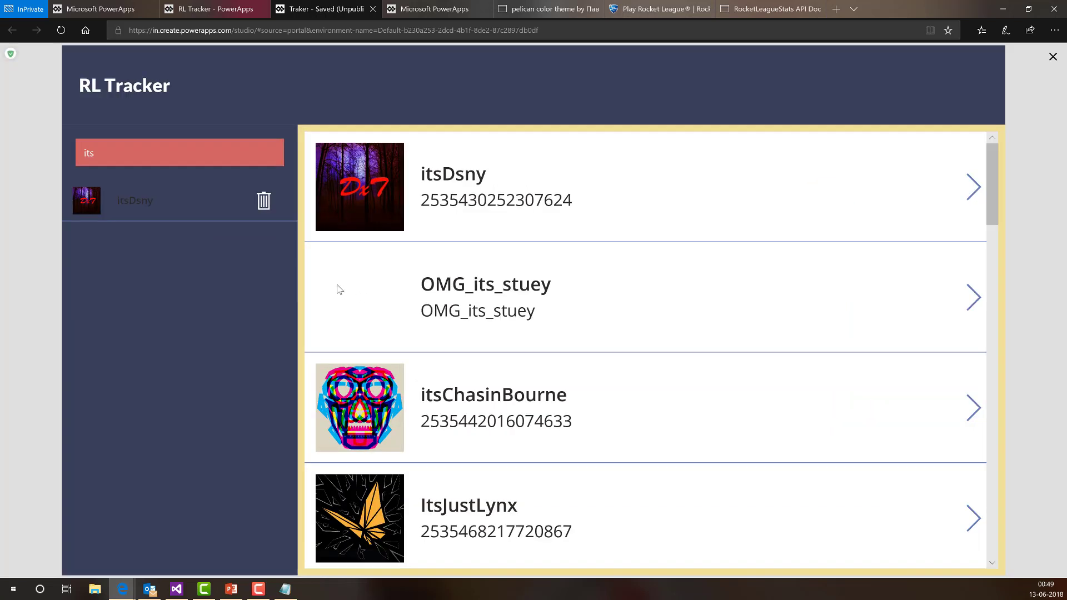
click(264, 207)
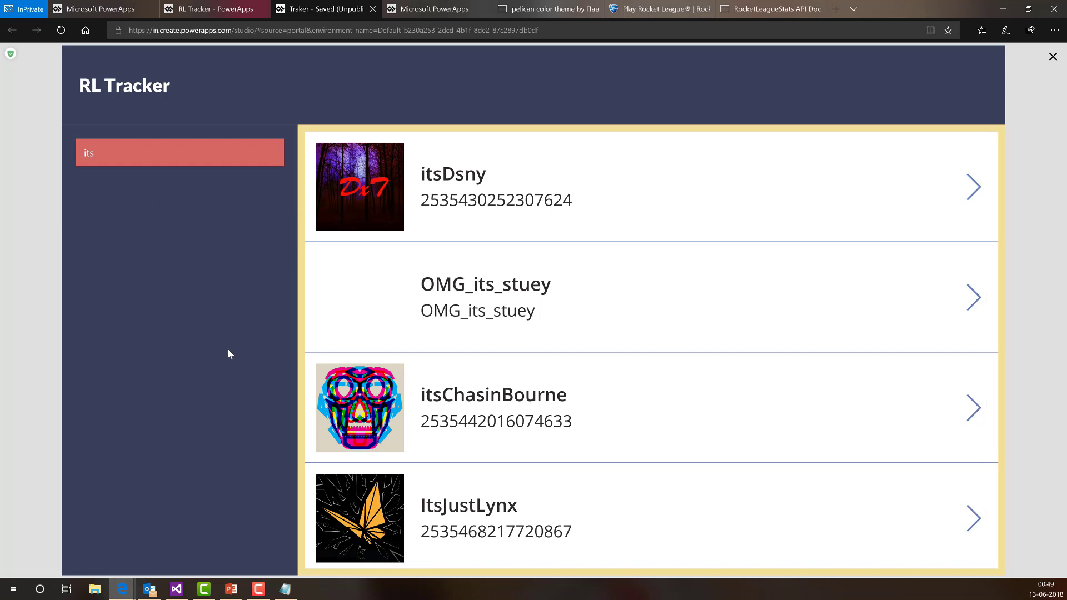
click(164, 159)
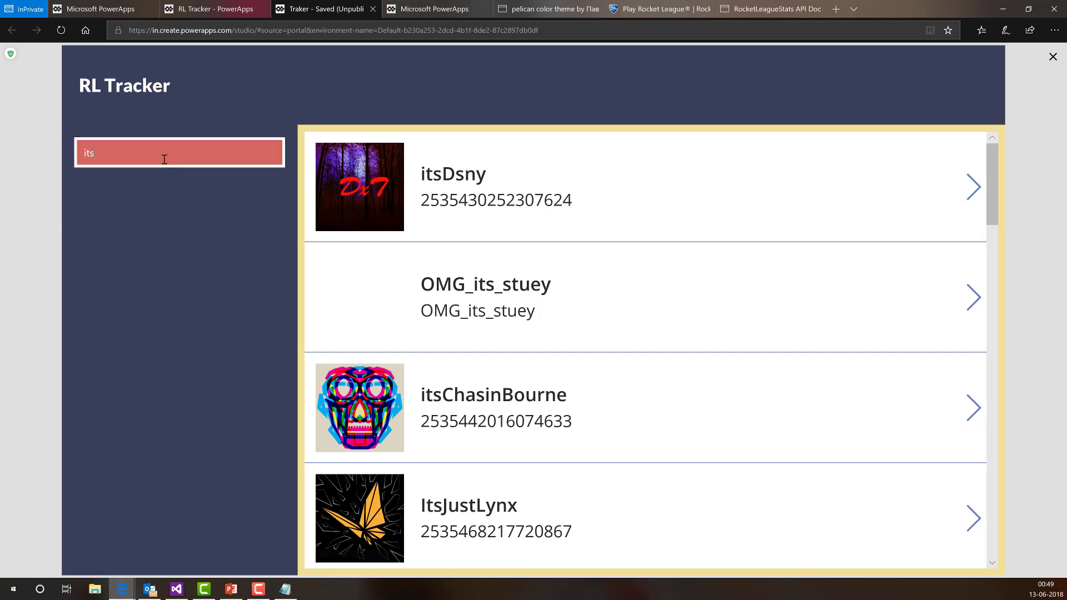
text(cand)
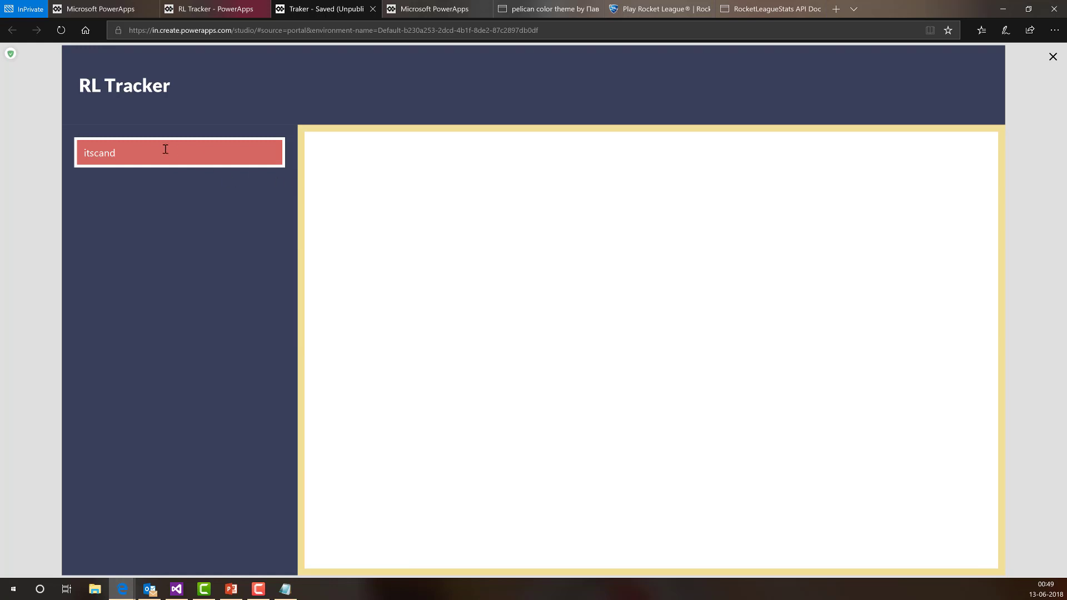
text(y)
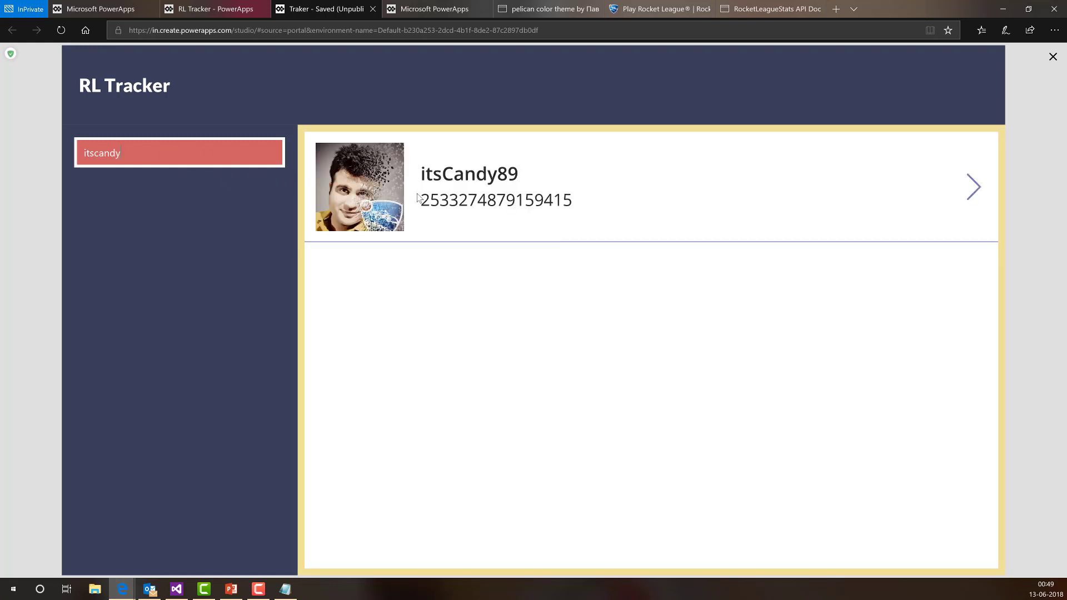
click(970, 187)
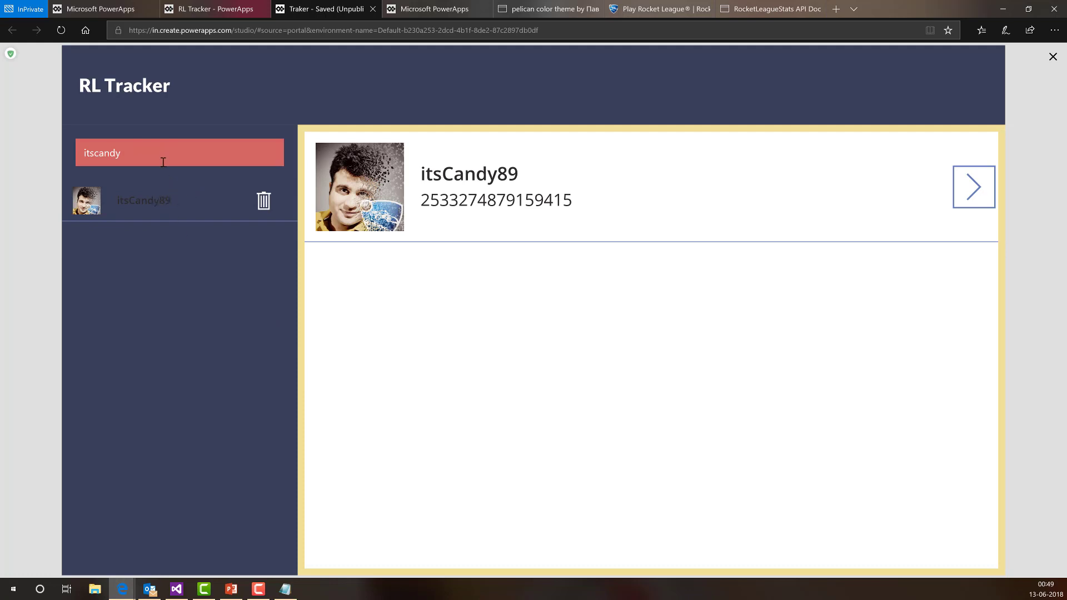
drag(162, 155, 58, 160)
text(ma)
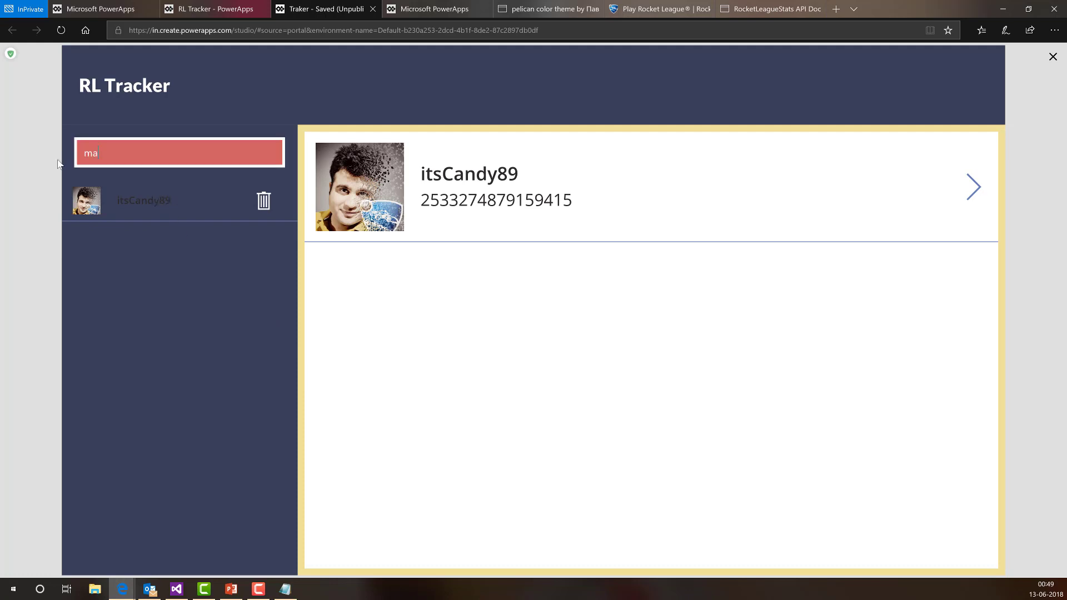
text(ahir)
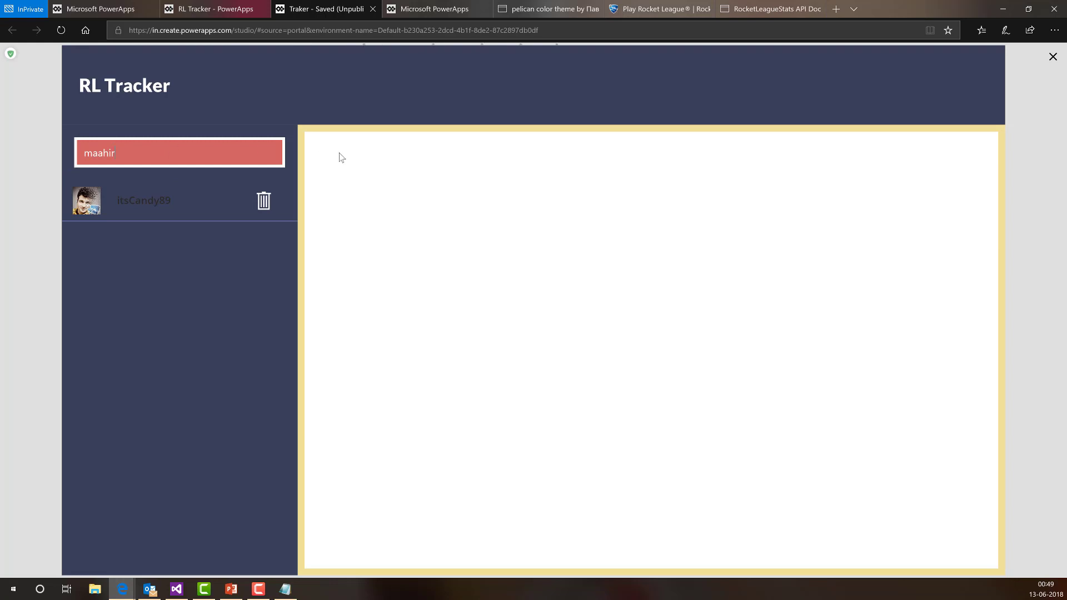
text(t)
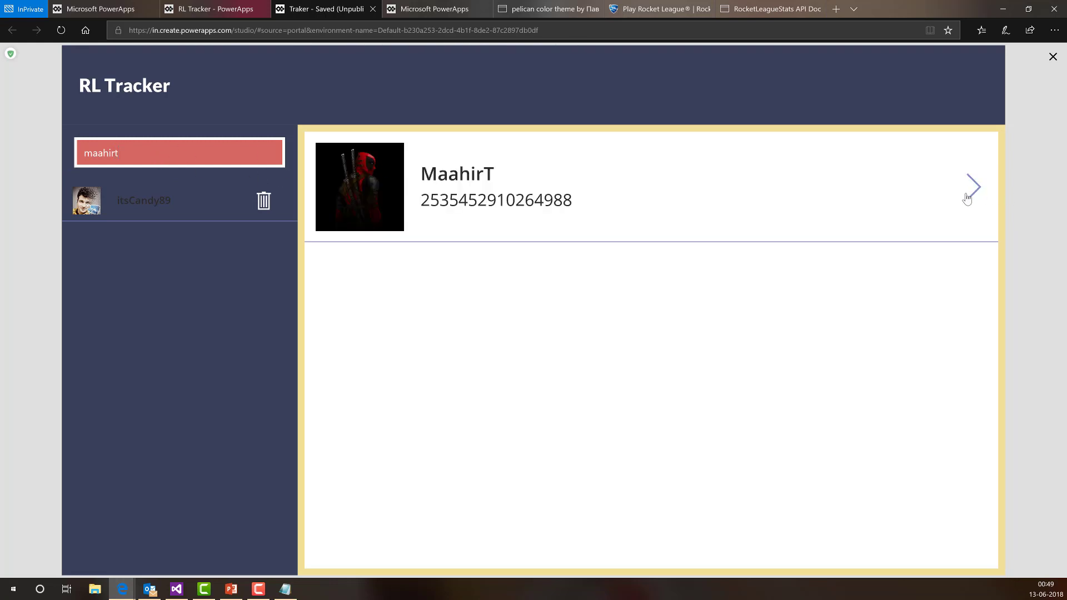
click(967, 196)
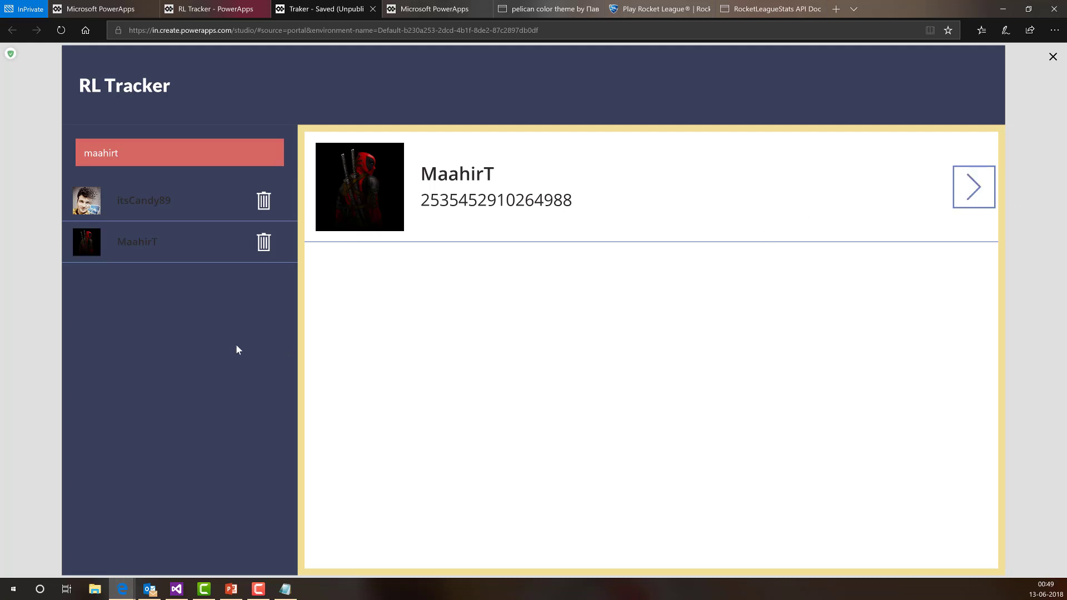
double_click(127, 153)
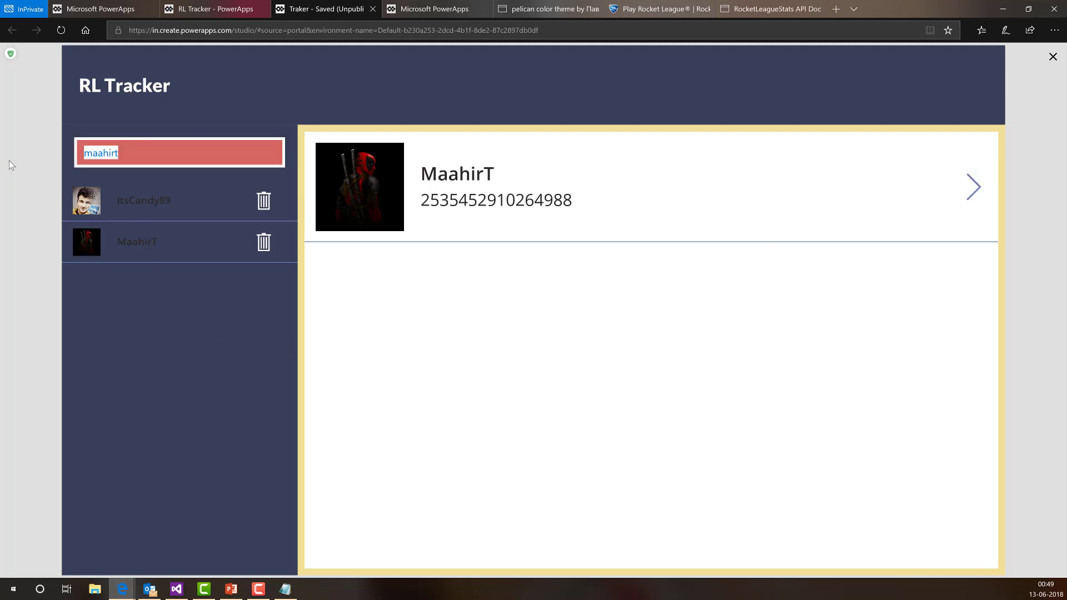
text(cyberx)
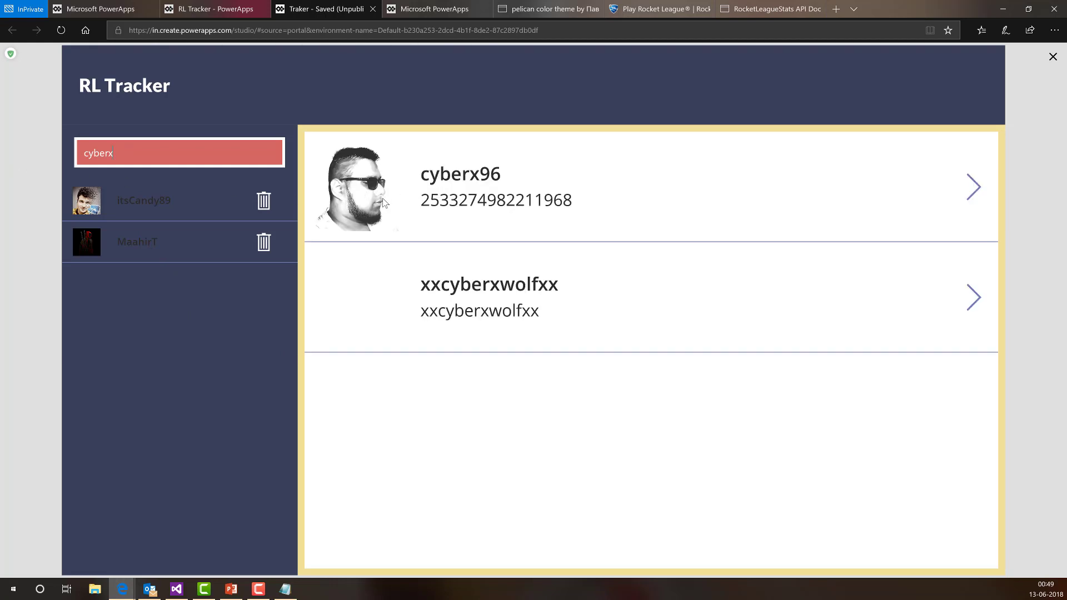
click(964, 197)
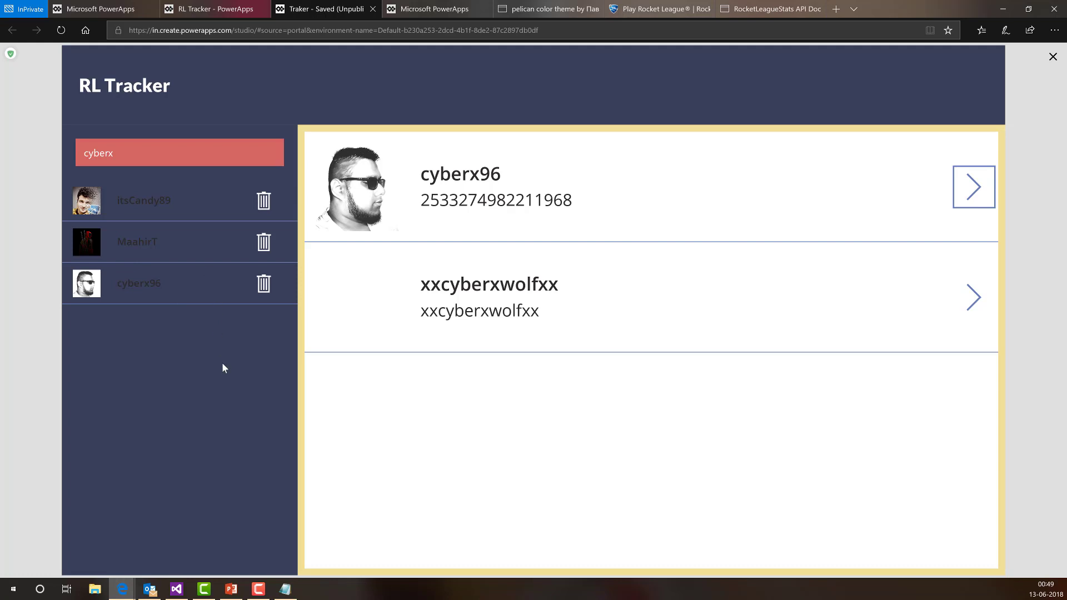
click(263, 242)
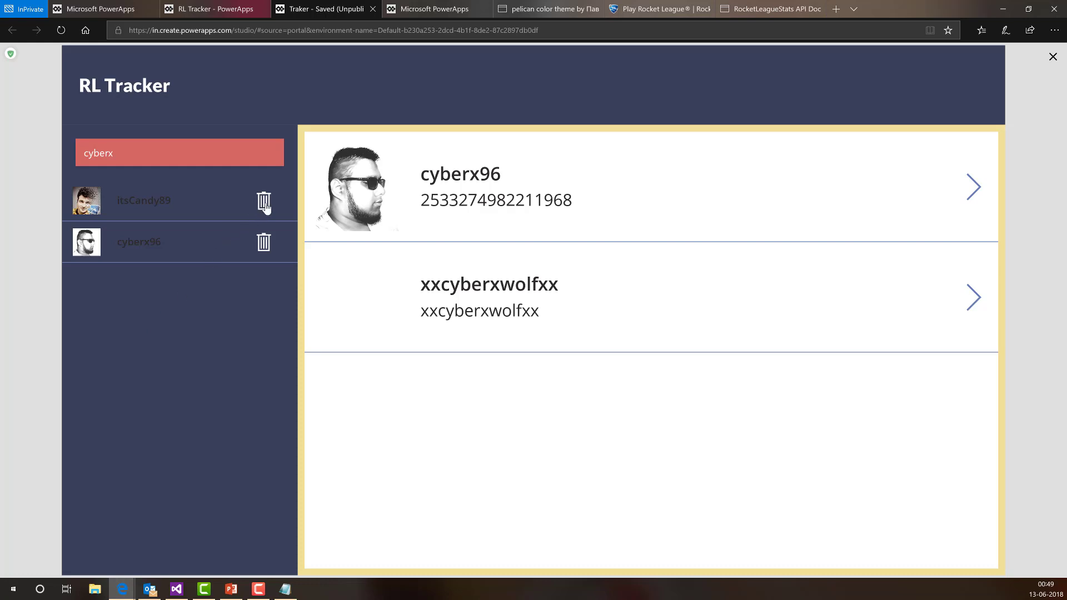
click(264, 202)
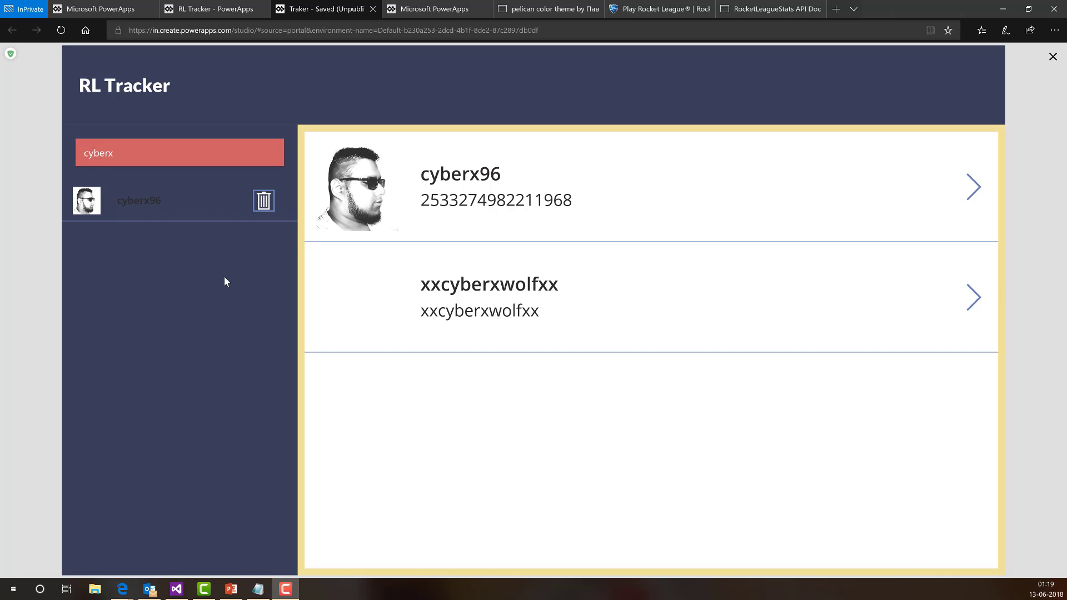
- Go back to the Traker preview tab and close preview mode to return to Studio
click(220, 9)
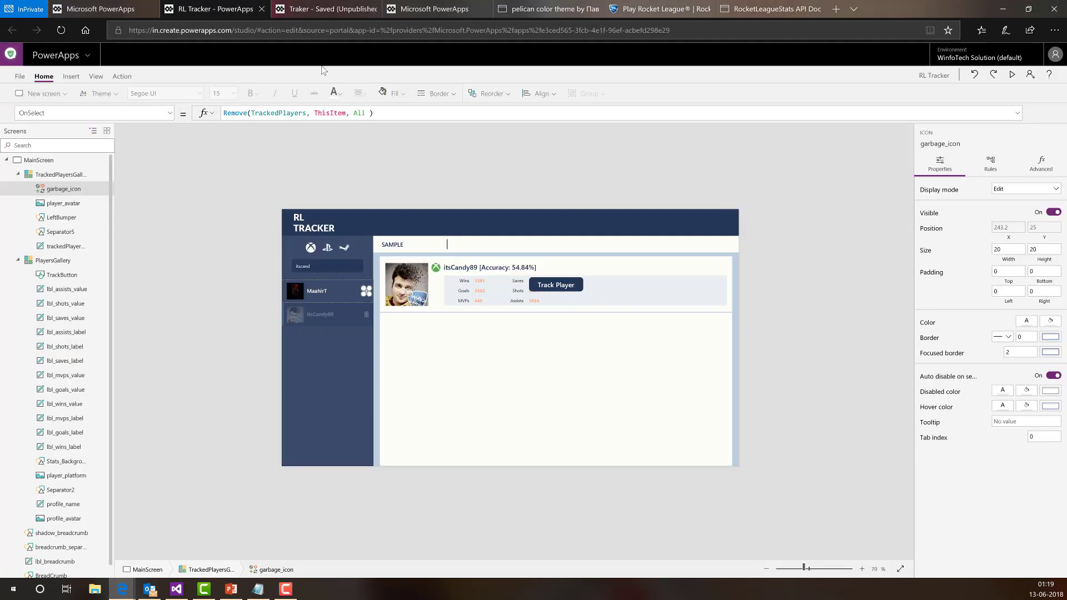
click(313, 7)
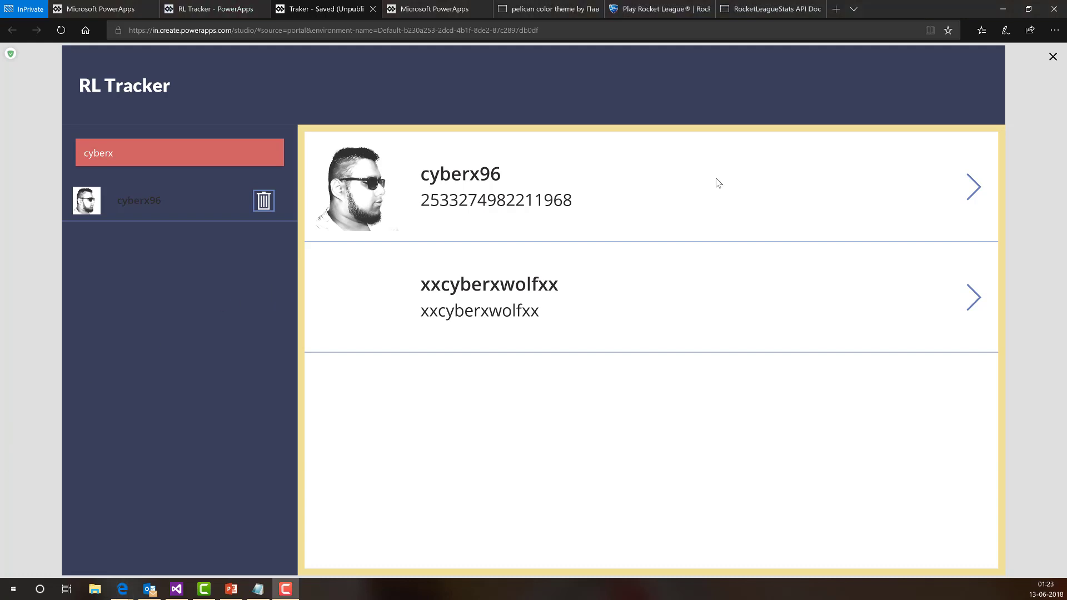
click(1052, 59)
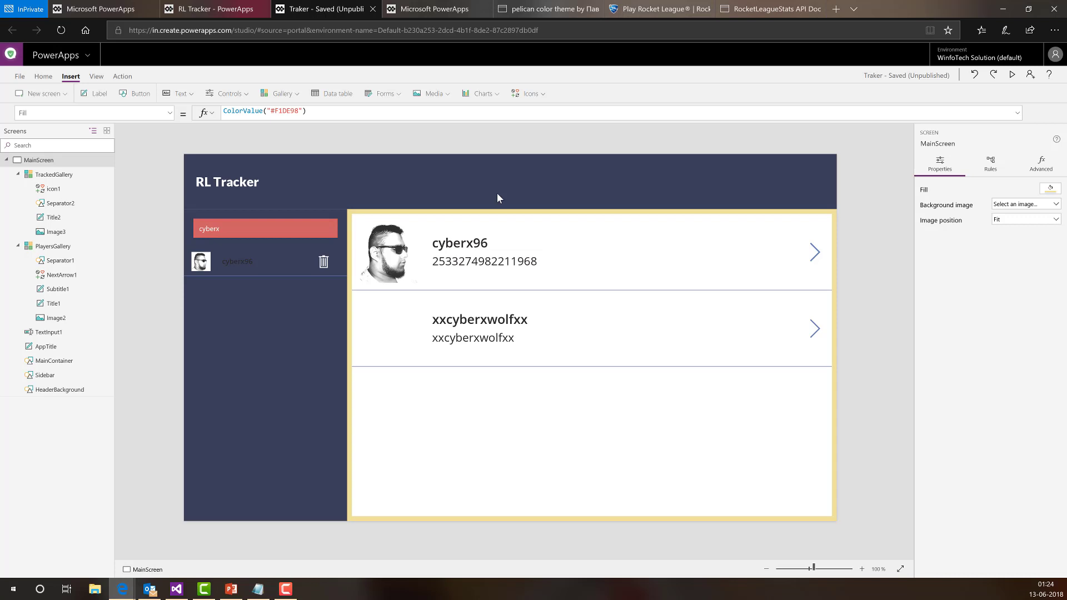
- Save the Traker app from the File menu and view its Versions page in the portal
click(19, 76)
click(143, 188)
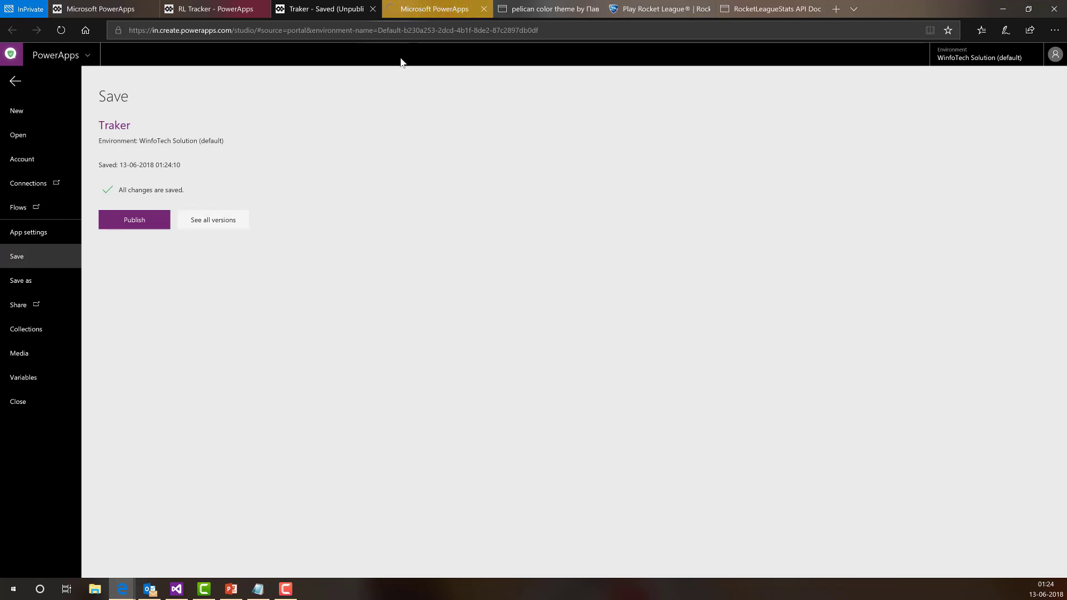
click(436, 8)
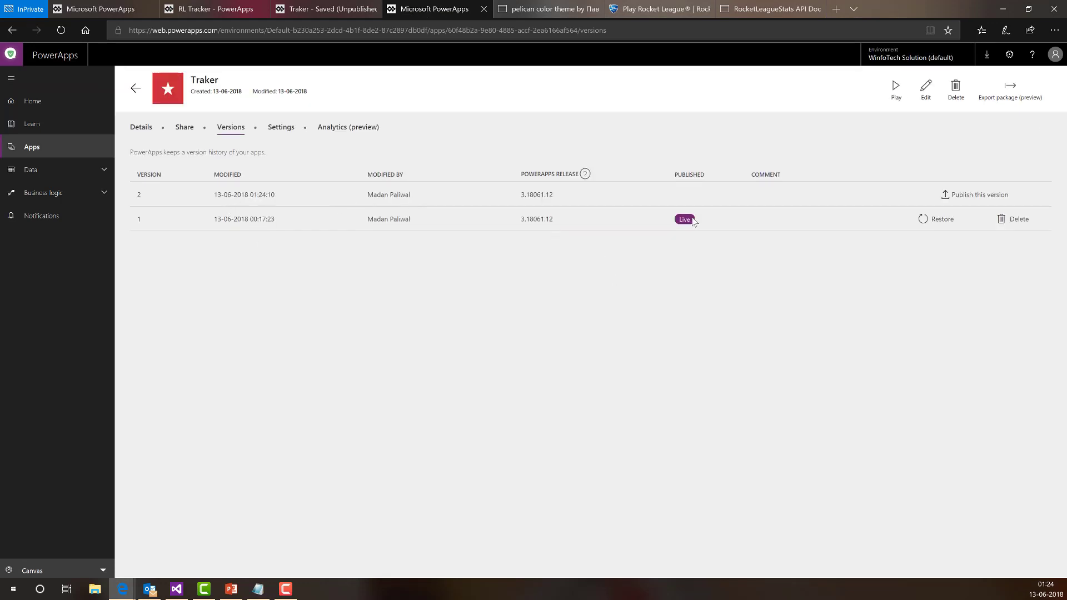
- Publish version 2 of Traker from the Versions tab
drag(681, 222, 692, 223)
drag(764, 226, 782, 229)
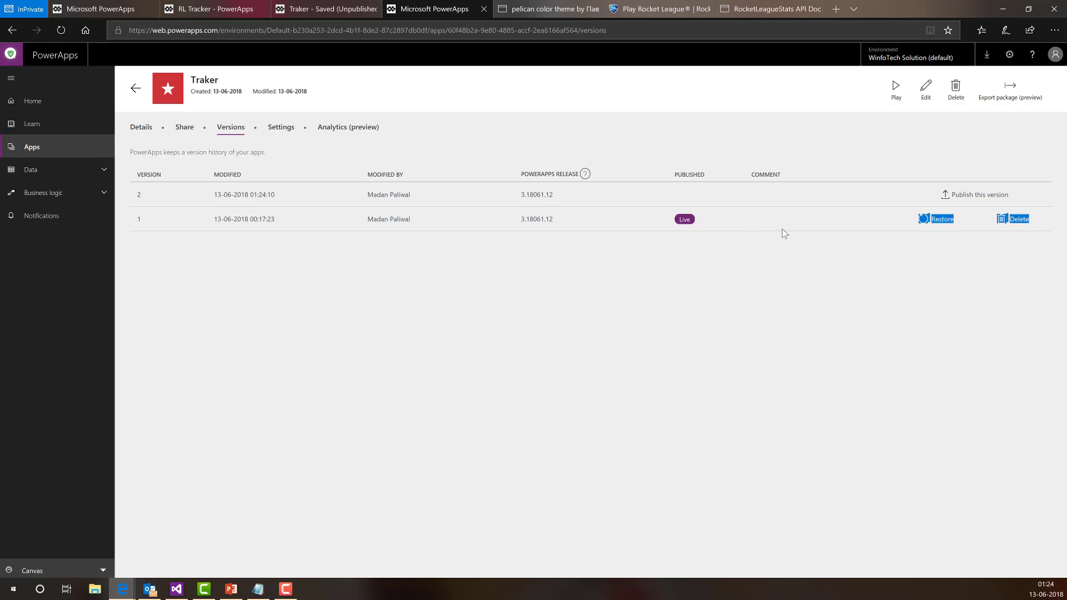
click(781, 228)
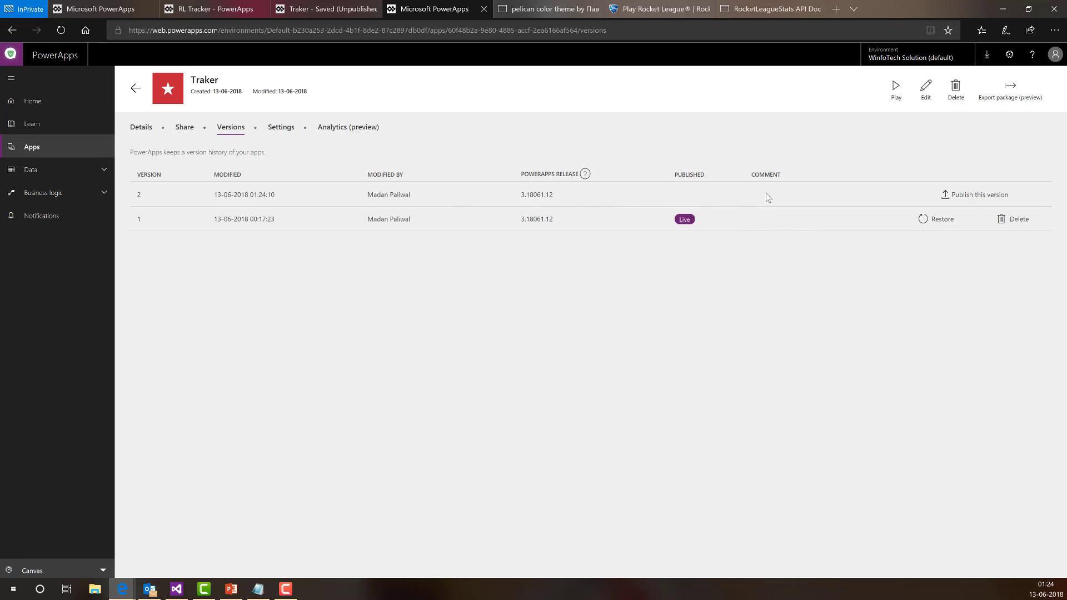
click(951, 195)
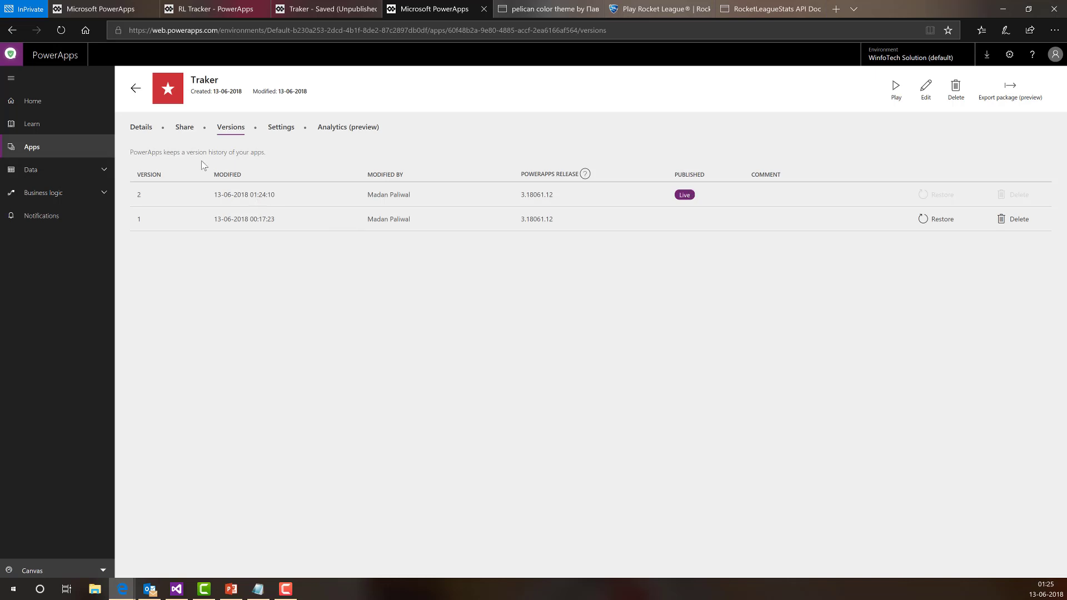
- Go to the Share tab and click into the names box
click(182, 137)
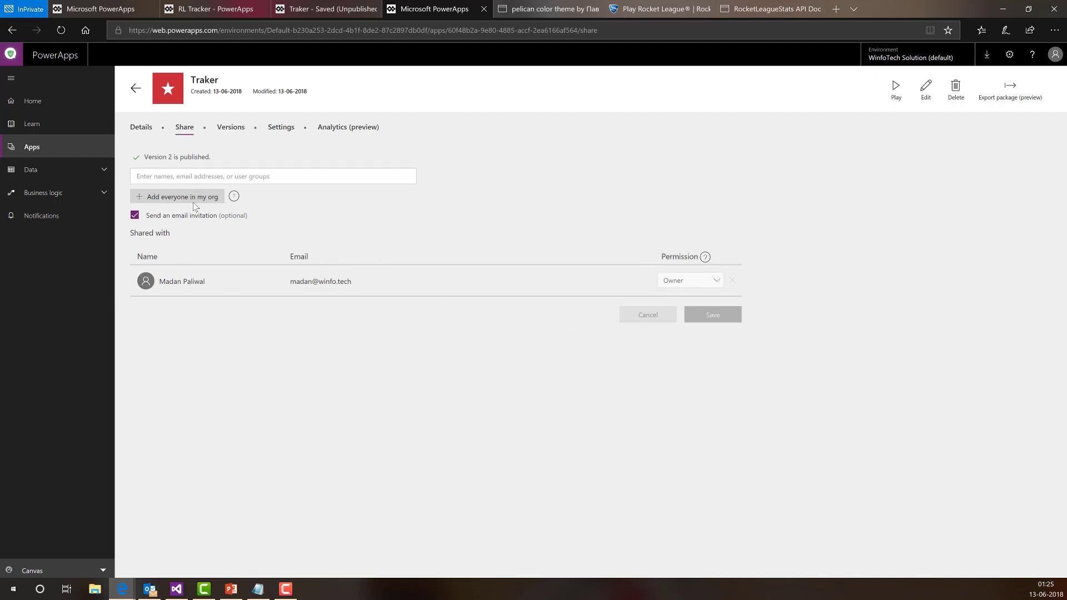
click(189, 177)
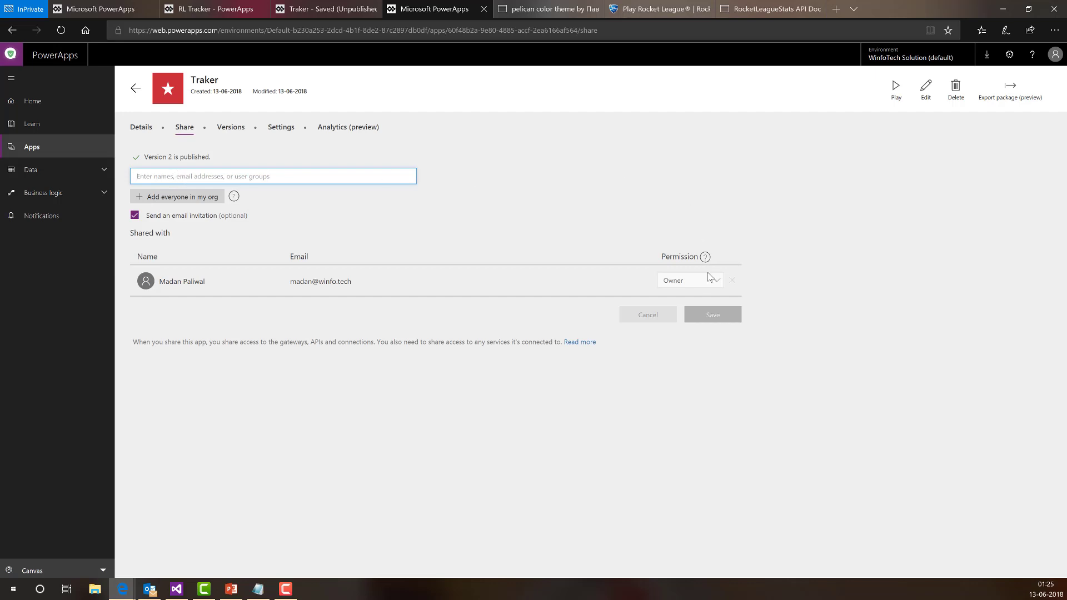
click(712, 281)
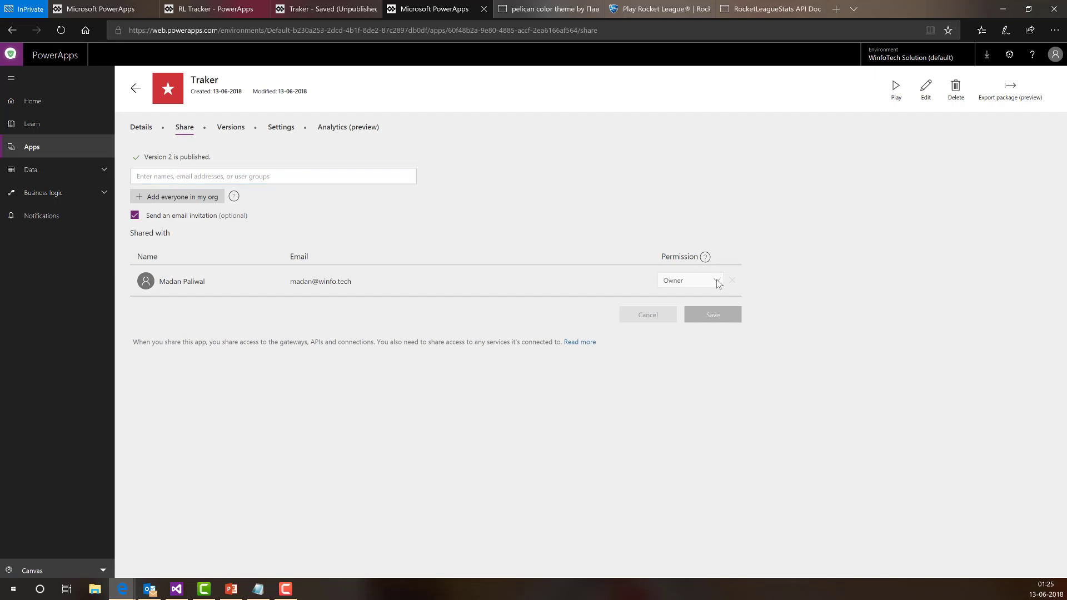